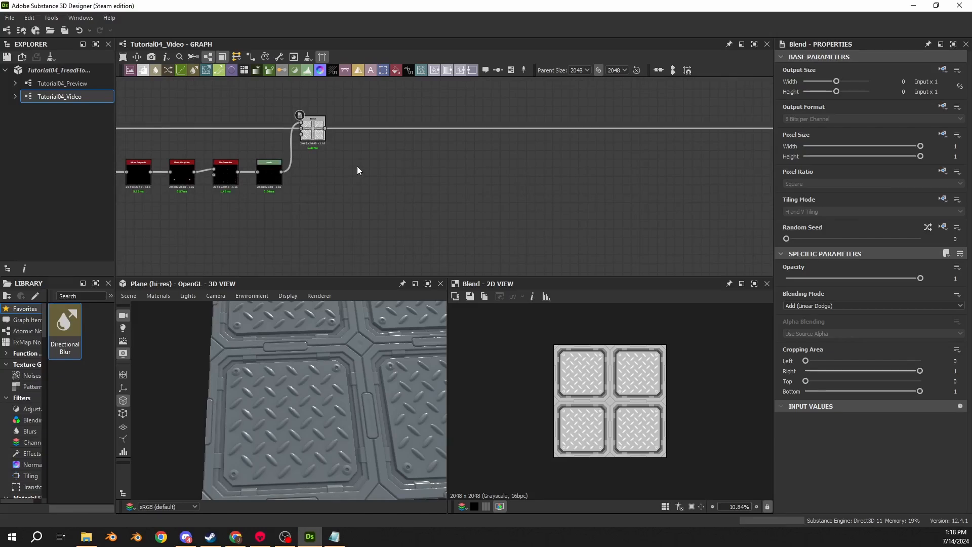
- Add a Moisture Noise node in the empty graph area just after the final Blend node
scroll(354, 172, up, 3)
key(space)
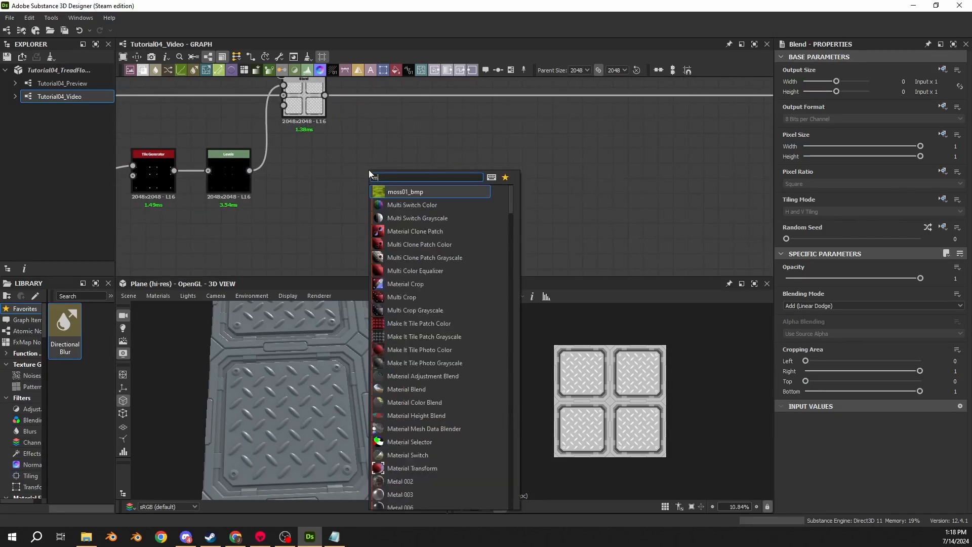
text(moisture)
key(Return)
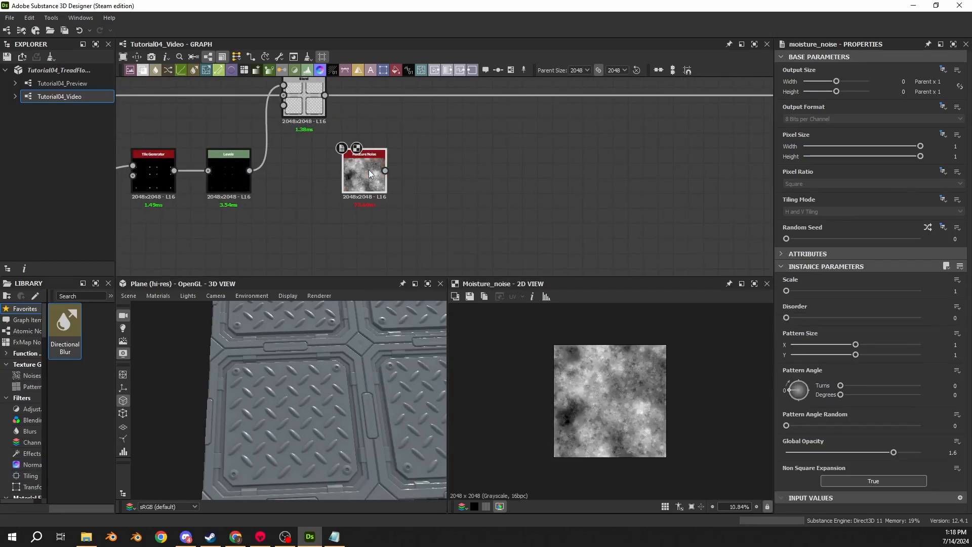
drag(371, 174, 389, 175)
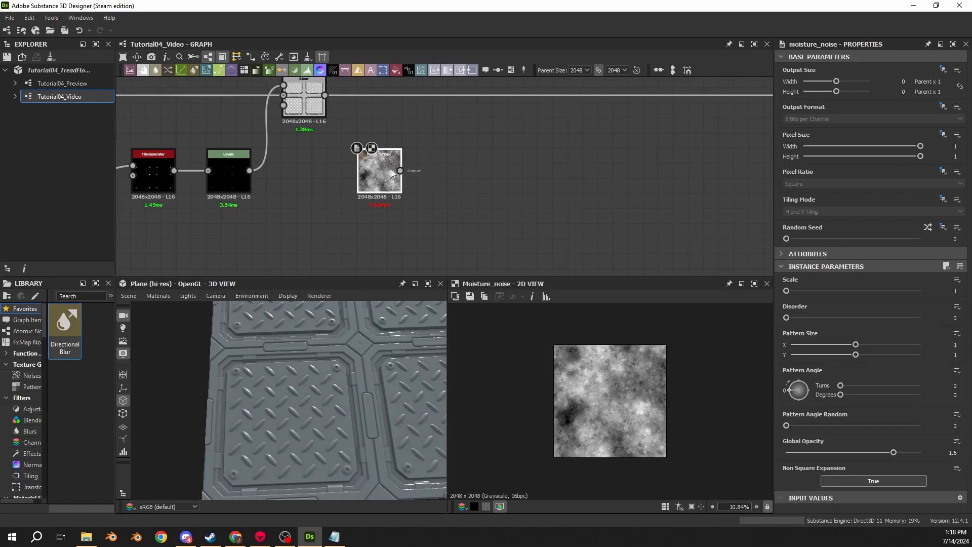
- Connect an Auto Levels node to the Moisture Noise output and set the noise's Scale to 2
drag(400, 171, 453, 188)
text(auto)
click(467, 203)
middle_drag(529, 166, 479, 202)
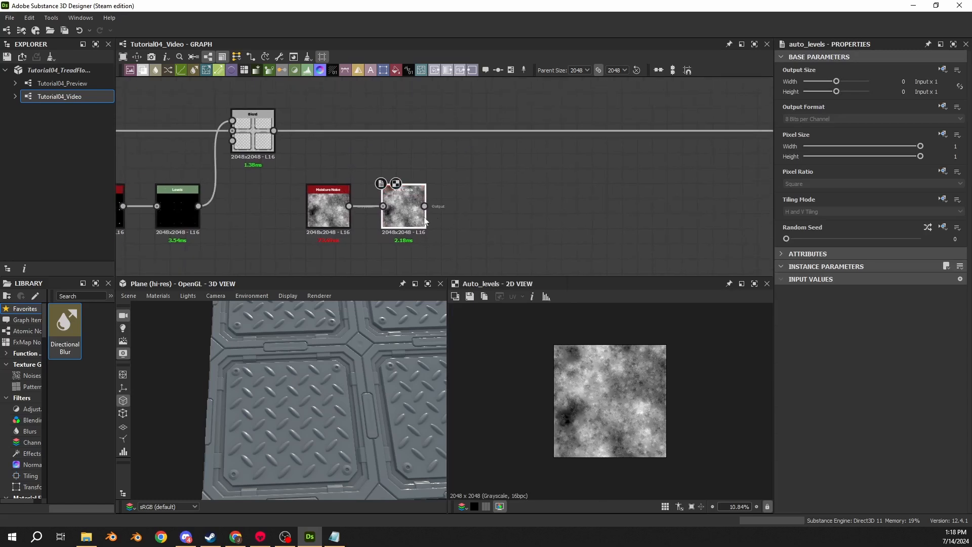
click(321, 215)
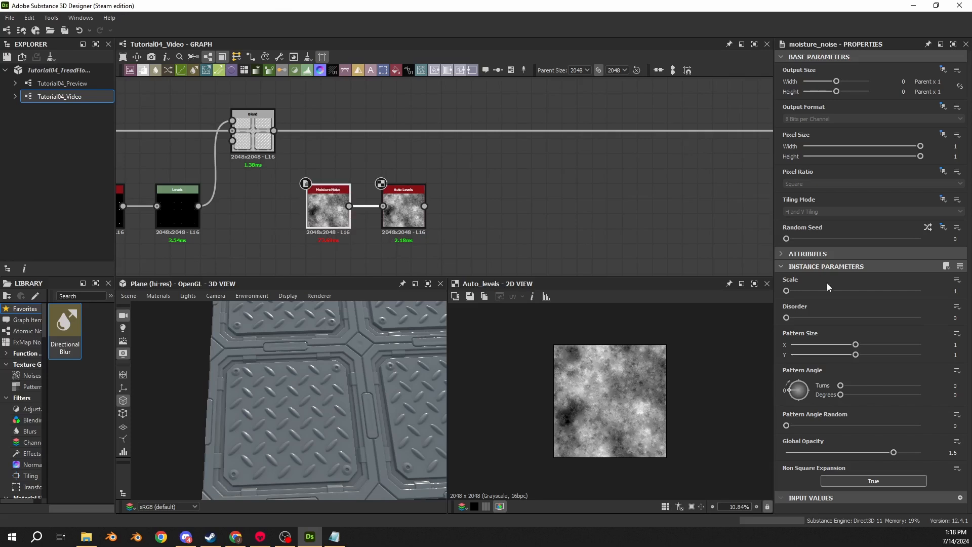
drag(792, 294, 798, 292)
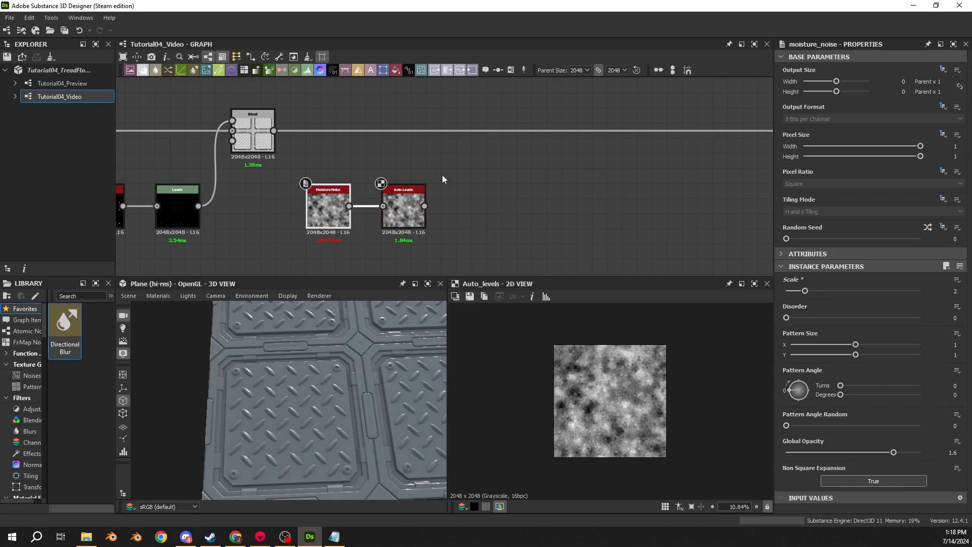
- Add a Blur HQ Grayscale node after Auto Levels and set its Intensity to 2
drag(424, 206, 460, 200)
text(blur)
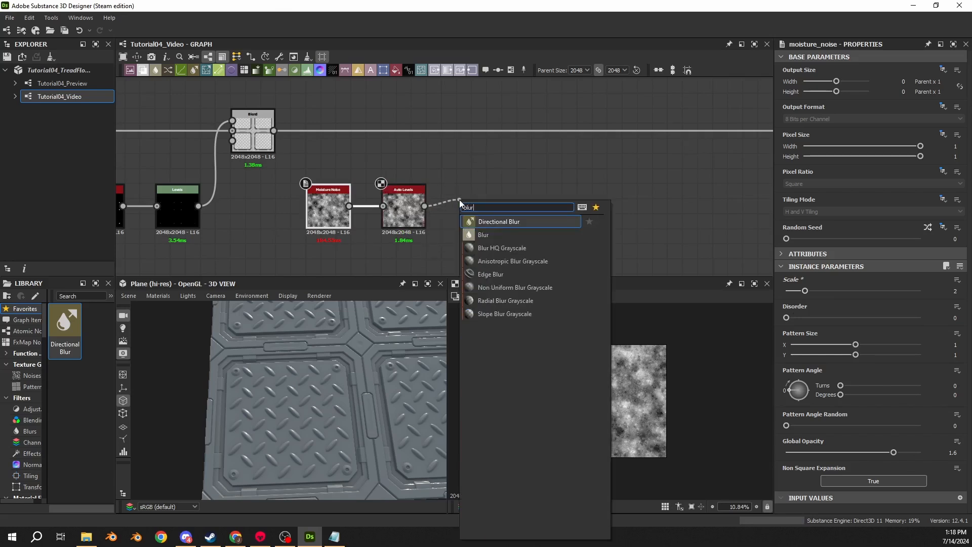
click(503, 248)
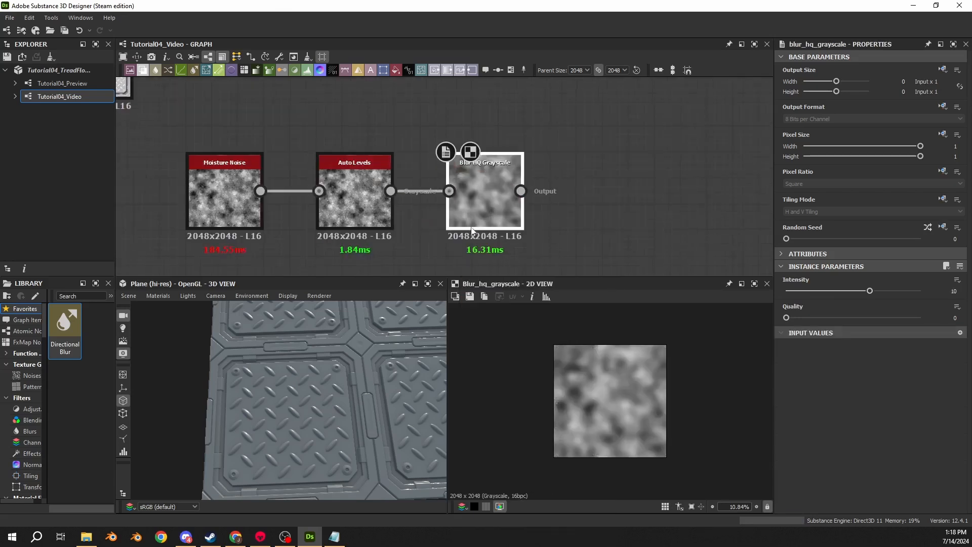
drag(943, 291, 971, 290)
text(2)
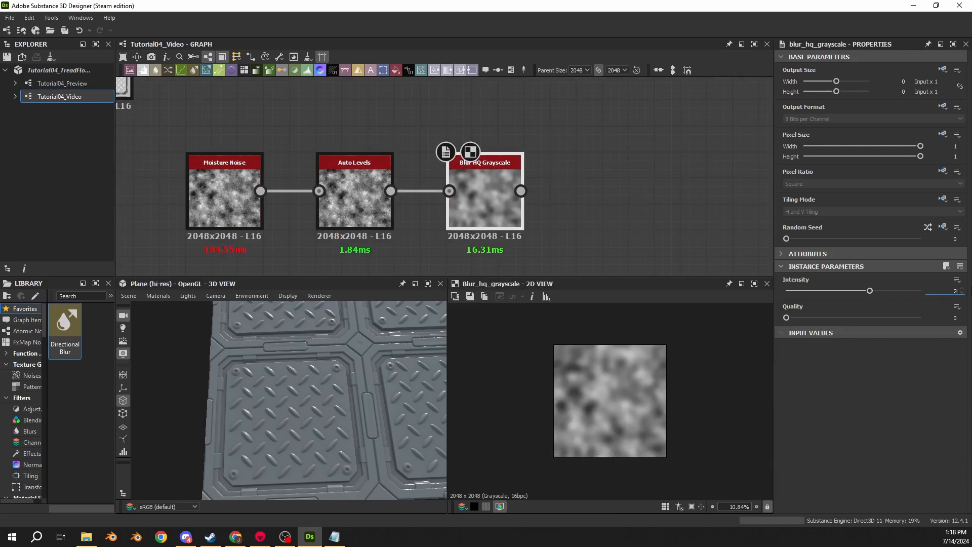
key(Return)
- Set the Uniform Color feeding the Roughness output to 0.5 and check the plates in the 3D view
scroll(626, 182, down, 10)
middle_drag(730, 174, 319, 147)
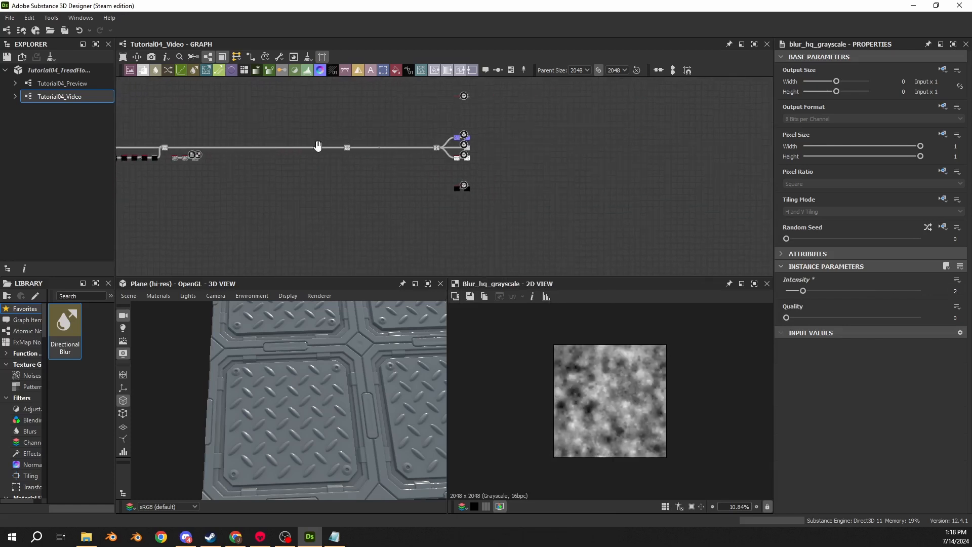
scroll(460, 149, up, 7)
scroll(501, 152, down, 3)
scroll(516, 167, up, 8)
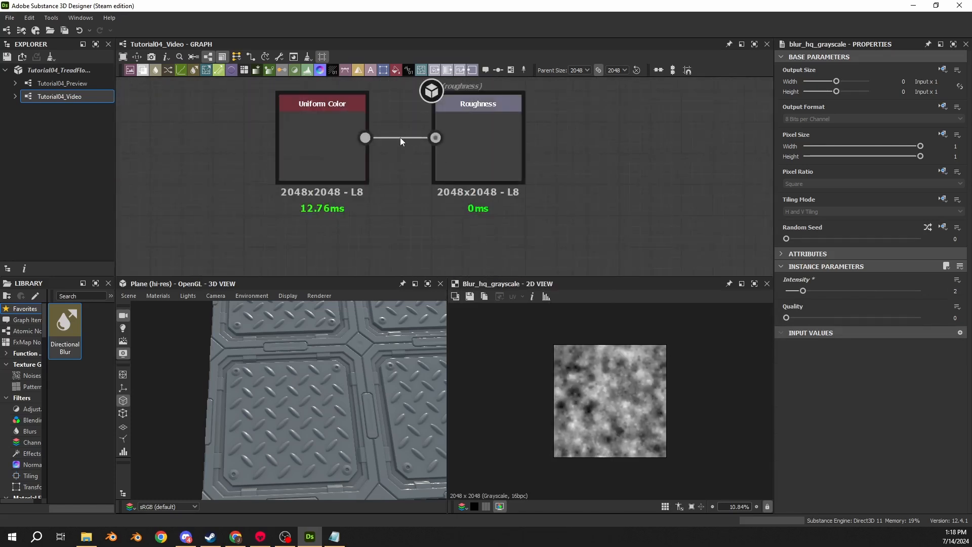
click(315, 132)
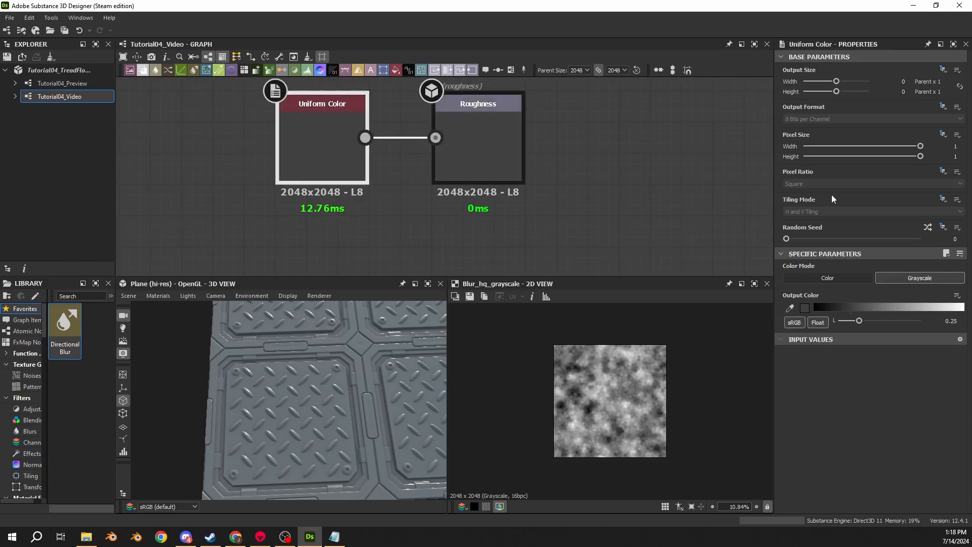
double_click(959, 320)
text(0.5)
key(Return)
scroll(460, 330, up, 4)
middle_drag(401, 377, 245, 363)
drag(245, 363, 311, 387)
scroll(327, 390, up, 3)
- Raise the Quality of the Blur HQ Grayscale node to 1
scroll(337, 392, down, 2)
scroll(272, 199, down, 9)
middle_drag(272, 199, 663, 135)
scroll(379, 211, up, 8)
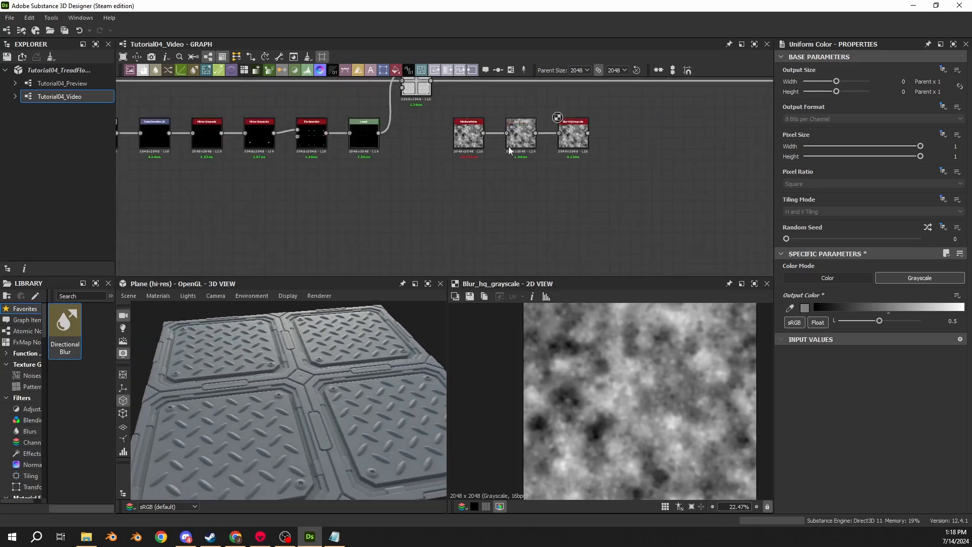
click(354, 210)
middle_drag(354, 210, 443, 189)
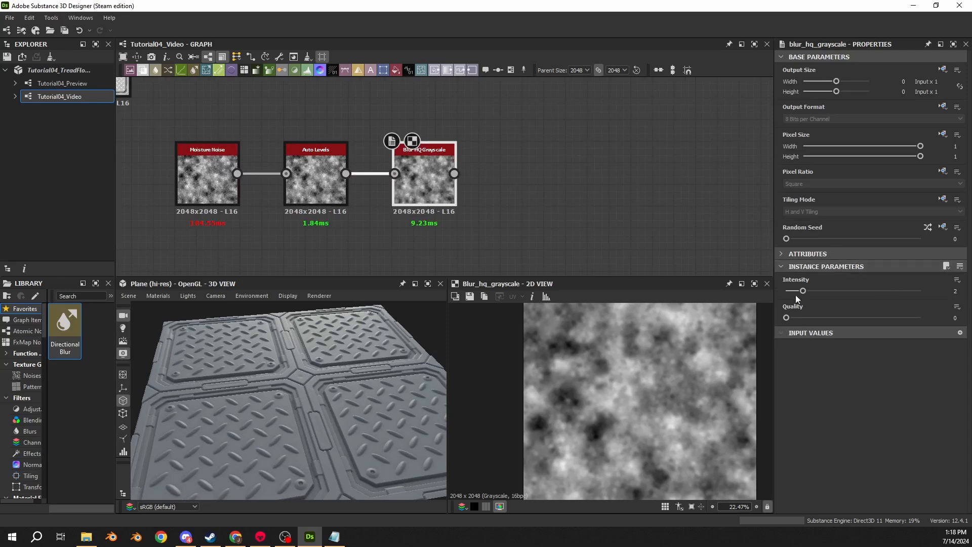
drag(786, 318, 959, 318)
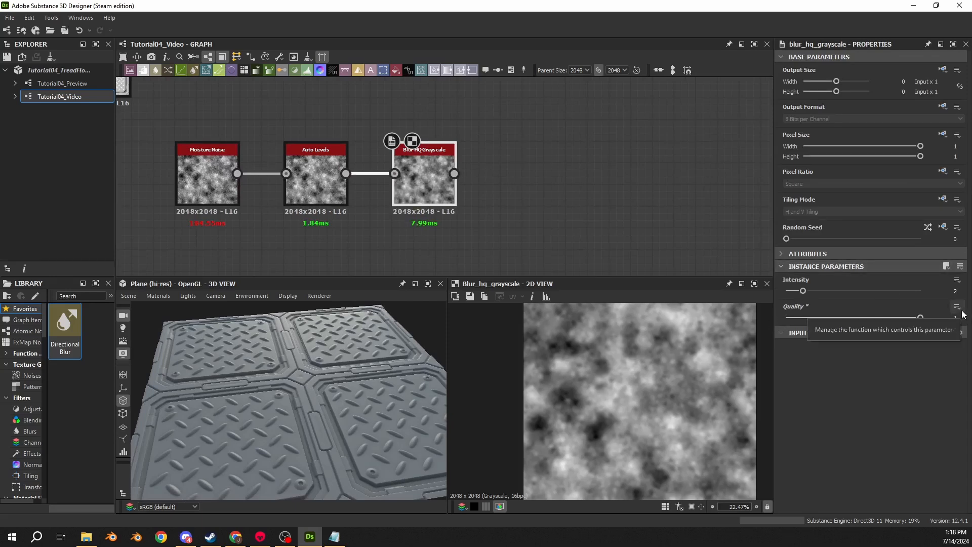
- Add a Quantize Grayscale node after Blur HQ Grayscale and inspect its result in the 2D view
drag(455, 173, 519, 172)
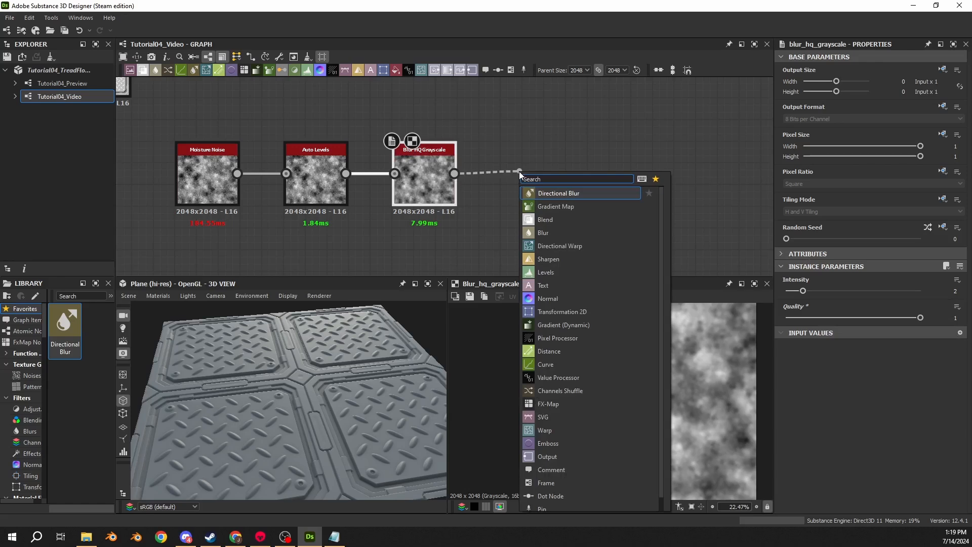
text(qu)
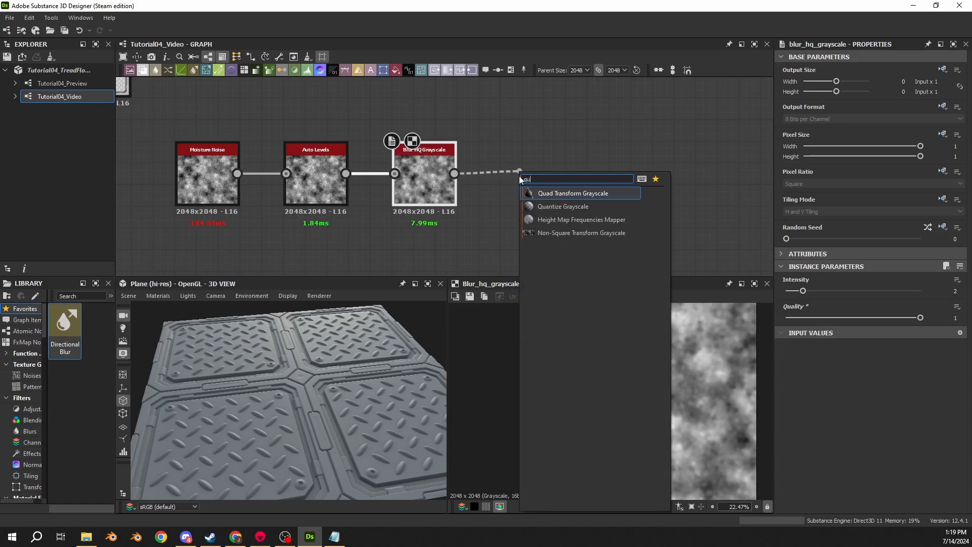
click(544, 206)
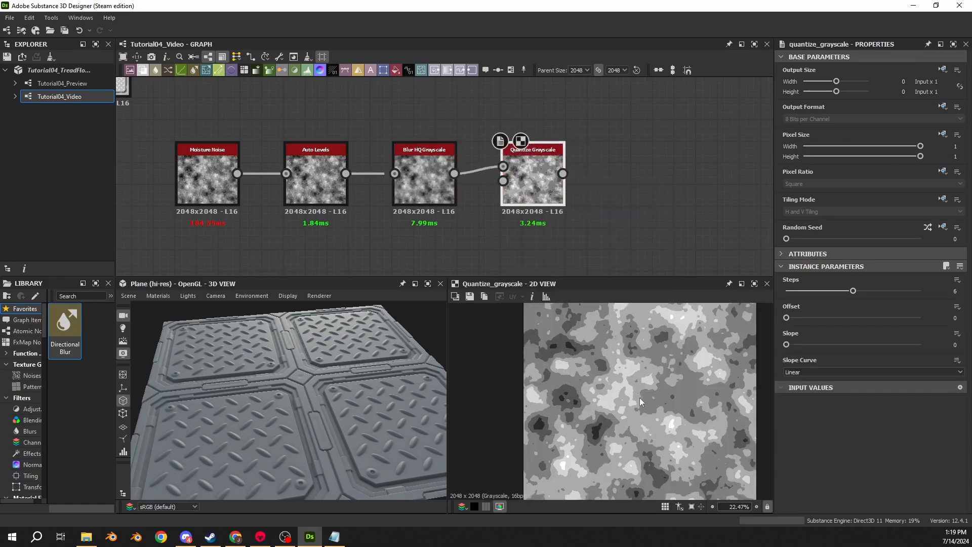
scroll(581, 360, up, 4)
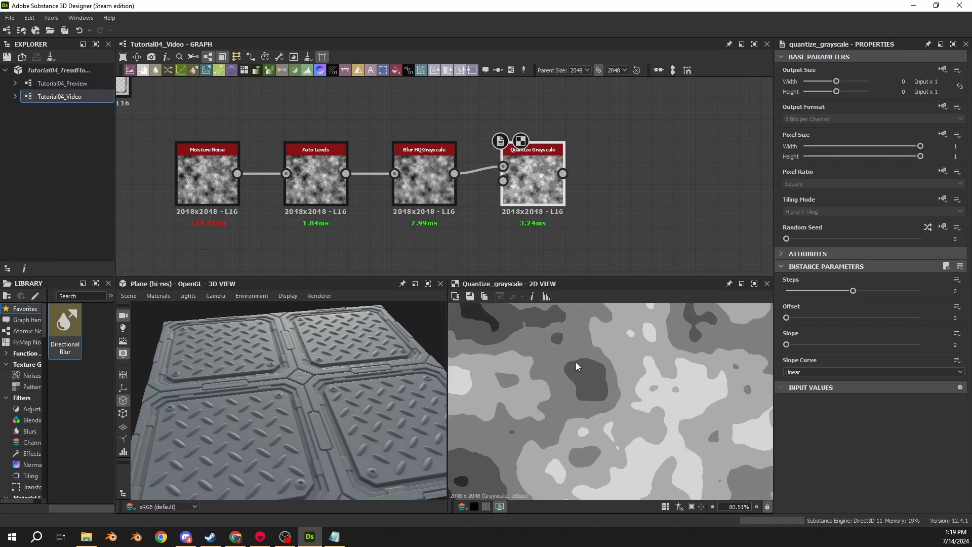
scroll(577, 365, up, 3)
double_click(424, 192)
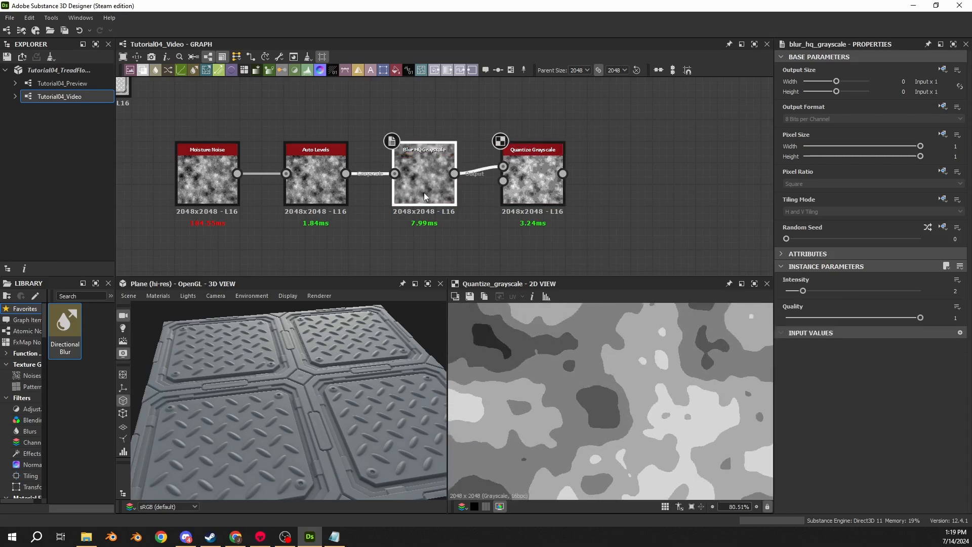
double_click(537, 191)
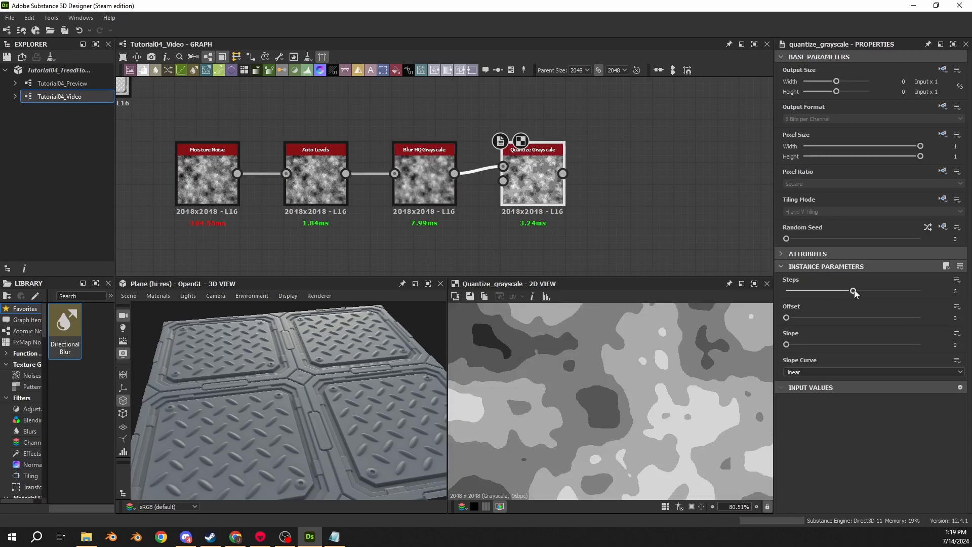
- Set the Quantize Grayscale Steps to 10 and compare its output with the blurred noise in the 2D view
drag(855, 293, 785, 303)
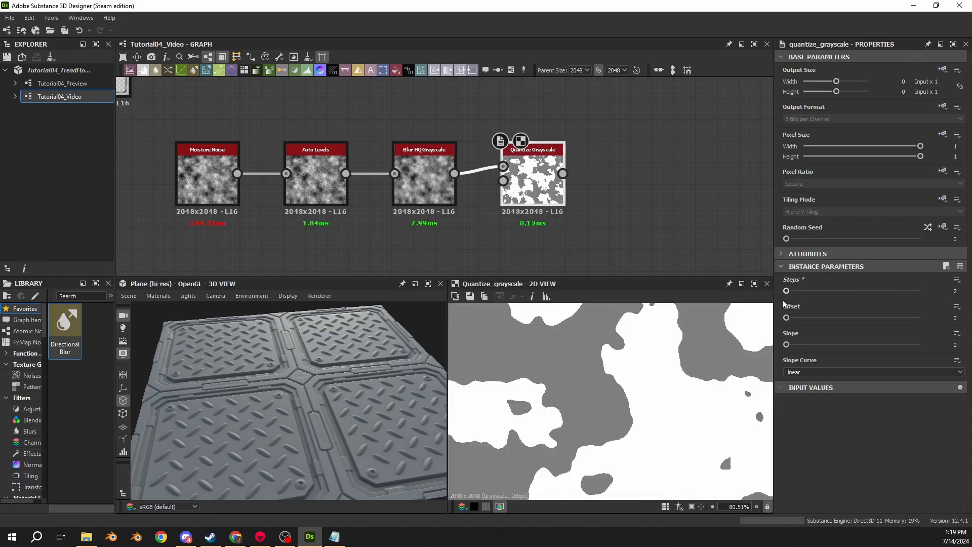
key(f)
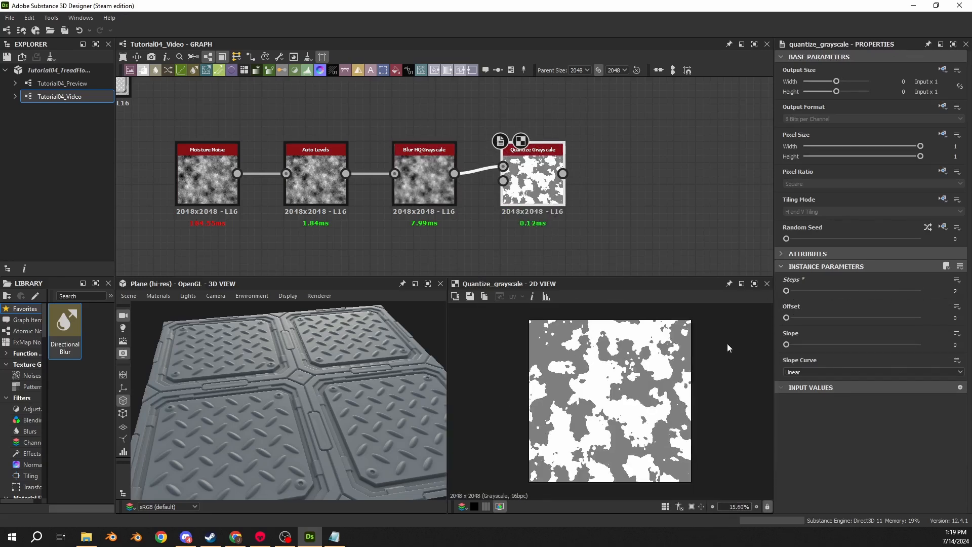
drag(793, 292, 921, 291)
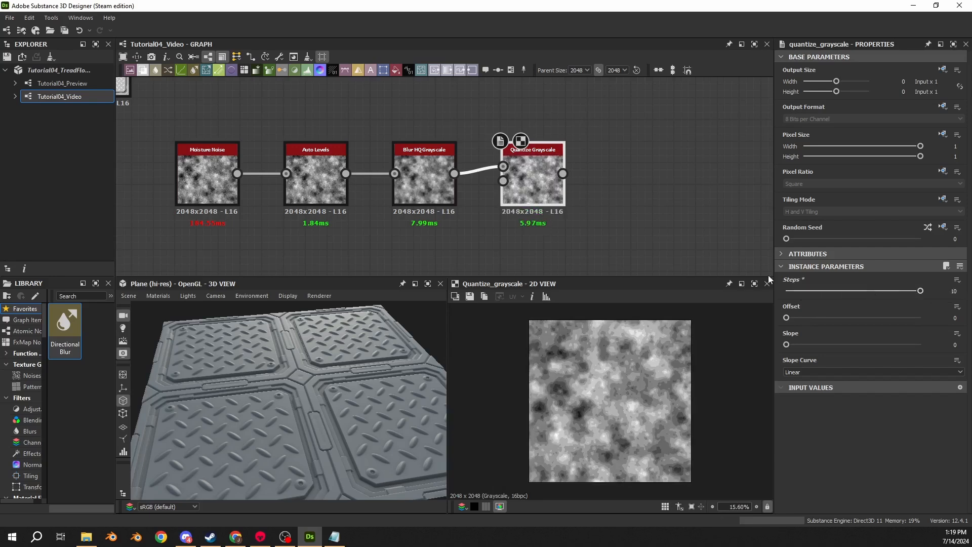
double_click(431, 202)
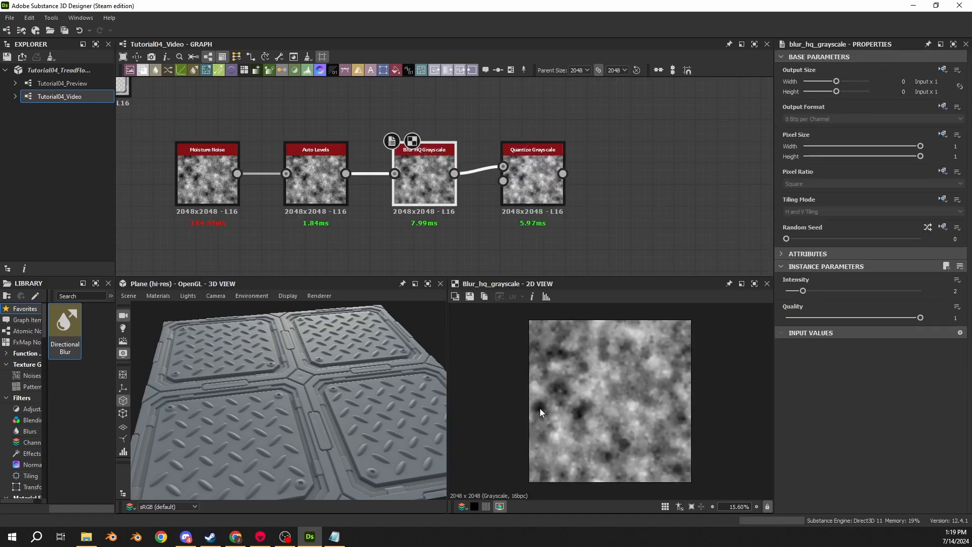
double_click(521, 192)
scroll(576, 418, up, 10)
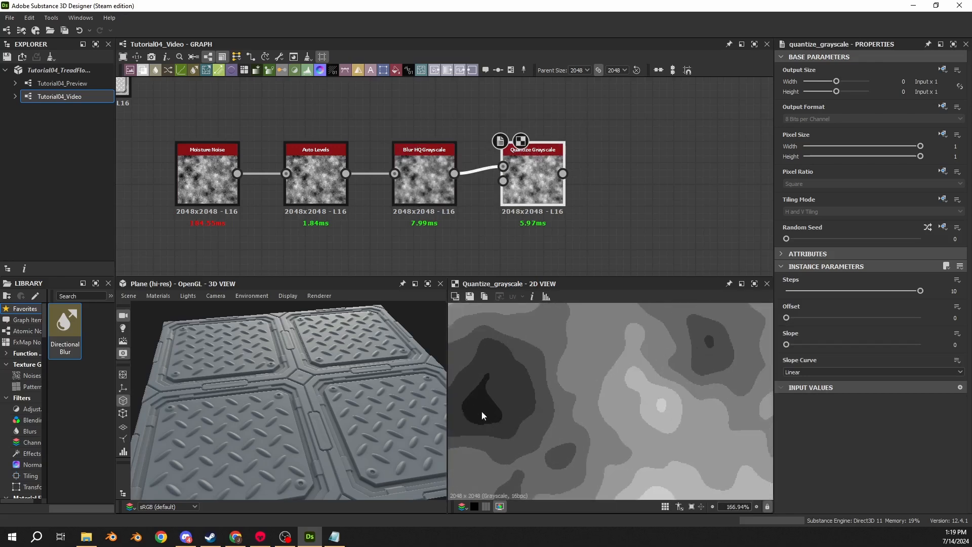
scroll(481, 416, down, 12)
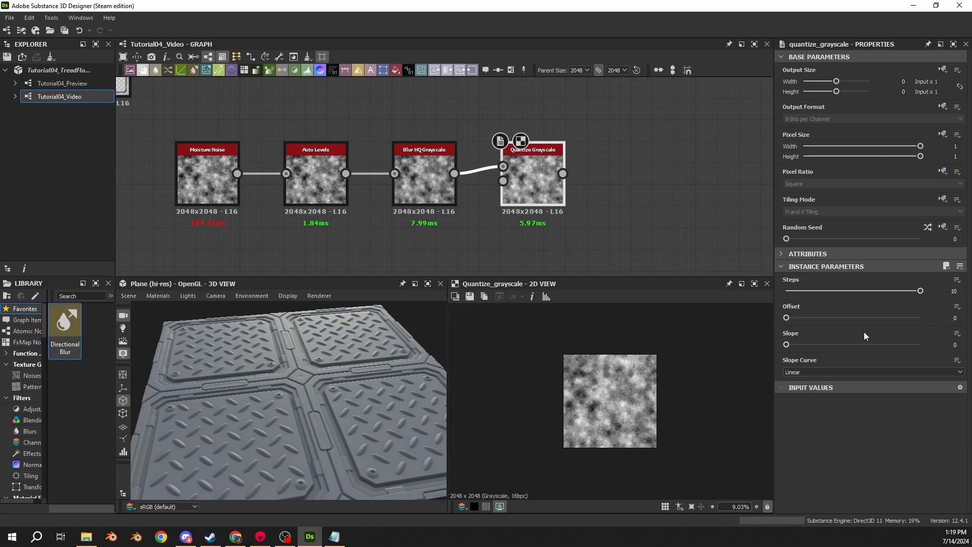
- Set the Quantize Grayscale Offset to 1 and examine the noise bands up close
drag(787, 319, 932, 325)
scroll(576, 394, up, 4)
scroll(576, 393, up, 7)
scroll(639, 369, down, 10)
scroll(613, 397, up, 4)
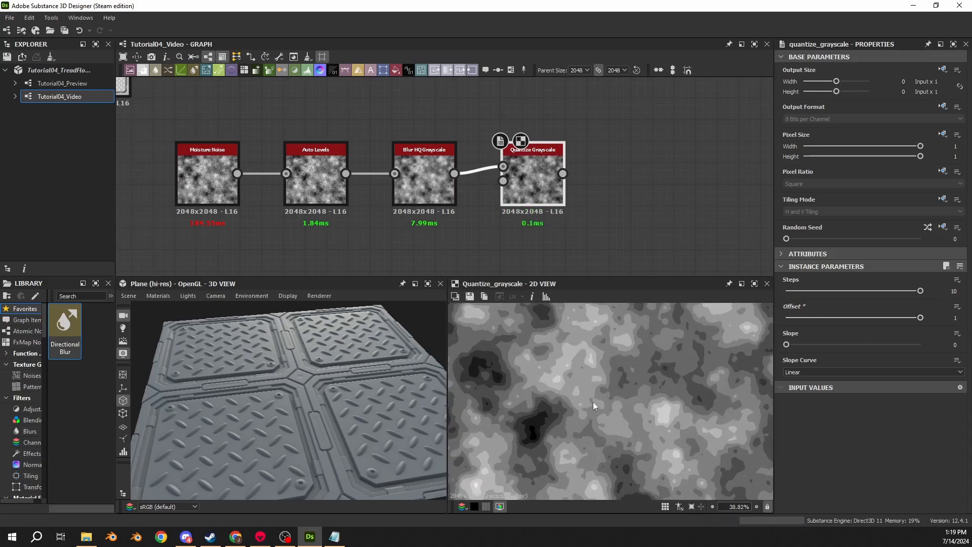
scroll(594, 402, down, 1)
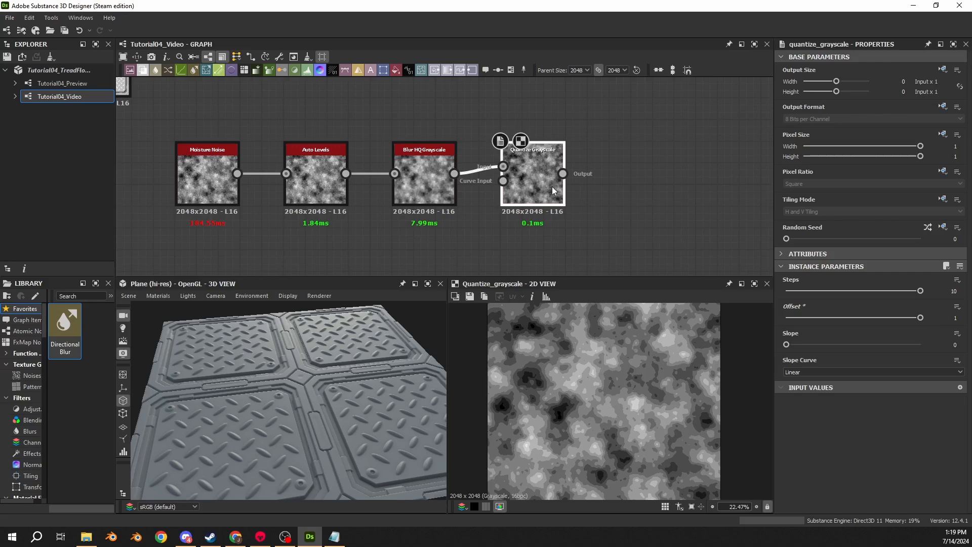
- Connect a Slope Blur Grayscale node to the Quantize Grayscale output
drag(562, 173, 624, 167)
text(slop)
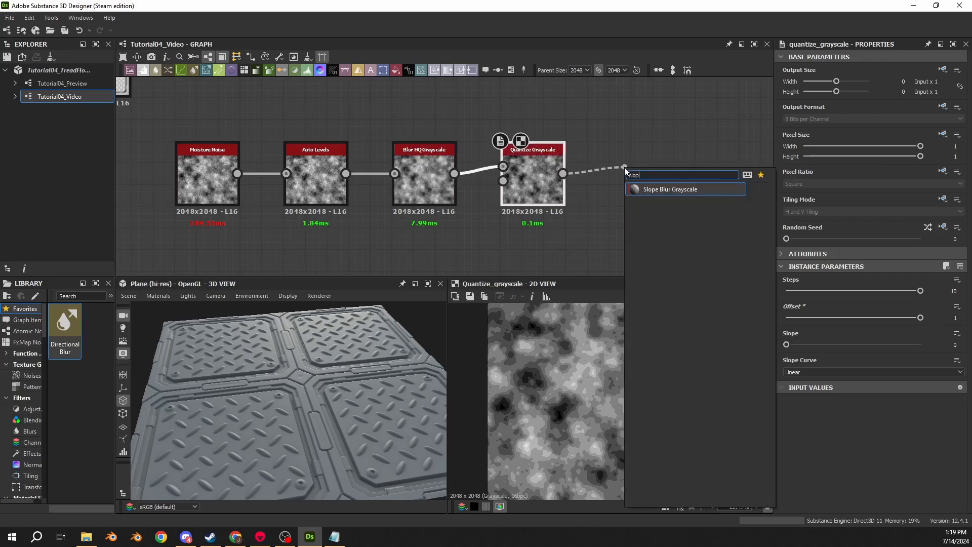
key(Return)
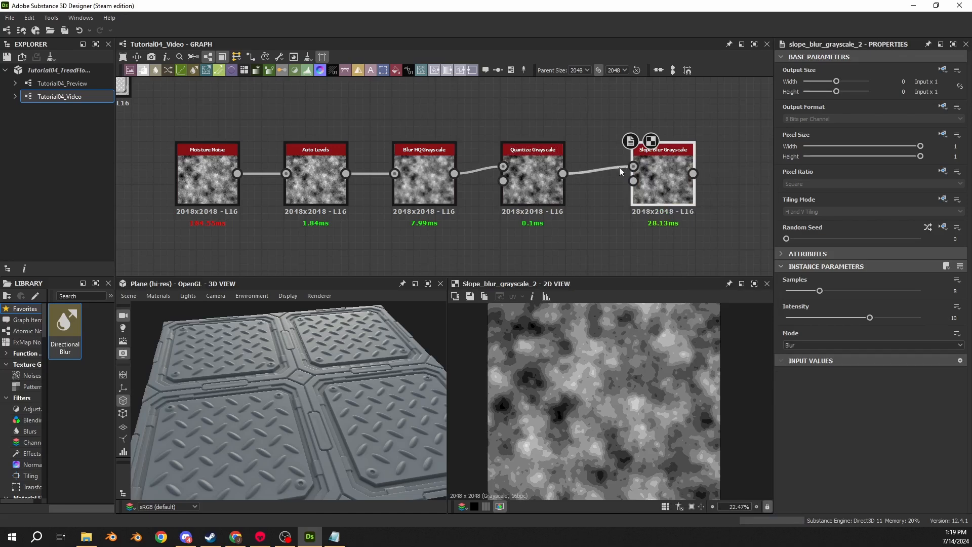
- Add a Clouds 2 noise, connect it to the second input of Slope Blur Grayscale and set its Random Seed to 6
scroll(471, 203, down, 2)
key(space)
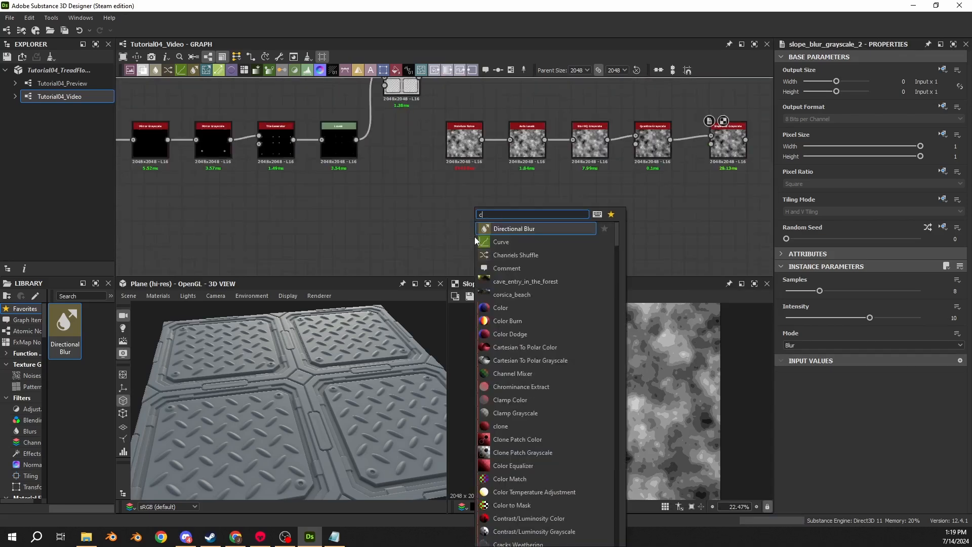
text(clouds 2)
key(Return)
middle_drag(591, 221, 444, 187)
drag(336, 214, 580, 116)
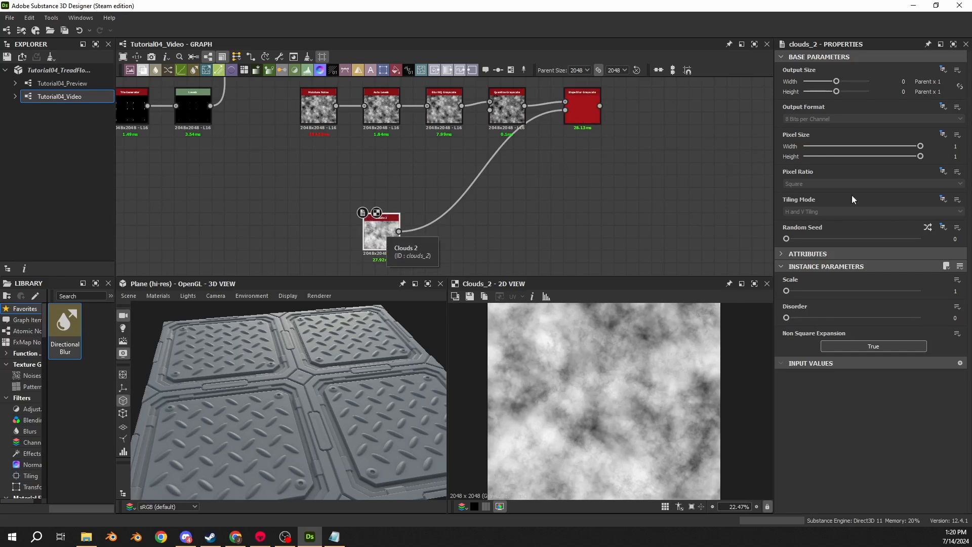
drag(787, 239, 866, 240)
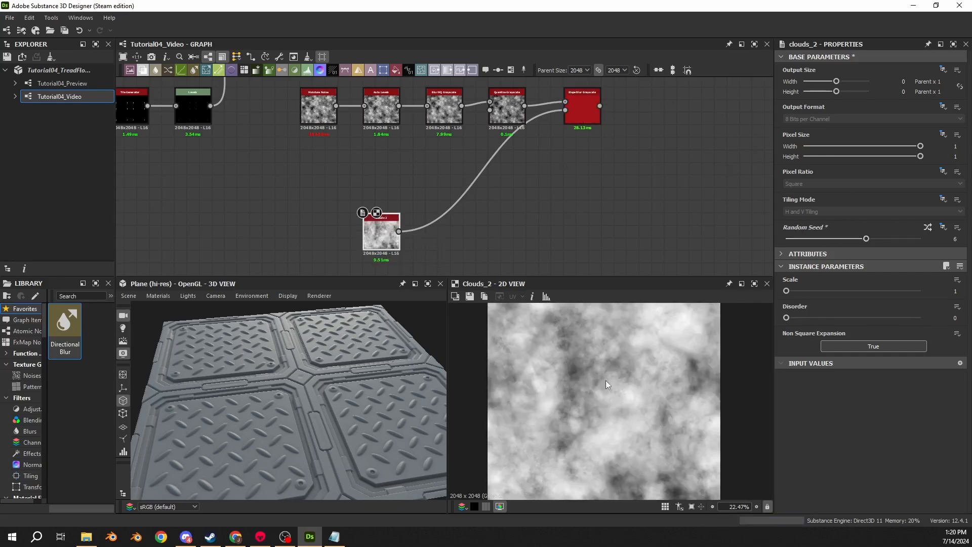
middle_drag(565, 204, 460, 211)
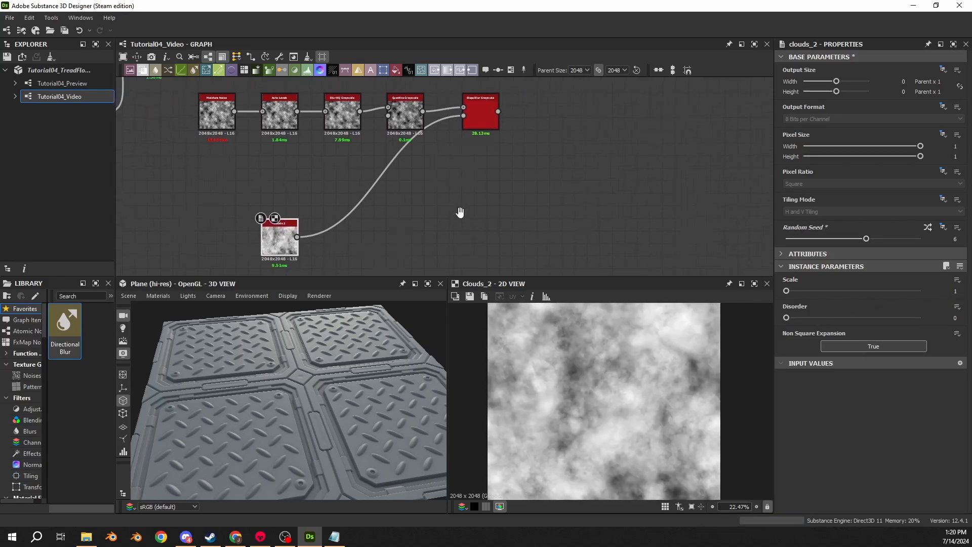
- Set the Slope Blur Grayscale Samples to 32 and its Intensity to 1 while showing its output in the 2D view
click(490, 125)
double_click(488, 120)
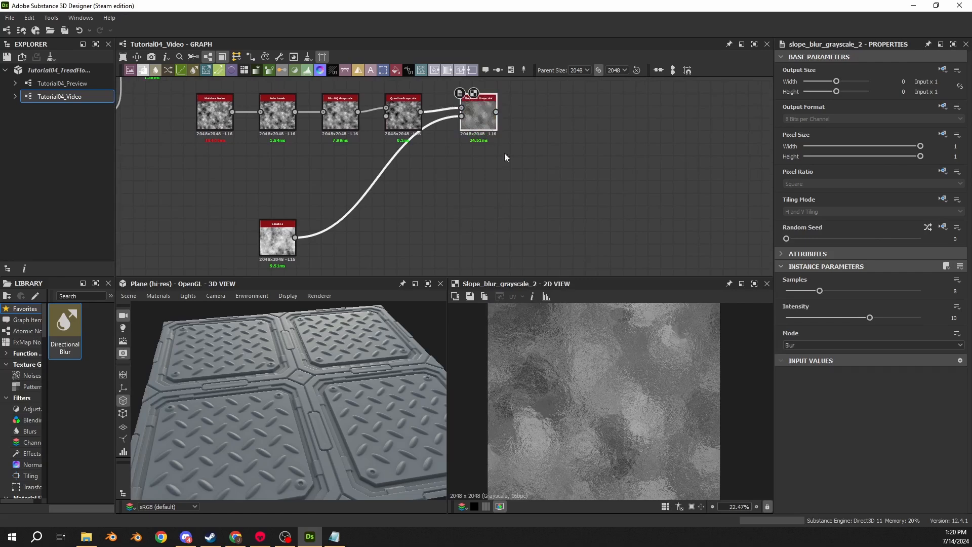
drag(815, 285, 949, 287)
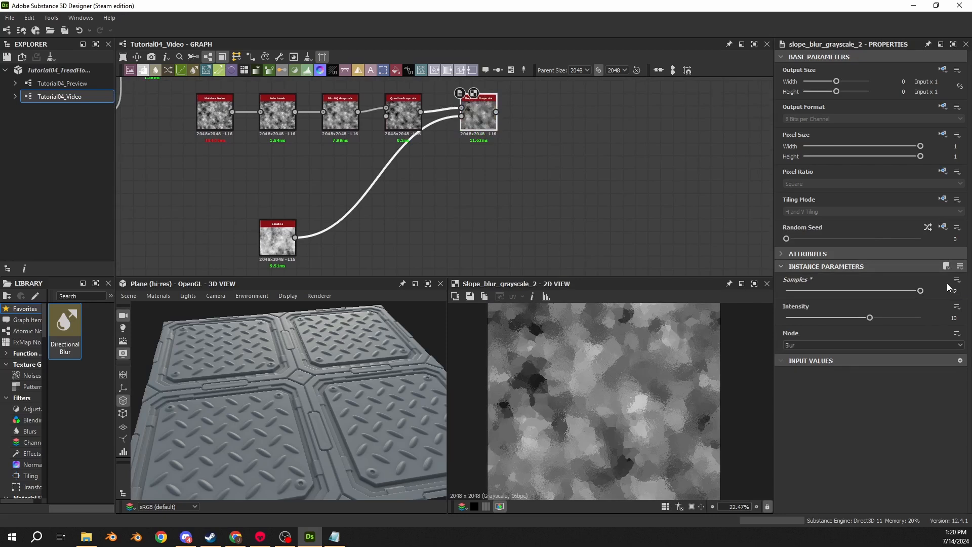
double_click(955, 318)
text(1)
key(Return)
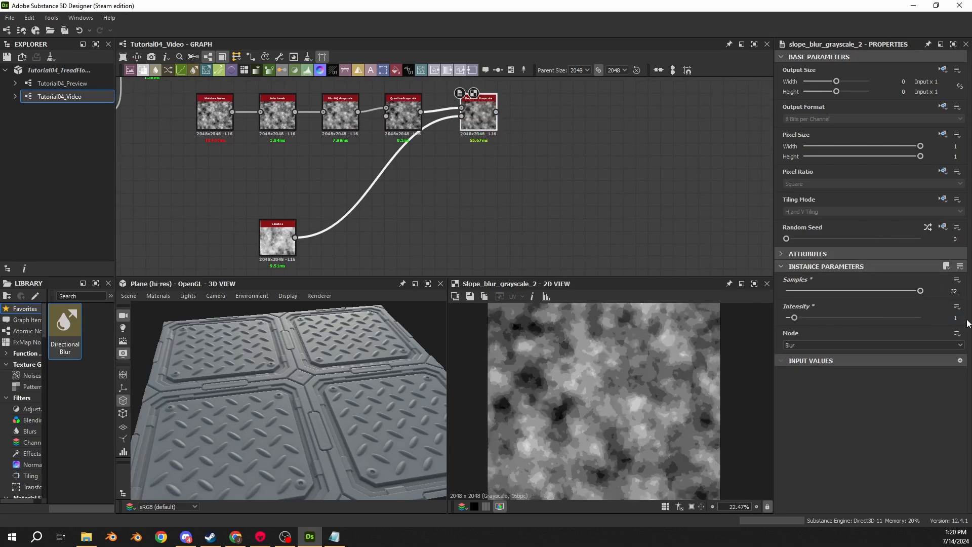
- Set the Slope Blur Grayscale Mode to Max and compare the noise edges with the node disabled and enabled
click(792, 345)
click(790, 367)
scroll(583, 378, up, 15)
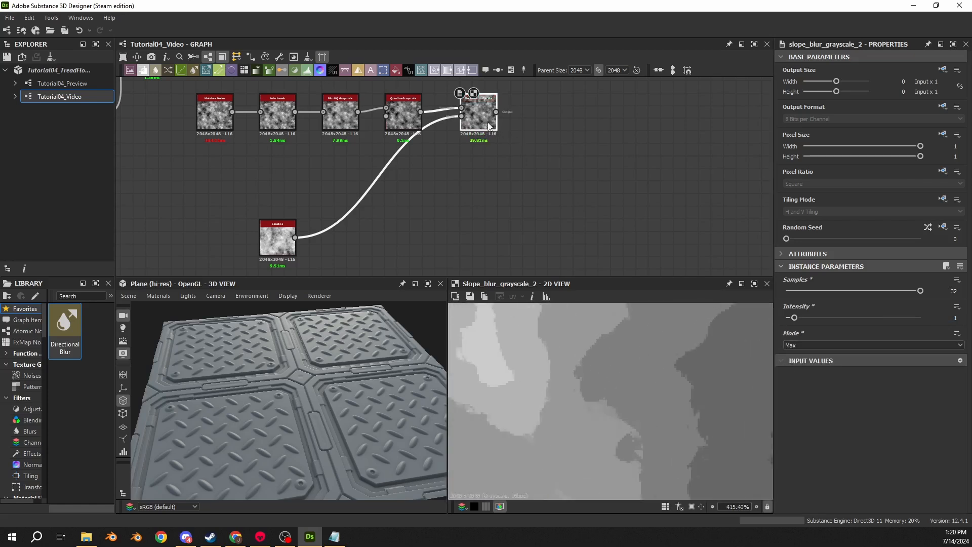
key(ctrl+b)
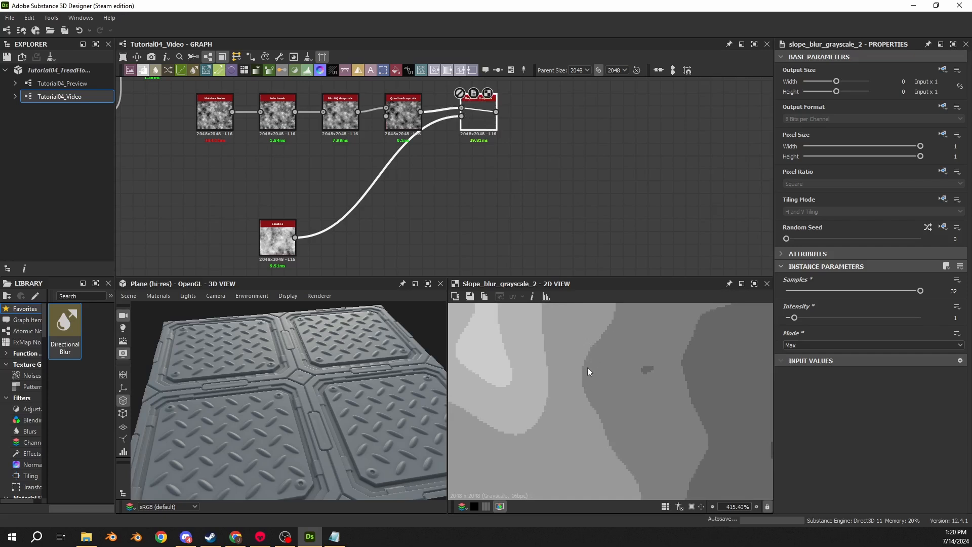
scroll(545, 350, down, 7)
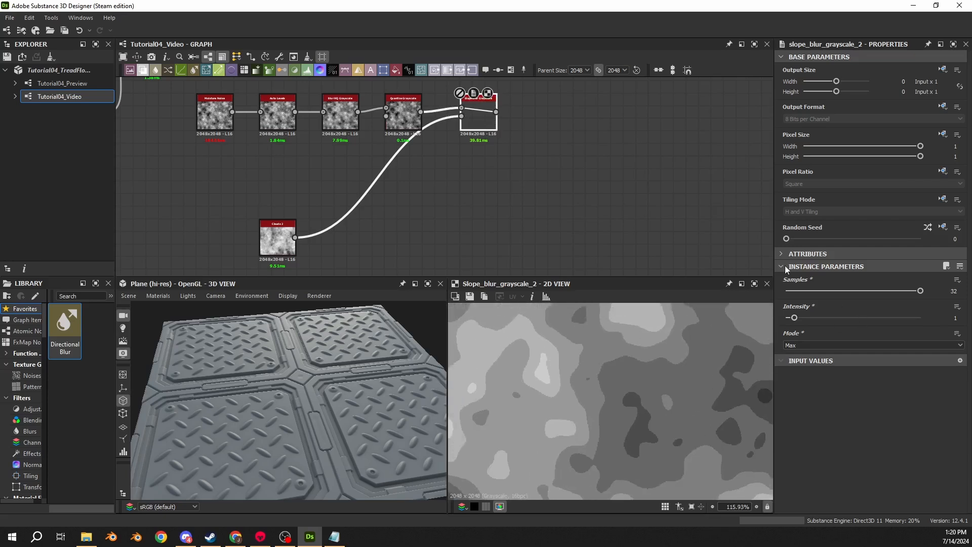
key(ctrl+b)
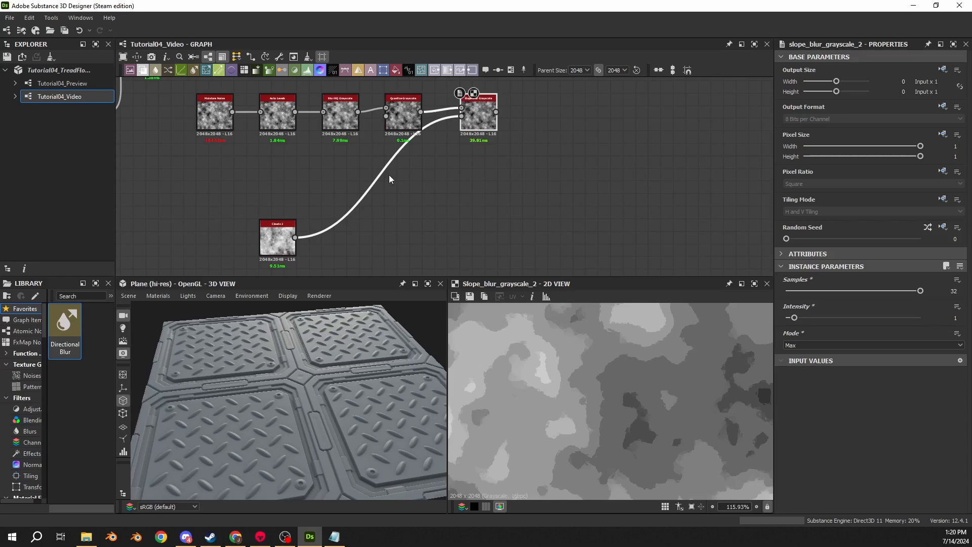
- Extend the Clouds 2 output in a straight line with two dot nodes and feed the Slope Blur Grayscale from the nearer dot
scroll(430, 224, down, 1)
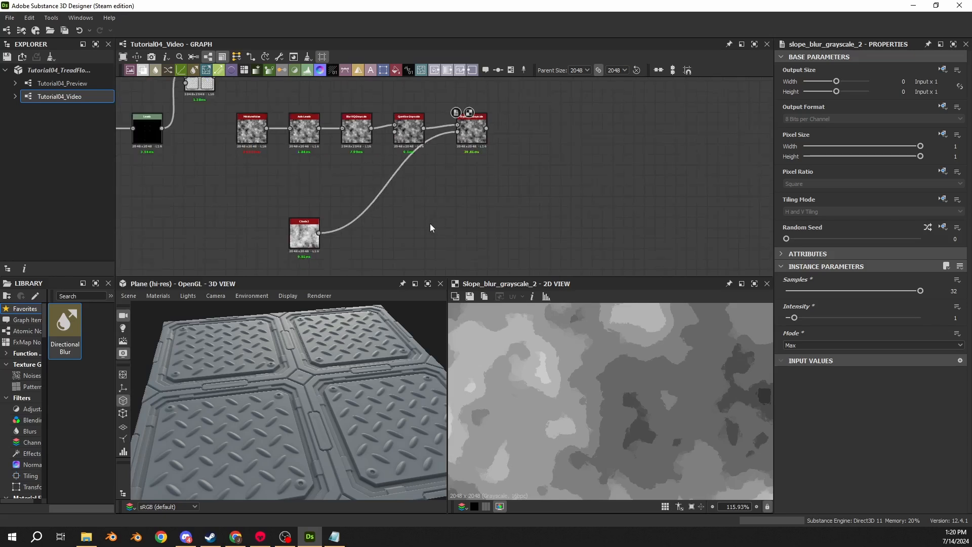
double_click(387, 178)
drag(387, 178, 695, 233)
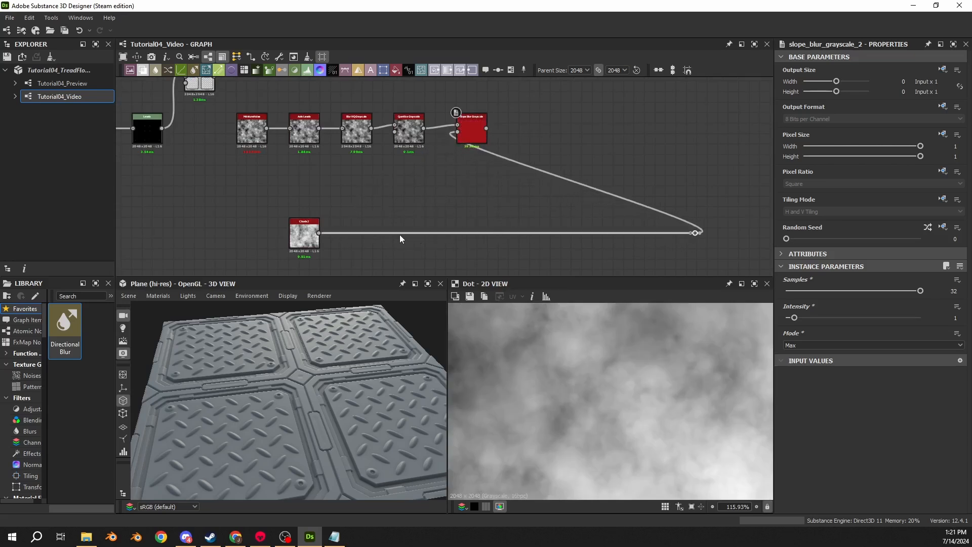
drag(410, 233, 460, 133)
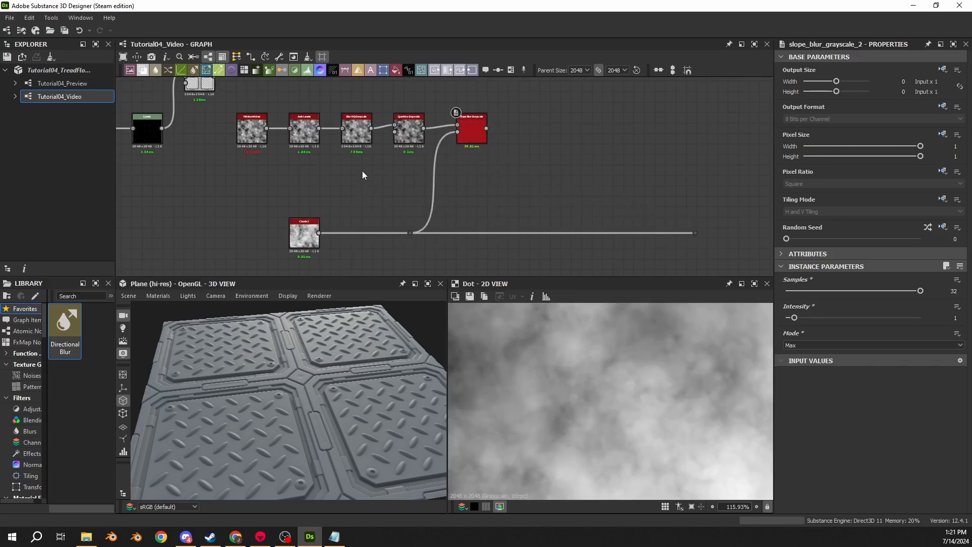
- Add a Perlin Noise node beneath the Quantize Grayscale node and set its Scale to 16
key(space)
text(perlin)
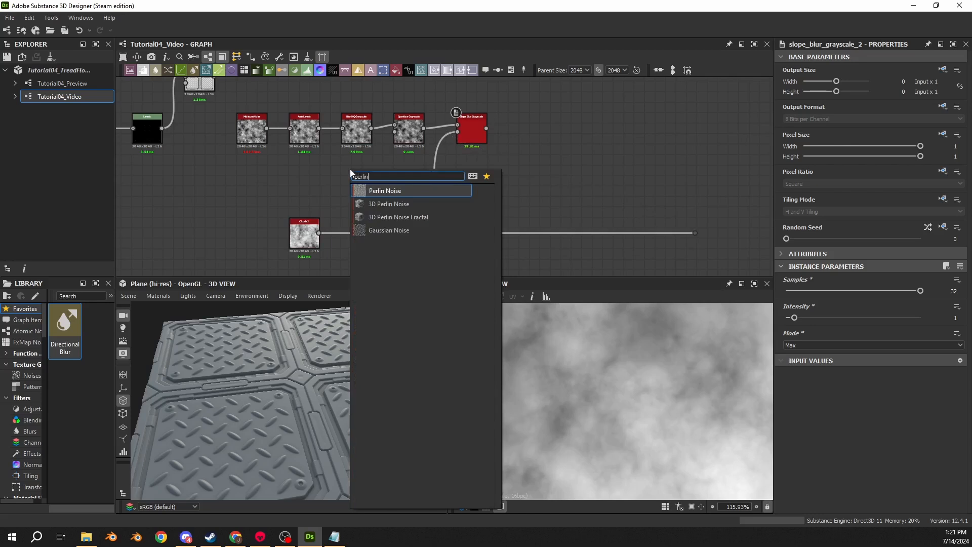
key(Return)
scroll(350, 168, up, 4)
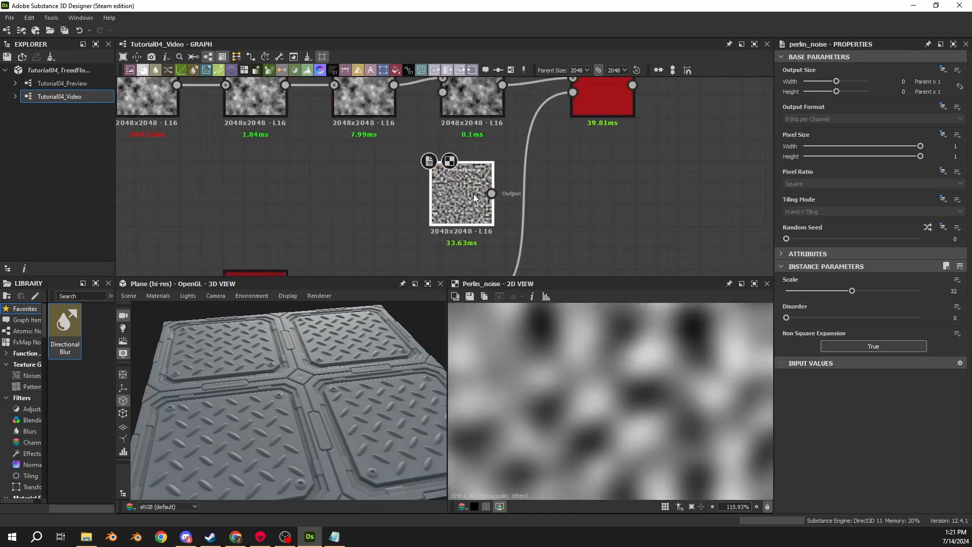
scroll(475, 193, down, 3)
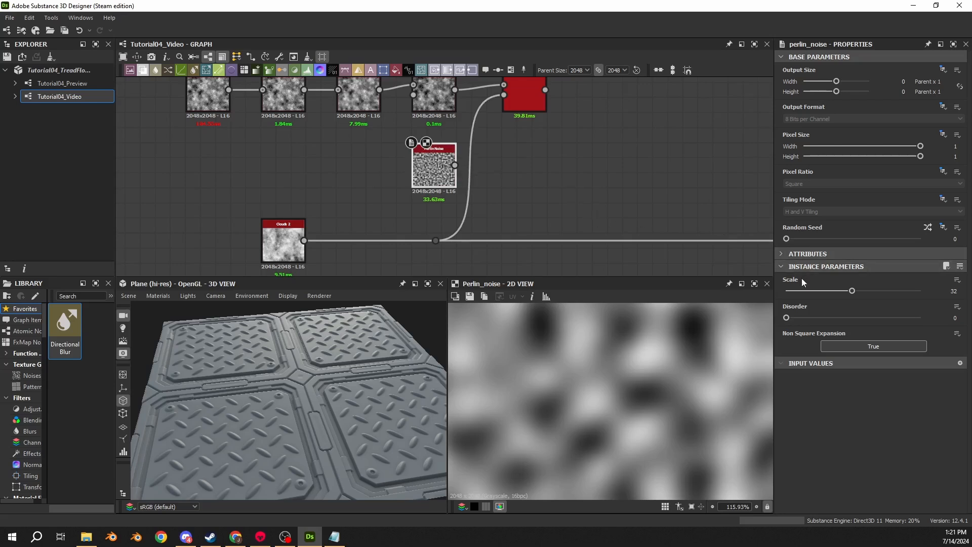
double_click(954, 291)
text(16)
key(Return)
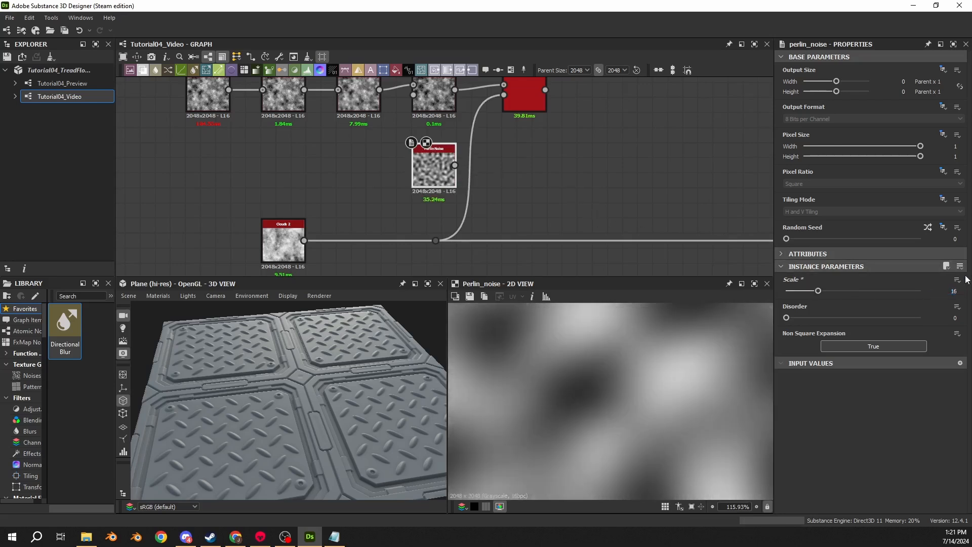
scroll(482, 410, down, 4)
scroll(484, 415, down, 2)
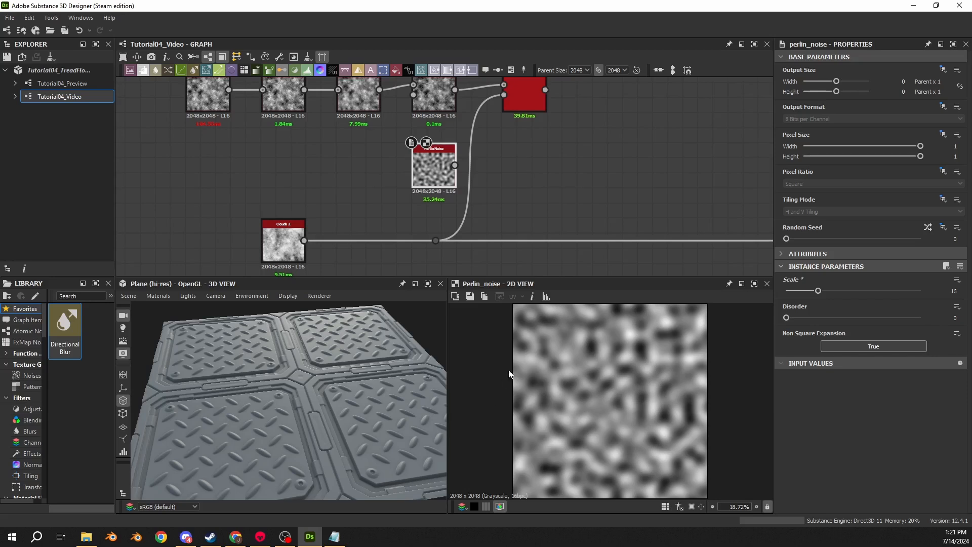
- Duplicate the Slope Blur Grayscale beside Perlin Noise, connect Perlin Noise to its first input and preview the result
middle_drag(554, 146, 536, 179)
click(510, 140)
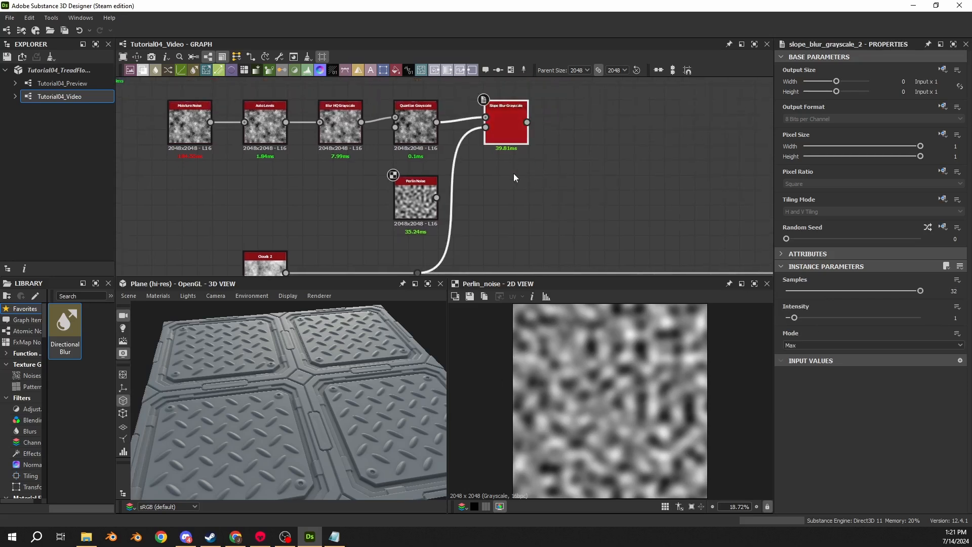
key(ctrl+d)
drag(458, 186, 522, 205)
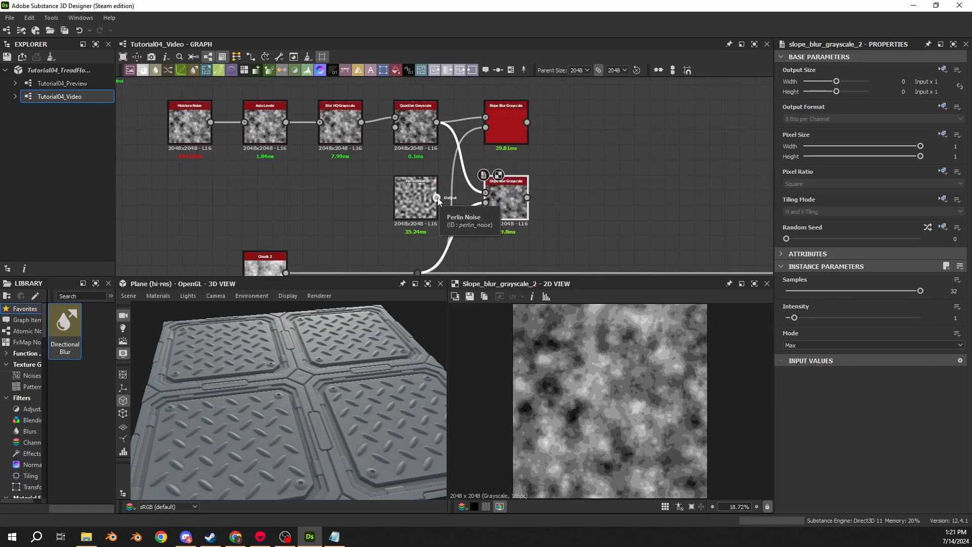
drag(436, 198, 485, 193)
middle_drag(505, 216, 495, 198)
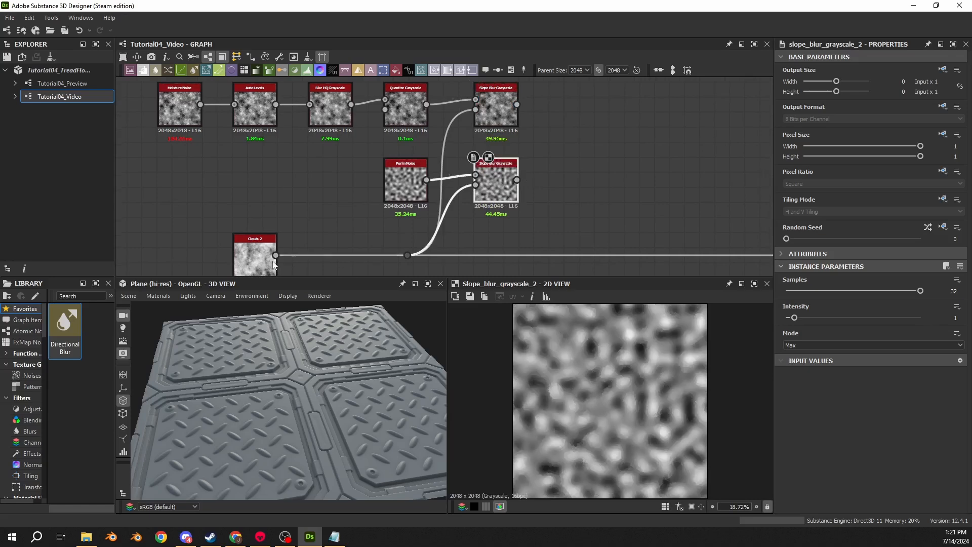
double_click(273, 265)
double_click(493, 195)
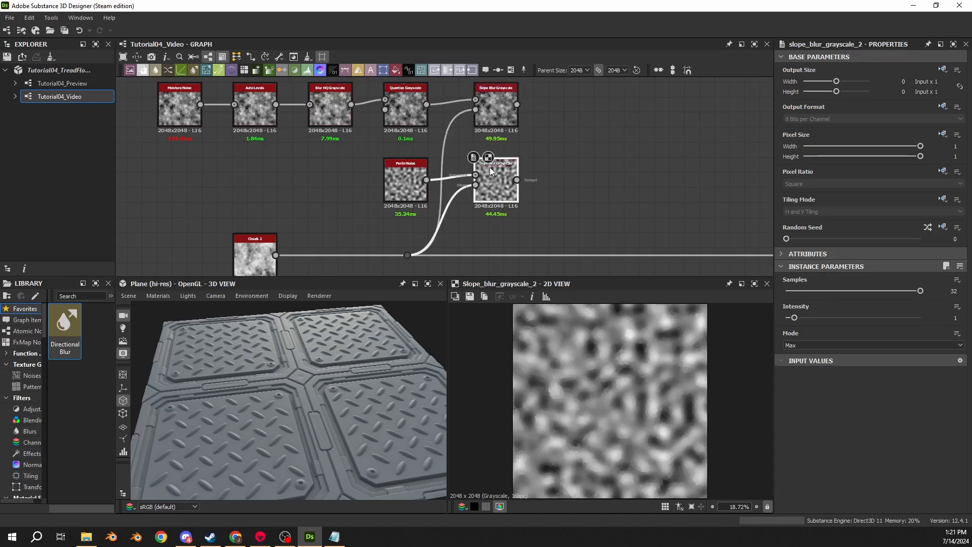
- Connect a Blur HQ Grayscale node to the output of the upper Slope Blur Grayscale
middle_drag(518, 104, 405, 127)
drag(405, 127, 449, 127)
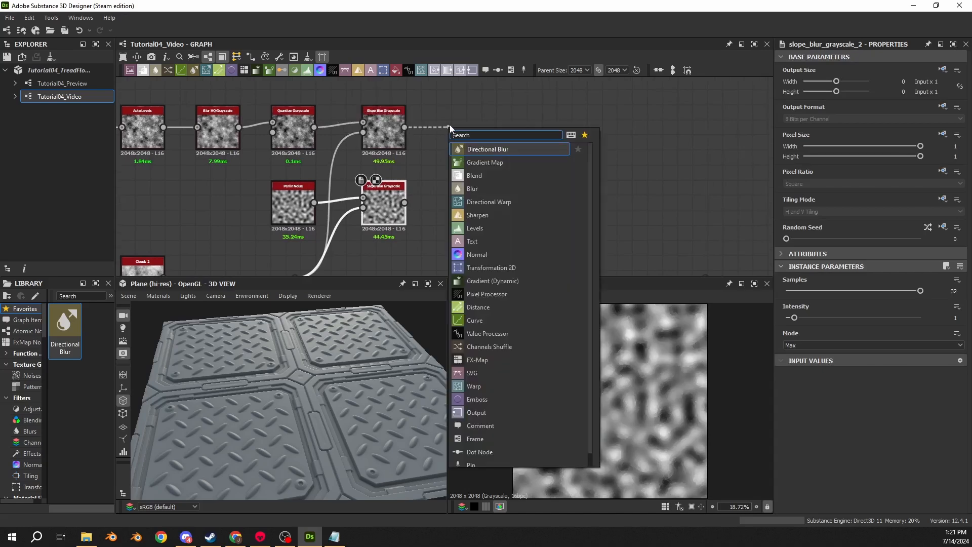
text(bb)
key(BackSpace)
text(b)
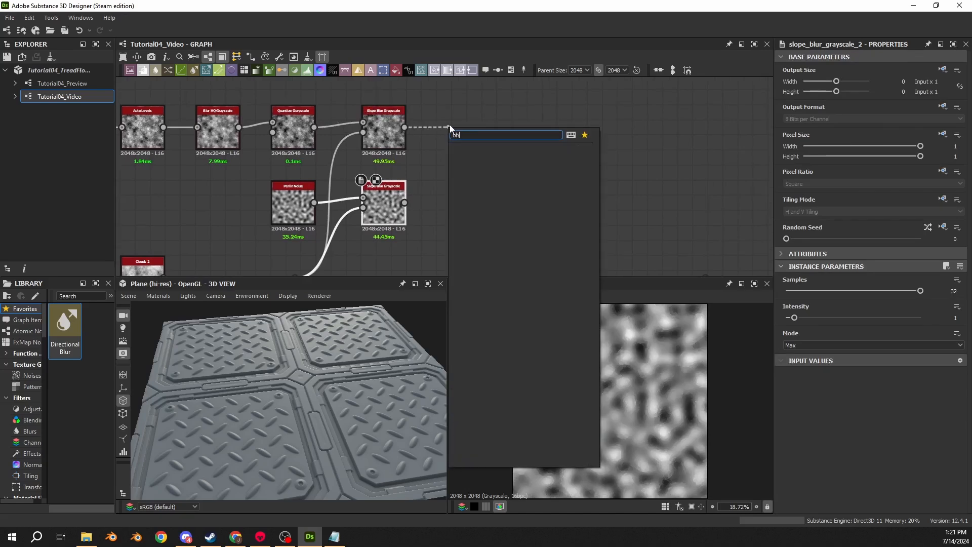
key(BackSpace)
text(ur)
key(BackSpace)
key(BackSpace)
text(lur)
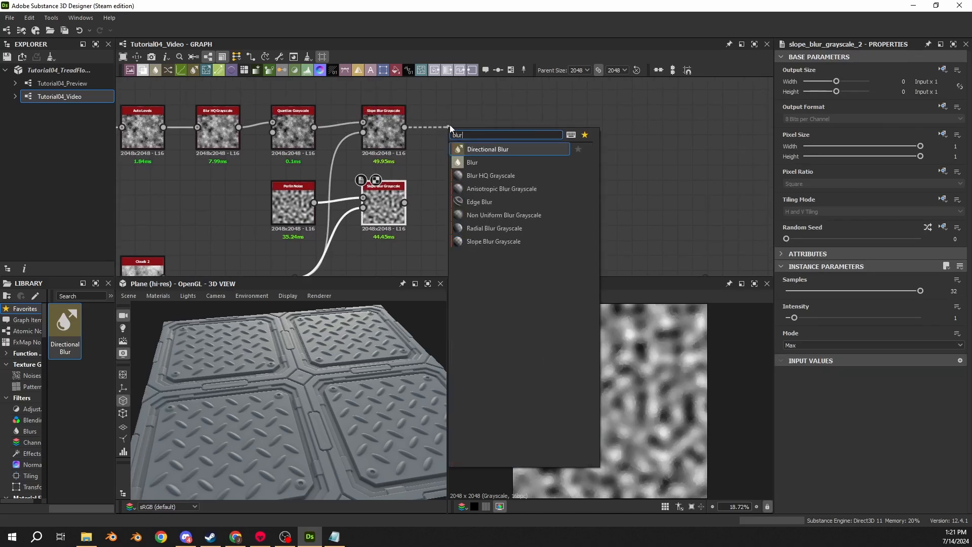
key(Down)
key(Down)
key(Return)
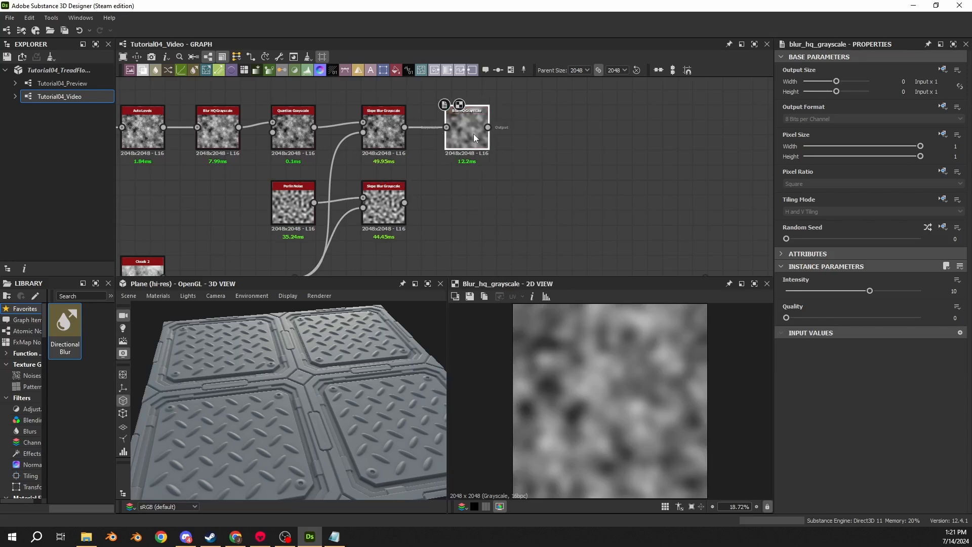
- Duplicate the new Blur HQ Grayscale and connect the copy to the lower Slope Blur Grayscale
key(ctrl+d)
drag(450, 182, 439, 203)
click(465, 143)
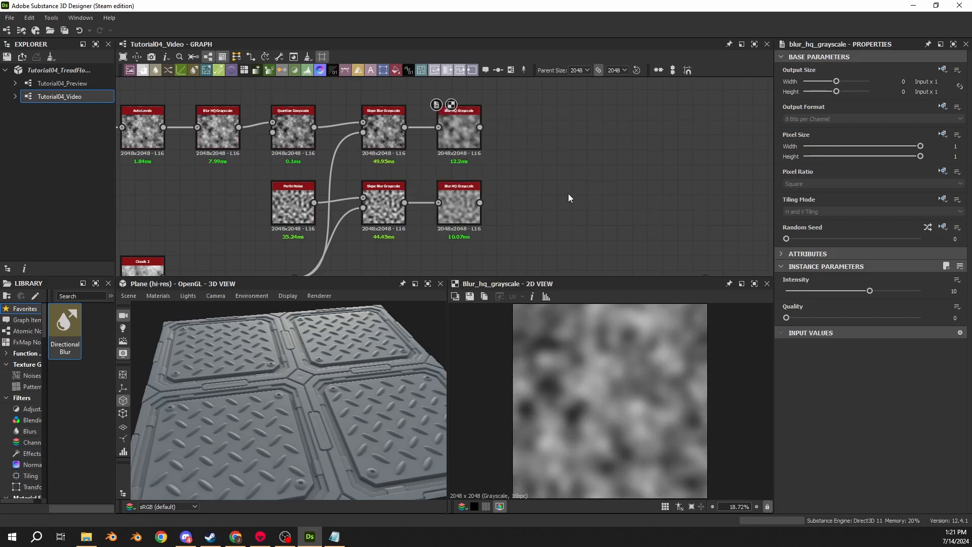
- Set the Intensity of the Blur HQ Grayscale after the upper Slope Blur to 0.25 and its Quality to 1
click(463, 135)
double_click(954, 292)
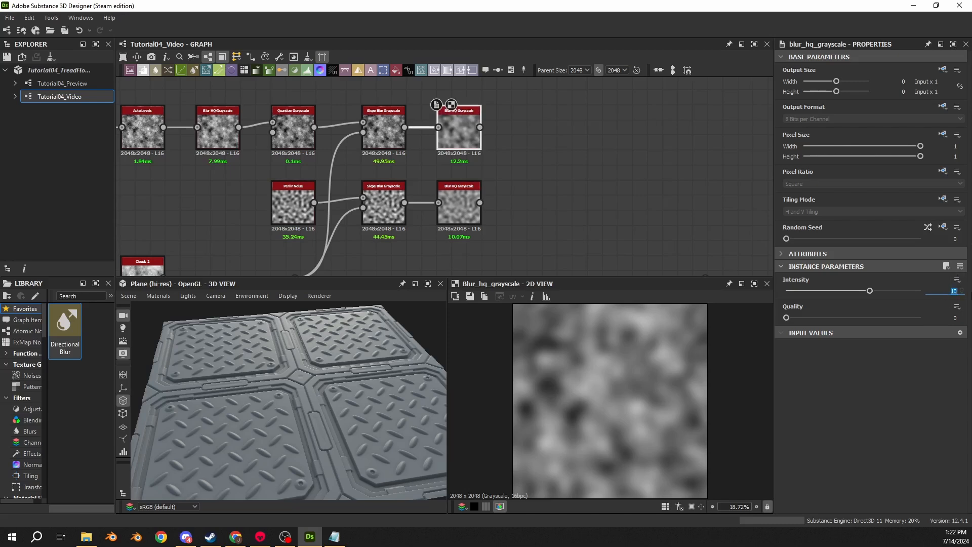
text(0.25)
key(Return)
- Set the lower Blur HQ Grayscale to Intensity 0.4 and Quality 1, and compare both blurred noises in the 2D view
click(459, 205)
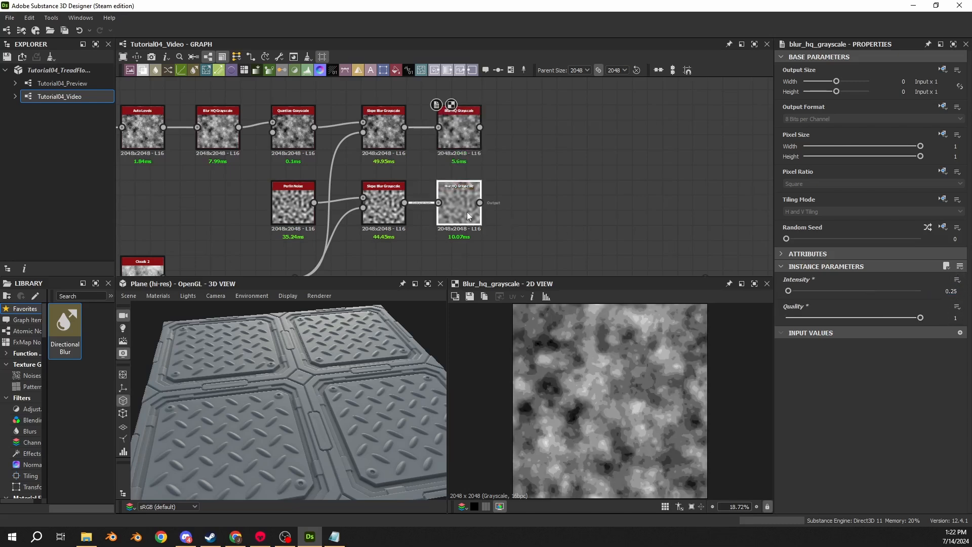
double_click(954, 291)
text(.4)
key(Return)
click(921, 318)
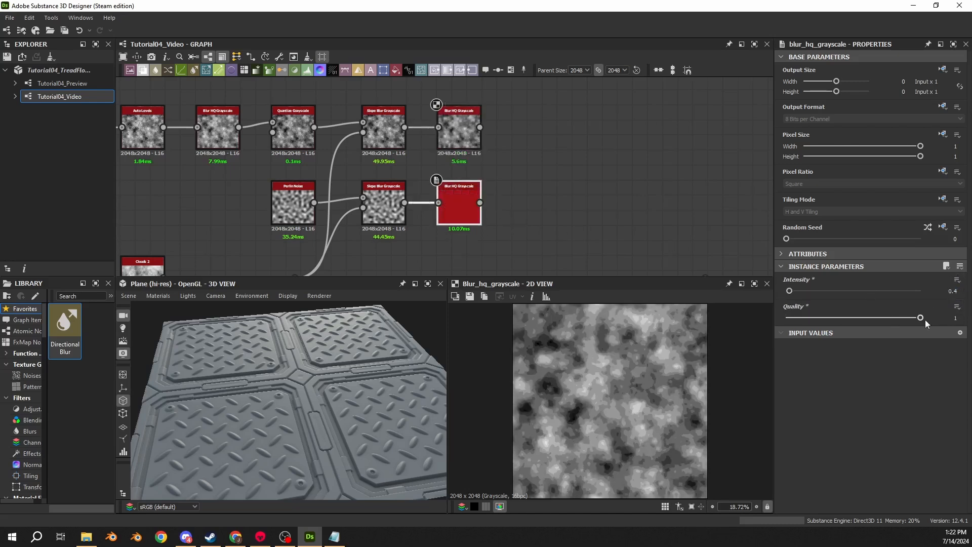
double_click(443, 190)
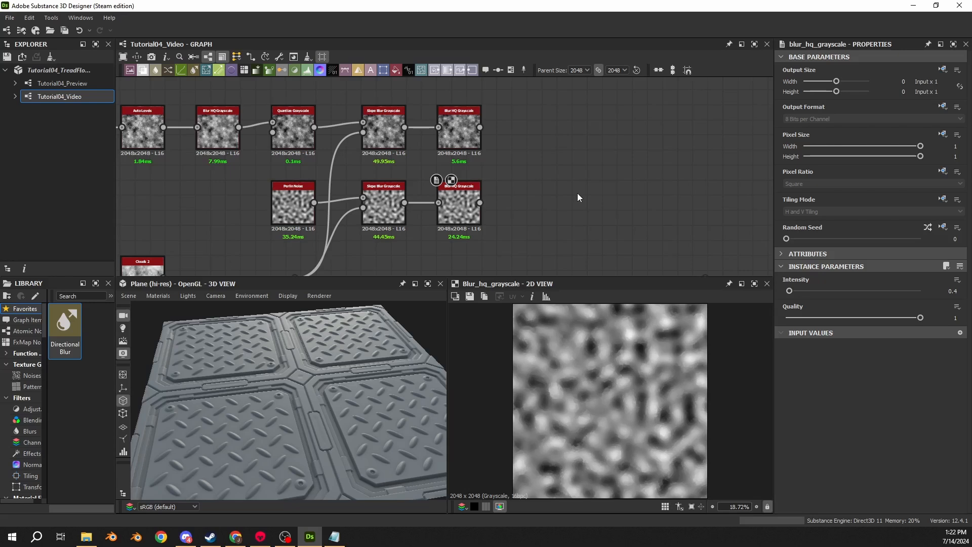
double_click(446, 143)
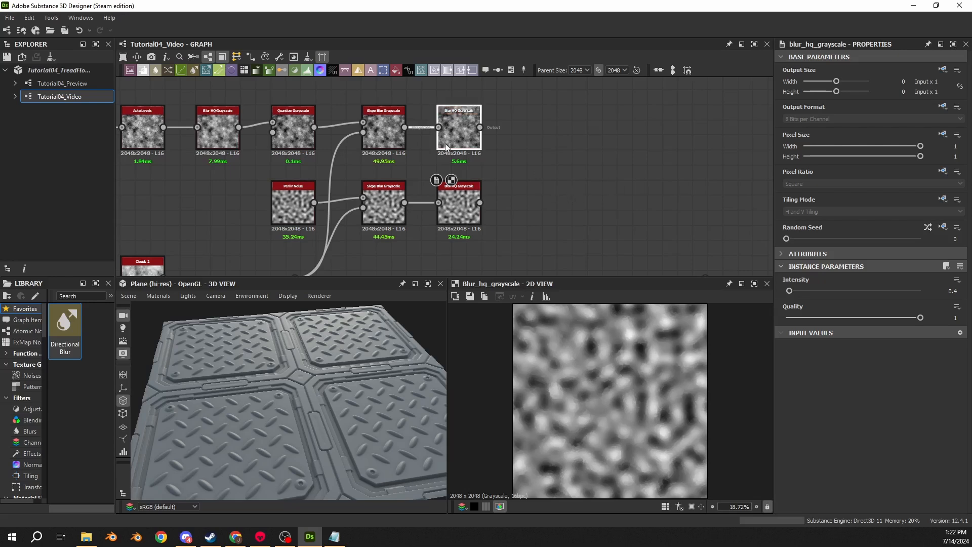
double_click(457, 215)
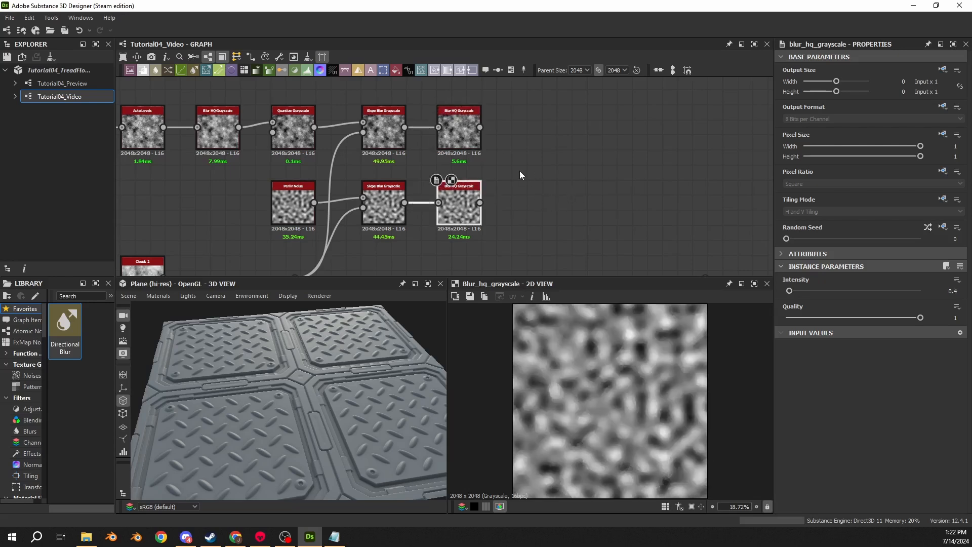
- Connect a Histogram Scan to the upper Blur HQ Grayscale and a duplicate of it to the lower Blur HQ Grayscale
drag(480, 127, 535, 150)
text(scan)
click(562, 201)
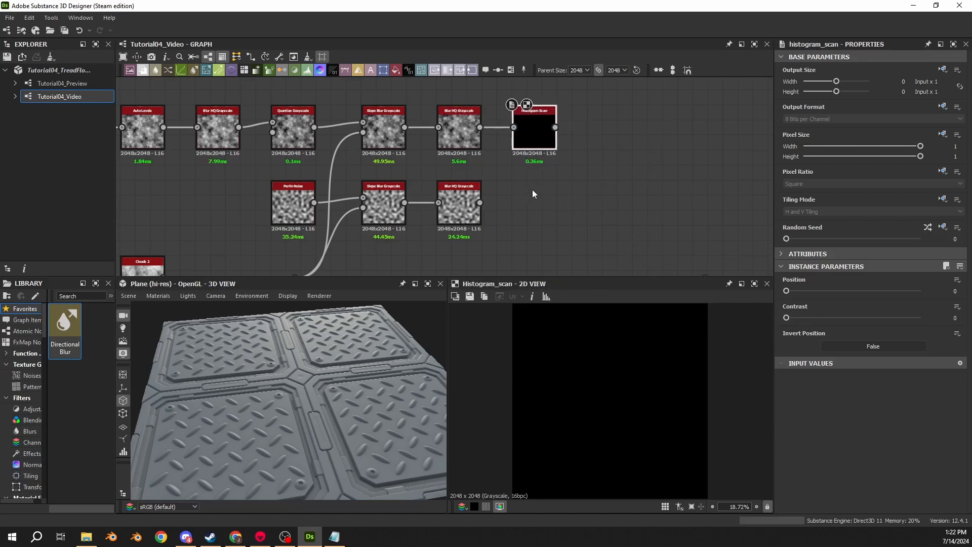
key(ctrl+d)
drag(456, 187, 551, 217)
drag(480, 203, 514, 203)
- Set the upper Histogram Scan's Position to 0.4 and its Contrast to 1
click(547, 150)
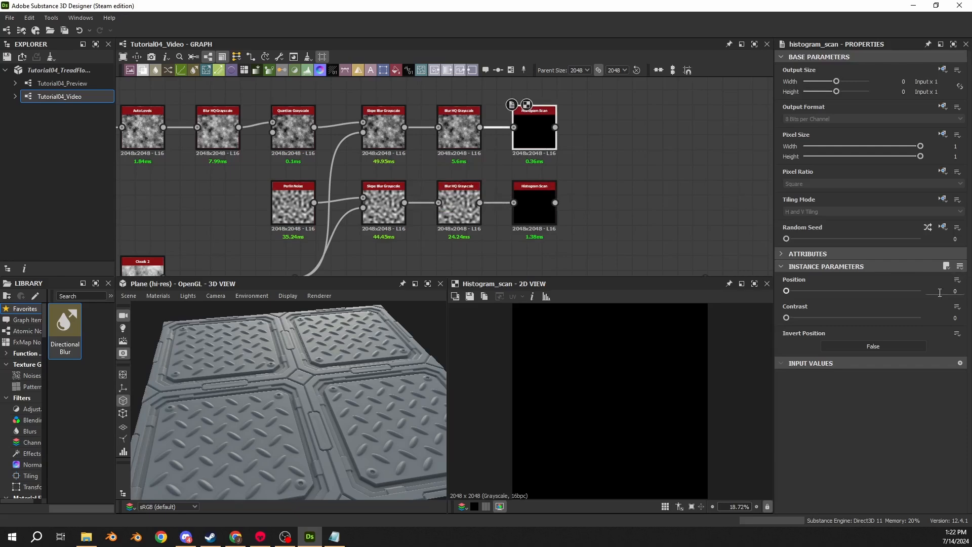
drag(941, 291, 970, 295)
text(.4)
key(Return)
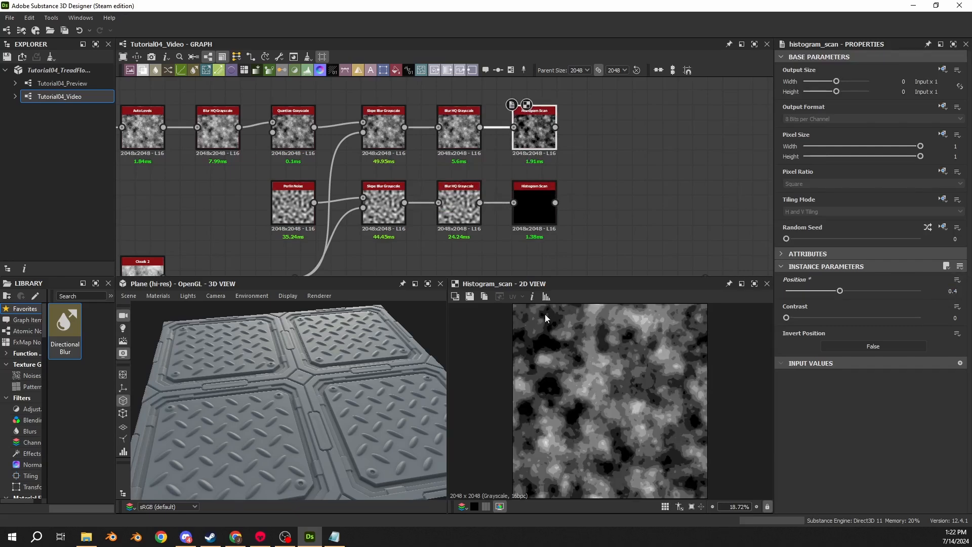
drag(837, 319, 945, 322)
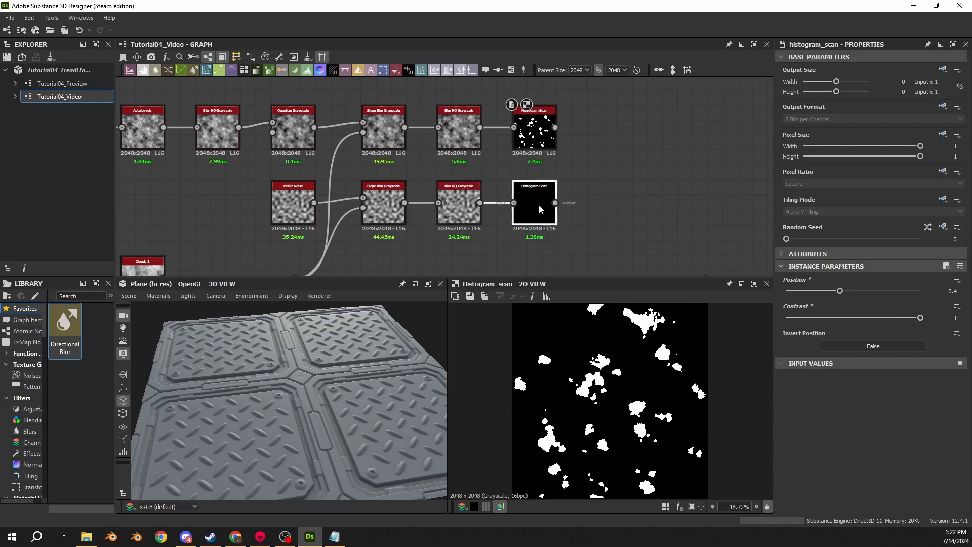
- Set the lower Histogram Scan's Position to 0.25 and Contrast to 1, and compare it with the upper mask
click(539, 205)
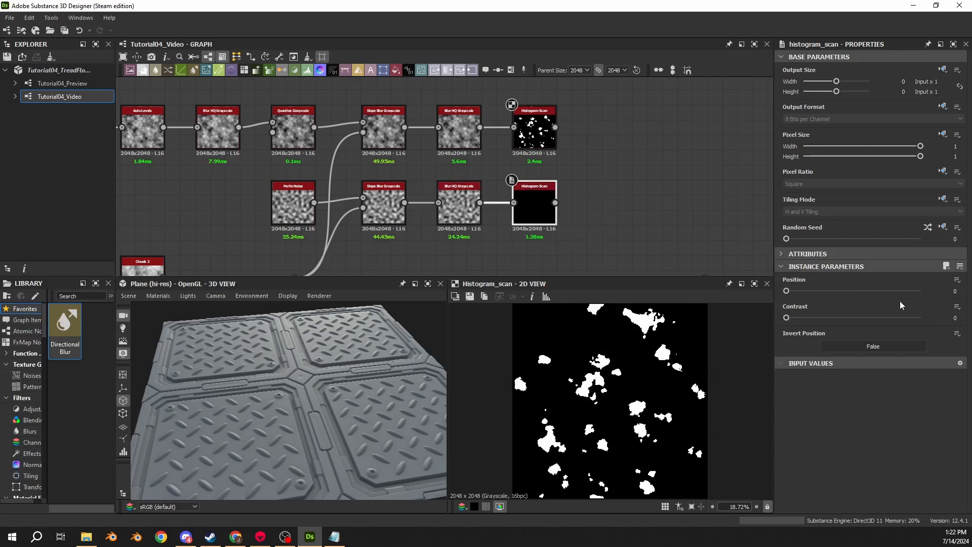
click(955, 291)
text(0.25)
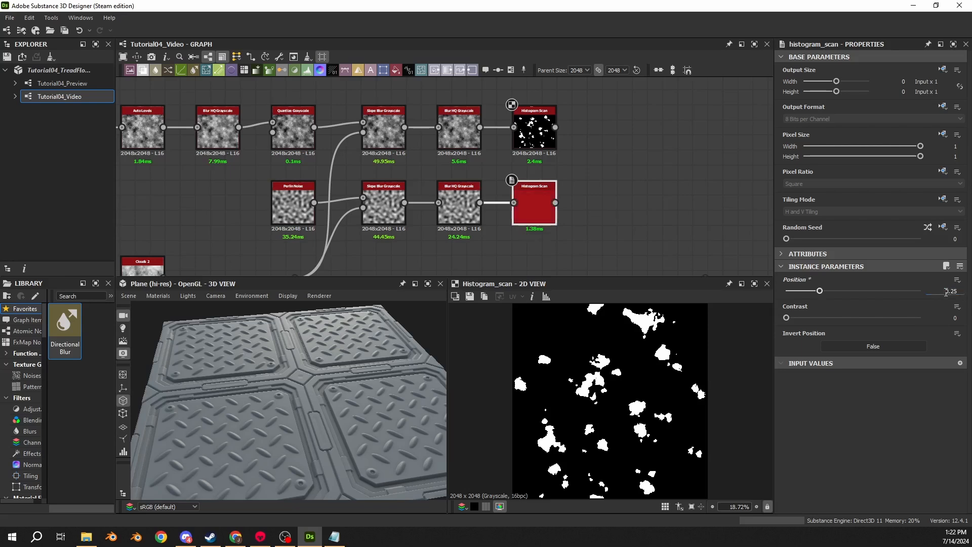
click(944, 317)
text(1)
key(Return)
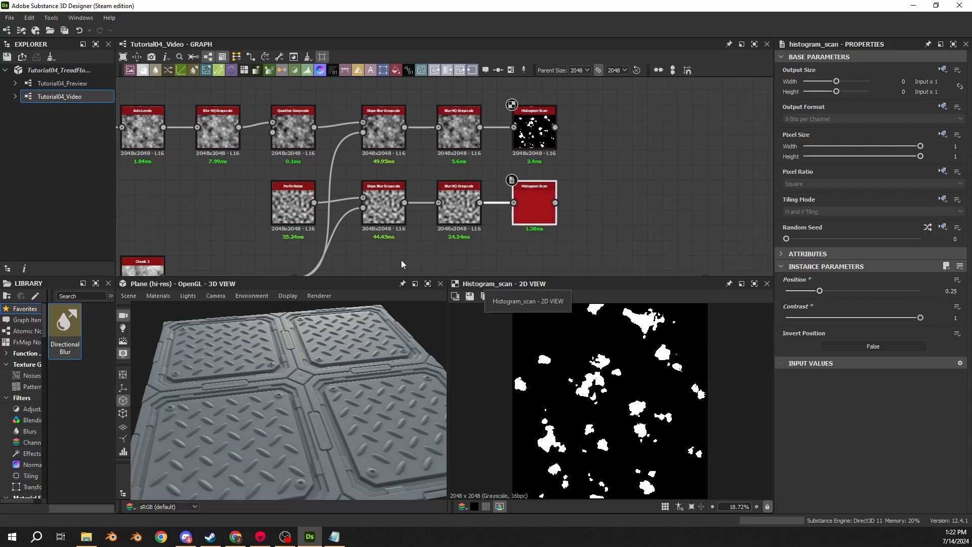
double_click(528, 215)
double_click(535, 132)
click(536, 202)
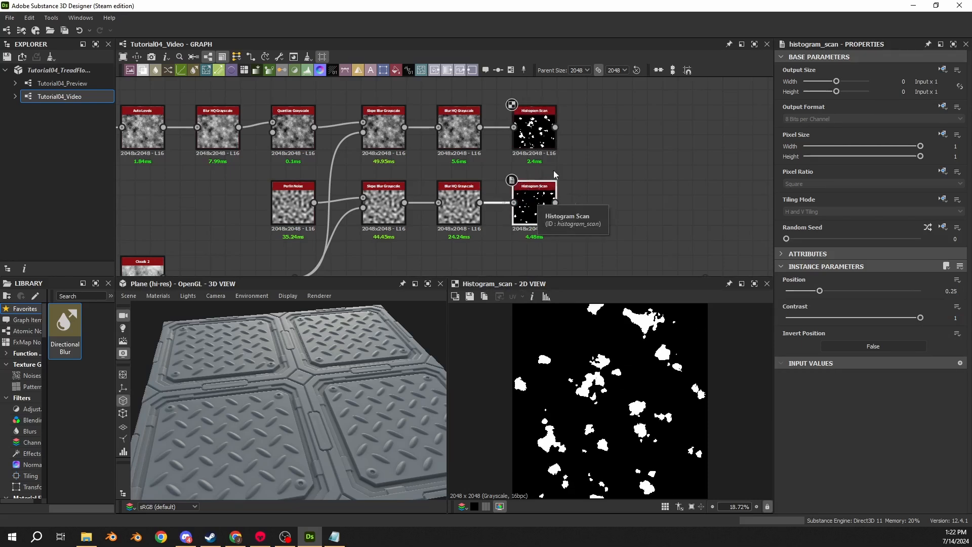
- Connect a Slope Blur Grayscale to the upper Histogram Scan and set its Samples to 32 and Intensity to 0.5
drag(556, 127, 591, 131)
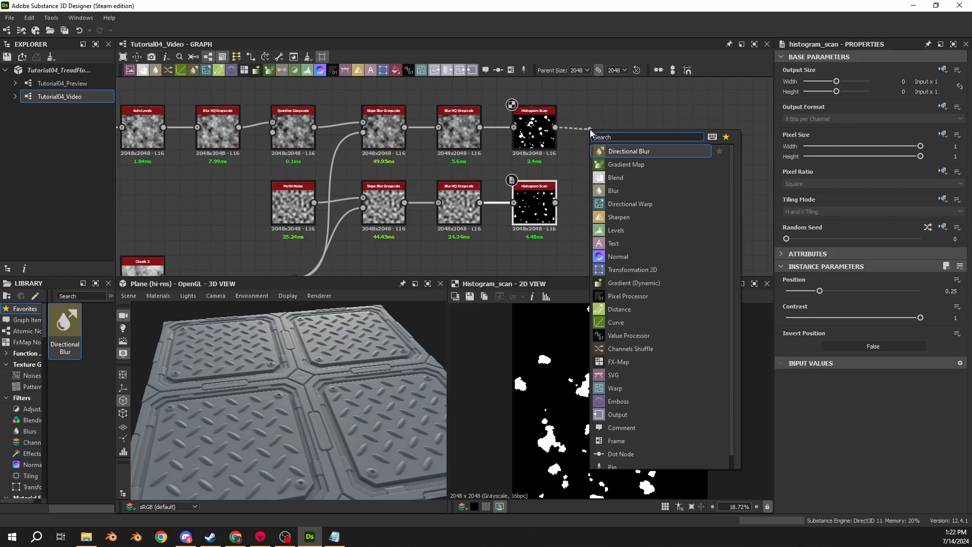
text(slope blur)
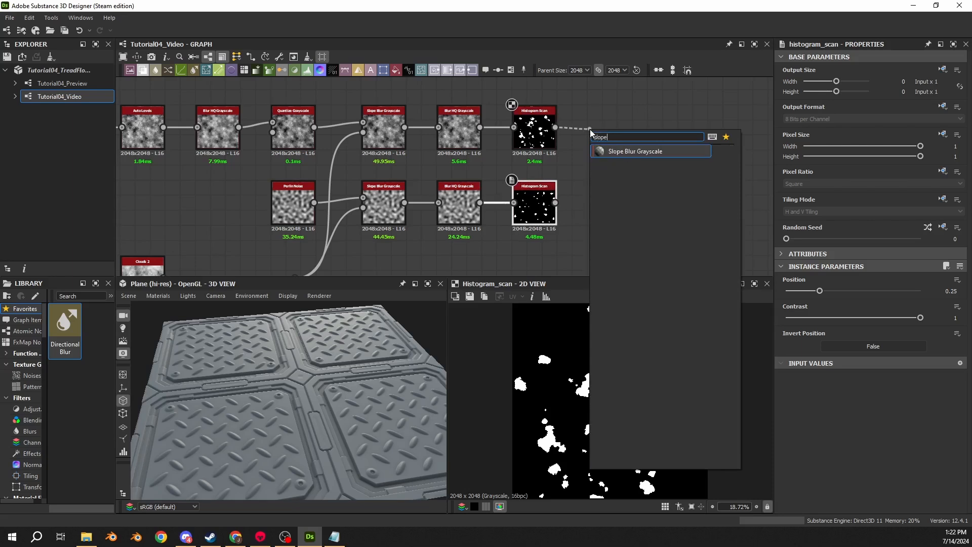
key(Return)
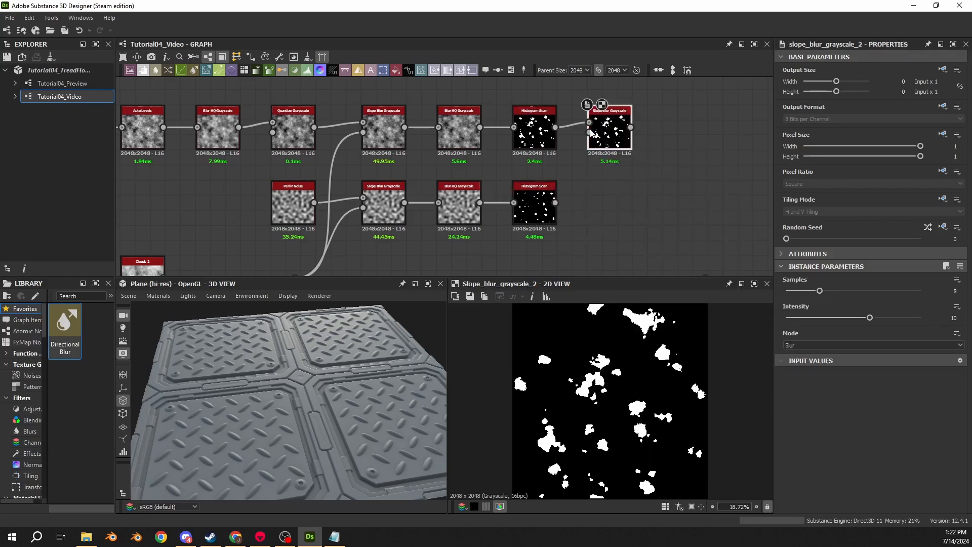
drag(820, 291, 933, 297)
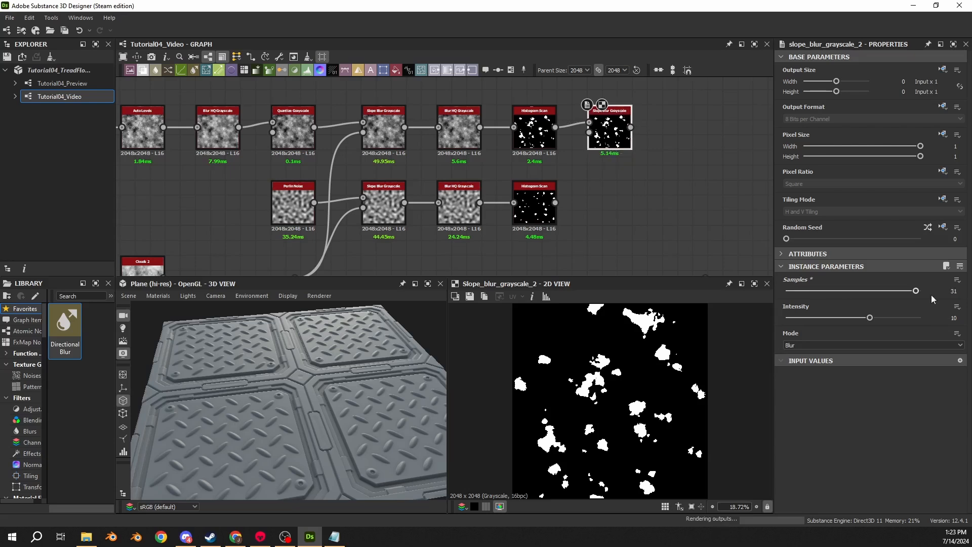
click(945, 318)
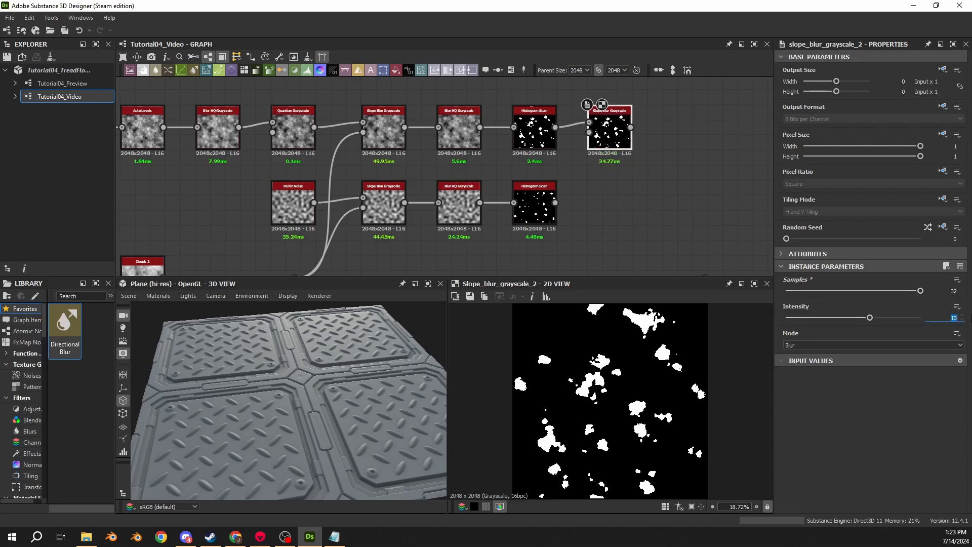
text(0.5)
key(Return)
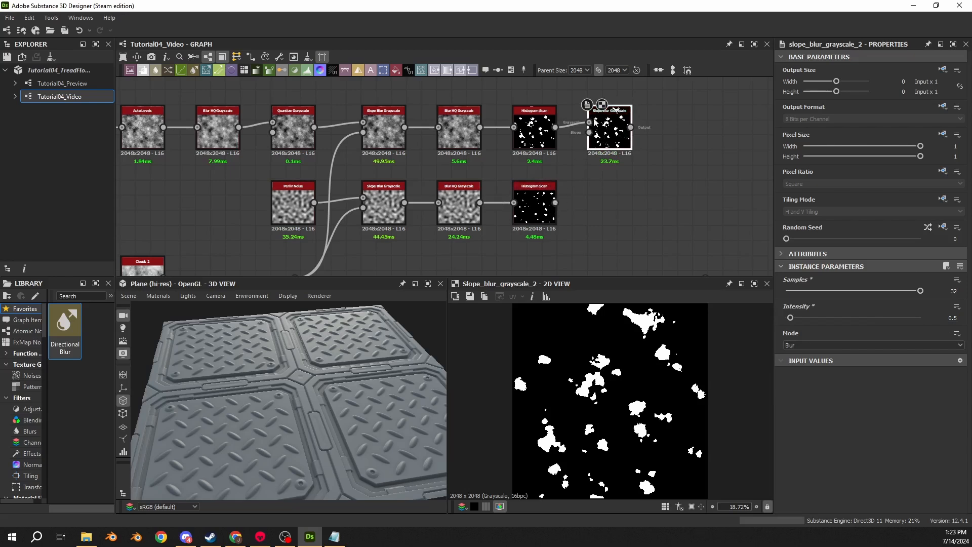
- Duplicate the new Slope Blur Grayscale for the lower Histogram Scan, feed it that mask, and set its Intensity to 1
key(ctrl+d)
drag(450, 175, 617, 203)
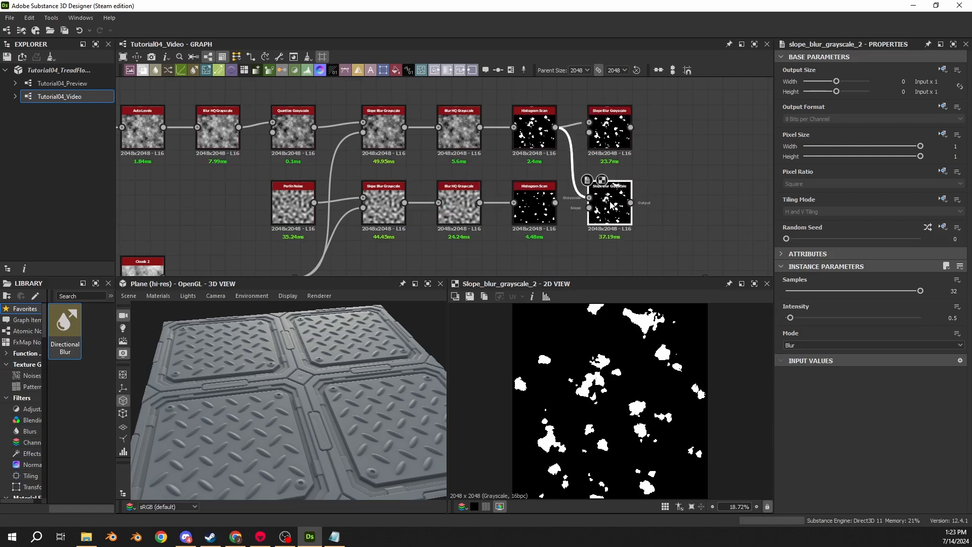
drag(556, 202, 589, 198)
drag(946, 319, 971, 319)
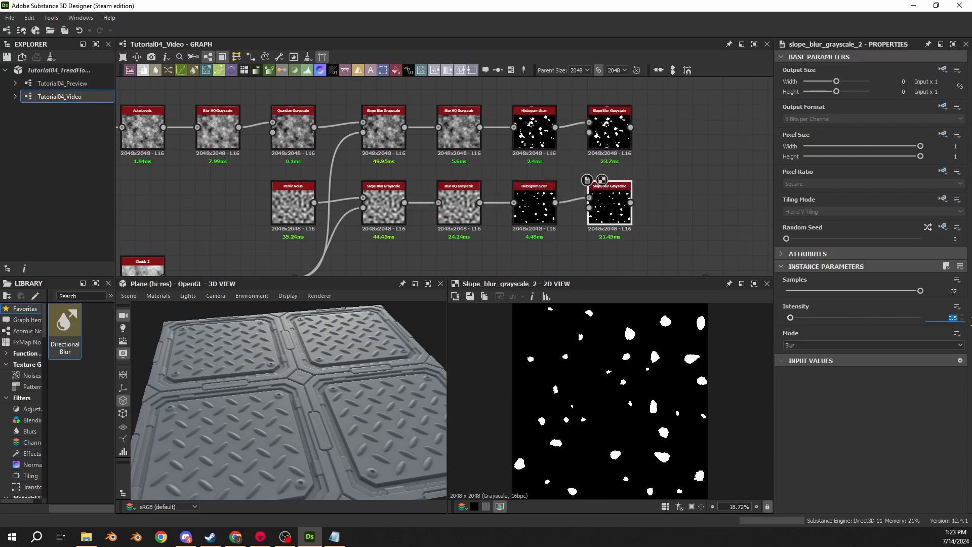
text(1)
key(Return)
- Move the Clouds 2 node and its connected dot nodes down to free a row beneath the Perlin Noise chain
middle_drag(429, 253, 626, 162)
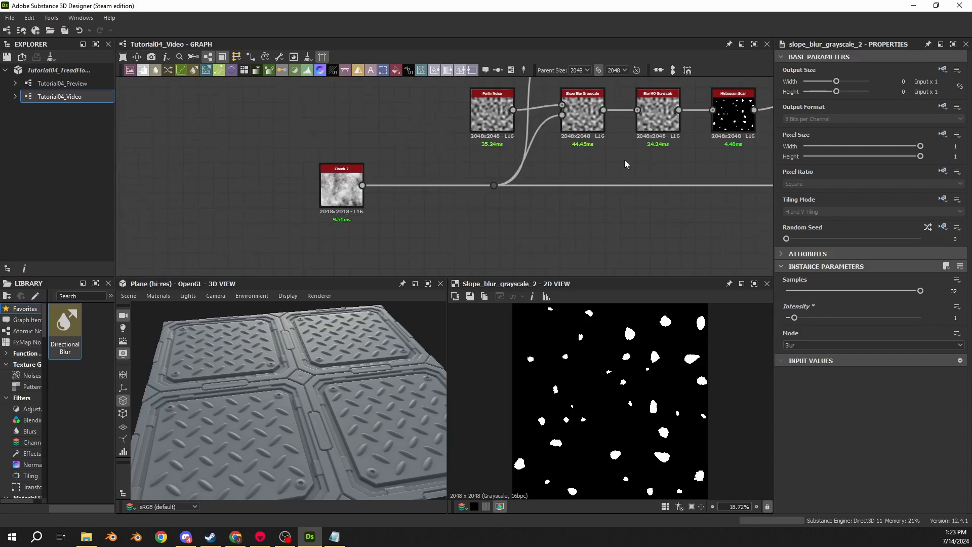
middle_drag(600, 194, 439, 192)
scroll(434, 192, down, 3)
click(282, 190)
scroll(273, 189, up, 4)
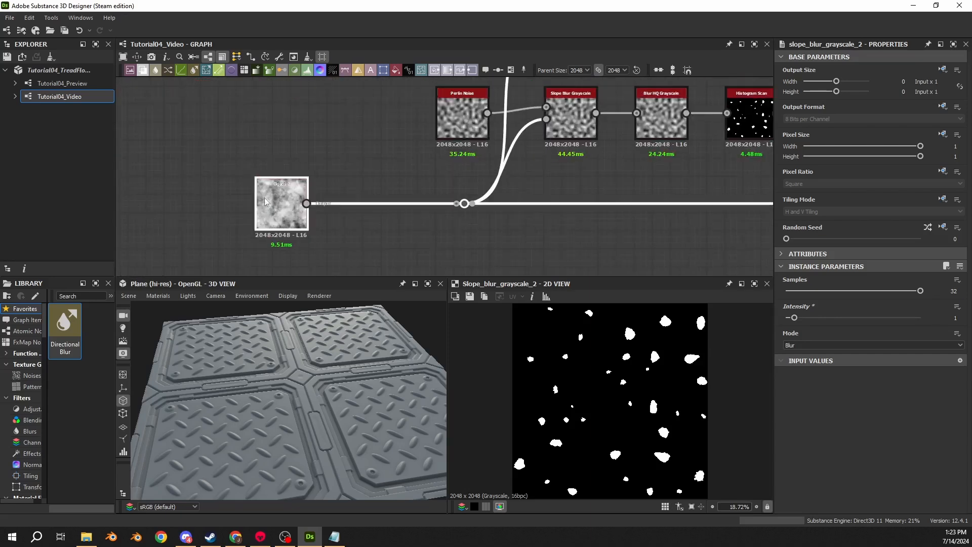
drag(292, 179, 292, 213)
click(462, 161)
middle_drag(465, 159, 295, 217)
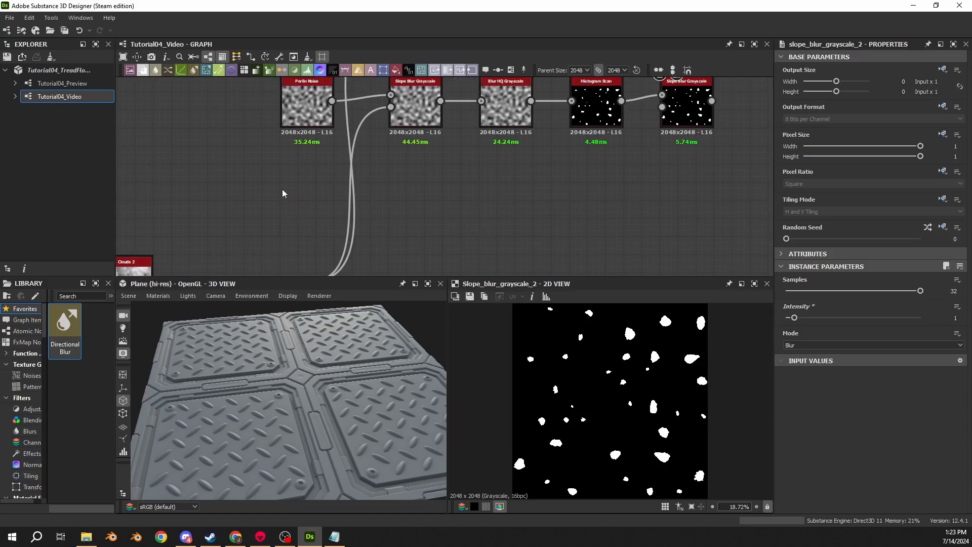
- Add a second Clouds 2 node below the Perlin Noise row and set its Random Seed to 2
key(space)
text(clouds)
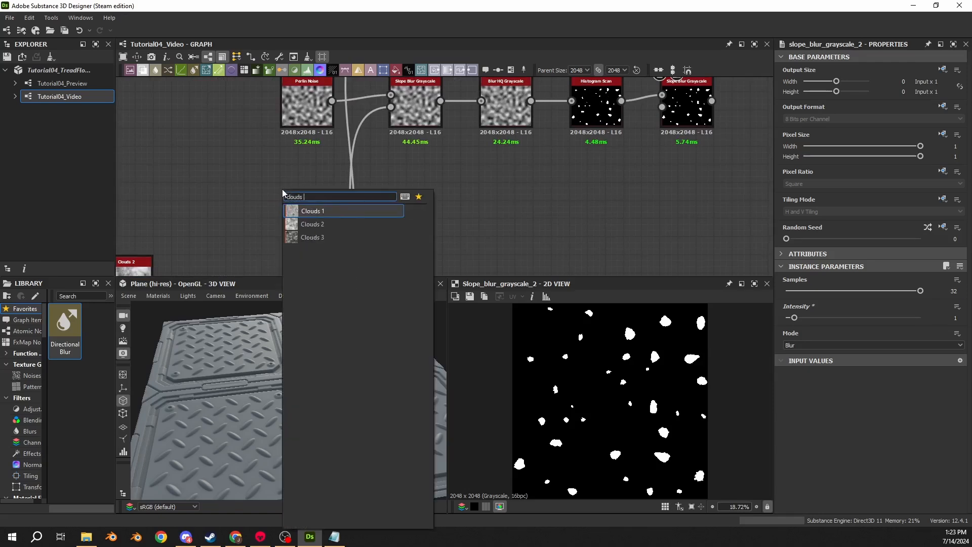
key(Down)
key(Return)
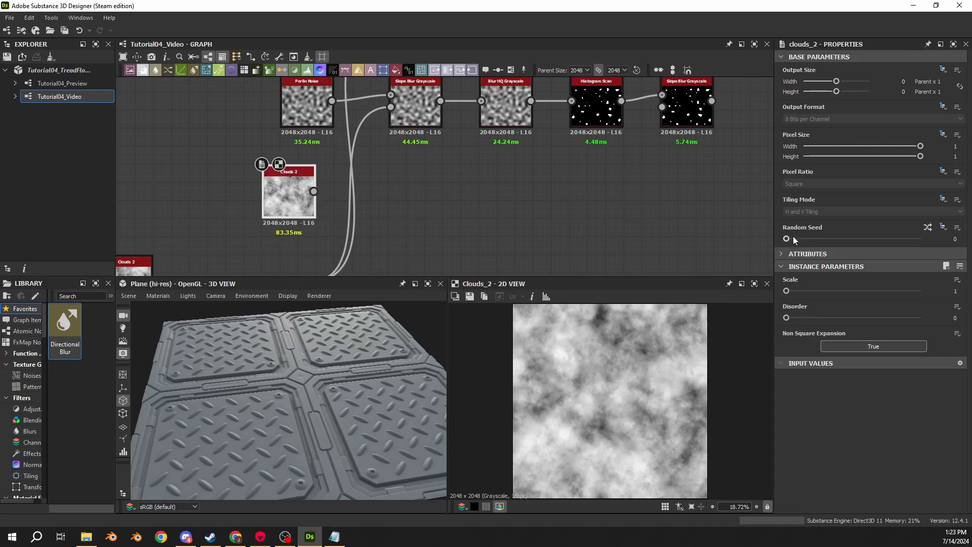
click(818, 240)
- Place the new Clouds 2 beneath the lower Slope Blur, connect a Transformation 2D to it, and stretch the image x2
drag(289, 195, 494, 187)
text(transform)
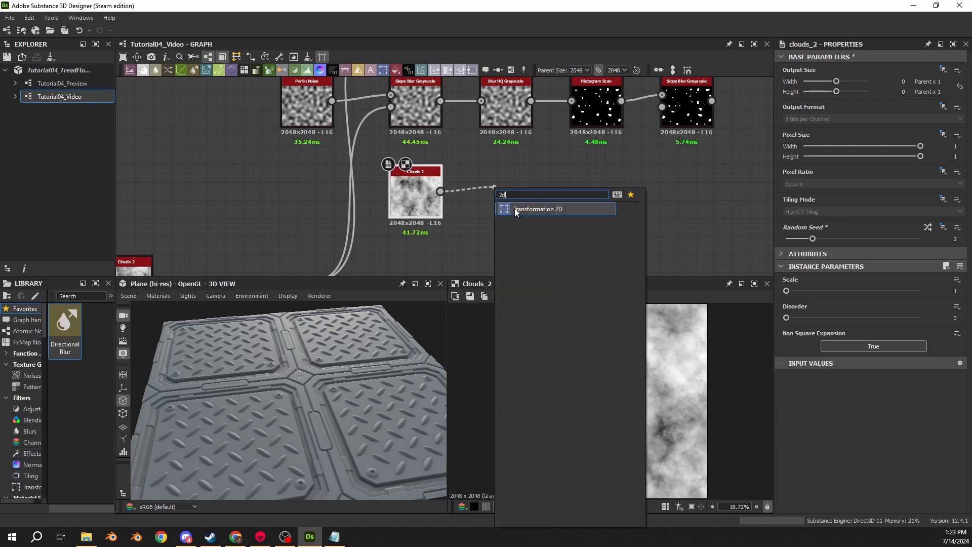
click(515, 208)
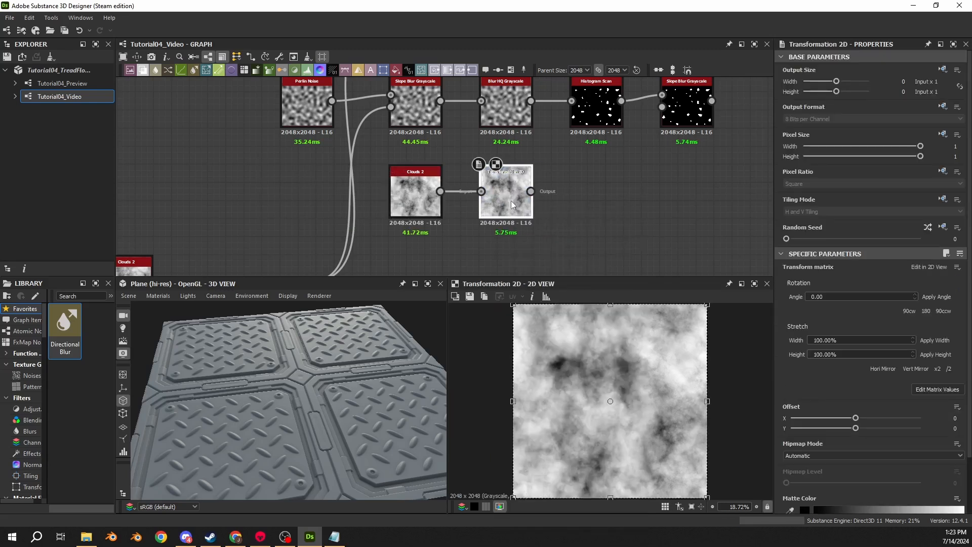
click(938, 369)
scroll(680, 389, down, 3)
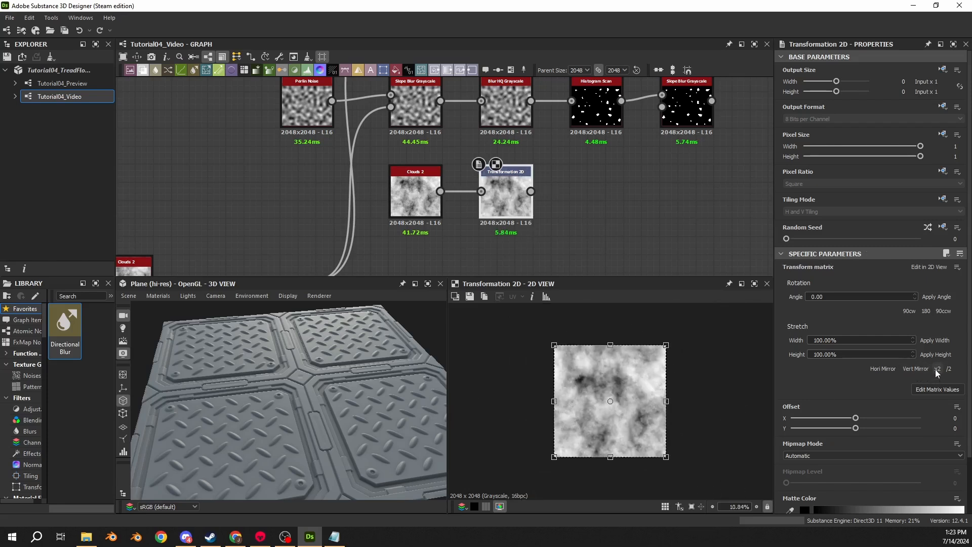
click(616, 359)
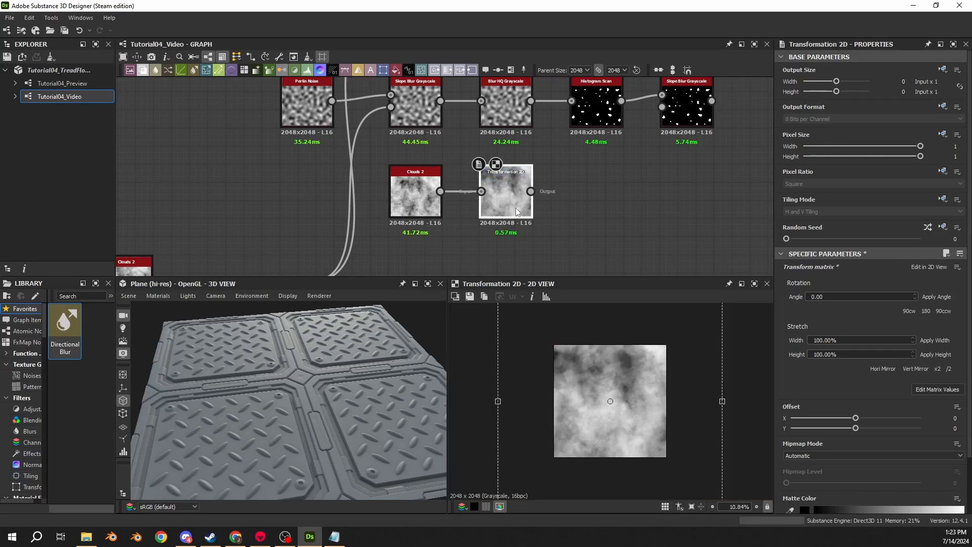
- Connect a Make It Tile Photo Grayscale node to the Transformation 2D output
drag(531, 191, 598, 193)
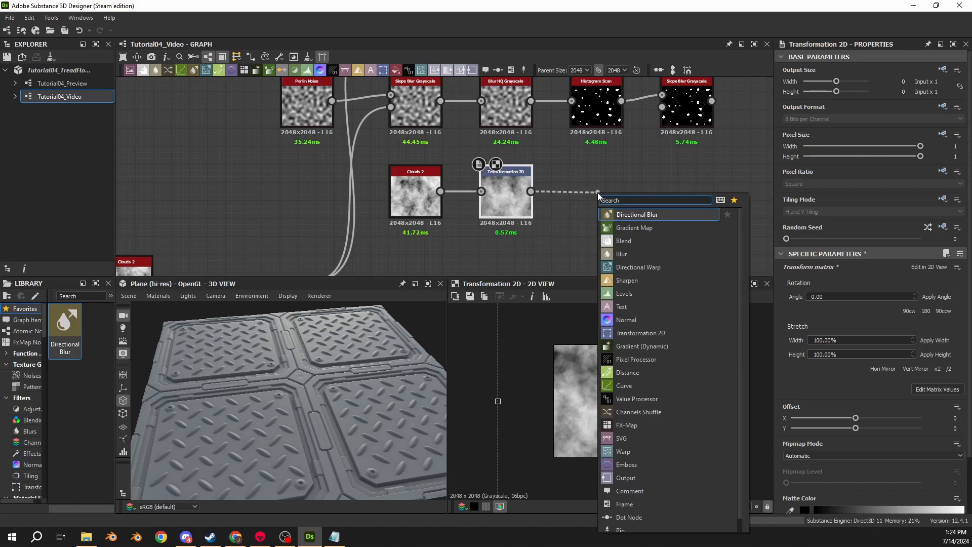
text(make)
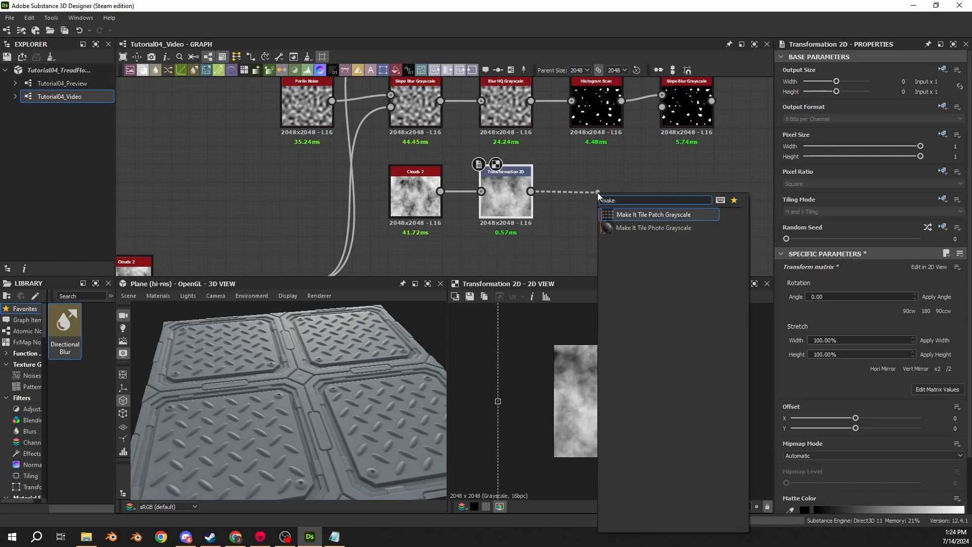
key(Down)
key(Return)
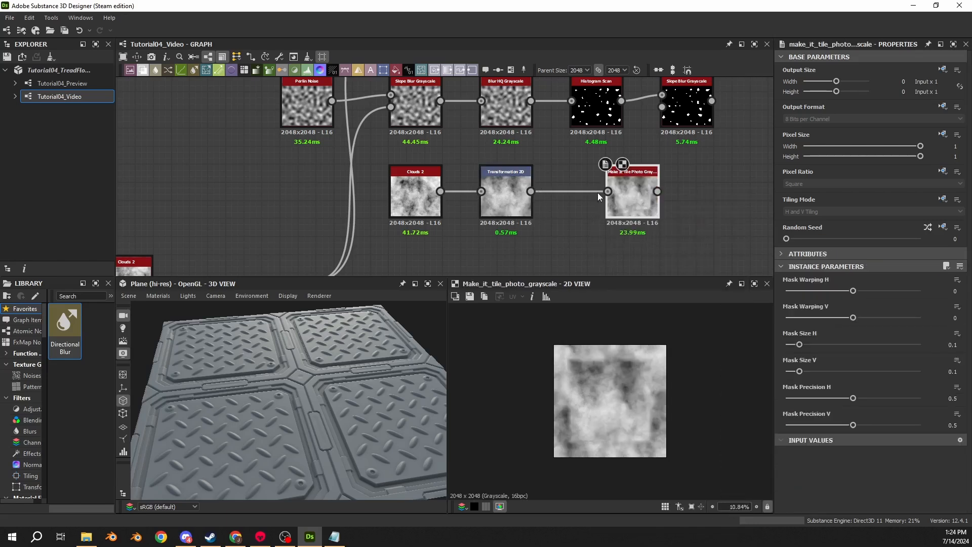
- Examine the tiling seams of the Transformation 2D and the new Clouds 2 in the tiled 2D view
double_click(507, 203)
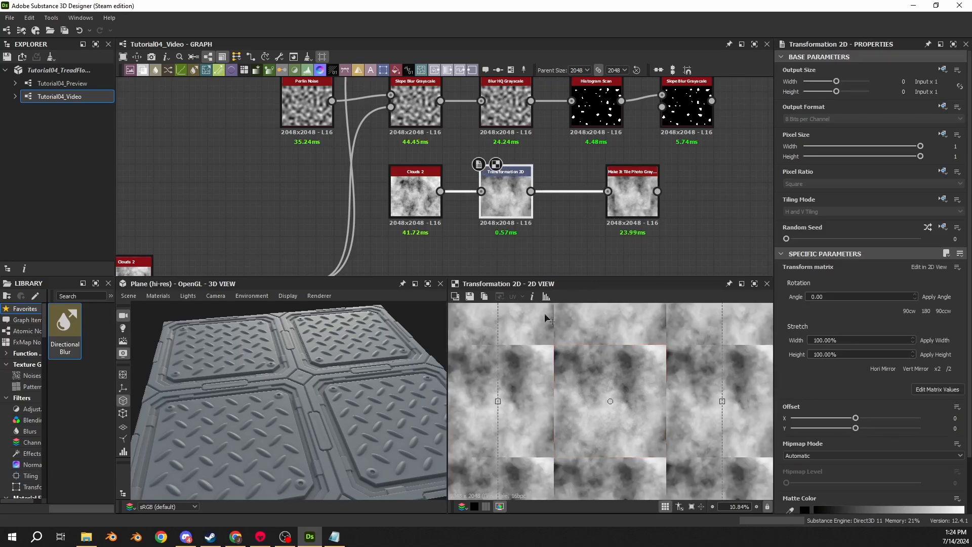
scroll(587, 368, down, 4)
scroll(578, 382, up, 6)
double_click(434, 215)
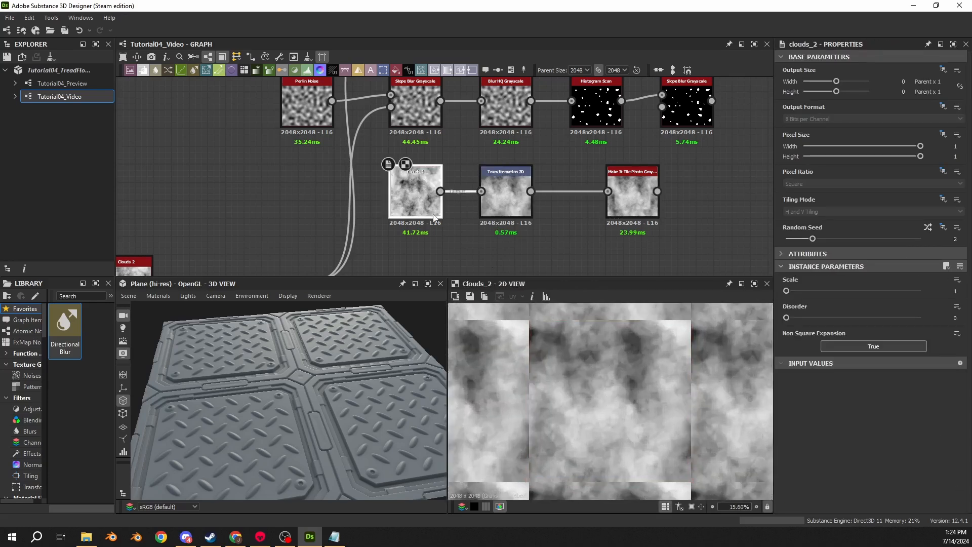
scroll(591, 424, down, 5)
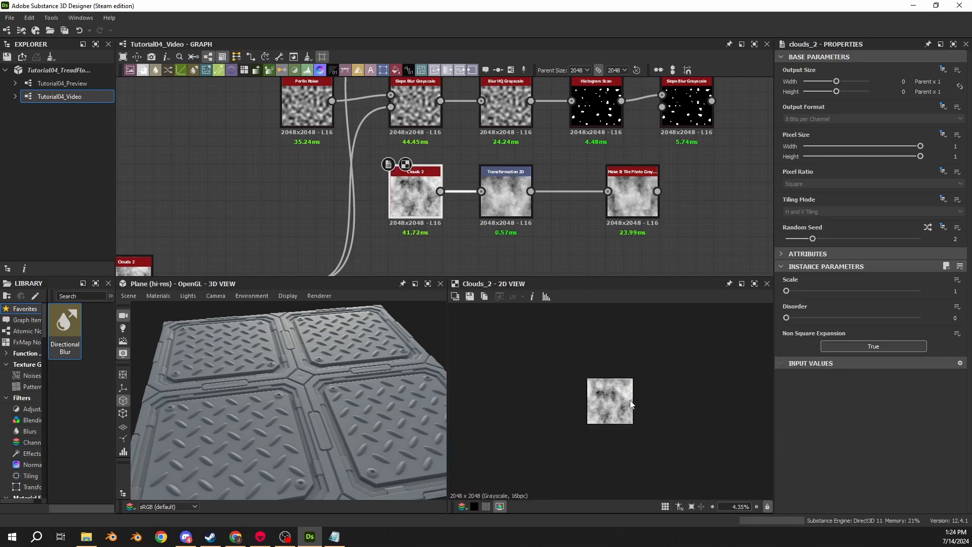
scroll(598, 385, up, 2)
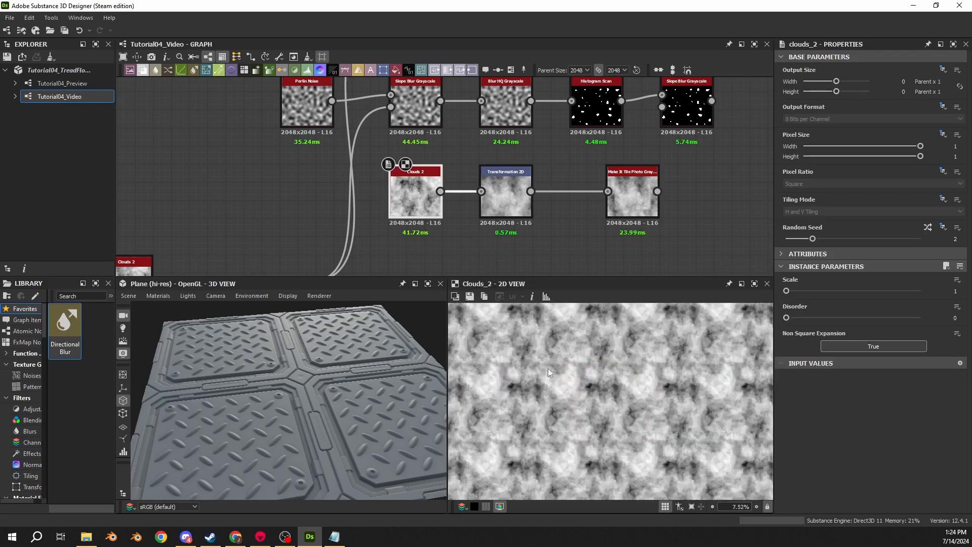
double_click(499, 208)
scroll(576, 375, up, 5)
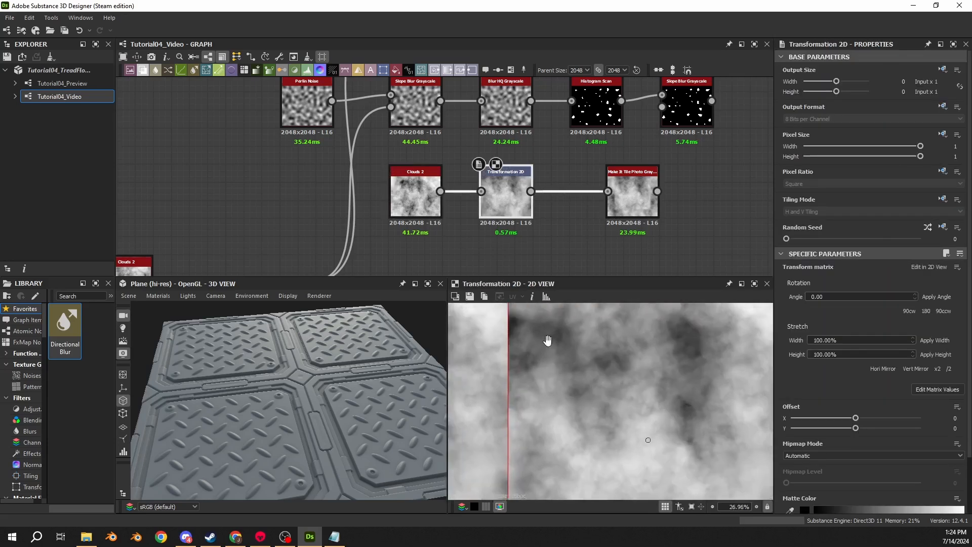
scroll(661, 372, down, 4)
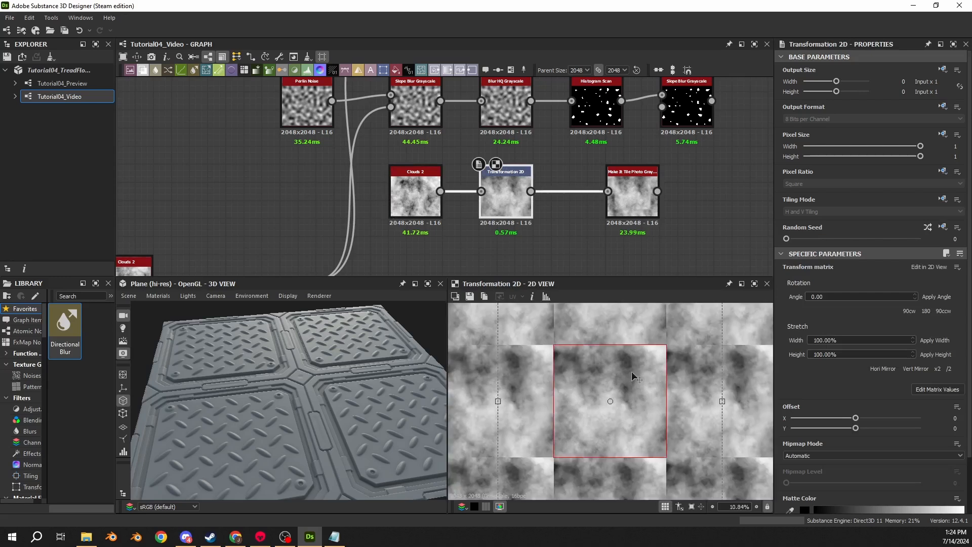
- Move the Make It Tile Photo Grayscale next to the Transformation 2D and inspect its tiled result in the 2D view
drag(627, 196, 589, 198)
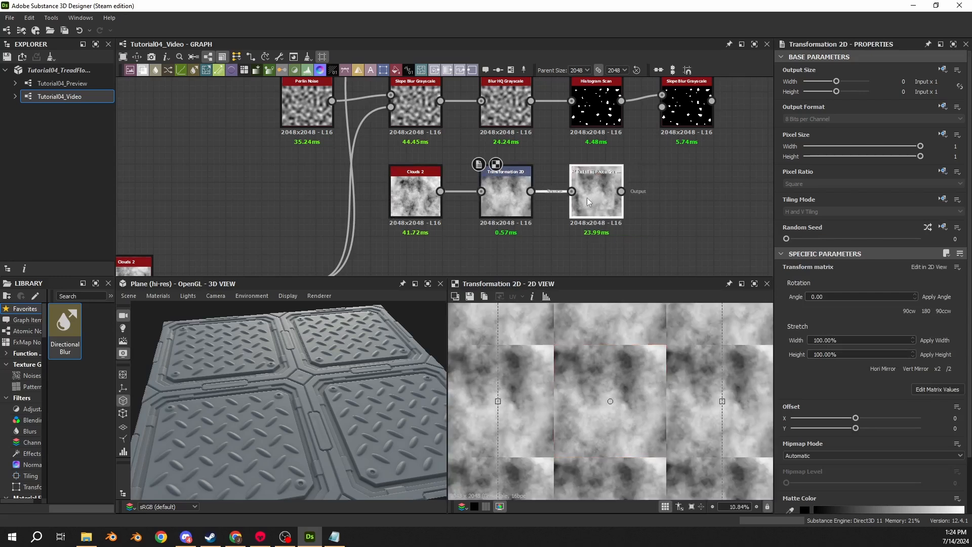
middle_drag(608, 229, 516, 210)
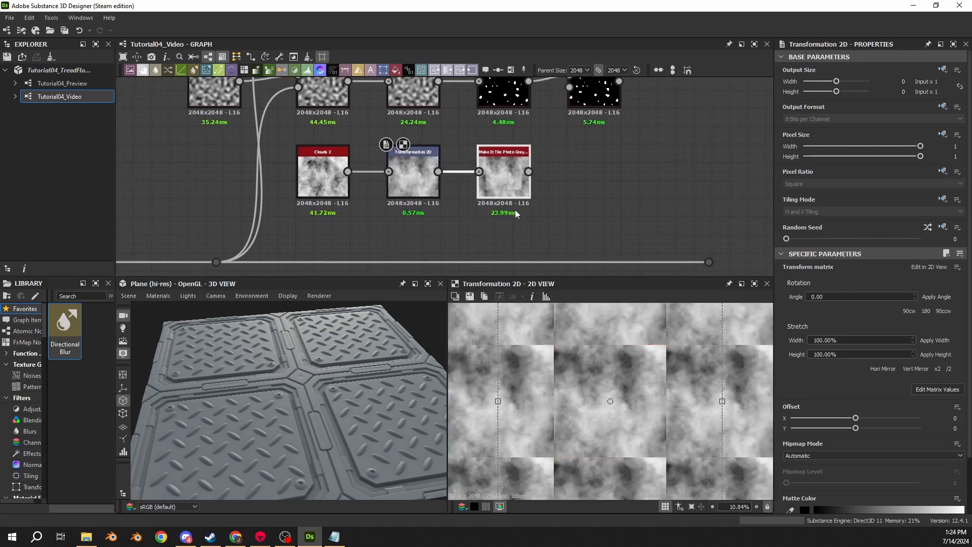
double_click(504, 160)
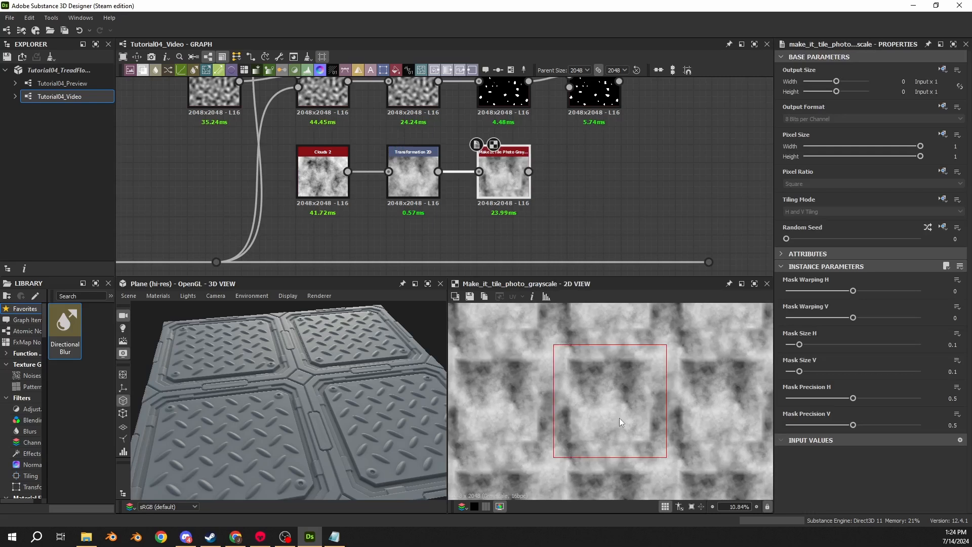
key(space)
key(space)
scroll(582, 361, up, 3)
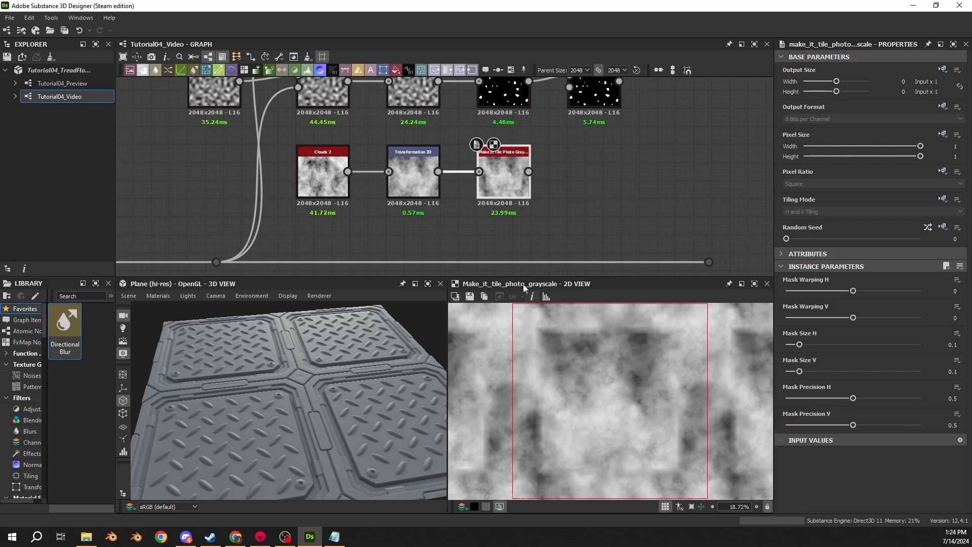
scroll(536, 321, up, 6)
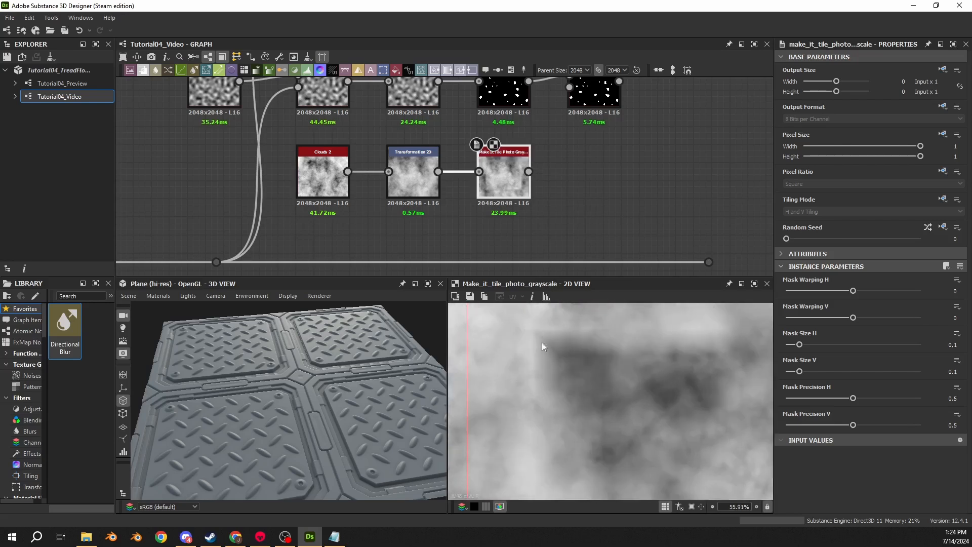
- Set Mask Size H and Mask Size V of the Make It Tile Photo Grayscale to 0.25 and compare its tiled and single previews
scroll(545, 348, down, 7)
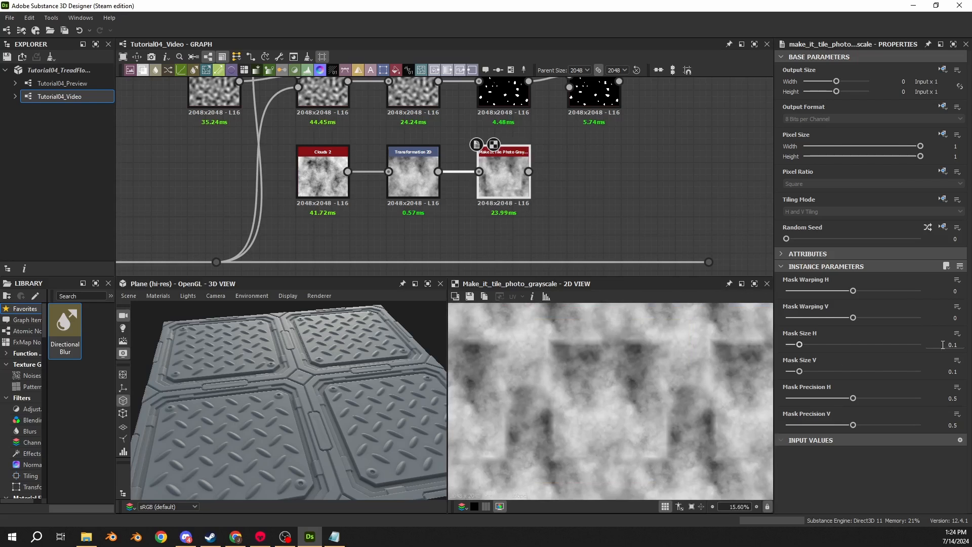
scroll(593, 393, down, 4)
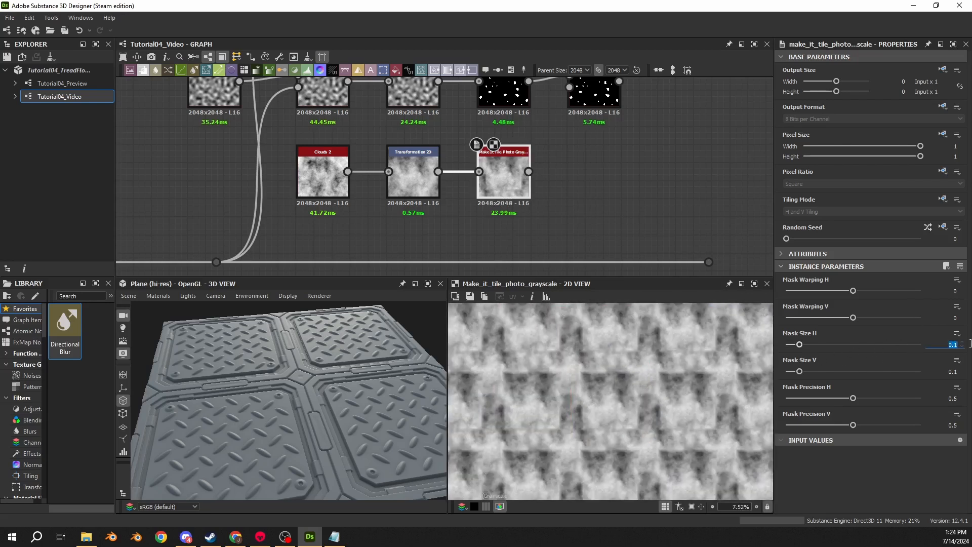
text(0.25)
key(Return)
click(951, 371)
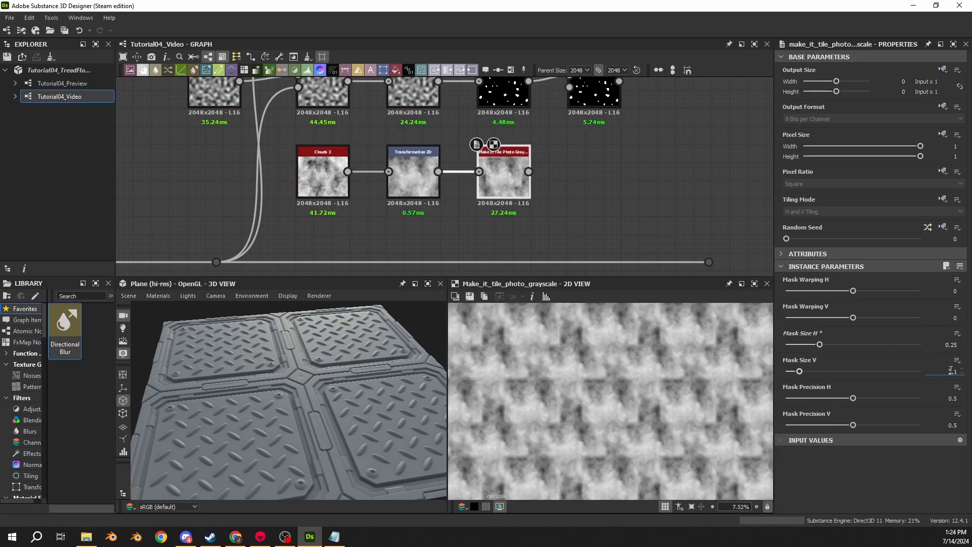
text(0.25)
key(Return)
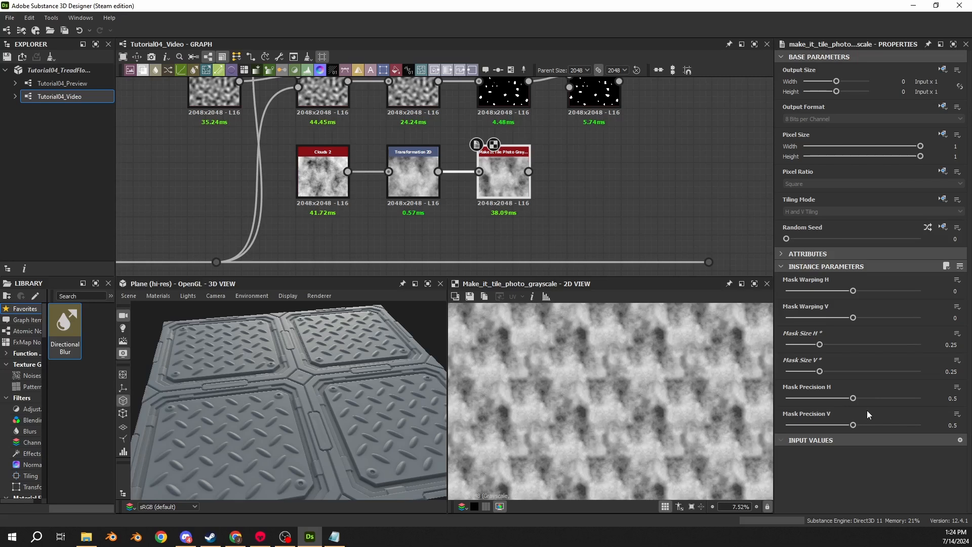
key(space)
scroll(622, 393, up, 3)
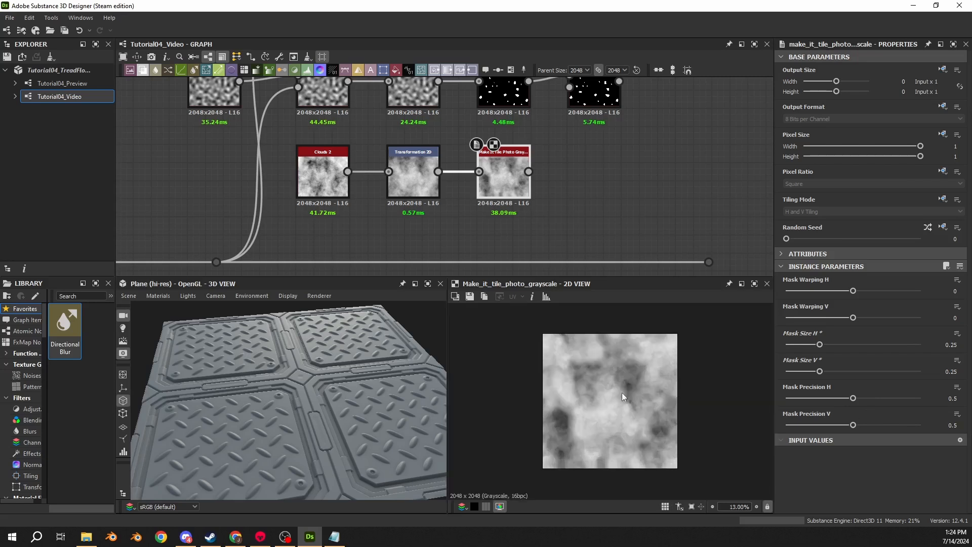
scroll(567, 363, up, 2)
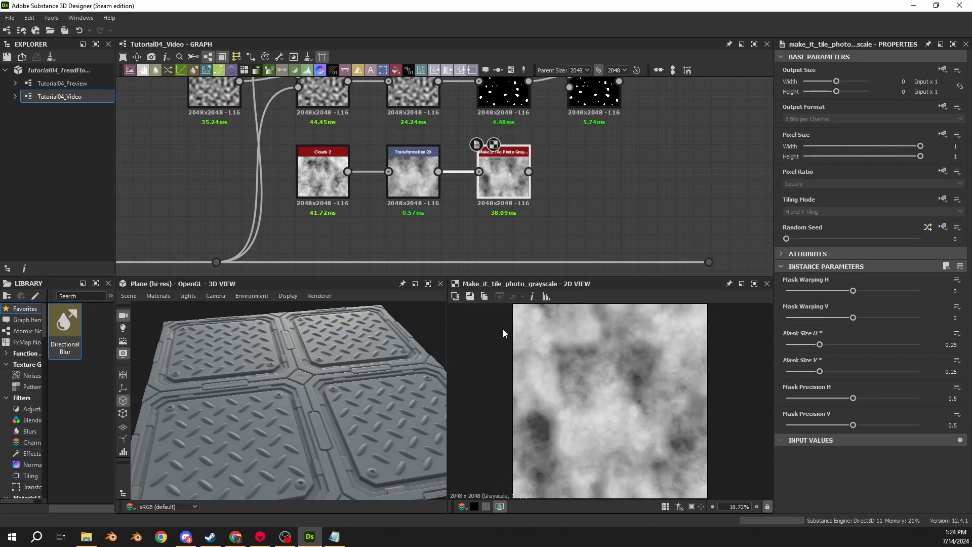
key(space)
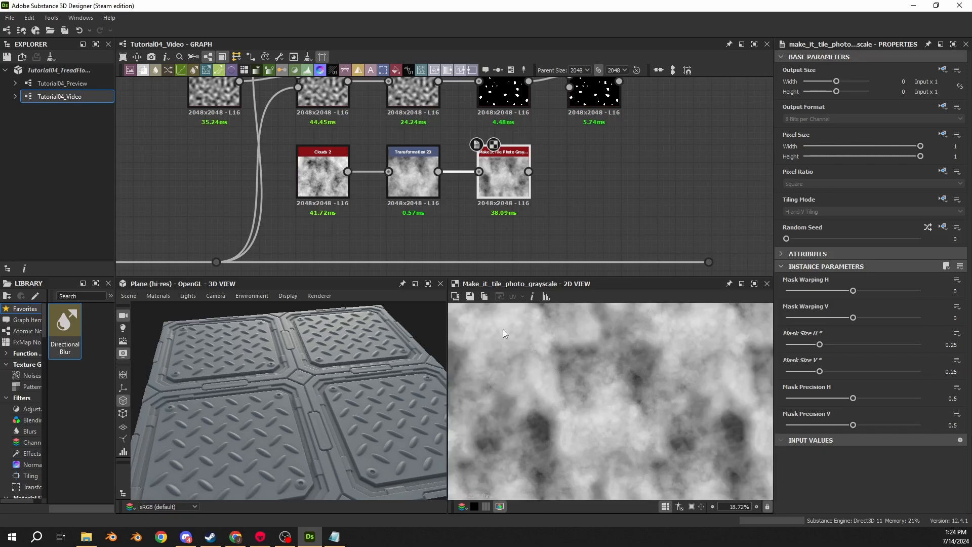
key(space)
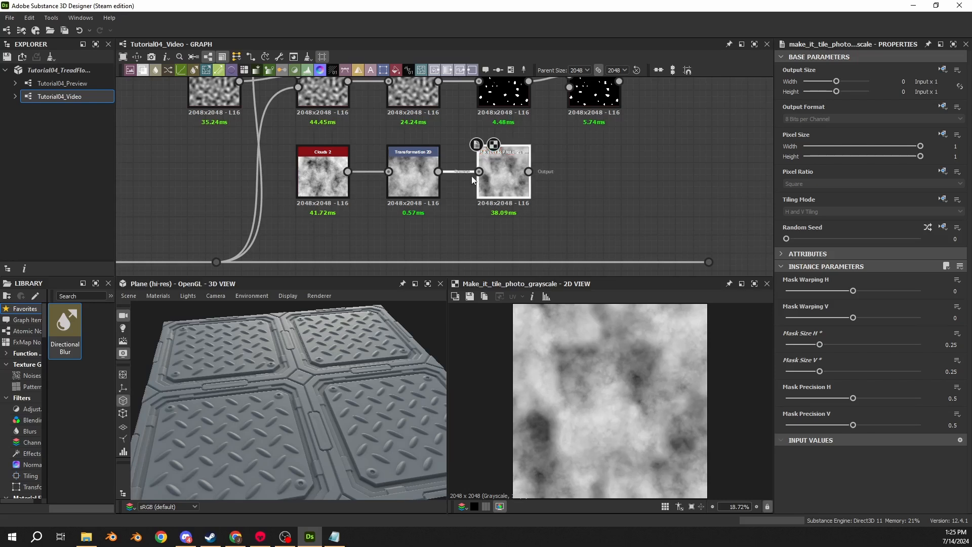
- Set the Disorder of the Clouds 2 feeding the Transformation 2D to 0.5 and check the cloud pattern in the 2D view
click(323, 172)
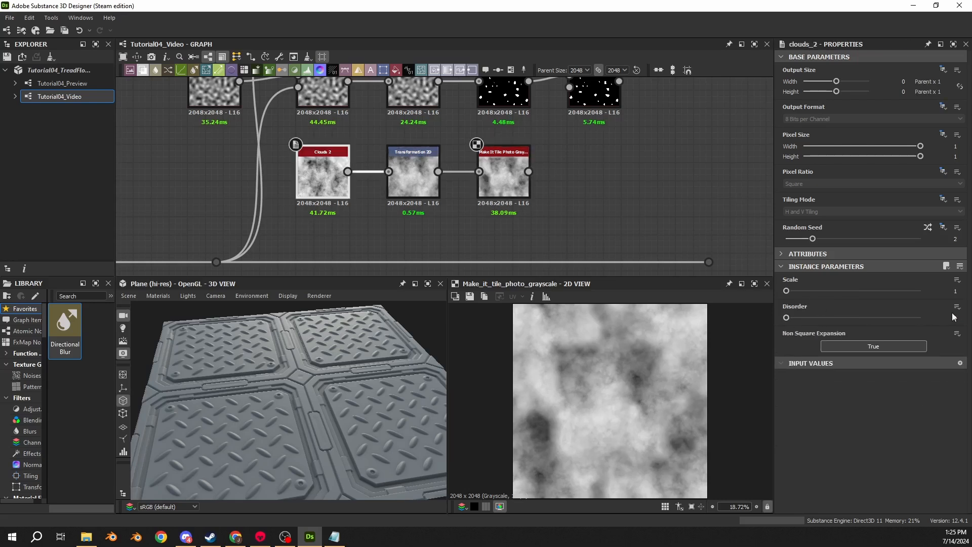
drag(953, 318, 966, 318)
text(0.5)
key(Return)
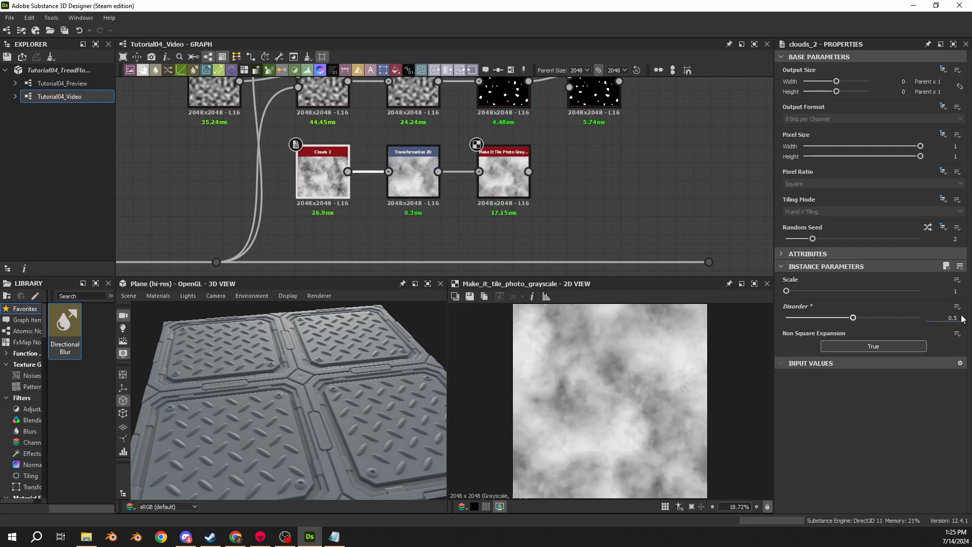
scroll(583, 374, down, 1)
scroll(581, 351, up, 2)
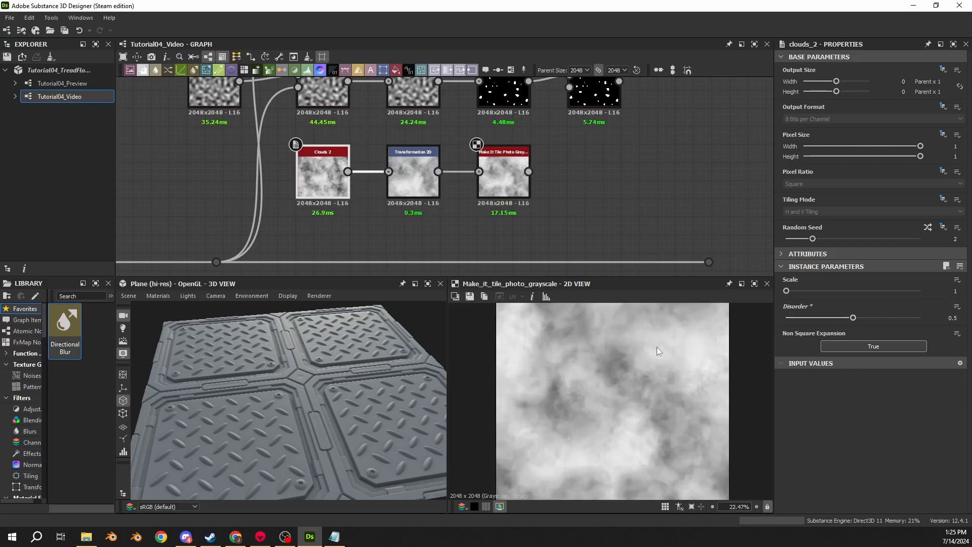
drag(854, 318, 887, 316)
double_click(951, 318)
text(0.5)
key(Return)
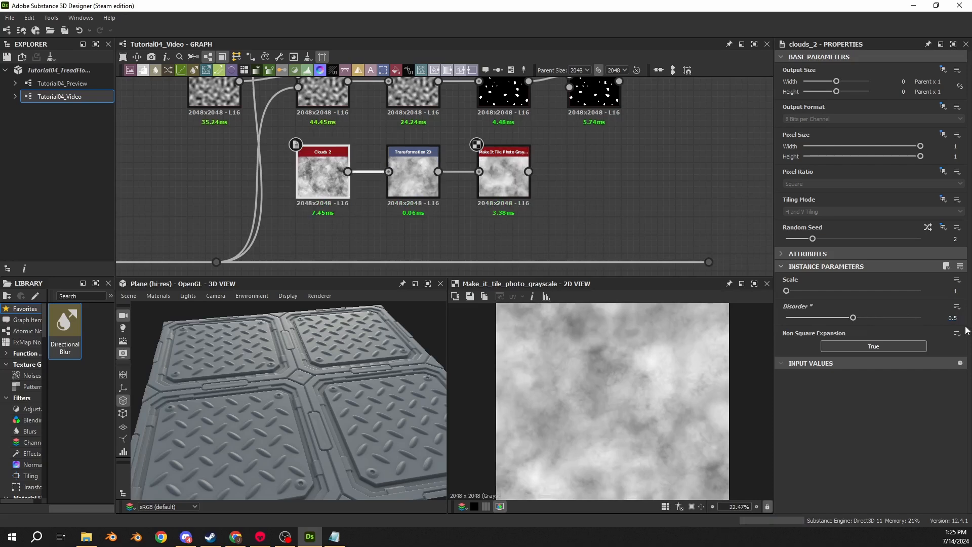
middle_drag(612, 246, 514, 202)
key(space)
text(clouds)
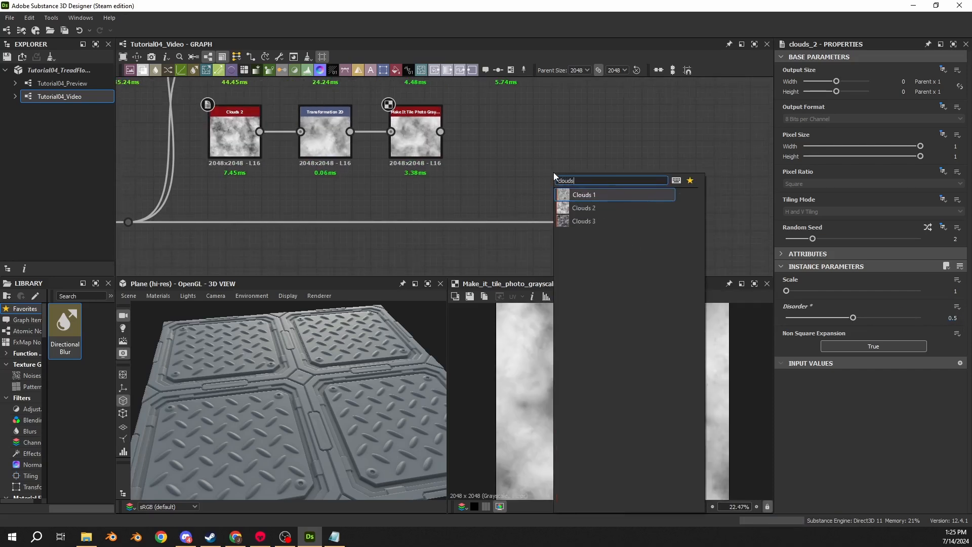
key(Return)
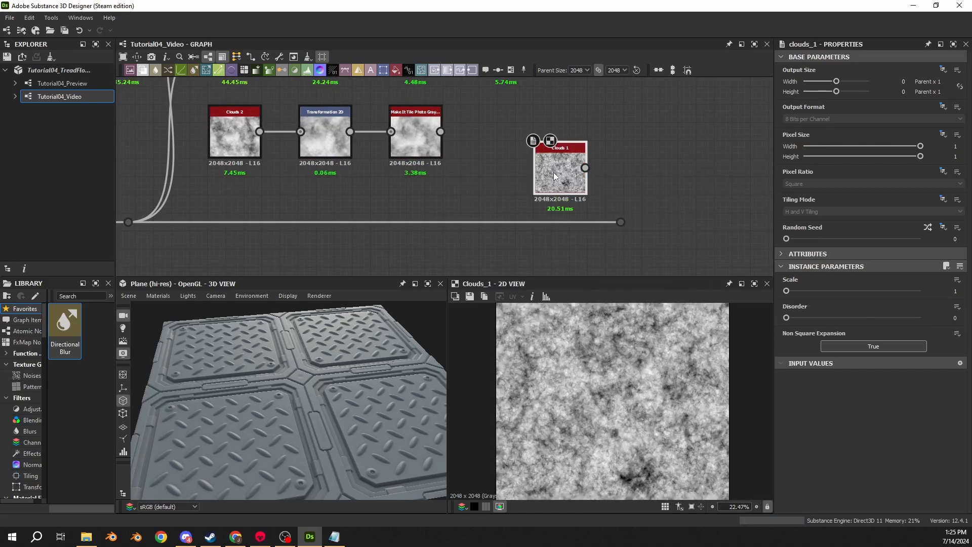
key(Delete)
- Try Disorder up to 0.5 on a temporary Clouds 2 beside the Make It Tile Photo Grayscale, and delete that temporary node
key(space)
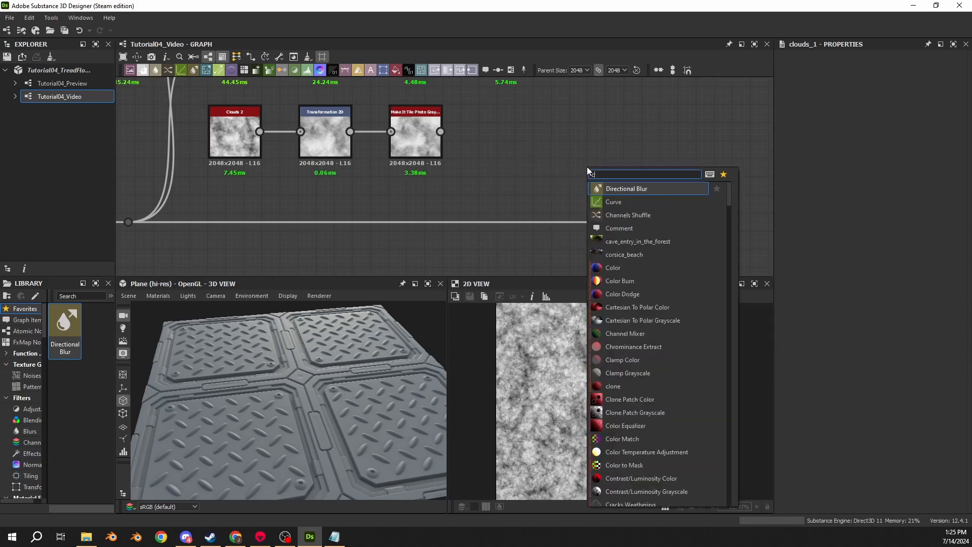
text(clouds)
click(616, 202)
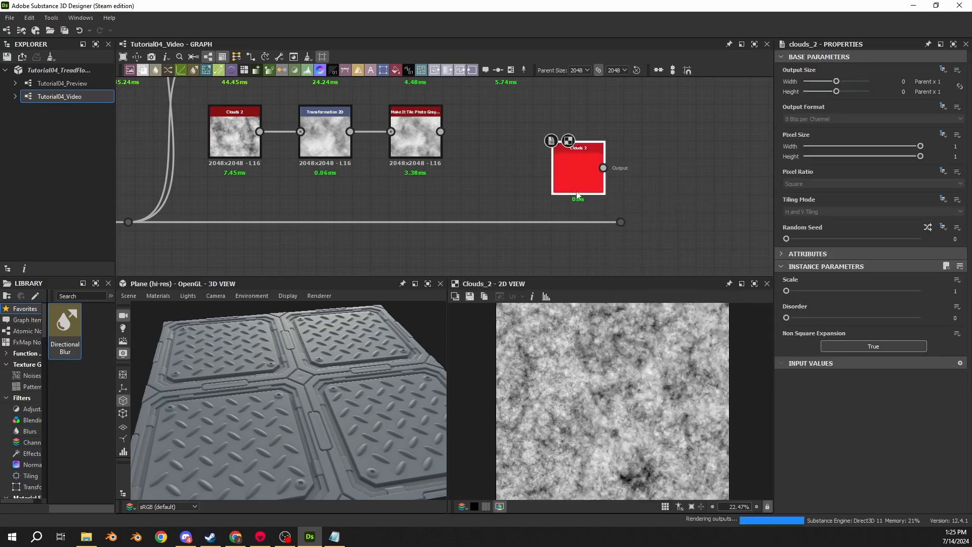
drag(572, 167, 498, 145)
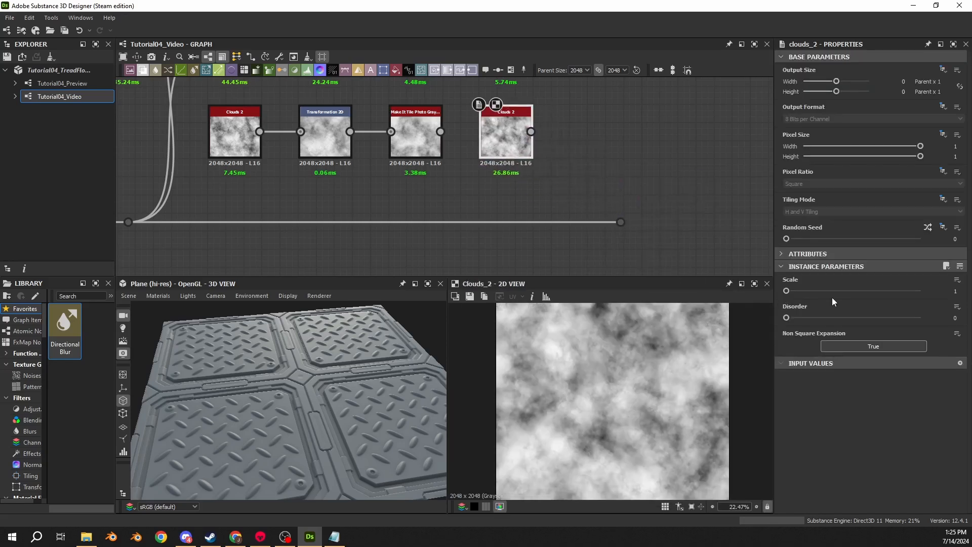
drag(787, 317, 742, 331)
drag(787, 318, 637, 362)
drag(787, 318, 853, 318)
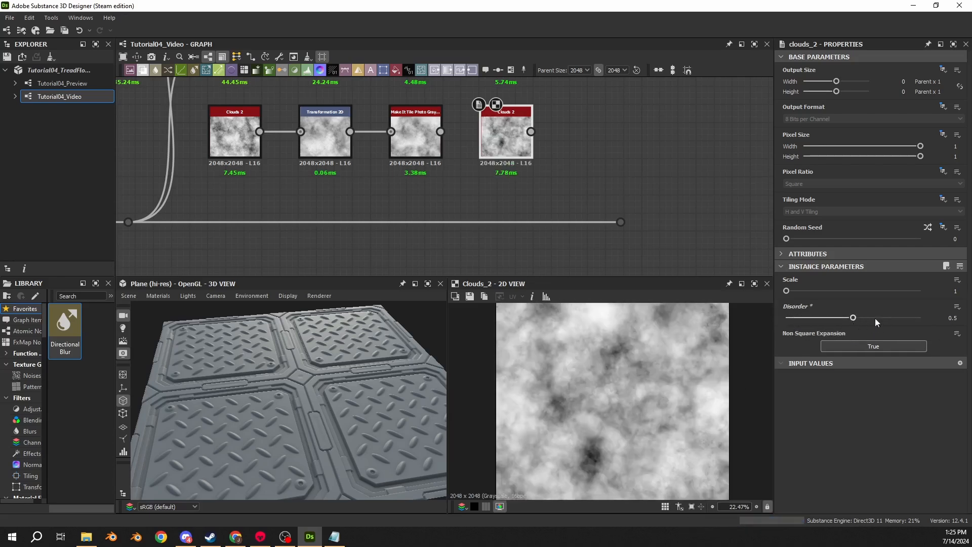
key(Delete)
- Connect the Make It Tile Photo Grayscale output to the slope inputs of both final Slope Blur Grayscale nodes and preview the lower one
scroll(509, 149, down, 2)
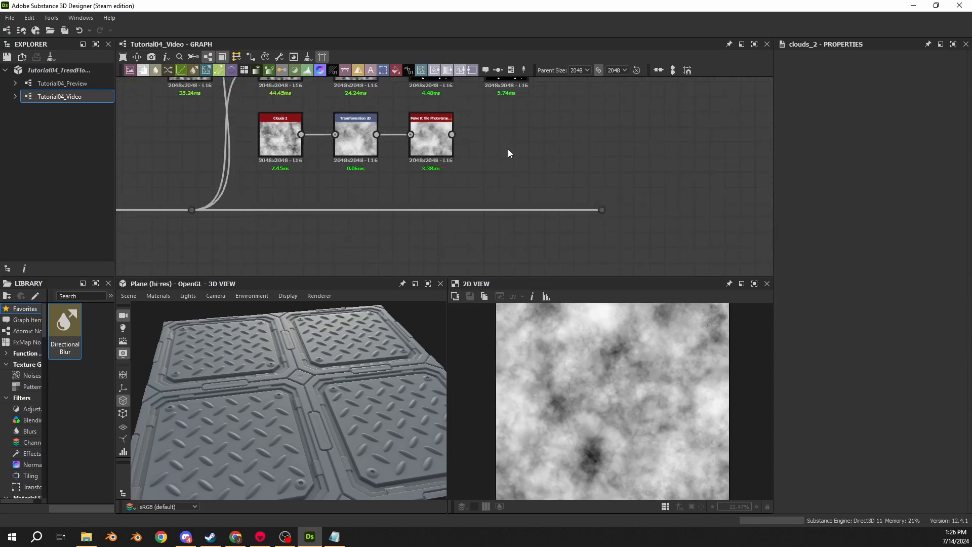
middle_drag(508, 149, 500, 175)
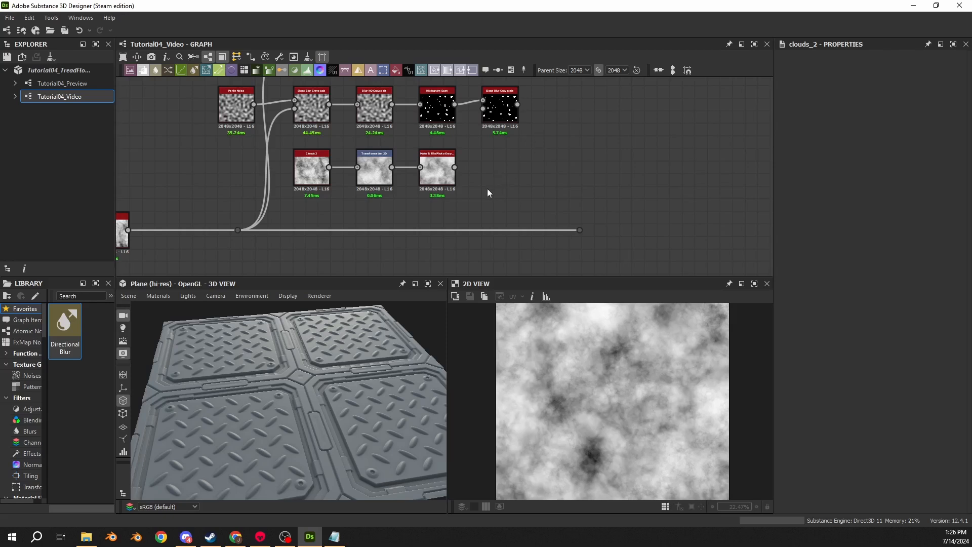
middle_drag(529, 156, 516, 205)
click(431, 213)
drag(442, 217, 470, 158)
drag(442, 217, 470, 94)
click(483, 165)
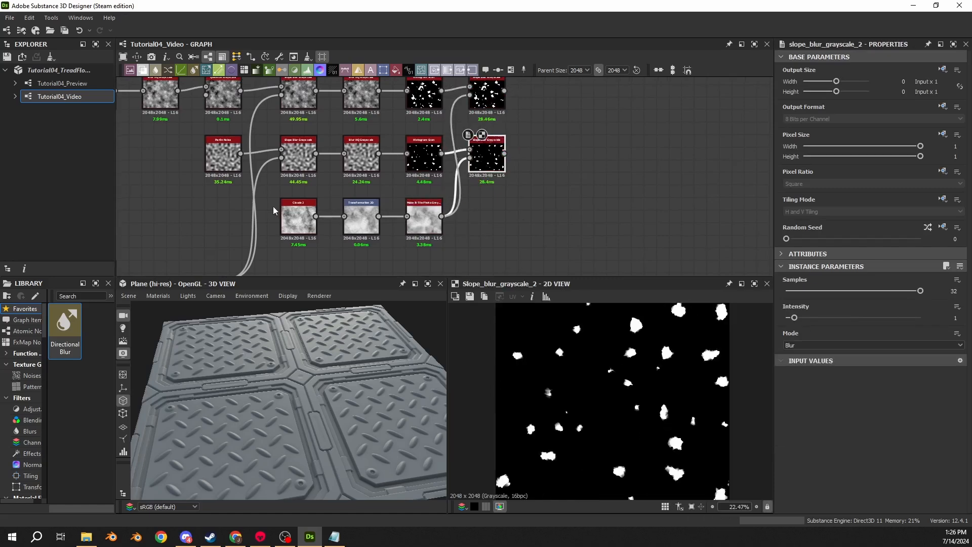
- Try a Scale of 3 on the Clouds 2 feeding the Transformation 2D and inspect the edges in the lower final Slope Blur Grayscale
scroll(273, 205, up, 4)
click(466, 230)
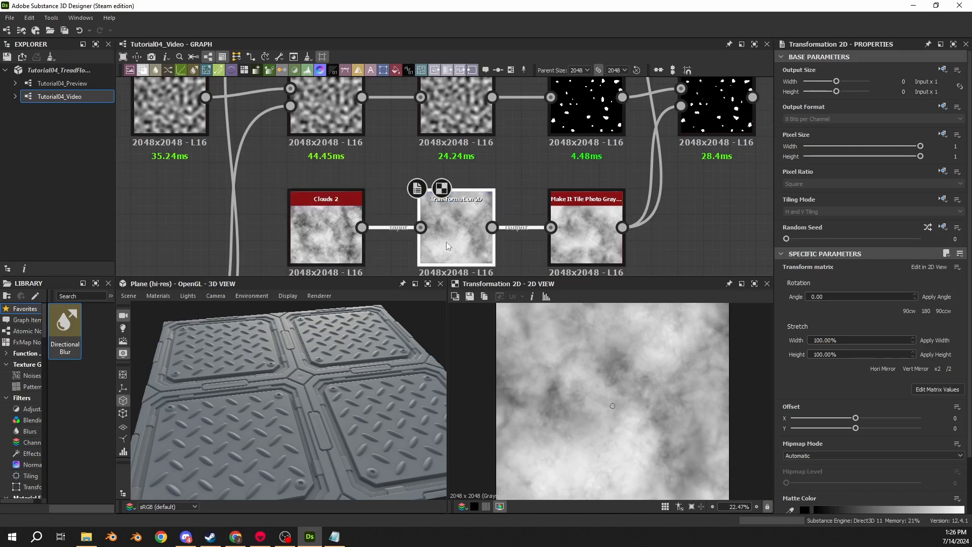
middle_drag(309, 177, 363, 148)
click(367, 205)
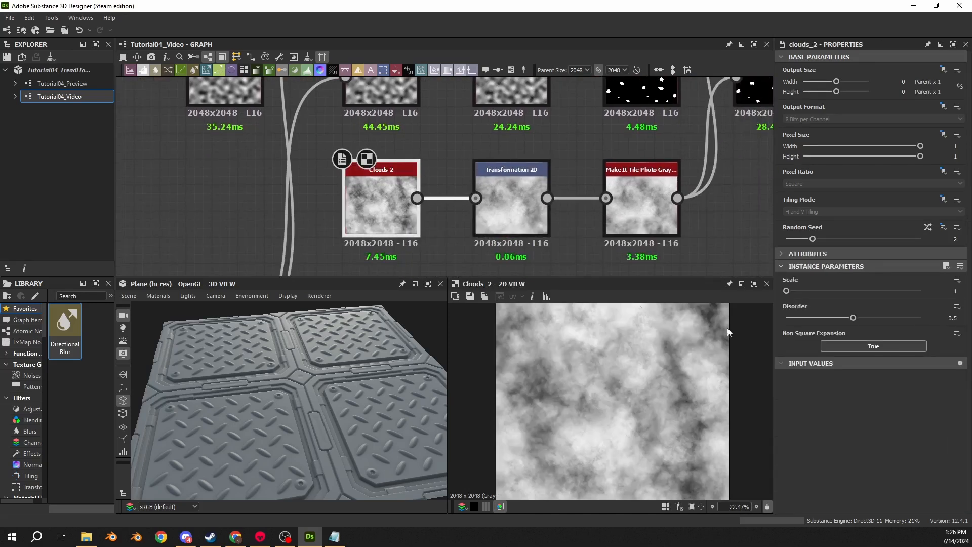
drag(791, 291, 831, 294)
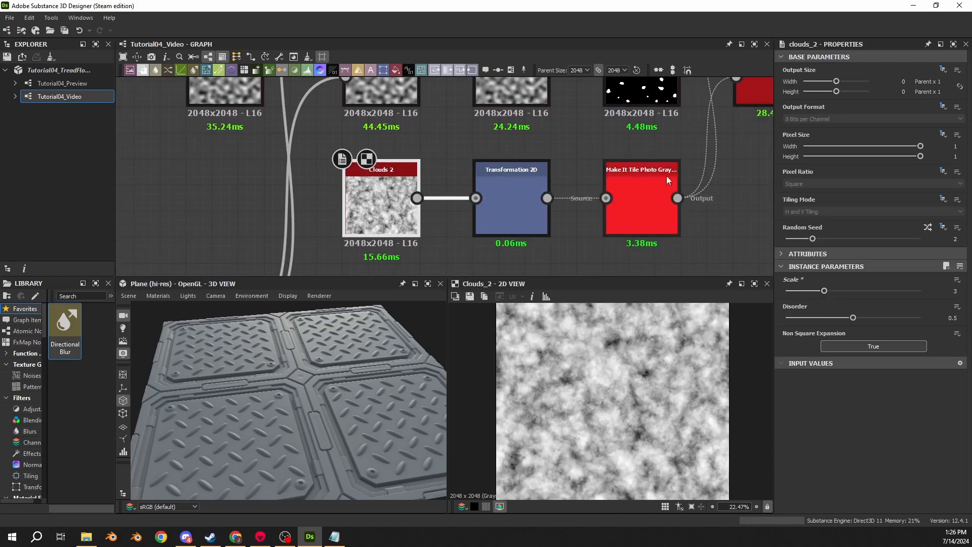
middle_drag(667, 175, 493, 234)
click(591, 149)
scroll(647, 385, up, 8)
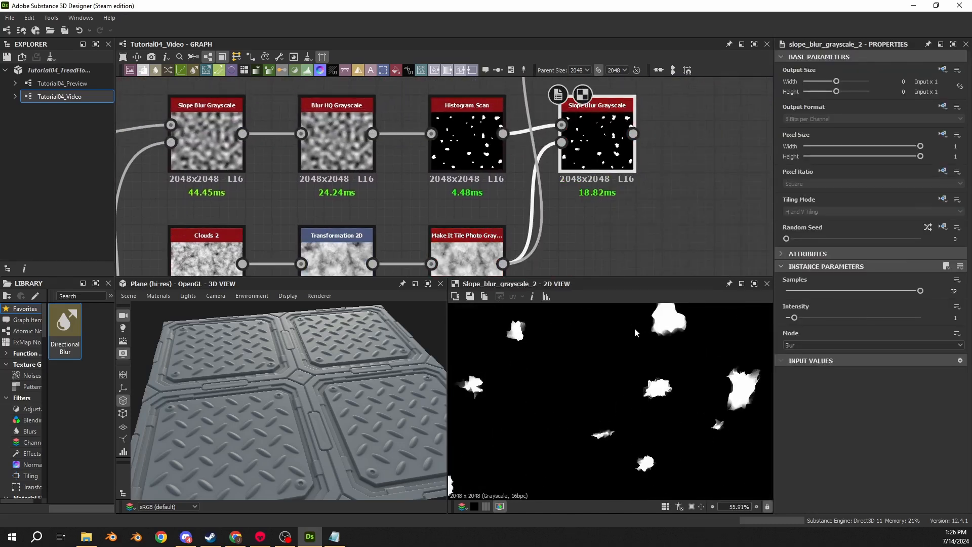
middle_drag(678, 332, 640, 386)
scroll(640, 387, up, 1)
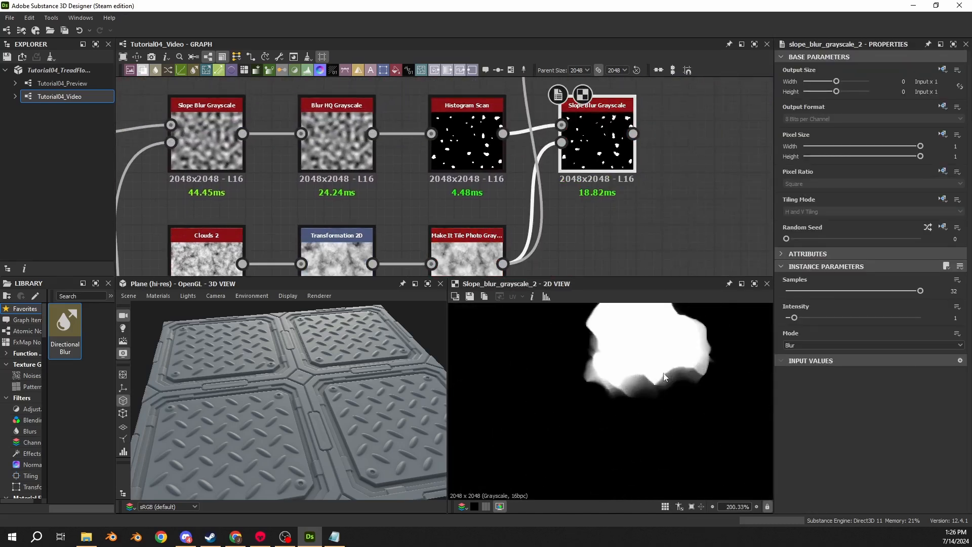
- Temporarily disable the Transformation 2D and Make It Tile Photo Grayscale to compare the slope blur, restoring the Clouds 2 Scale to 1
middle_drag(522, 237, 511, 158)
click(451, 200)
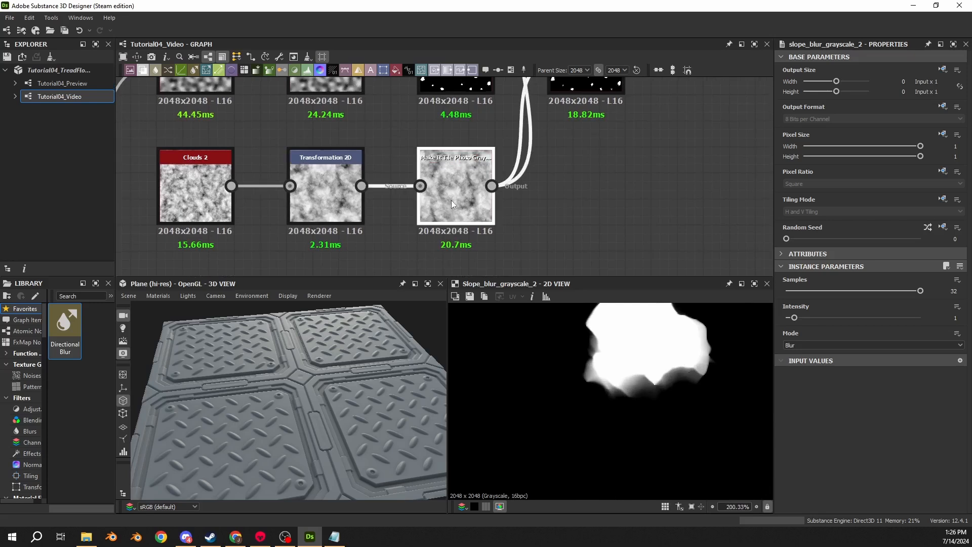
drag(458, 142, 353, 155)
key(shift+d)
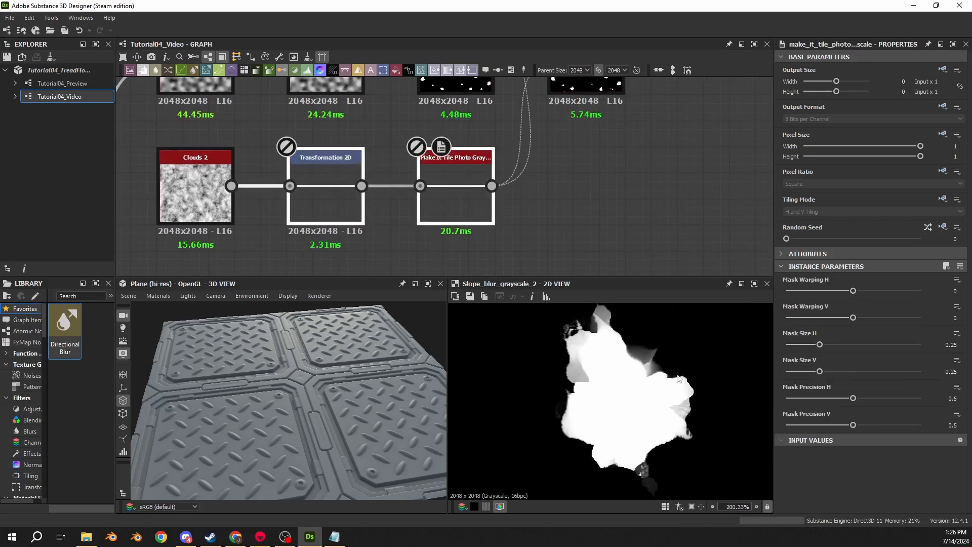
click(170, 195)
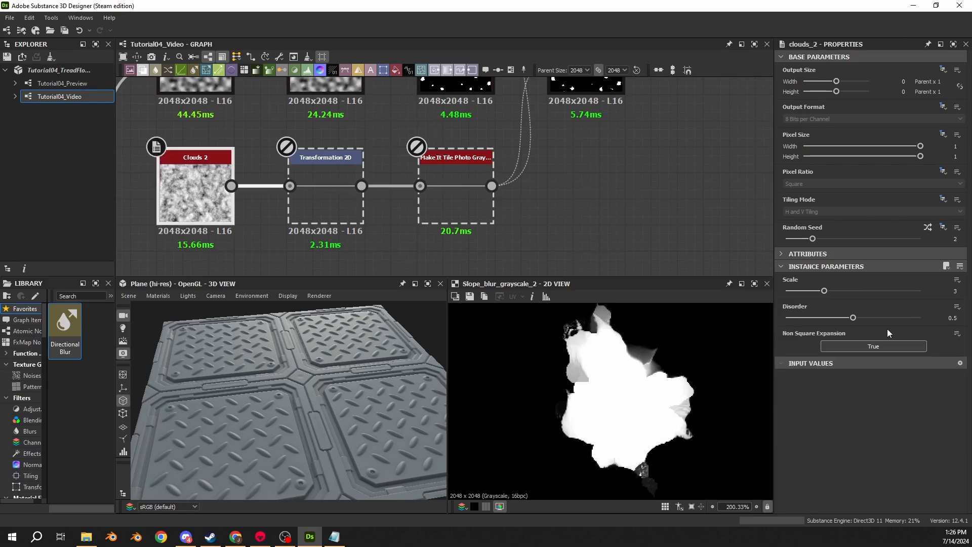
click(345, 221)
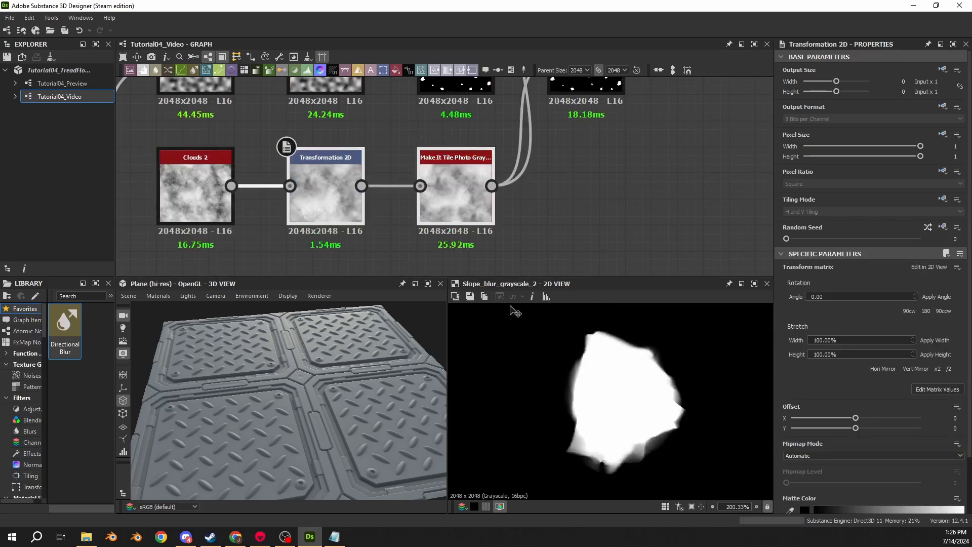
- Reroute both final Slope Blur slope inputs directly to the lower Clouds 2, with the Transformation 2D and Make It Tile nodes moved below it
double_click(326, 220)
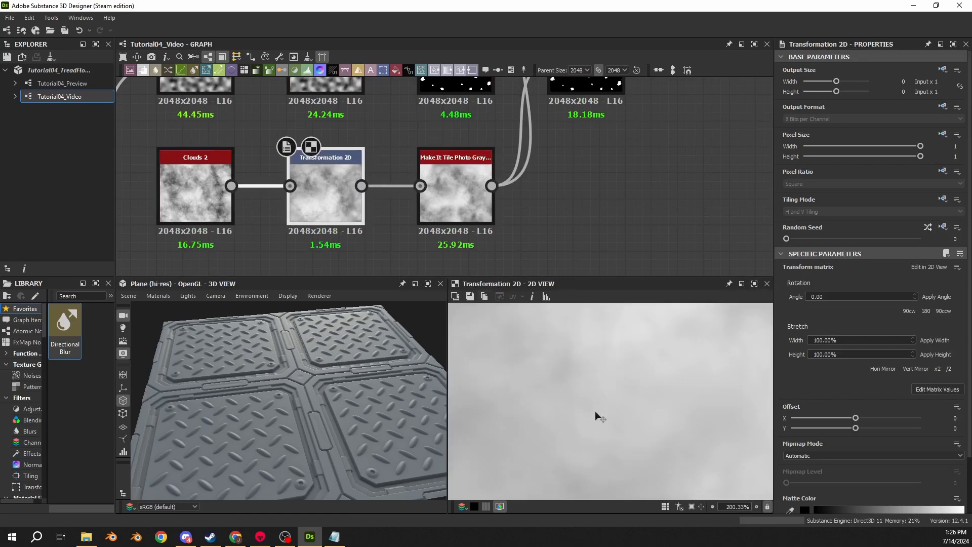
scroll(594, 411, down, 4)
middle_drag(281, 249, 348, 230)
scroll(286, 206, down, 3)
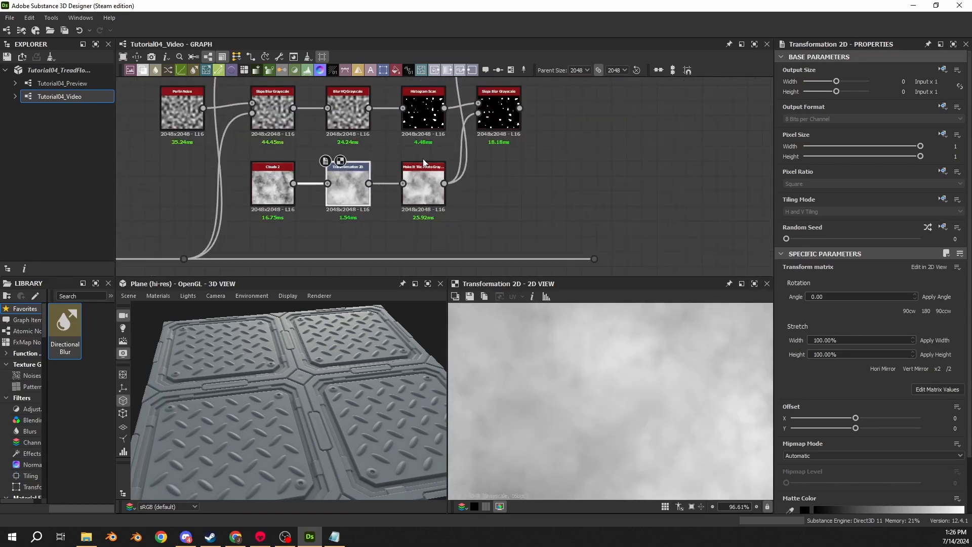
shift+drag(444, 184, 354, 239)
- Preview the lower Clouds 2 in the 2D view and reduce its output size to -3 (Parent / 8)
click(268, 187)
double_click(268, 187)
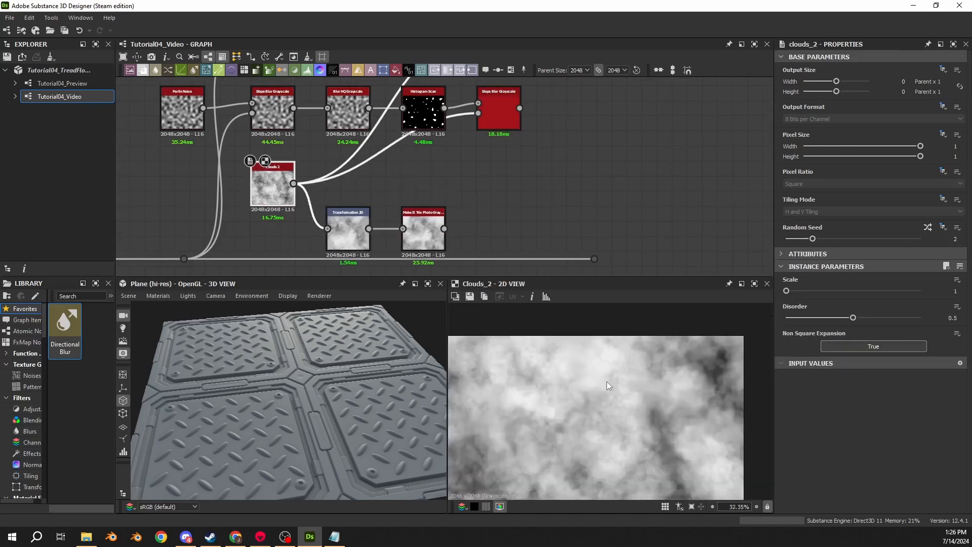
key(f)
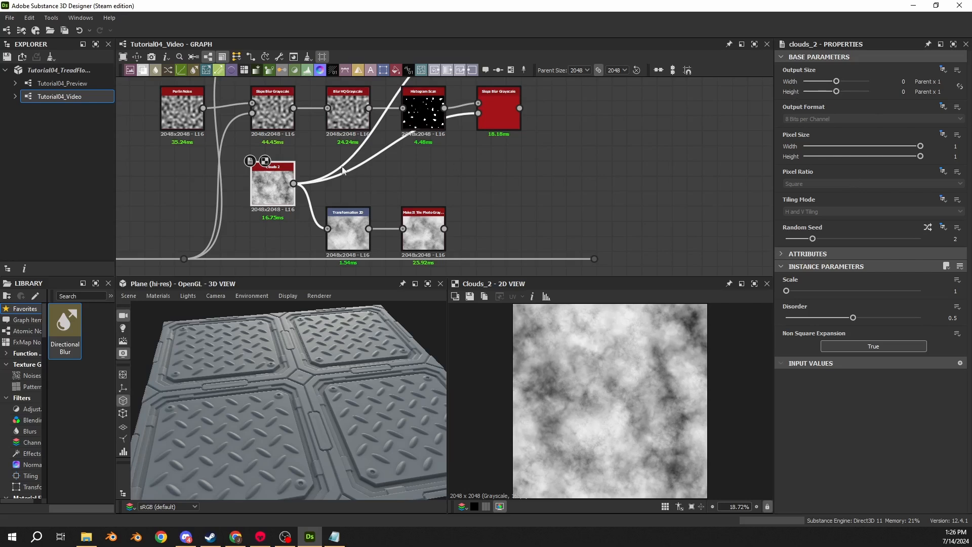
drag(835, 84, 830, 93)
scroll(616, 405, up, 5)
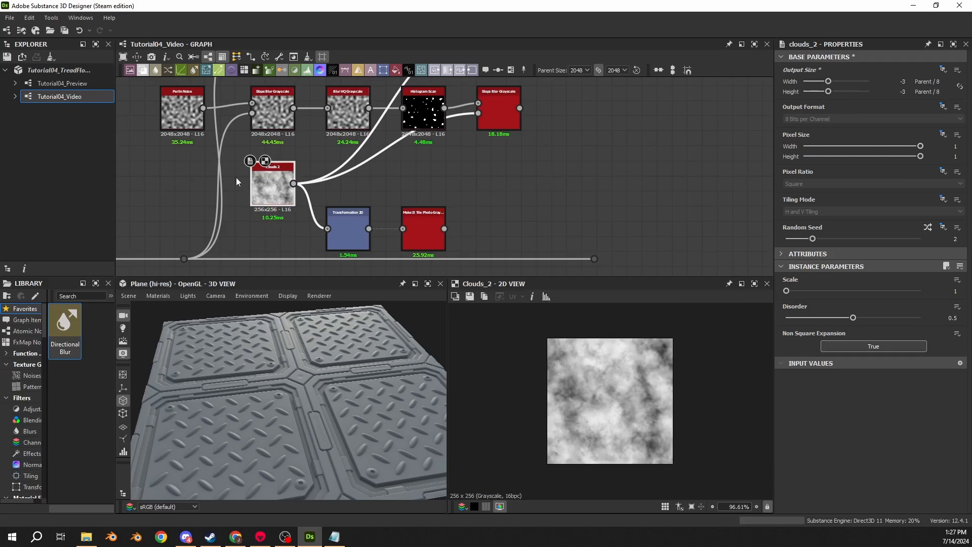
- Duplicate the lower Clouds 2 node, place the copy directly below it, and set the copy's output size to 0 (Parent x 1)
middle_drag(293, 199, 381, 116)
key(ctrl+v)
drag(445, 185, 348, 230)
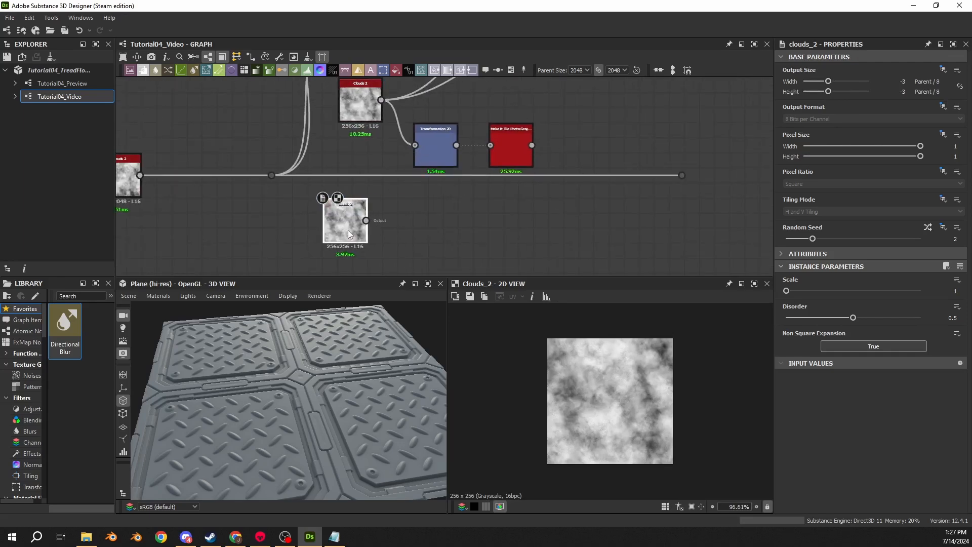
drag(829, 82, 837, 81)
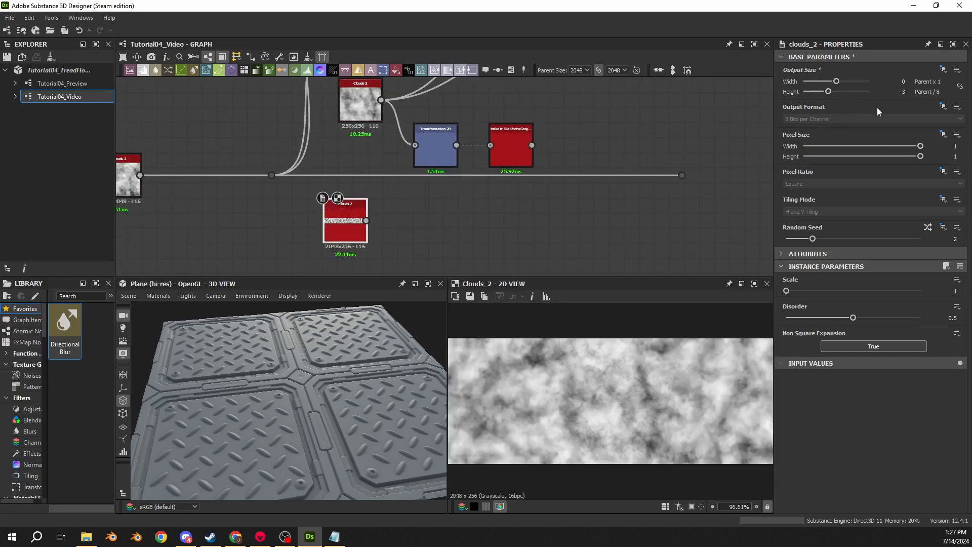
click(905, 93)
text(0)
key(Return)
scroll(610, 320, down, 10)
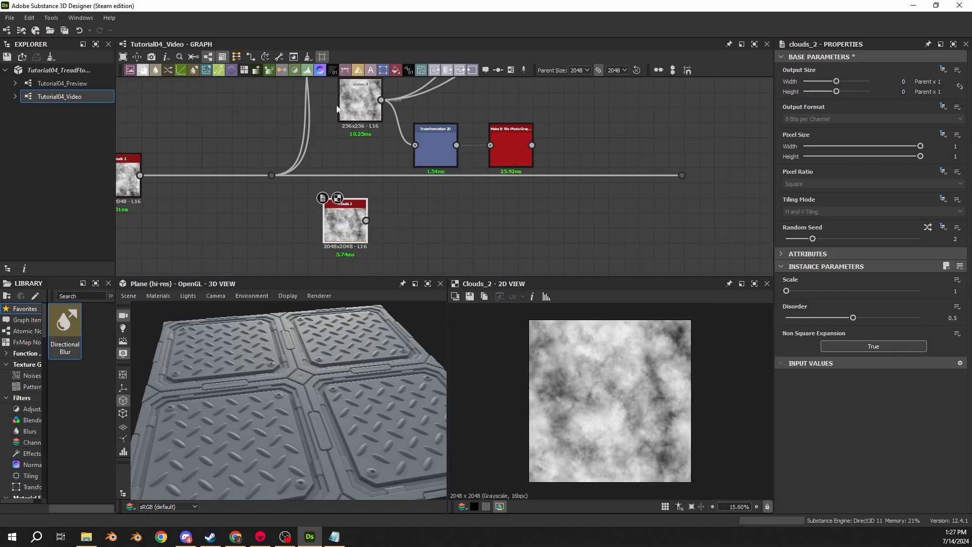
double_click(344, 90)
drag(341, 231, 356, 230)
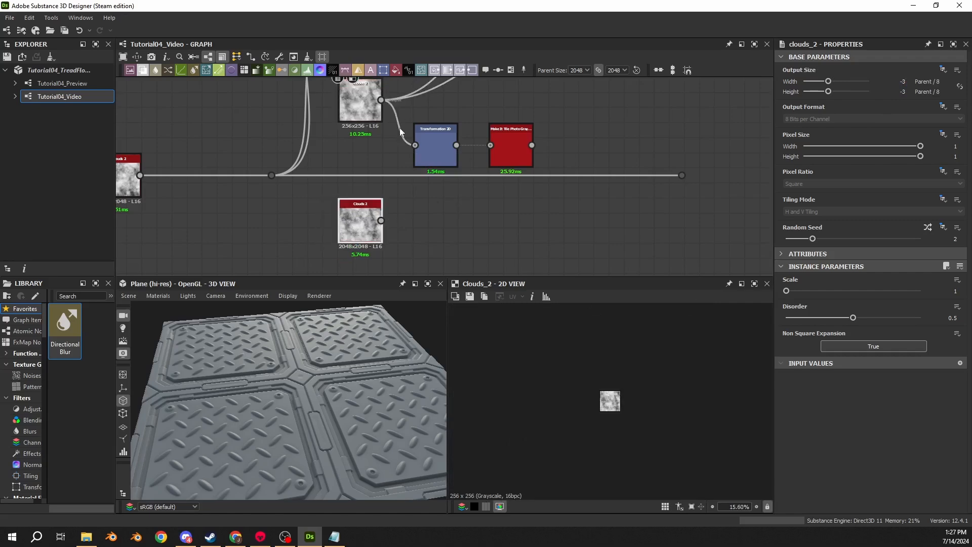
- Compare the lower Histogram Scan by switching the reduced Clouds 2's output links to its full-size copy, undoing and redoing the rerouting
middle_drag(547, 227, 492, 349)
double_click(458, 148)
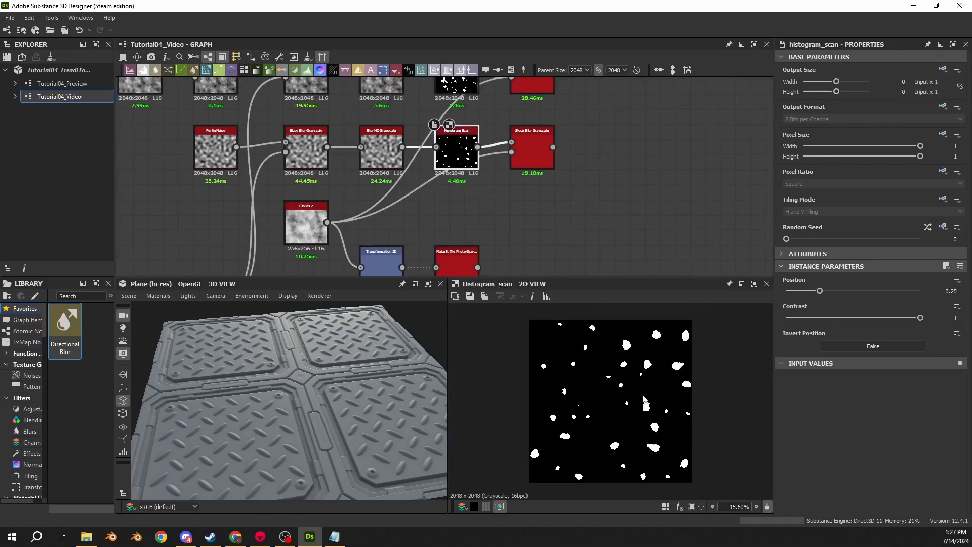
scroll(644, 400, up, 11)
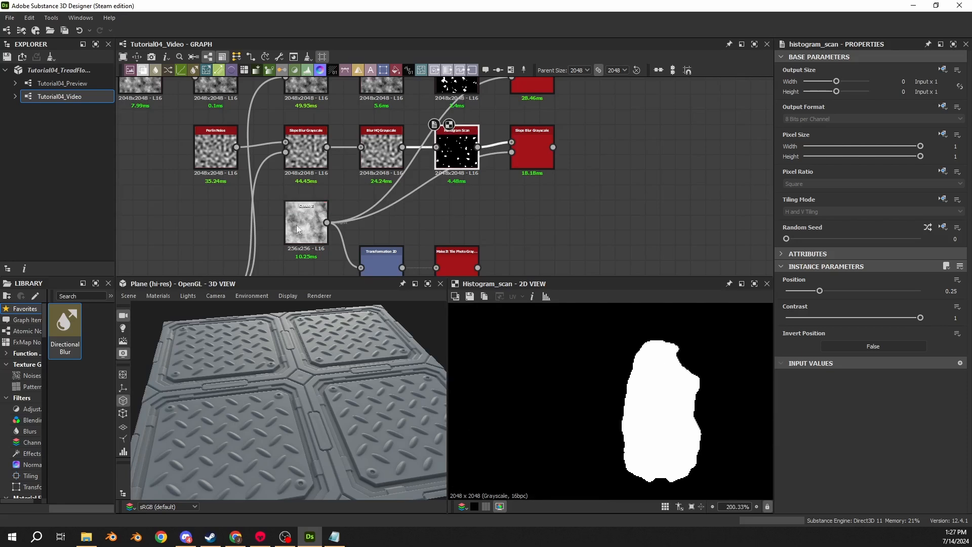
middle_drag(302, 231, 277, 155)
scroll(319, 221, down, 1)
shift+drag(303, 158, 304, 260)
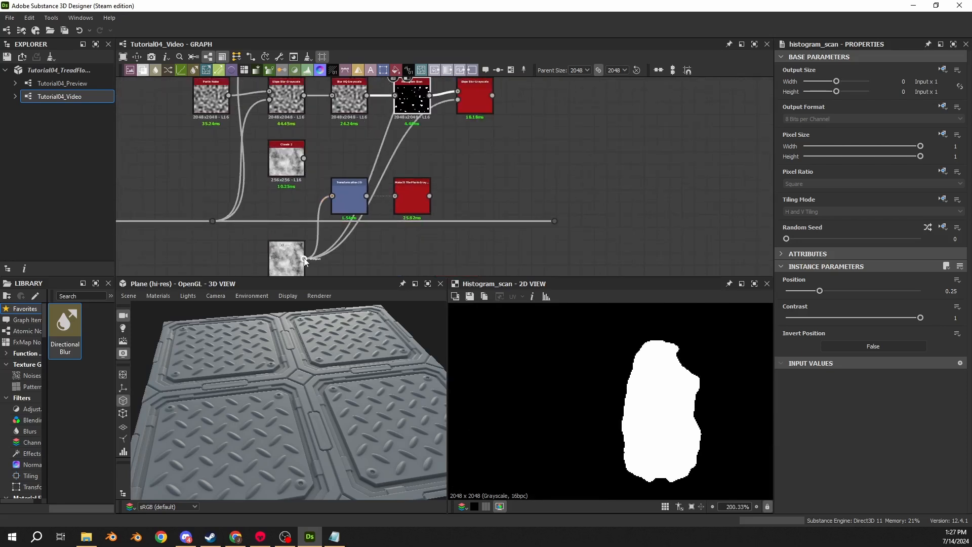
click(414, 250)
key(ctrl+z)
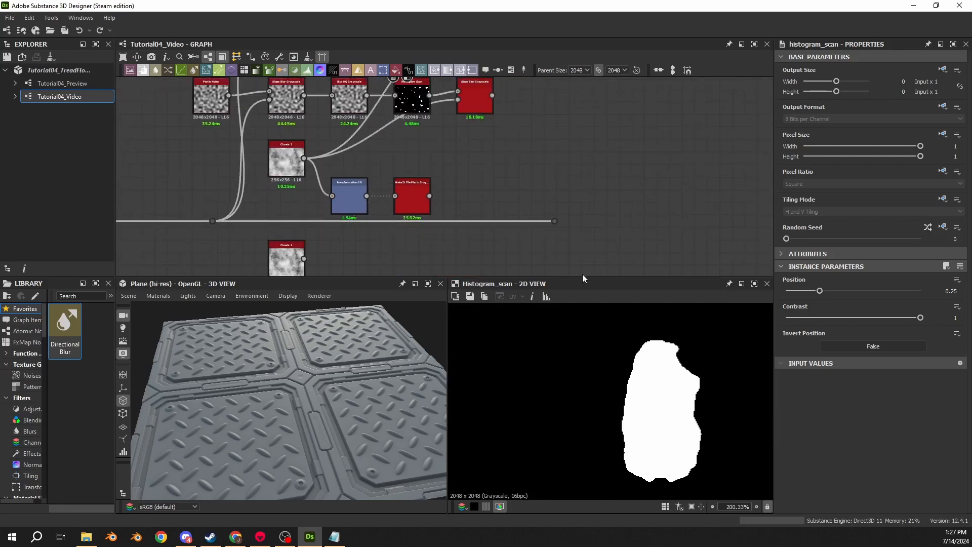
key(ctrl+y)
key(ctrl+z)
- Compare the reduced and full-size Clouds 2 nodes in the 2D view, and delete the full-size copy
double_click(286, 158)
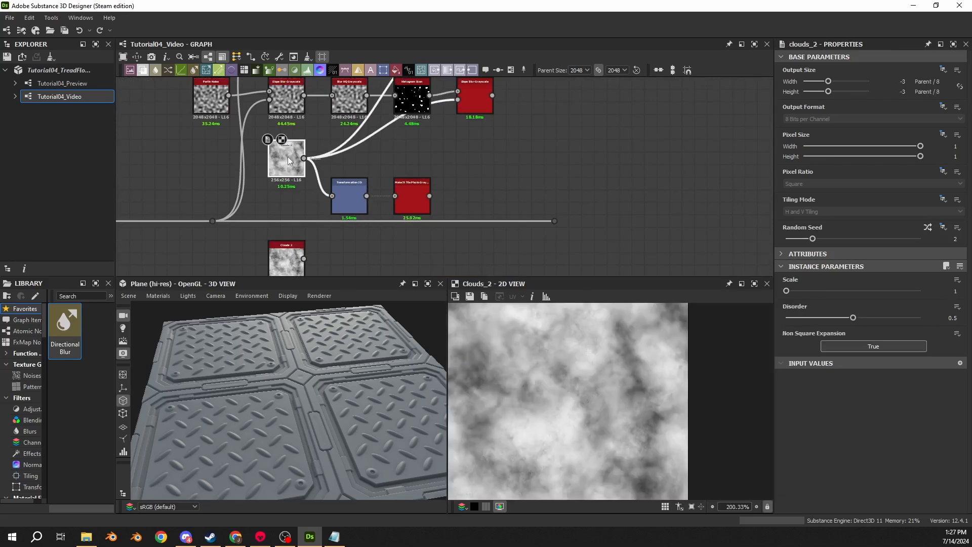
double_click(286, 258)
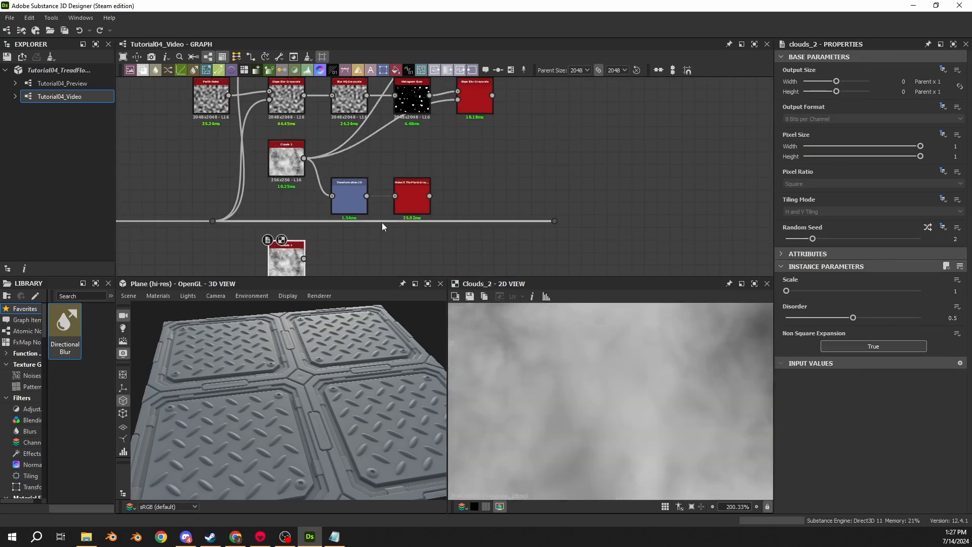
key(Delete)
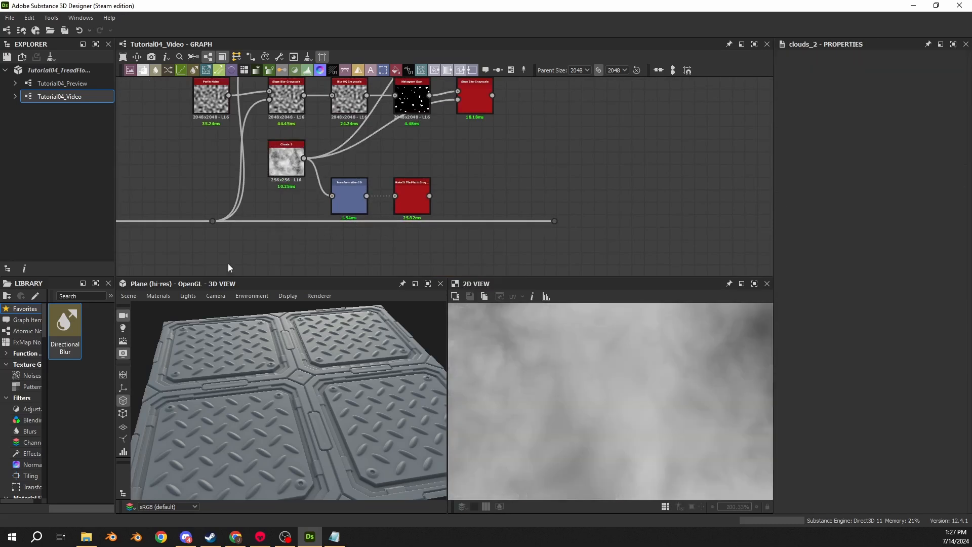
- Set the remaining lower Clouds 2's output width and height to 0 (Parent x 1)
double_click(904, 92)
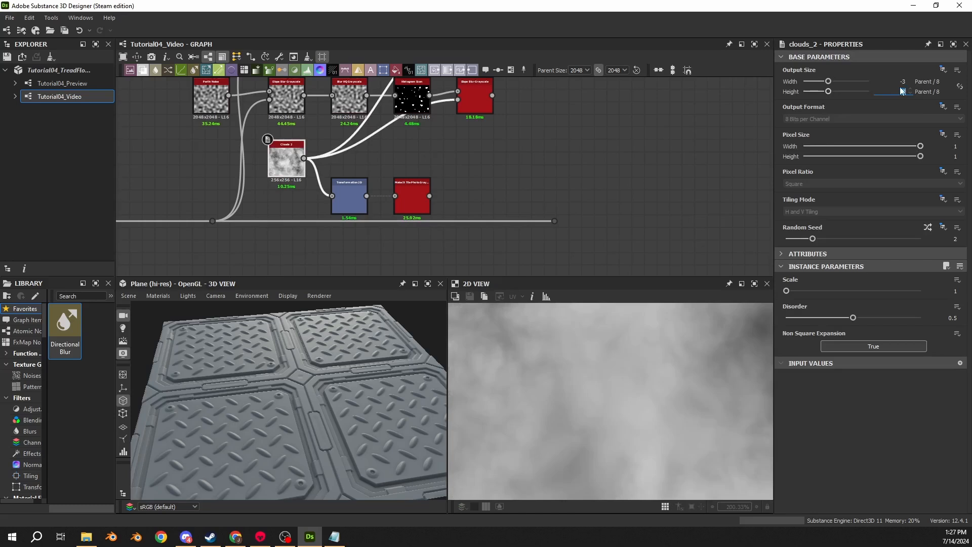
double_click(904, 82)
text(0)
key(Return)
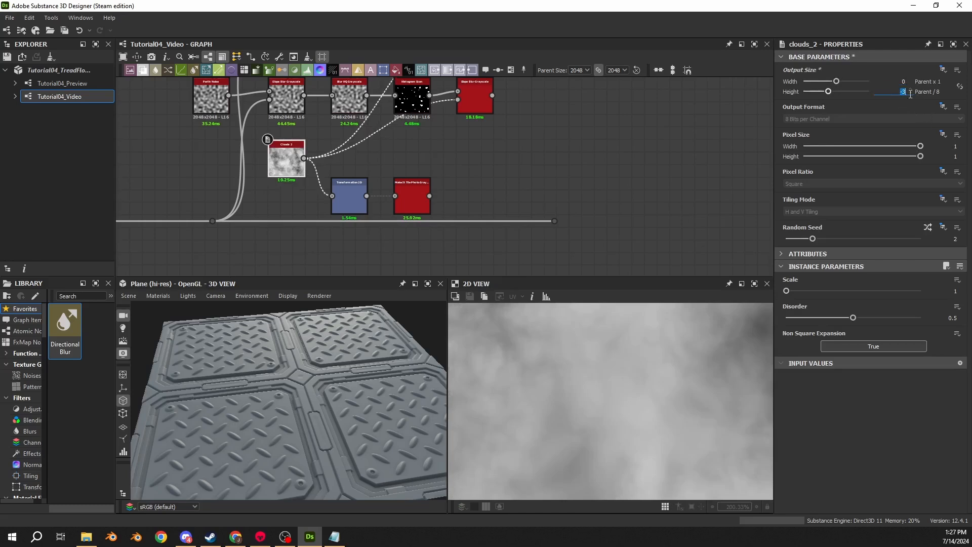
- Feed both final Slope Blur slope inputs from Make It Tile Photo Grayscale, aligning it and Transformation 2D in a row with Clouds 2
drag(479, 170, 431, 196)
click(503, 181)
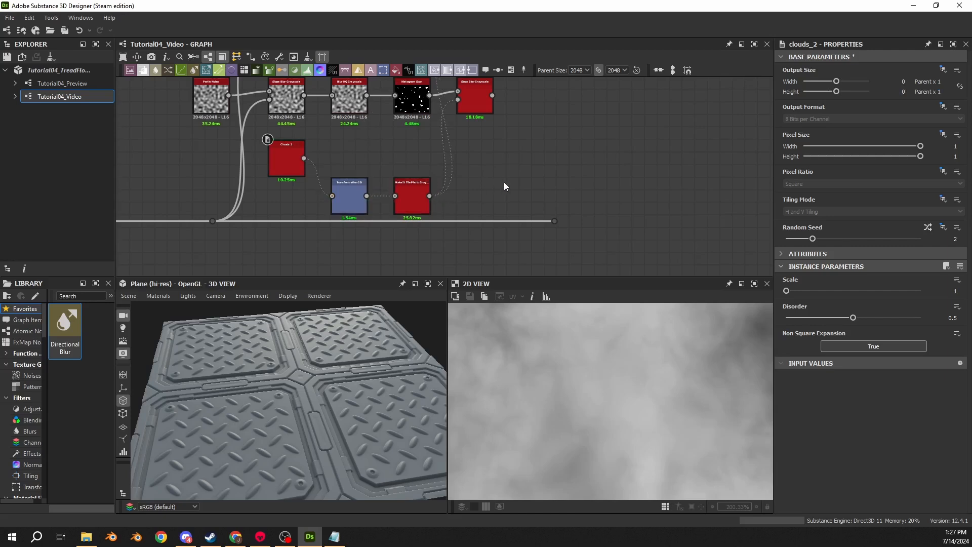
drag(433, 159, 348, 184)
drag(349, 187, 350, 150)
click(476, 145)
middle_drag(476, 139, 469, 197)
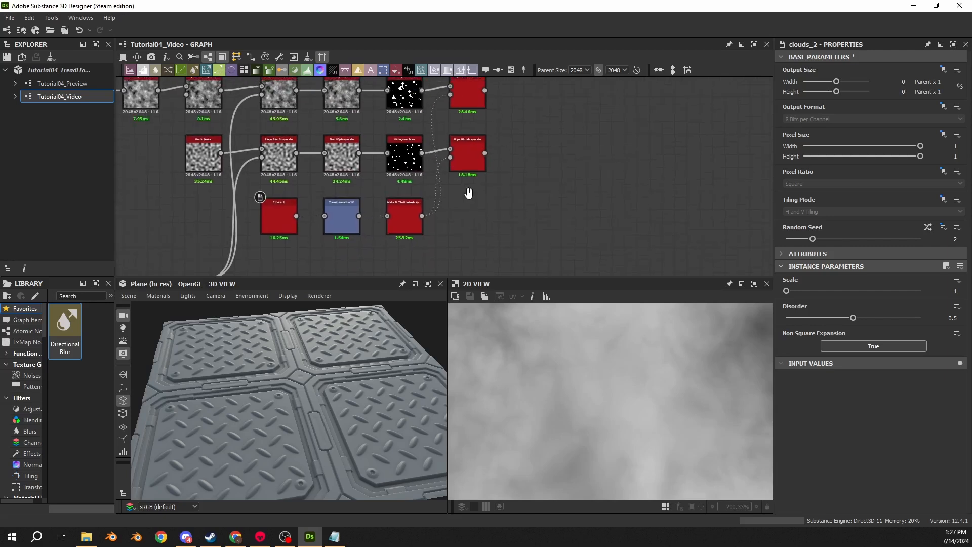
double_click(470, 165)
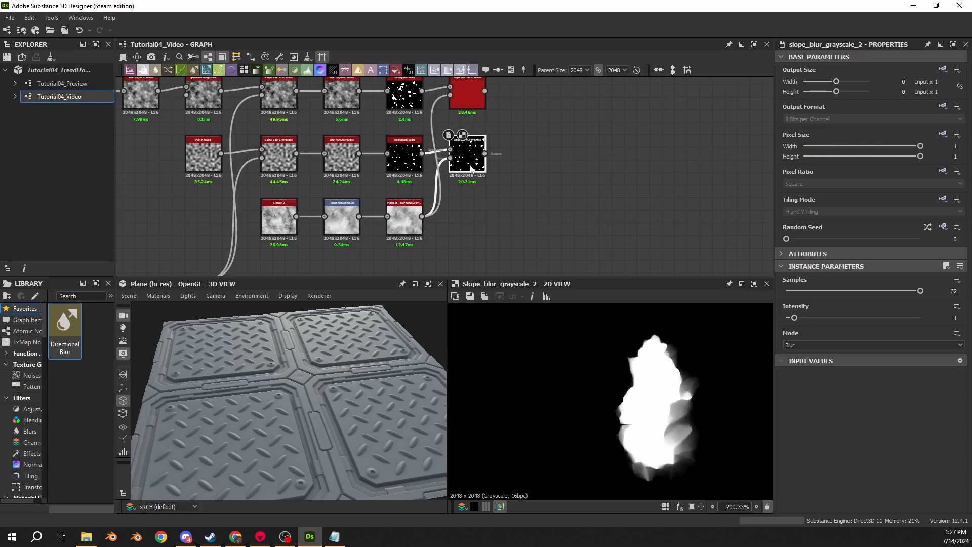
- Add a Vector Warp Grayscale after the upper final Slope Blur Grayscale and a duplicate after the lower one
middle_drag(538, 178, 503, 225)
drag(451, 139, 476, 139)
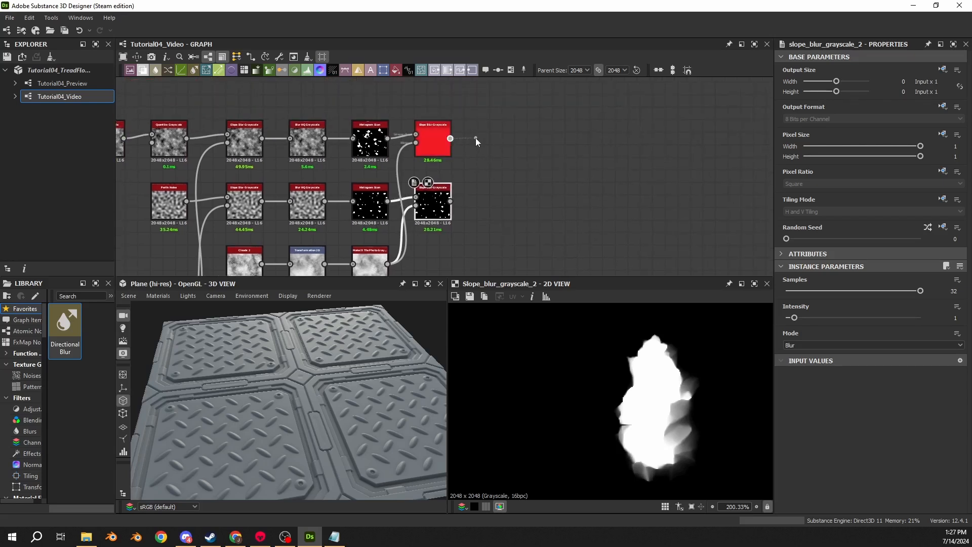
text(warp)
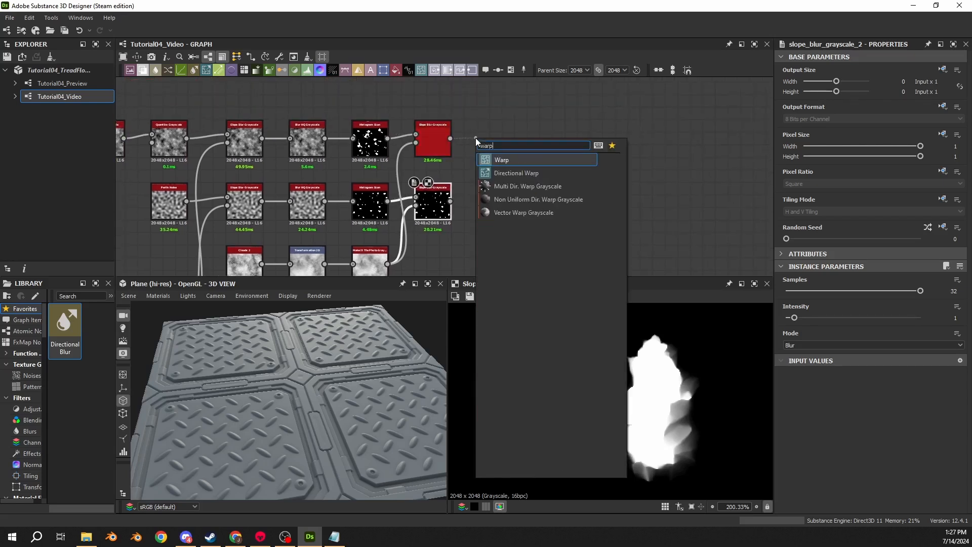
click(514, 212)
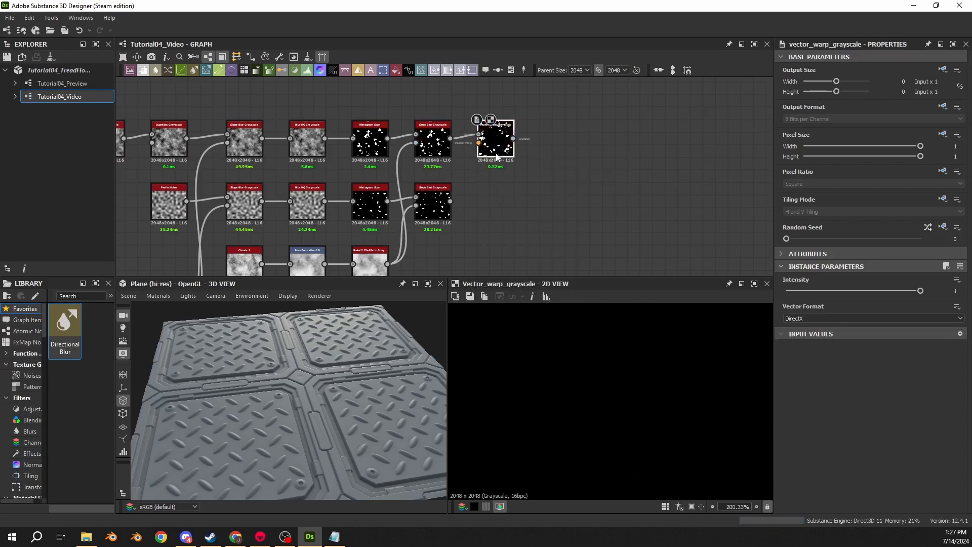
key(ctrl+d)
drag(450, 193, 478, 197)
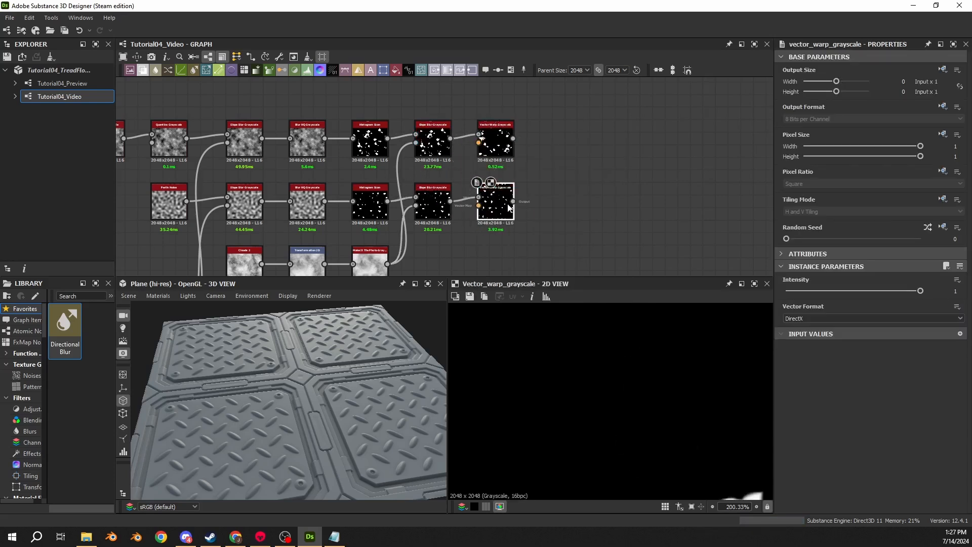
- Set the Intensity of both Vector Warp Grayscale nodes to 5 and frame the upper result in the 2D view
click(955, 293)
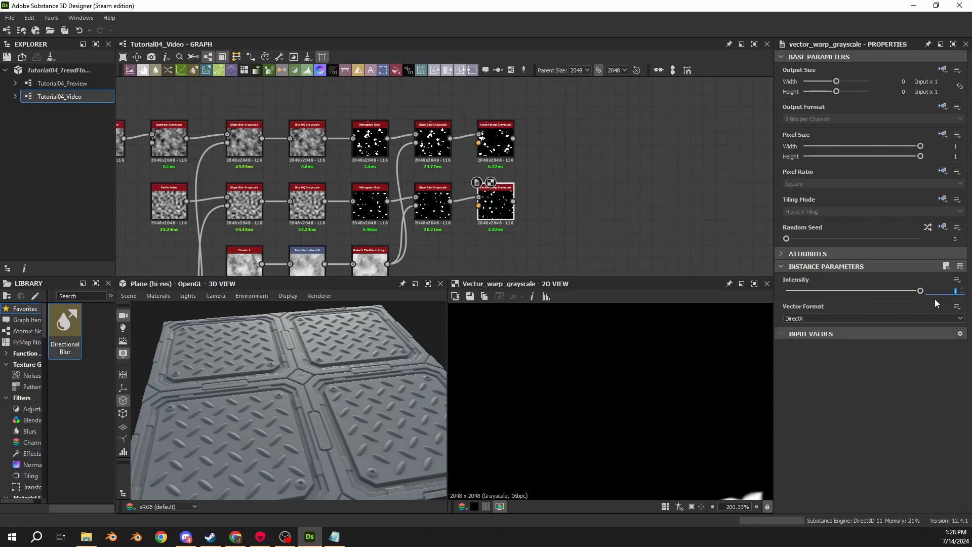
text(5)
key(Return)
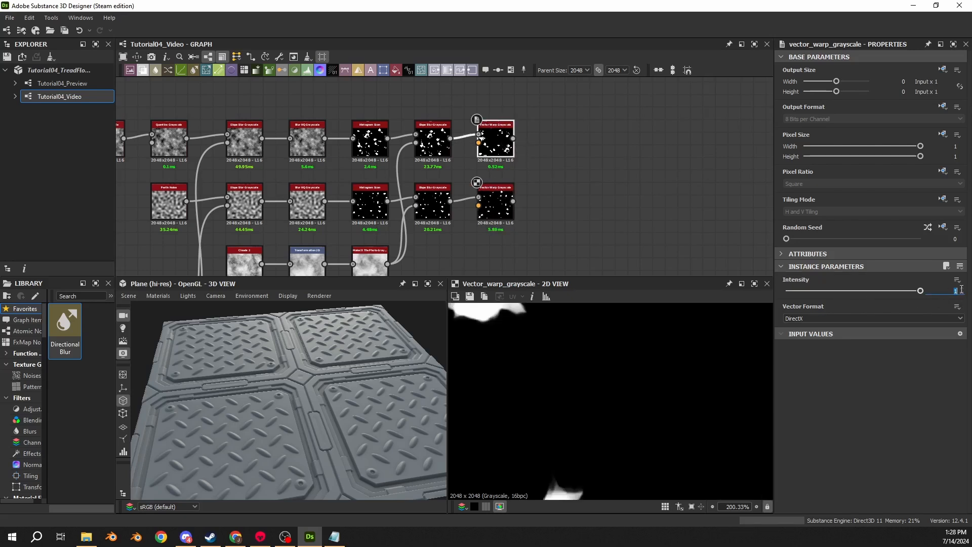
double_click(433, 139)
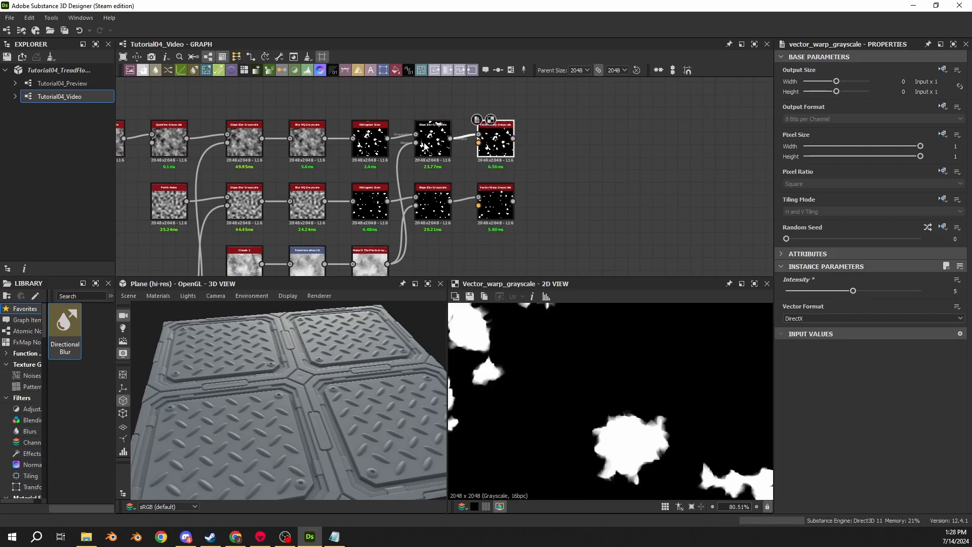
key(f)
click(506, 156)
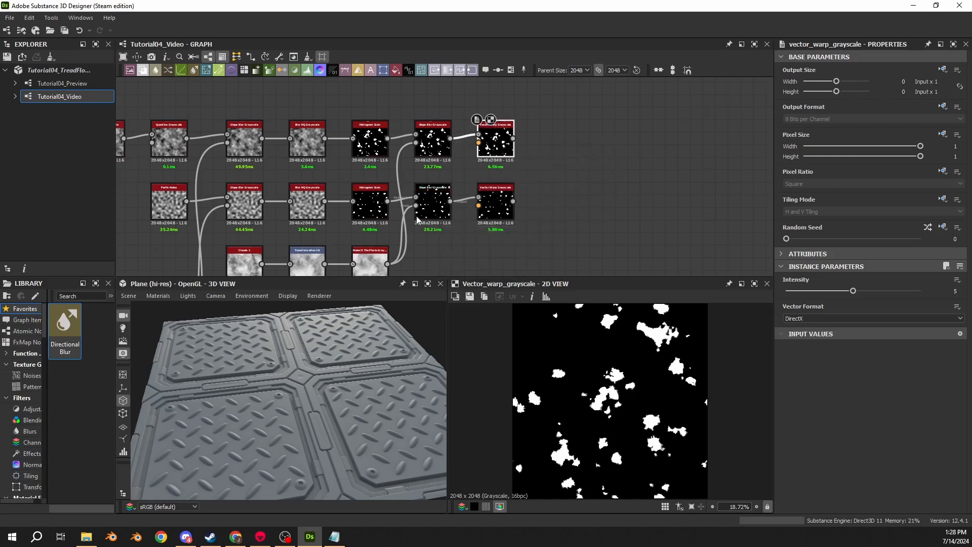
- Add an Edge Detect node above the main node chain, fed by the Tile Generator that produces the four floor panels
scroll(403, 213, down, 3)
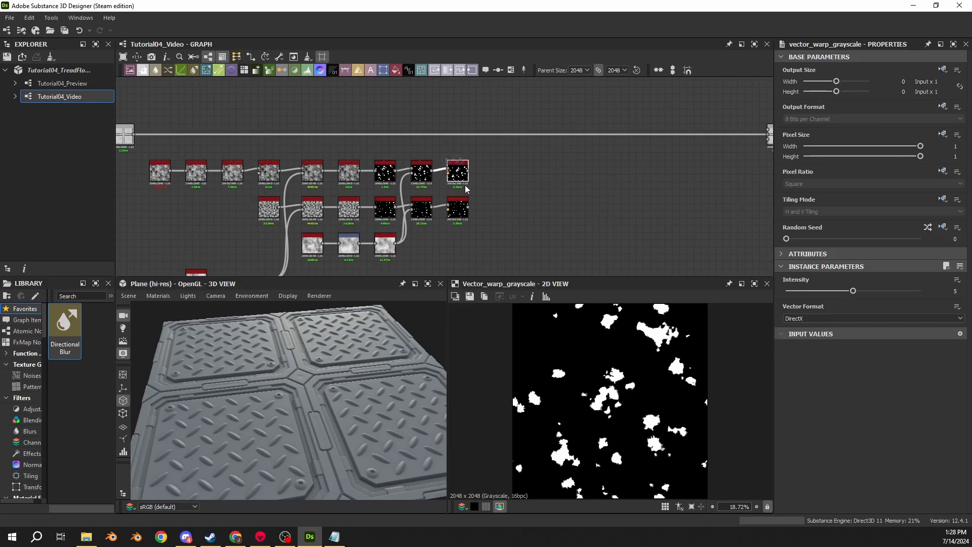
scroll(331, 128, down, 5)
scroll(330, 181, up, 3)
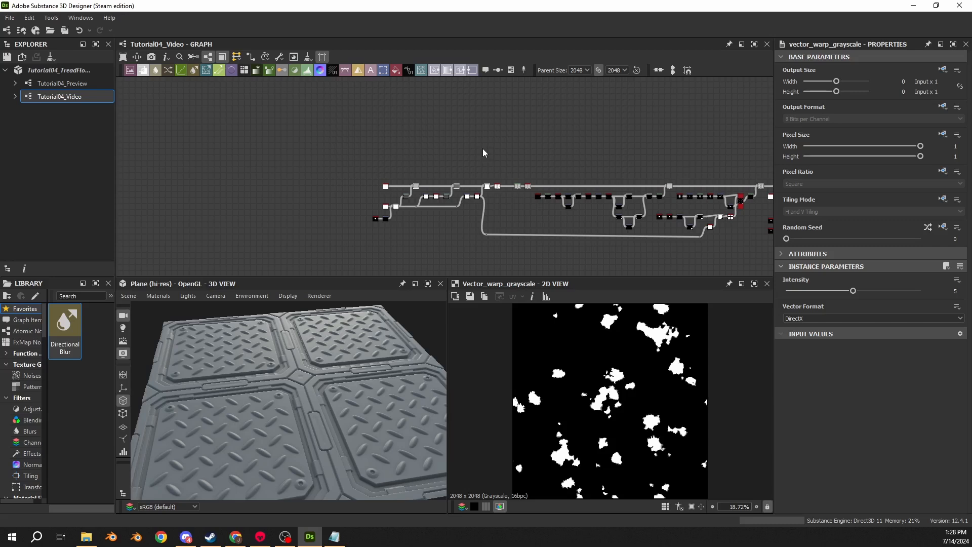
scroll(321, 153, up, 8)
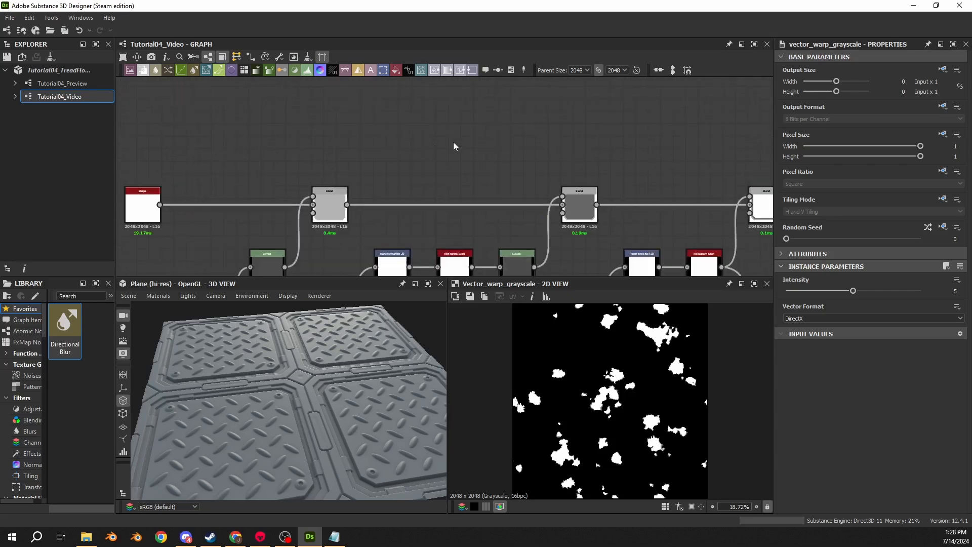
middle_drag(325, 99, 319, 103)
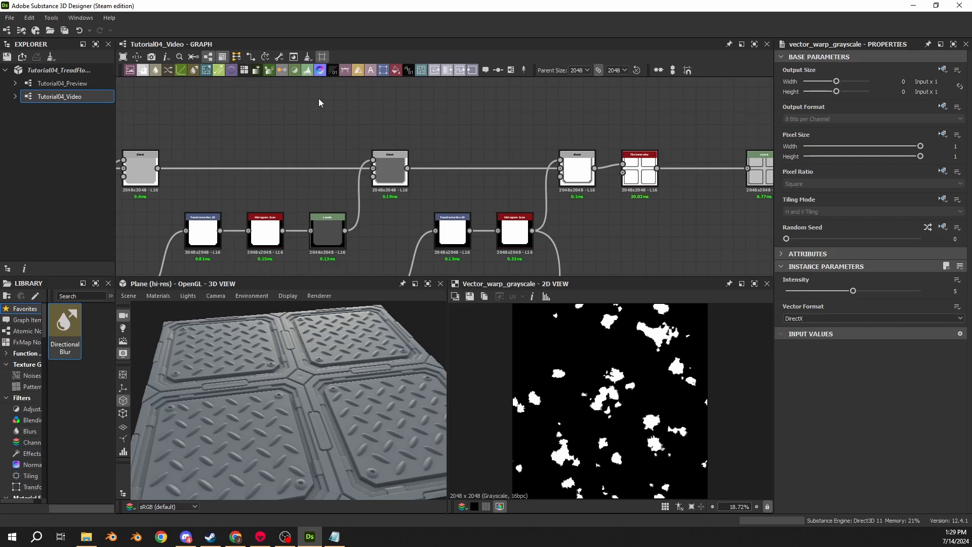
middle_drag(615, 92, 306, 137)
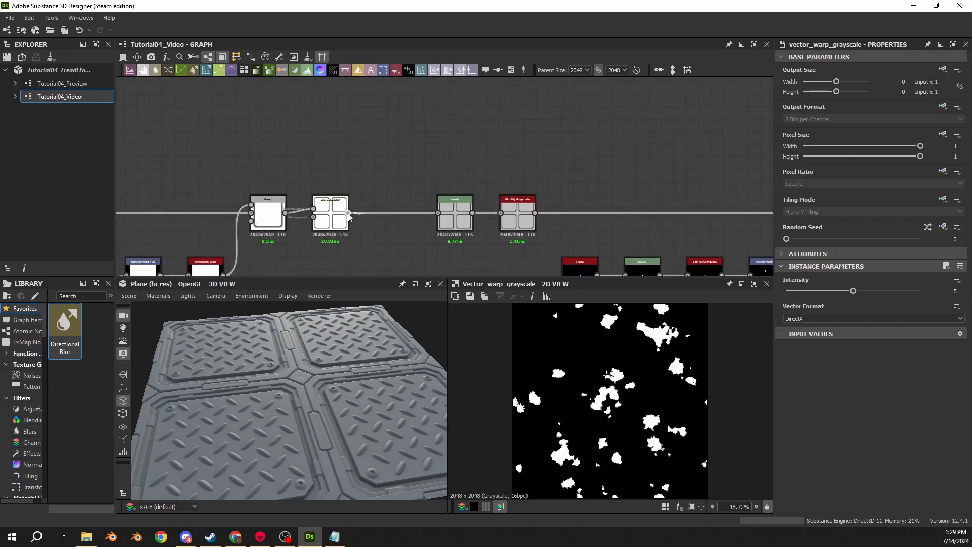
drag(348, 213, 400, 105)
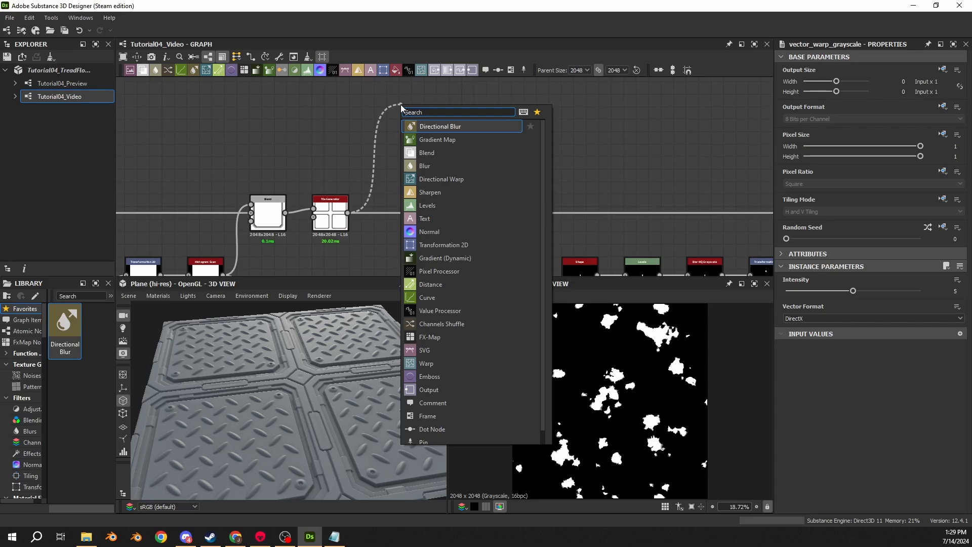
text(edge)
click(433, 126)
middle_drag(437, 117, 437, 150)
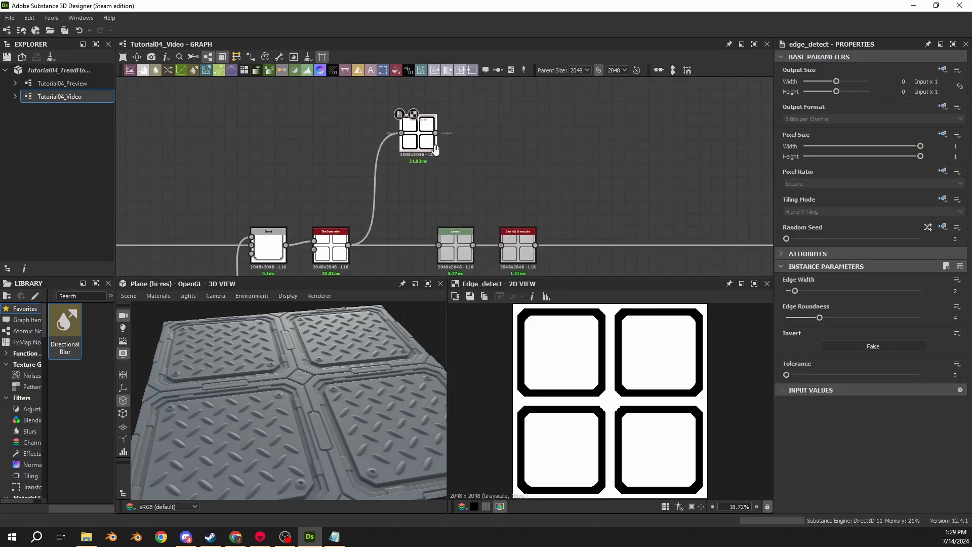
- Set the Edge Detect's Edge Width to 1 and Edge Roundness to 0, and inspect the panel corner lines up close
scroll(429, 136, up, 1)
drag(428, 138, 413, 97)
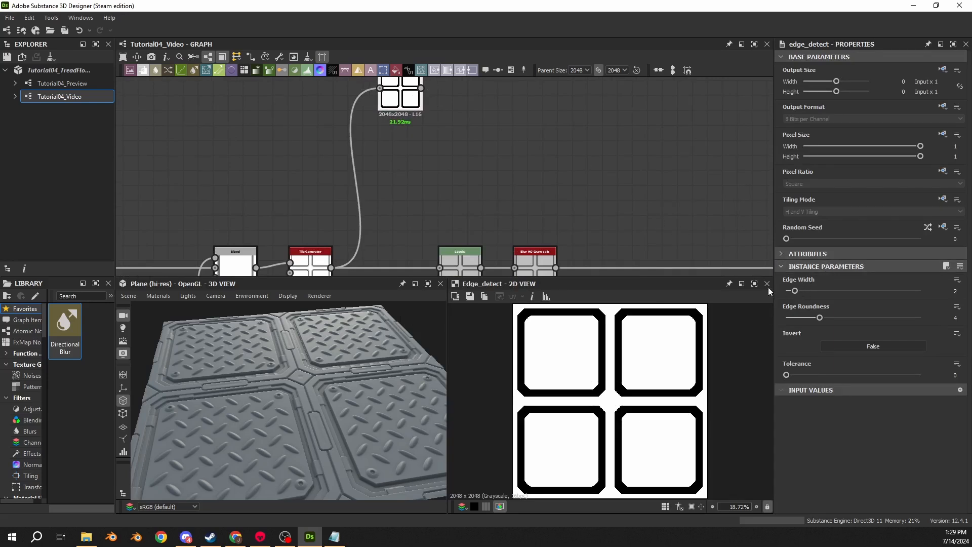
drag(795, 291, 787, 318)
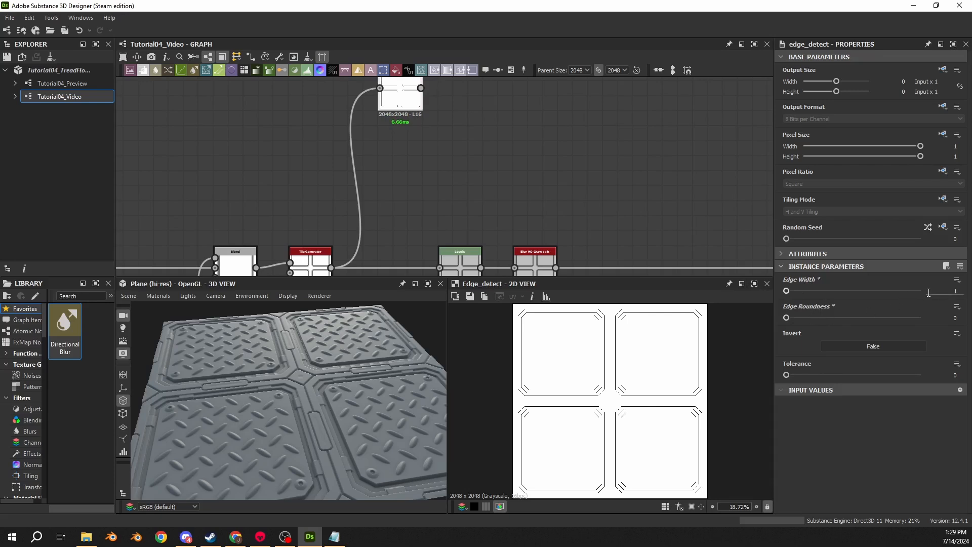
scroll(601, 407, up, 8)
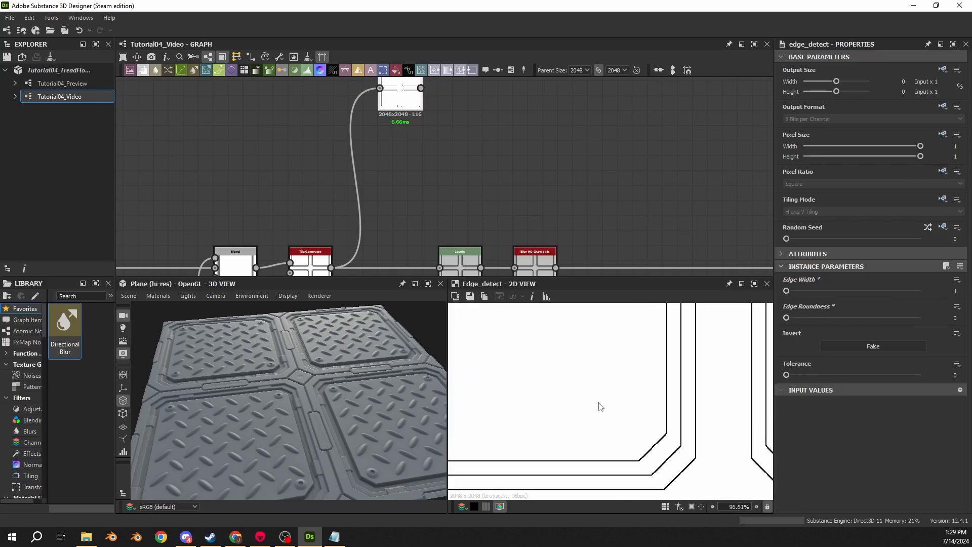
scroll(626, 421, up, 3)
- Preview the Tile Generator in the 2D view and examine the stepped grey bands around the panel corners
middle_drag(413, 217, 409, 162)
double_click(310, 214)
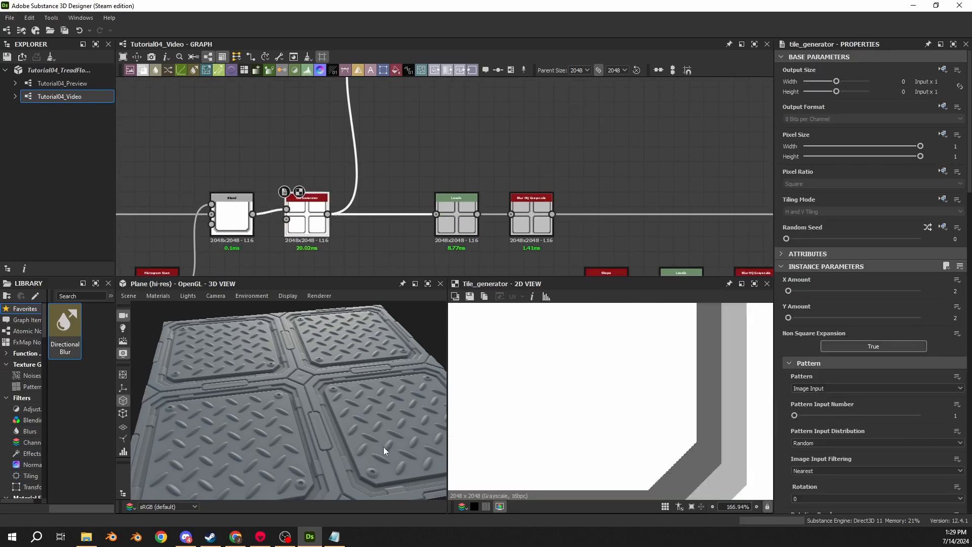
scroll(636, 434, down, 1)
middle_drag(636, 434, 587, 372)
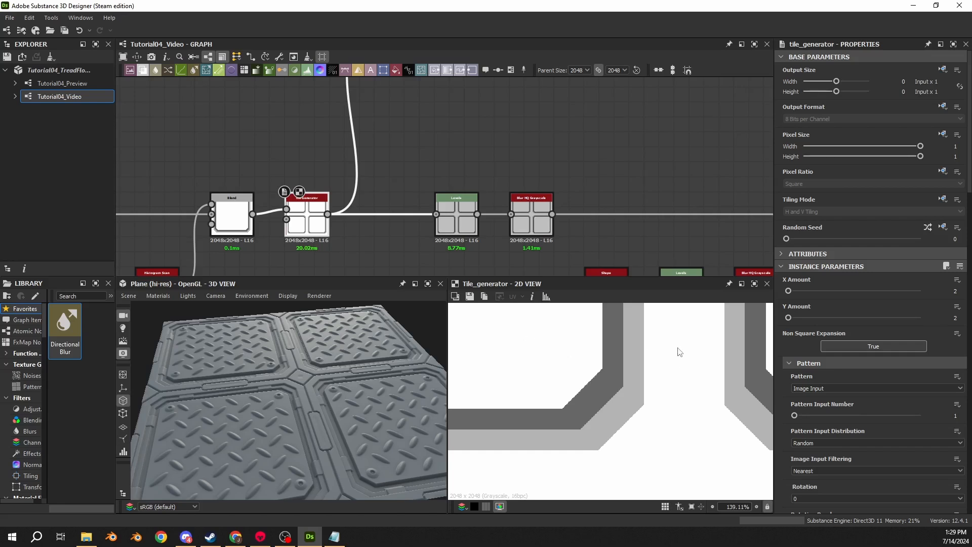
- Read the pixel values of the Tile Generator's grey bands, and preview the Edge Detect node's corner lines up close
click(533, 297)
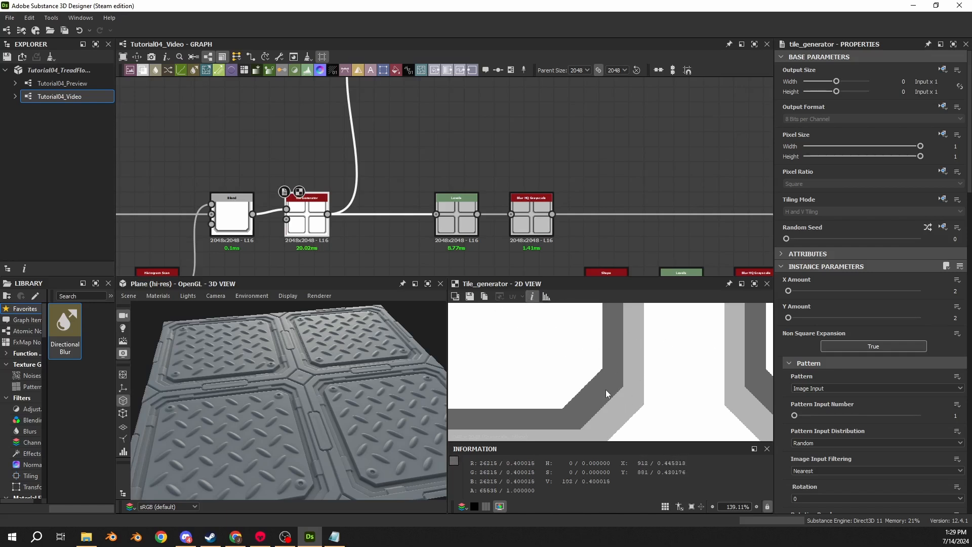
click(532, 297)
scroll(358, 127, down, 5)
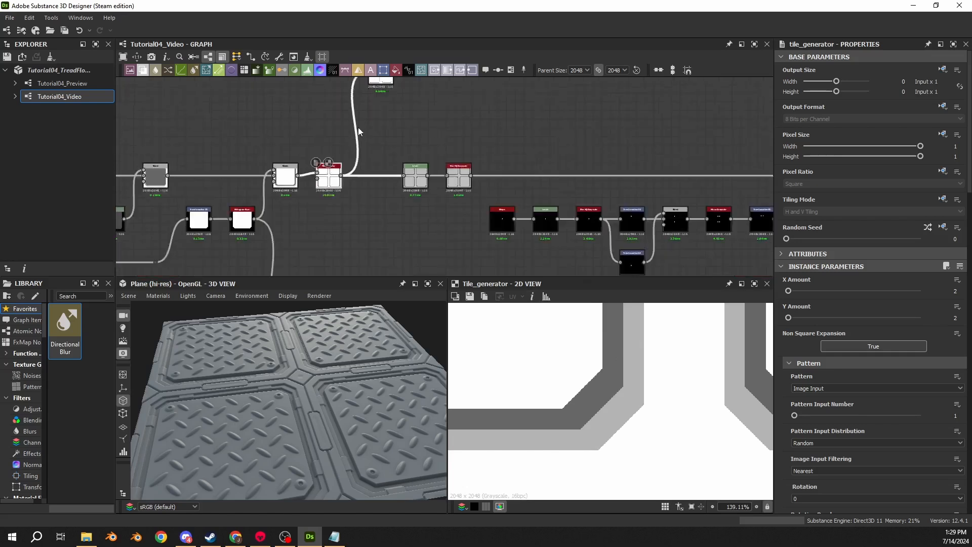
middle_drag(358, 127, 370, 194)
scroll(369, 193, up, 4)
double_click(384, 172)
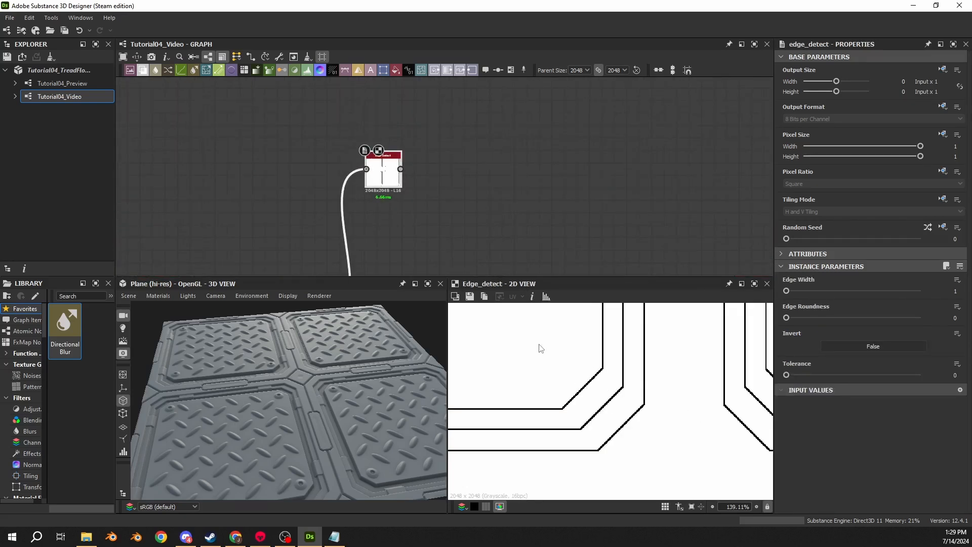
scroll(612, 360, up, 3)
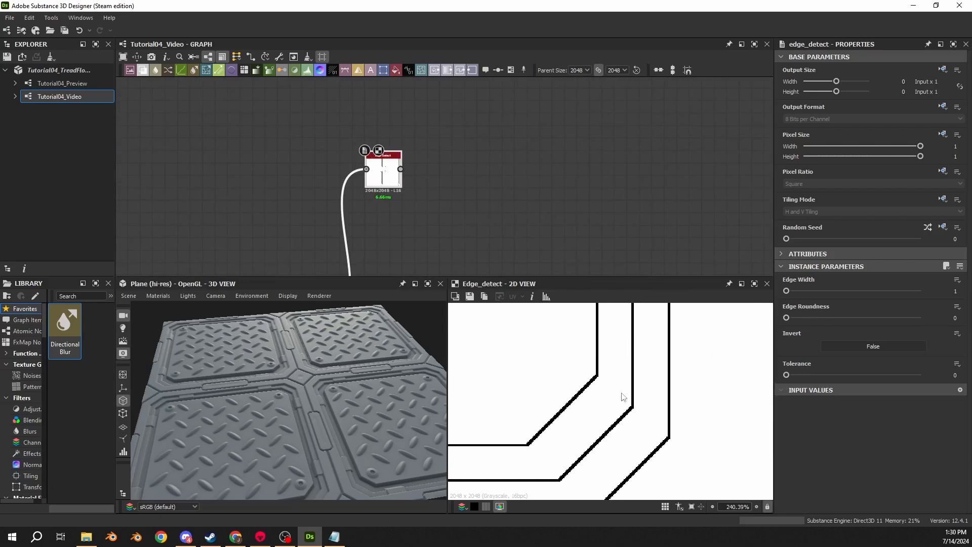
- Try Edge Width values of 0 and 7.34 on the Edge Detect node, restoring Edge Width to 1 and keeping Tolerance at 0
drag(786, 292, 761, 293)
double_click(957, 291)
text(0)
key(Return)
double_click(960, 293)
text(1)
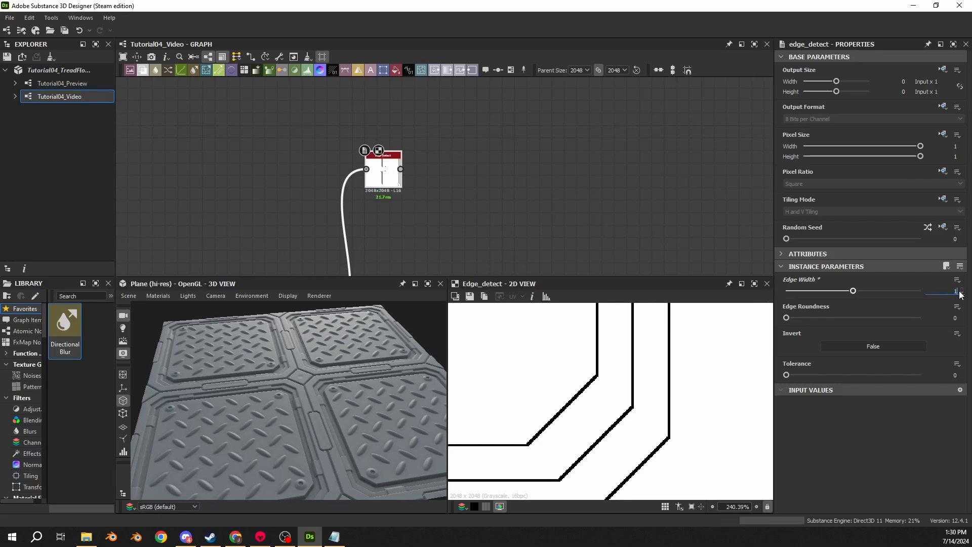
key(Return)
click(884, 291)
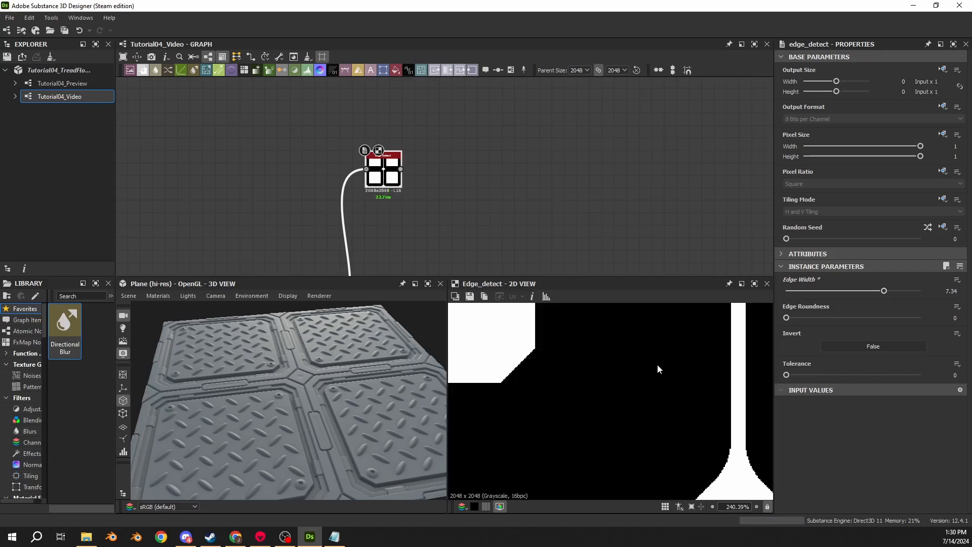
double_click(957, 291)
text(1)
key(Return)
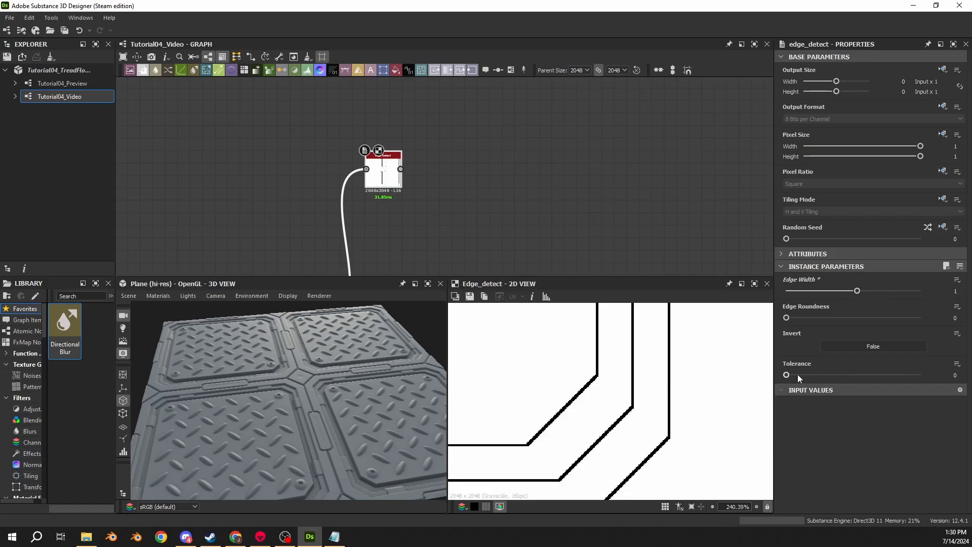
mouse_move(798, 375)
mouse_down()
mouse_move(931, 378)
mouse_move(780, 377)
mouse_up()
- Add a Flood Fill node fed by the Edge Detect output
scroll(409, 209, up, 4)
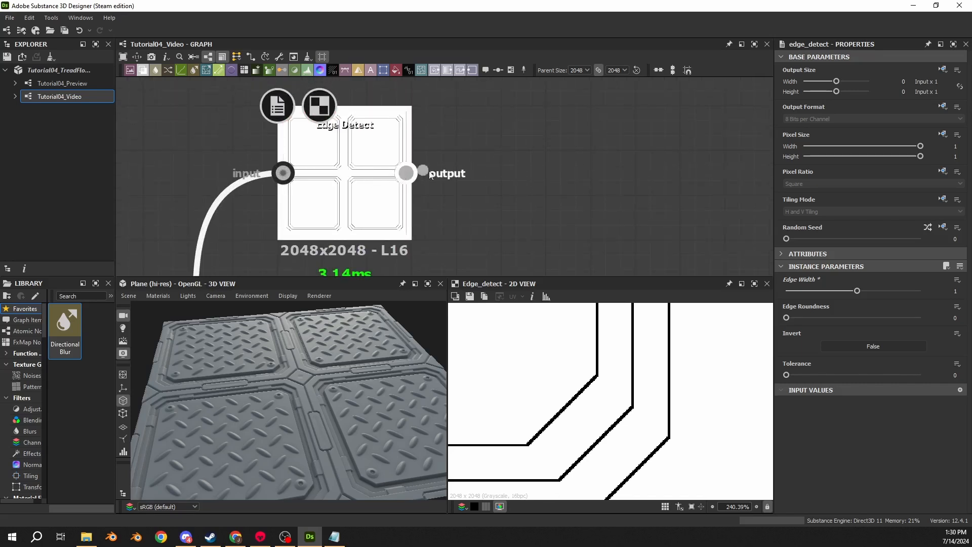
drag(407, 172, 648, 171)
text(floo)
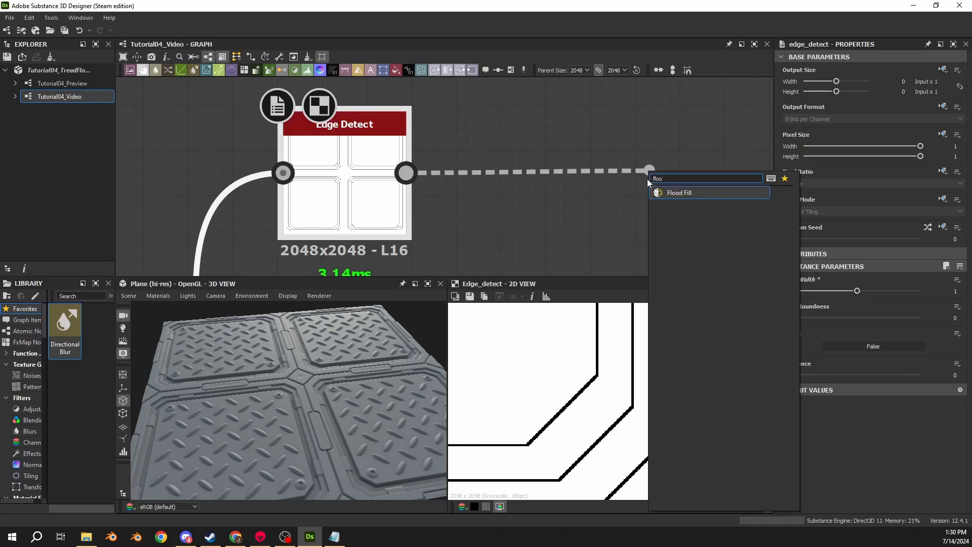
key(Return)
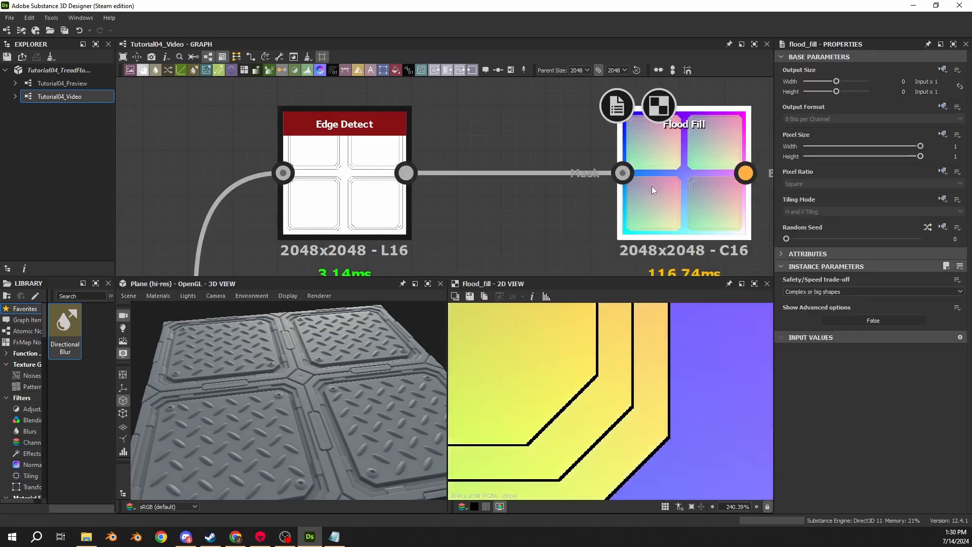
- Move the Flood Fill node closer to the Edge Detect and connect a Flood Fill to Random Color node to its output
drag(652, 186, 546, 196)
middle_drag(546, 196, 401, 125)
drag(419, 121, 605, 122)
text(floo)
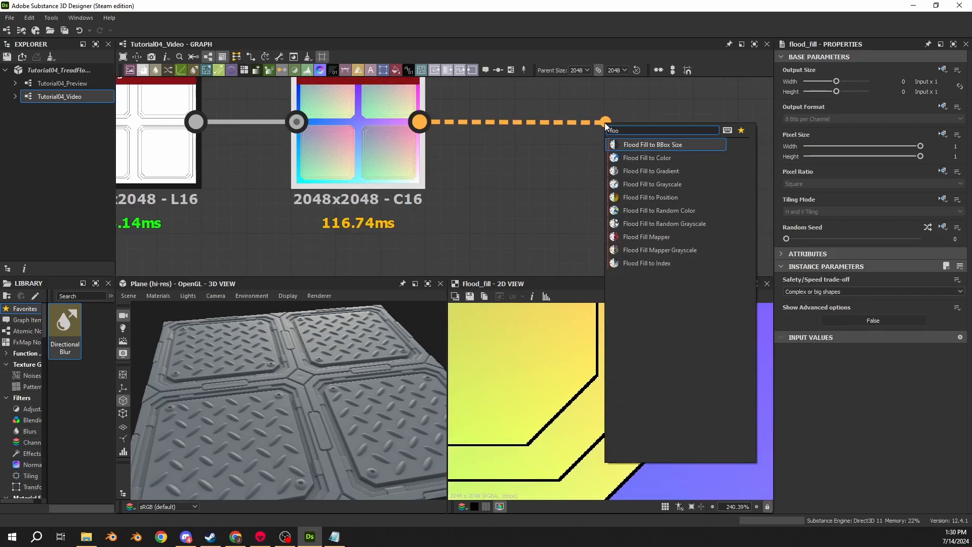
click(652, 211)
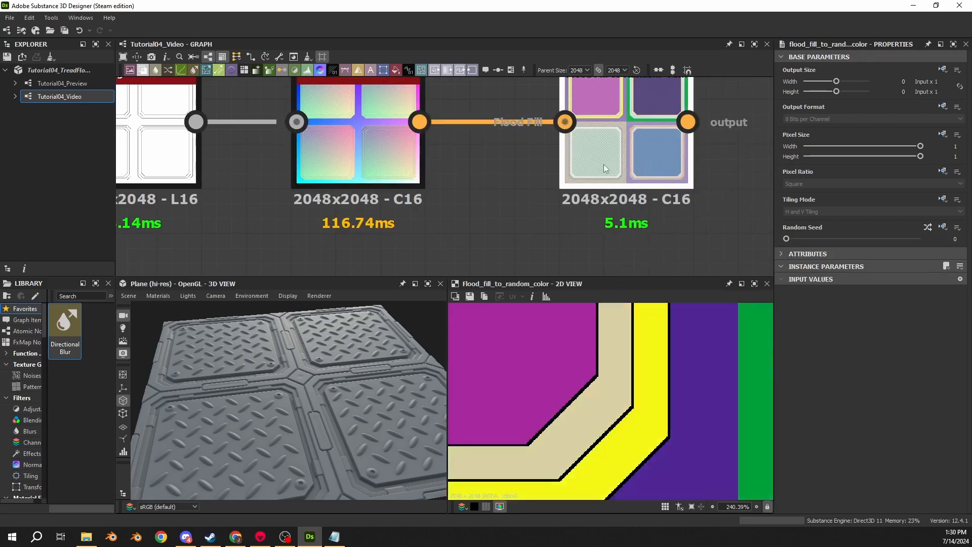
- Compare the Edge Detect lines with the Flood Fill to Random Color result around the panel corners
scroll(538, 389, down, 3)
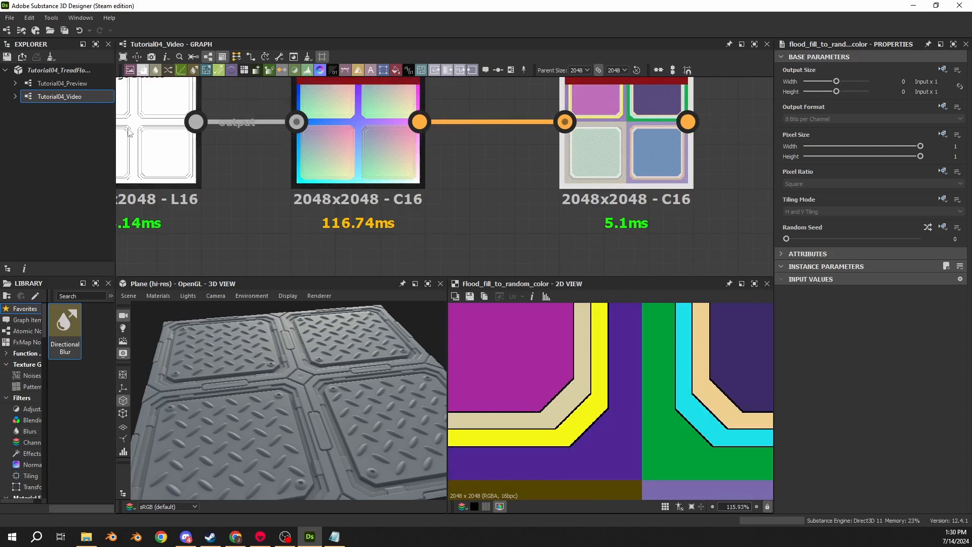
middle_drag(127, 160, 280, 142)
double_click(280, 143)
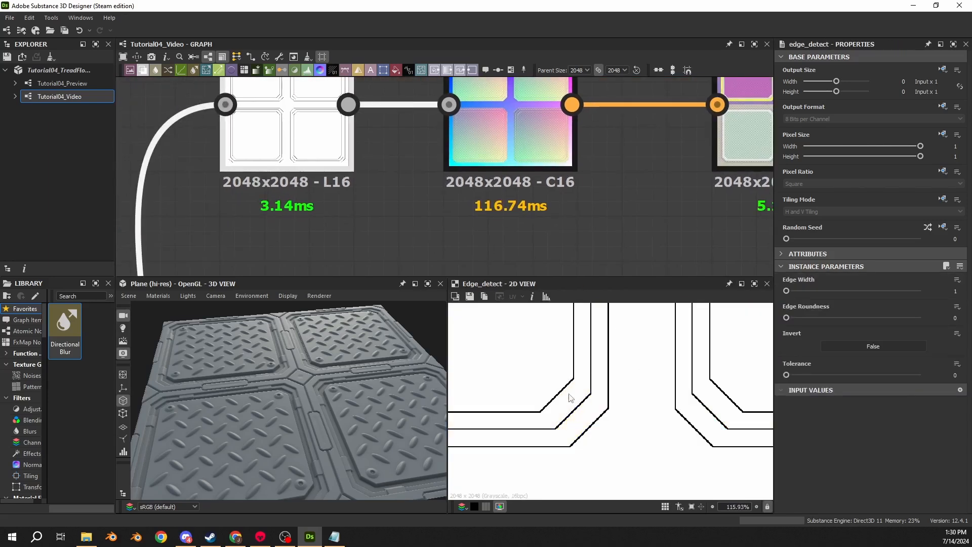
middle_drag(625, 198, 321, 189)
double_click(478, 129)
scroll(568, 414, down, 3)
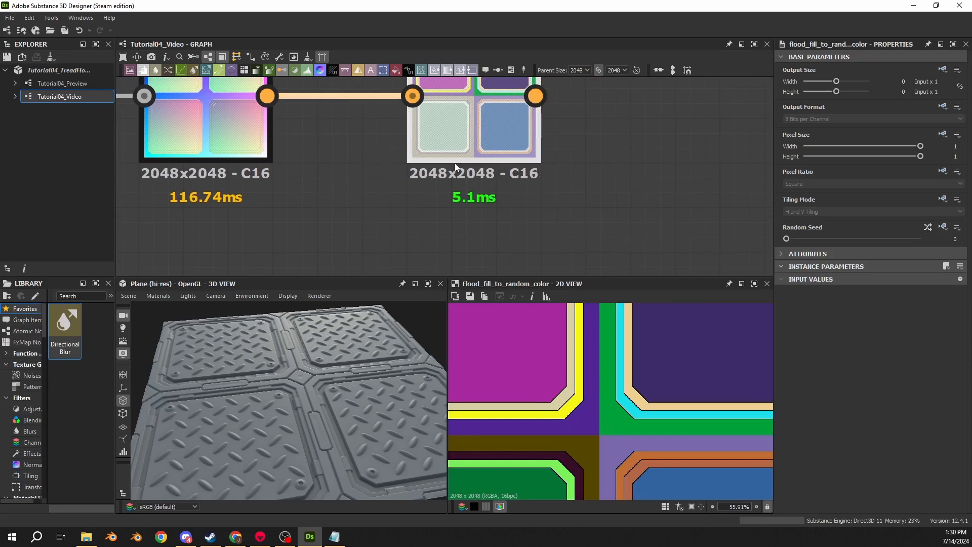
scroll(420, 193, down, 2)
- Set the Flood Fill's Safety/Speed trade-off to No failure mode and preview the Flood Fill to Random Color node
click(396, 173)
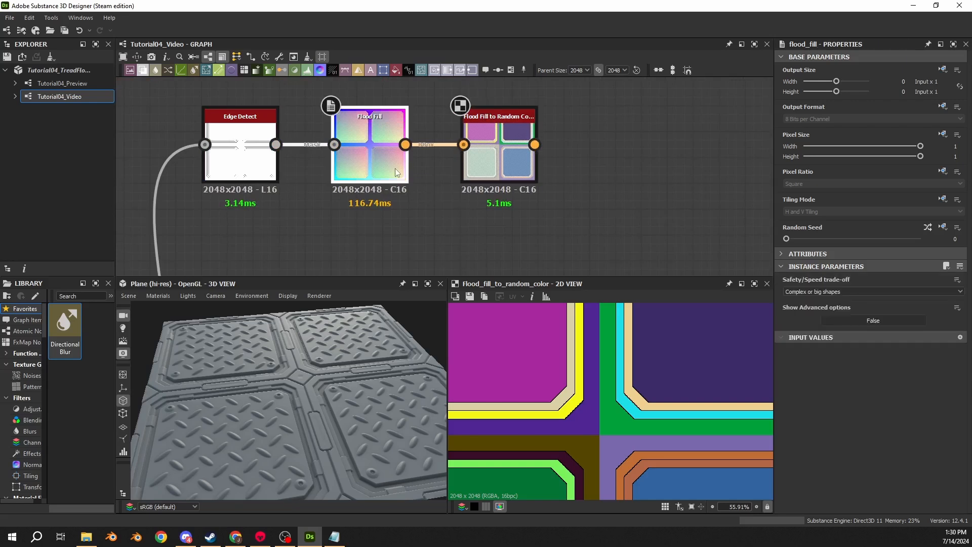
double_click(379, 153)
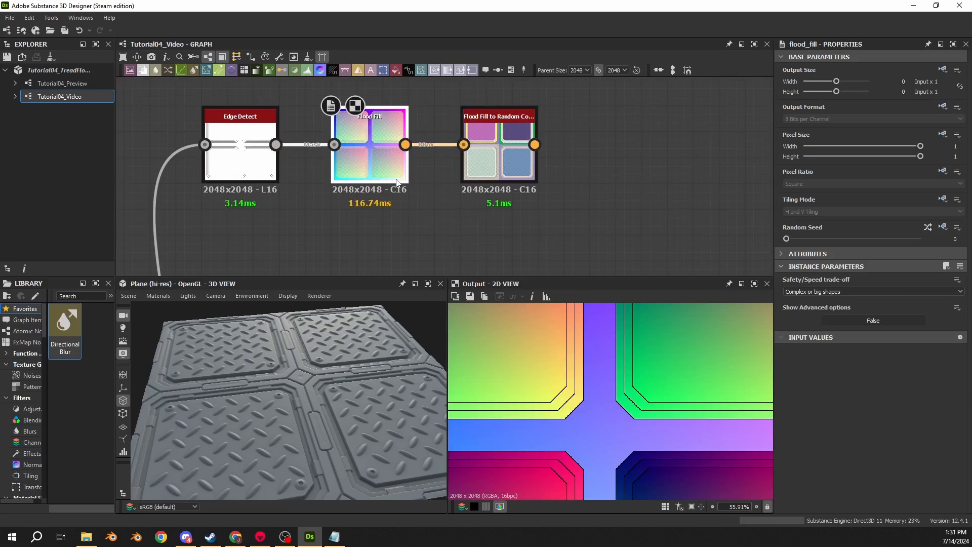
click(800, 293)
click(798, 311)
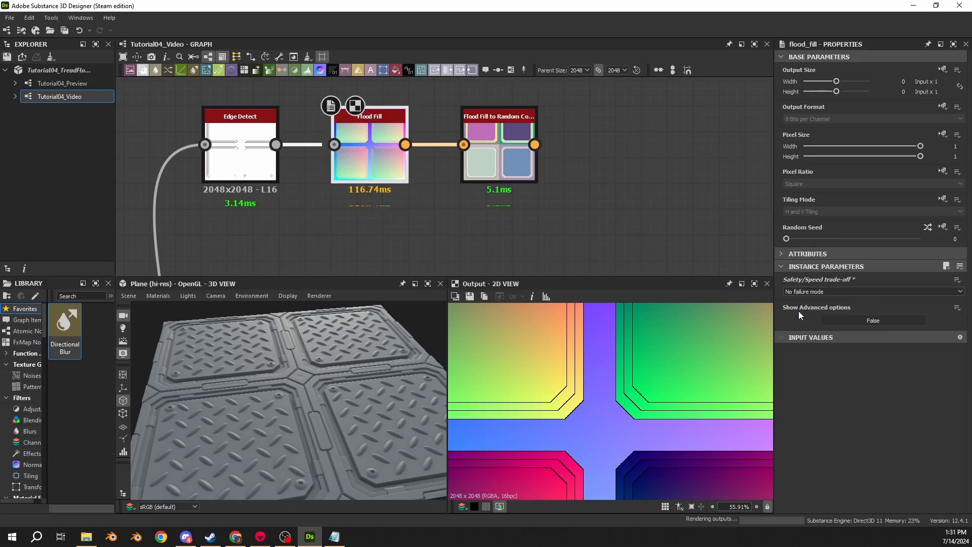
double_click(494, 181)
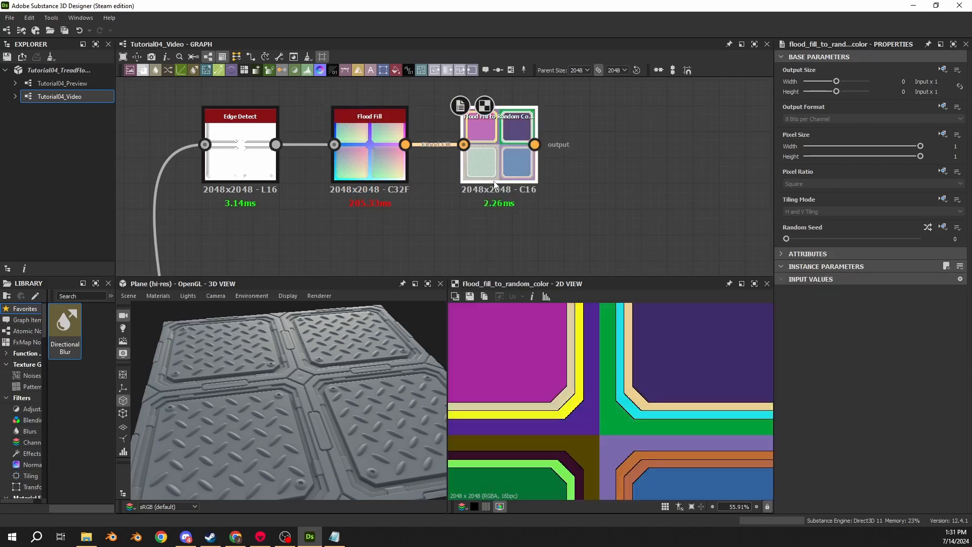
- Compare the whole Flood Fill output with the Flood Fill to Random Color result in the 2D view
double_click(387, 165)
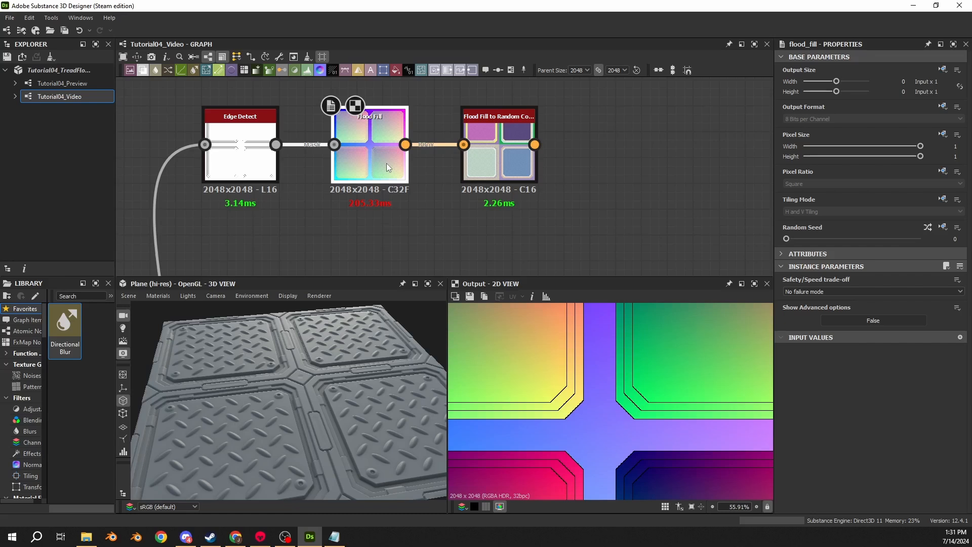
scroll(581, 357, down, 8)
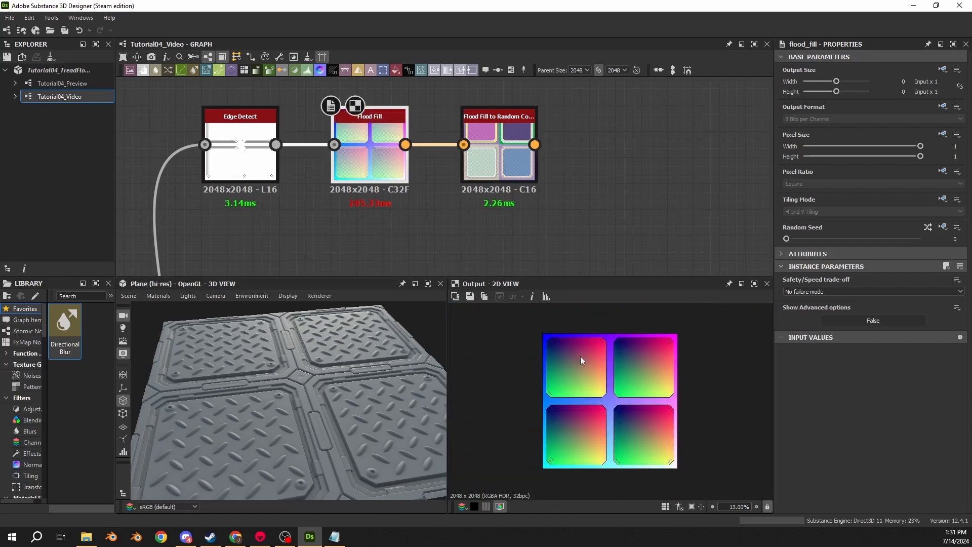
double_click(496, 171)
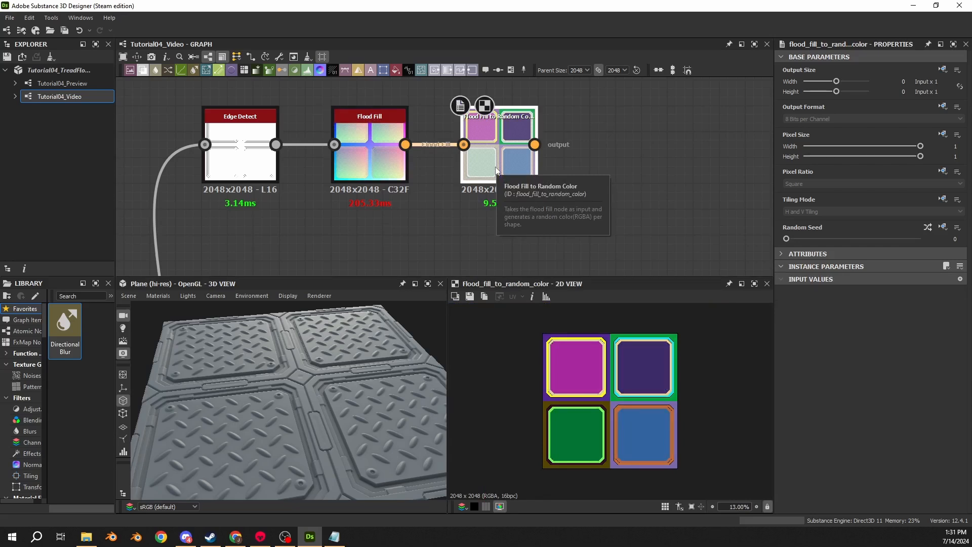
- Switch the Flood Fill's Show Advanced options to True and back to False, and inspect the random colors between the panels
click(375, 161)
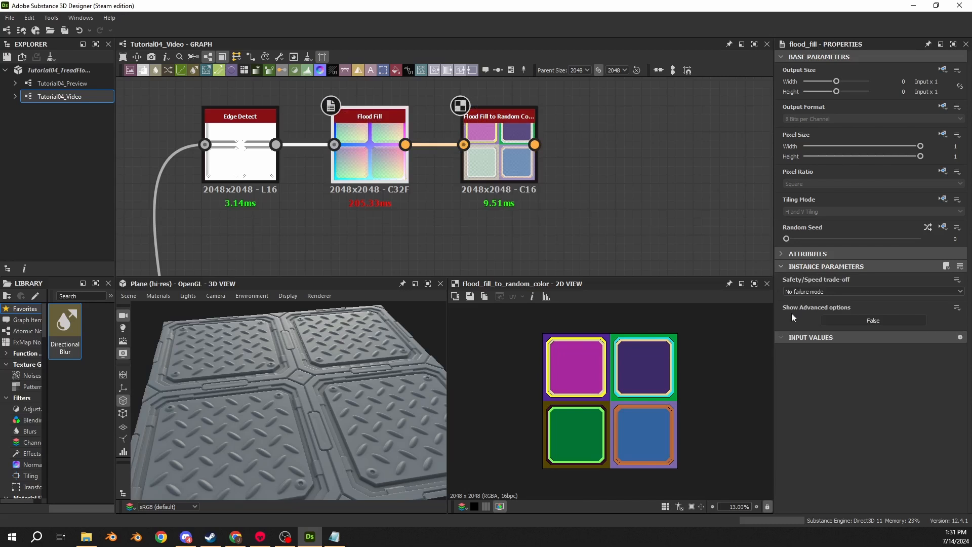
click(835, 319)
click(872, 321)
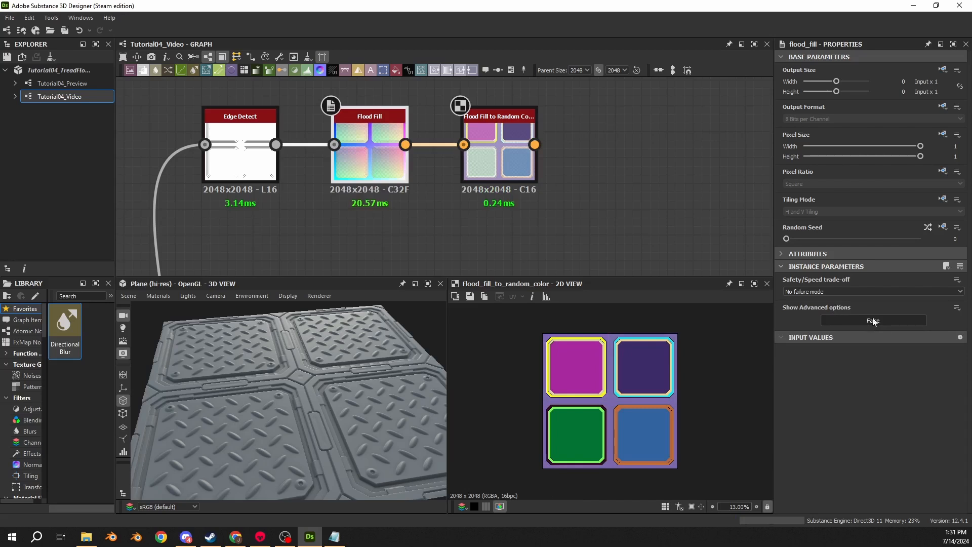
click(510, 165)
scroll(633, 397, up, 8)
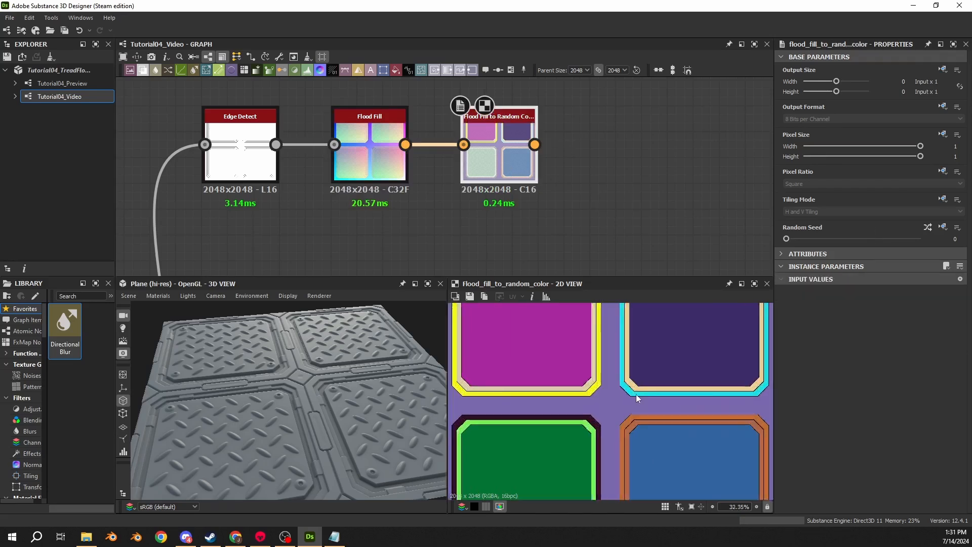
double_click(378, 163)
double_click(484, 170)
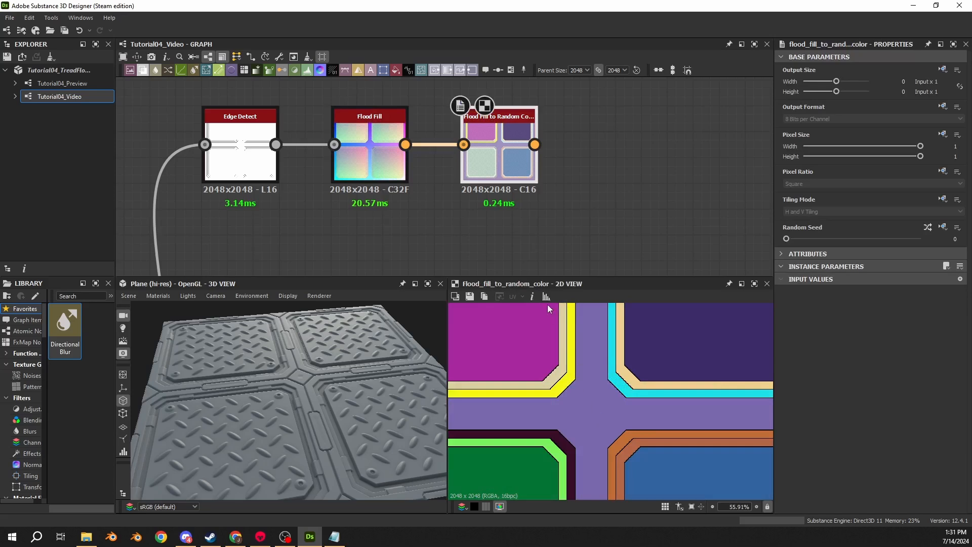
- Reveal the Flood Fill's advanced options again, hide them, and review the random color result across all four panels
click(383, 169)
click(869, 321)
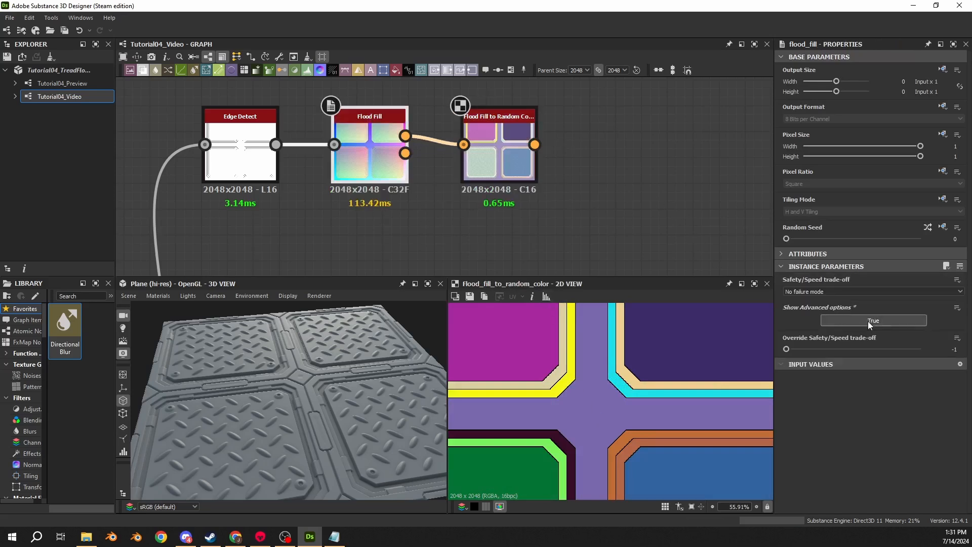
click(868, 321)
click(529, 175)
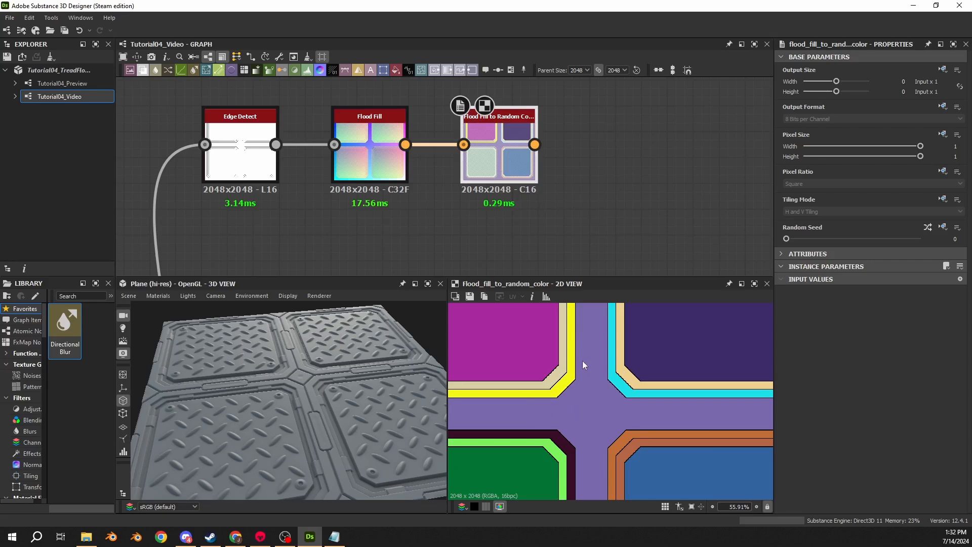
double_click(380, 160)
double_click(470, 159)
scroll(578, 418, down, 4)
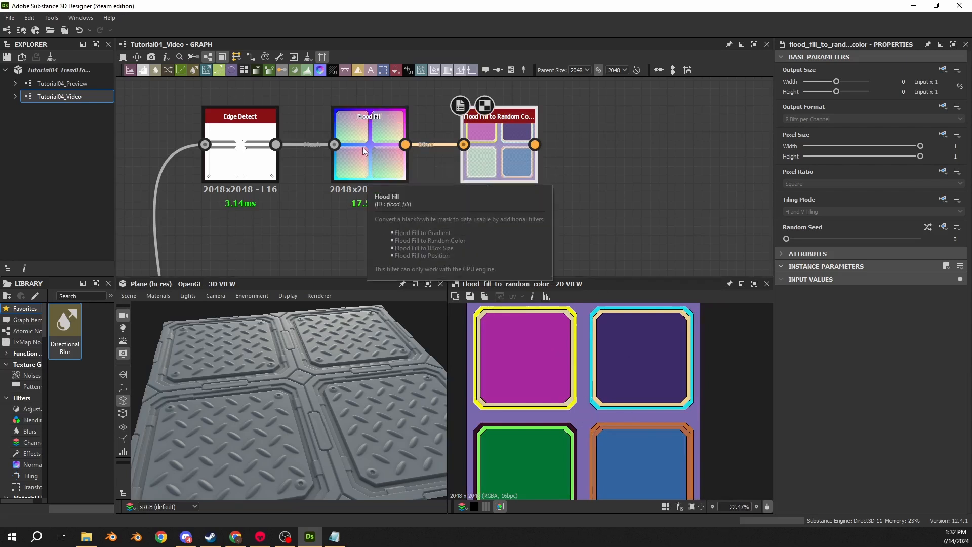
- Try the Flood Fill's Simple or small shapes and Complex or big shapes trade-offs, checking each random color result
double_click(370, 167)
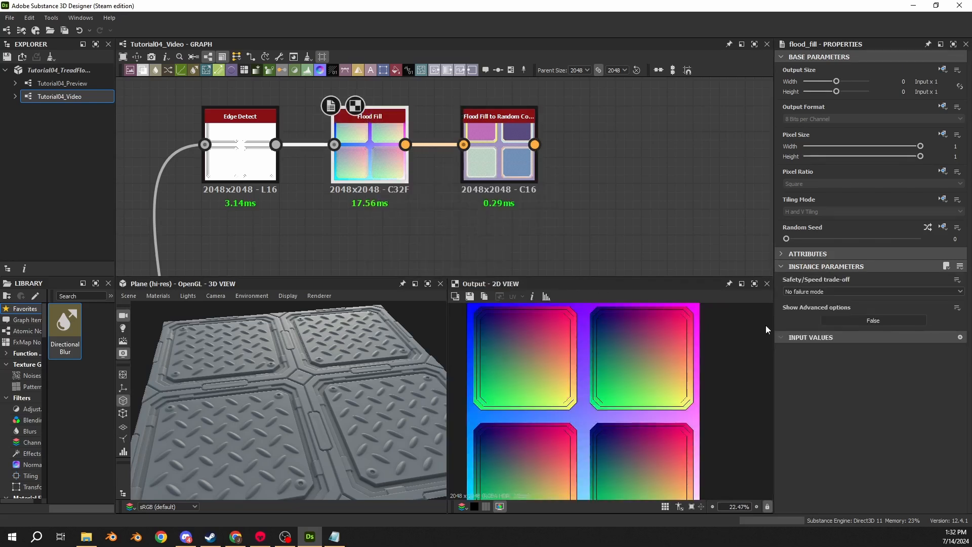
click(788, 292)
click(803, 298)
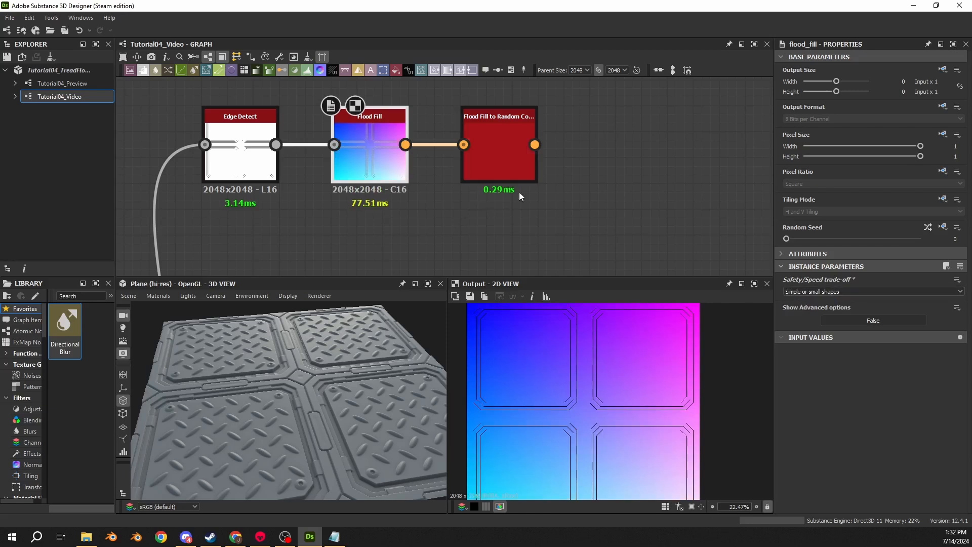
double_click(506, 165)
click(370, 162)
click(798, 292)
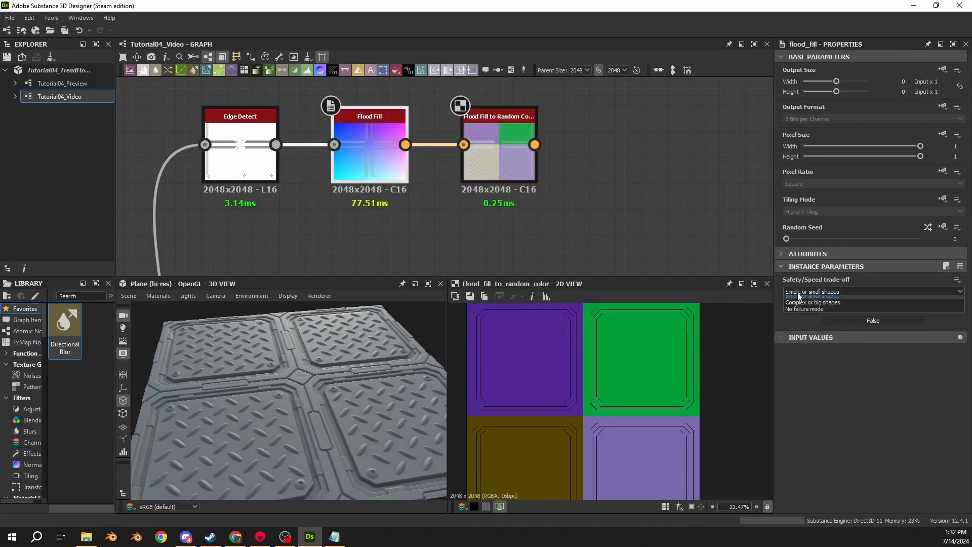
click(799, 307)
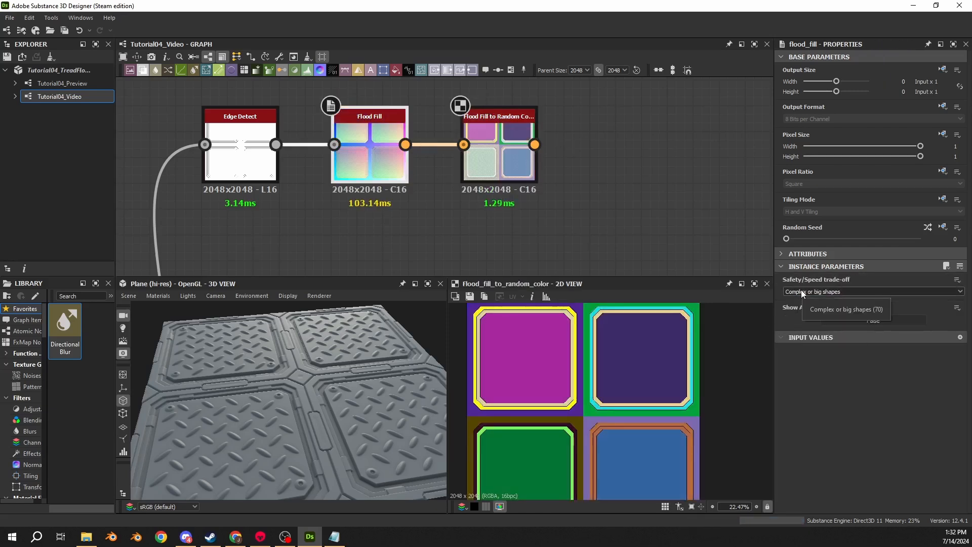
scroll(577, 393, up, 3)
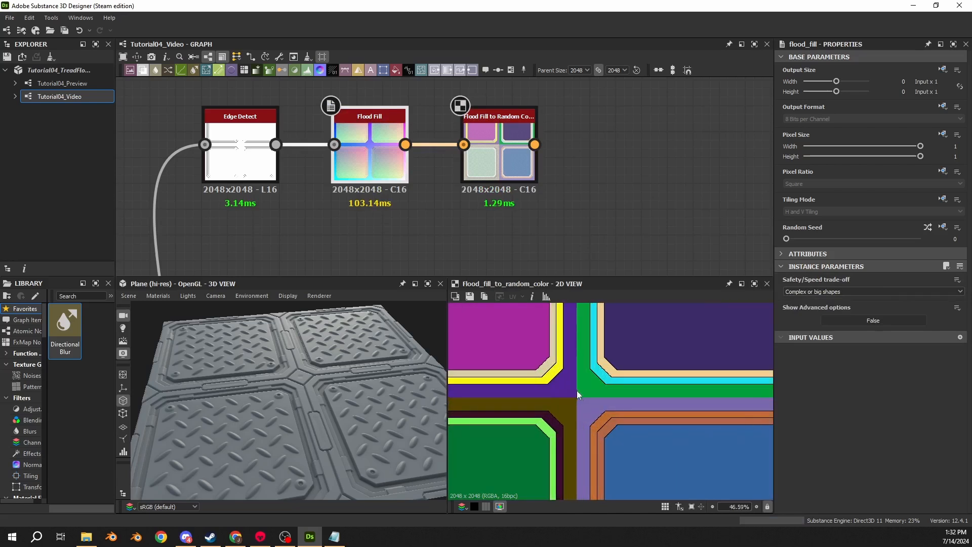
- Return the Flood Fill's Safety/Speed trade-off to No failure mode and compare the full Flood Fill and random color outputs
click(816, 292)
click(816, 310)
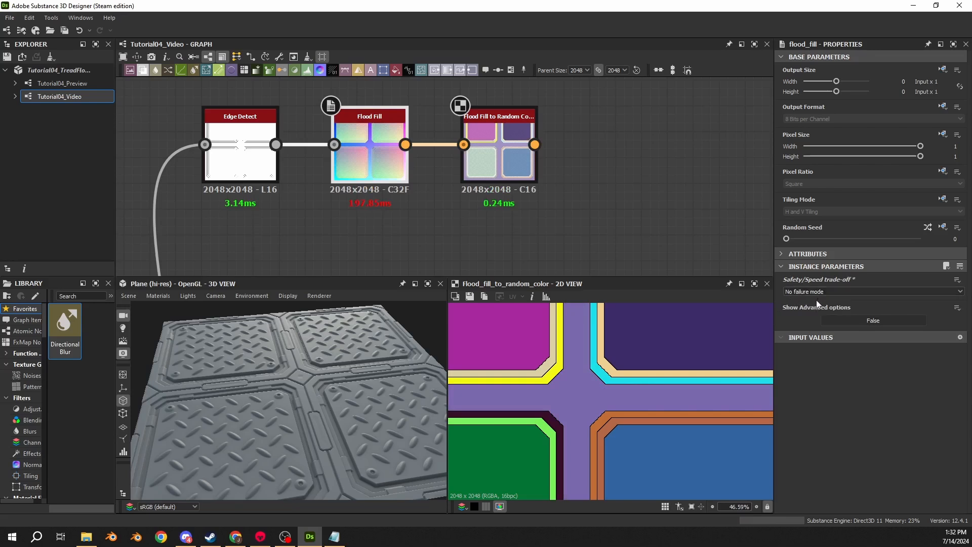
click(513, 168)
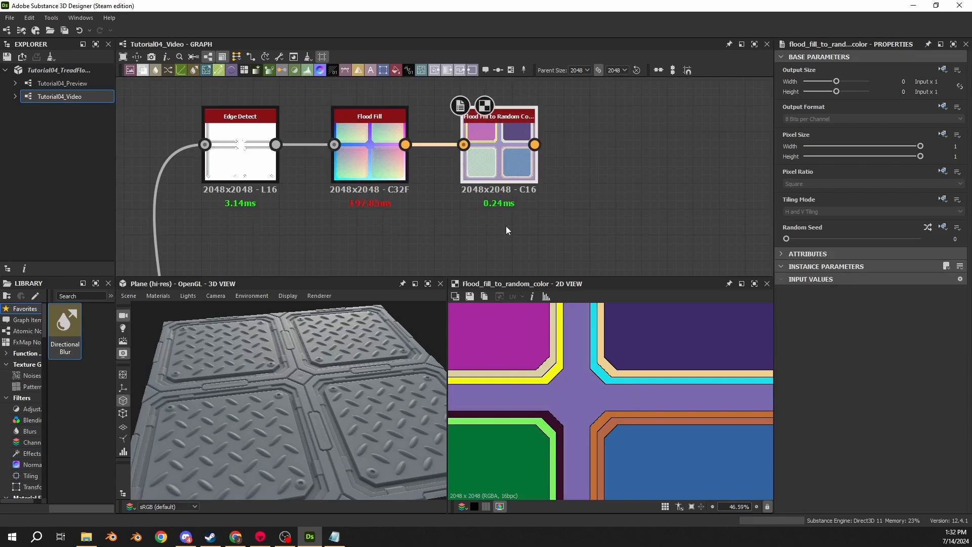
double_click(370, 162)
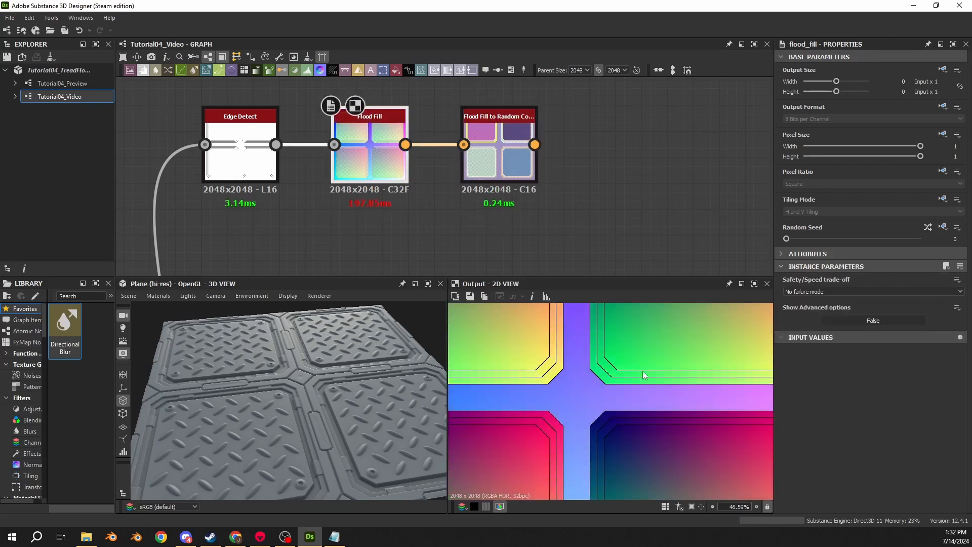
key(f)
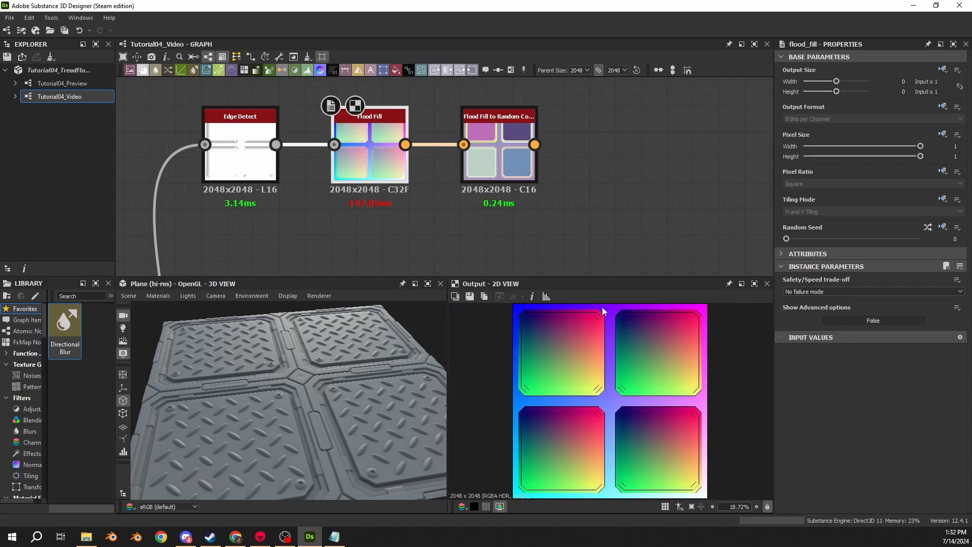
double_click(499, 162)
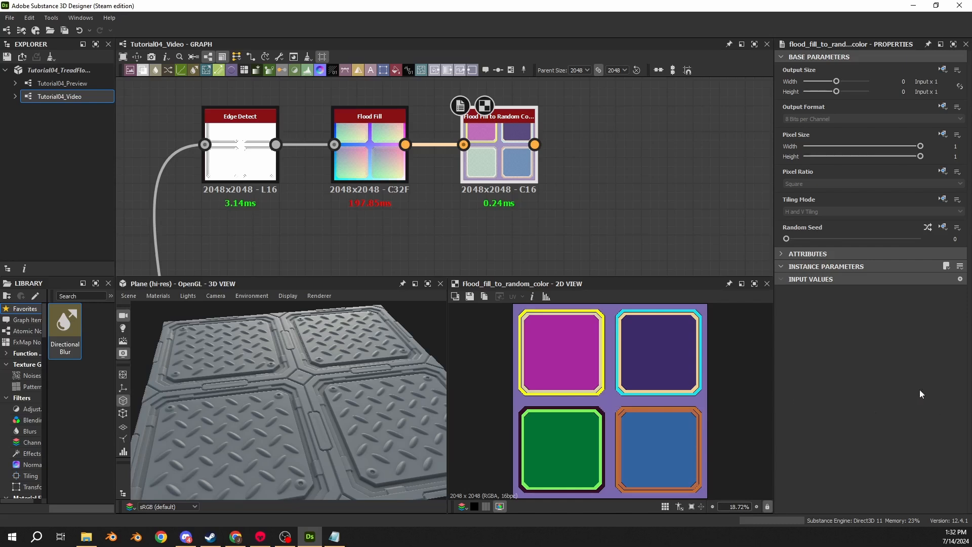
- Set the Flood Fill's Safety/Speed trade-off to Complex or big shapes
click(369, 152)
click(835, 292)
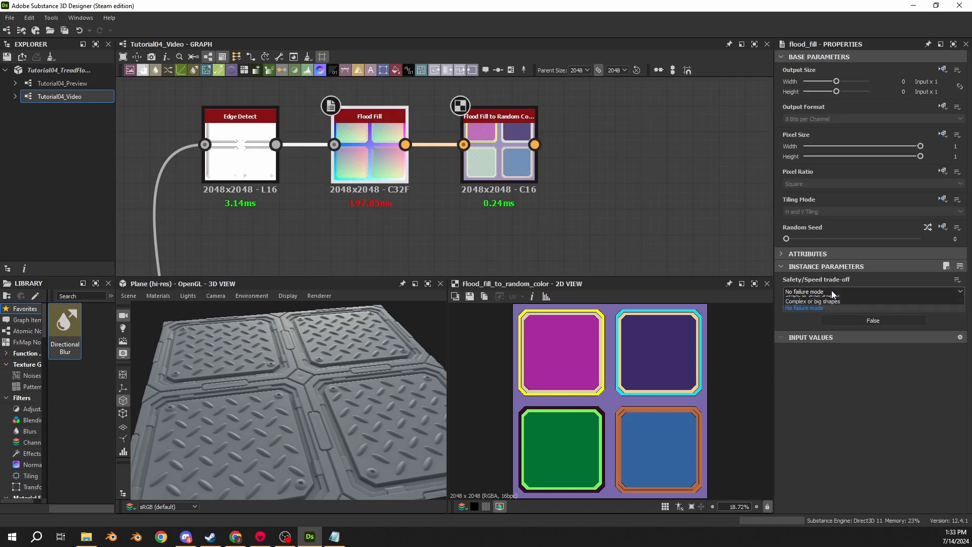
click(820, 307)
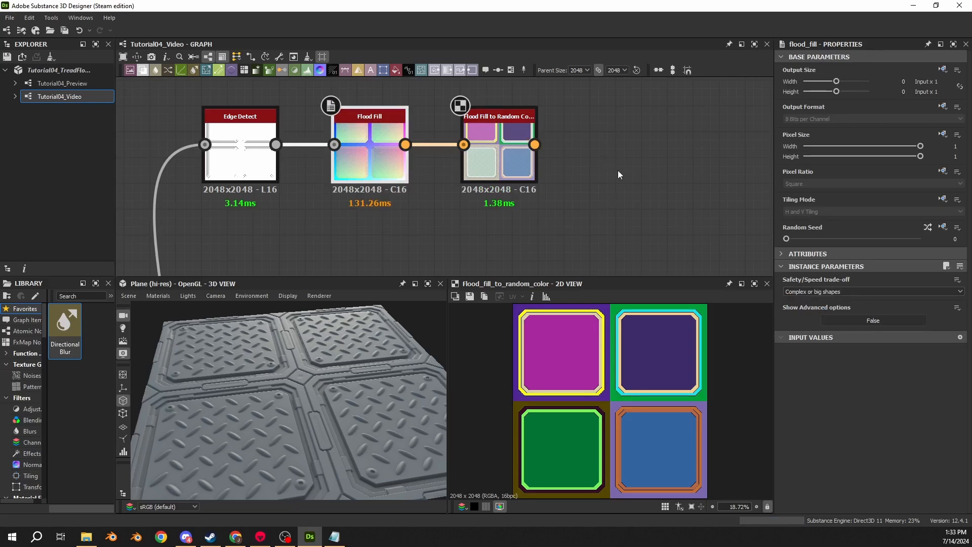
middle_drag(459, 235, 490, 154)
scroll(464, 184, down, 3)
scroll(524, 241, down, 2)
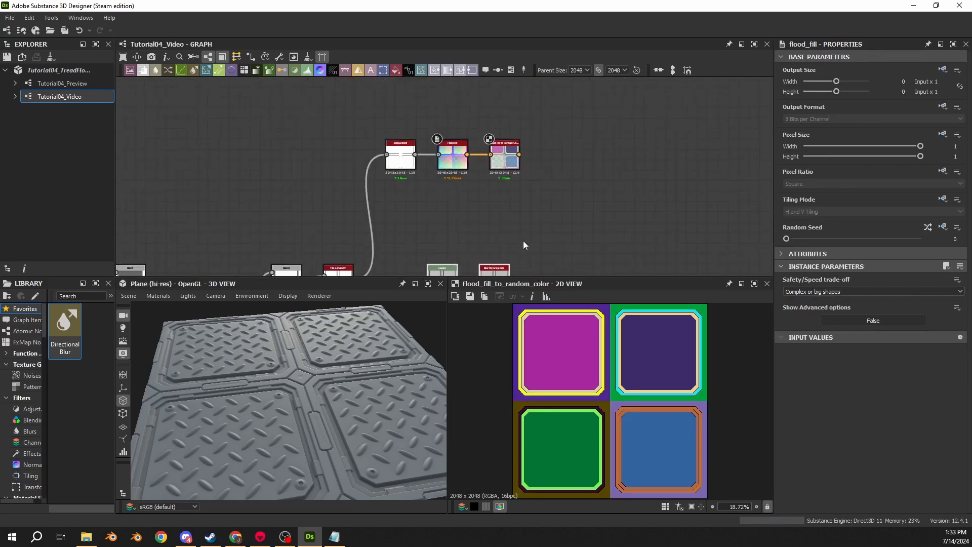
mouse_move(524, 241)
middle_down()
mouse_move(523, 213)
mouse_move(519, 240)
middle_up()
drag(534, 181, 541, 181)
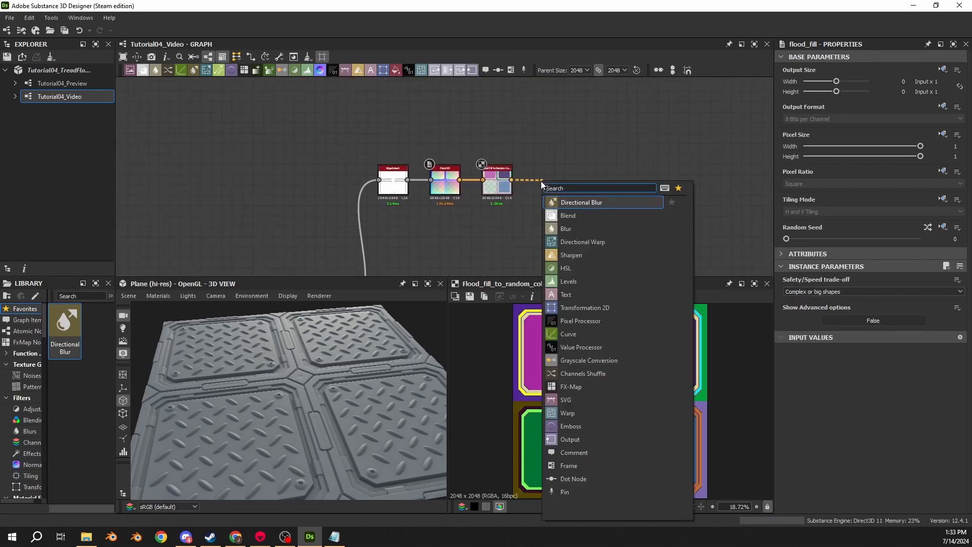
text(distance)
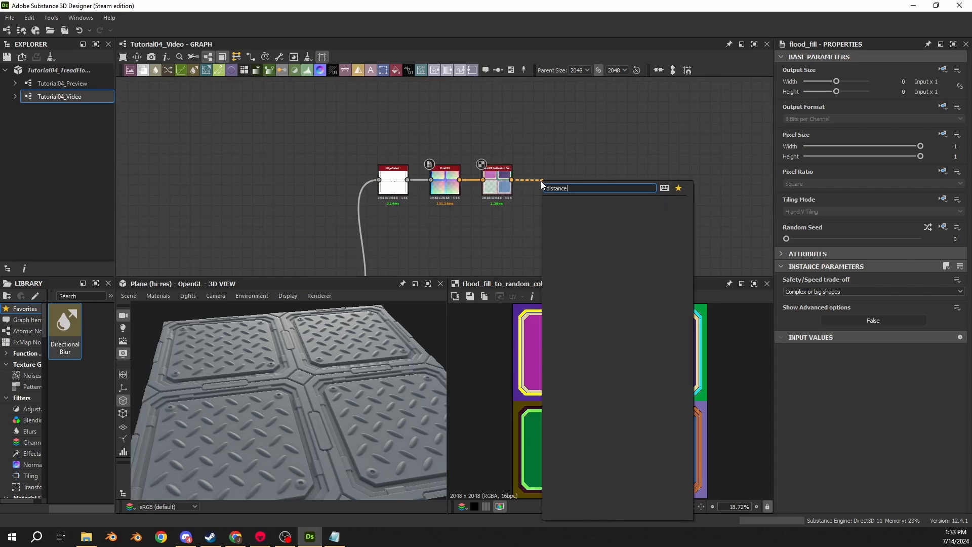
key(Escape)
- Add a Distance node after the Flood Fill to Random Color and connect the random color output to its source input
key(space)
text(d)
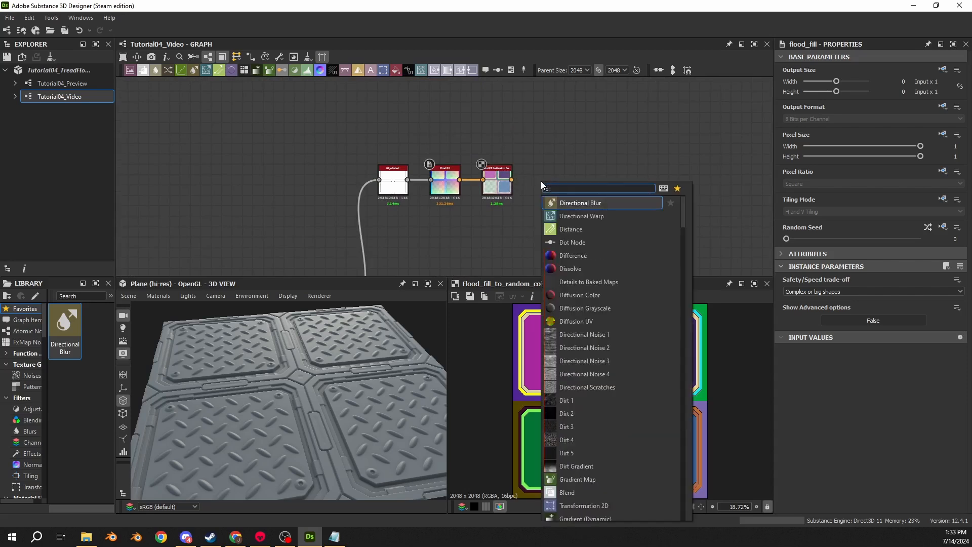
text(istance)
key(Return)
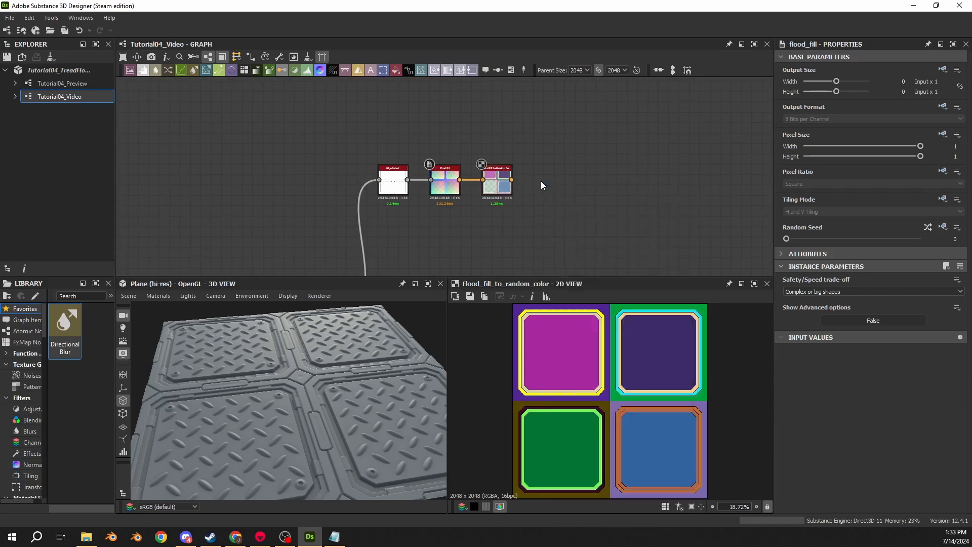
click(628, 175)
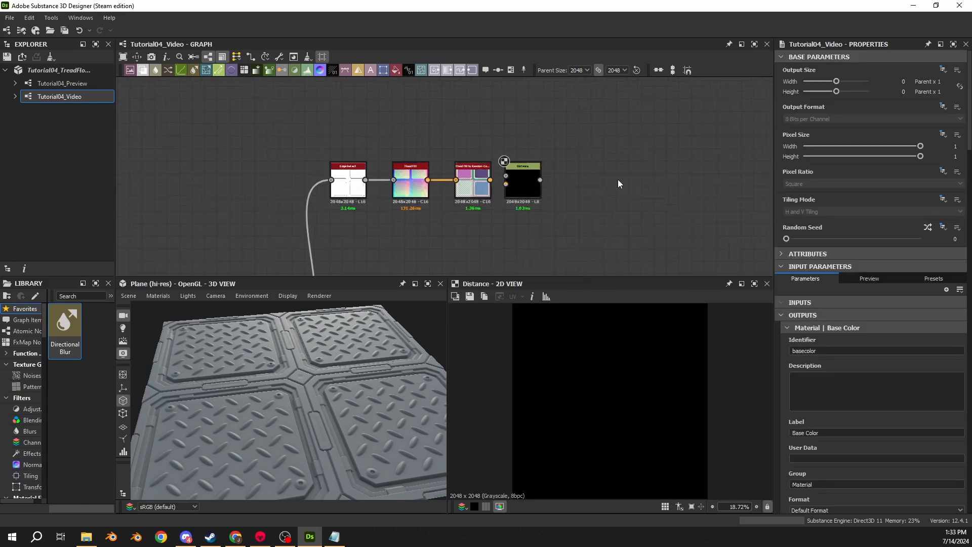
scroll(620, 177, up, 3)
drag(436, 195, 462, 194)
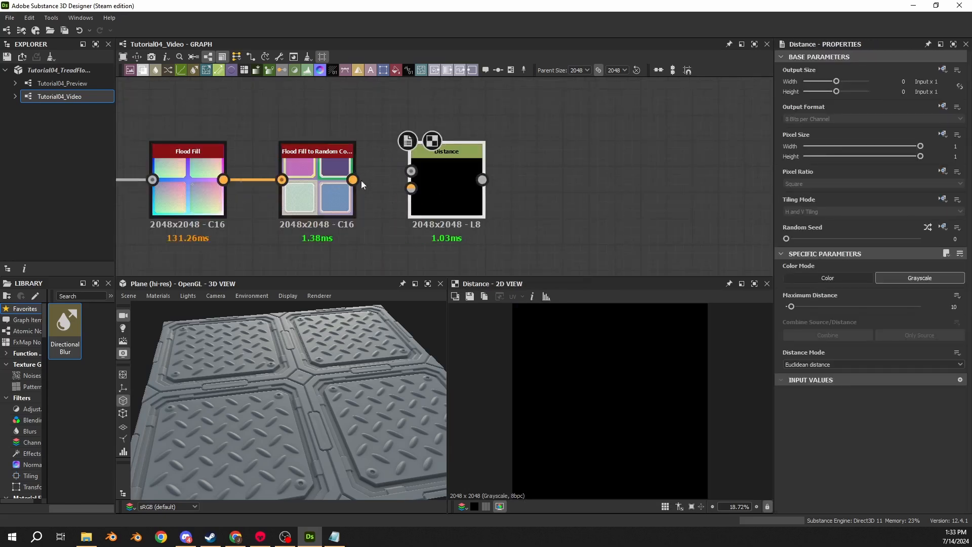
drag(353, 180, 411, 188)
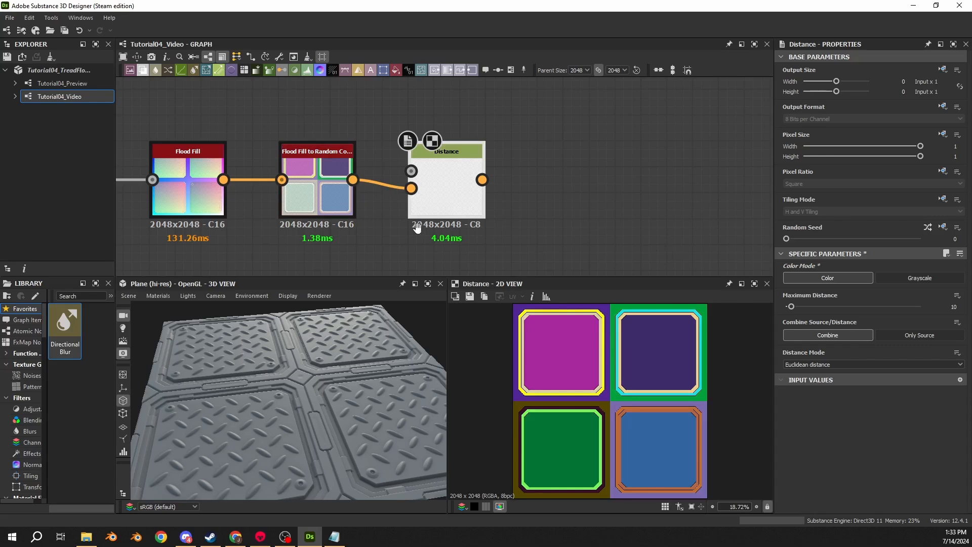
- Route the Edge Detect output through two dot nodes into the Distance node's mask input and preview the Distance output
middle_drag(417, 225, 611, 173)
scroll(607, 171, down, 3)
drag(437, 175, 485, 193)
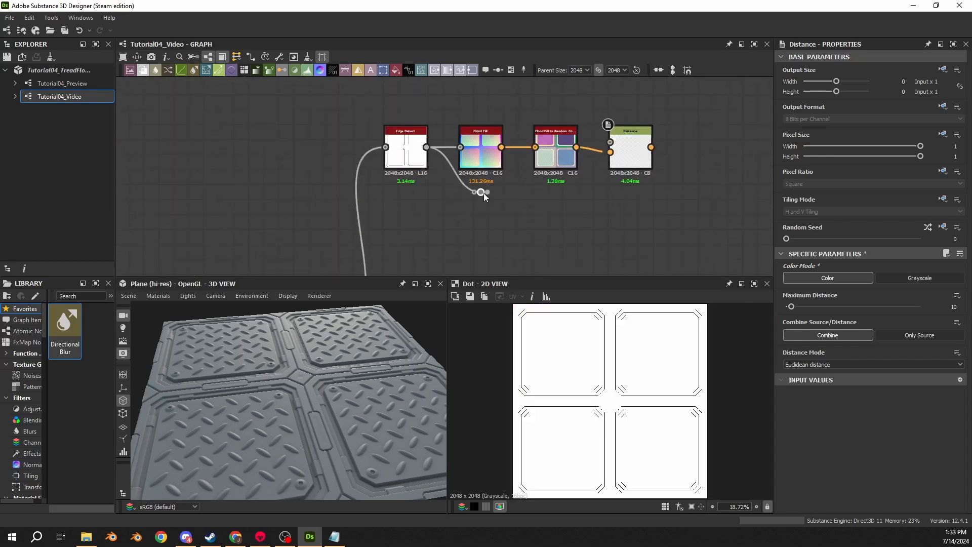
drag(558, 194, 632, 148)
double_click(633, 151)
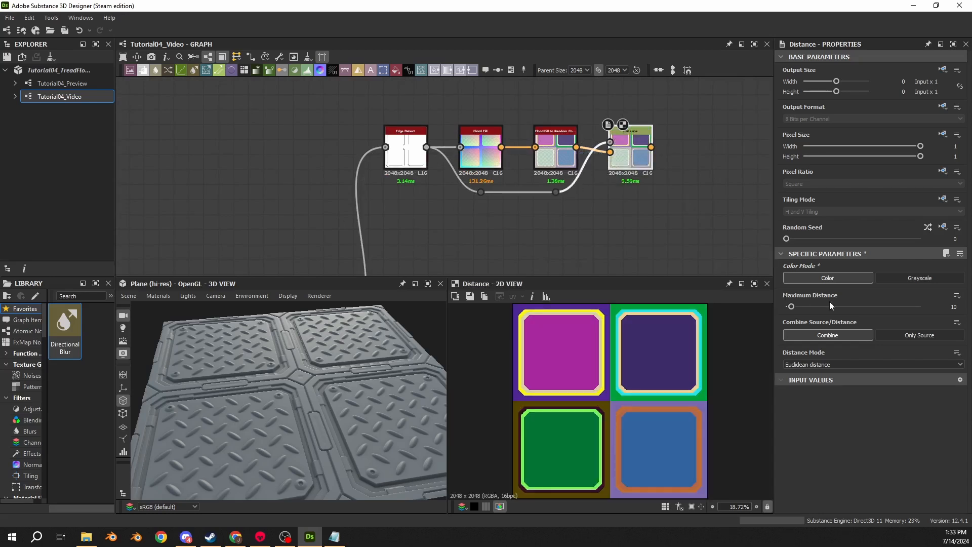
- Set the Distance node's Maximum Distance to 5000 and compare its panel edges up close with the random color output
double_click(954, 307)
text(5000)
key(Return)
scroll(572, 361, up, 8)
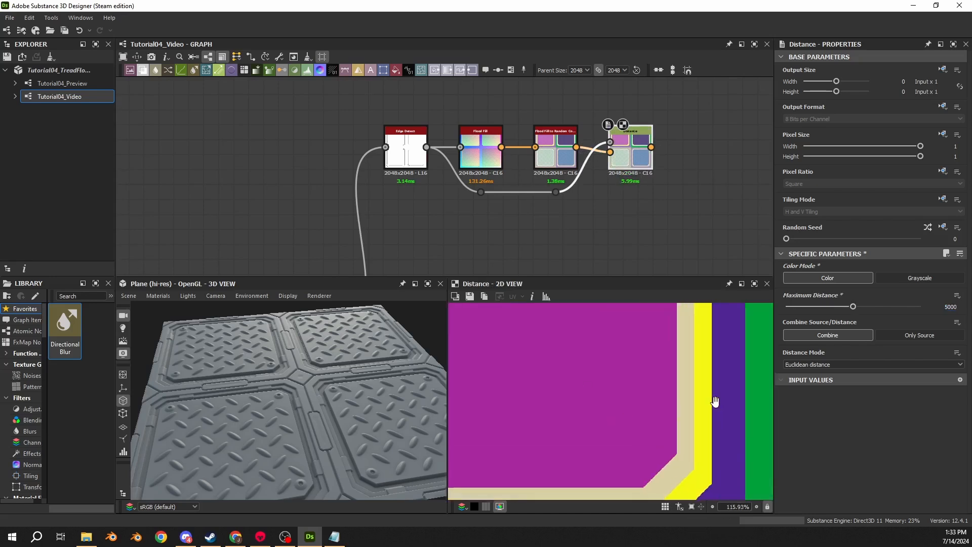
scroll(597, 391, up, 9)
middle_drag(715, 402, 609, 369)
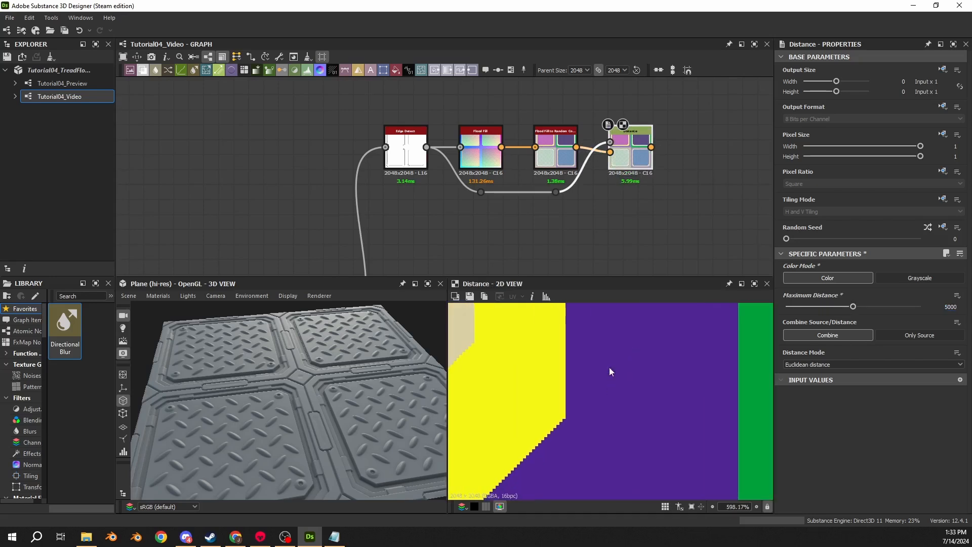
double_click(556, 152)
scroll(536, 413, up, 3)
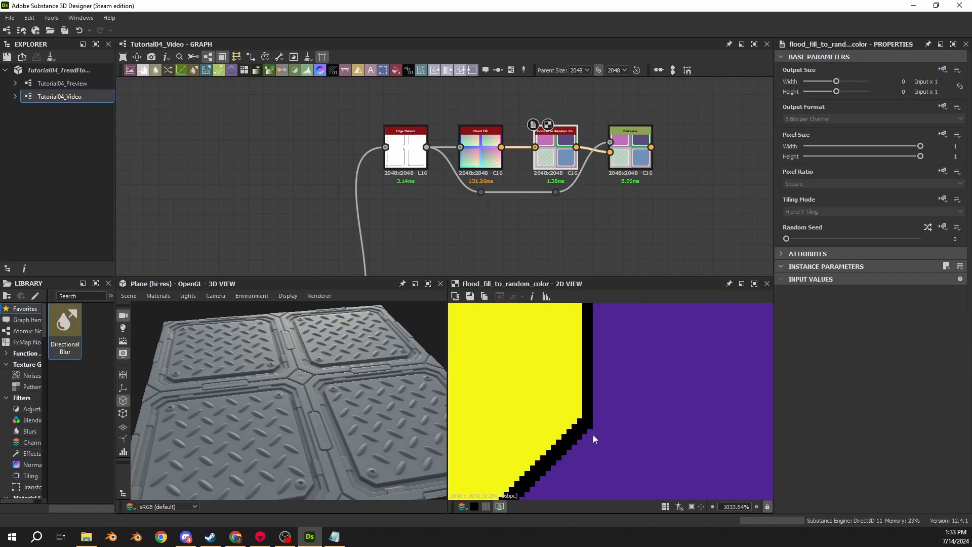
double_click(634, 163)
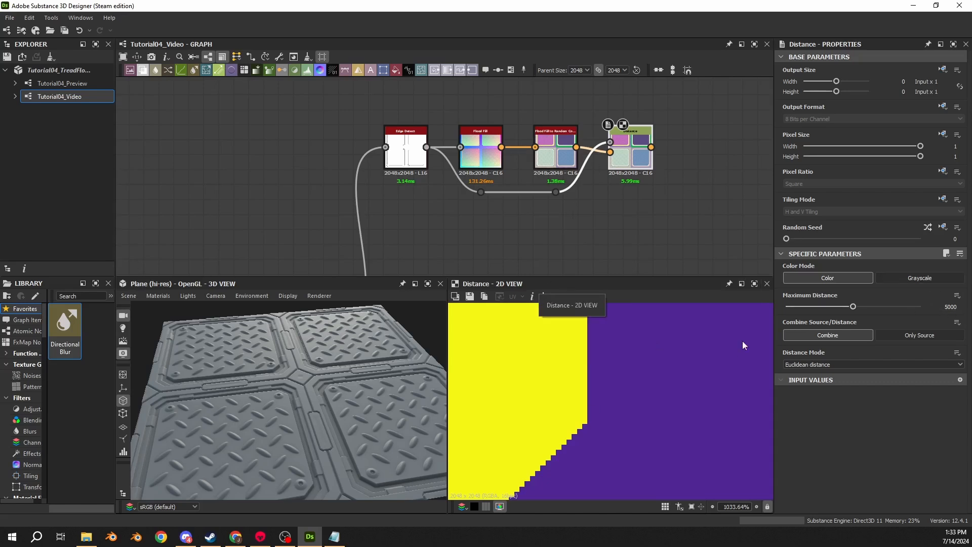
- Try very low Maximum Distance values and 10000 on the Distance node, and set it back to 5000
drag(854, 306, 786, 307)
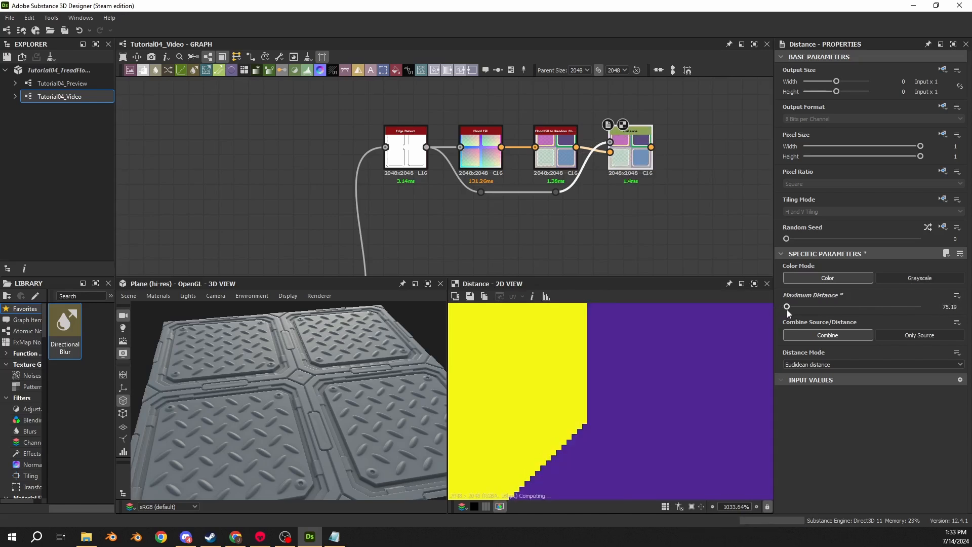
drag(788, 313, 945, 311)
click(946, 309)
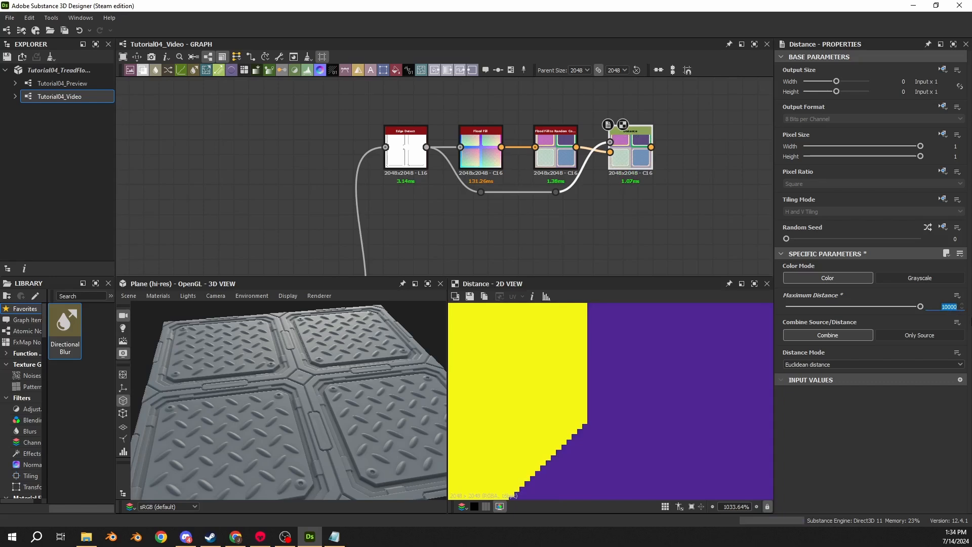
text(500)
key(Return)
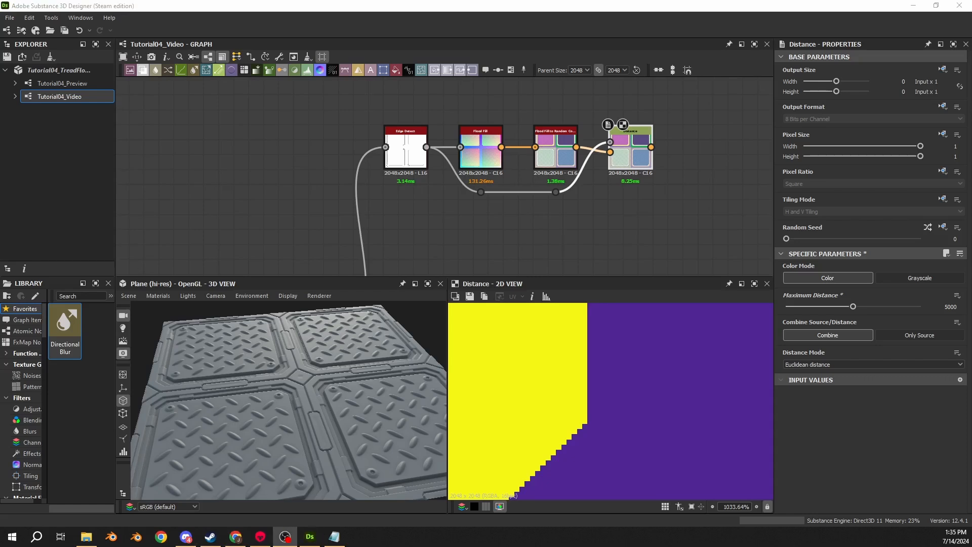
- Lower the two dots beneath the mask chain and extend the Edge Detect wire to a third dot beyond the Distance node
click(437, 173)
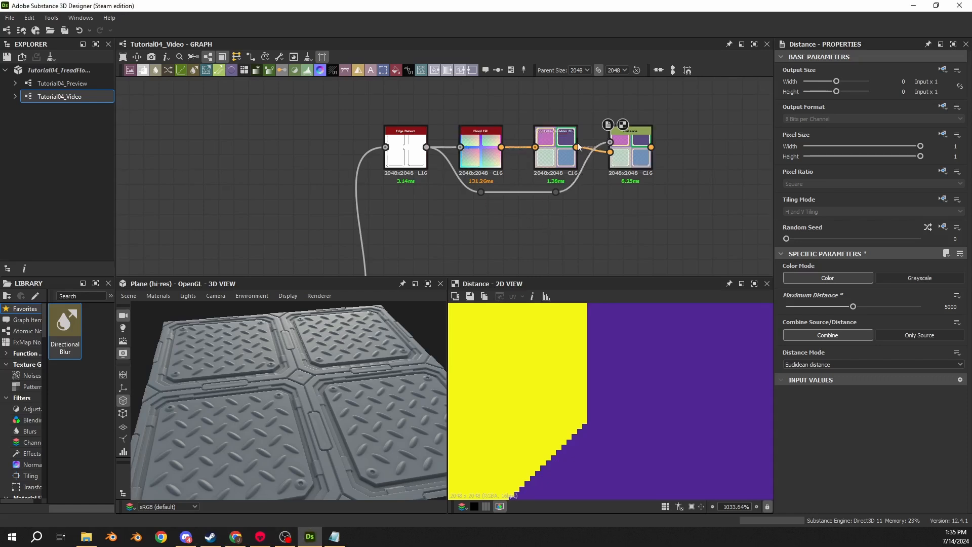
middle_drag(577, 185, 524, 150)
drag(554, 150, 423, 162)
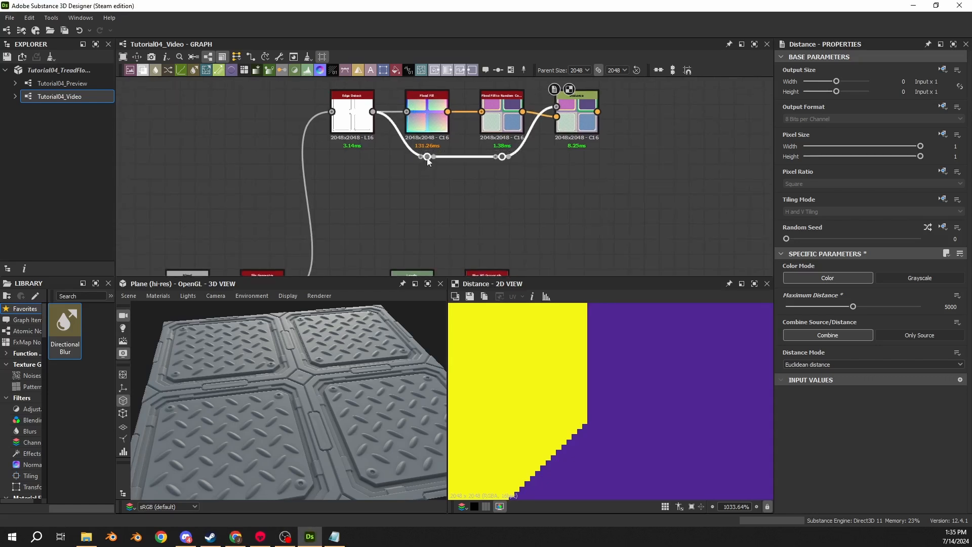
click(435, 211)
middle_drag(402, 239, 402, 199)
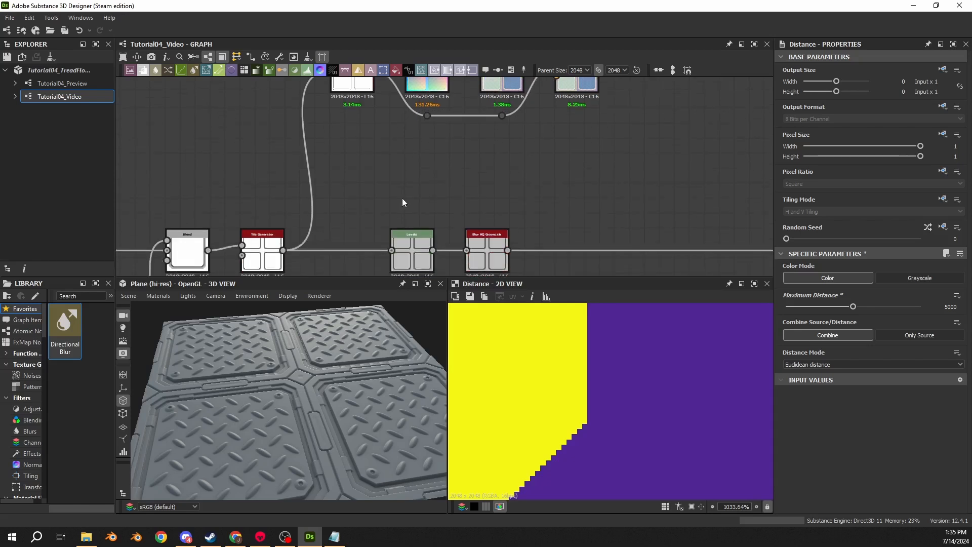
drag(402, 199, 486, 253)
middle_drag(428, 187, 445, 200)
scroll(445, 199, down, 1)
click(445, 199)
drag(319, 96, 561, 131)
drag(388, 112, 375, 111)
click(385, 129)
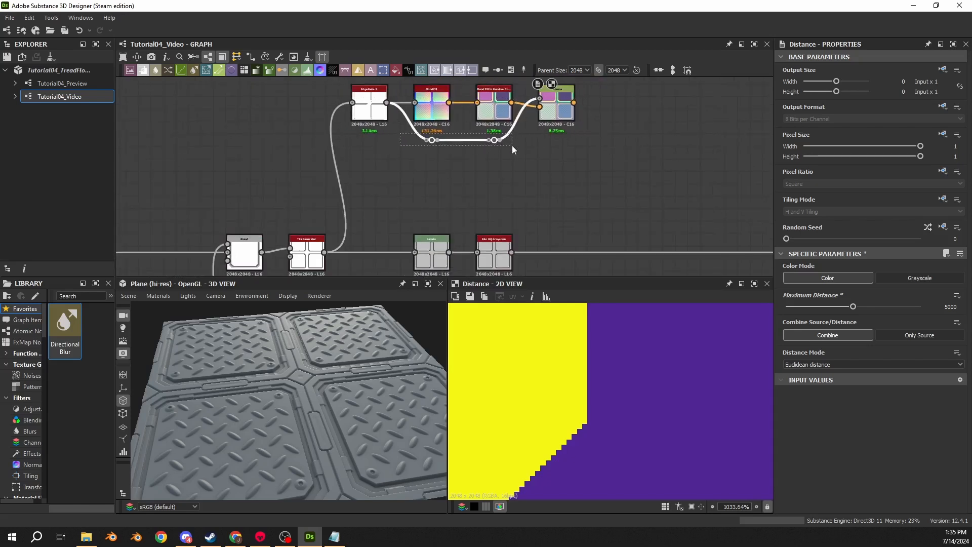
scroll(512, 147, up, 1)
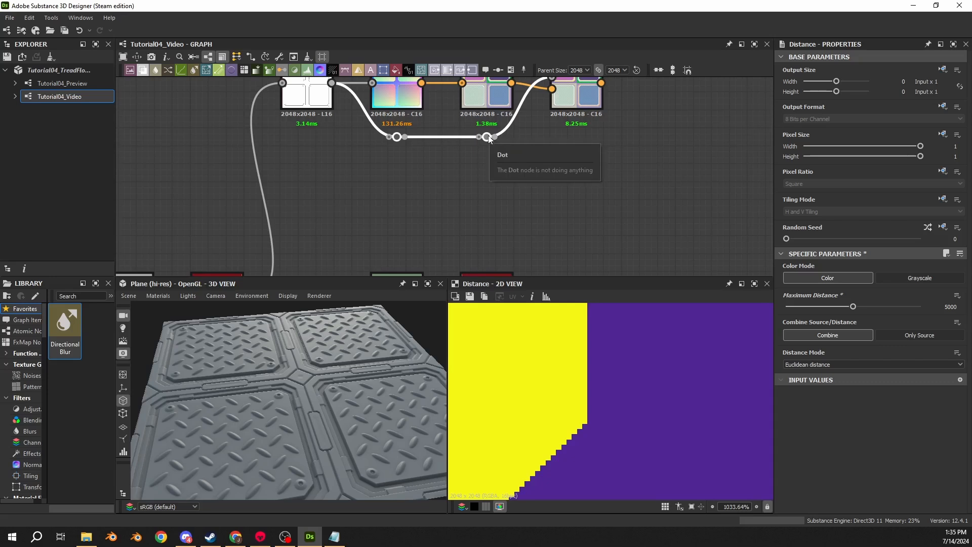
drag(489, 138, 712, 172)
- Preview the Edge Detect output that feeds the dot wire and inspect its panel outlines
click(314, 106)
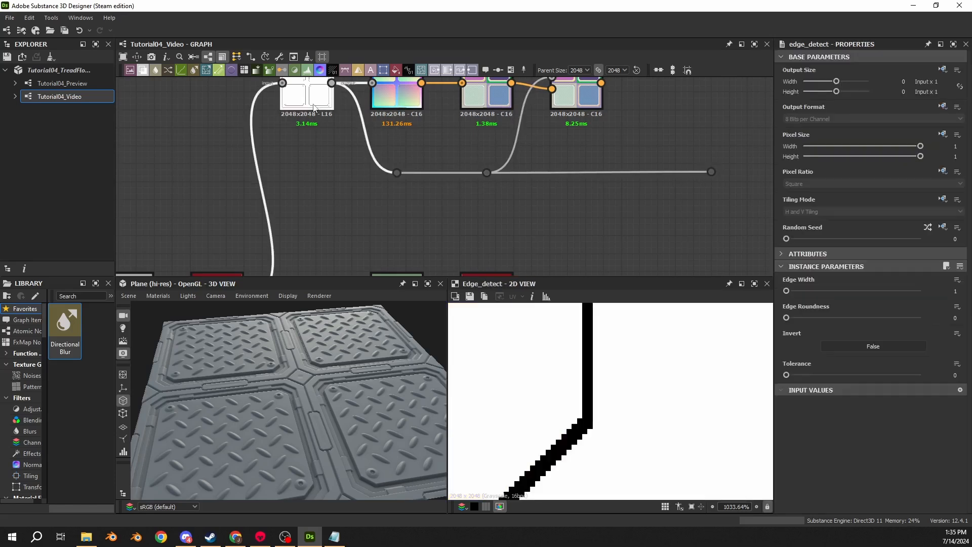
scroll(606, 365, down, 10)
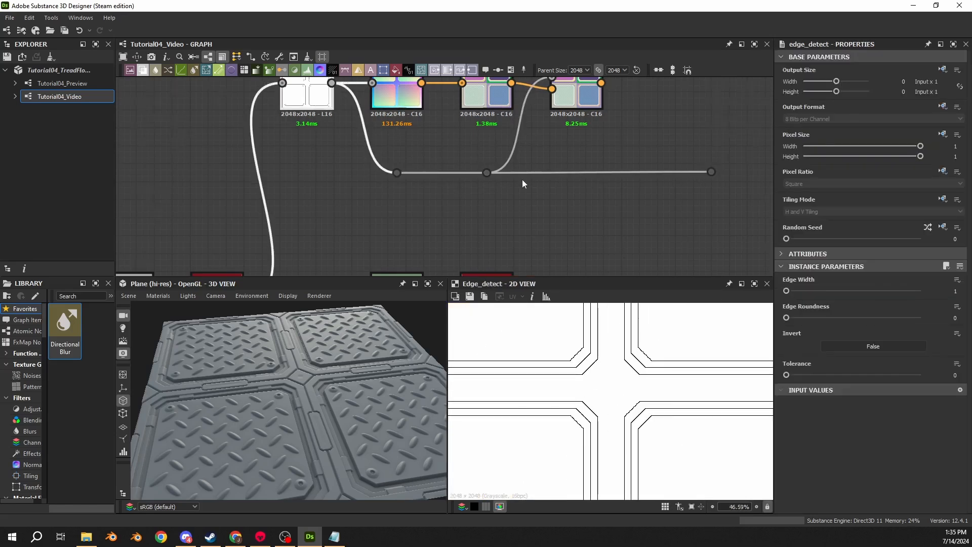
scroll(524, 180, down, 2)
scroll(625, 156, down, 3)
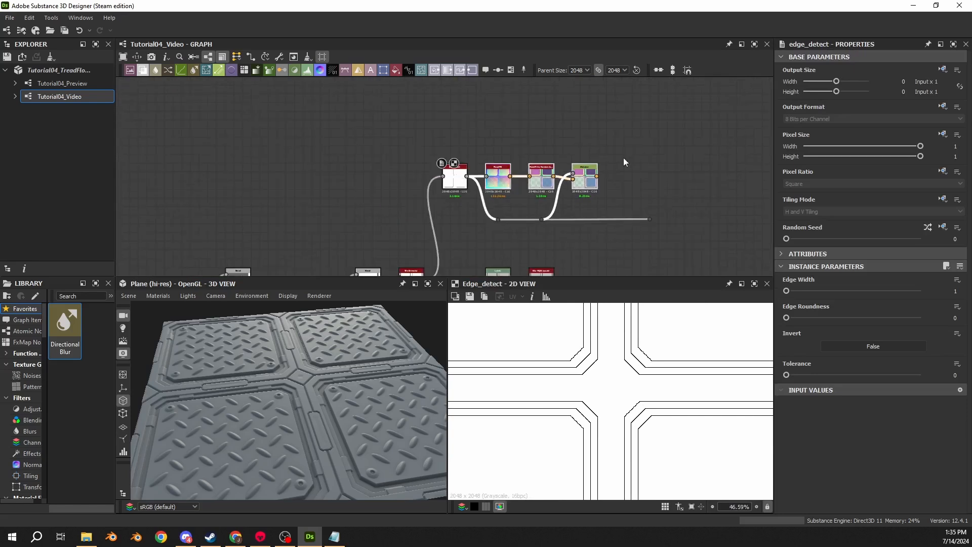
- Move the whole mask chain, from Edge Detect to Distance with its dots, well above the main height graph
drag(688, 128, 390, 223)
scroll(487, 137, down, 5)
middle_drag(488, 137, 404, 215)
scroll(403, 216, up, 3)
drag(413, 240, 416, 96)
scroll(432, 206, down, 6)
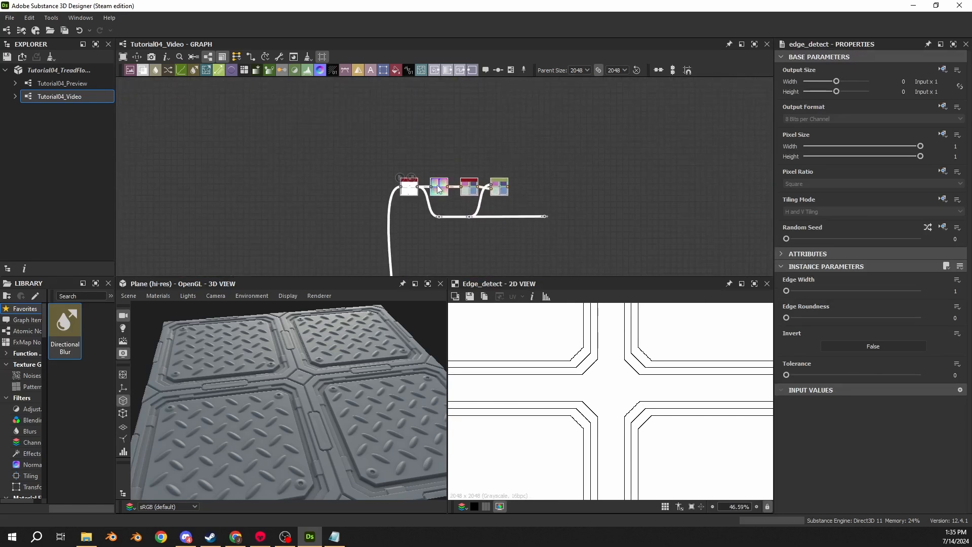
scroll(533, 244, down, 1)
middle_drag(532, 244, 367, 172)
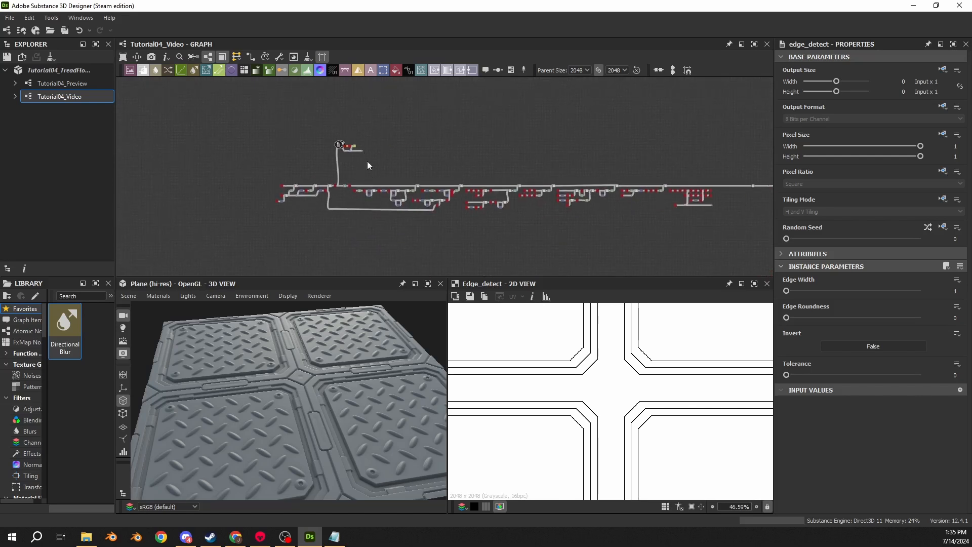
scroll(365, 149, up, 4)
drag(424, 124, 247, 169)
middle_drag(287, 141, 397, 194)
scroll(397, 194, up, 3)
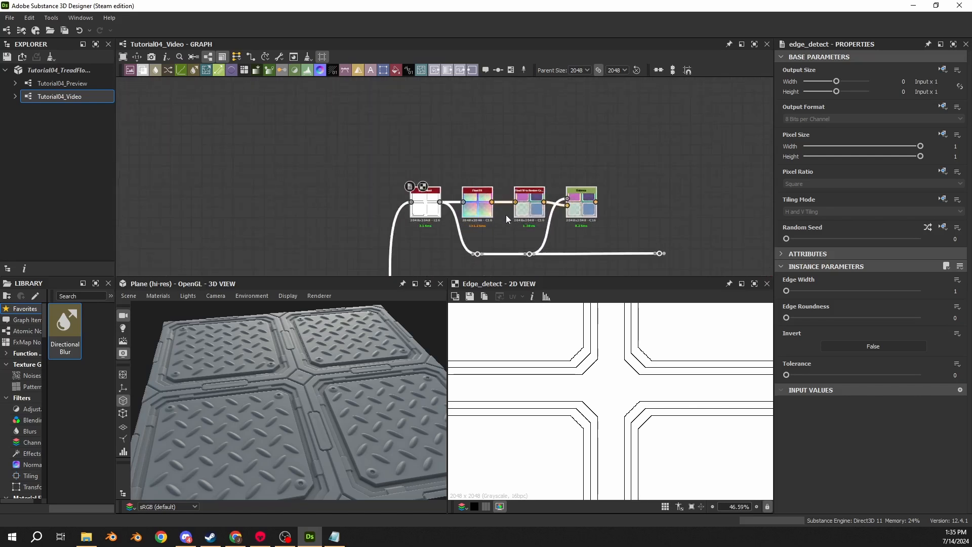
middle_drag(506, 215, 479, 147)
click(627, 151)
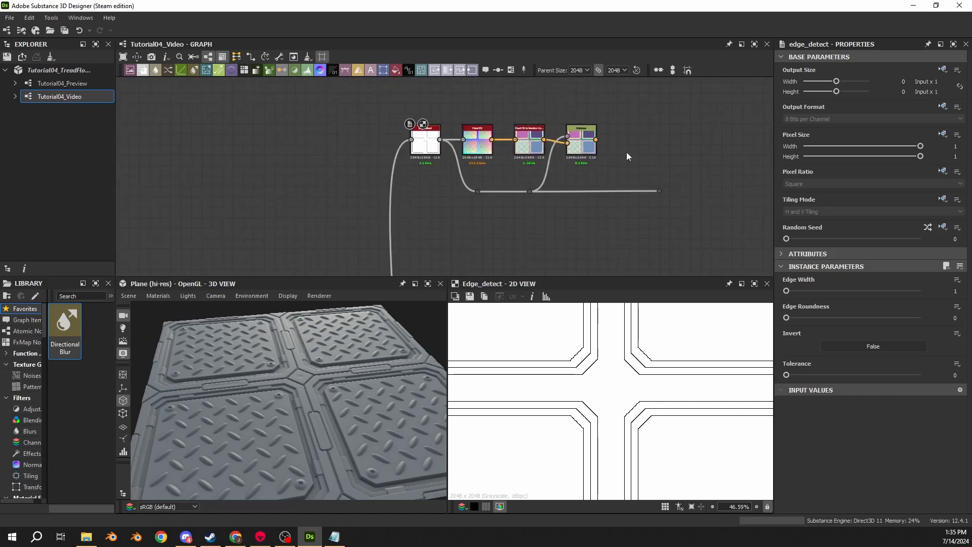
- Move the end dot of the Edge Detect wire much farther along, leaving a long free run above the main graph
middle_drag(628, 151, 585, 179)
drag(598, 150, 426, 157)
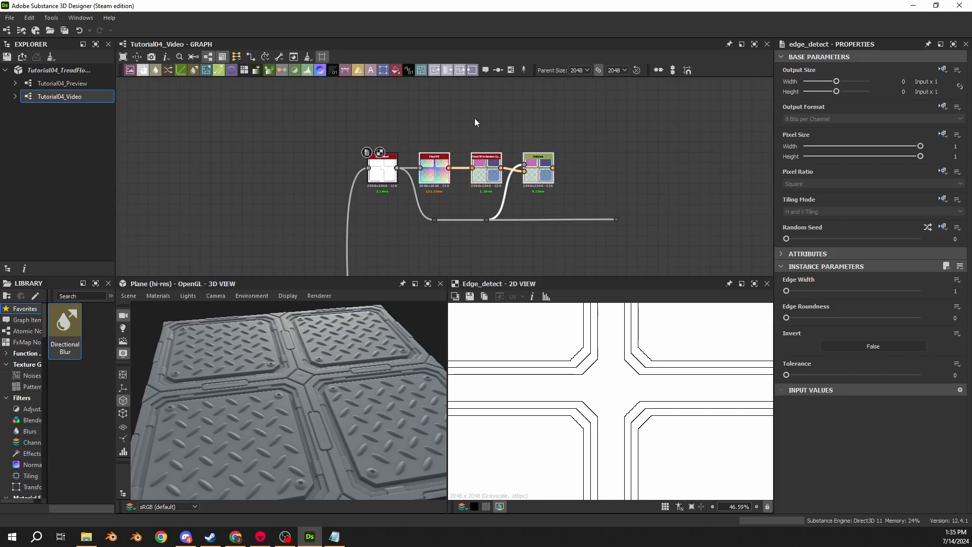
middle_drag(381, 193, 340, 152)
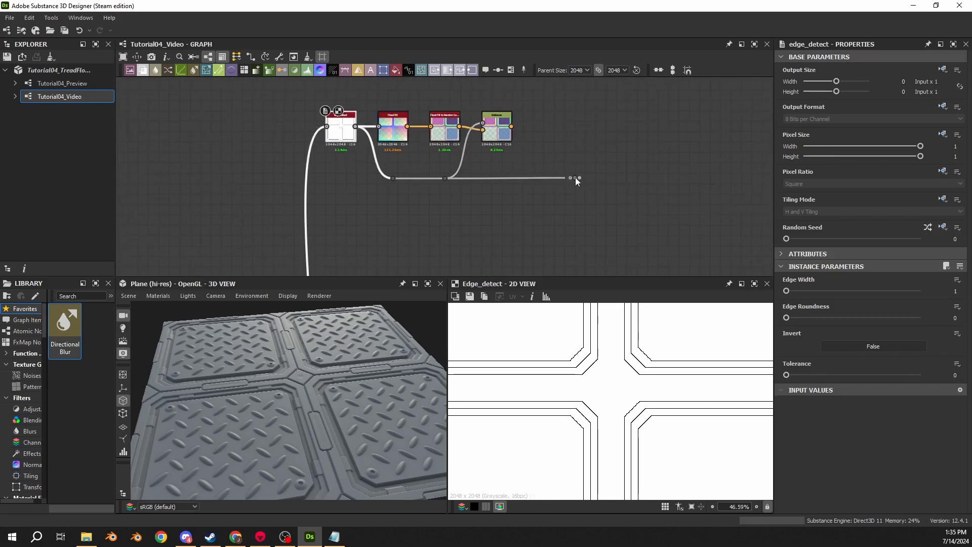
scroll(628, 180, down, 5)
drag(575, 178, 339, 173)
middle_drag(658, 184, 247, 161)
drag(338, 173, 394, 159)
middle_drag(321, 179, 402, 134)
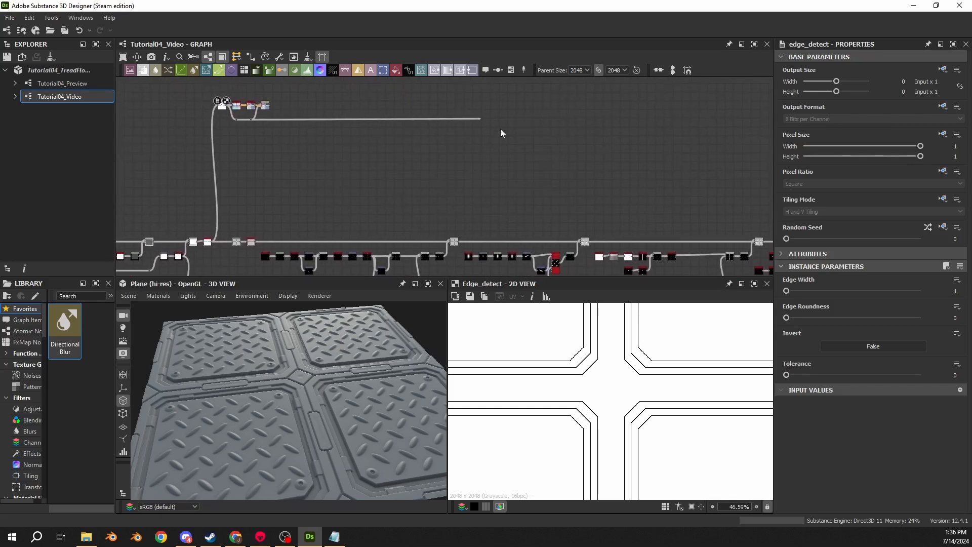
click(480, 119)
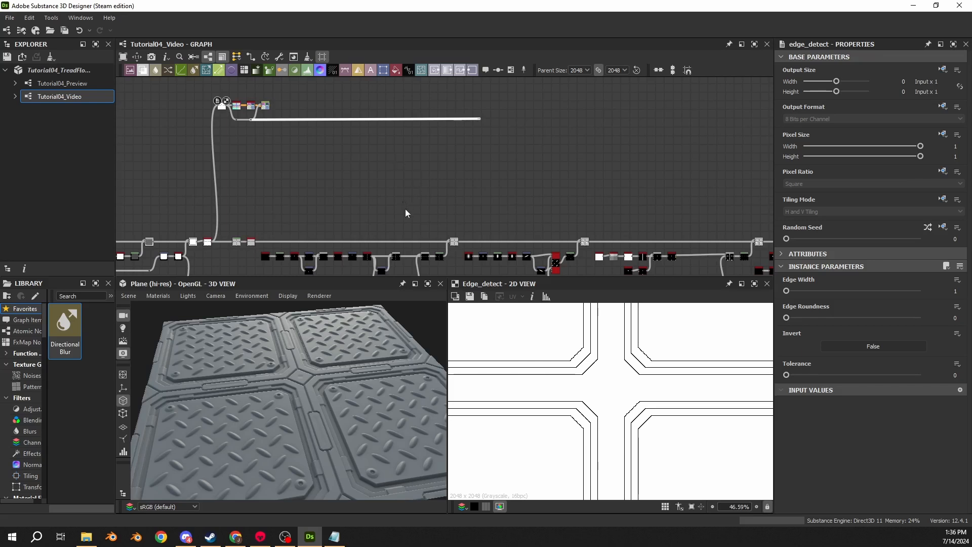
- Preview the Max (Lighten) Blend in the main height chain and the Add (Linear Dodge) Blend that supplies its small plates
double_click(455, 242)
scroll(548, 380, up, 8)
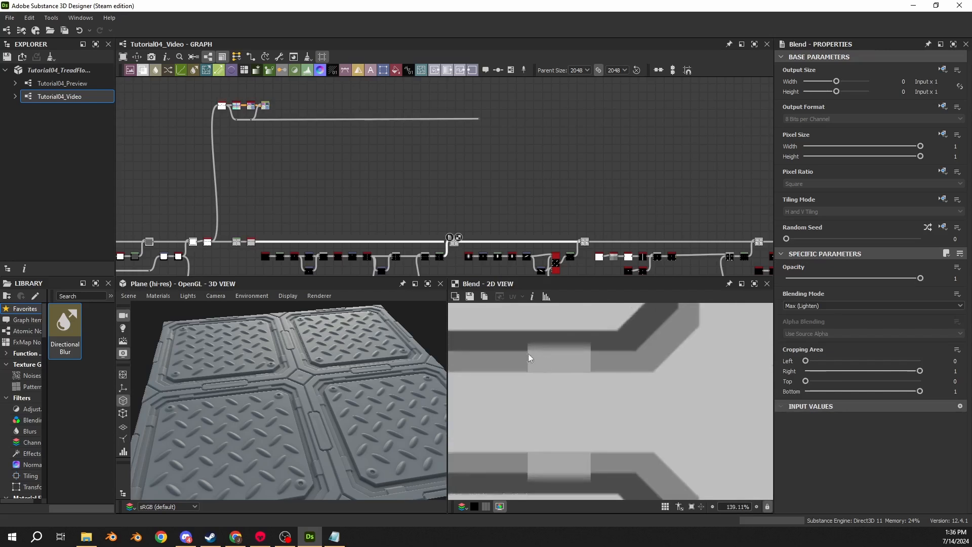
scroll(541, 354, up, 1)
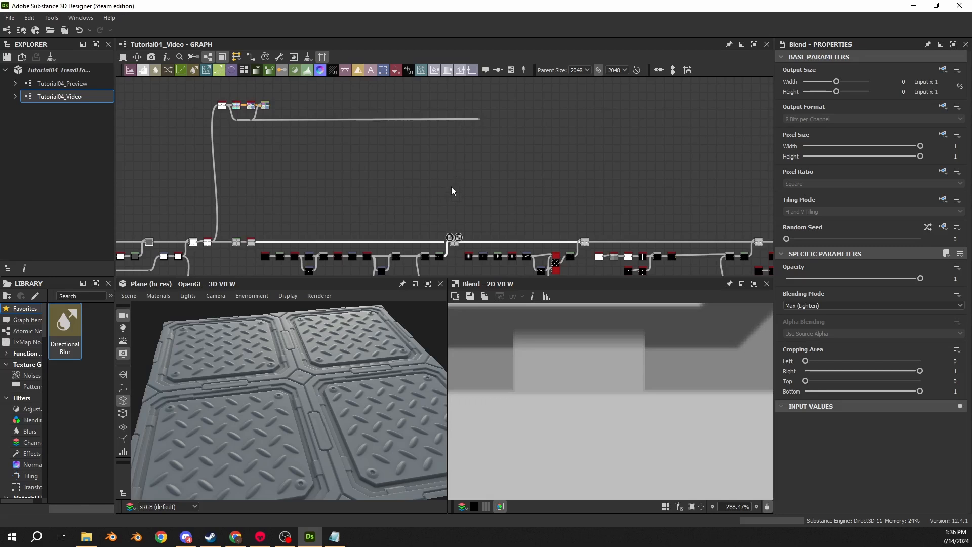
scroll(451, 186, up, 5)
scroll(399, 226, up, 3)
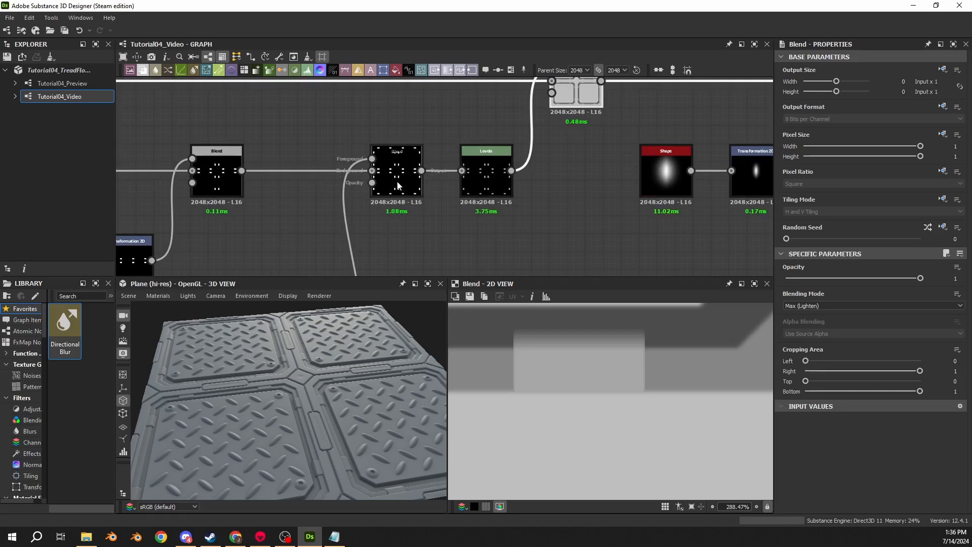
double_click(380, 183)
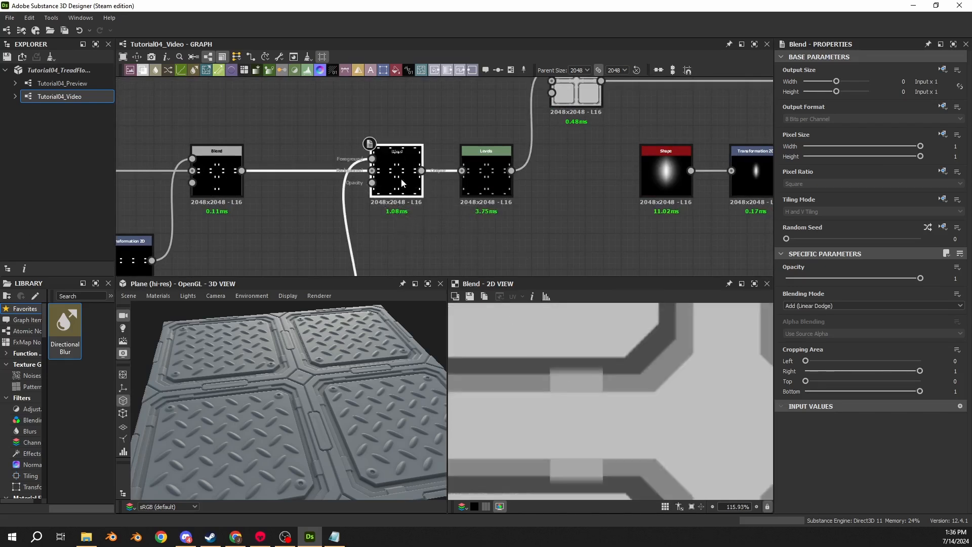
double_click(401, 186)
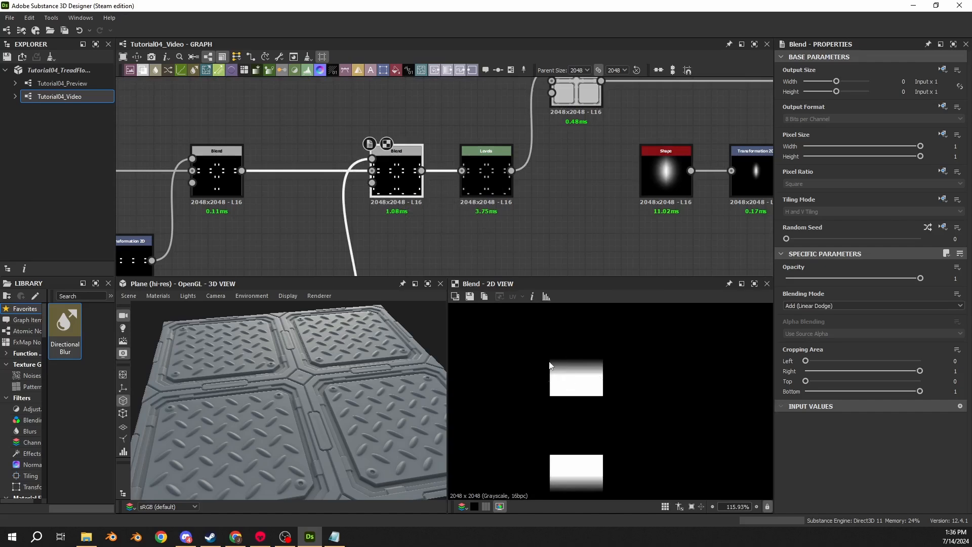
- Branch a Histogram Scan node off the Add (Linear Dodge) Blend of the small plates, placing it just under the Edge Detect wire
click(421, 171)
scroll(455, 110, down, 4)
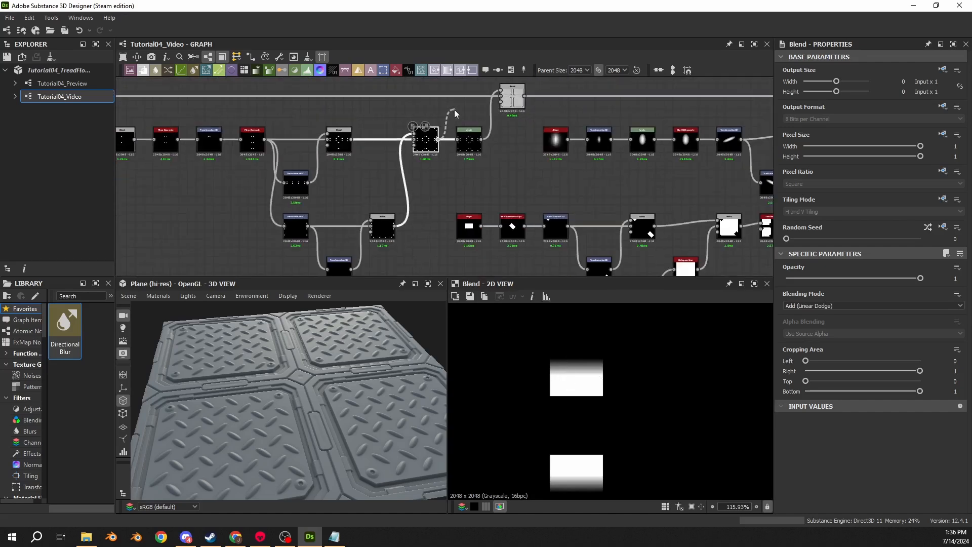
middle_drag(455, 109, 470, 253)
scroll(465, 197, down, 3)
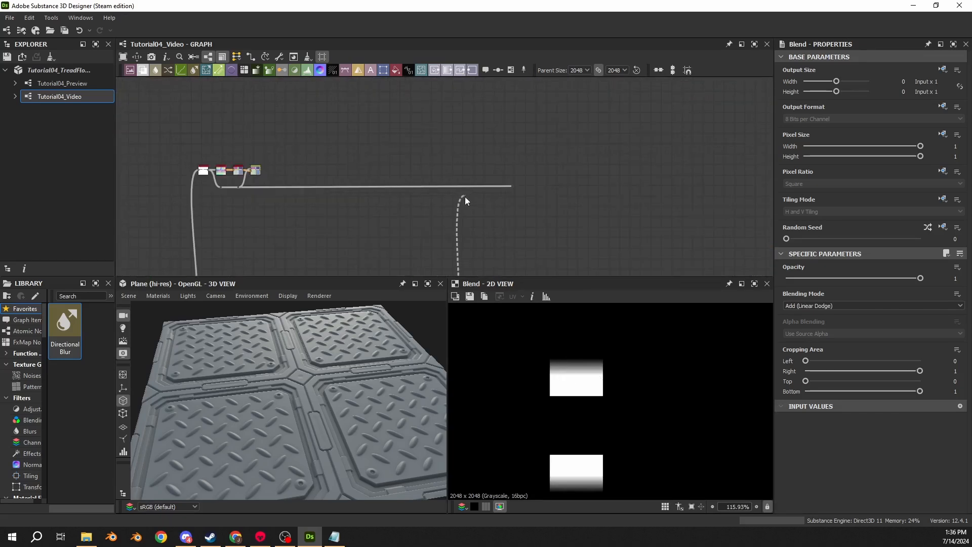
click(465, 198)
text(scan)
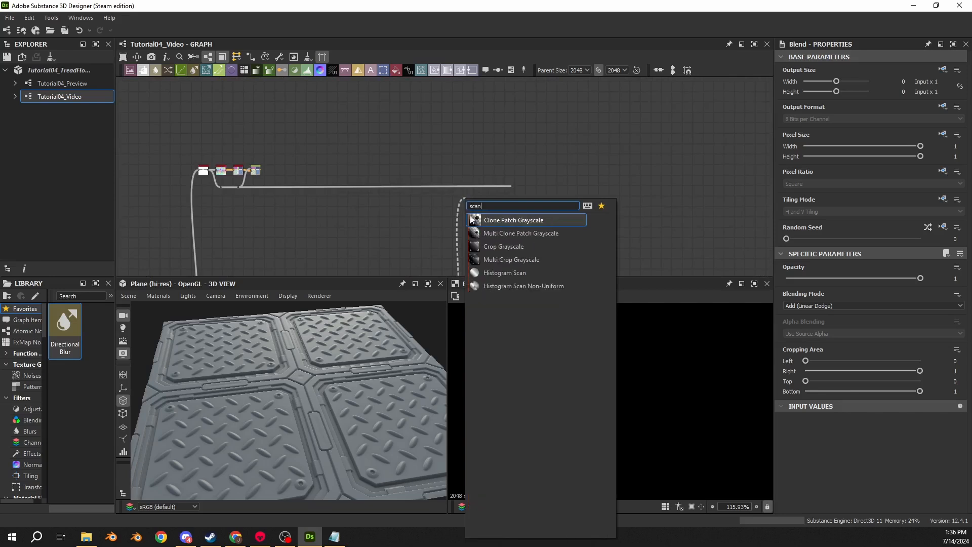
click(490, 274)
scroll(470, 207, up, 3)
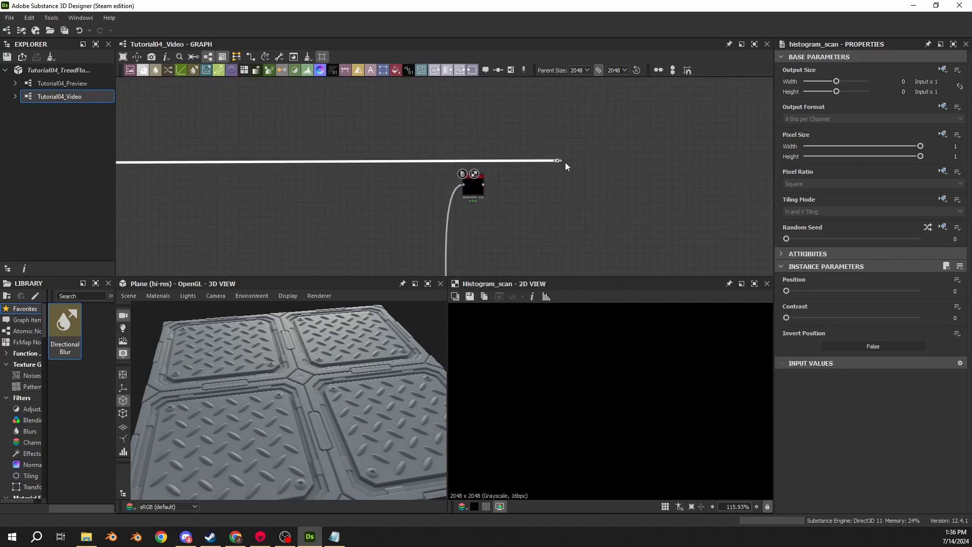
- Move the Edge Detect wire's end dot farther along and insert a Blend node on the wire, just past the Histogram Scan
drag(557, 161, 623, 161)
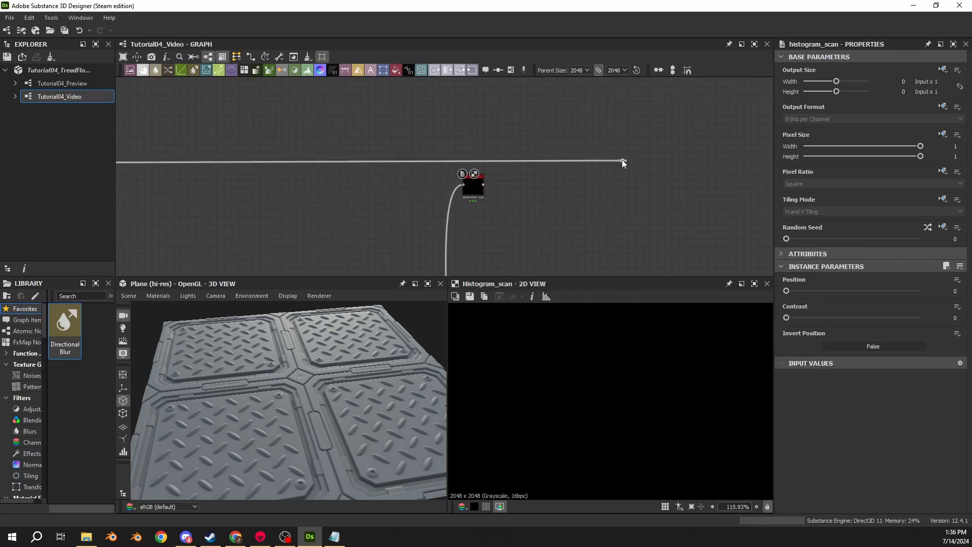
key(space)
text(blend)
key(Return)
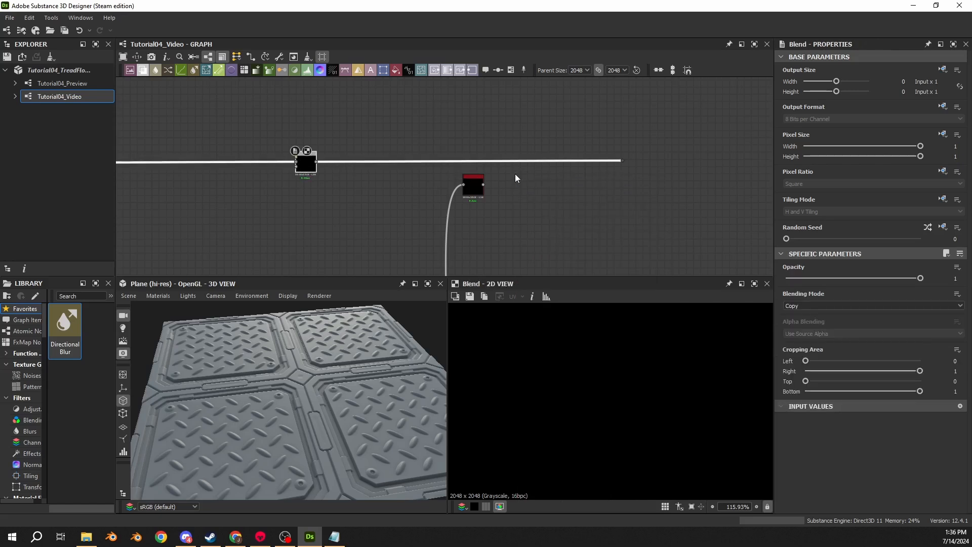
drag(304, 170, 519, 168)
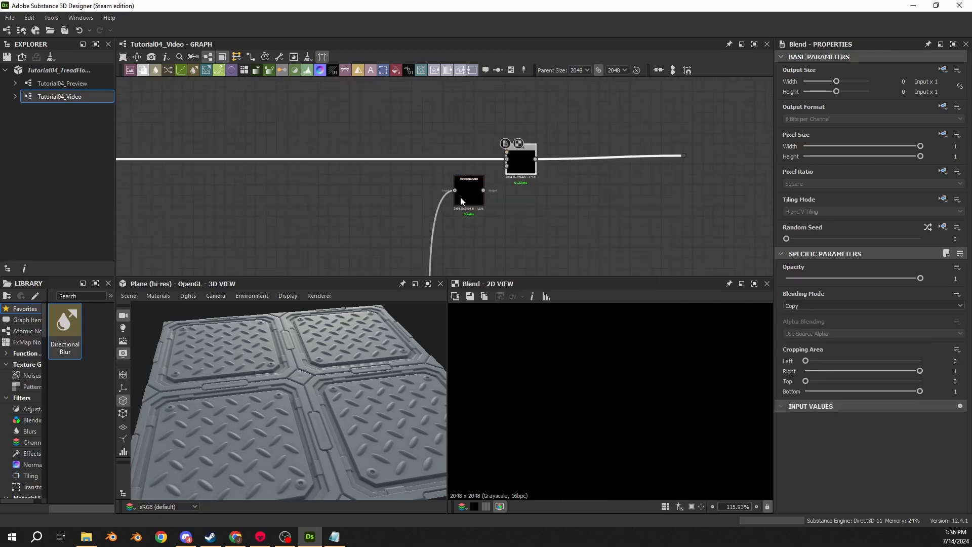
- Connect the Histogram Scan output to the foreground of the Blend on the Edge Detect wire
drag(460, 197, 507, 152)
click(479, 207)
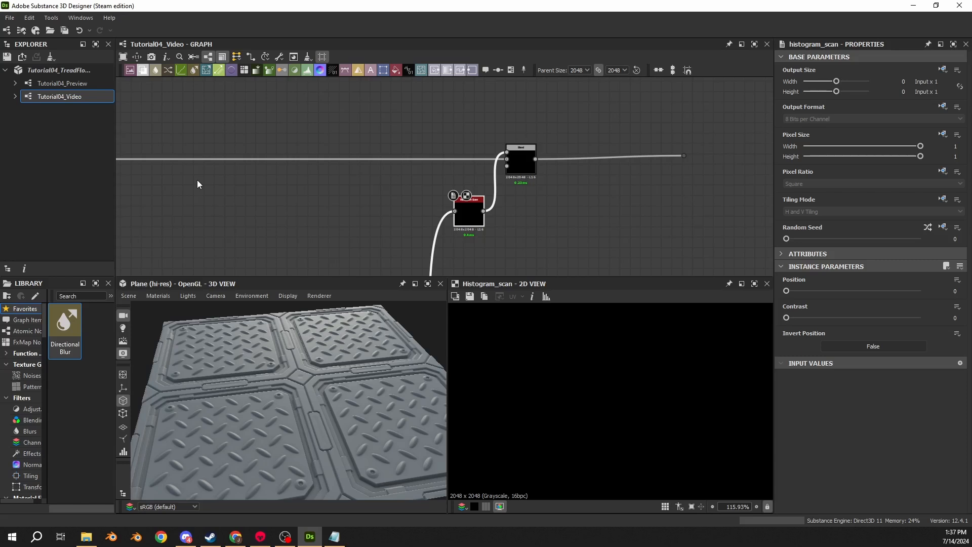
key(ctrl+z)
key(ctrl+y)
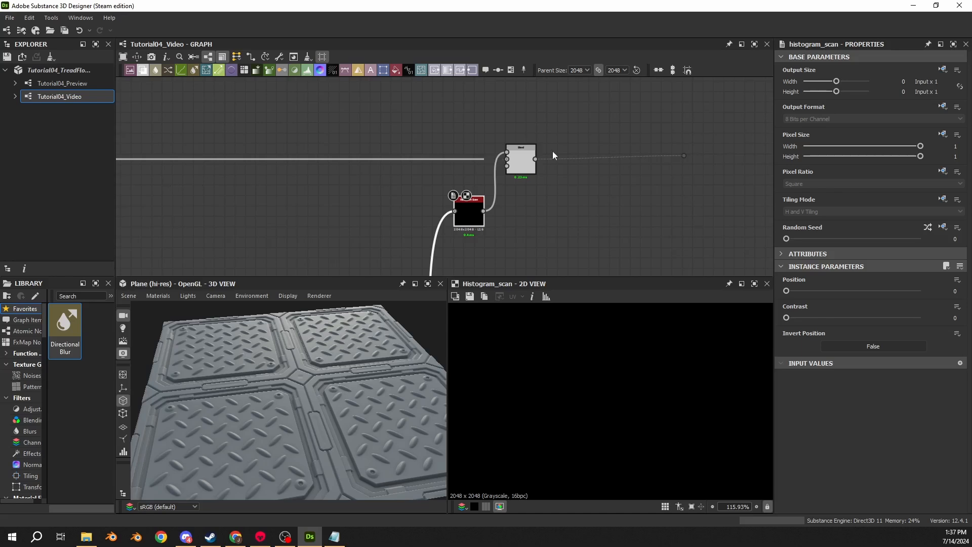
- Set the Histogram Scan's Position to 0.5685 and Contrast to 1, and compare its output with its input
mouse_move(462, 215)
mouse_down()
mouse_move(457, 160)
mouse_move(463, 220)
mouse_up()
click(955, 292)
key(BackSpace)
text(0.5685)
key(Tab)
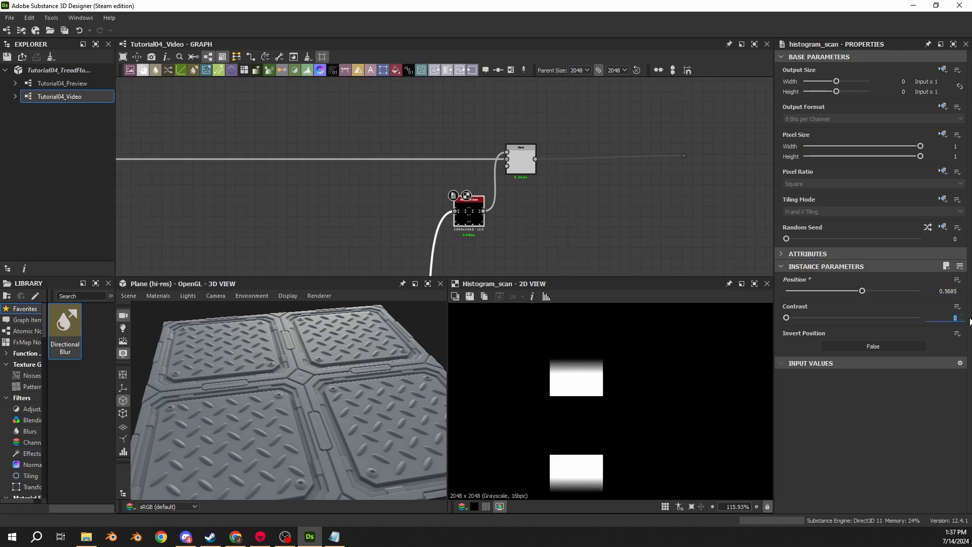
text(1)
key(Return)
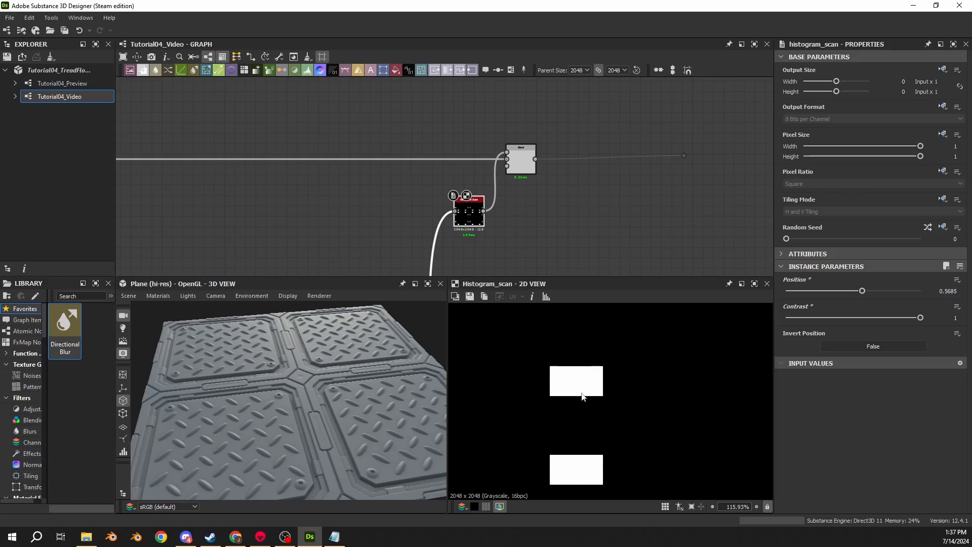
double_click(454, 213)
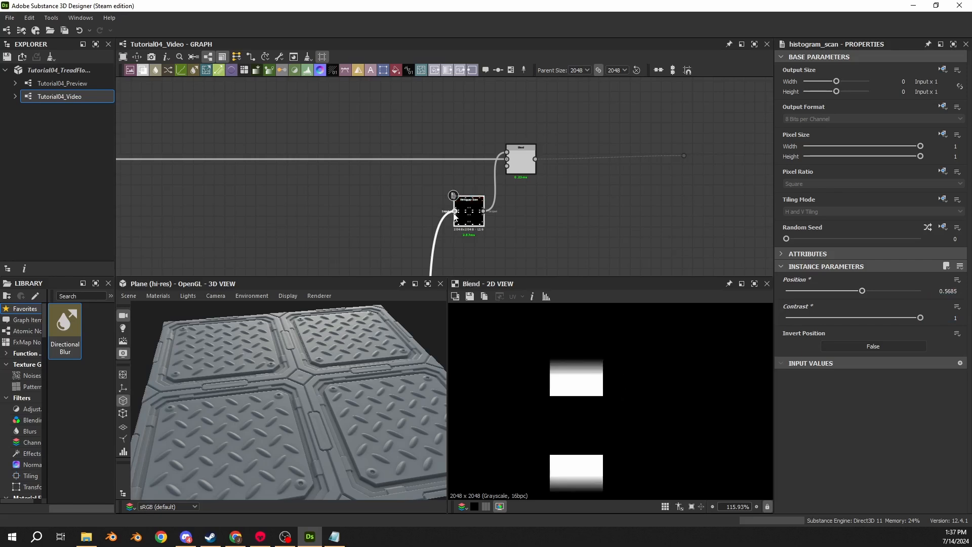
double_click(476, 218)
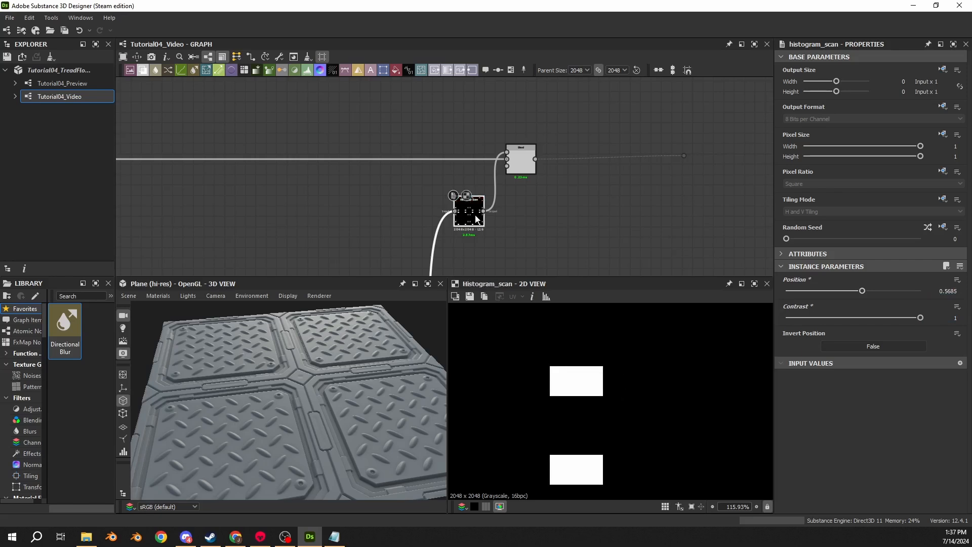
- Set the Blend on the Edge Detect wire to Subtract mode and preview the Histogram Scan mask that feeds it
double_click(527, 161)
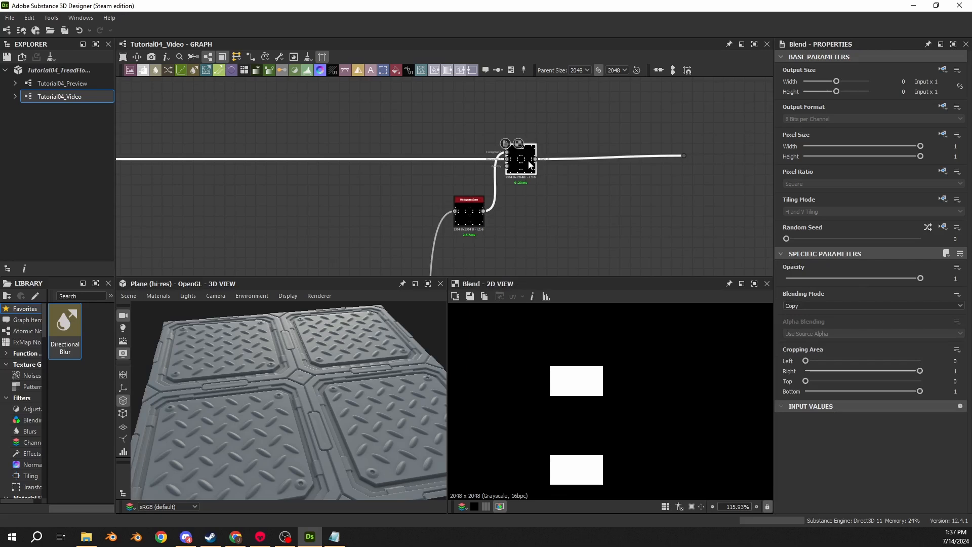
click(798, 307)
click(798, 313)
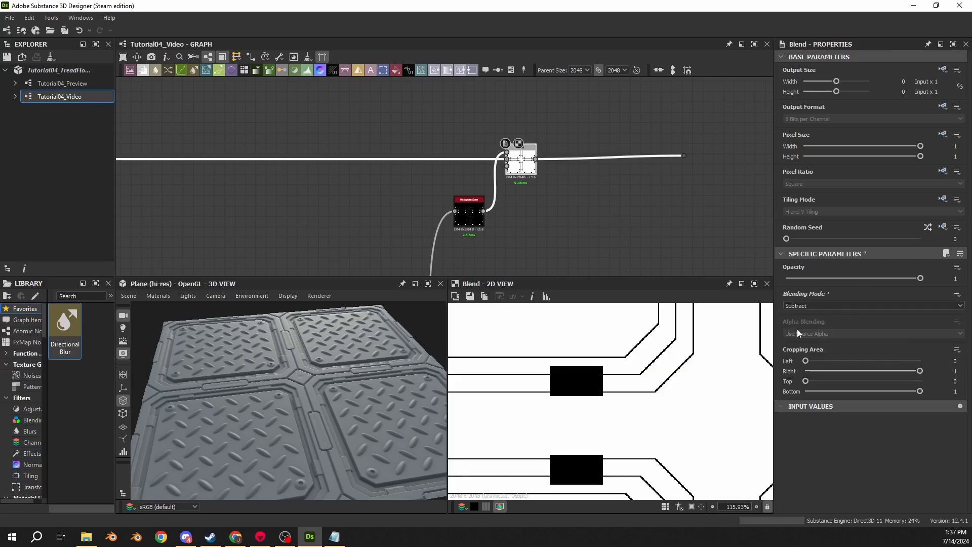
scroll(518, 221, down, 5)
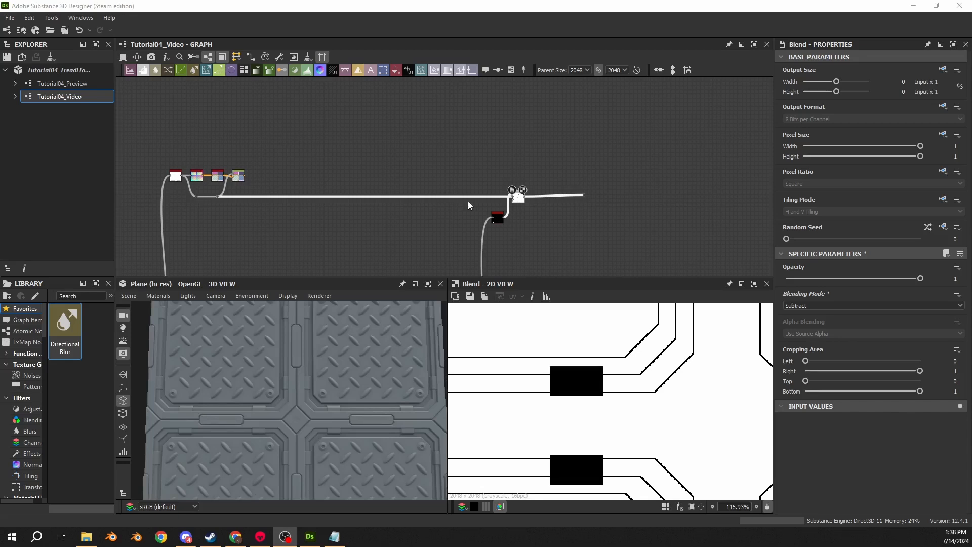
scroll(497, 245, up, 2)
click(499, 212)
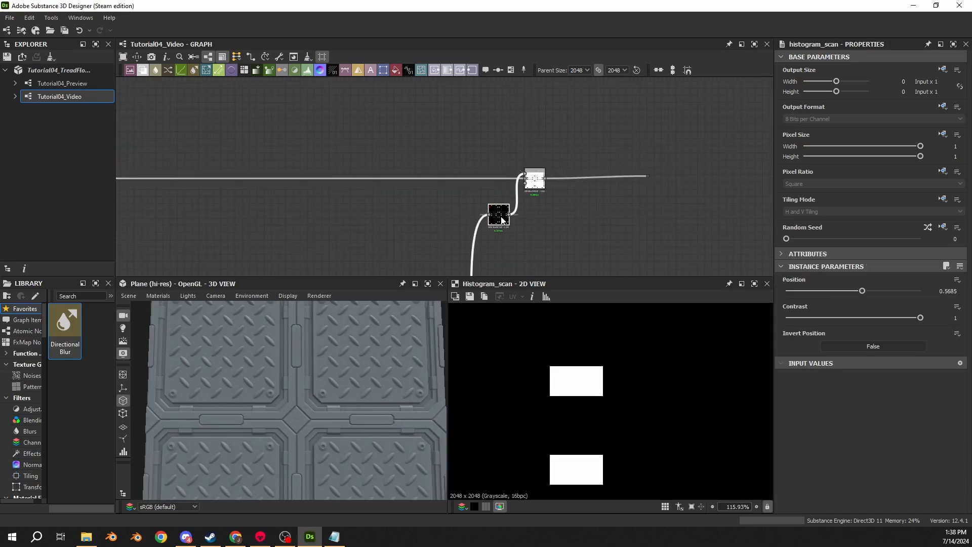
- Branch a new Blend node off the Blend that cuts the corners of the white square Shape at the graph's start
scroll(499, 214, down, 3)
middle_drag(449, 242, 575, 91)
middle_drag(314, 223, 518, 197)
scroll(456, 196, up, 4)
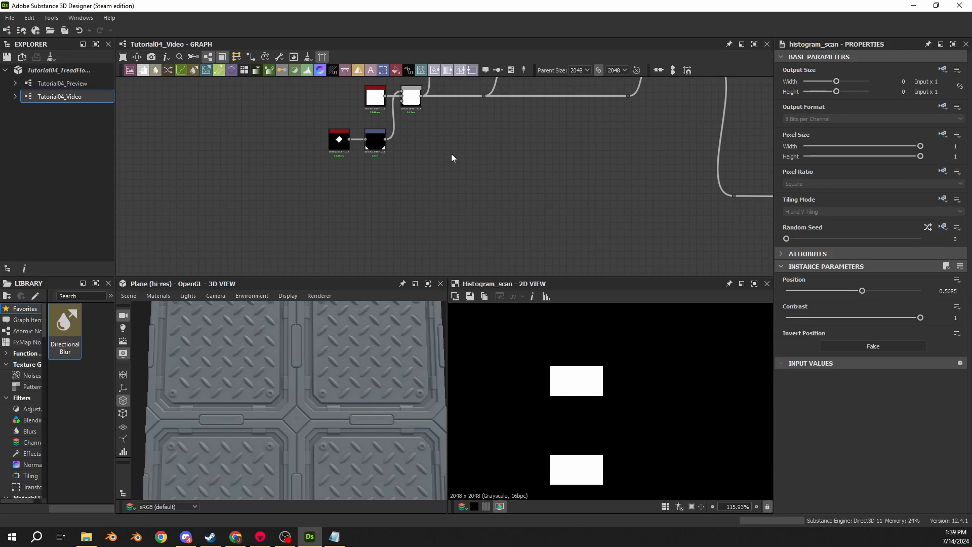
middle_drag(414, 157, 351, 197)
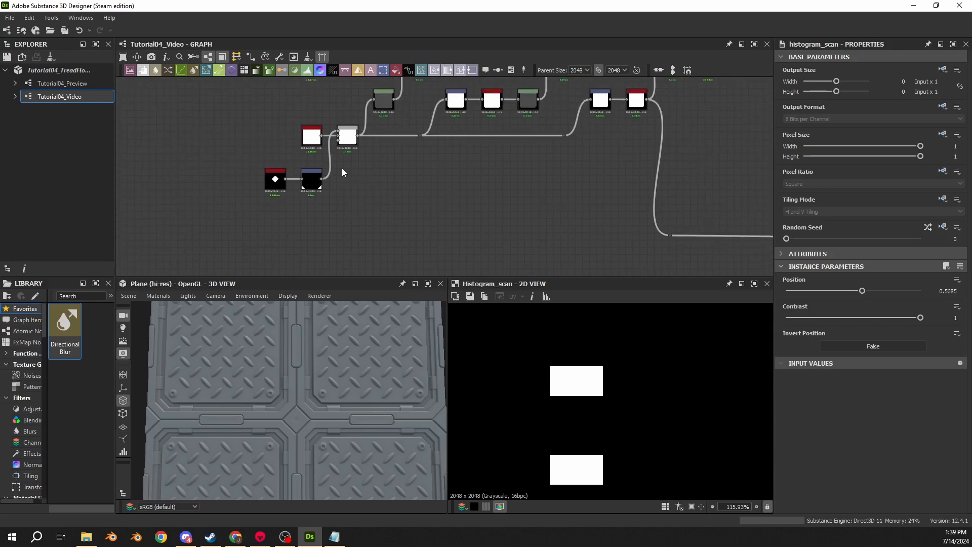
scroll(345, 123, up, 5)
middle_drag(378, 184, 335, 129)
scroll(335, 128, down, 3)
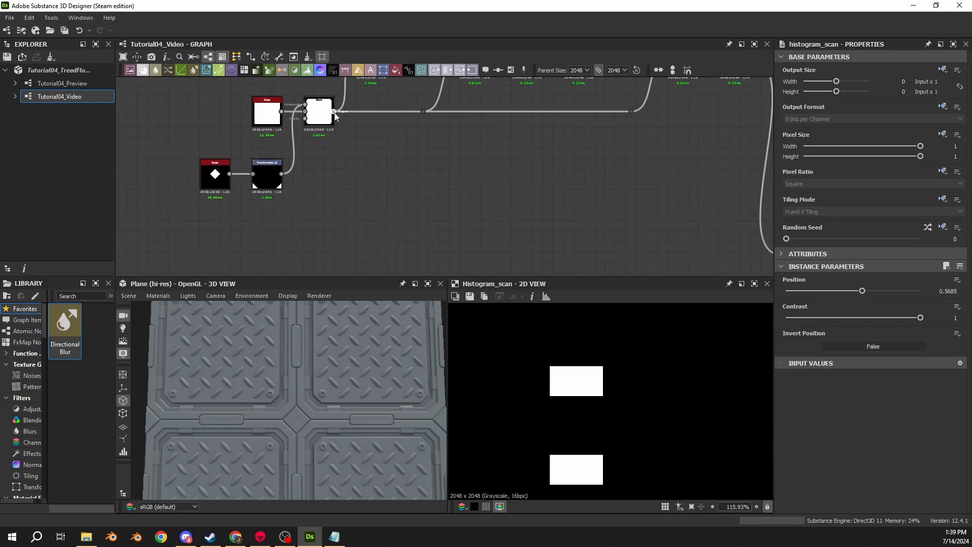
drag(334, 112, 369, 173)
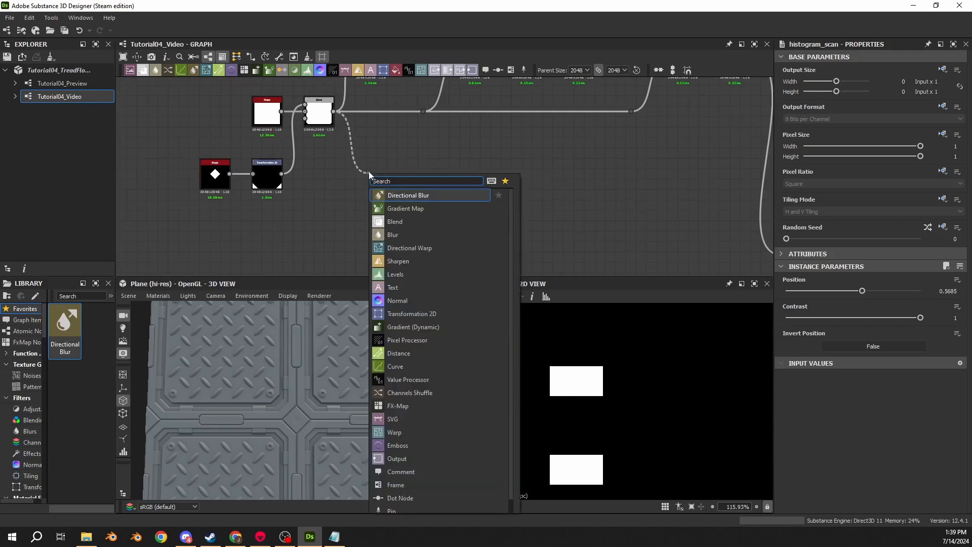
text(blend)
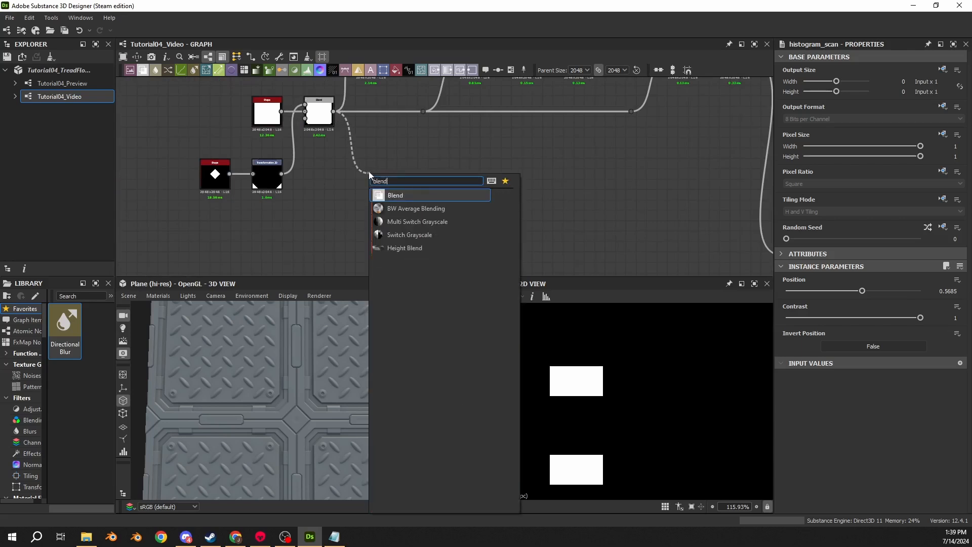
key(Return)
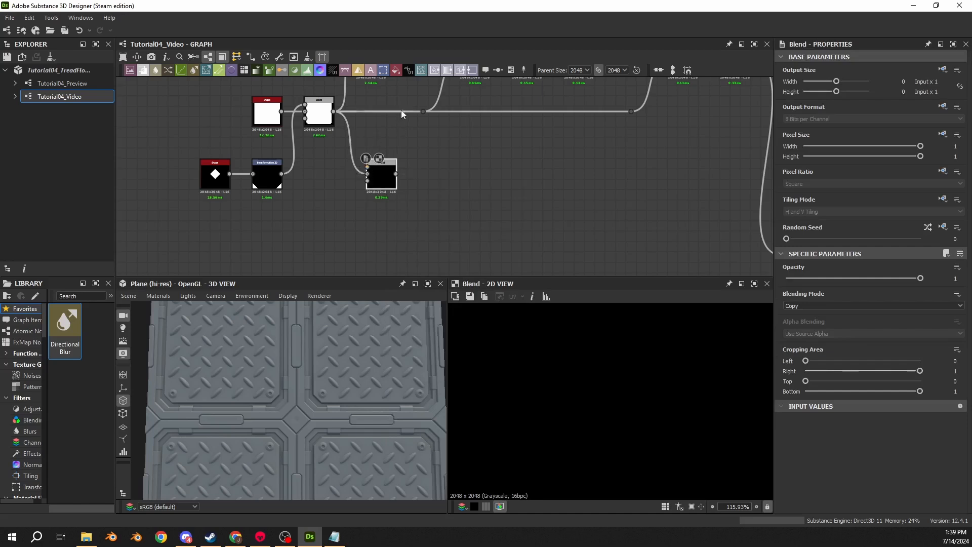
- Connect the white source node at the head of the main height chain to the new Blend's background
middle_drag(401, 110, 375, 189)
scroll(309, 154, down, 1)
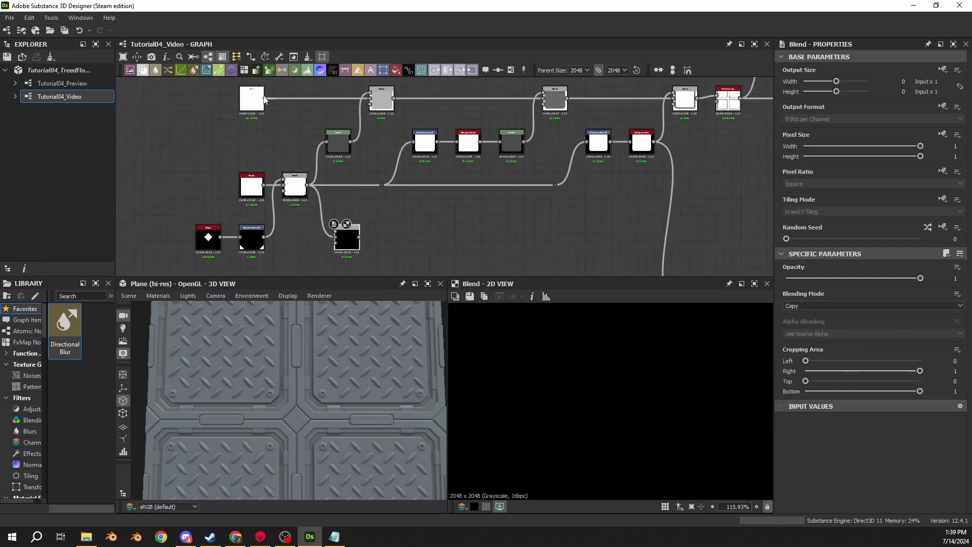
drag(264, 99, 335, 231)
middle_drag(375, 201, 419, 168)
scroll(419, 171, up, 3)
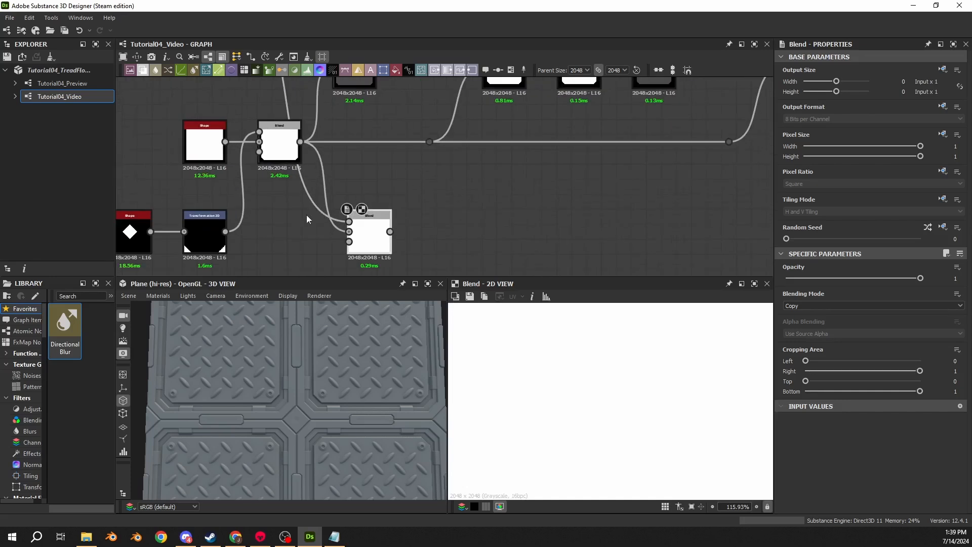
- Line up the new Blend with the diamond Shape and Transformation 2D nodes and raise the whole row slightly
mouse_move(376, 234)
mouse_down()
mouse_move(413, 225)
mouse_move(391, 215)
mouse_move(361, 233)
mouse_up()
middle_drag(406, 216, 510, 193)
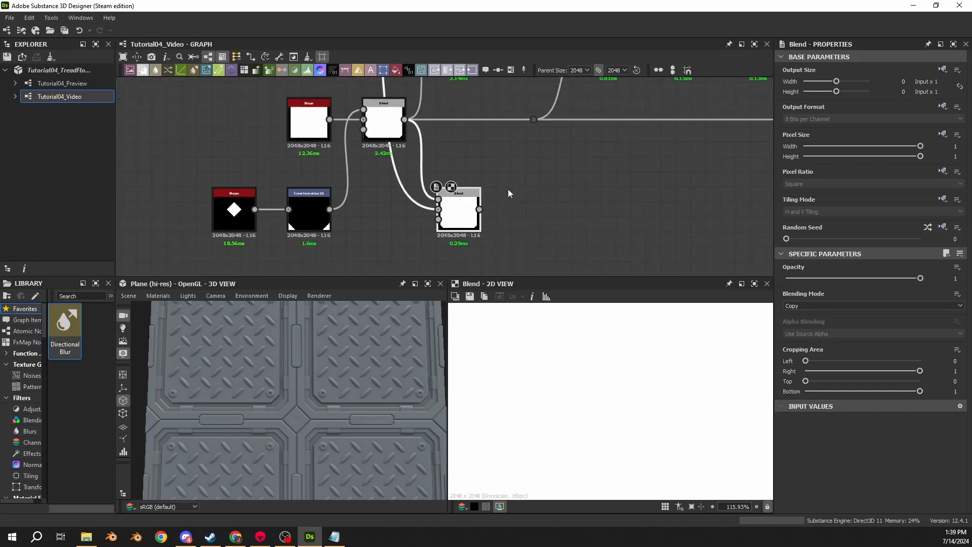
drag(510, 194, 237, 223)
drag(310, 223, 311, 208)
click(594, 151)
- Set the new Blend to Subtract mode to isolate the cut corners, and preview the corner-cut Blend that feeds it
click(467, 192)
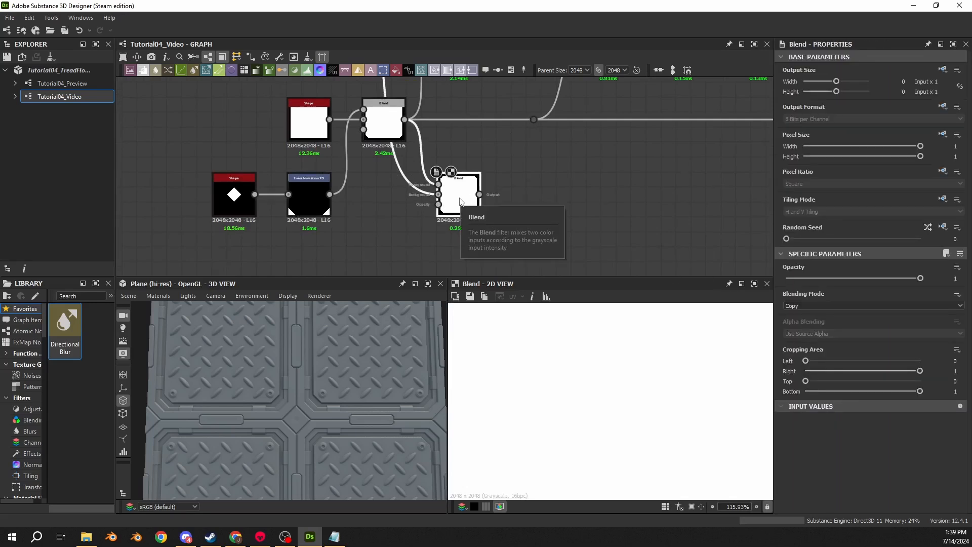
click(861, 305)
click(821, 318)
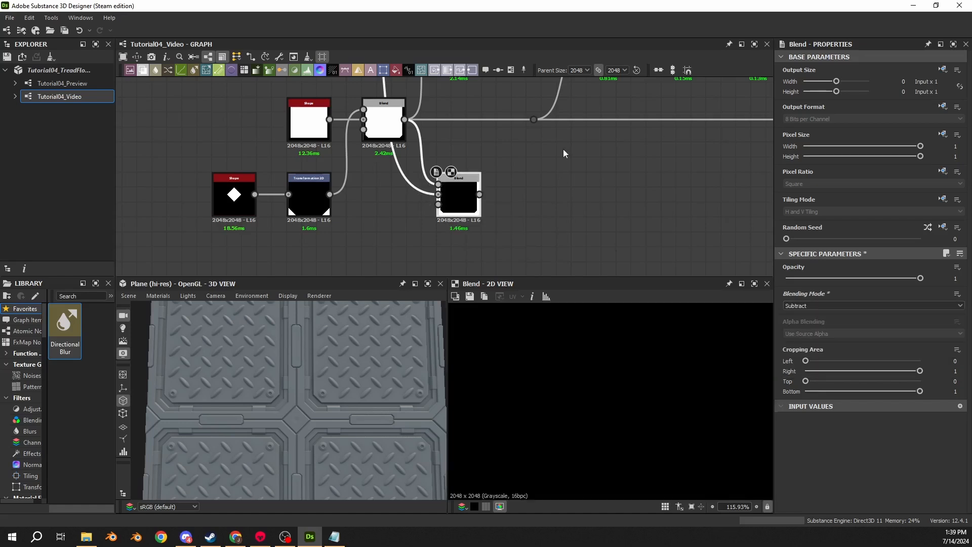
scroll(417, 217, down, 2)
middle_drag(417, 217, 407, 176)
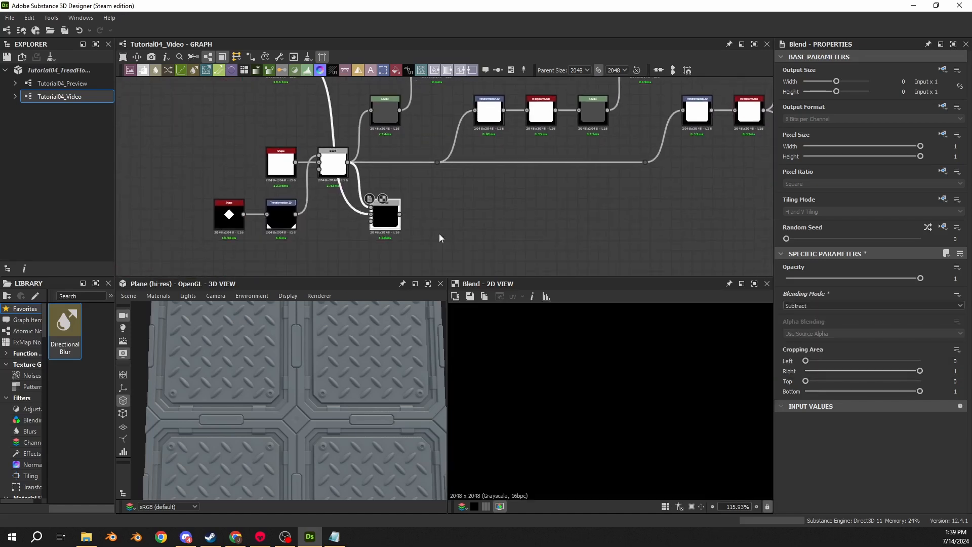
click(335, 167)
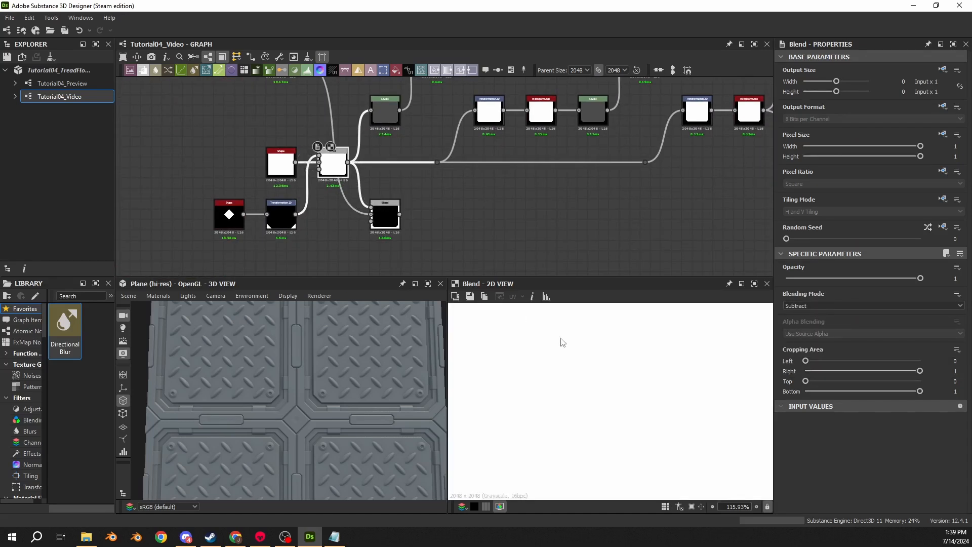
- Inspect the Subtract Blend's cut corners and branch an Invert Grayscale node off the corner-cut Blend
scroll(532, 343, up, 1)
click(385, 219)
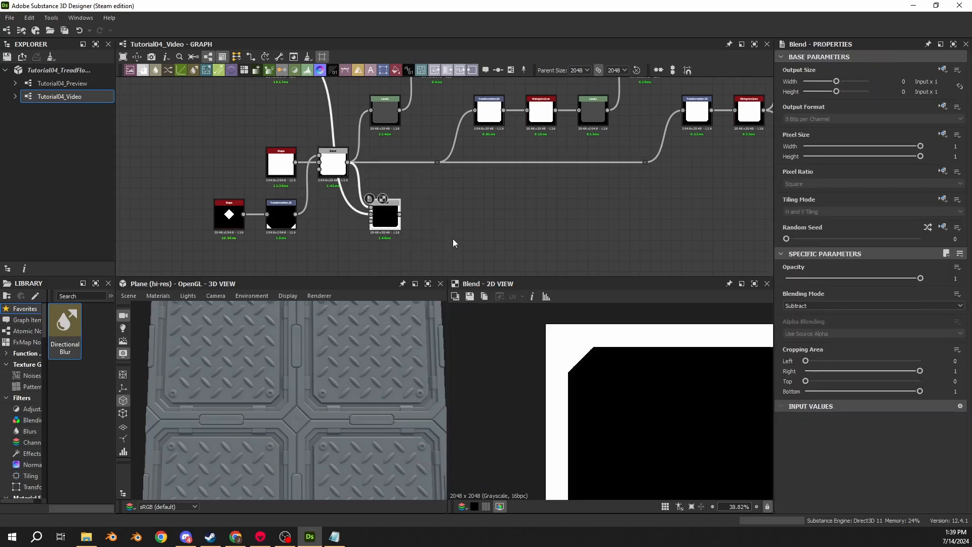
drag(384, 222, 387, 238)
drag(349, 162, 464, 217)
text(invert)
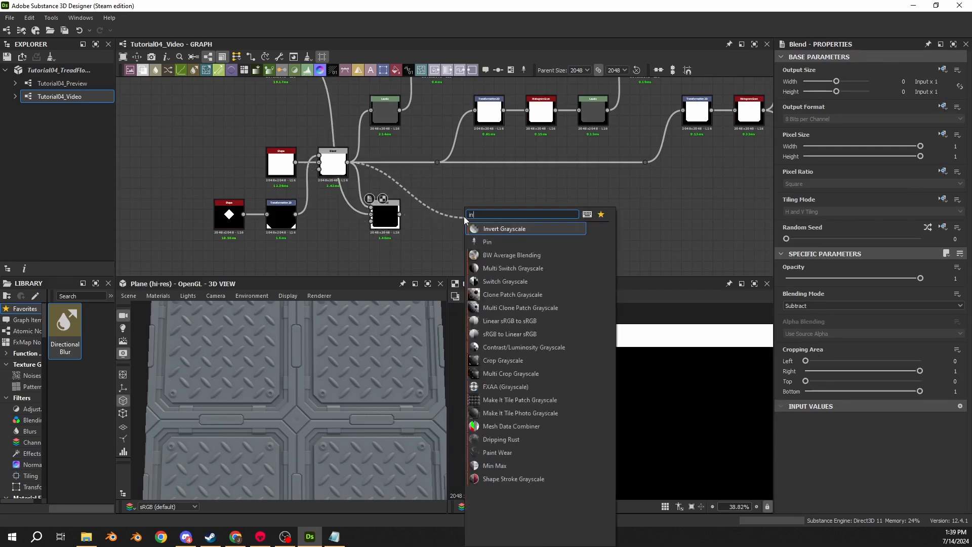
key(Return)
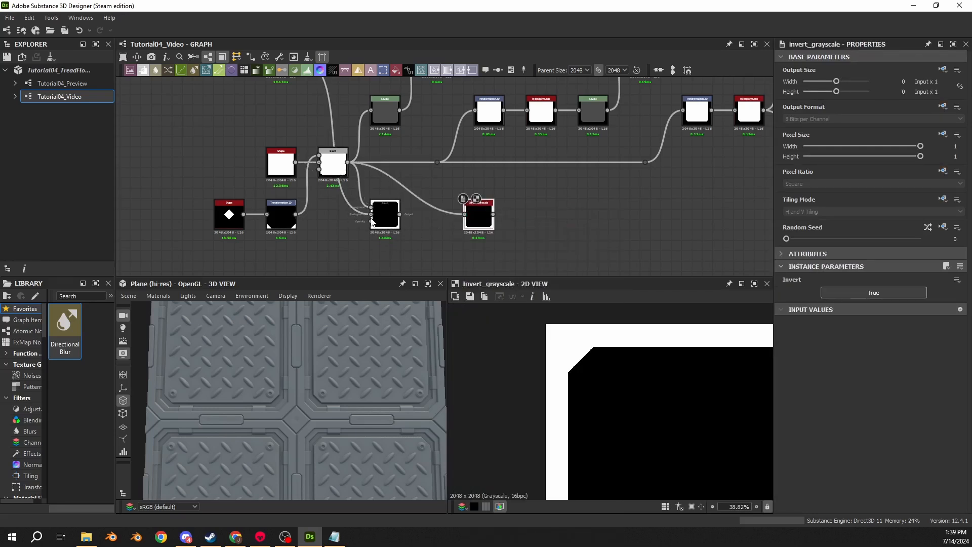
- Delete the Subtract Blend and move the Invert Grayscale node into its place beside the diamond's Transformation 2D node
click(372, 220)
click(477, 216)
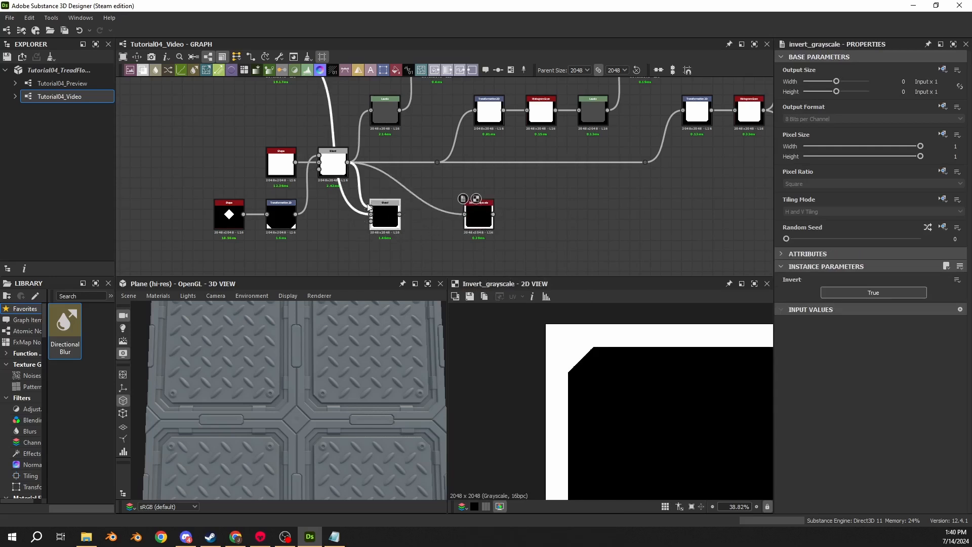
key(Delete)
drag(474, 226, 380, 226)
click(373, 182)
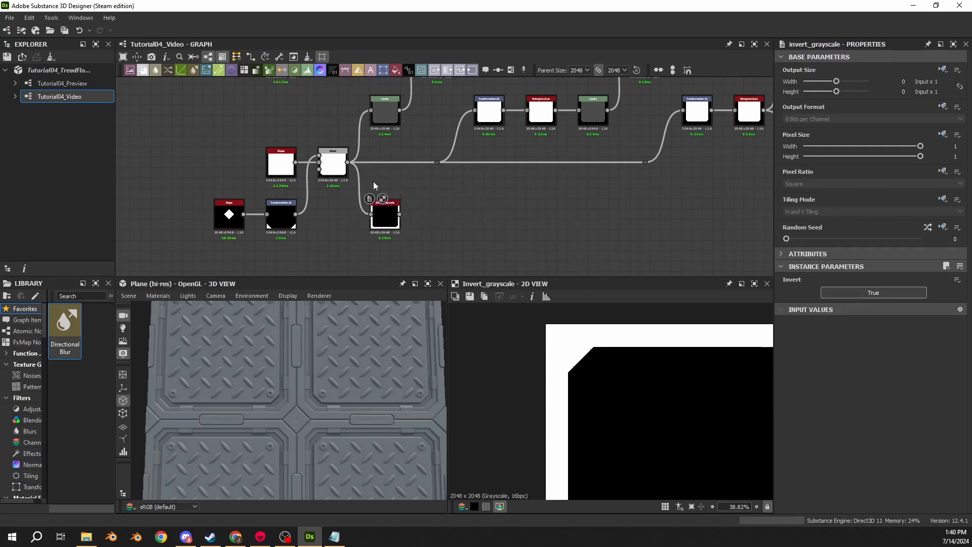
click(380, 223)
- Add a Tile Generator after the Invert Grayscale node and set its X Amount and Y Amount to 2
drag(401, 215, 424, 214)
text(tile)
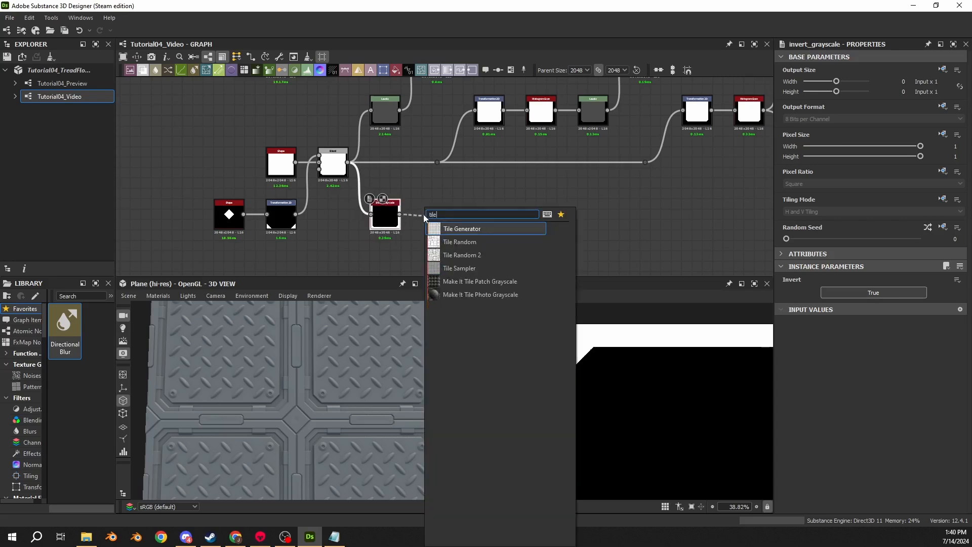
click(461, 229)
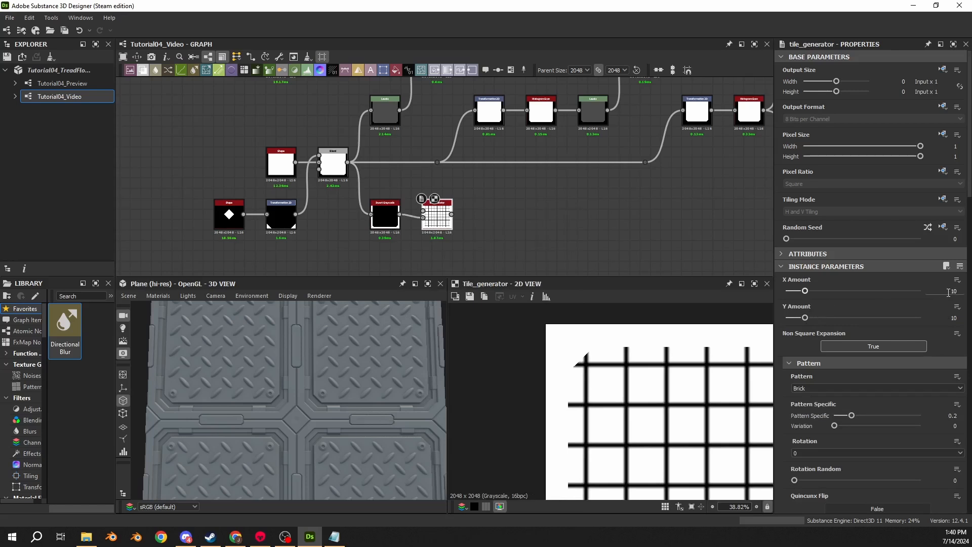
double_click(948, 293)
text(2)
key(Tab)
text(2)
key(Return)
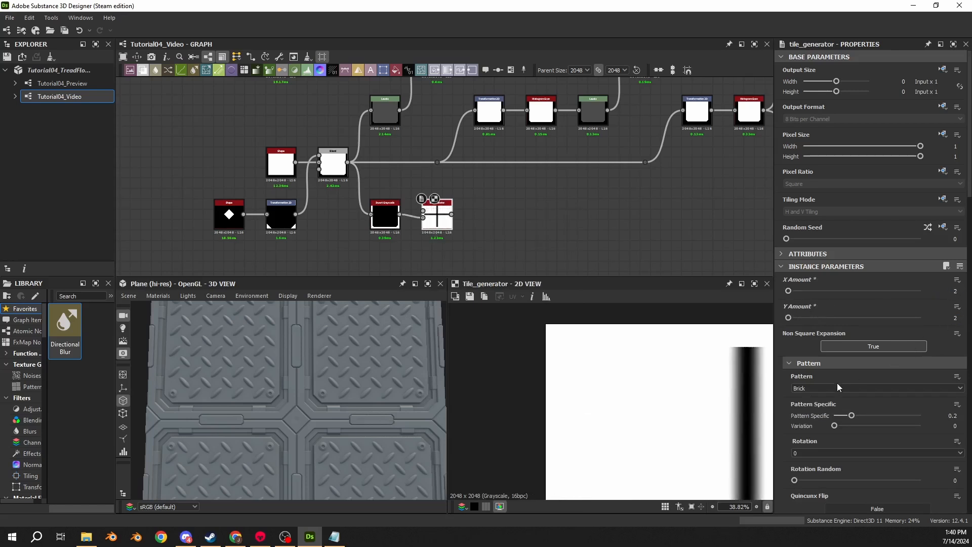
- Set the Tile Generator's pattern to Image Input and feed the Invert Grayscale output only into its pattern input
click(837, 388)
click(816, 394)
scroll(639, 380, down, 3)
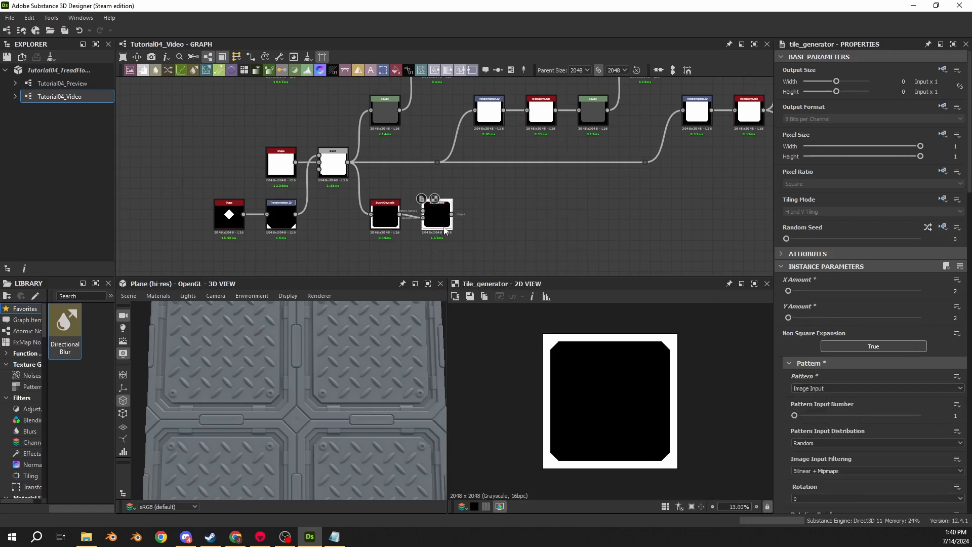
drag(399, 215, 423, 211)
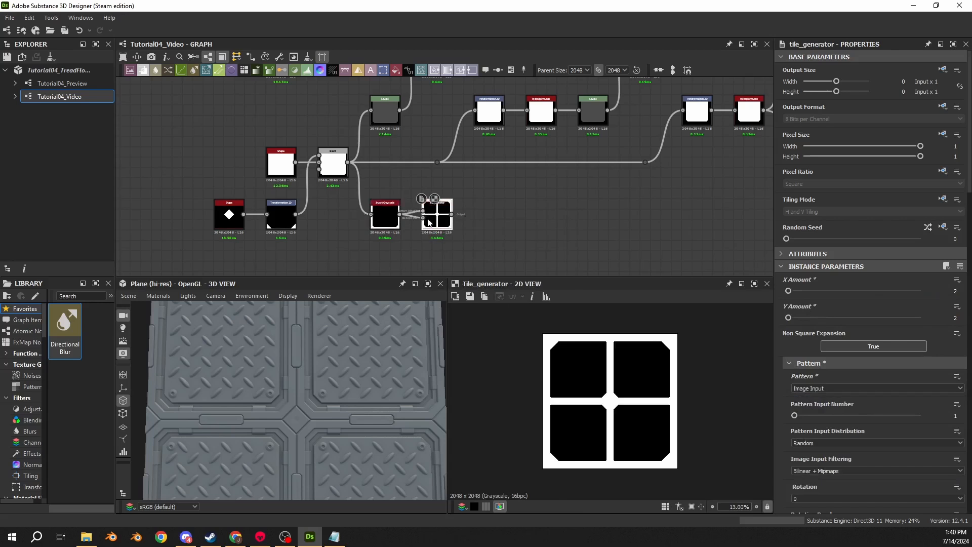
alt+click(423, 217)
double_click(428, 217)
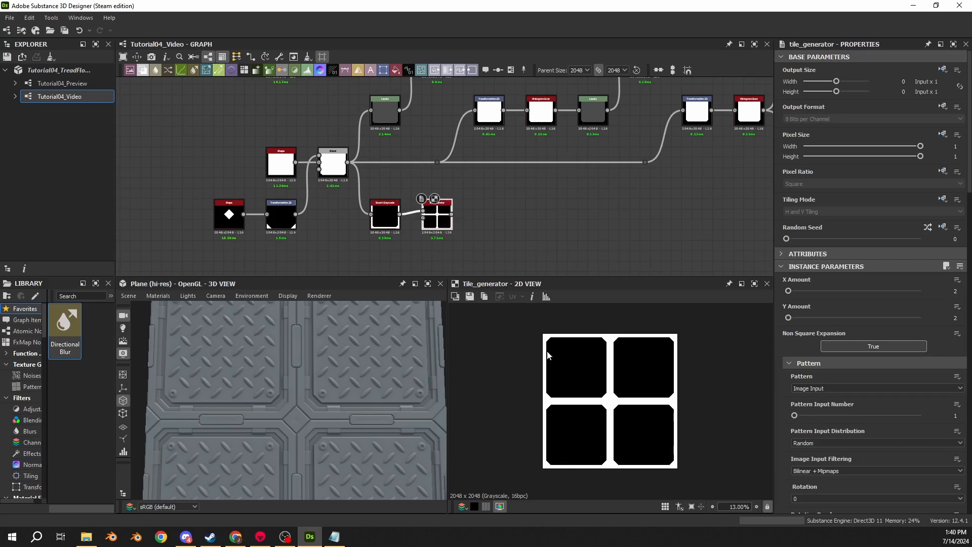
- Route the Tile Generator output through dot nodes below the graph toward the small-plate nodes
middle_drag(476, 213, 173, 157)
scroll(174, 156, down, 3)
drag(160, 156, 722, 230)
middle_drag(703, 222, 362, 232)
scroll(510, 122, up, 3)
middle_drag(540, 139, 507, 173)
scroll(448, 193, down, 5)
scroll(584, 163, down, 2)
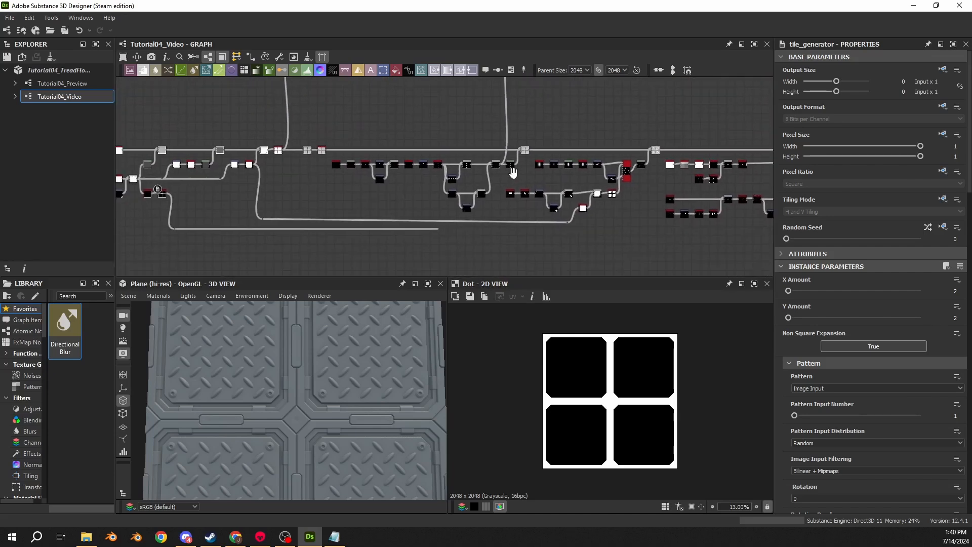
- Locate and preview the Add (Linear Dodge) Blend that combines the small plate masks ahead of its Levels node
scroll(507, 173, up, 5)
scroll(508, 153, up, 3)
scroll(547, 182, down, 9)
middle_drag(619, 128, 456, 150)
scroll(450, 150, down, 4)
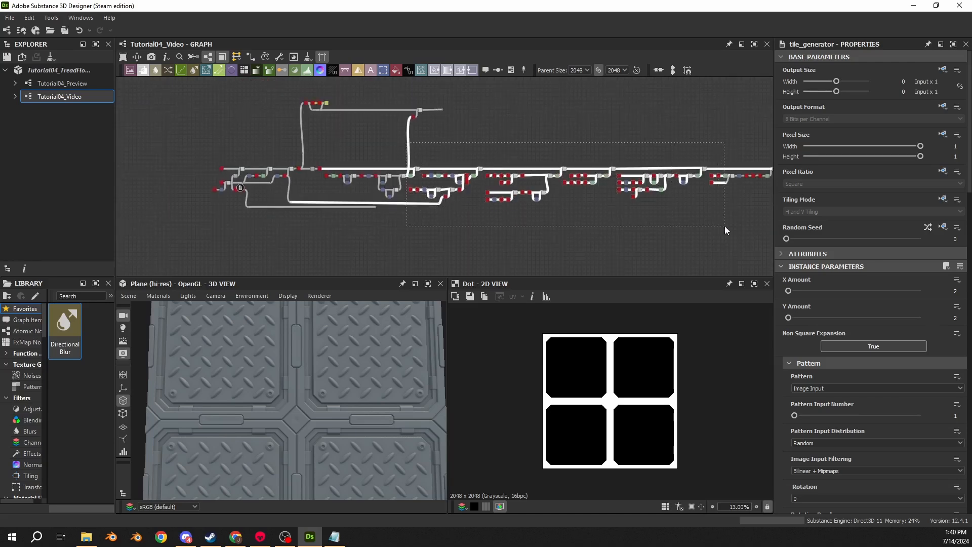
scroll(504, 232, up, 5)
middle_drag(367, 81, 385, 221)
scroll(385, 220, up, 4)
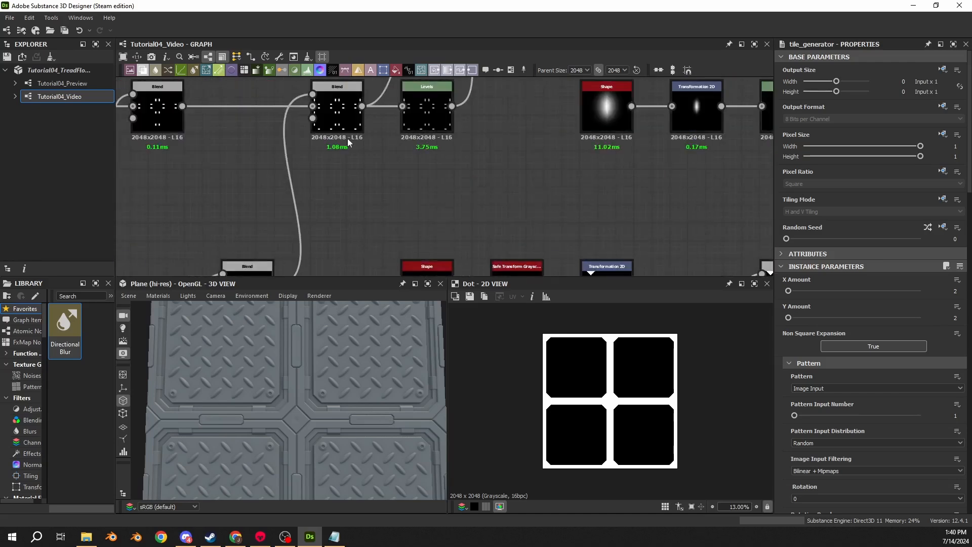
double_click(338, 117)
scroll(406, 133, down, 2)
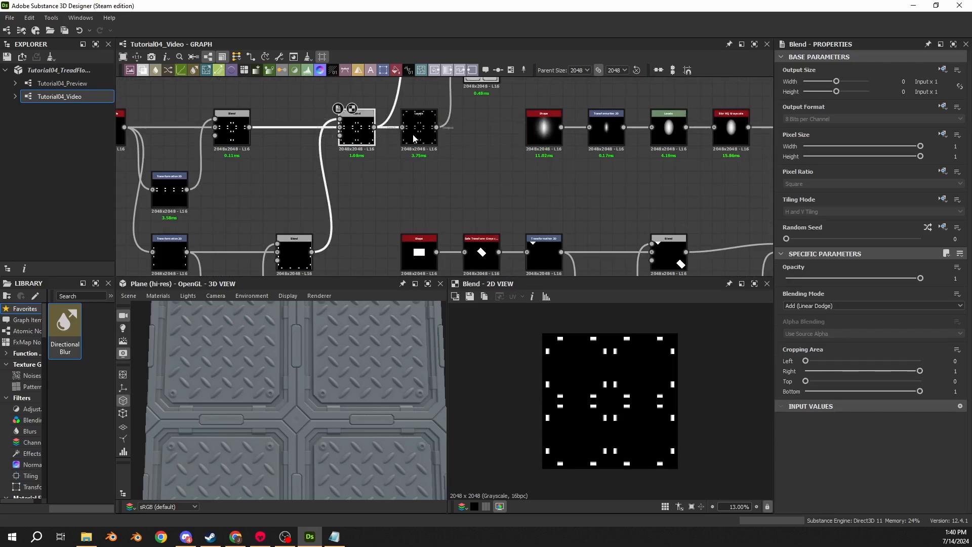
- Select the small-plate nodes up to their final Blend and shift them away from the Levels node to make room
scroll(426, 195, down, 3)
drag(423, 164, 731, 248)
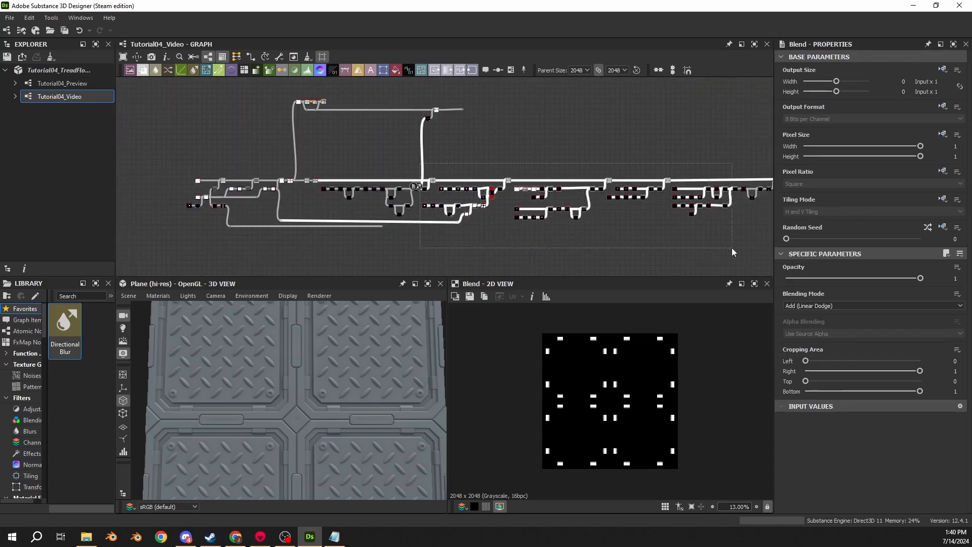
middle_drag(731, 248, 297, 248)
drag(298, 247, 655, 248)
middle_drag(337, 134, 697, 124)
click(355, 148)
scroll(355, 148, up, 2)
drag(346, 267, 205, 99)
scroll(322, 117, down, 3)
scroll(392, 174, up, 6)
scroll(538, 173, up, 2)
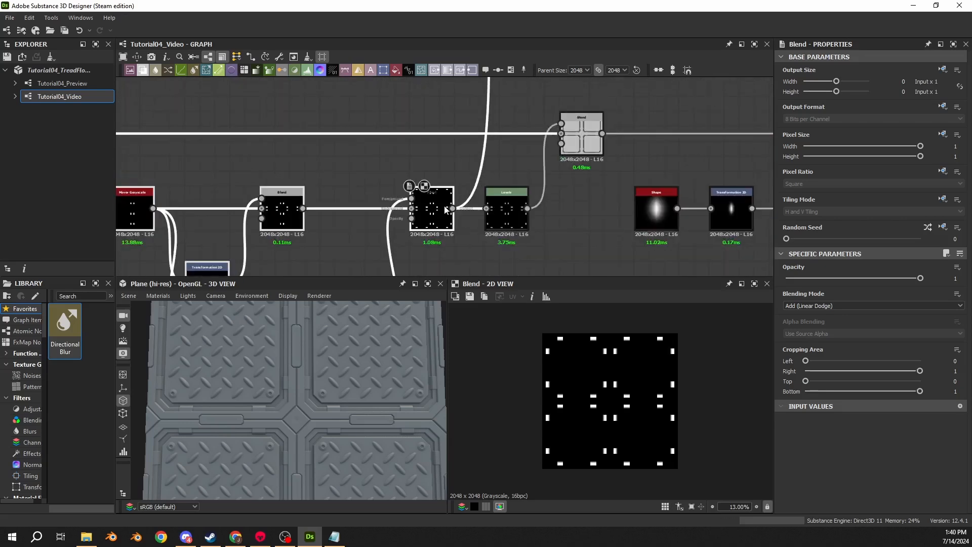
drag(446, 209, 368, 210)
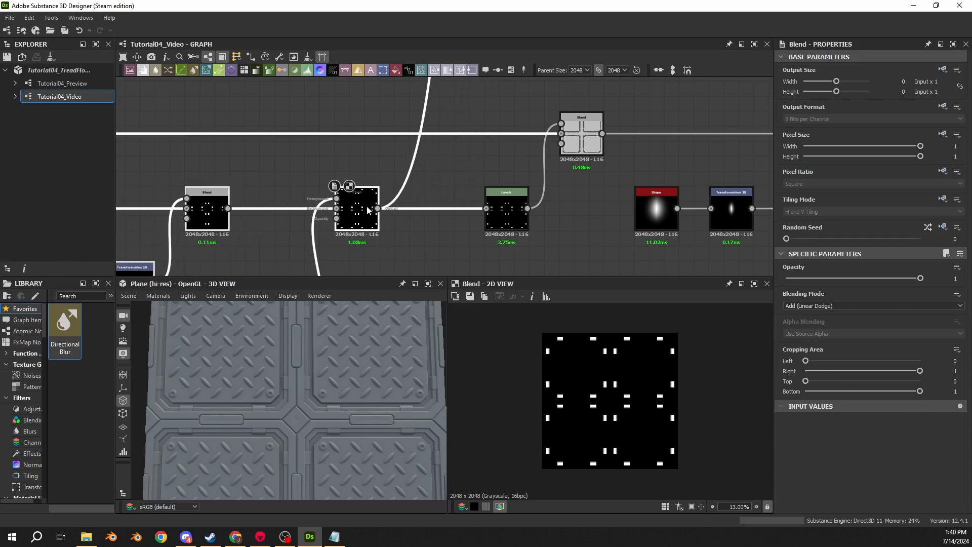
- Branch a new Blend node off the small-plates Blend and place it below, between that Blend and its Levels node
scroll(368, 210, down, 3)
click(379, 170)
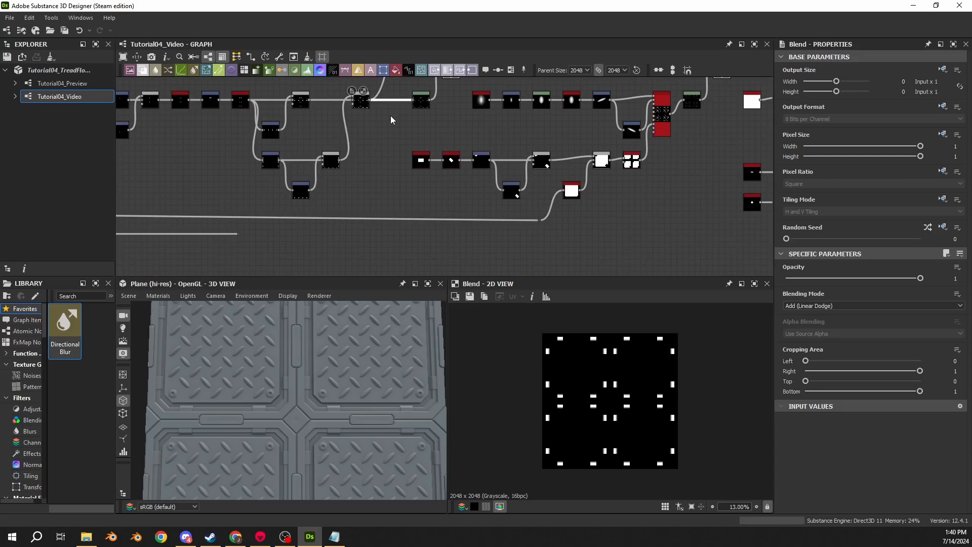
scroll(391, 116, up, 3)
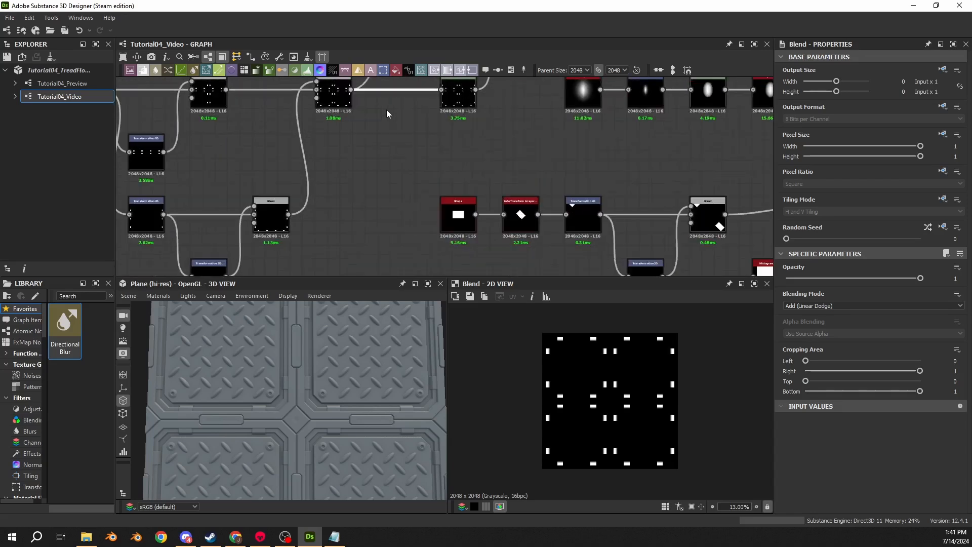
drag(381, 150, 384, 155)
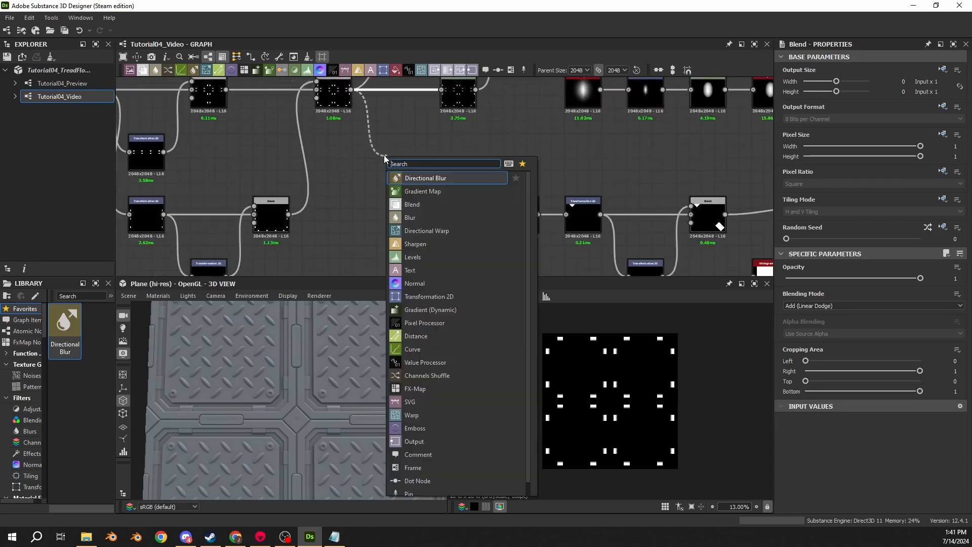
text(blend)
key(Return)
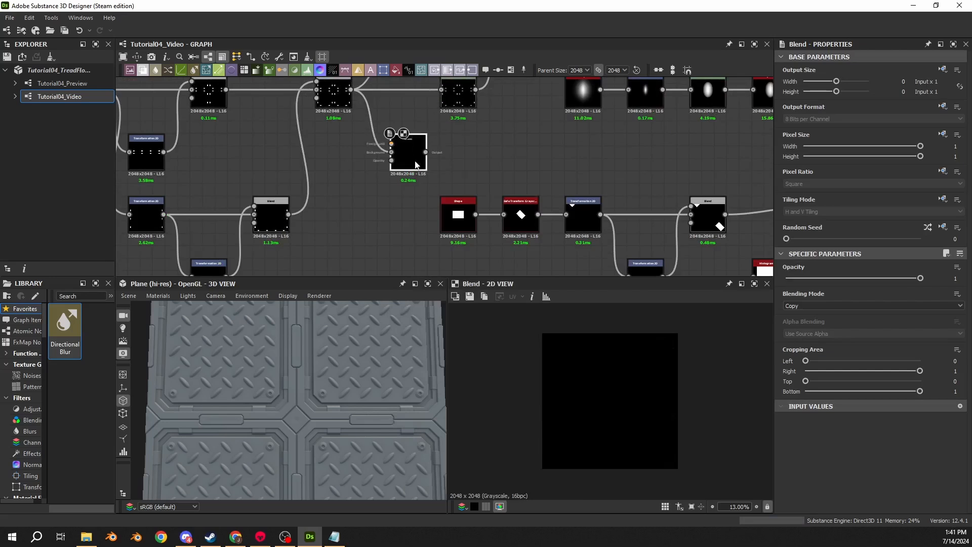
drag(415, 161, 404, 162)
- Connect the tiled corner mask's dot to the new Blend's foreground and move the dot closer beneath that Blend
scroll(328, 237, down, 3)
middle_drag(329, 236, 423, 177)
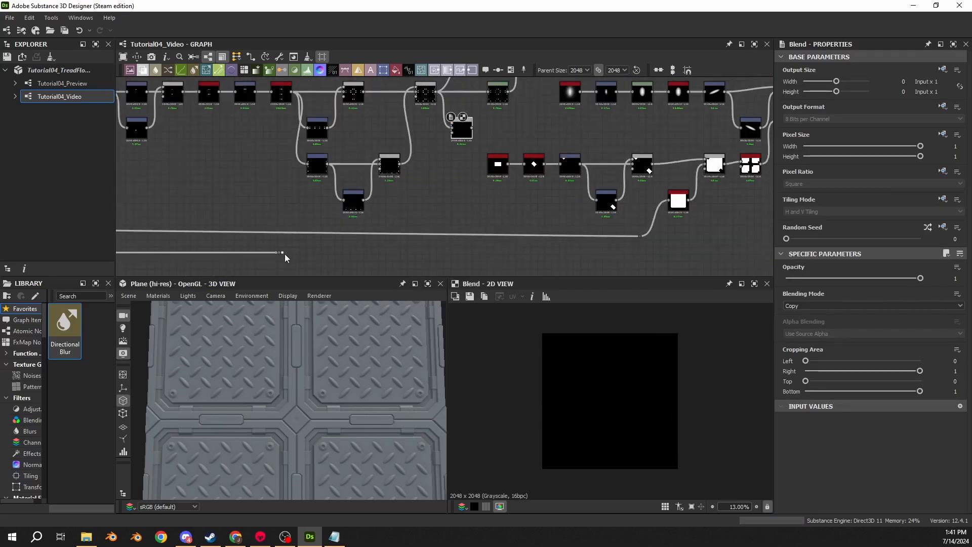
drag(283, 253, 452, 127)
key(ctrl+z)
key(ctrl+y)
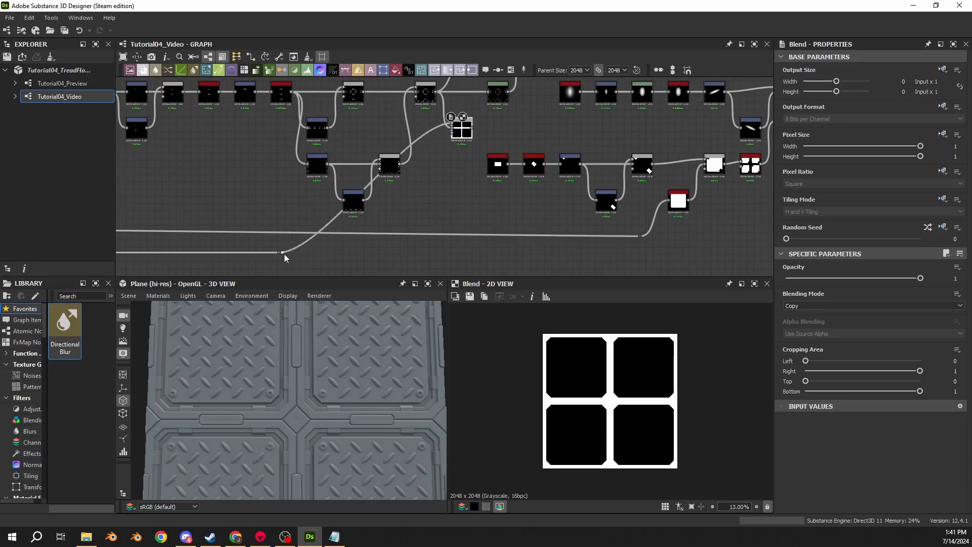
drag(282, 253, 420, 255)
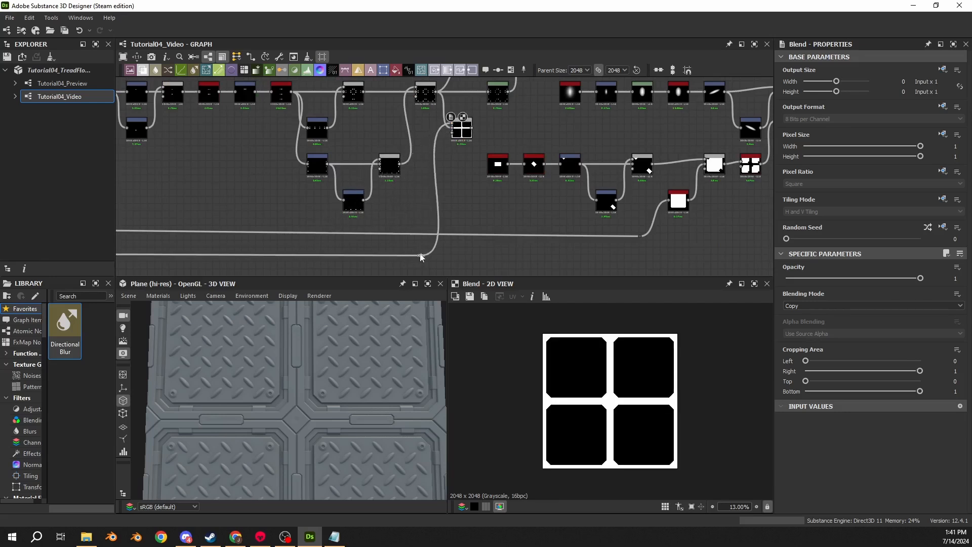
- Trace the long wire back to the 2 by 2 Tile Generator and preview its tiled corner mask
scroll(292, 255, down, 5)
middle_drag(291, 254, 668, 190)
scroll(381, 162, up, 4)
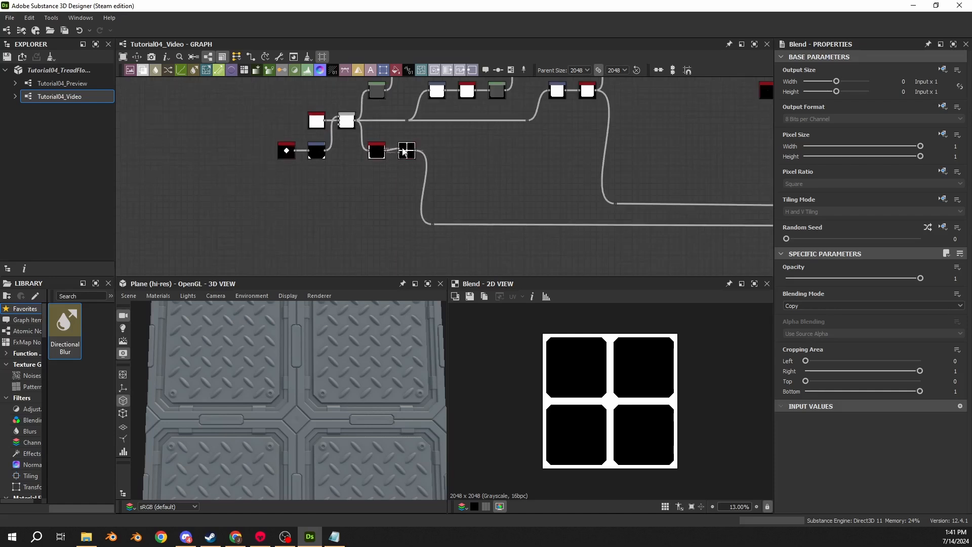
double_click(407, 151)
middle_drag(550, 168, 213, 130)
middle_drag(590, 177, 276, 213)
scroll(499, 133, up, 1)
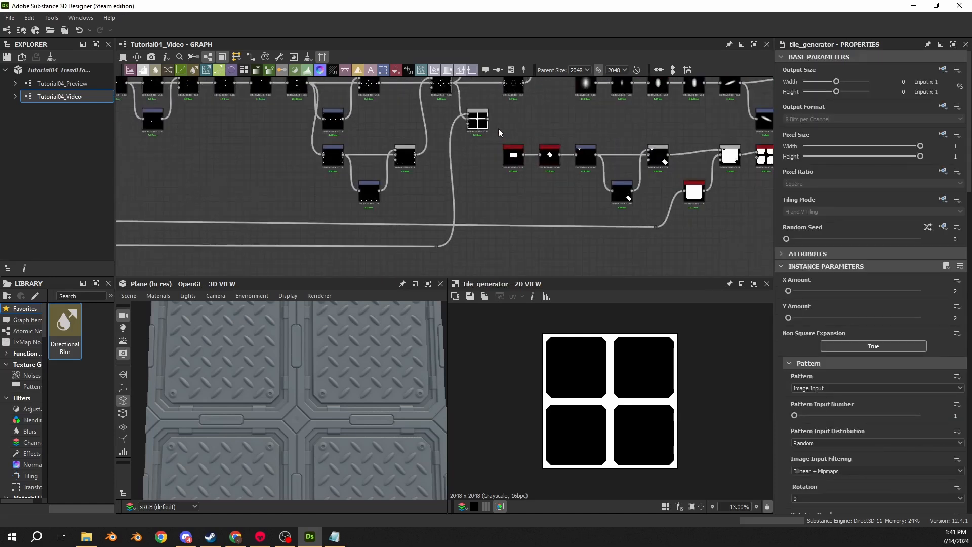
- Compare the previews of the small-plates Blend and the new Blend carrying the tiled corner mask
scroll(499, 133, up, 1)
double_click(475, 121)
middle_drag(473, 121, 458, 194)
scroll(426, 156, up, 3)
double_click(423, 153)
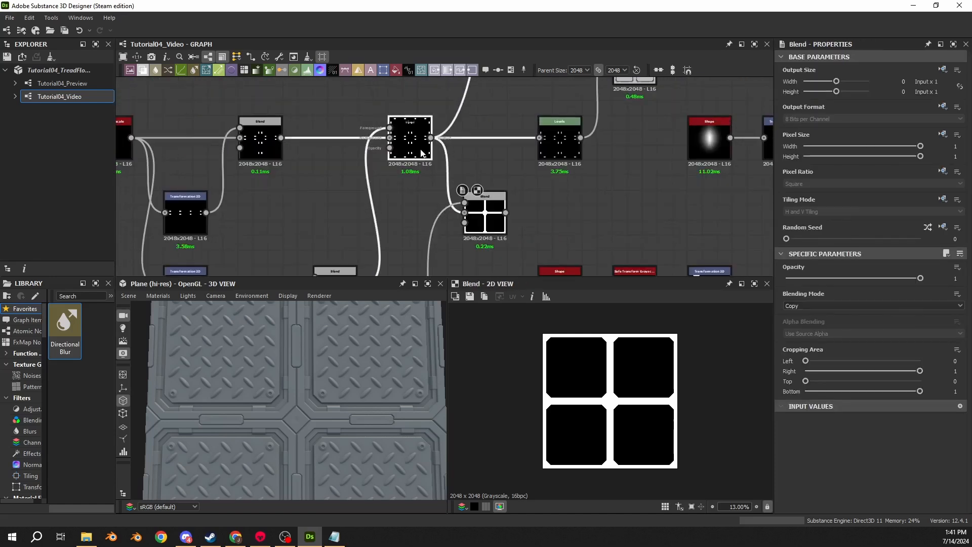
double_click(479, 215)
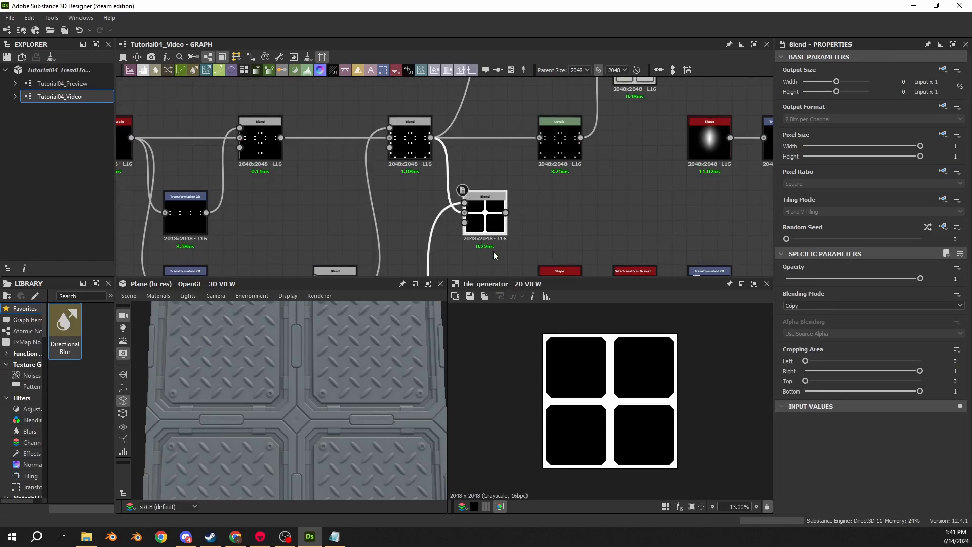
double_click(410, 147)
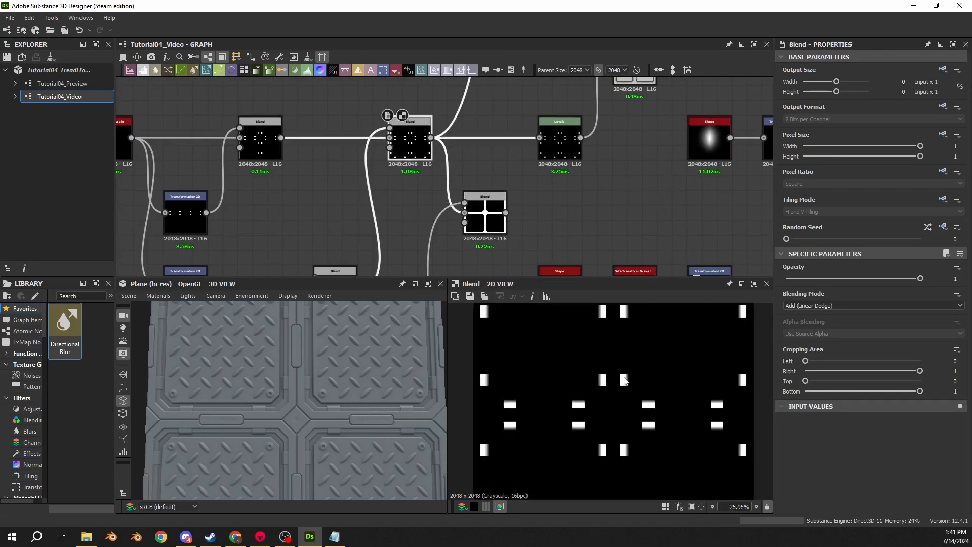
- Set the new Blend's blending mode to Subtract to remove the tiled corner mask from the small plates
double_click(494, 222)
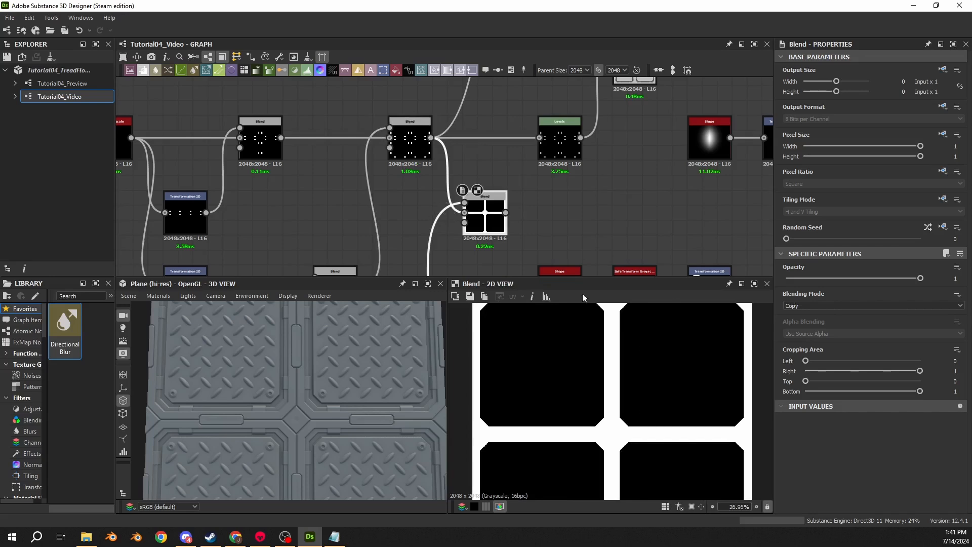
click(786, 304)
click(808, 323)
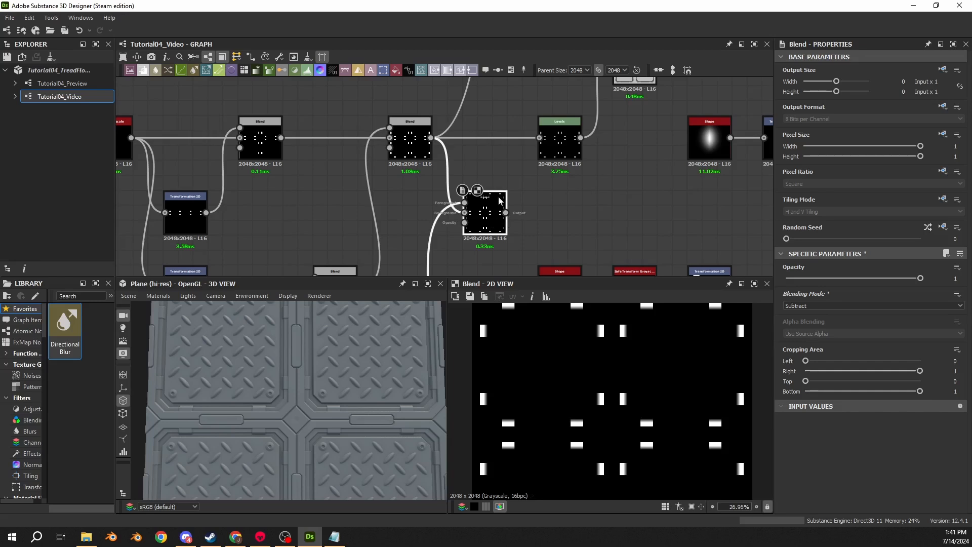
- Preview the Histogram Scan node fed by the small-plates Blend and examine one plate mask up close
scroll(514, 117, down, 10)
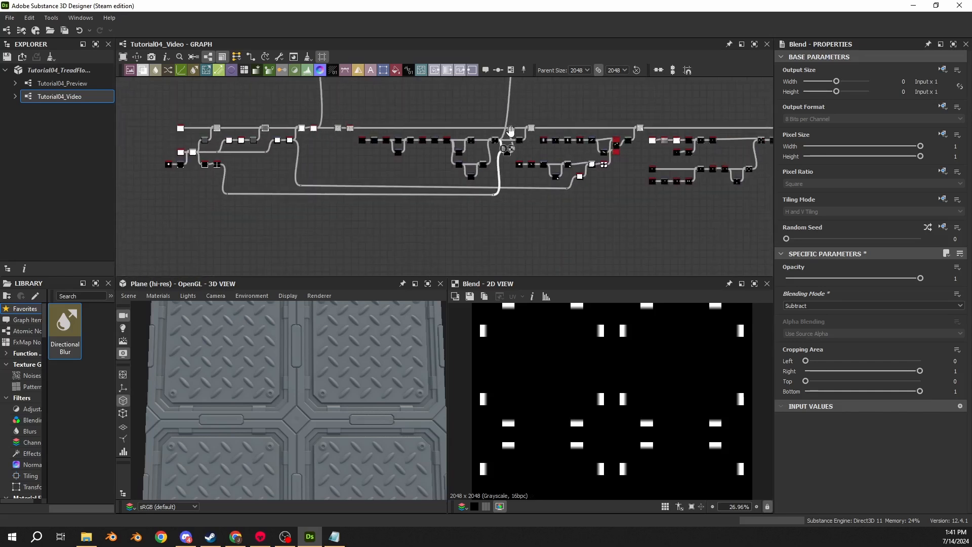
scroll(508, 148, up, 8)
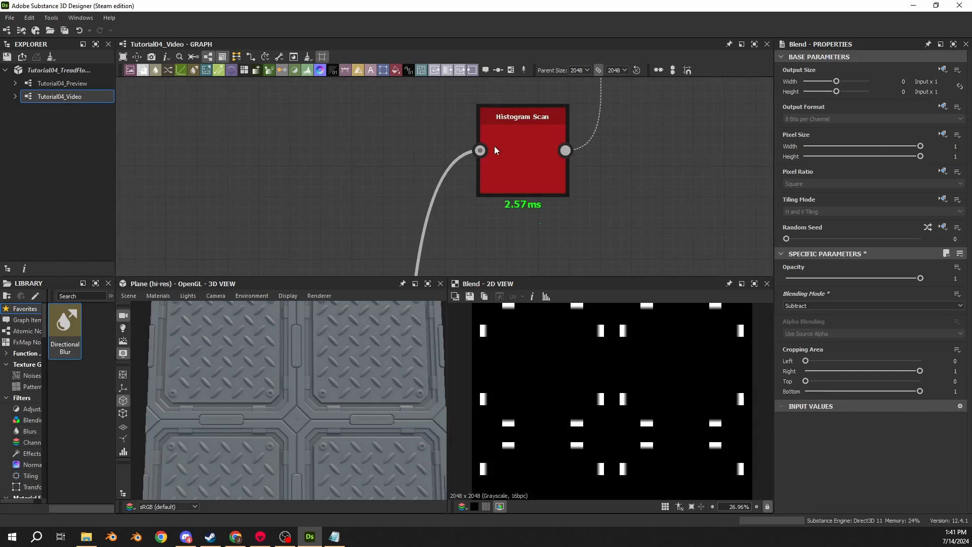
click(495, 148)
scroll(596, 399, up, 10)
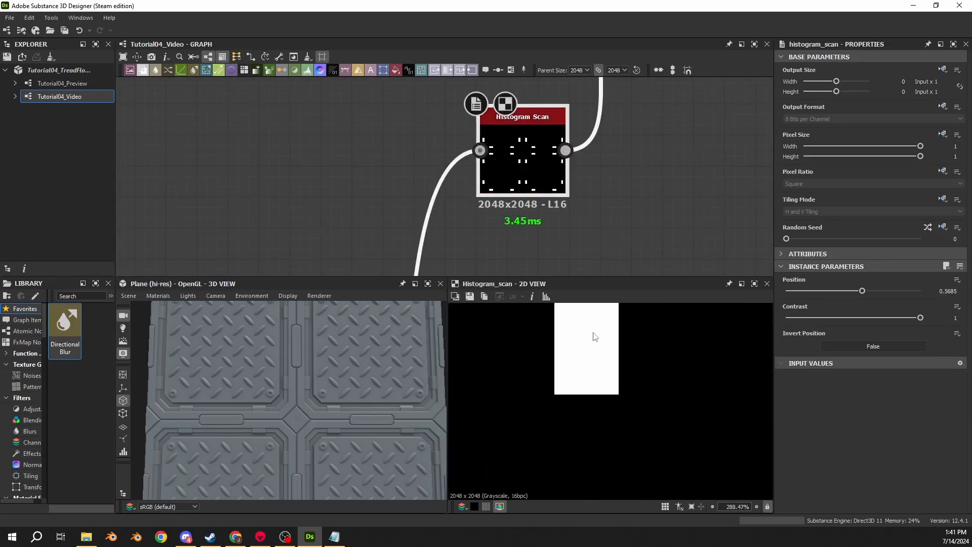
- Toggle the last input change on the Histogram Scan off and on, and preview the Subtract Blend it feeds
key(ctrl+z)
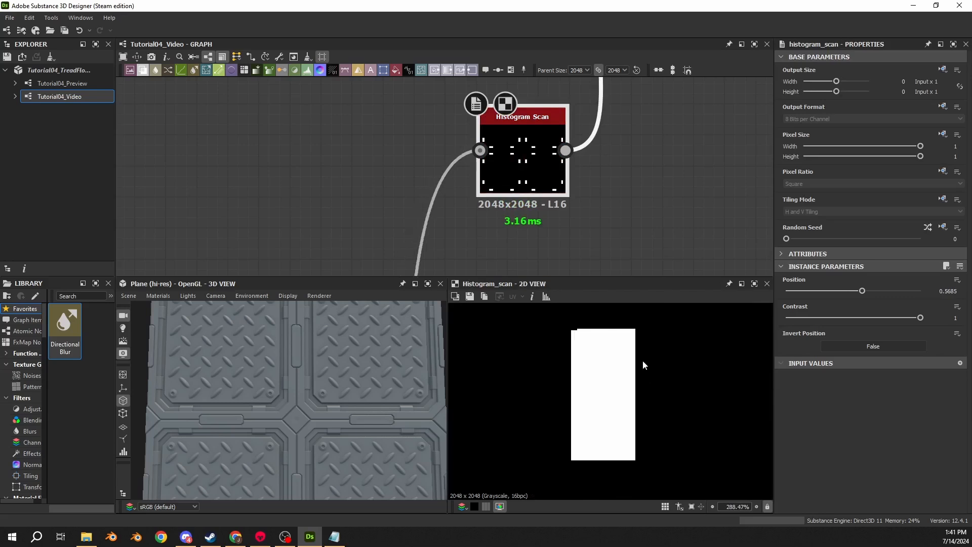
key(ctrl+y)
scroll(549, 208, down, 4)
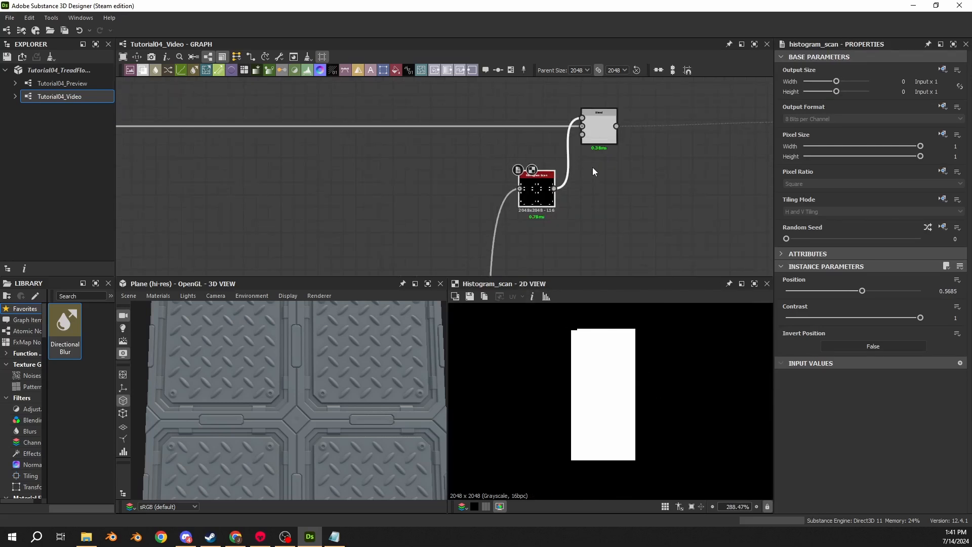
middle_drag(593, 167, 529, 152)
click(532, 147)
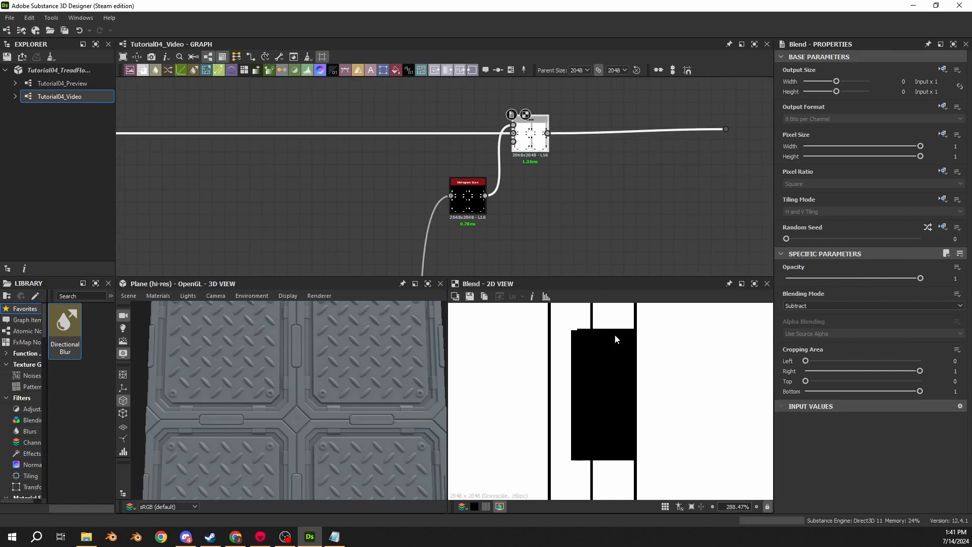
click(475, 197)
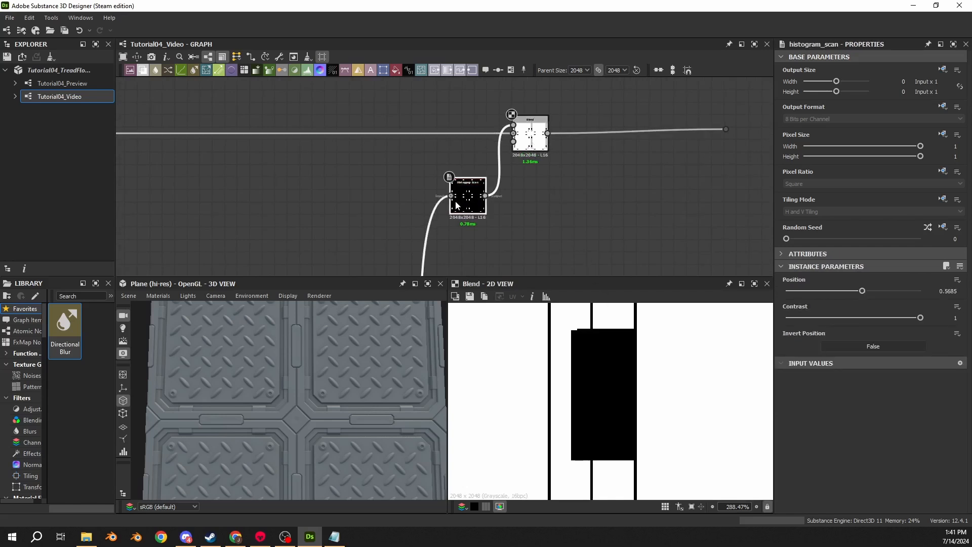
- Undo the Histogram Scan's last input change and compare the plate mask in the Blend preview with the small plate in the 3D view
key(ctrl+z)
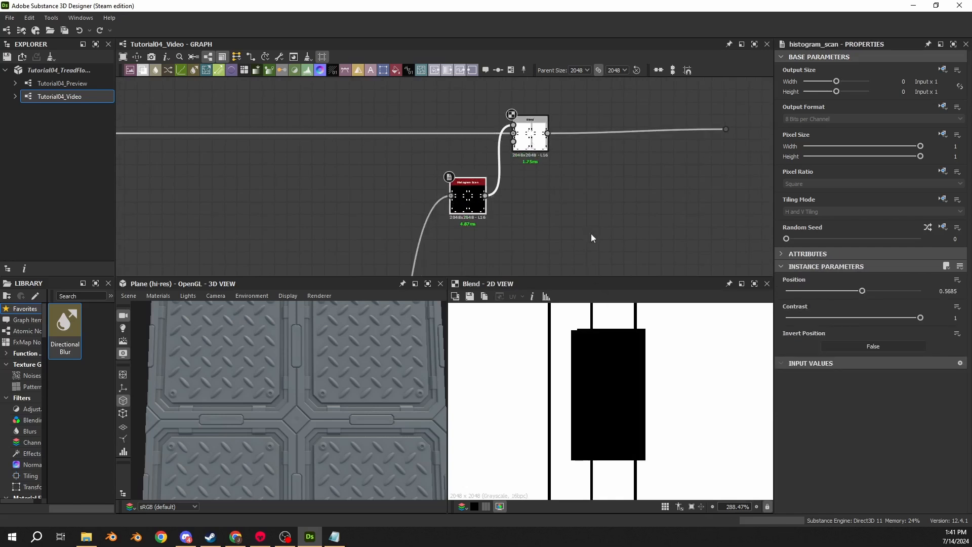
scroll(666, 327, up, 2)
scroll(642, 334, down, 2)
middle_drag(635, 323, 623, 344)
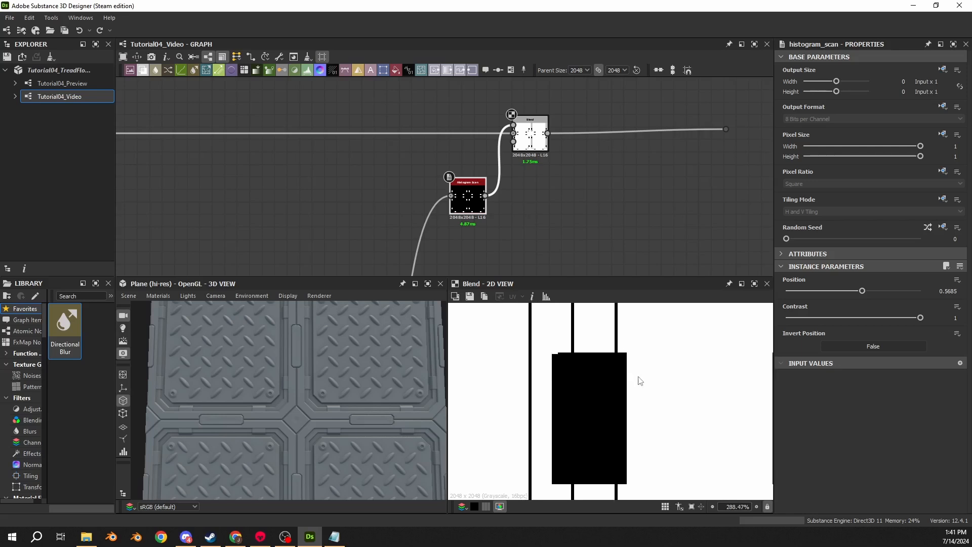
scroll(257, 384, up, 8)
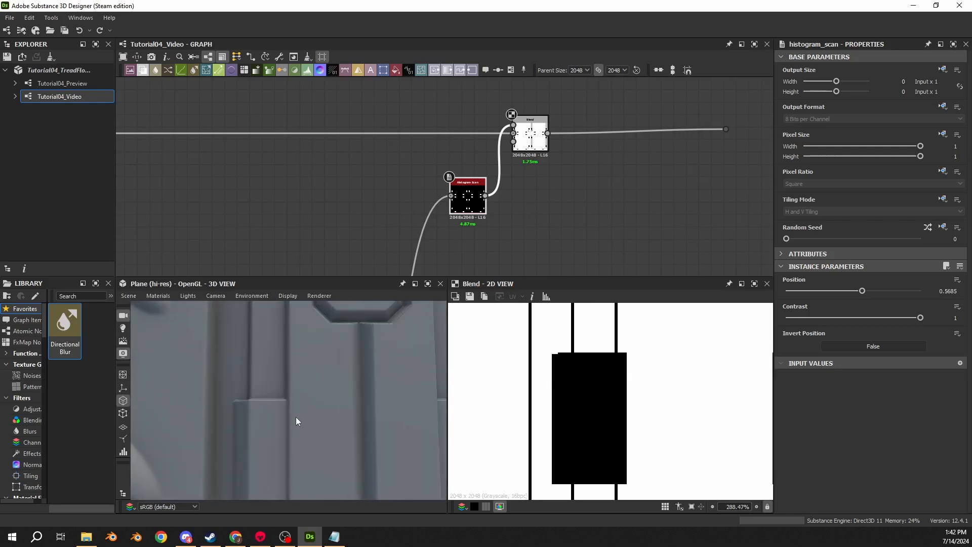
middle_drag(296, 418, 284, 378)
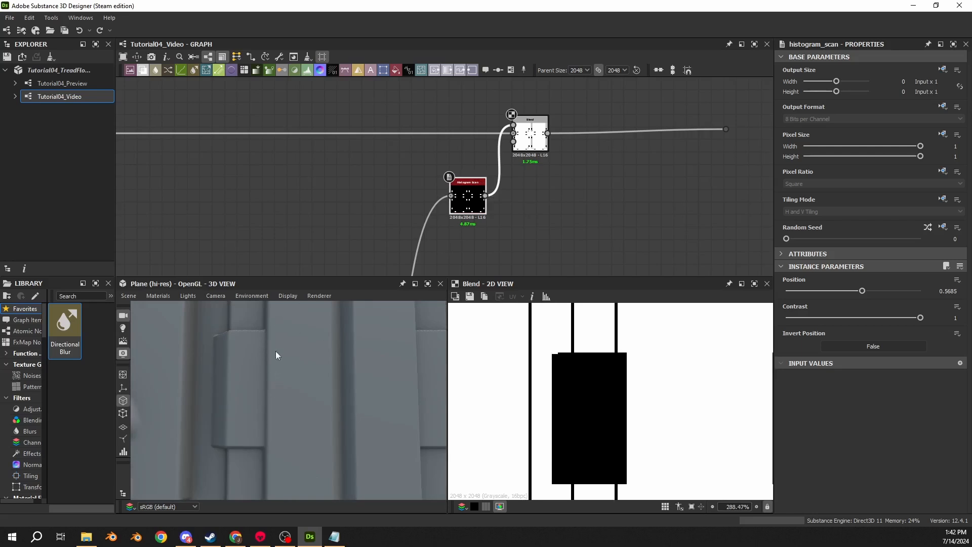
- Restore the trimmed input of the Histogram Scan and examine the plate mask's edge up close in the Blend preview
click(468, 202)
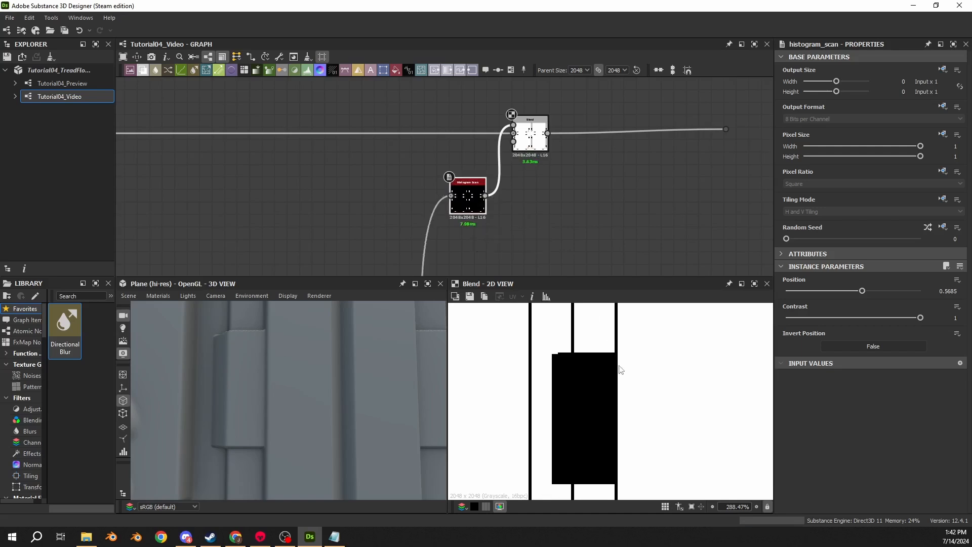
scroll(621, 350, up, 4)
scroll(620, 346, up, 3)
- Add an Edge Detect node fed by the Subtract Blend, with Edge Width 1 and Edge Roundness 0
click(532, 137)
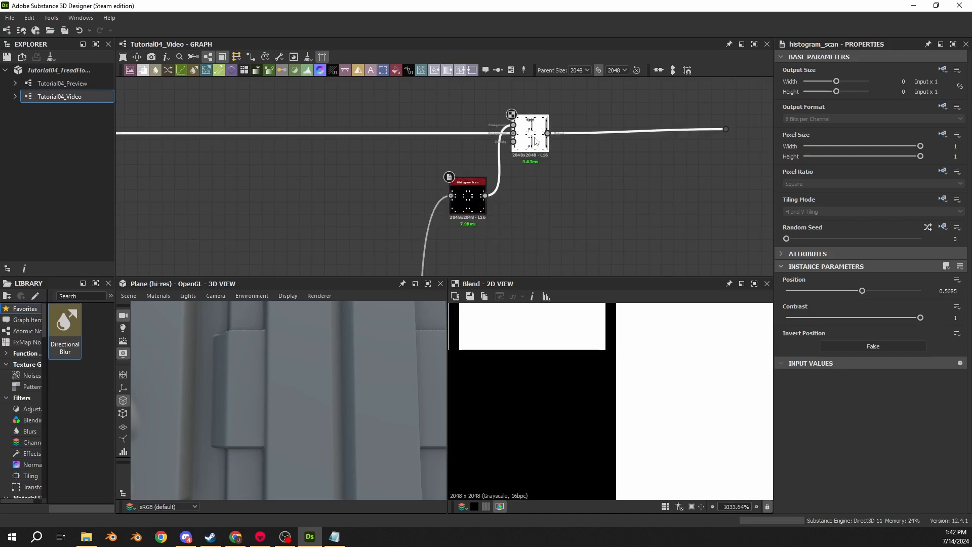
scroll(592, 223, down, 2)
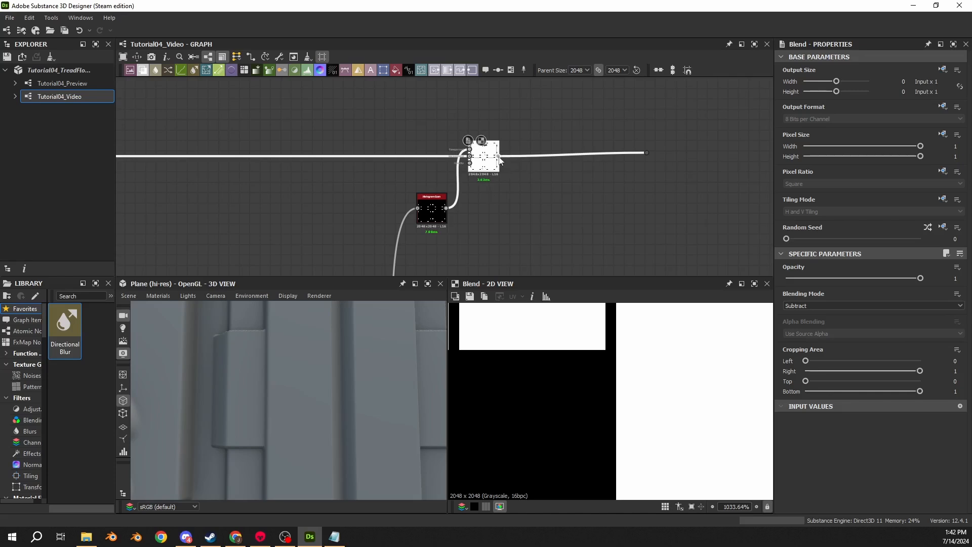
drag(498, 156, 582, 246)
text(edge)
click(623, 228)
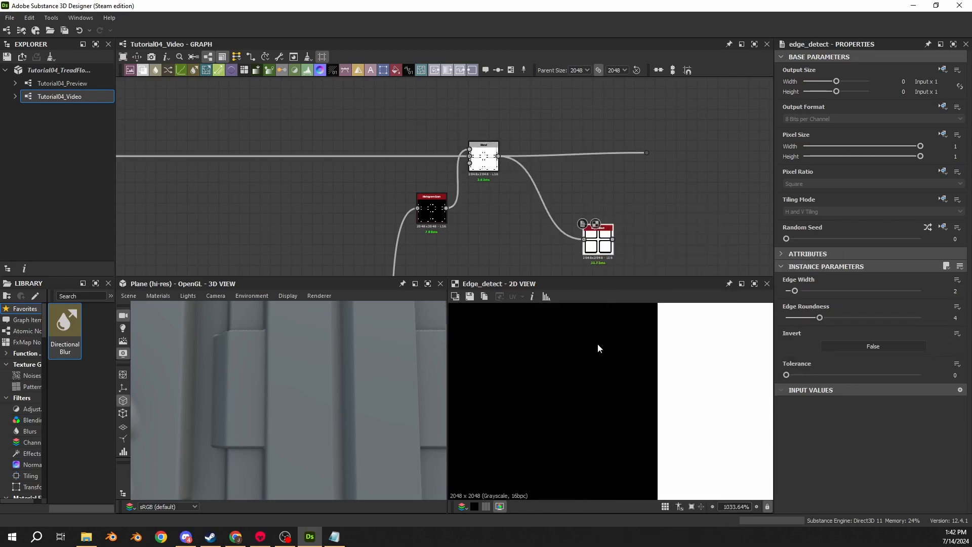
drag(795, 290, 750, 293)
drag(820, 318, 742, 311)
- Examine the Edge Detect preview around the small plates, checking their corners and outer edges against the panel lines
scroll(545, 346, up, 4)
scroll(547, 352, up, 7)
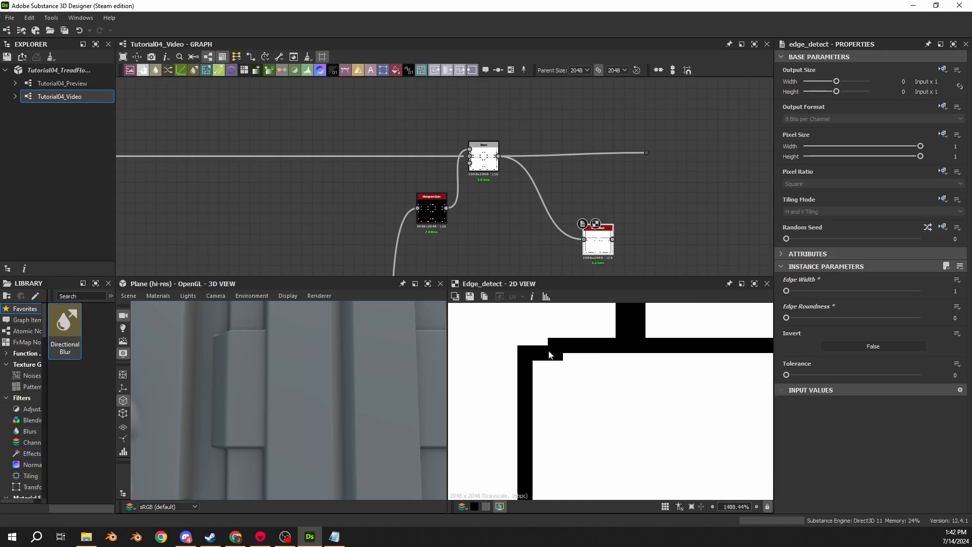
scroll(545, 350, down, 12)
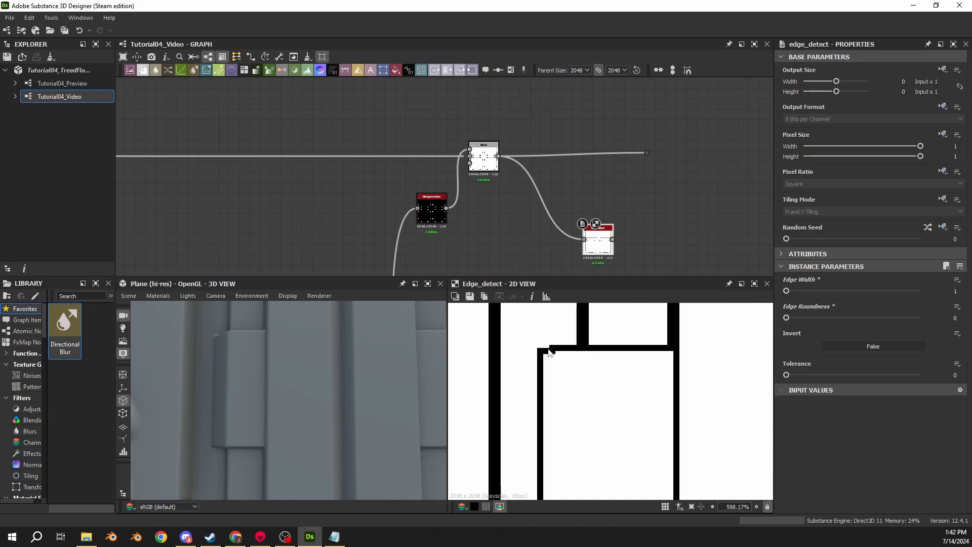
scroll(614, 371, down, 3)
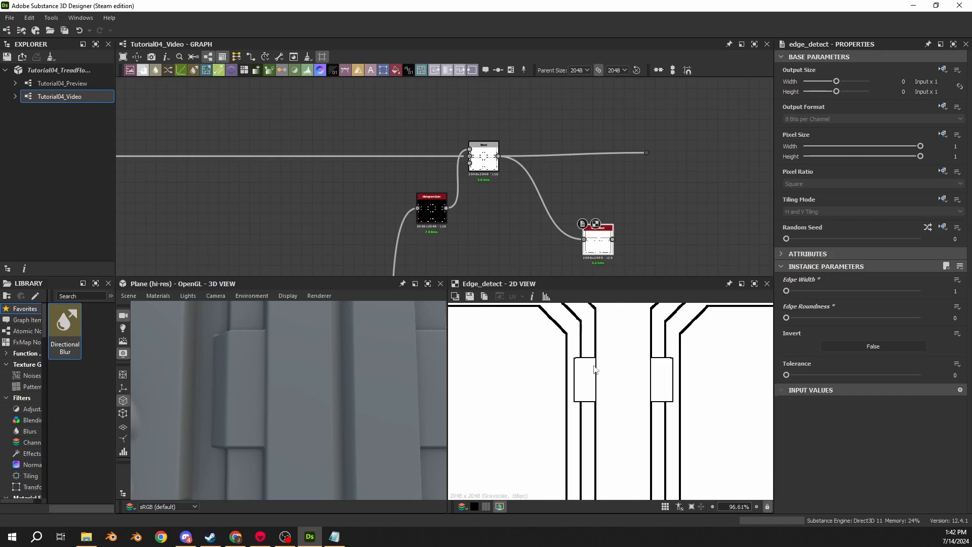
scroll(575, 358, up, 3)
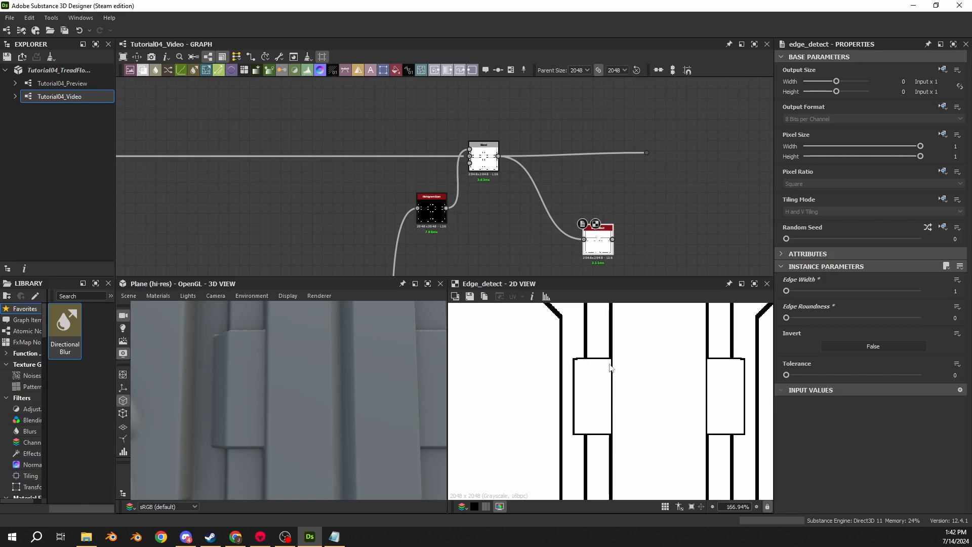
scroll(610, 368, up, 5)
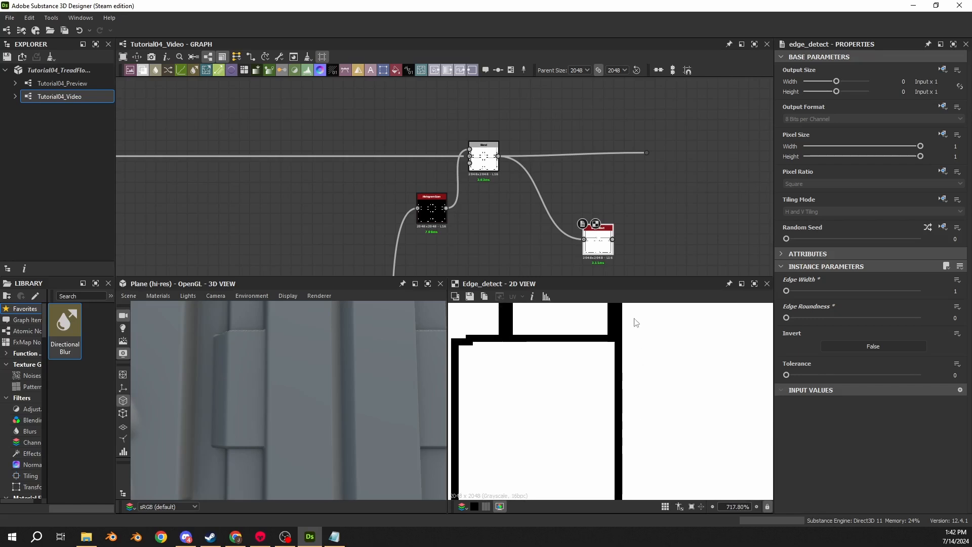
scroll(628, 383, down, 4)
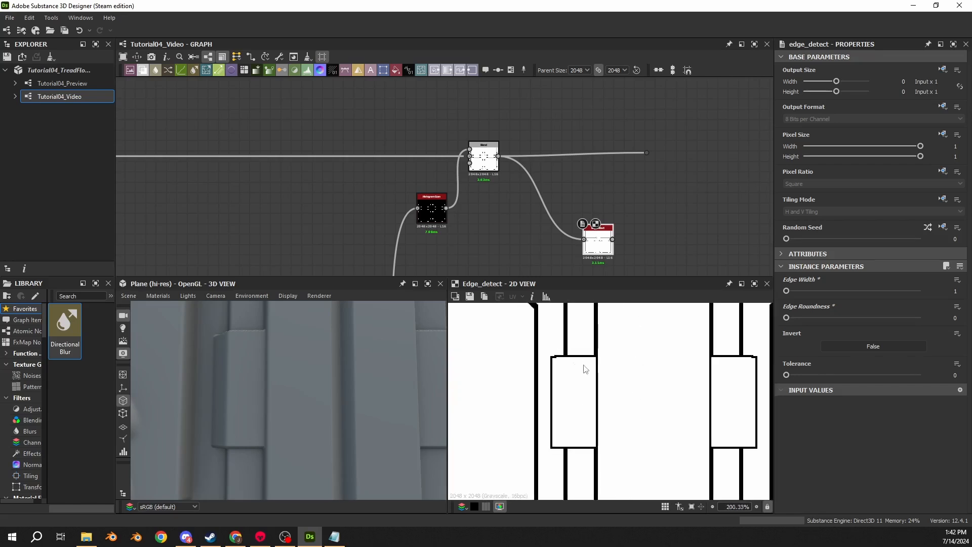
scroll(575, 392, down, 2)
middle_drag(501, 308, 553, 350)
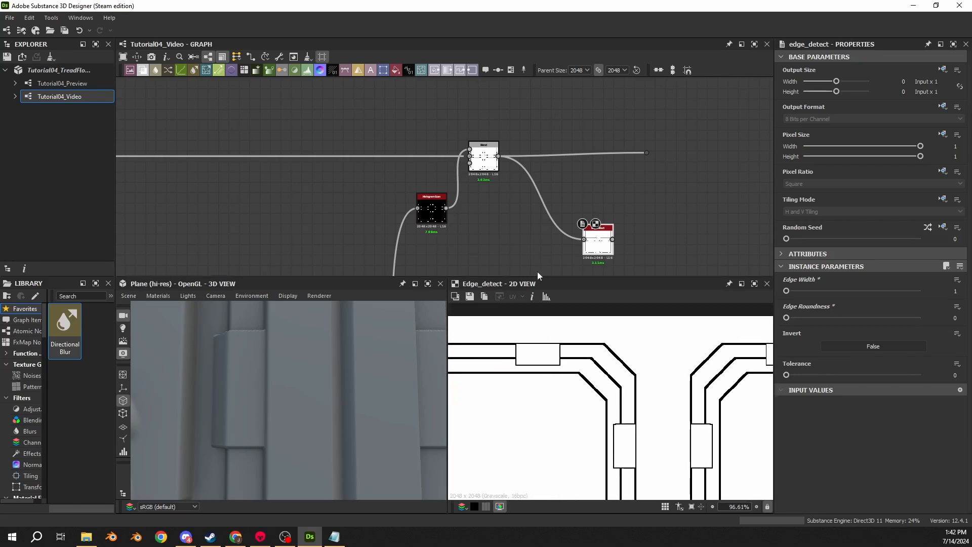
- Compare the previews of the Subtract Blend, the Edge Detect node and the small-plates mask feeding the Histogram Scan
double_click(483, 157)
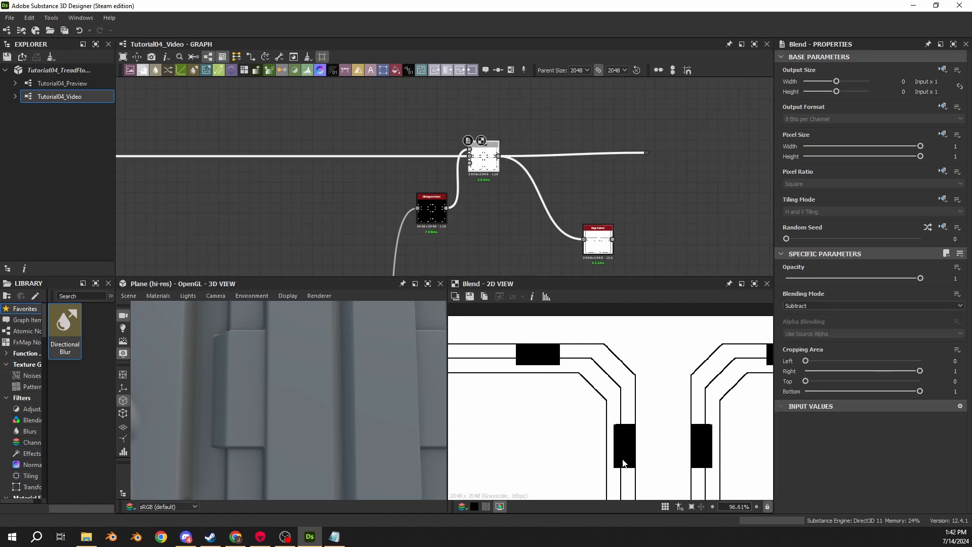
double_click(597, 244)
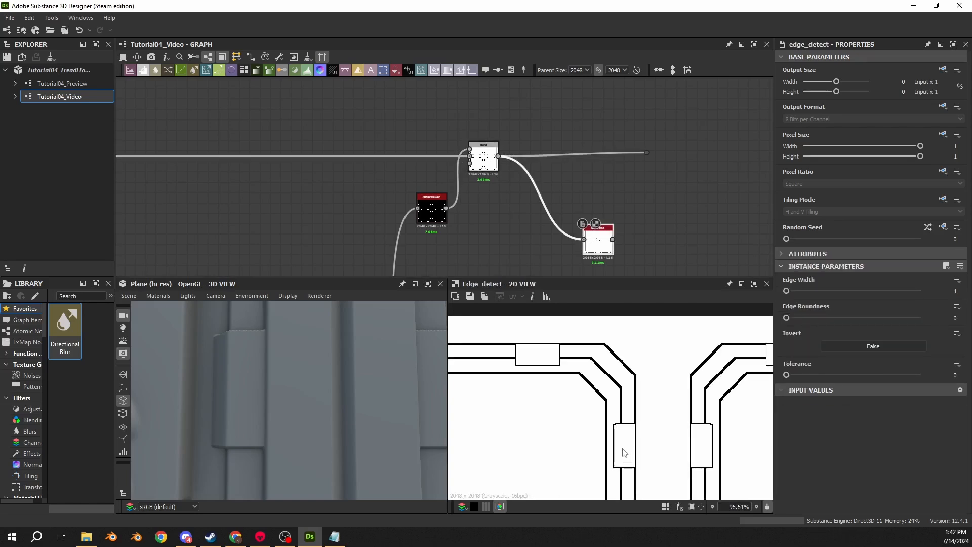
double_click(430, 213)
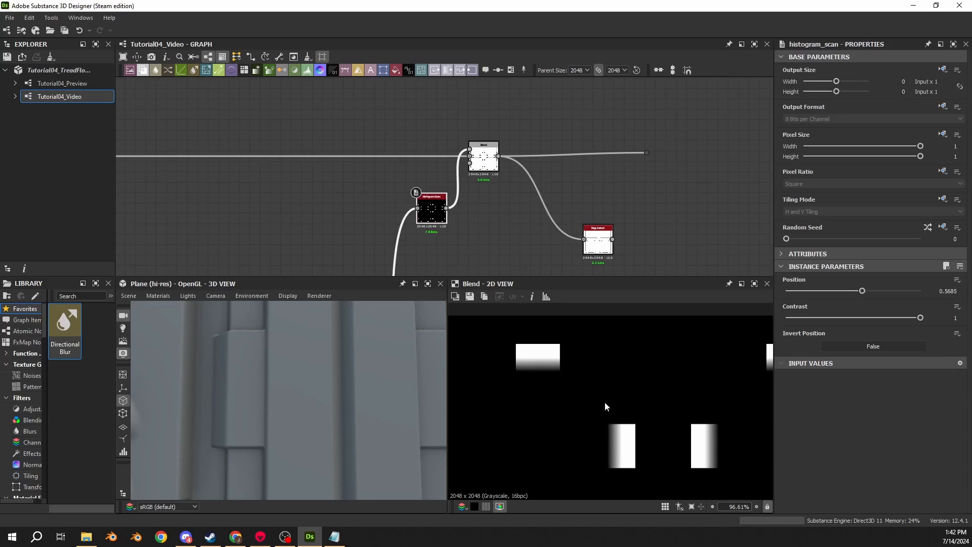
- Delete the Edge Detect node and move the dot at the end of the mask wire farther away from the Blend
double_click(598, 243)
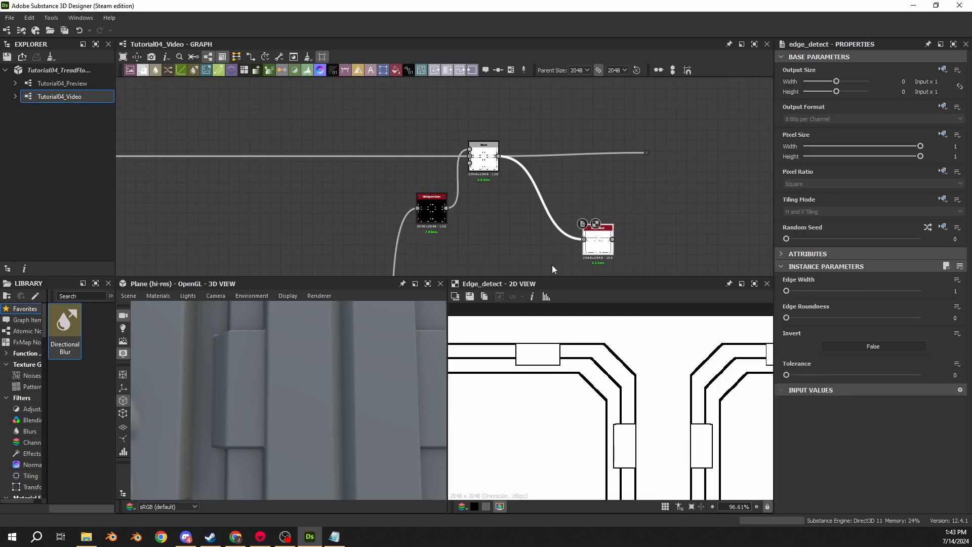
key(Delete)
middle_drag(613, 218, 385, 233)
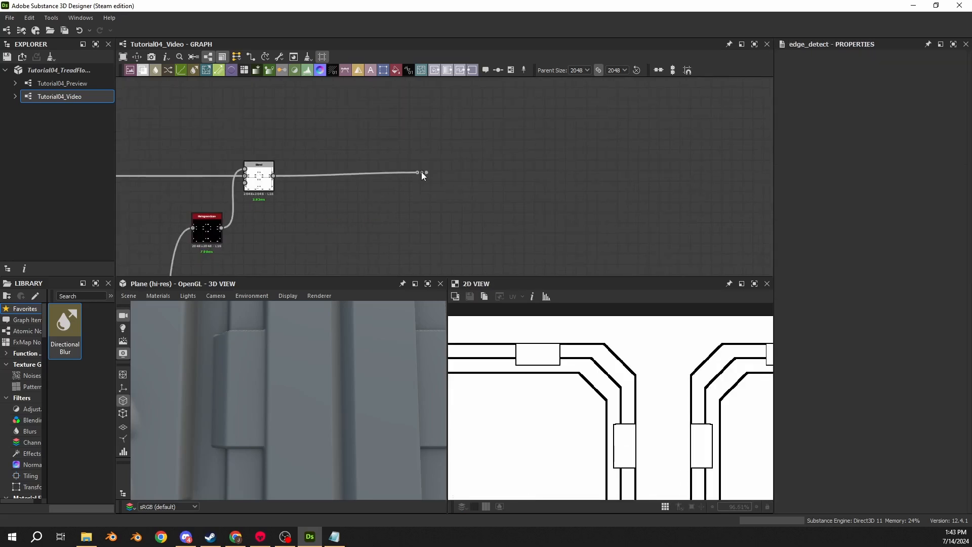
drag(422, 174, 740, 174)
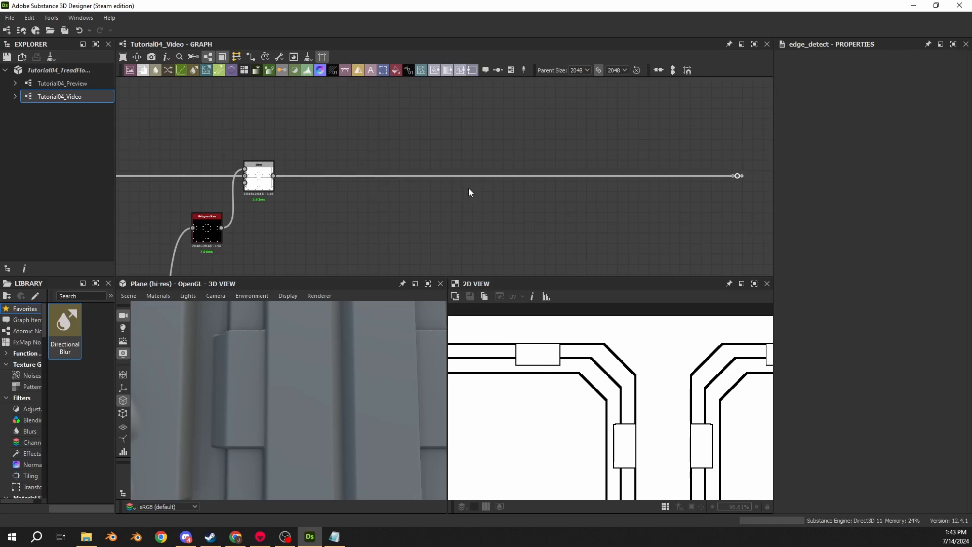
- Insert another Blend node on the mask wire before the dot, set its blending mode to Subtract, and place it nearer the dot
key(space)
text(blend)
key(Return)
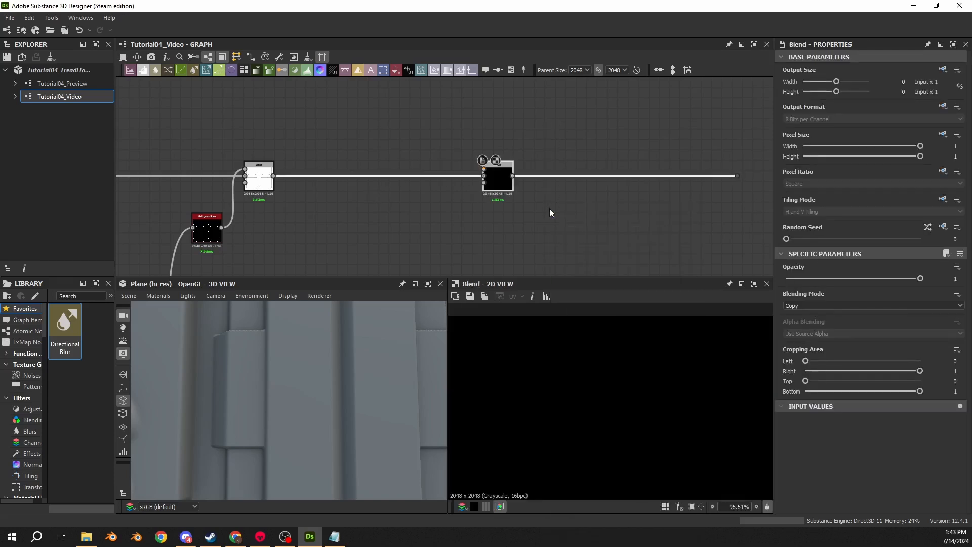
click(817, 306)
click(796, 327)
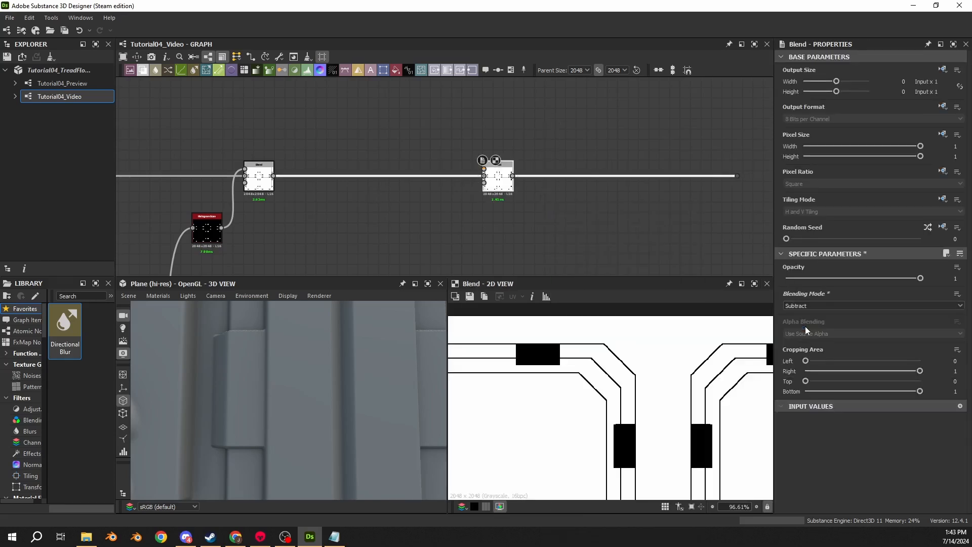
drag(506, 188, 599, 188)
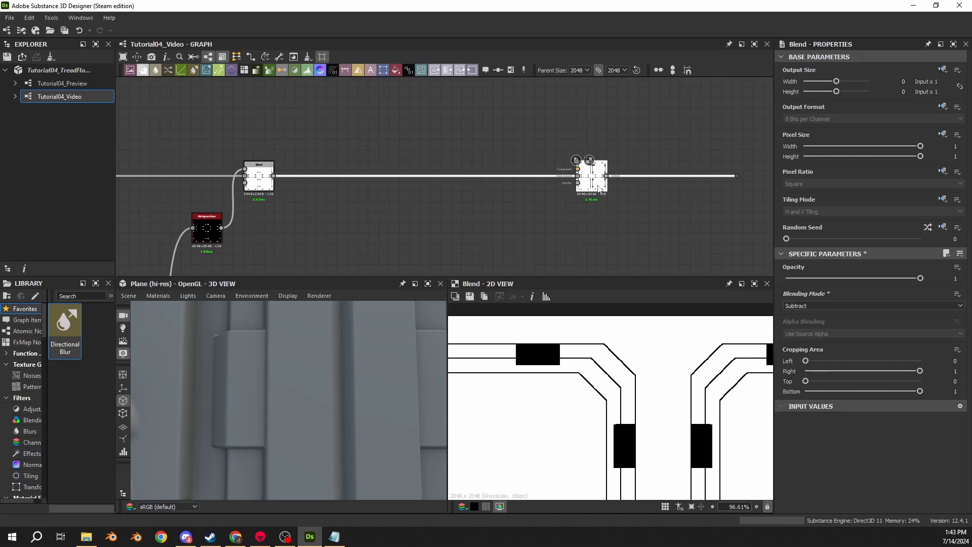
- Add a Histogram Scan node and place it just above and before the new Subtract Blend
key(space)
text(scan)
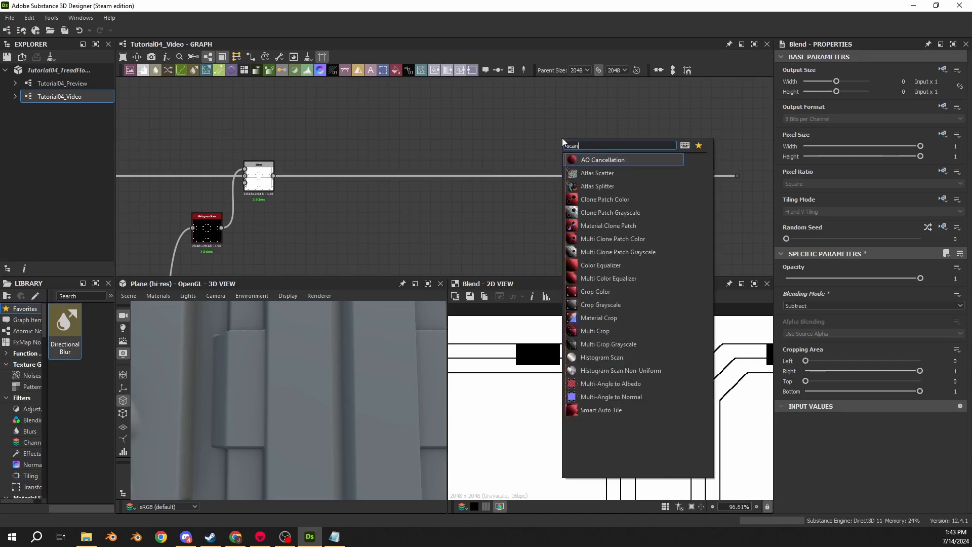
click(584, 357)
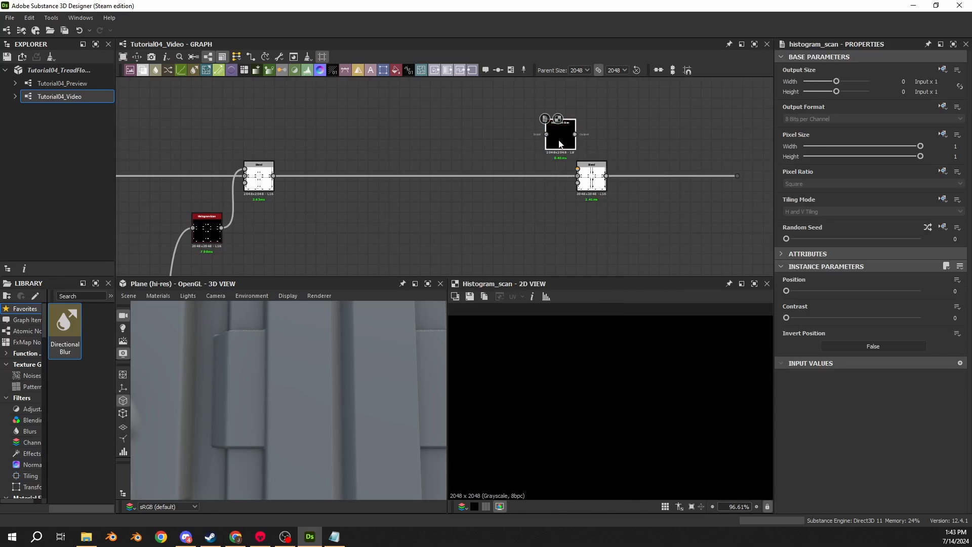
drag(561, 144, 539, 154)
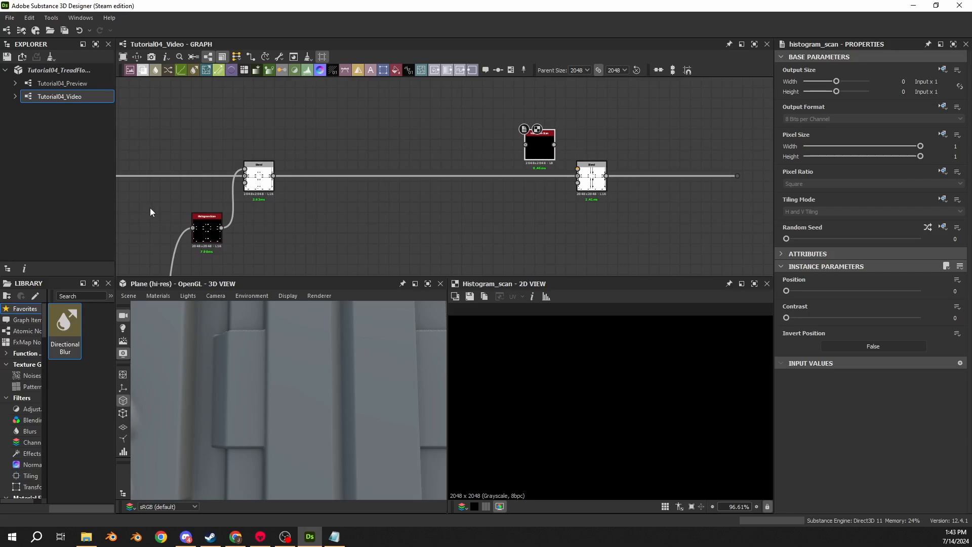
- Locate the Max (Lighten) Blend that adds the diamond shape, preview it, and examine the diamond where the panels meet
scroll(430, 197, down, 7)
scroll(491, 162, up, 8)
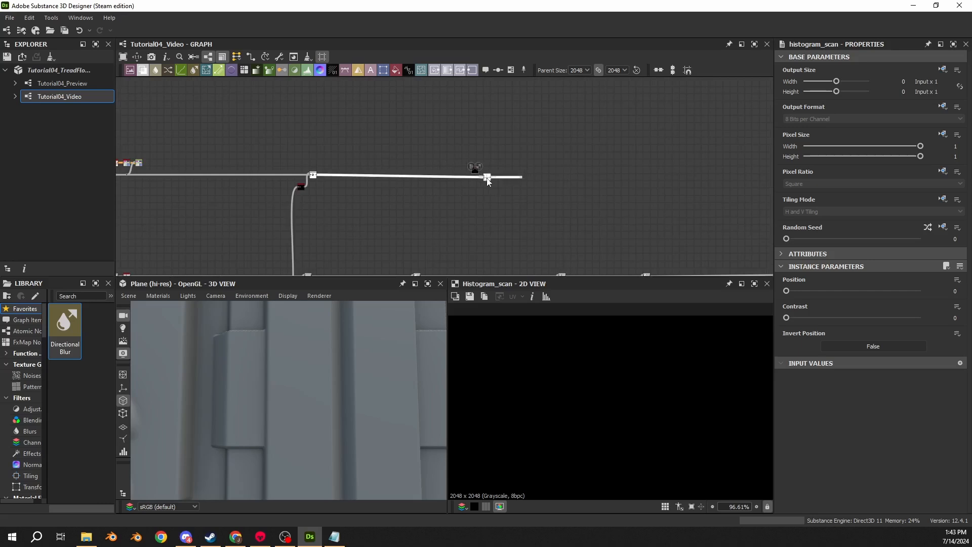
scroll(501, 173, up, 4)
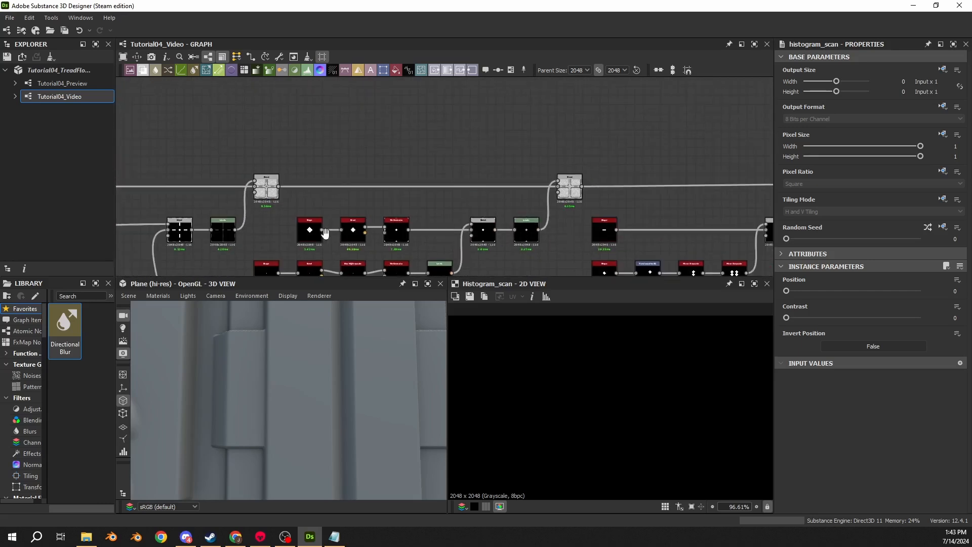
click(609, 159)
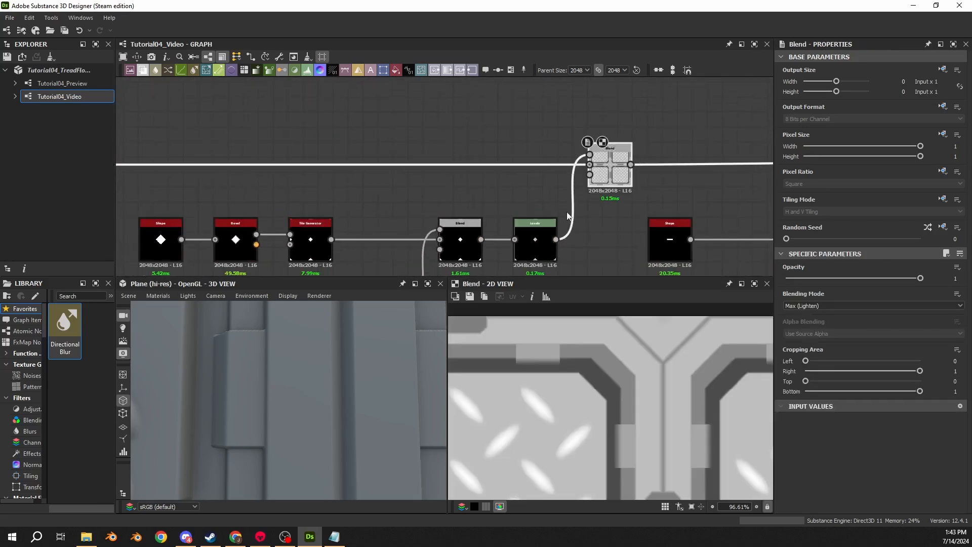
scroll(635, 393, down, 6)
scroll(613, 395, up, 3)
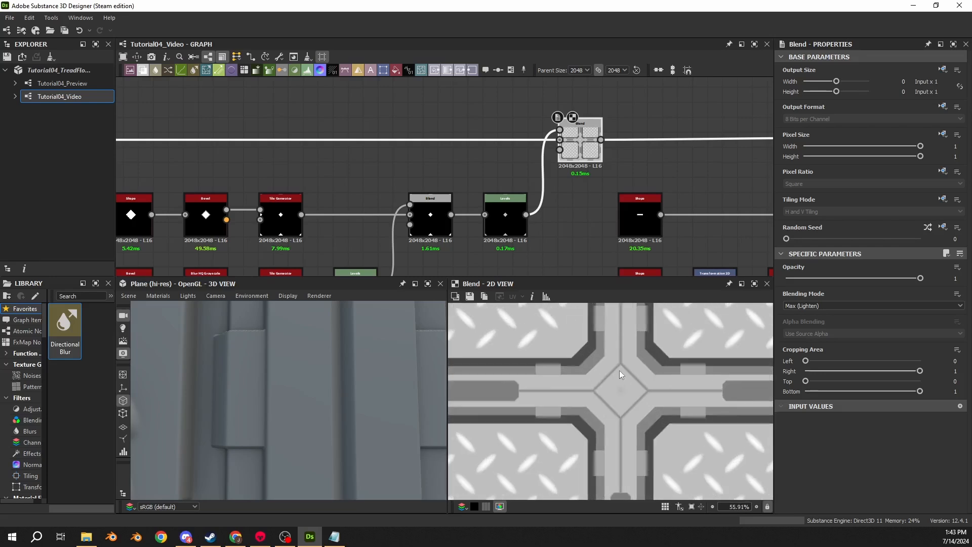
- Compare the preview of the preceding Subtract Blend with the Max (Lighten) Blend that adds the diamond
middle_drag(355, 182, 623, 202)
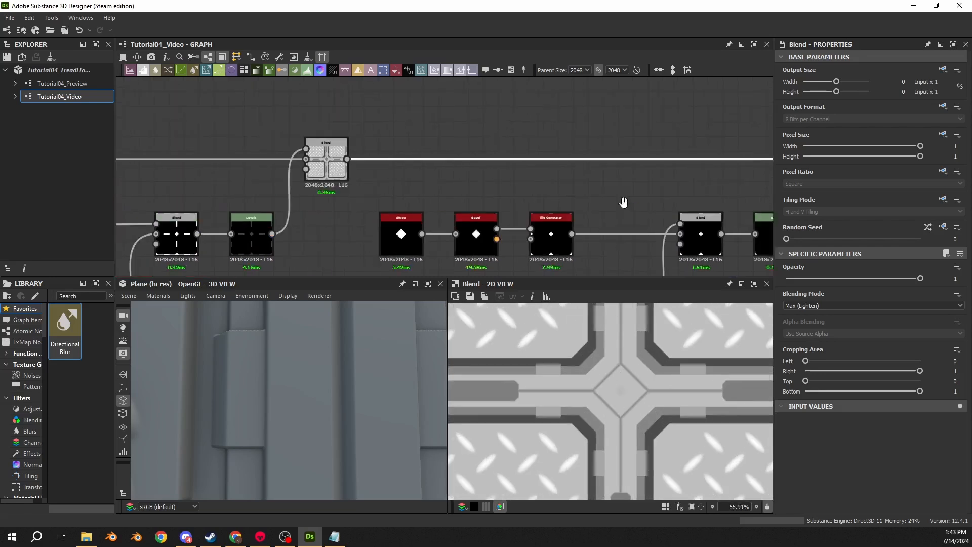
scroll(629, 204, down, 4)
scroll(725, 191, up, 4)
double_click(247, 186)
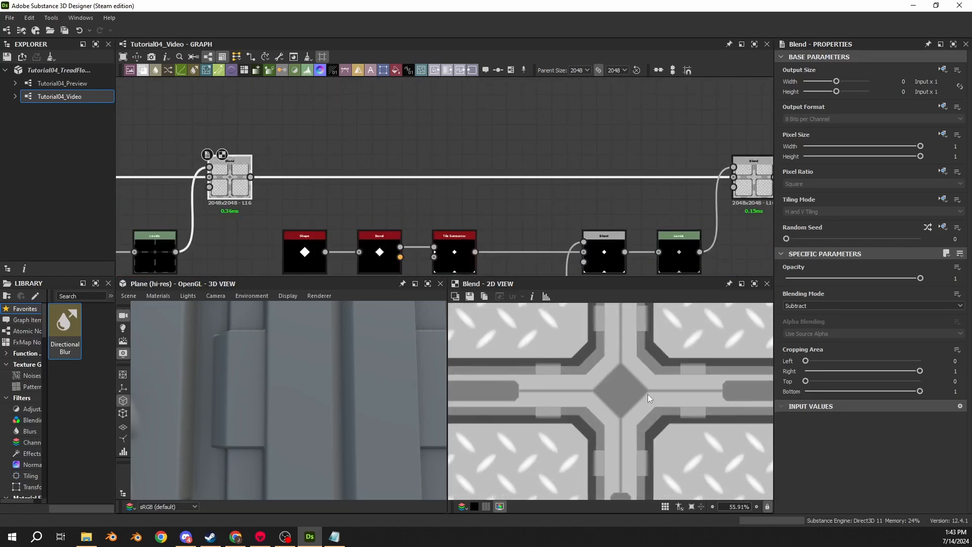
middle_drag(636, 226, 498, 198)
double_click(611, 162)
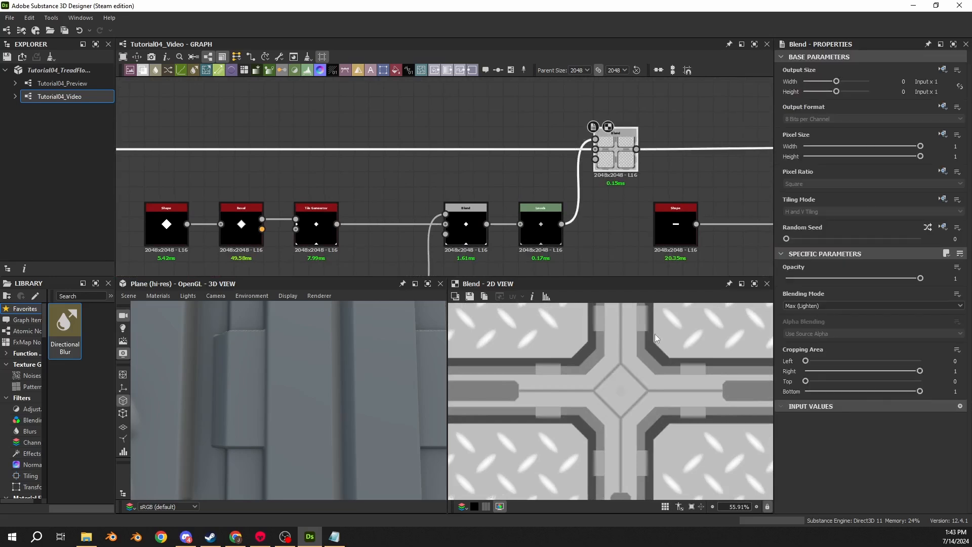
- Branch a dot off the output of the Blend before the diamond's Levels node and place it just below the mask's Histogram Scan
click(543, 230)
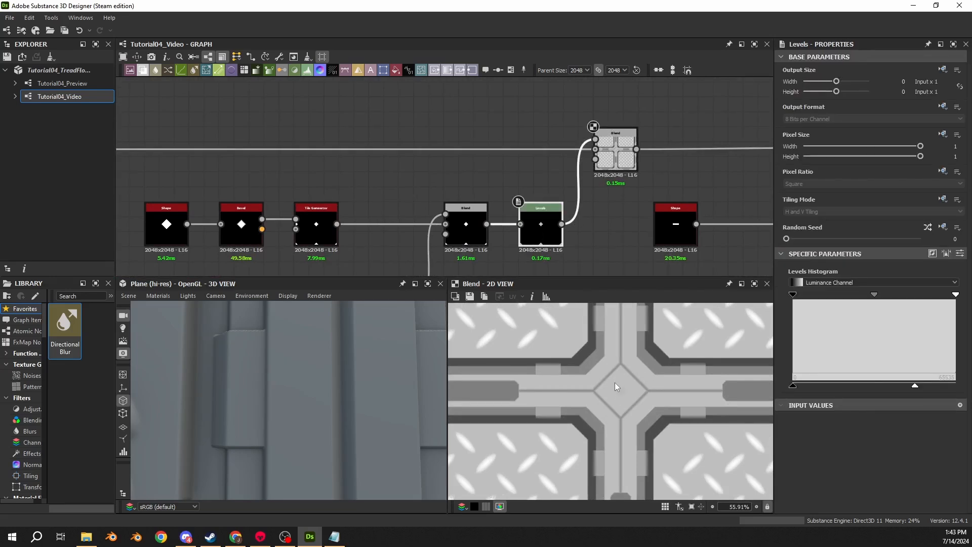
click(484, 224)
scroll(498, 147, down, 5)
middle_drag(494, 116, 495, 228)
alt+click(491, 242)
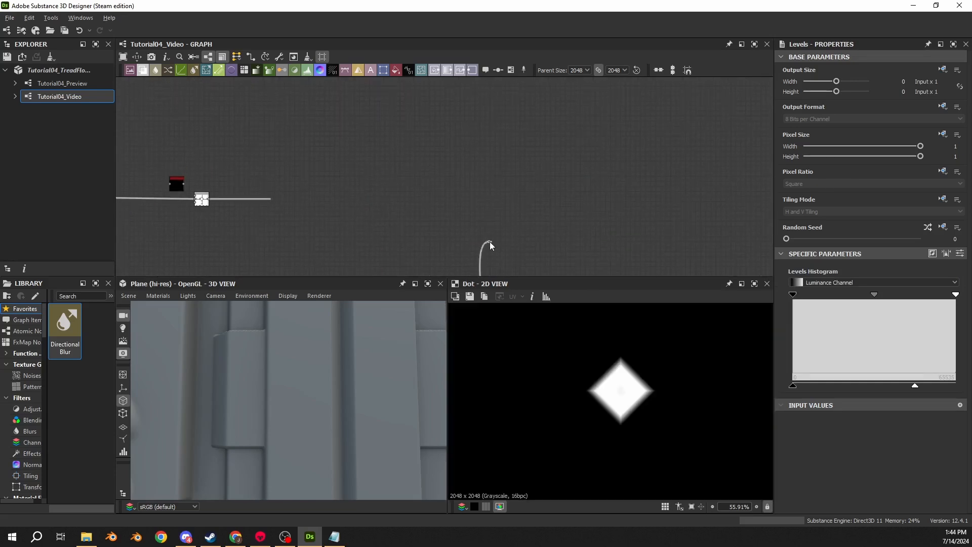
scroll(495, 244, up, 3)
scroll(335, 146, down, 4)
middle_drag(276, 123, 357, 123)
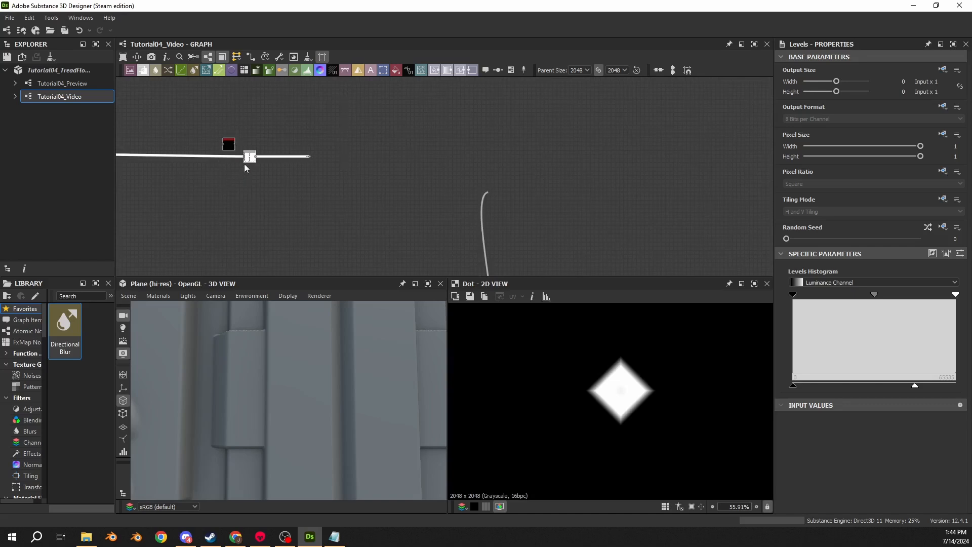
drag(244, 163, 520, 166)
scroll(507, 180, up, 4)
middle_drag(507, 179, 496, 212)
drag(533, 184, 513, 159)
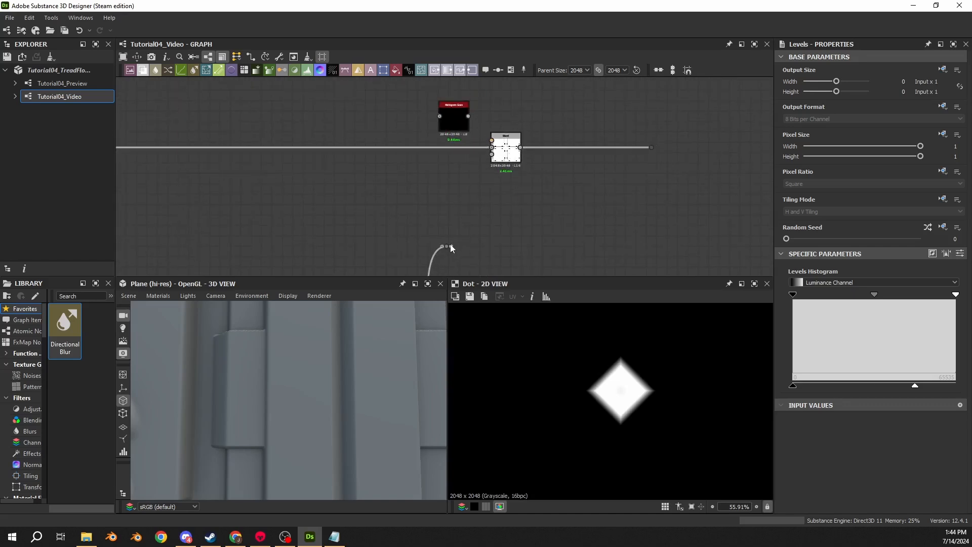
- Feed the diamond Blend into the Histogram Scan, removing the intermediate dot, and place the scan below the mask wire
drag(450, 248, 441, 116)
click(450, 119)
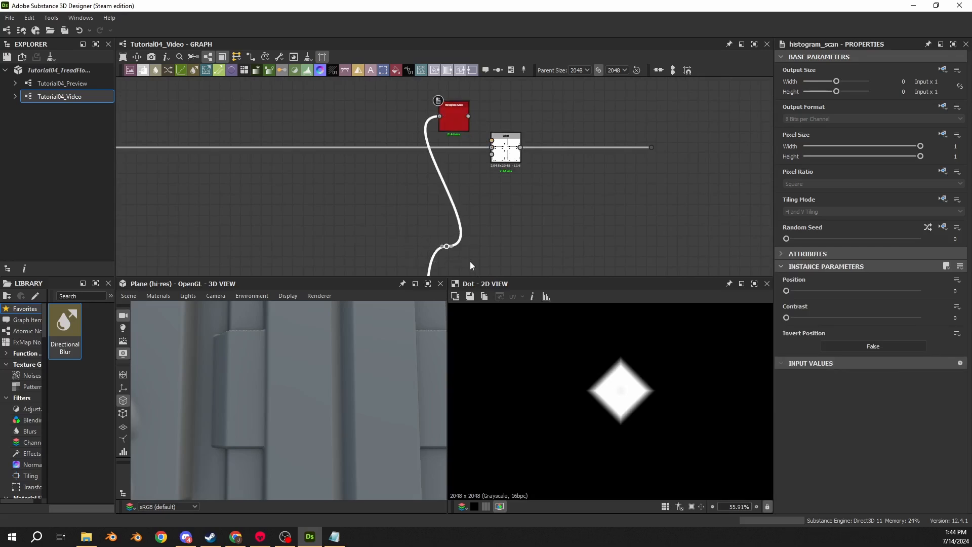
key(BackSpace)
drag(457, 126, 439, 222)
- Preview the diamond's Histogram Scan and set its Position to 0.268 and Contrast to 1
double_click(440, 222)
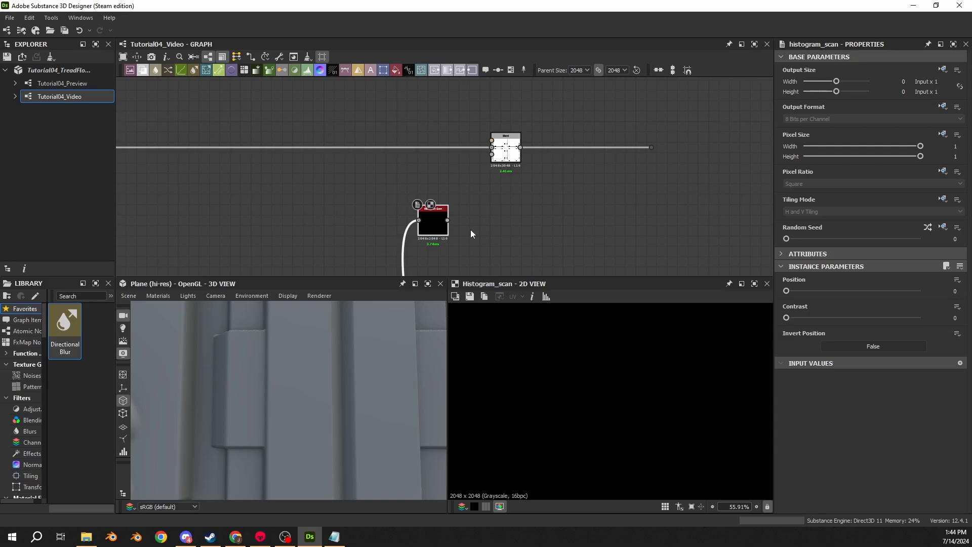
click(955, 290)
key(Return)
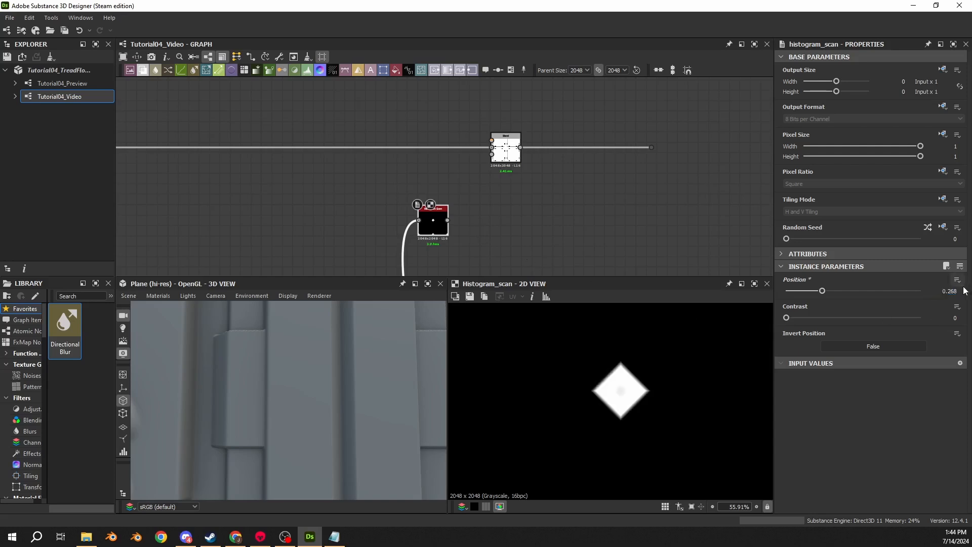
drag(875, 318, 958, 321)
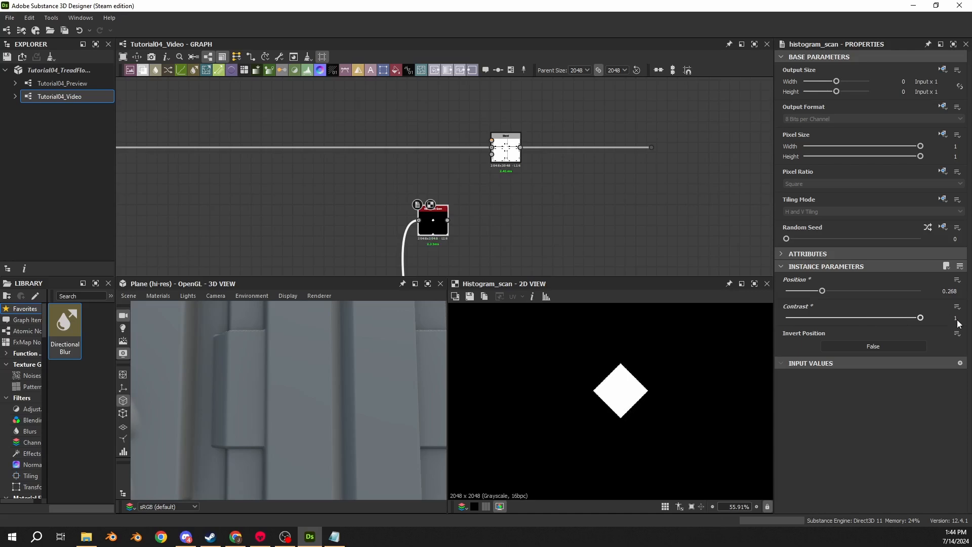
- Preview the source Blend before the diamond's Levels node and examine the falloff along the diamond's edges
scroll(502, 259, down, 6)
middle_drag(501, 260, 500, 151)
middle_drag(482, 236, 485, 169)
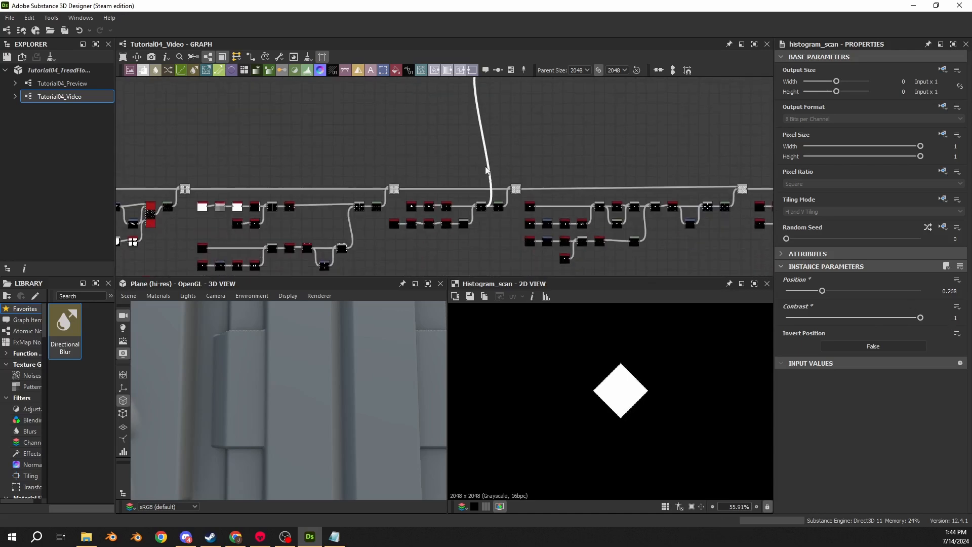
scroll(480, 210, up, 5)
scroll(480, 219, up, 4)
double_click(480, 216)
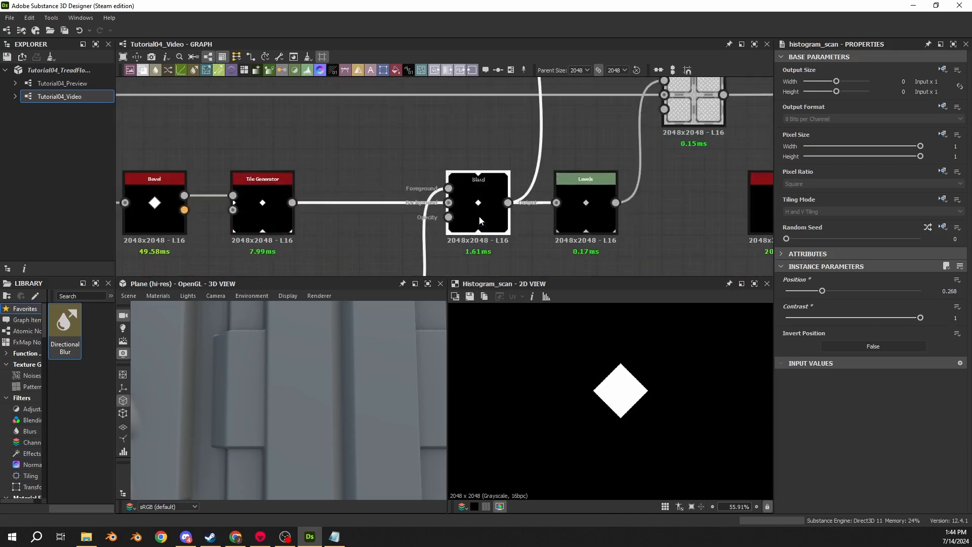
scroll(640, 367, up, 5)
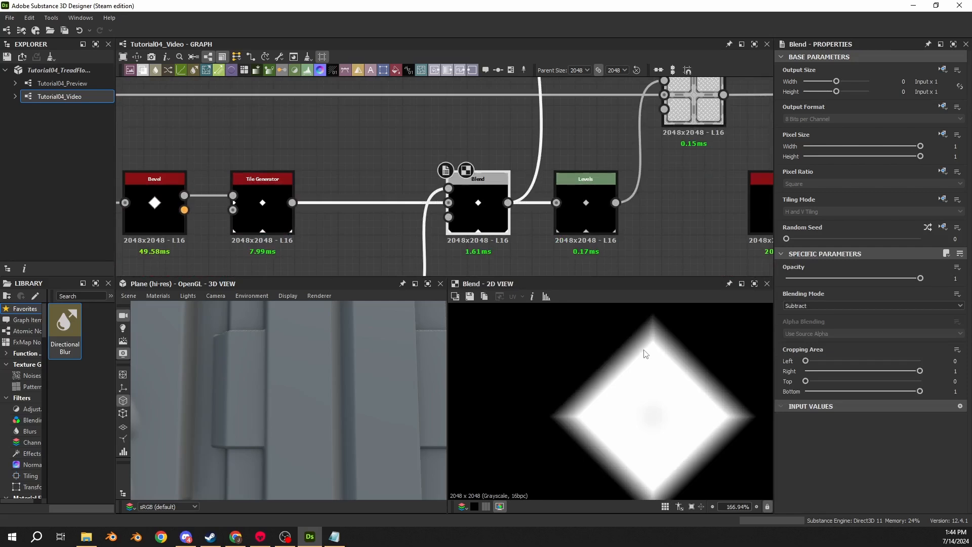
scroll(467, 207, down, 8)
- Connect the Histogram Scan output to the Foreground of the mask's Subtract Blend to cut out the diamond
scroll(467, 209, up, 4)
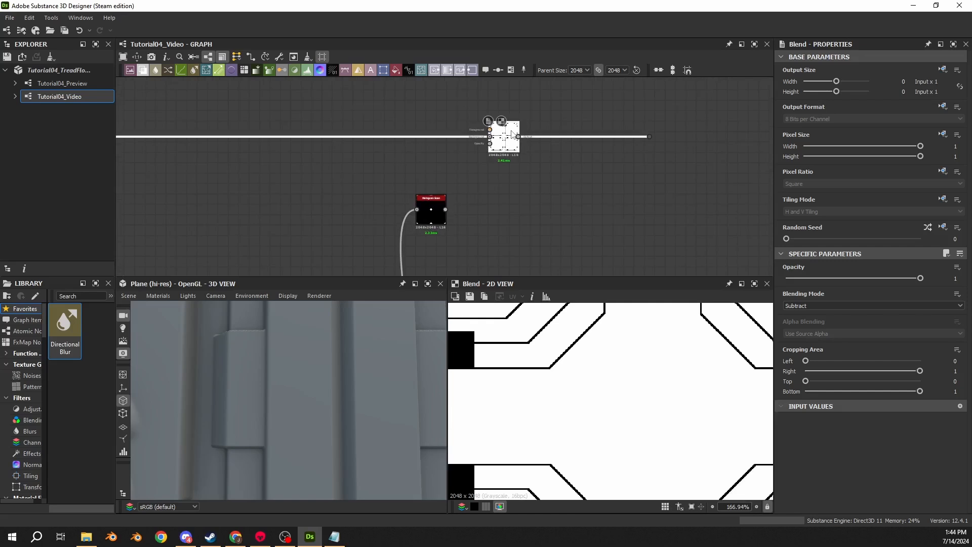
drag(445, 208, 490, 130)
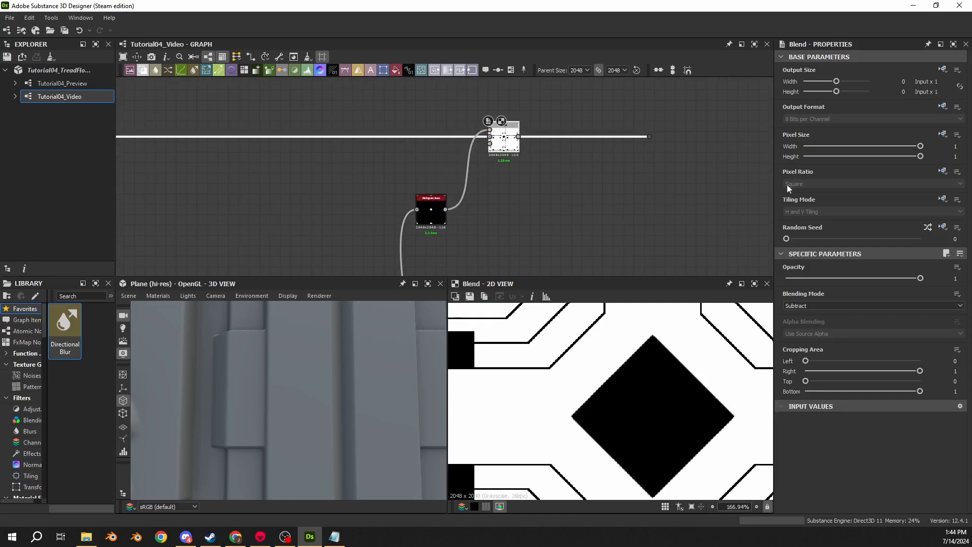
scroll(614, 357, down, 3)
scroll(475, 205, down, 5)
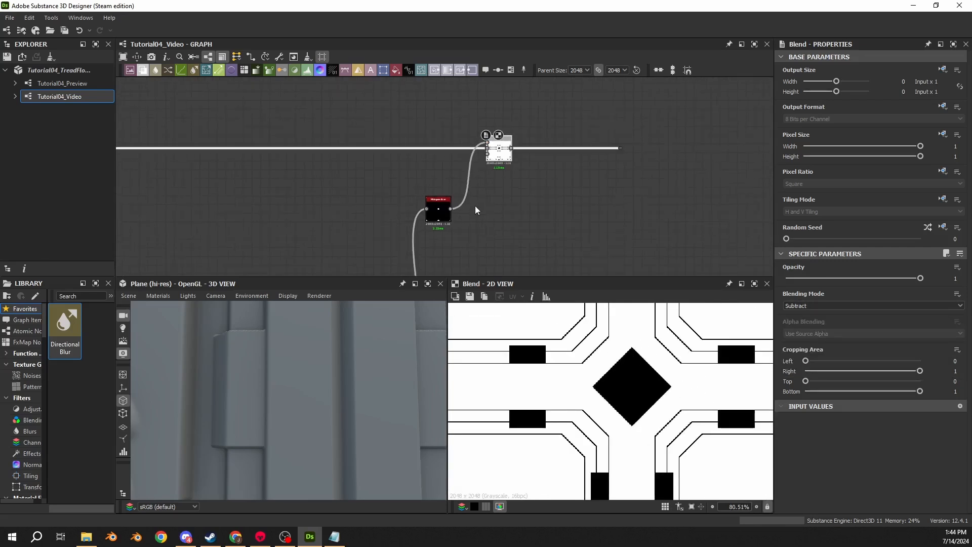
- Preview the Max (Lighten) Blend and examine how the diamond's corners meet the panel grooves
double_click(497, 237)
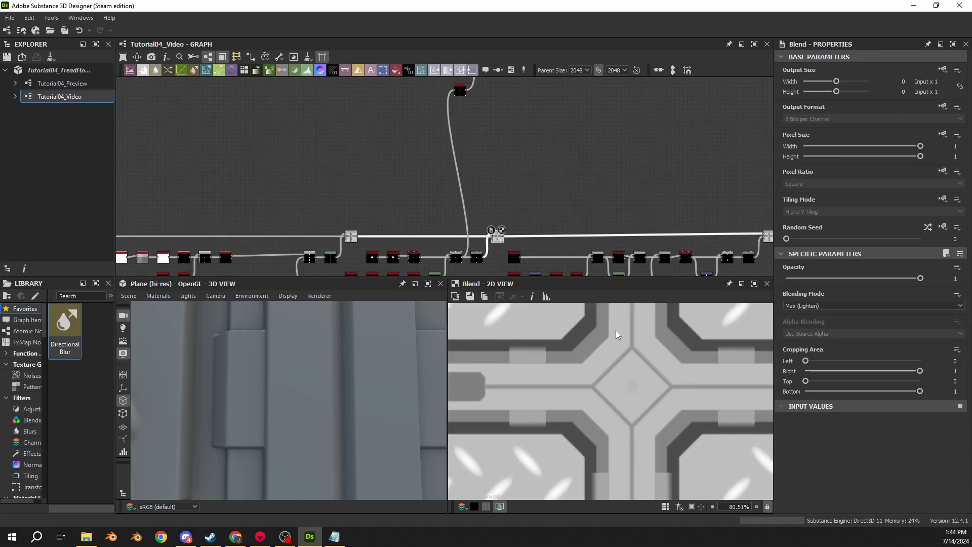
scroll(632, 347, up, 14)
middle_drag(646, 370, 598, 353)
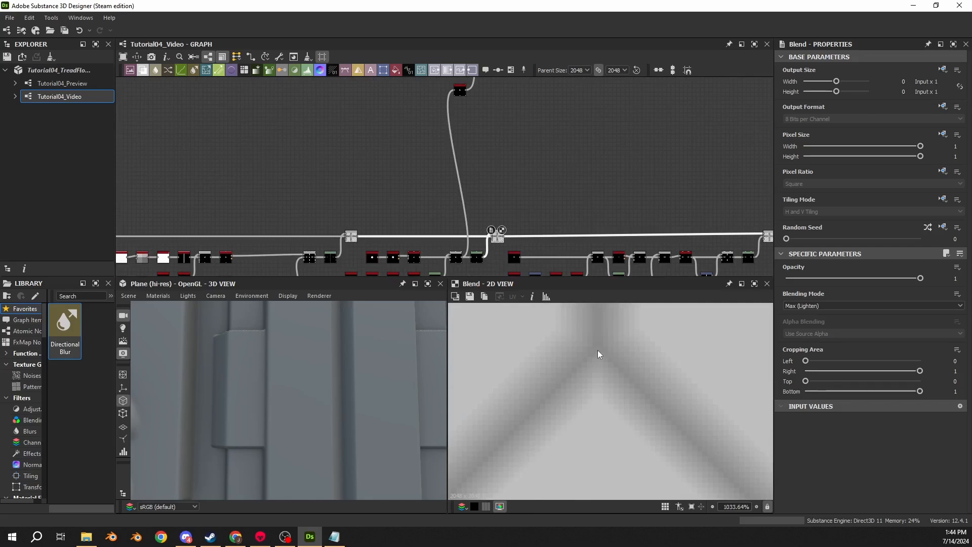
scroll(627, 392, down, 6)
middle_drag(651, 430, 527, 330)
scroll(640, 417, up, 5)
scroll(583, 393, up, 4)
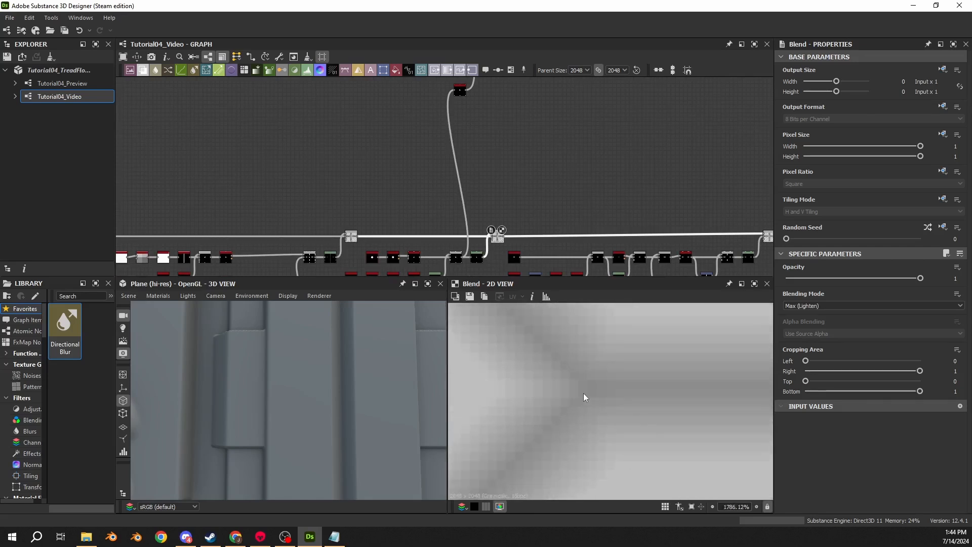
scroll(582, 386, down, 6)
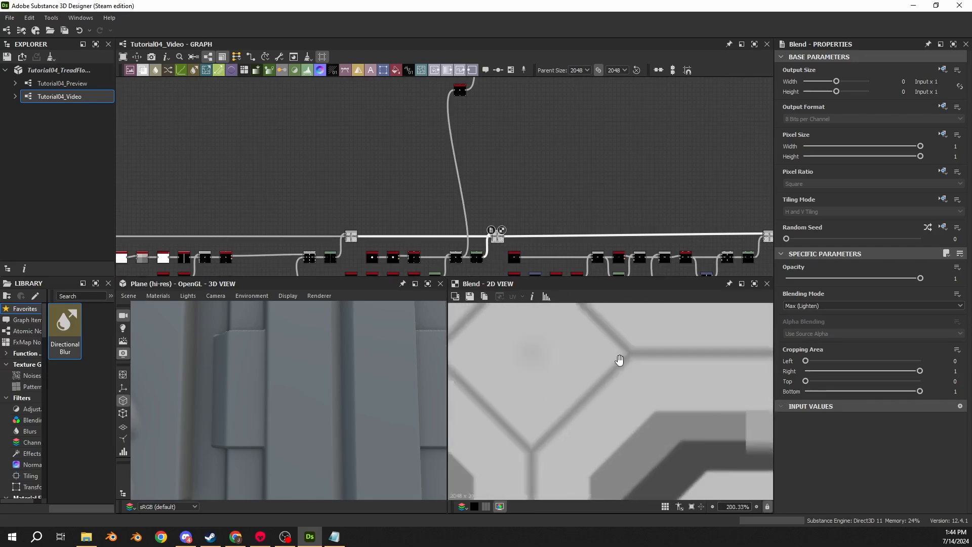
scroll(613, 368, up, 2)
scroll(601, 380, up, 6)
scroll(565, 372, down, 4)
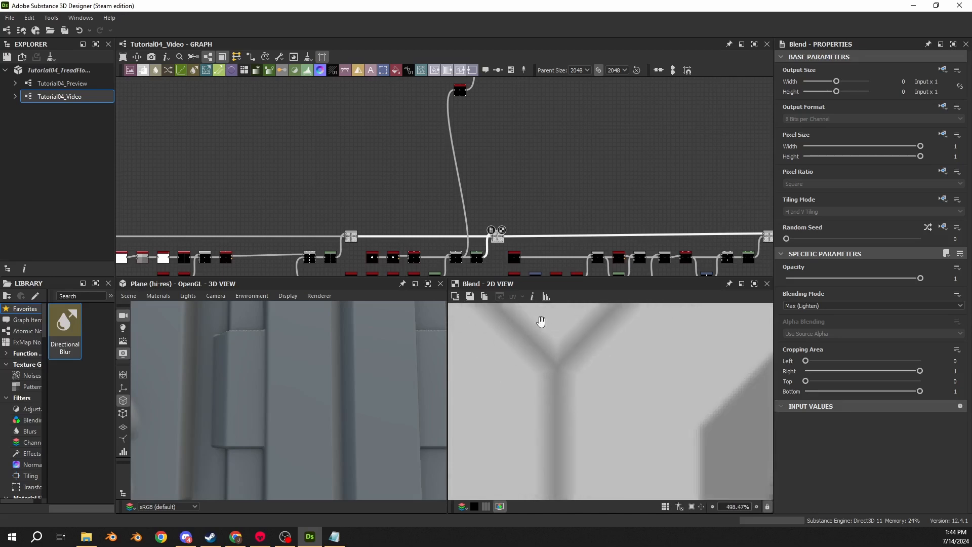
middle_drag(540, 321, 573, 382)
scroll(506, 344, down, 5)
- Try a Position of 0.5 on the diamond's Histogram Scan and inspect the edge of its mask
middle_drag(499, 233, 499, 180)
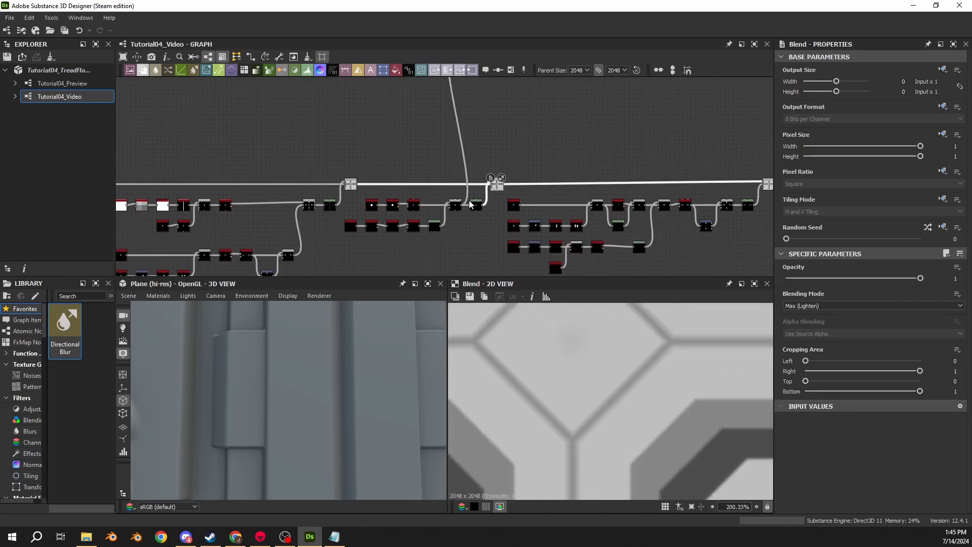
middle_drag(447, 83, 446, 170)
double_click(460, 168)
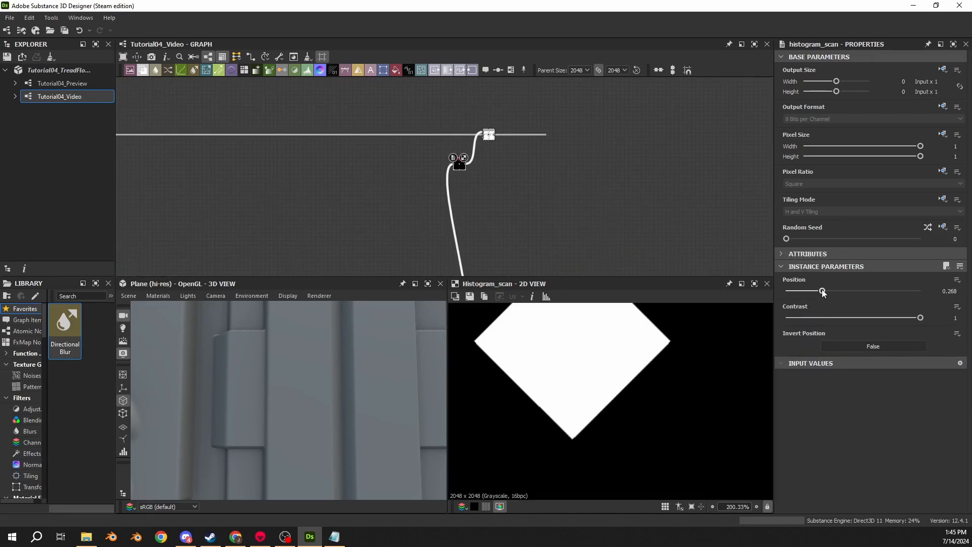
mouse_move(823, 292)
mouse_down()
mouse_move(810, 293)
mouse_move(823, 297)
mouse_up()
click(947, 292)
text(0.5)
key(Return)
scroll(536, 375, up, 1)
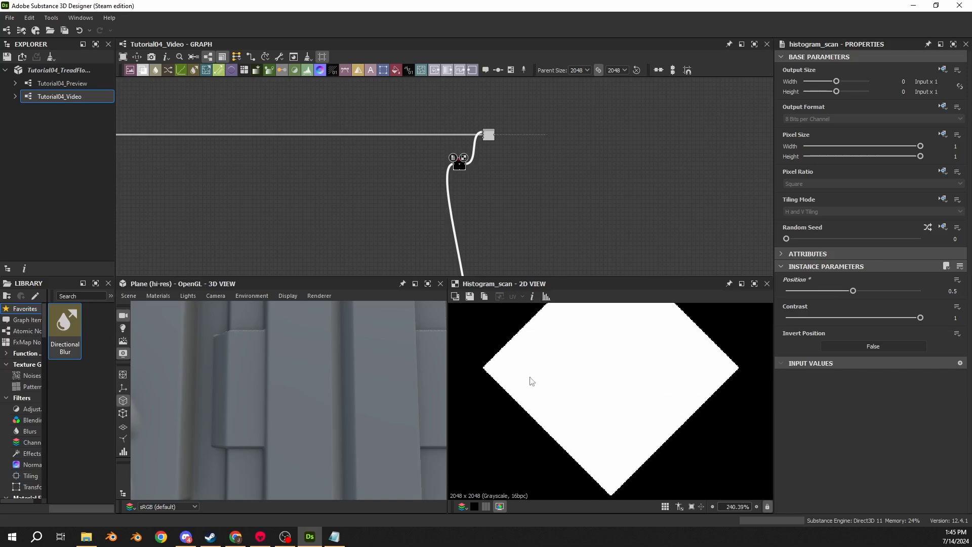
scroll(530, 377, up, 3)
middle_drag(460, 332, 579, 337)
scroll(573, 363, up, 9)
scroll(635, 365, down, 6)
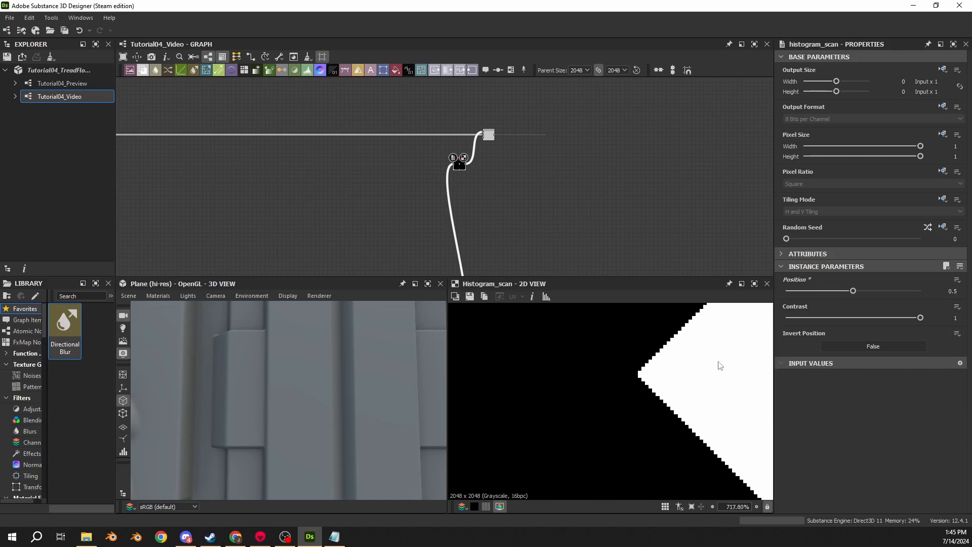
scroll(571, 373, down, 3)
- Undo the Position change on the Histogram Scan and inspect the corner of the diamond mask
key(ctrl+z)
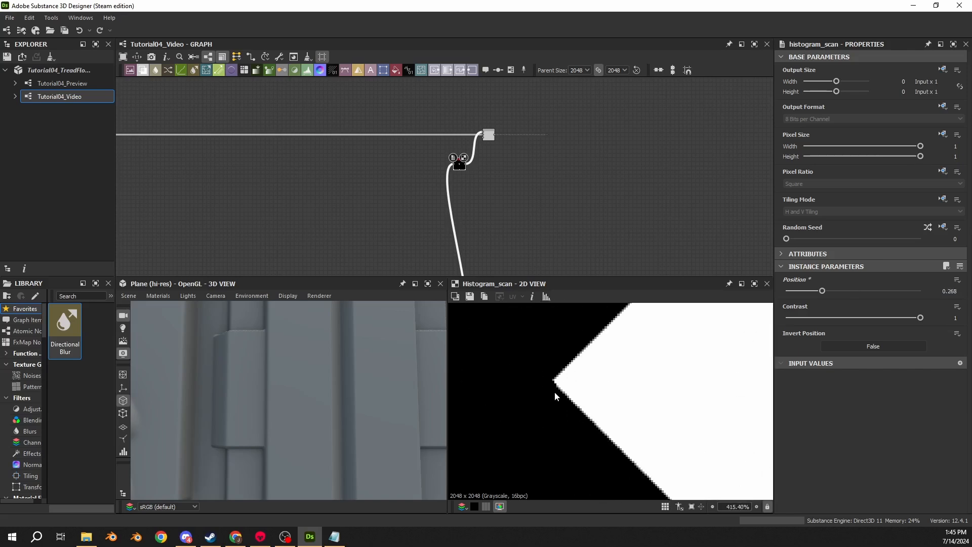
scroll(634, 395, down, 4)
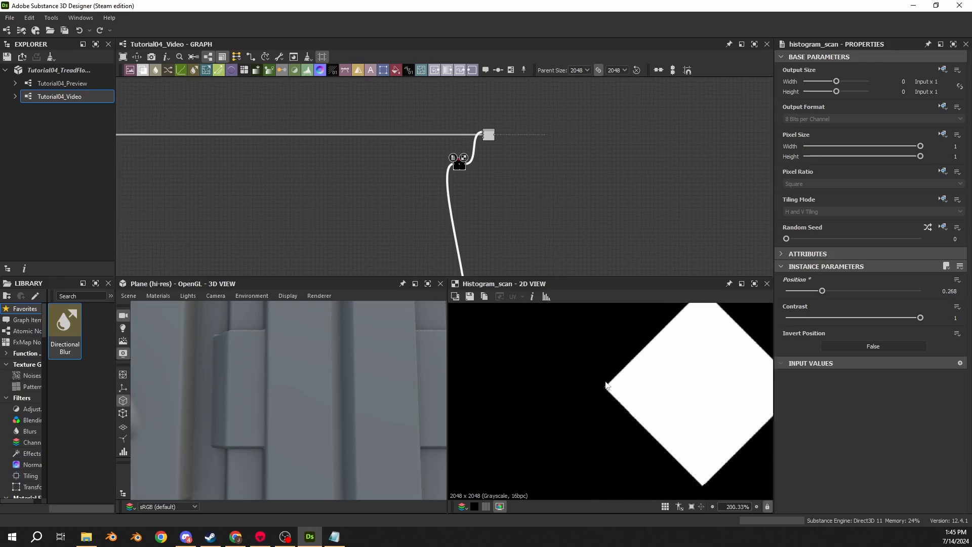
scroll(607, 386, up, 10)
scroll(524, 208, down, 3)
- Compare the previews of the diamond's Subtract Blend, its Levels node and the Max (Lighten) Blend
scroll(479, 136, down, 3)
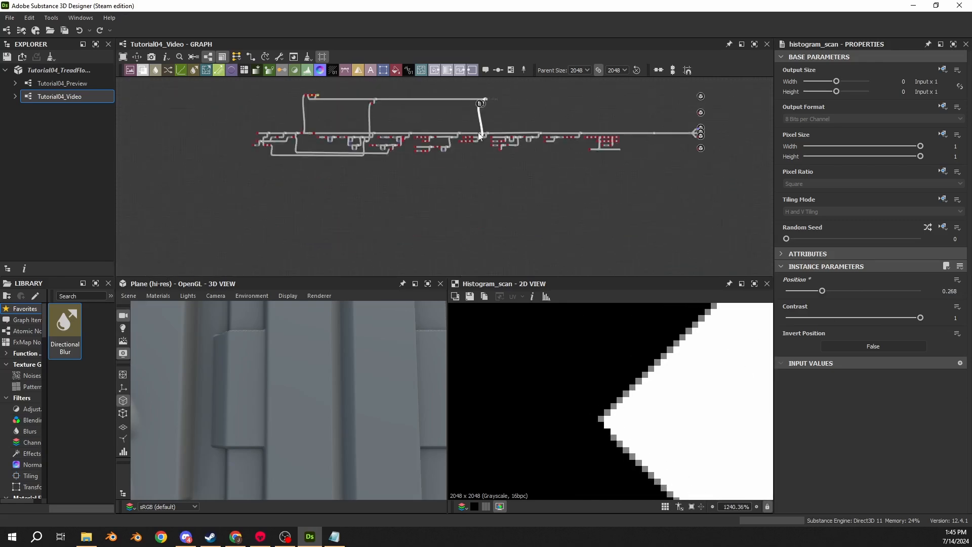
scroll(456, 202, up, 6)
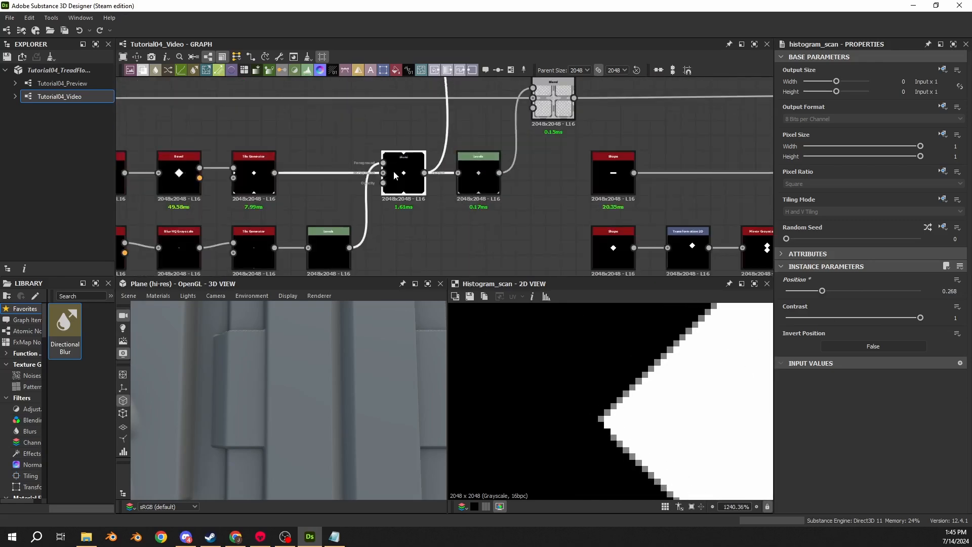
double_click(394, 172)
middle_drag(614, 375, 584, 406)
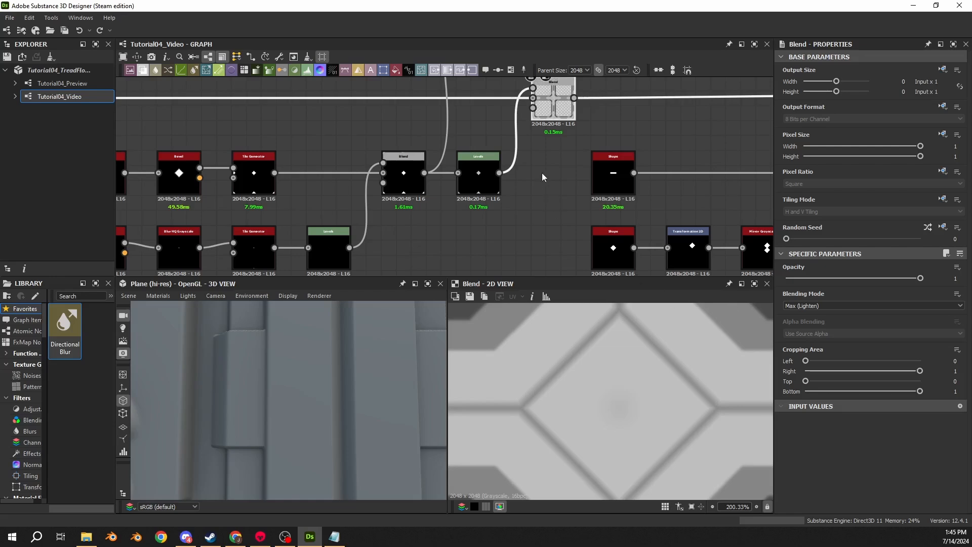
double_click(533, 89)
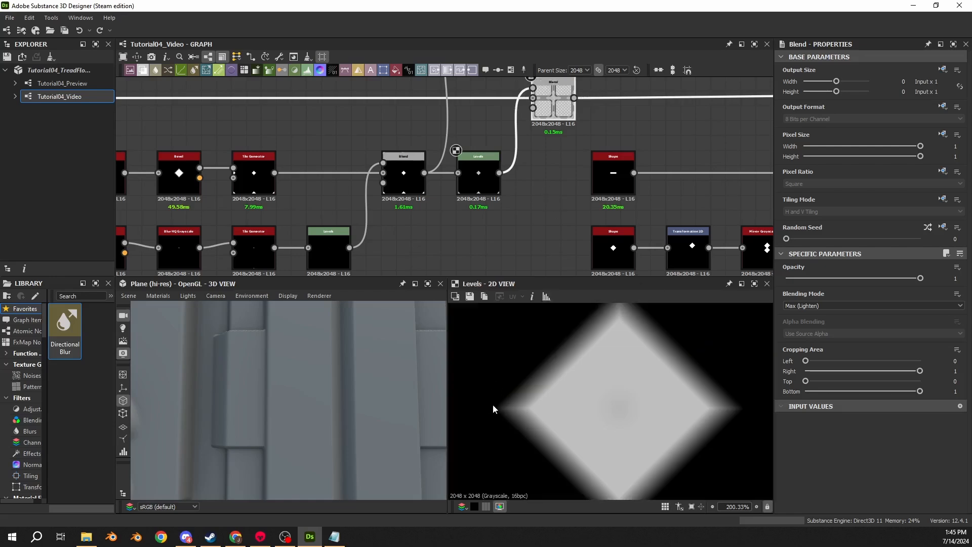
double_click(553, 104)
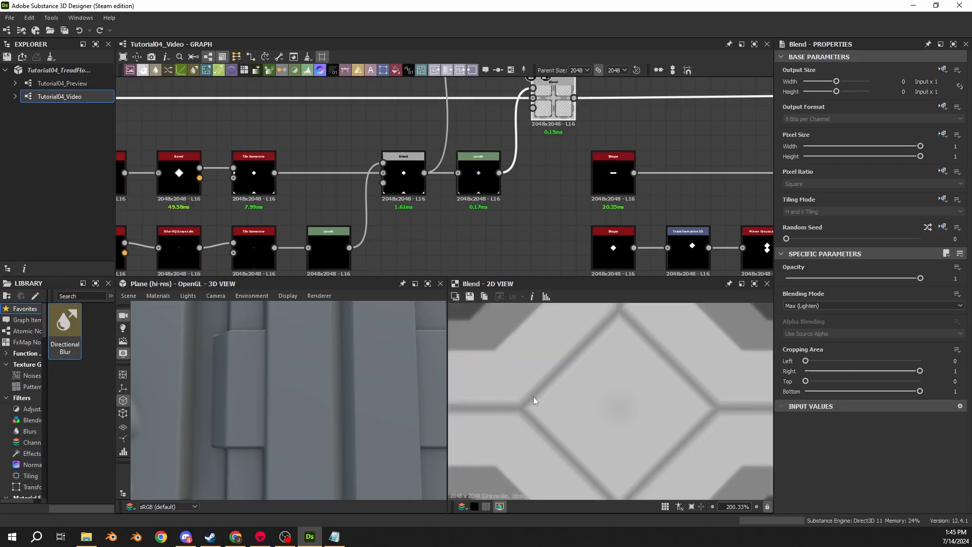
- Set the blending mode of the Blend that adds the diamond to Add (Linear Dodge)
scroll(526, 403, up, 6)
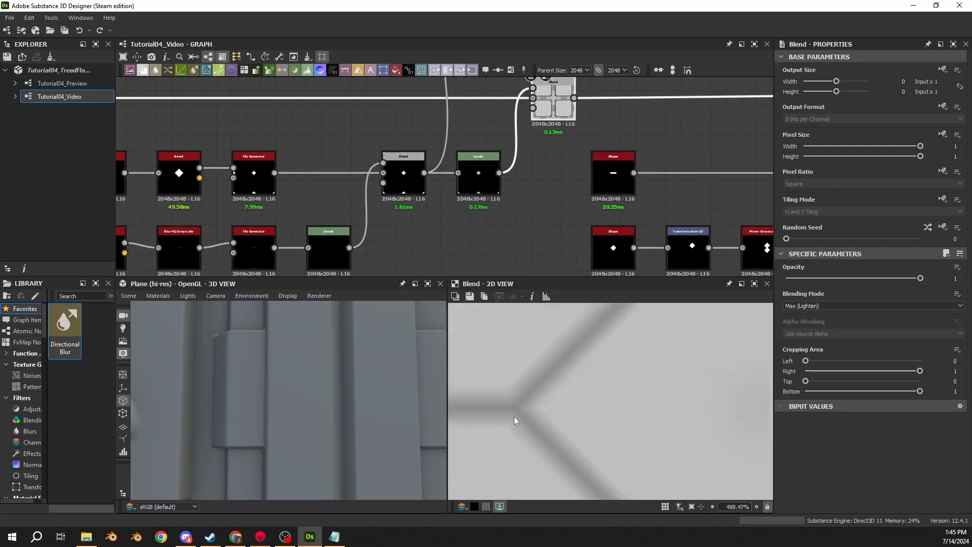
click(803, 306)
click(800, 321)
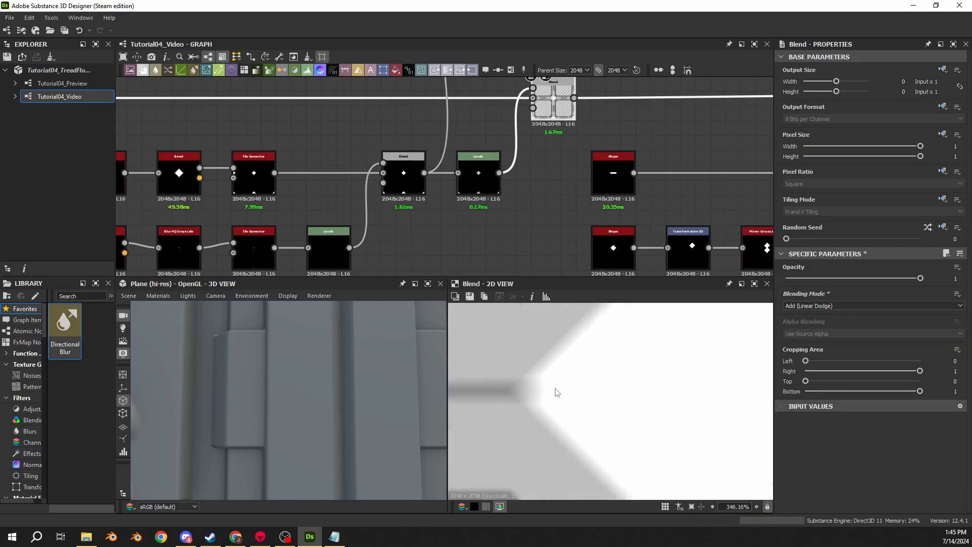
- Inspect the diamond's corner and undo the blending mode change to Add (Linear Dodge) on its Blend
scroll(524, 394, down, 4)
scroll(524, 391, up, 5)
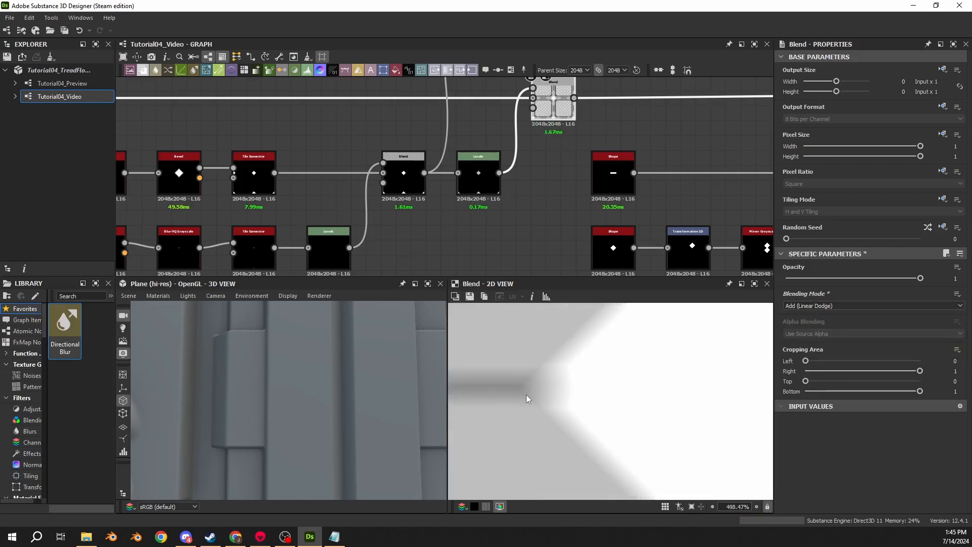
key(ctrl+z)
scroll(562, 418, down, 6)
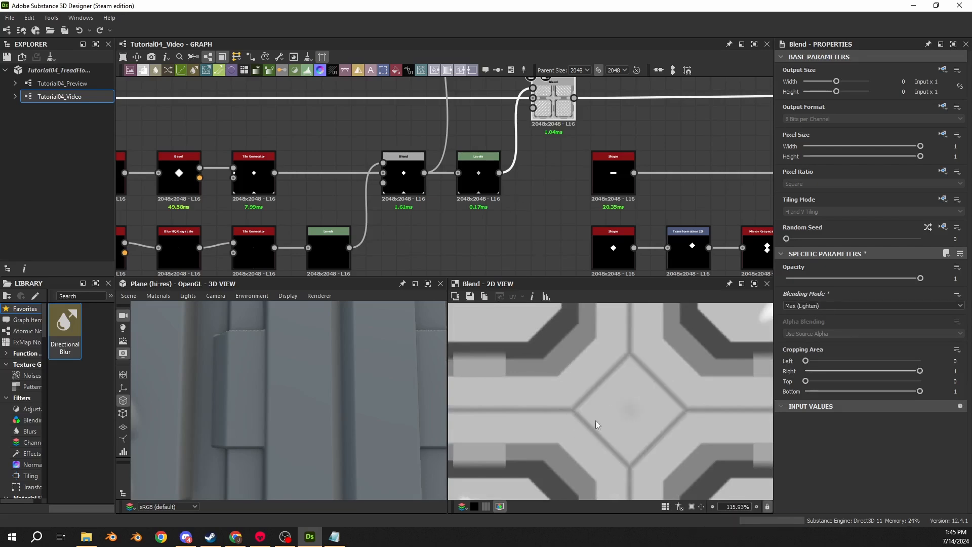
- Set the diamond Histogram Scan's Position to 0.268 and preview the result in the Subtract Blend
click(404, 173)
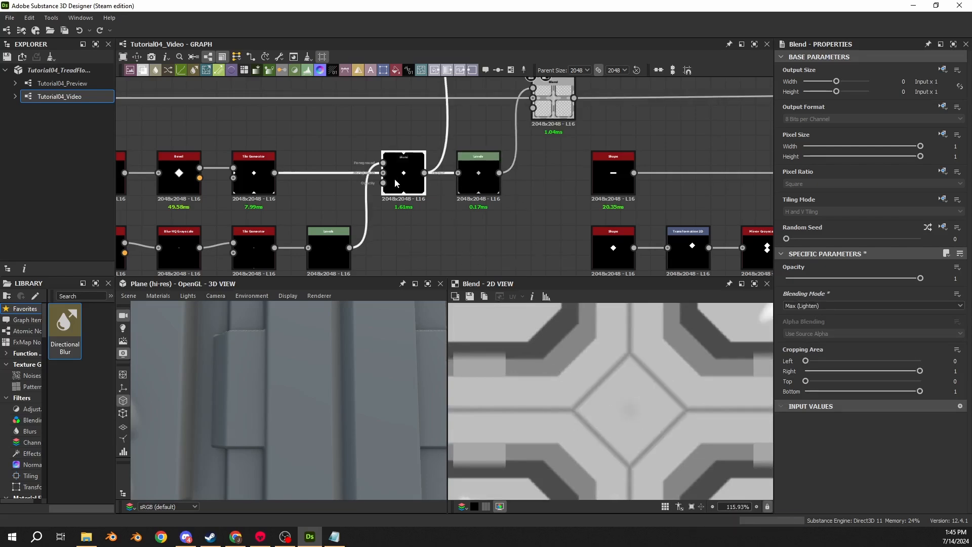
scroll(485, 174, down, 3)
scroll(485, 174, up, 3)
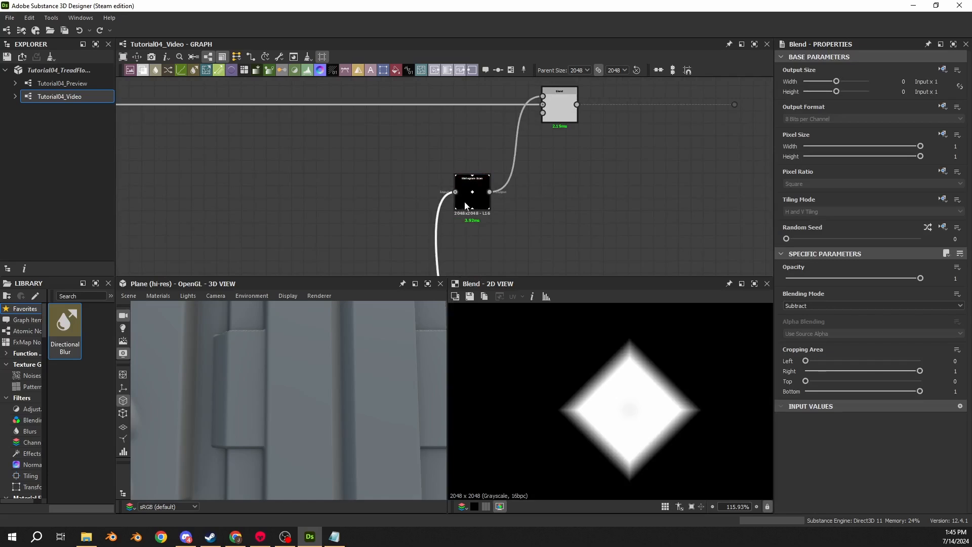
click(466, 206)
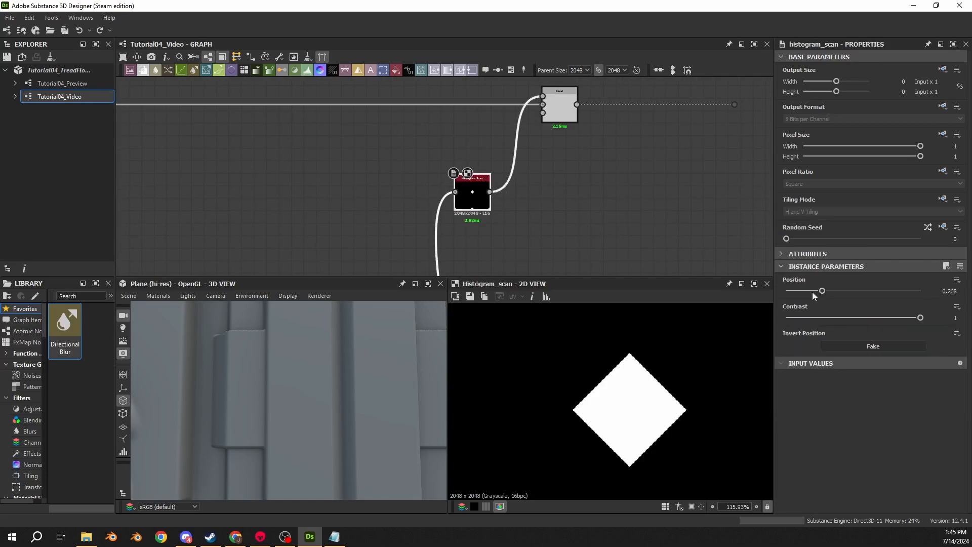
click(560, 106)
scroll(622, 384, up, 2)
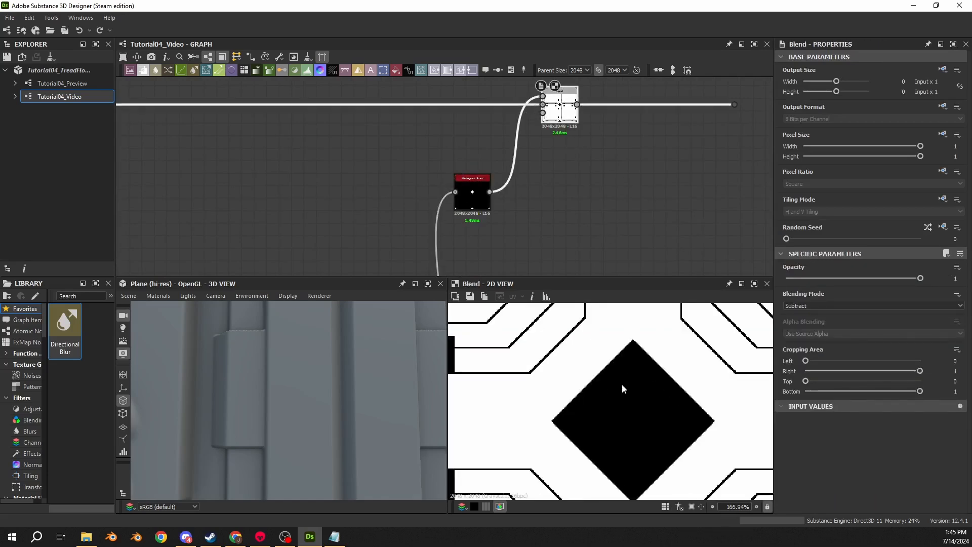
- Try the diamond's Histogram Scan at Position 0.5 and compare the mask with the plates in the 3D view
click(476, 203)
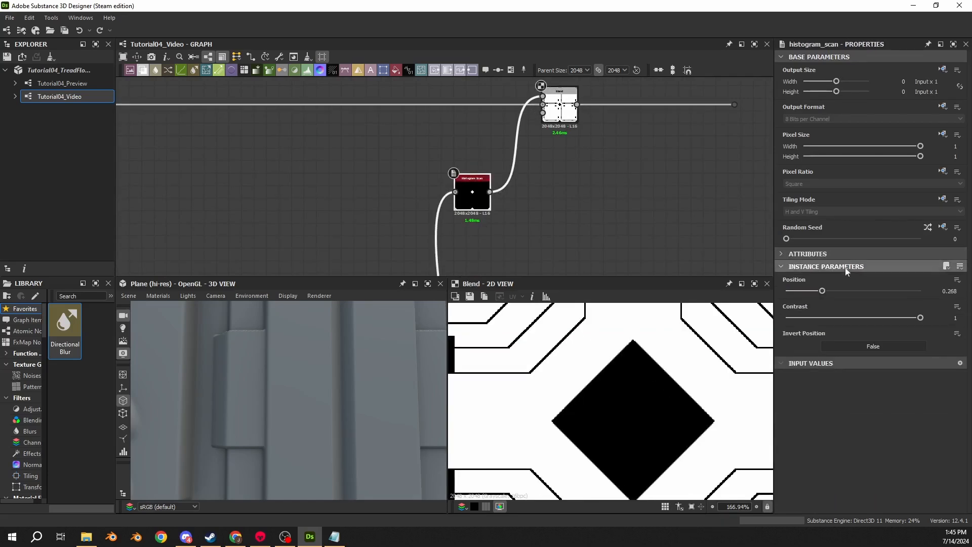
double_click(947, 292)
text(0.5)
key(Return)
scroll(571, 382, down, 2)
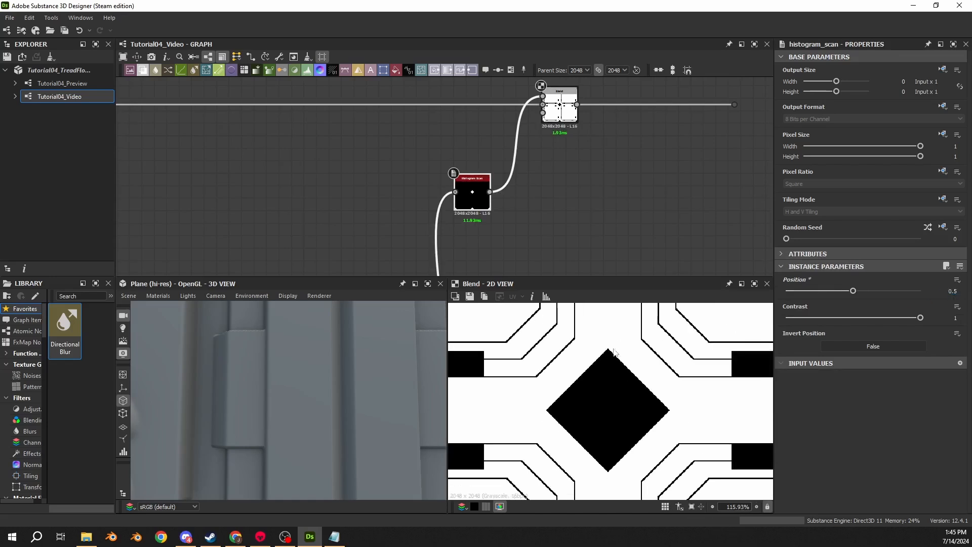
scroll(253, 385, down, 3)
middle_drag(288, 386, 291, 366)
scroll(317, 381, up, 3)
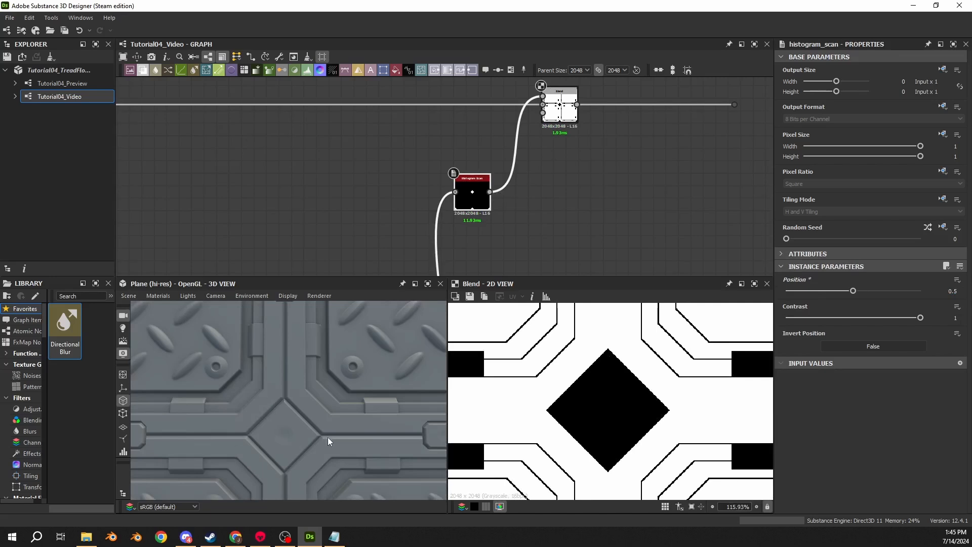
key(ctrl+z)
- Move the diamond's Histogram Scan next to the Subtract Blend and dock it to that node
mouse_move(474, 208)
mouse_down()
mouse_move(490, 192)
mouse_move(476, 190)
mouse_up()
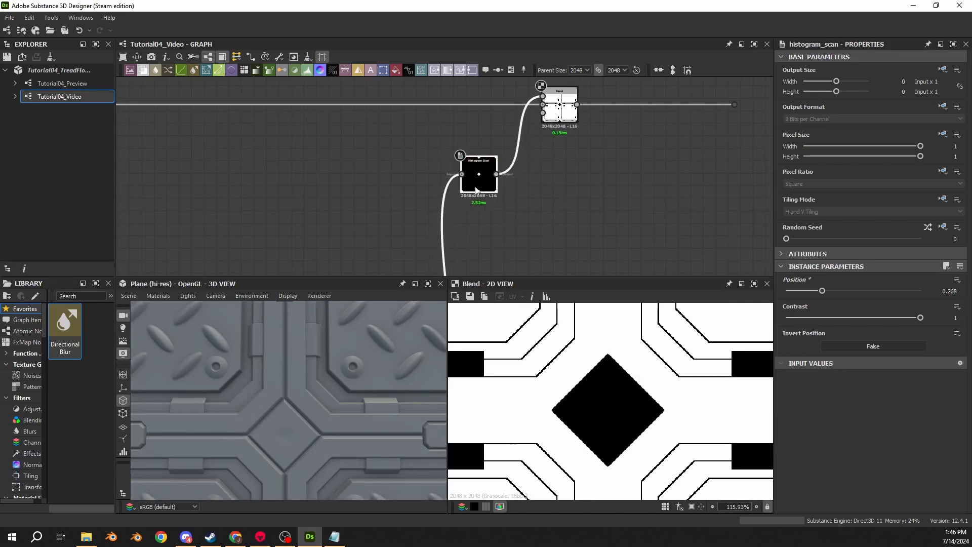
key(d)
middle_drag(511, 137, 445, 193)
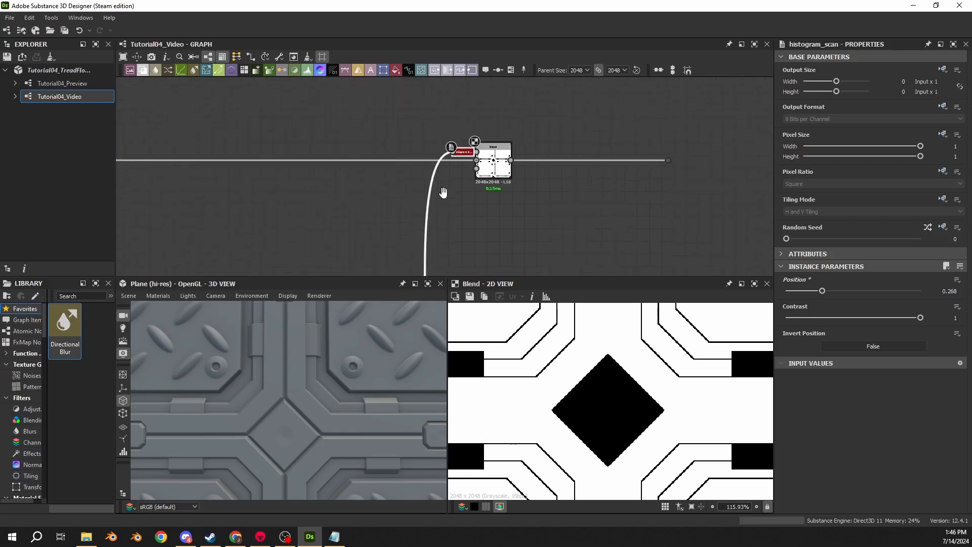
scroll(458, 165, up, 4)
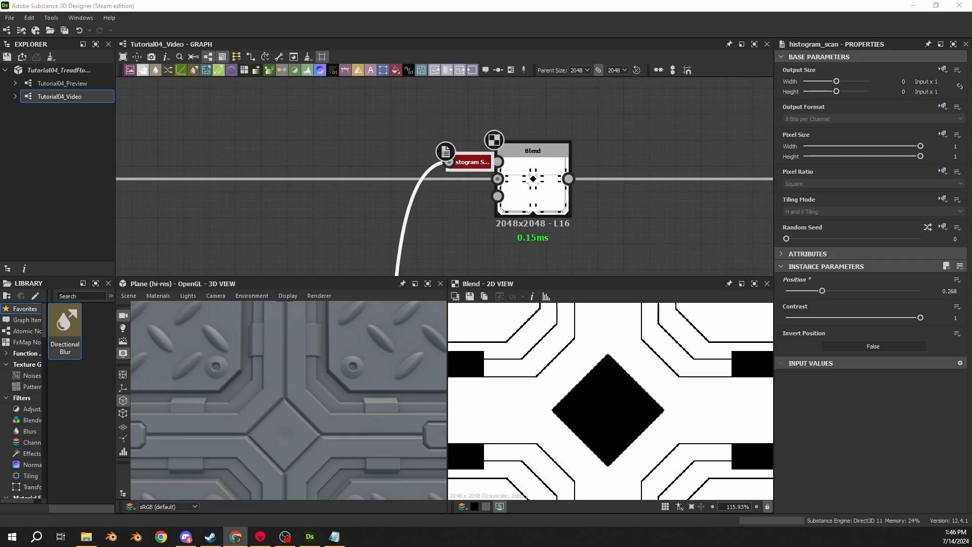
- Extend the mask wire by moving its end dot much farther along, past the next shape groups
scroll(190, 209, down, 1)
scroll(577, 212, down, 3)
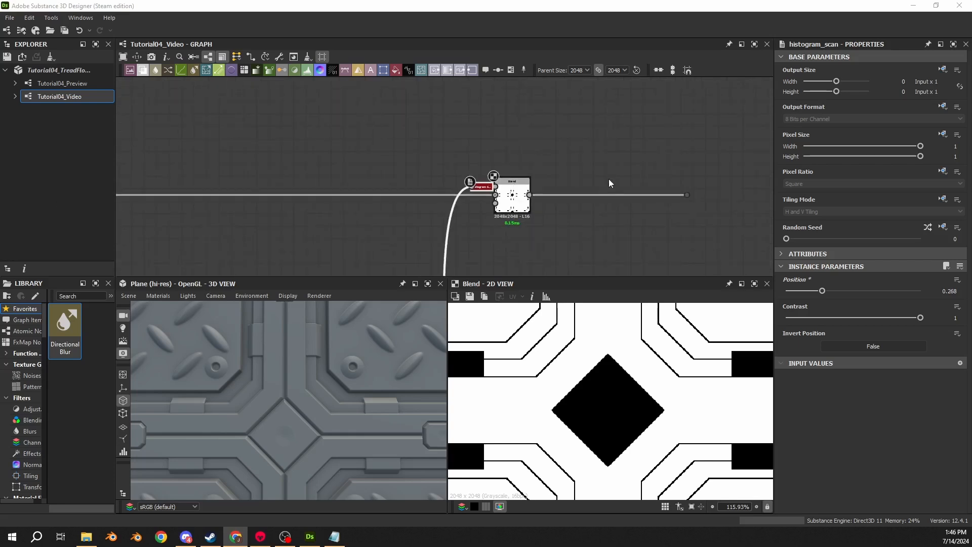
middle_drag(609, 183, 362, 176)
click(441, 189)
scroll(594, 189, down, 5)
drag(442, 190, 757, 191)
scroll(631, 184, up, 4)
scroll(586, 157, up, 3)
- Insert a new Blend node into the extended mask wire and align it with the wire
drag(574, 173, 544, 275)
key(space)
text(blend)
key(Return)
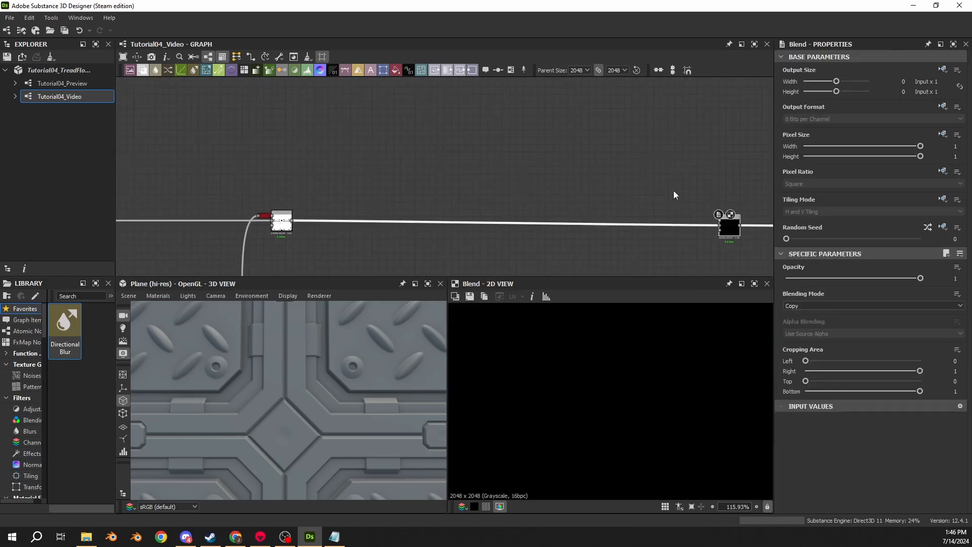
middle_drag(713, 231, 666, 186)
scroll(665, 186, up, 1)
drag(682, 187, 683, 182)
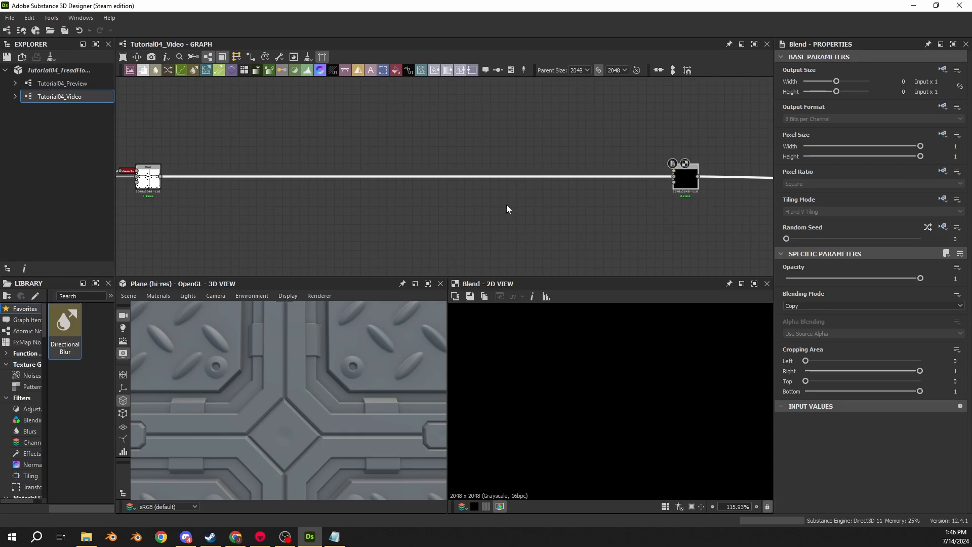
- Branch a Histogram Scan node off the Add (Linear Dodge) Blend that combines the horizontal and vertical bar plates
middle_drag(493, 178, 456, 92)
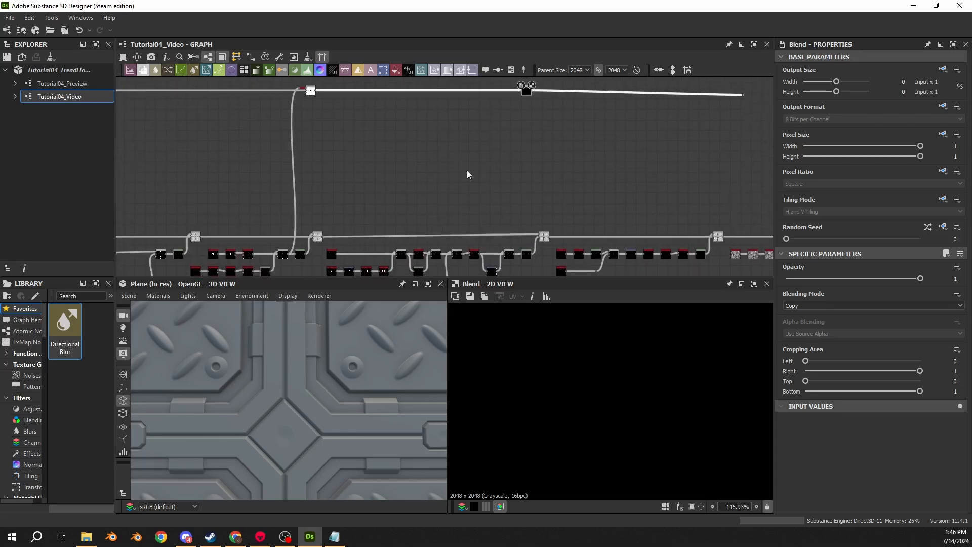
scroll(506, 248, up, 4)
scroll(506, 253, up, 4)
scroll(518, 227, down, 2)
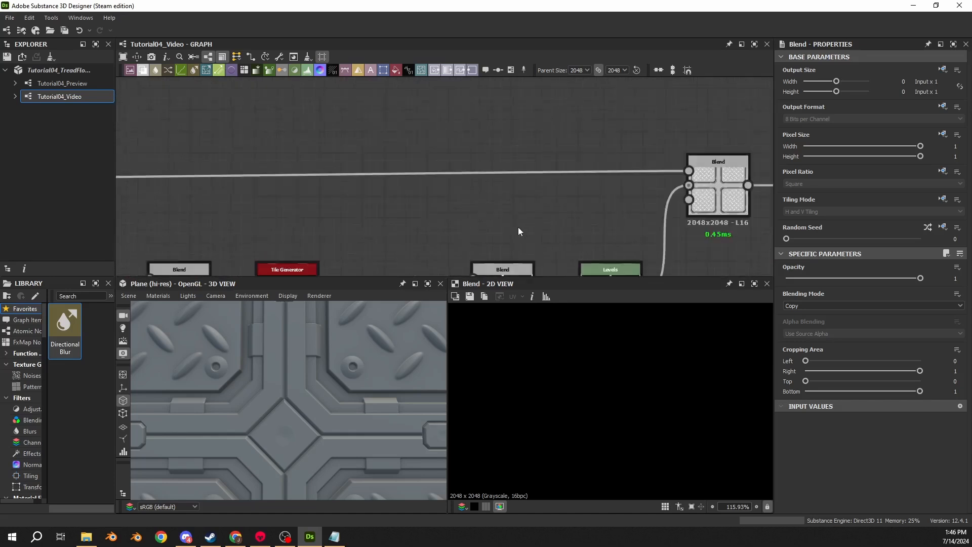
click(515, 261)
drag(523, 258, 532, 114)
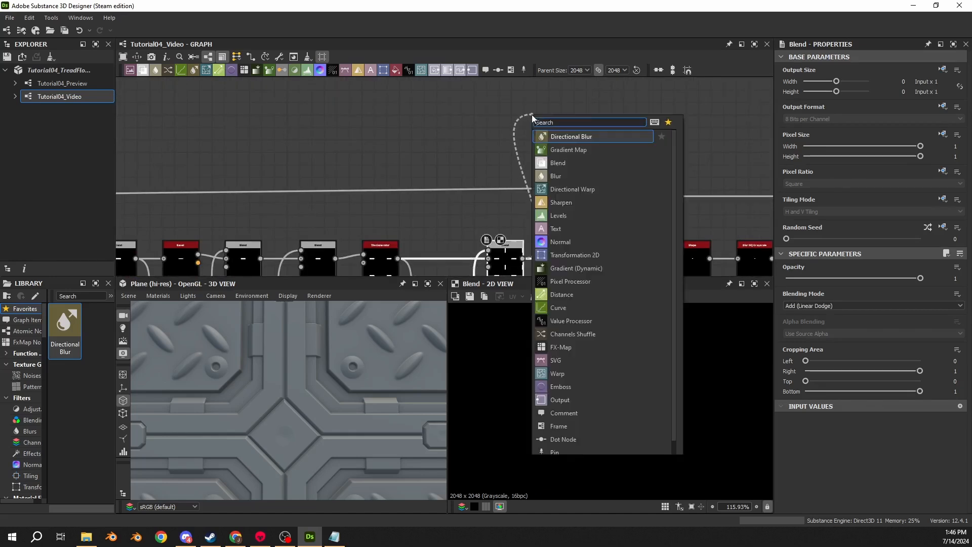
text(scan)
click(559, 190)
- Move the bar plates' Histogram Scan up to the mask wire and dock it to the new Blend's foreground input
scroll(484, 134, down, 3)
scroll(483, 133, down, 2)
middle_drag(517, 111, 501, 227)
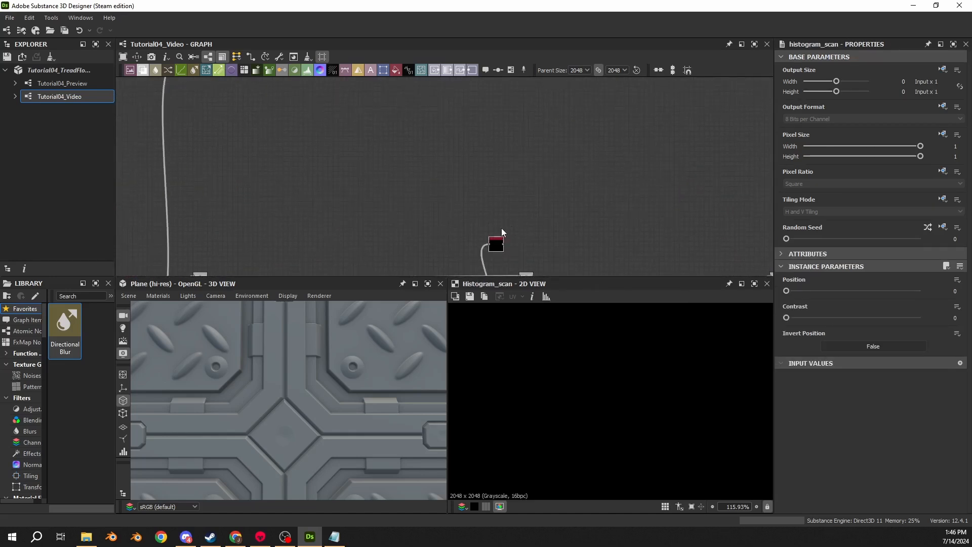
drag(500, 237, 497, 111)
middle_drag(496, 111, 499, 243)
drag(497, 249, 537, 178)
scroll(466, 210, up, 4)
key(d)
- Set the blending mode of the bar plates' new mask Blend to Subtract
click(568, 202)
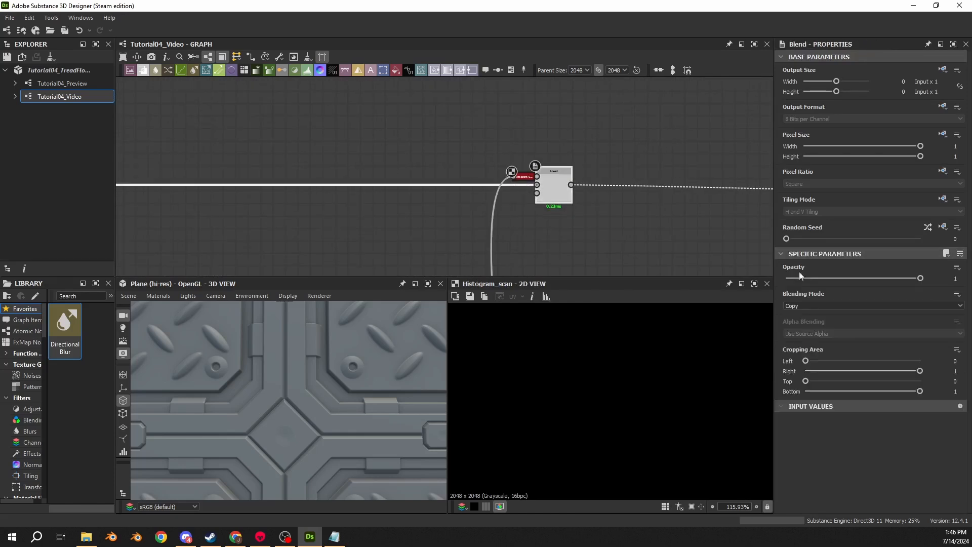
click(798, 306)
click(800, 321)
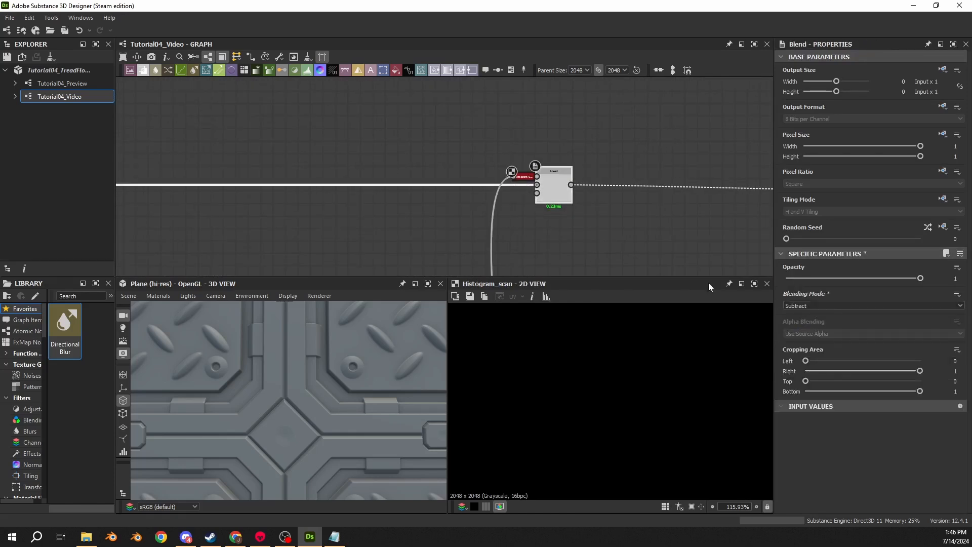
- Set both Position and Contrast of the bar plates' Histogram Scan to 1
click(525, 180)
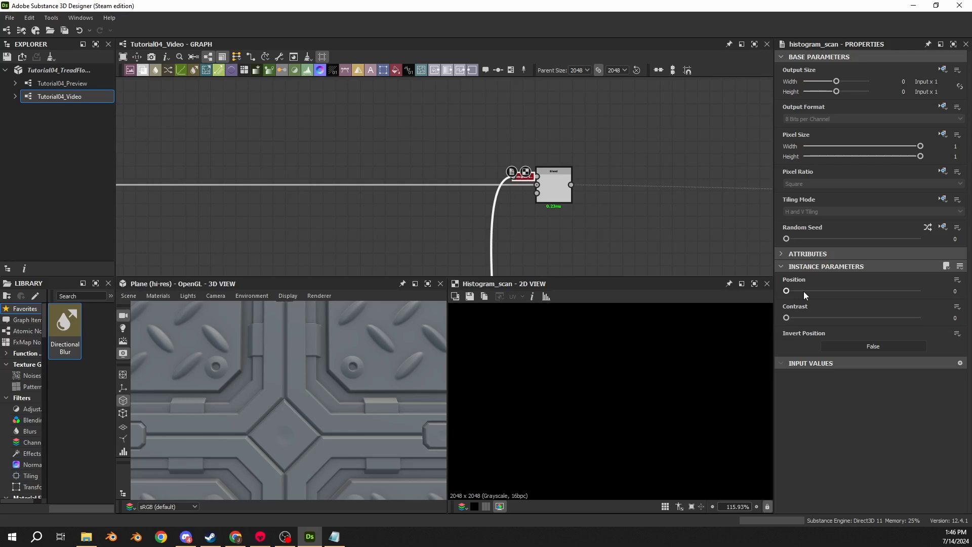
drag(787, 291, 926, 291)
drag(891, 317, 927, 317)
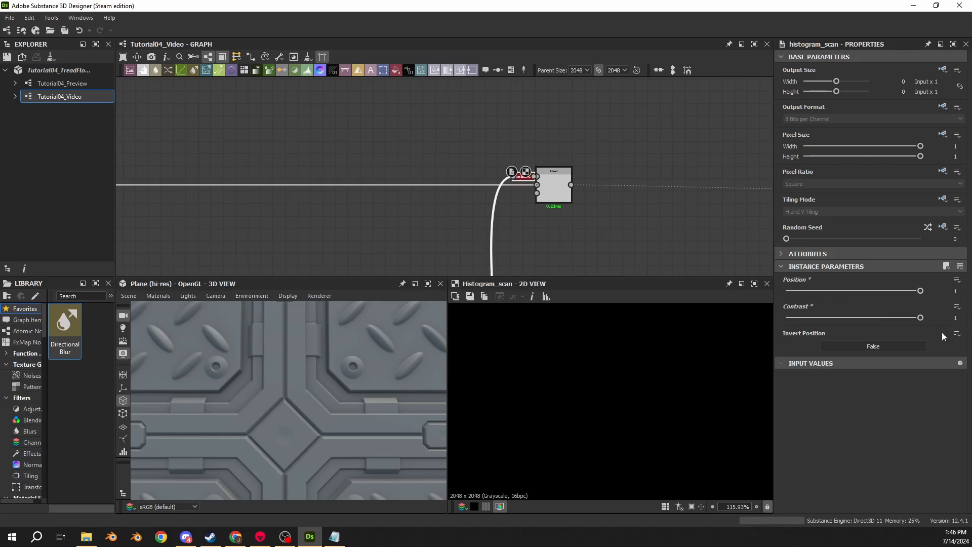
- Examine the bar plates' Subtract Blend mask, from the plate corners up close to the full tile
double_click(554, 190)
scroll(618, 341, down, 3)
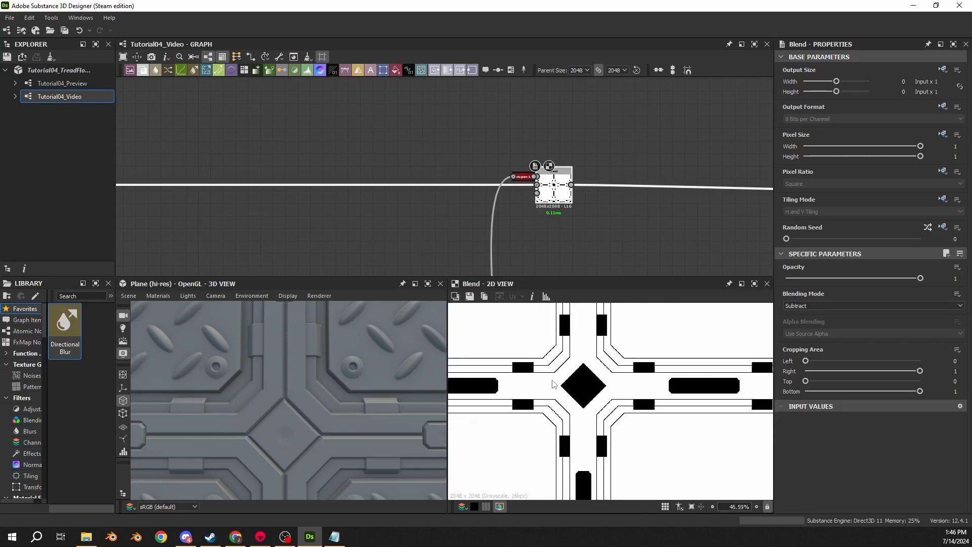
scroll(495, 380, up, 2)
scroll(573, 388, up, 6)
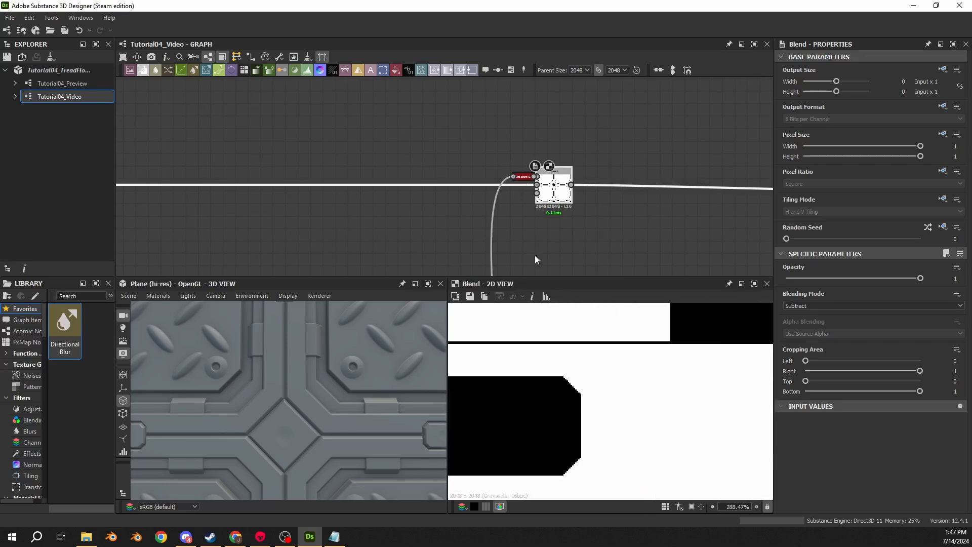
double_click(537, 185)
double_click(553, 192)
scroll(590, 436, down, 12)
scroll(547, 251, down, 5)
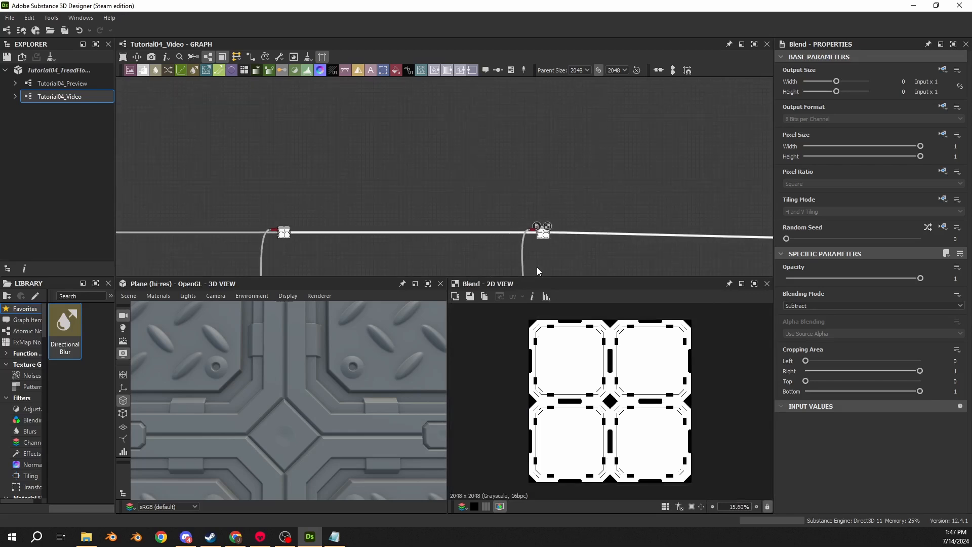
- Examine the chamfered plate ends in the source Blend that combines the bar plates
middle_drag(539, 269, 518, 126)
middle_drag(514, 222, 545, 142)
scroll(483, 163, up, 5)
double_click(411, 147)
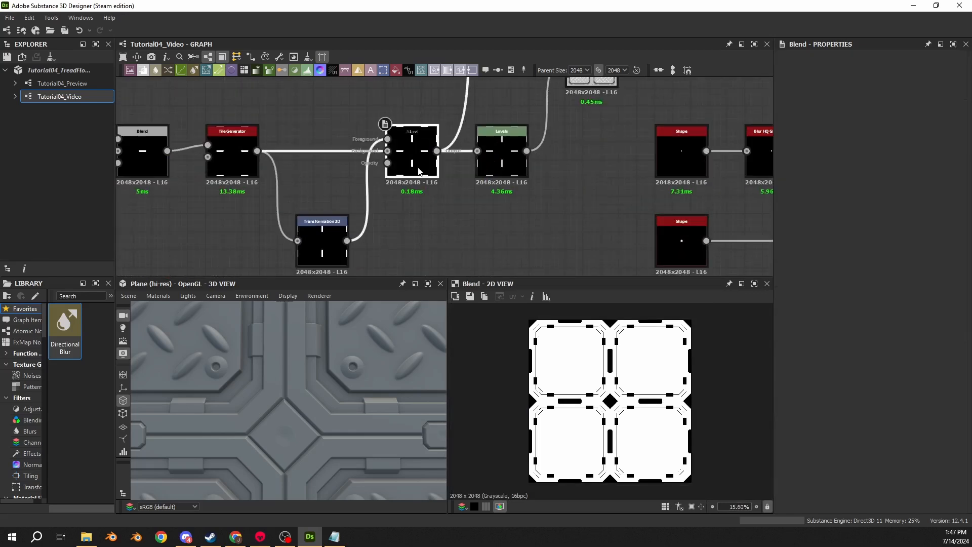
scroll(600, 398, up, 15)
scroll(571, 394, down, 9)
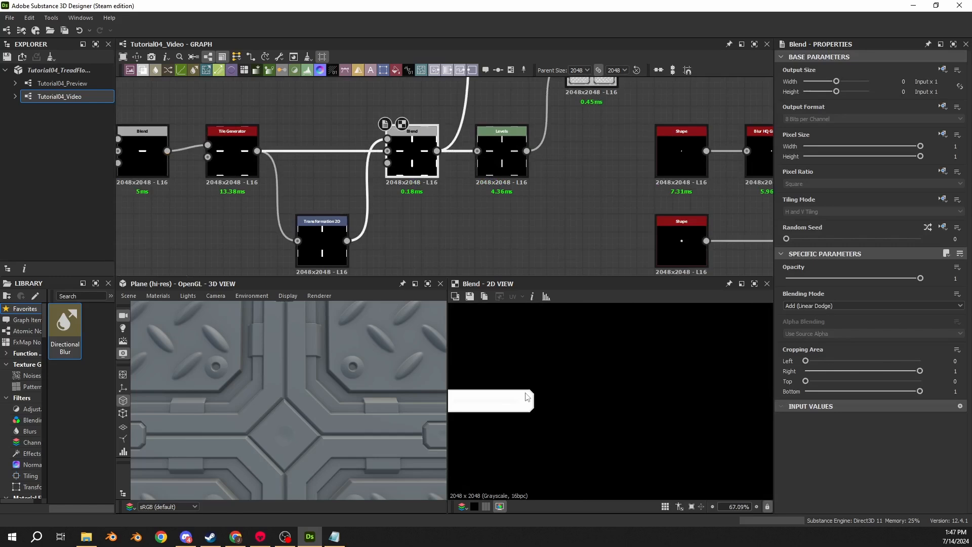
- Straighten the mask wire's end dot and insert an Edge Detect node right after the bar plates' Subtract Blend
scroll(469, 127, down, 10)
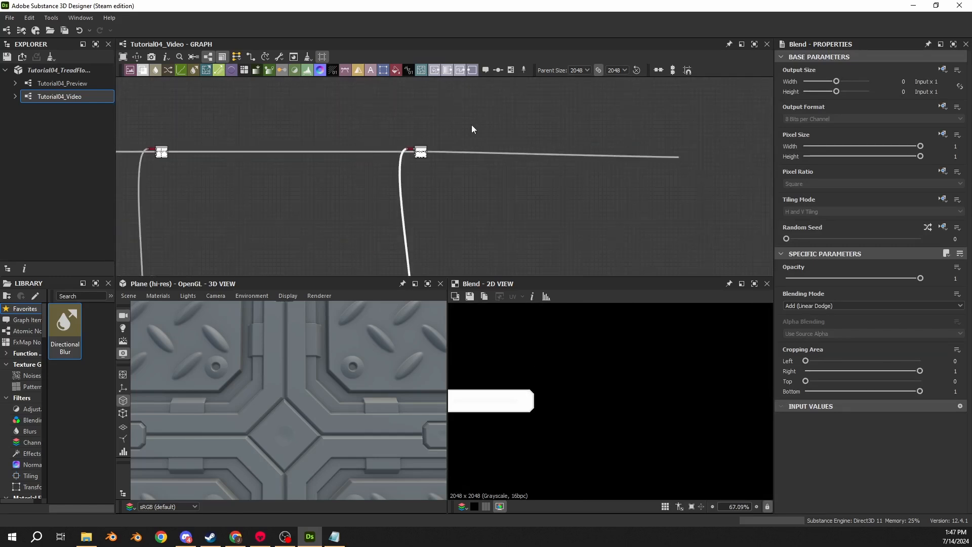
middle_drag(600, 123, 416, 125)
drag(692, 169, 692, 157)
key(space)
text(2)
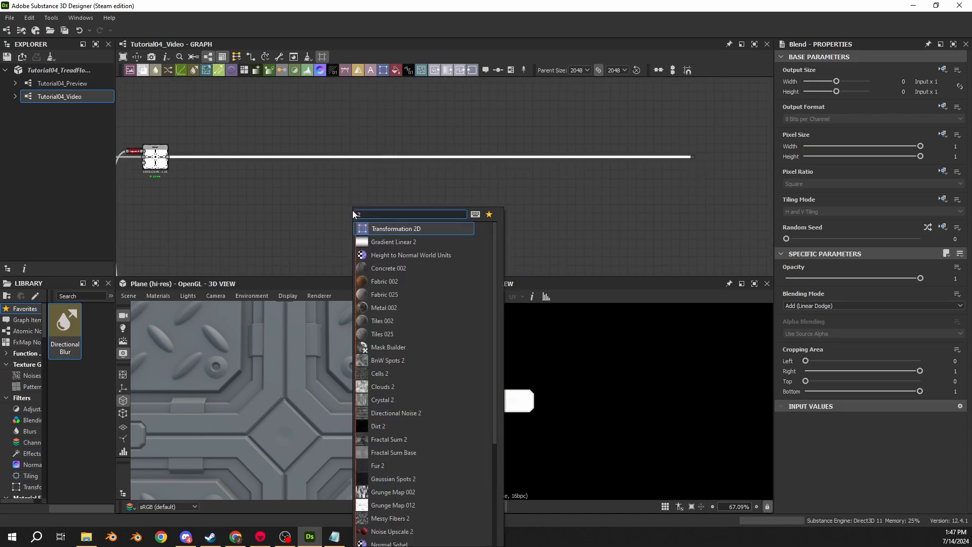
key(BackSpace)
text(edge)
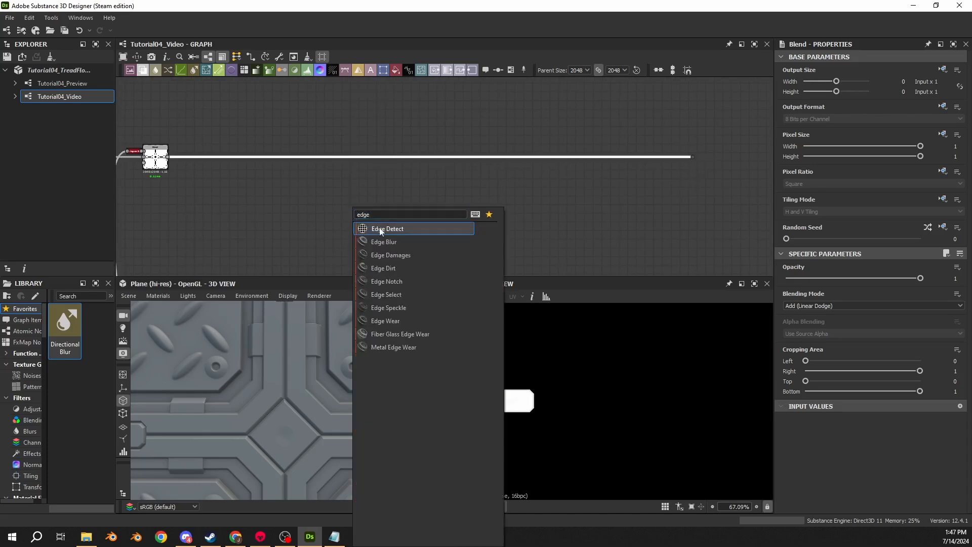
click(380, 231)
drag(428, 158, 204, 158)
- Set the new Edge Detect's Edge Width to 1 and Edge Roundness to 0
scroll(208, 159, up, 5)
middle_drag(208, 158, 529, 183)
drag(795, 291, 787, 291)
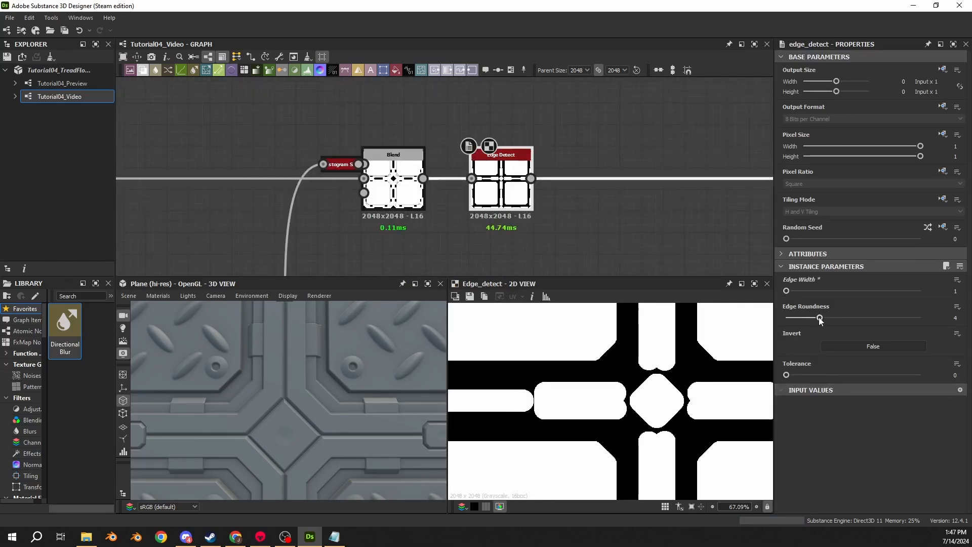
drag(820, 321, 773, 319)
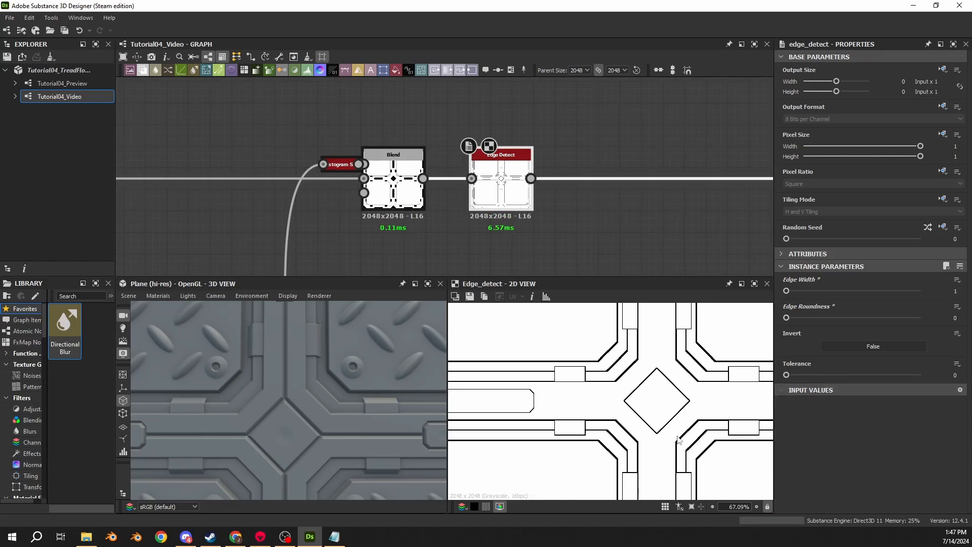
- Insert a Flood Fill node after the Edge Detect and place it beside that node
middle_drag(614, 154, 500, 153)
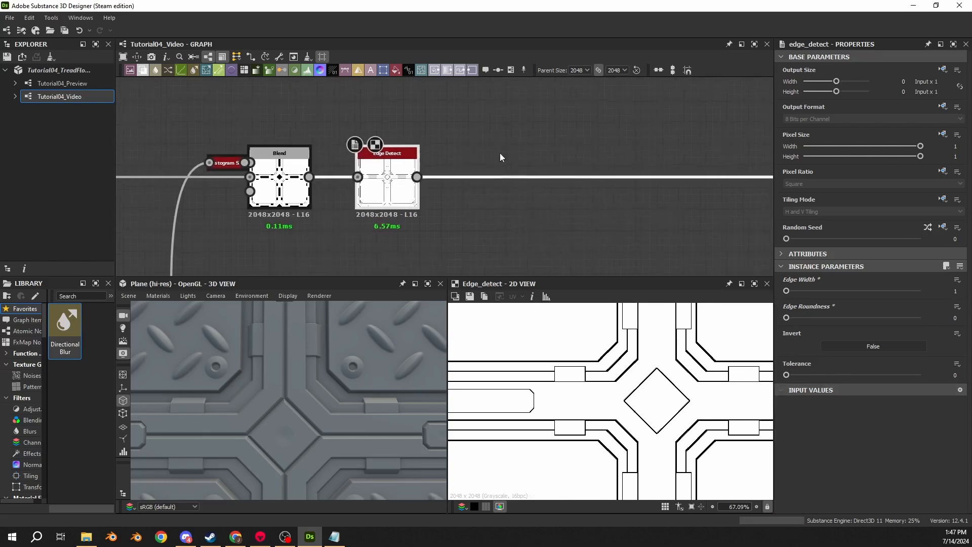
key(space)
text(flood)
key(Return)
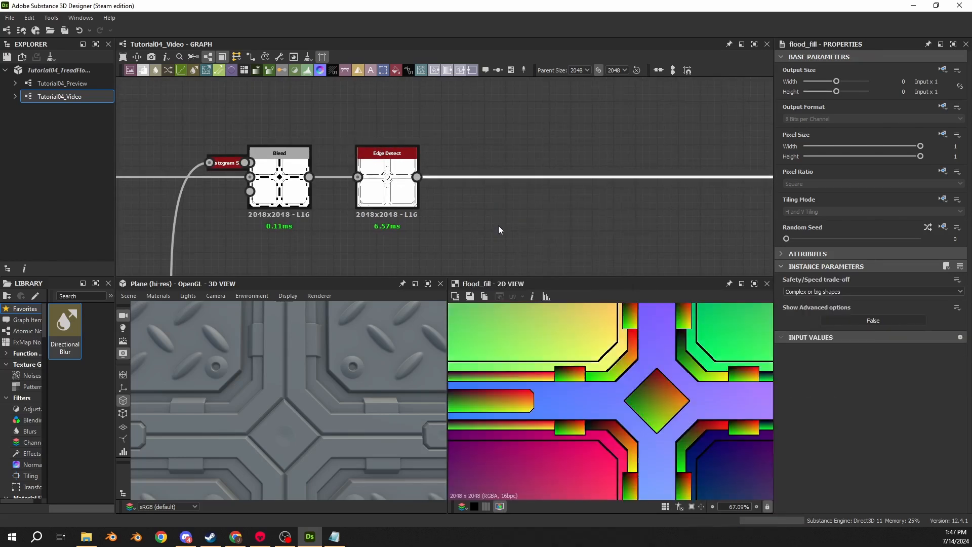
scroll(499, 223, down, 4)
middle_drag(715, 206, 579, 193)
drag(607, 202, 363, 205)
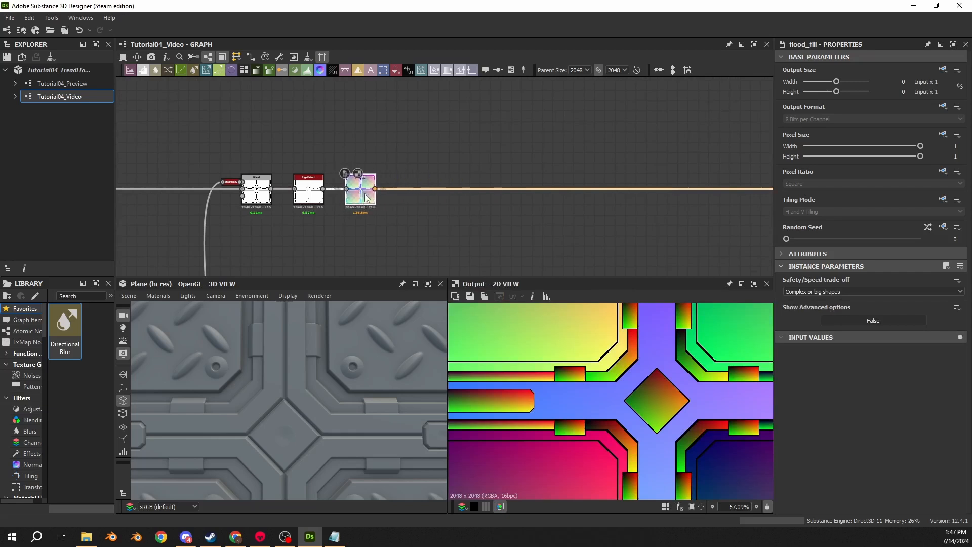
- Insert a Flood Fill to Random Color node after the Flood Fill and place it beside that node
middle_drag(366, 197, 246, 181)
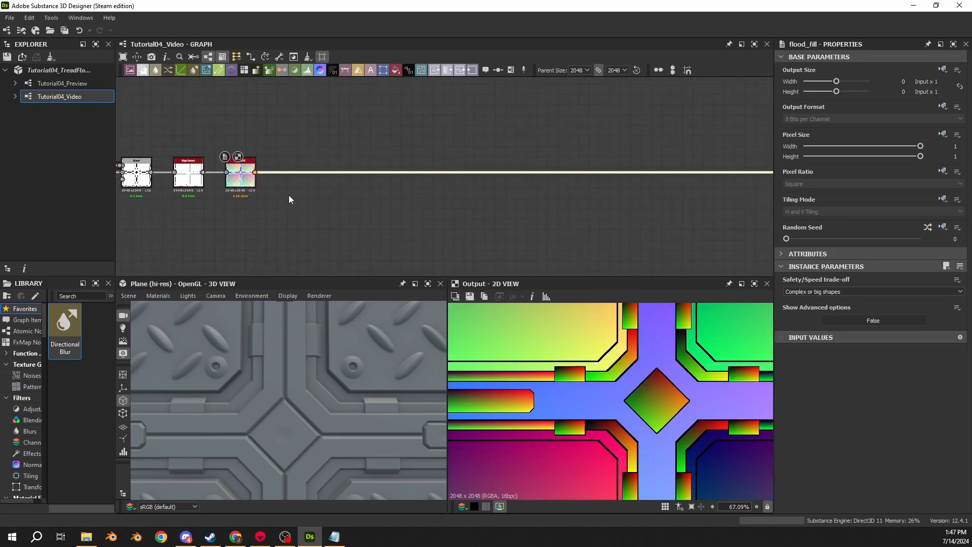
key(space)
text(flood fl)
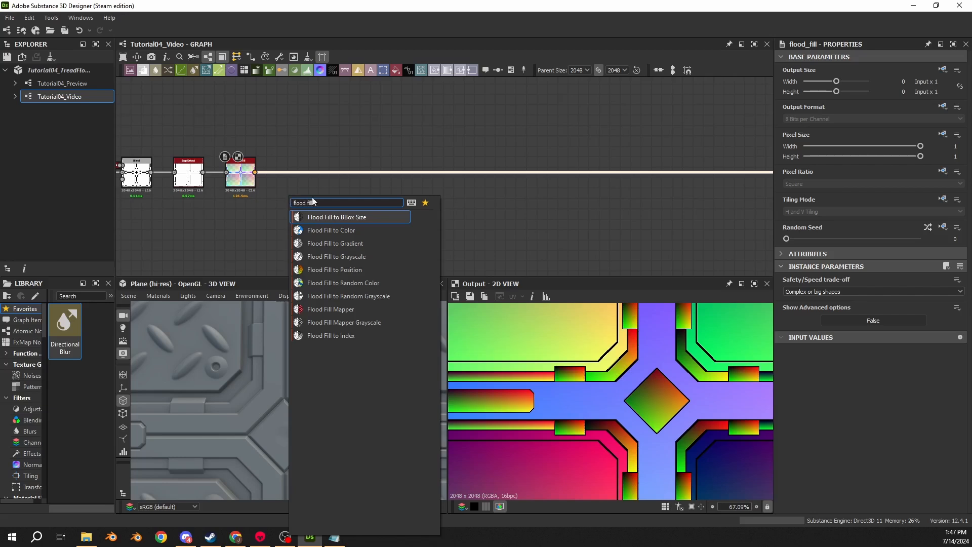
click(343, 283)
drag(497, 188, 283, 183)
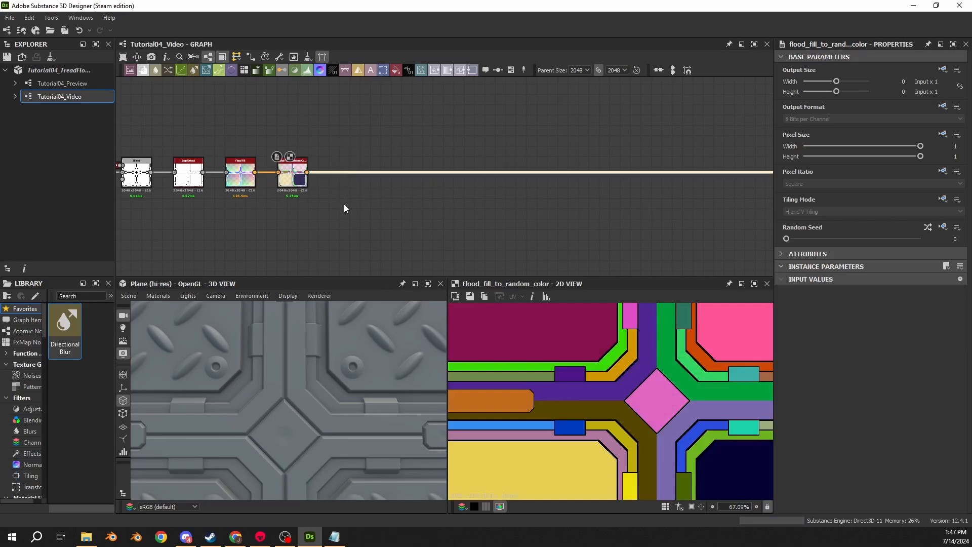
- Insert a Distance node after Flood Fill to Random Color, feeding the colours into its Source Input and its output into the mask wire
scroll(328, 159, up, 3)
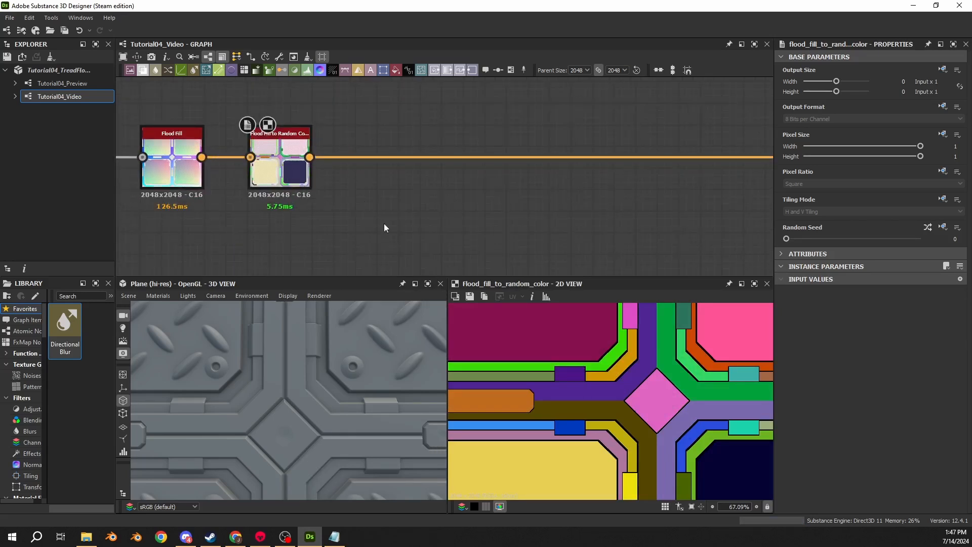
key(space)
text(distance)
key(Return)
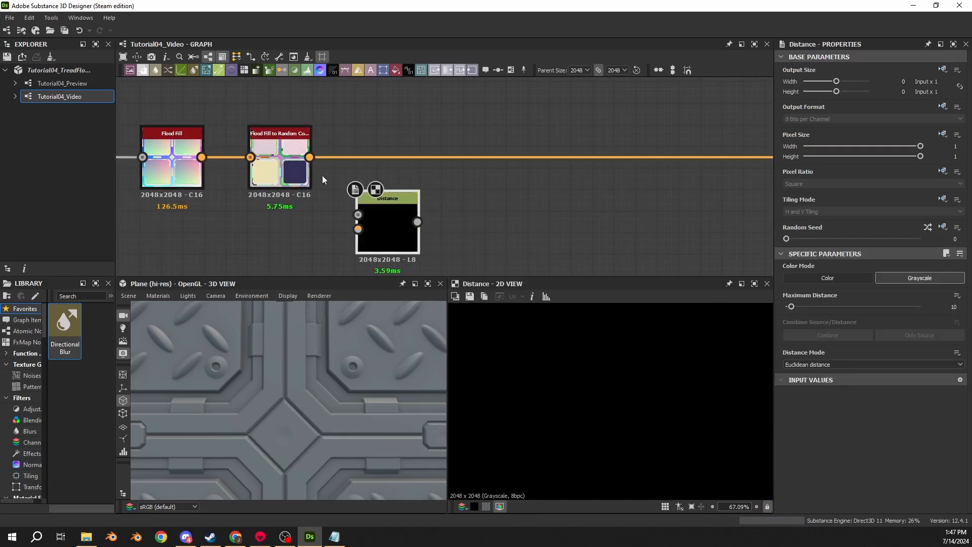
drag(310, 157, 358, 229)
scroll(299, 174, down, 1)
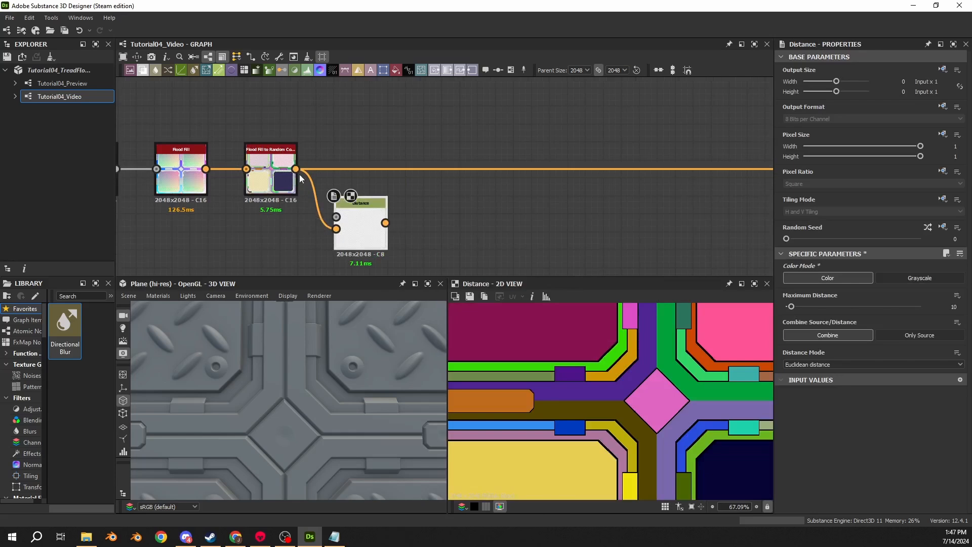
shift+drag(297, 169, 366, 175)
scroll(302, 228, down, 2)
middle_drag(302, 228, 432, 204)
middle_drag(187, 174, 274, 178)
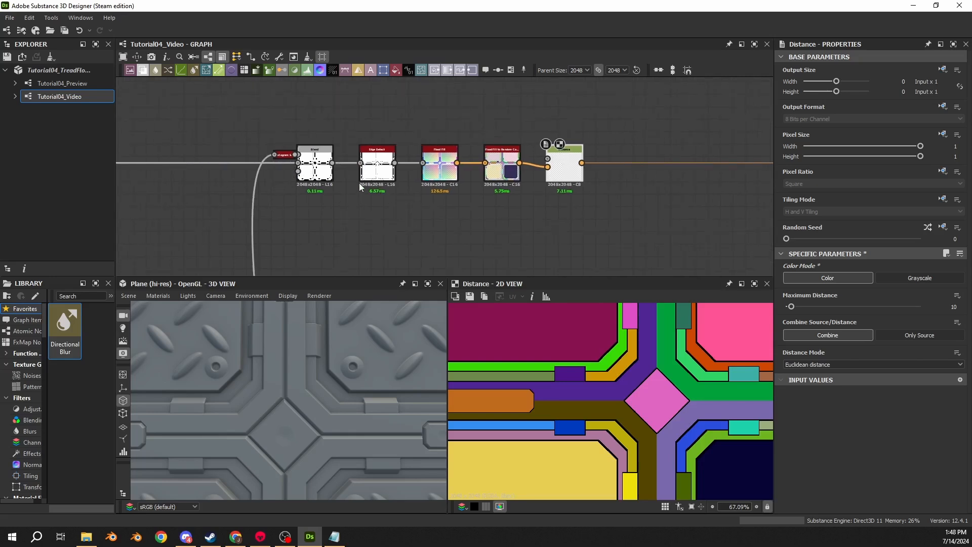
- Connect the Edge Detect output to the Distance node's Mask Input, routing the wire beneath the Flood Fill nodes with two dots
scroll(358, 181, up, 3)
middle_drag(358, 177, 217, 152)
drag(292, 135, 559, 127)
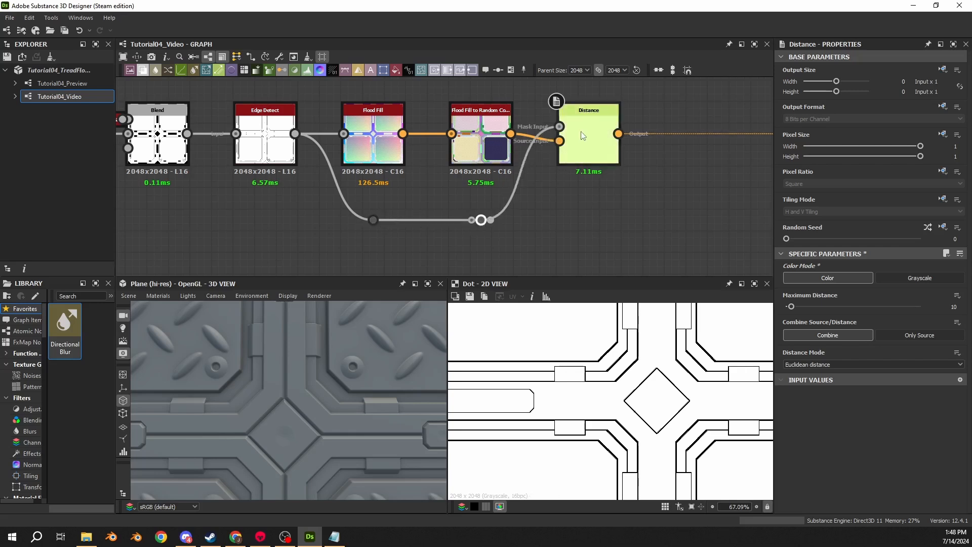
- Preview the Distance node and set its Maximum Distance to 5000
double_click(580, 132)
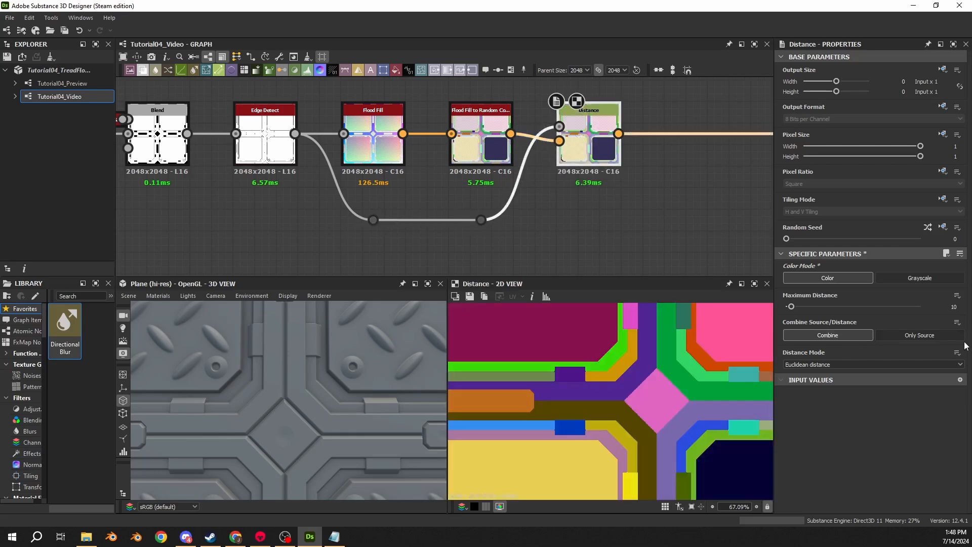
click(954, 307)
key(Return)
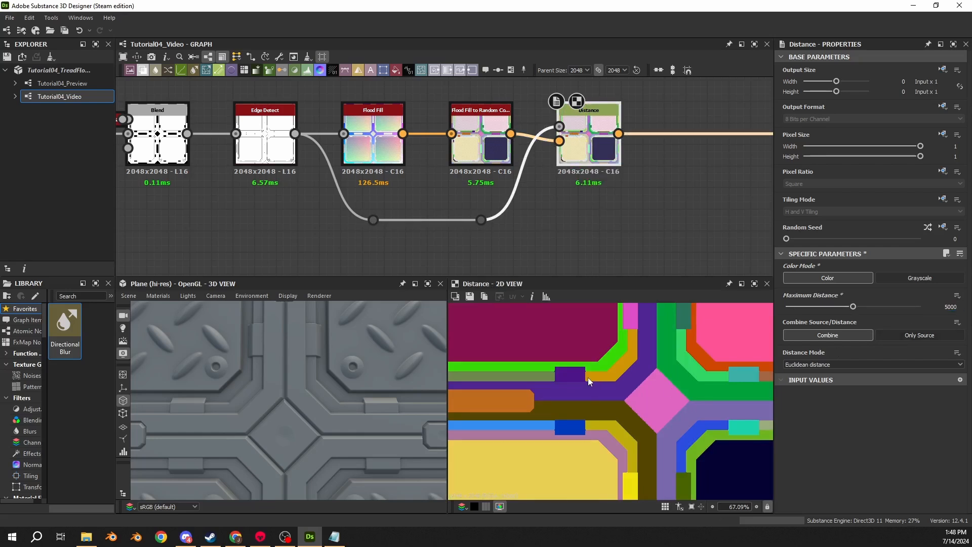
- Add a dot on the colour mask wire leaving the Distance node, above the Vector Warp Grayscale nodes
scroll(588, 378, down, 3)
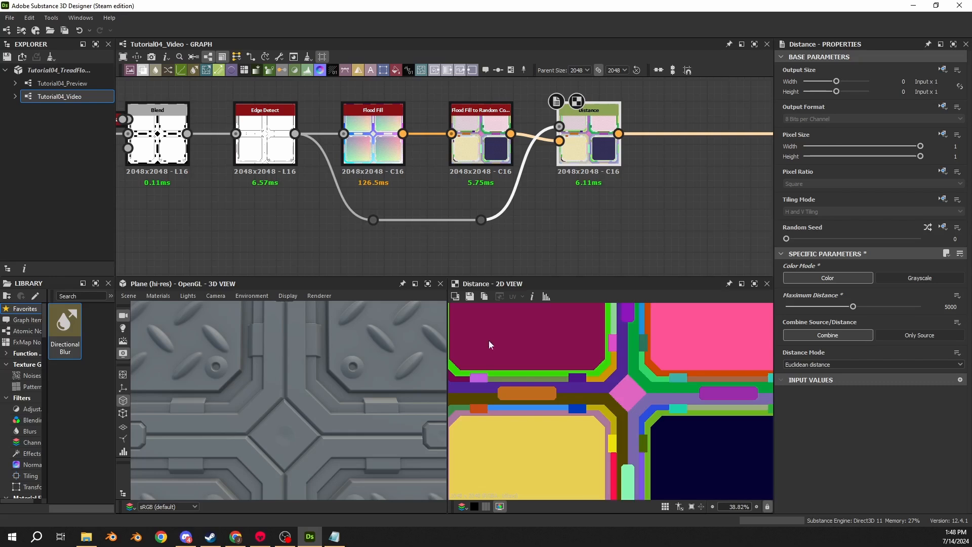
scroll(661, 187, down, 5)
middle_drag(660, 186, 307, 154)
drag(419, 161, 761, 148)
scroll(401, 192, down, 5)
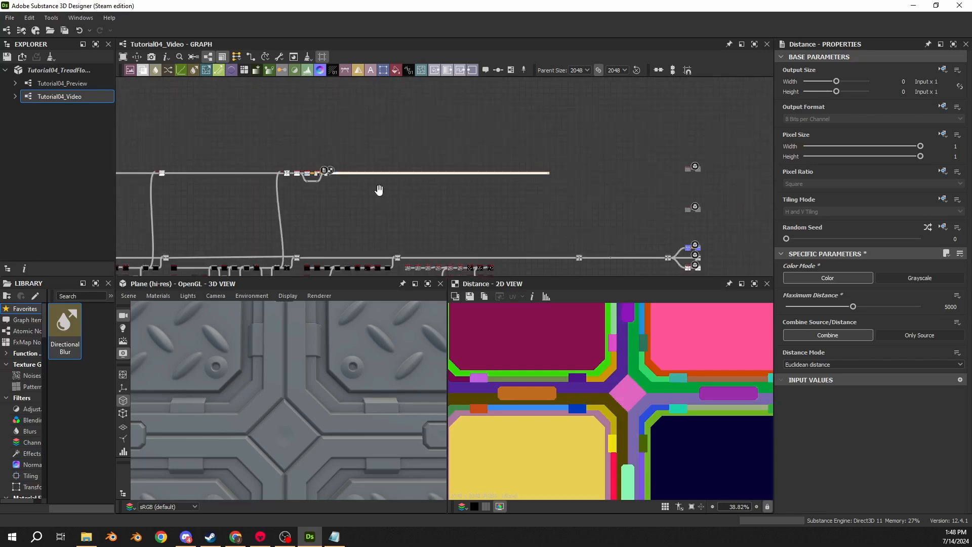
middle_drag(377, 187, 383, 140)
scroll(471, 197, up, 4)
middle_drag(501, 143, 457, 208)
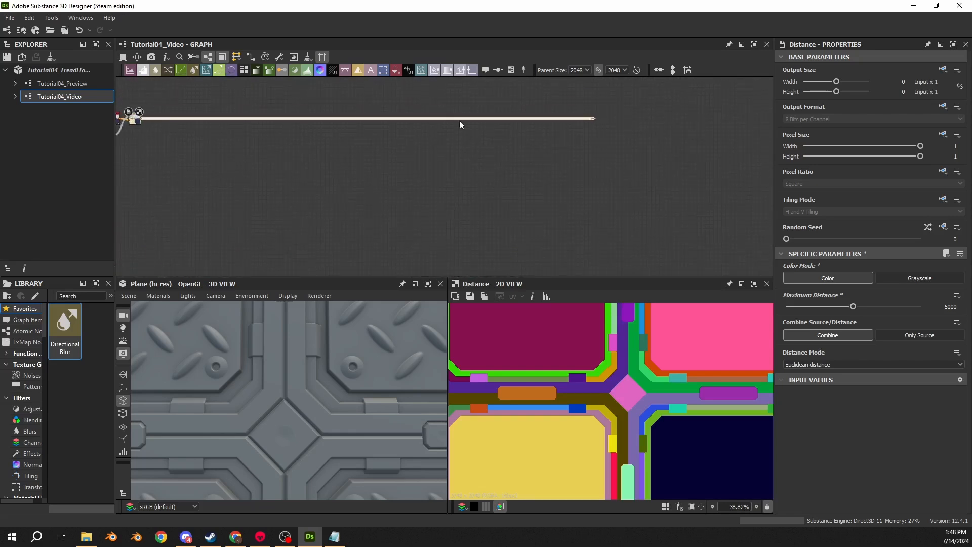
scroll(460, 120, up, 2)
double_click(485, 117)
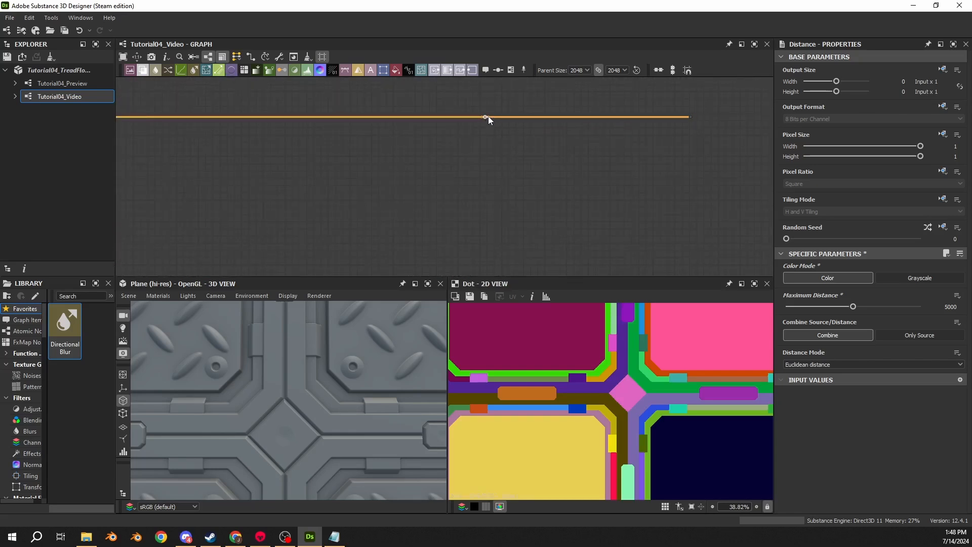
- Connect the new dot to the Vector Map input of the upper Vector Warp Grayscale node
click(488, 117)
scroll(492, 198, down, 1)
middle_drag(490, 197, 479, 107)
middle_drag(483, 249, 485, 156)
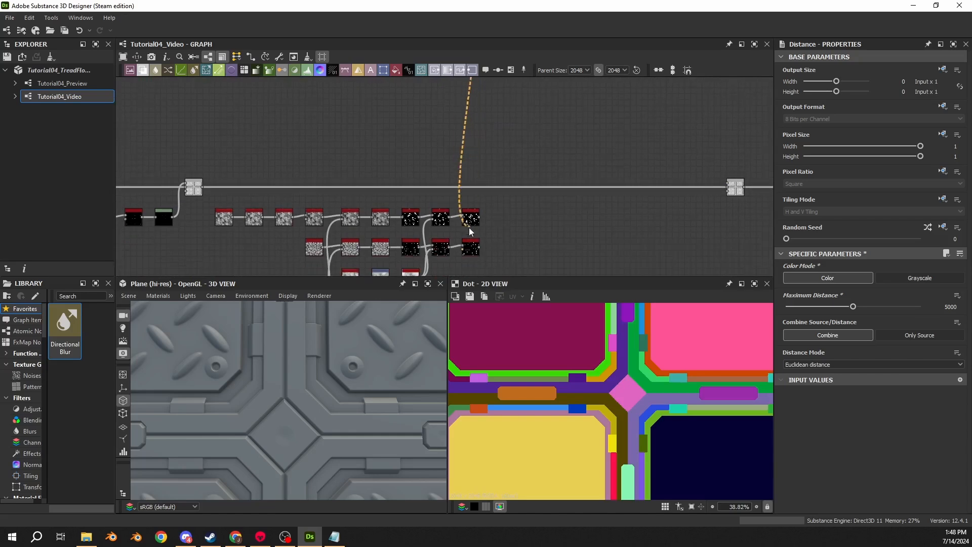
scroll(469, 227, up, 4)
click(458, 192)
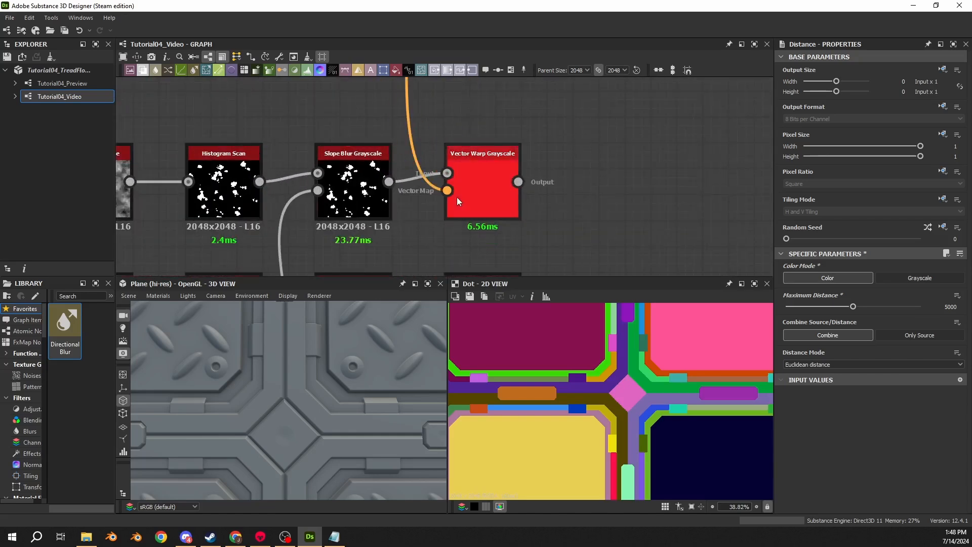
- Connect the same dot to the lower Vector Warp Grayscale's Vector Map input and preview the results of both warps
scroll(458, 197, down, 6)
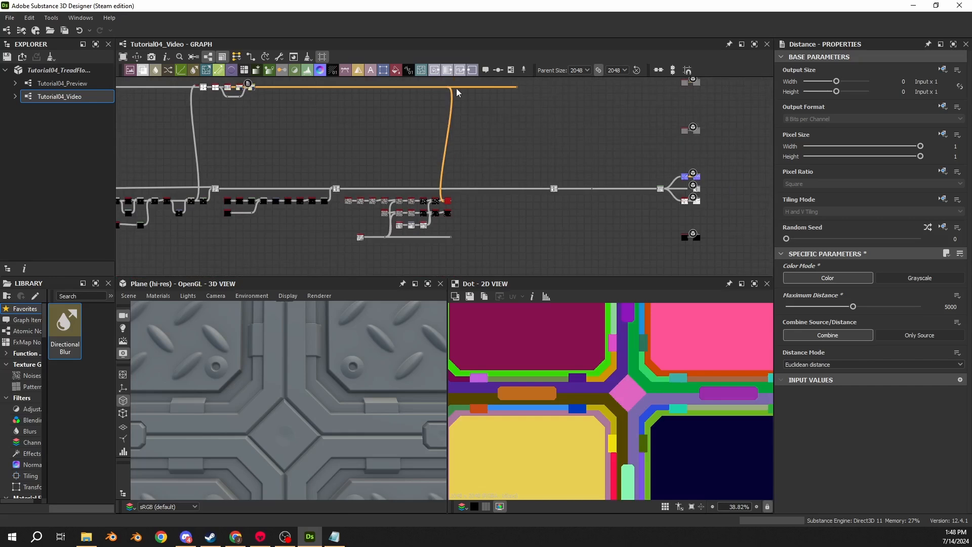
drag(451, 87, 450, 175)
scroll(443, 223, up, 6)
double_click(458, 179)
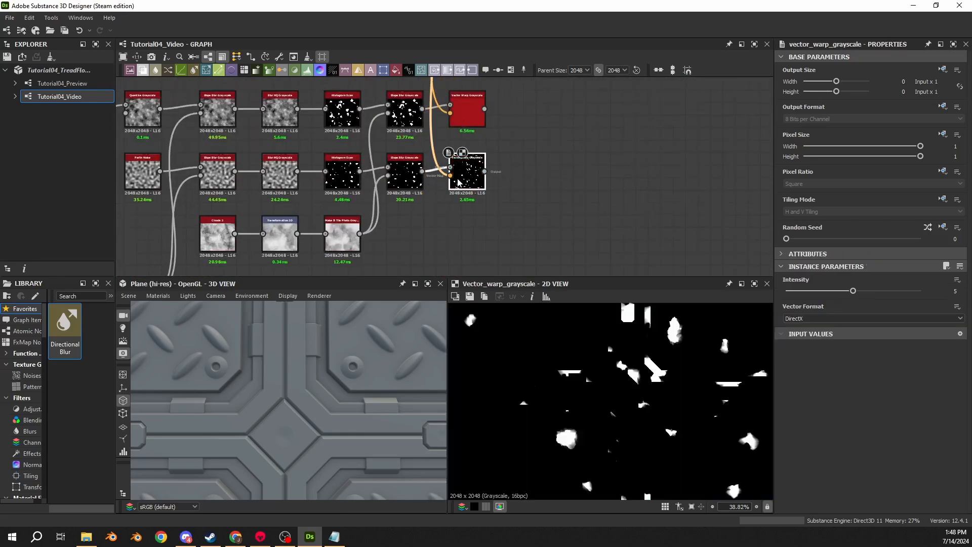
double_click(463, 110)
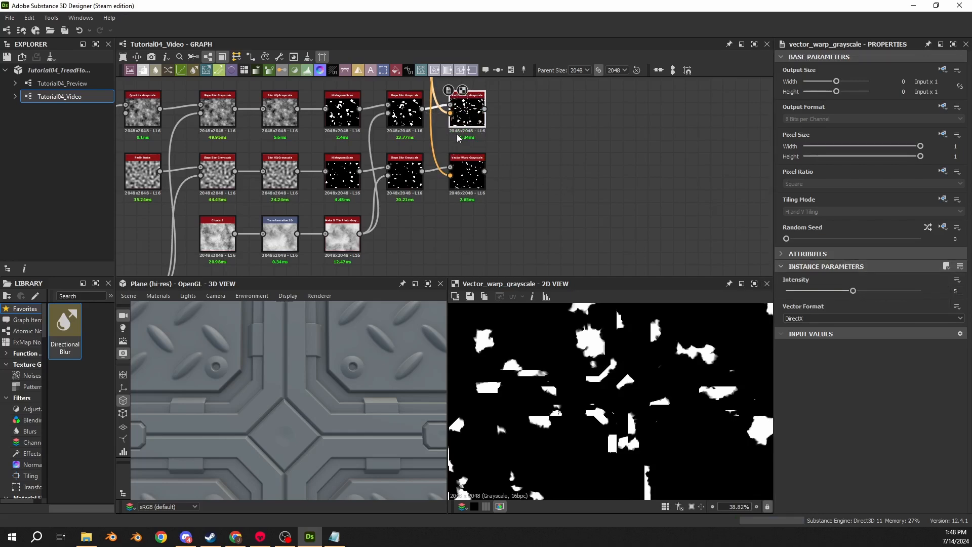
scroll(458, 137, up, 3)
middle_drag(468, 119, 471, 159)
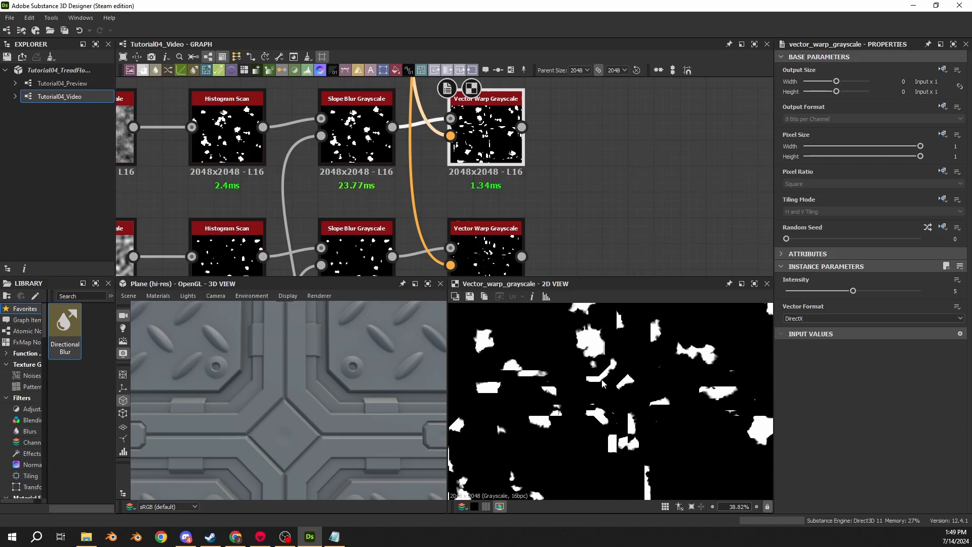
- Branch a Transformation 2D off the upper Slope Blur Grayscale, try offsetting the spot pattern, and delete the node
middle_drag(472, 138, 455, 211)
drag(378, 199, 448, 114)
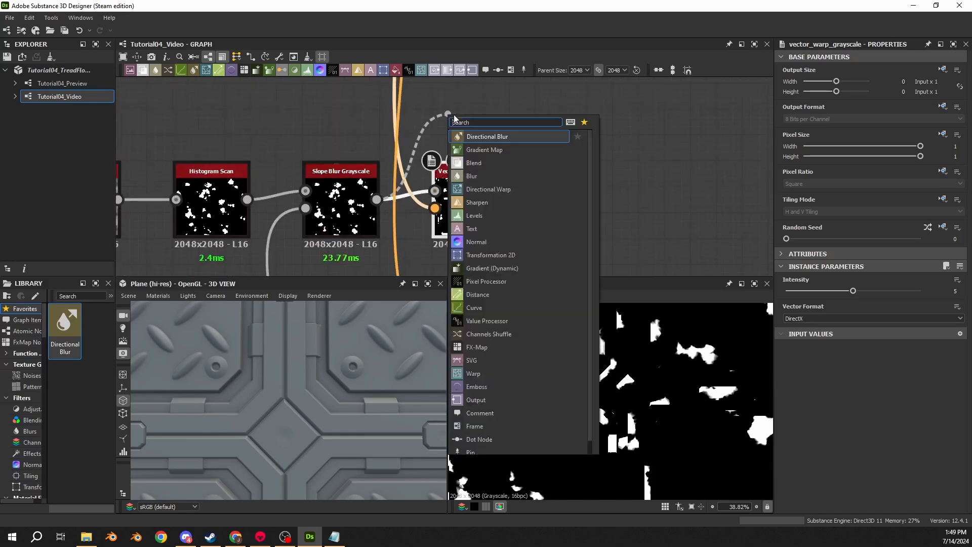
click(496, 140)
middle_drag(494, 140, 484, 177)
drag(506, 165, 480, 139)
scroll(637, 397, down, 8)
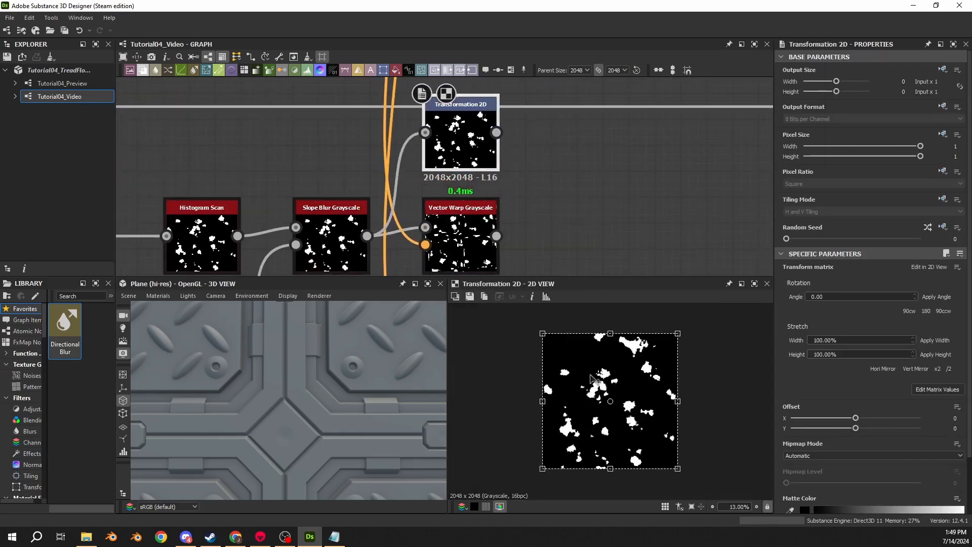
drag(636, 397, 599, 403)
middle_drag(512, 189, 477, 163)
key(Delete)
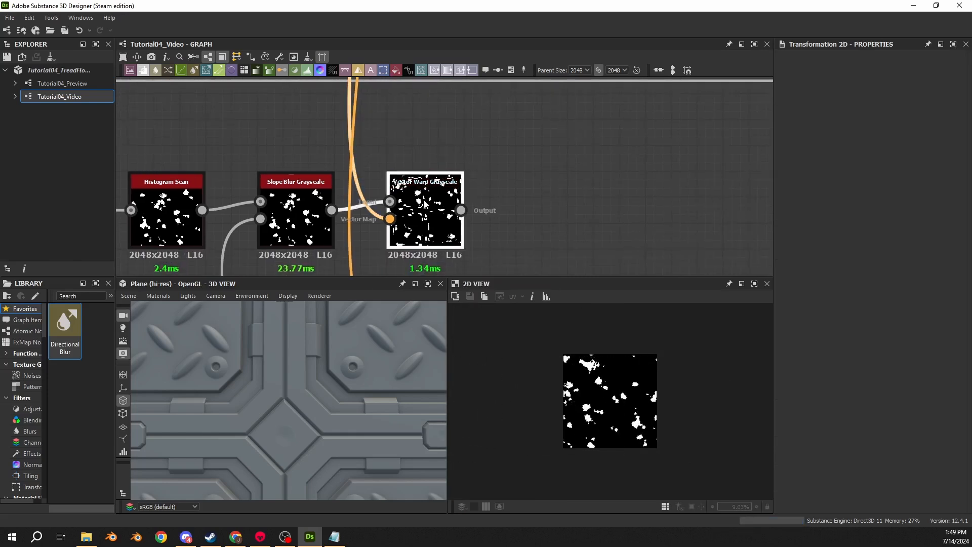
- Compare the upper Vector Warp Grayscale result with the Distance colour map that feeds its Vector Map input
double_click(430, 201)
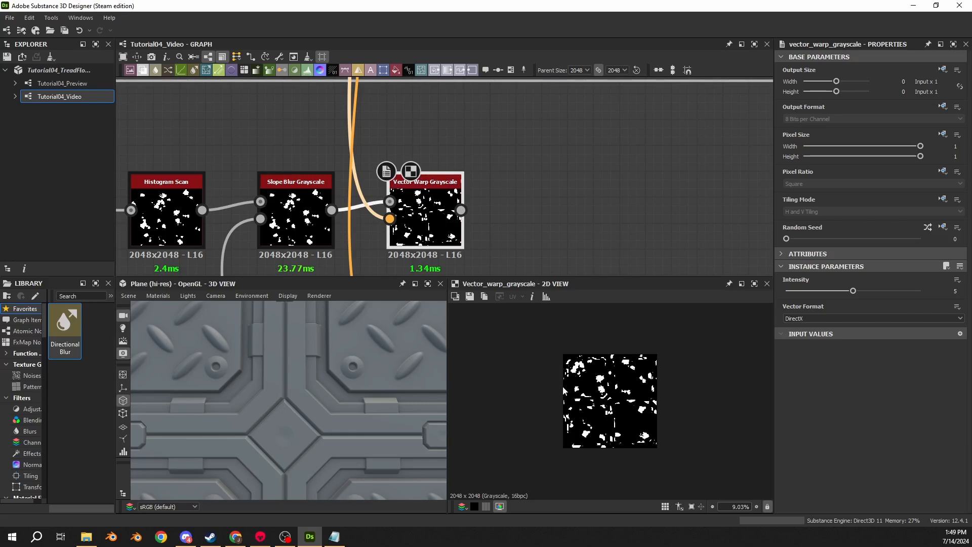
scroll(625, 411, up, 4)
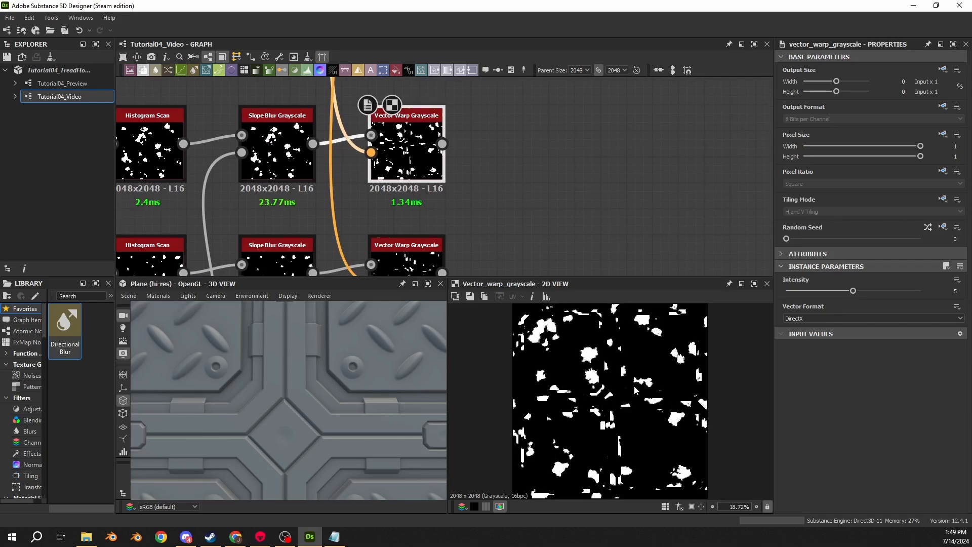
double_click(372, 153)
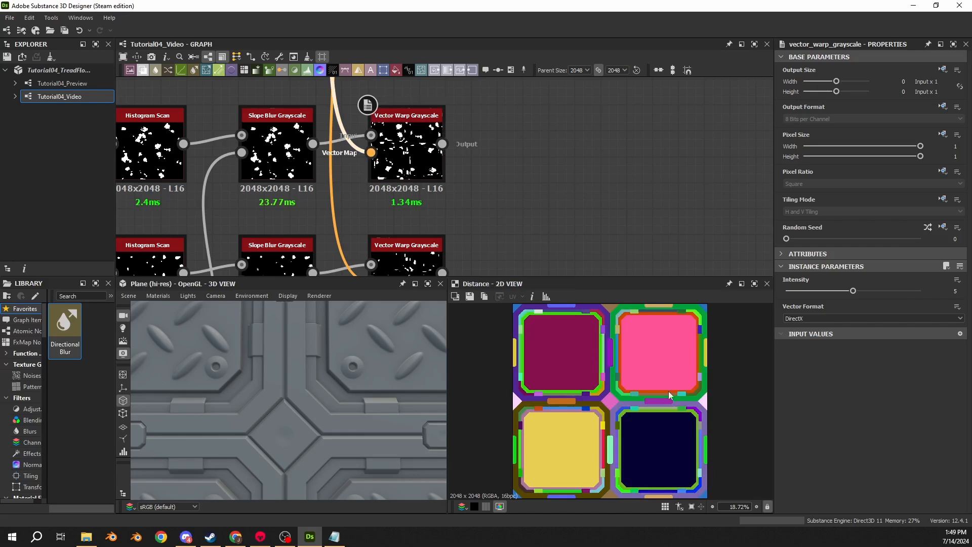
scroll(613, 380, up, 3)
scroll(548, 421, down, 2)
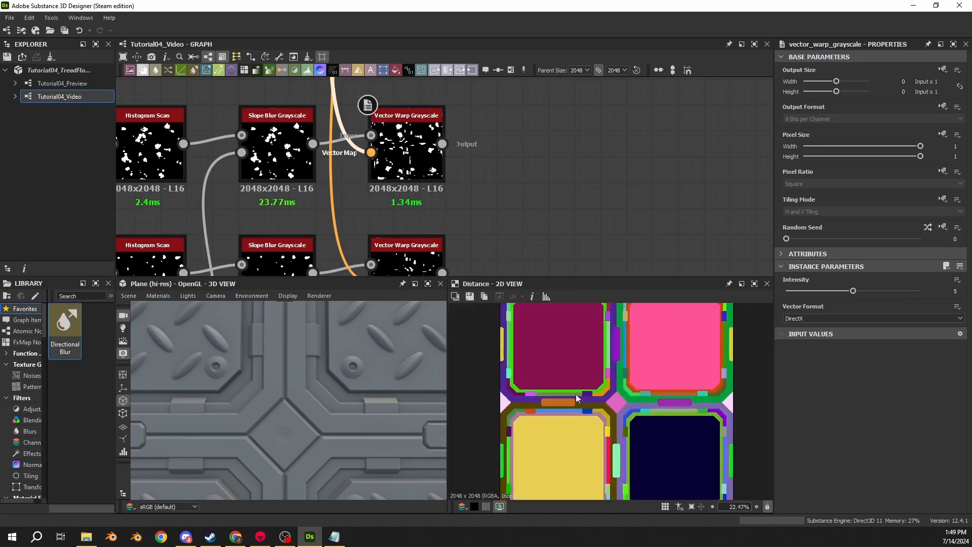
scroll(577, 398, up, 5)
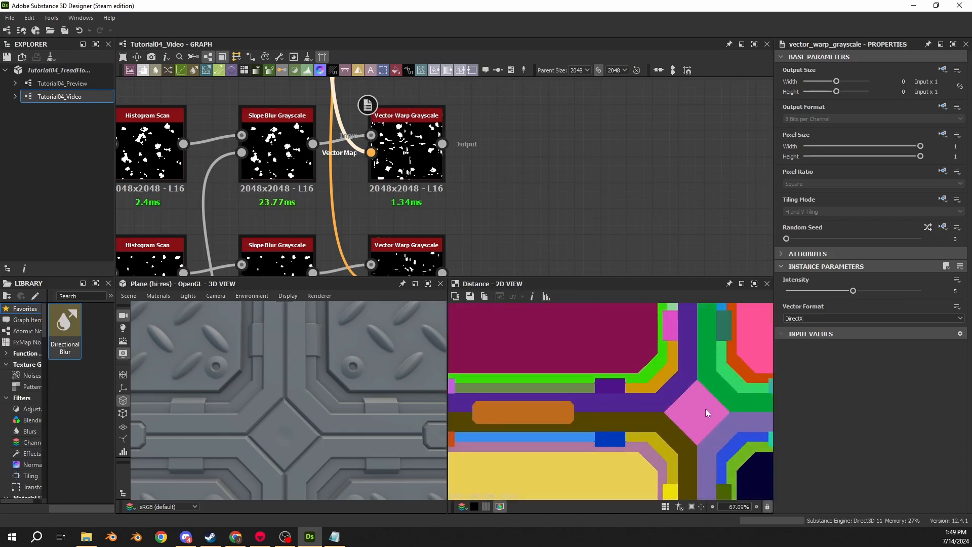
middle_drag(643, 384, 540, 360)
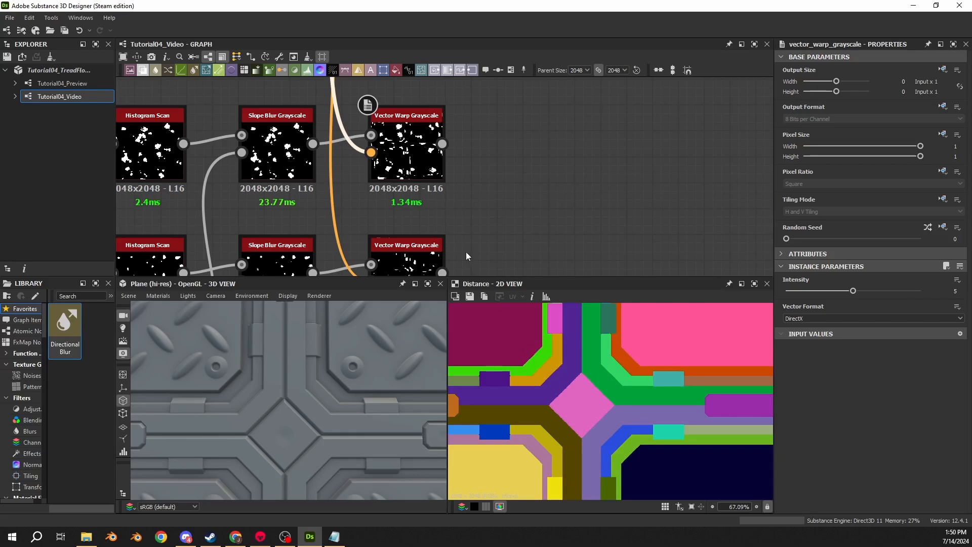
- Preview the Normal node near the outputs and examine the colour directions around a round rivet up close
scroll(469, 158, down, 6)
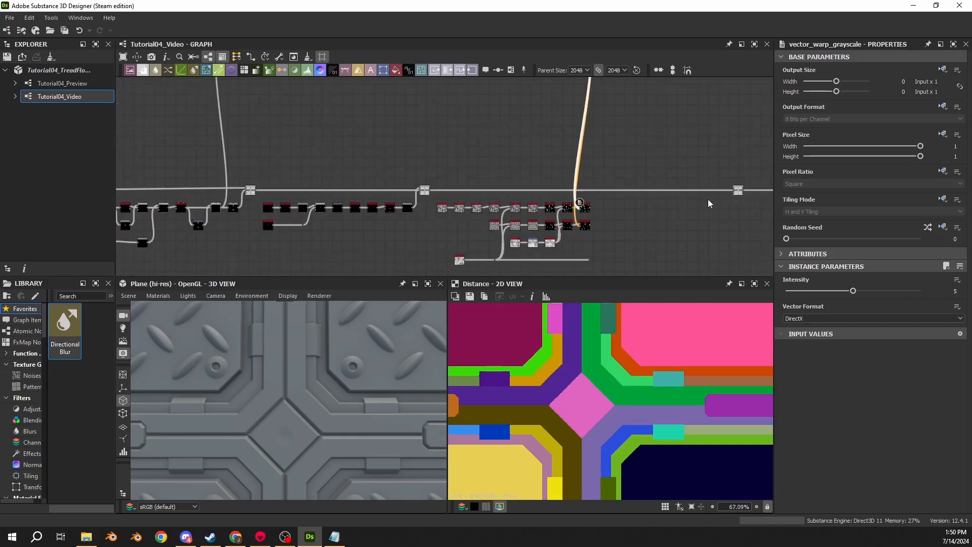
scroll(469, 158, up, 4)
double_click(326, 149)
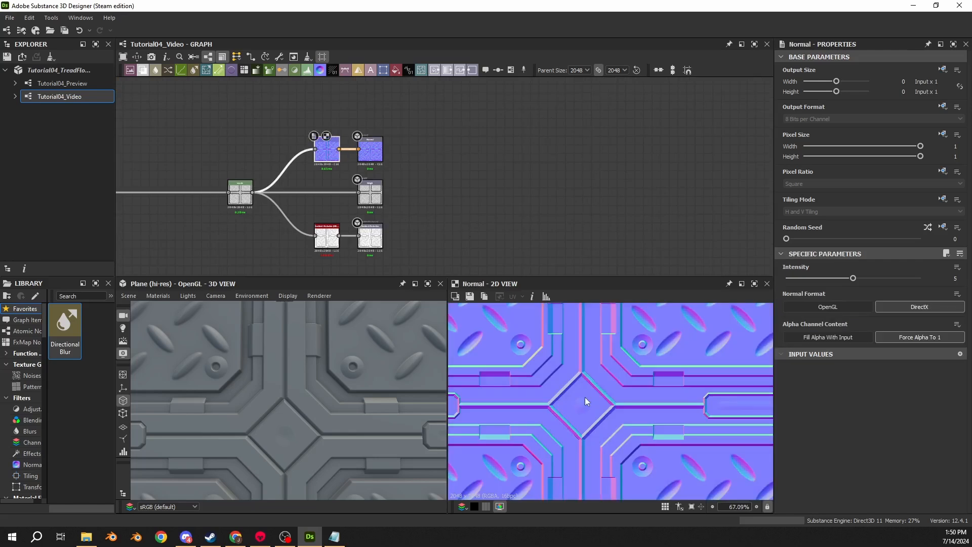
scroll(509, 344, up, 5)
middle_drag(481, 366, 528, 408)
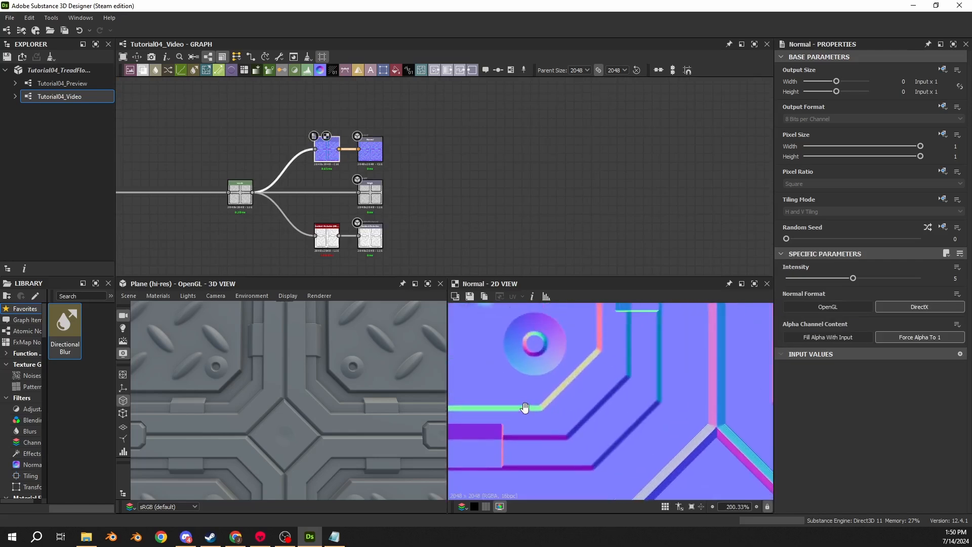
scroll(527, 353, up, 8)
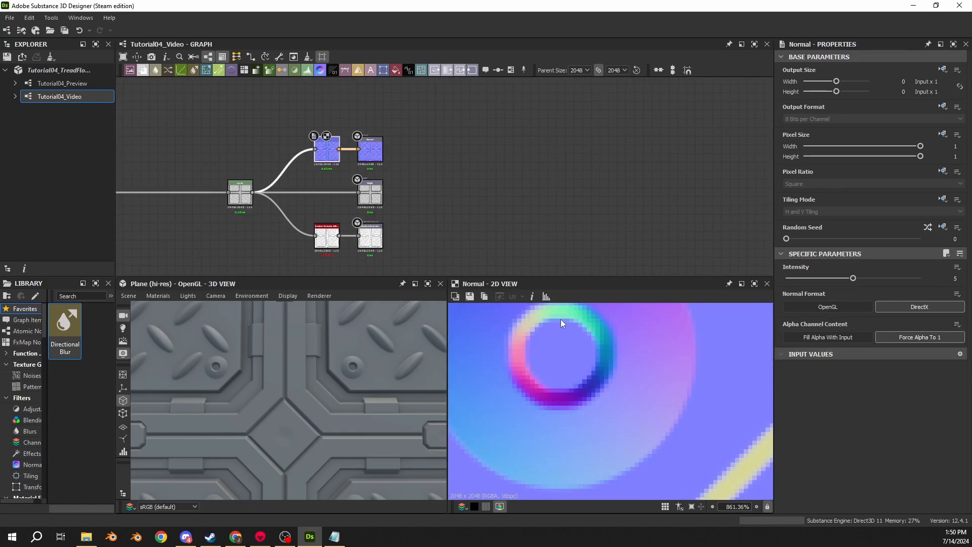
middle_drag(561, 319, 557, 340)
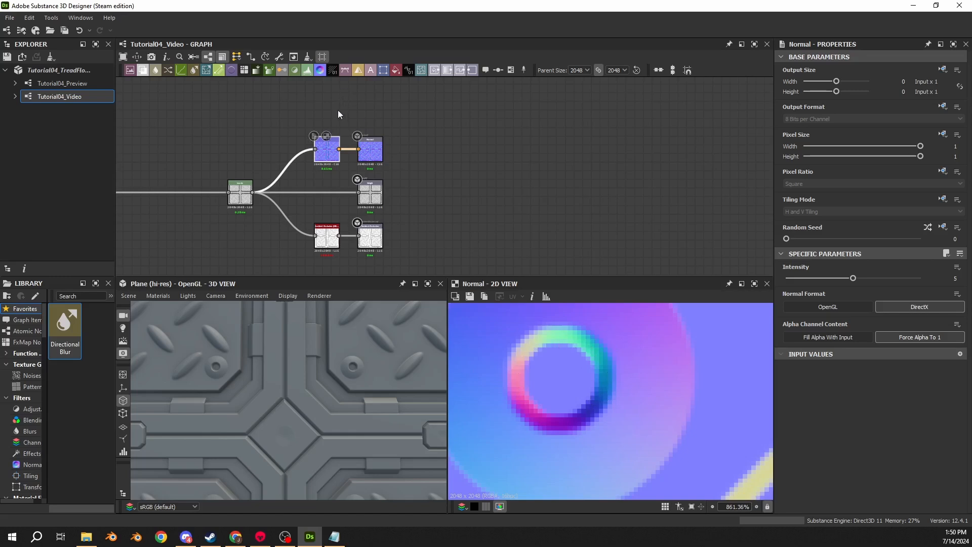
- Return to the upper Vector Warp Grayscale and examine the Distance colour map feeding its Vector Map input
scroll(256, 147, down, 6)
middle_drag(200, 137, 491, 178)
scroll(327, 158, down, 4)
middle_drag(328, 159, 489, 143)
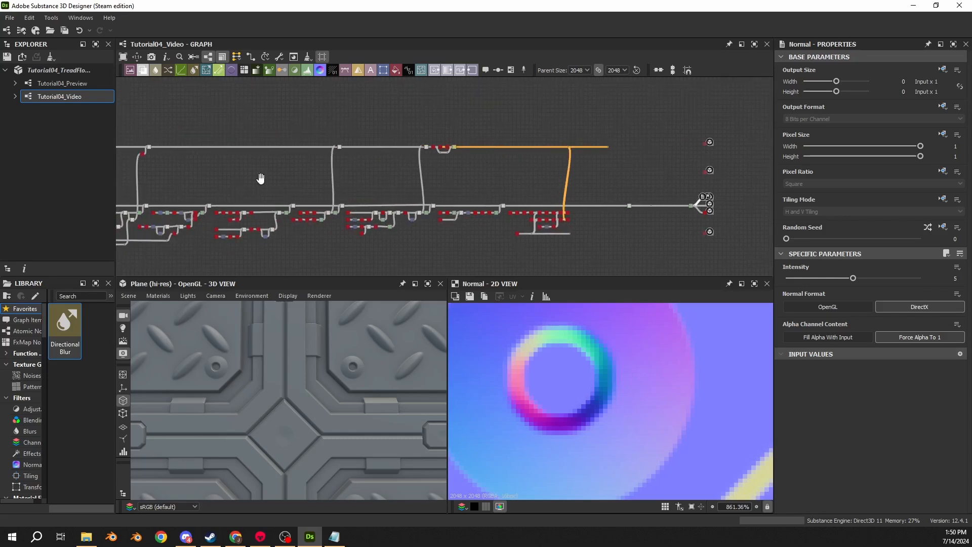
mouse_move(260, 181)
middle_down()
mouse_move(501, 189)
mouse_move(264, 176)
middle_up()
scroll(502, 218, up, 9)
middle_drag(699, 215, 267, 121)
scroll(539, 163, up, 8)
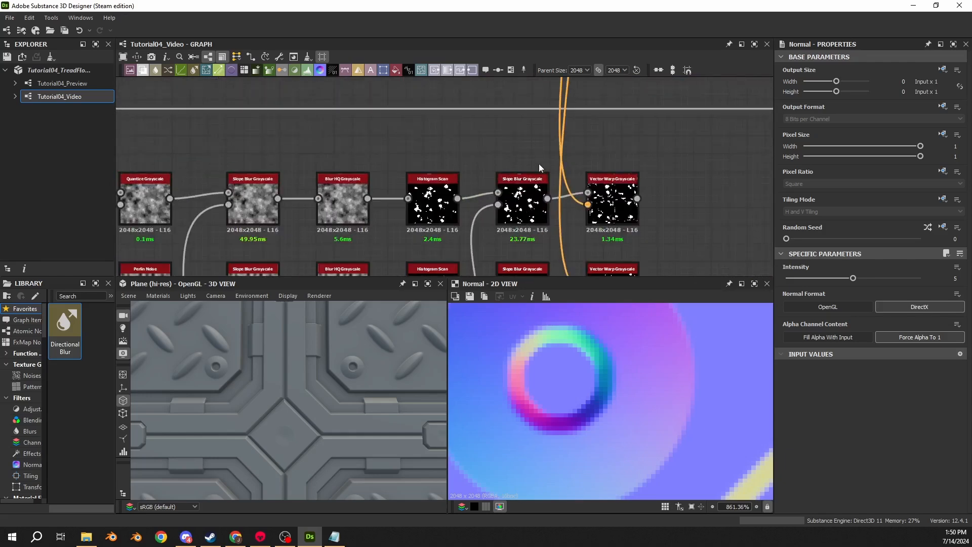
double_click(628, 208)
middle_drag(628, 208, 557, 153)
scroll(541, 202, down, 3)
double_click(543, 191)
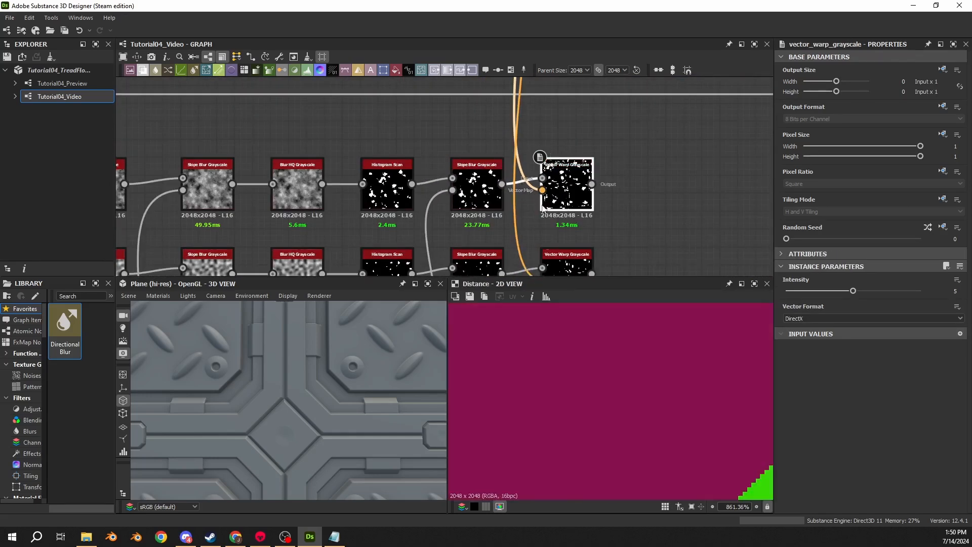
scroll(597, 372, down, 17)
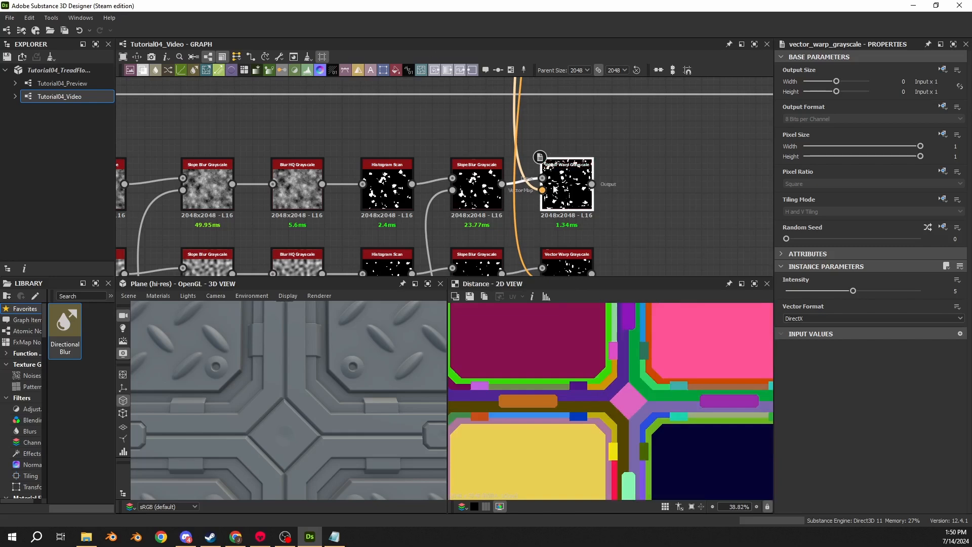
middle_drag(542, 181, 407, 147)
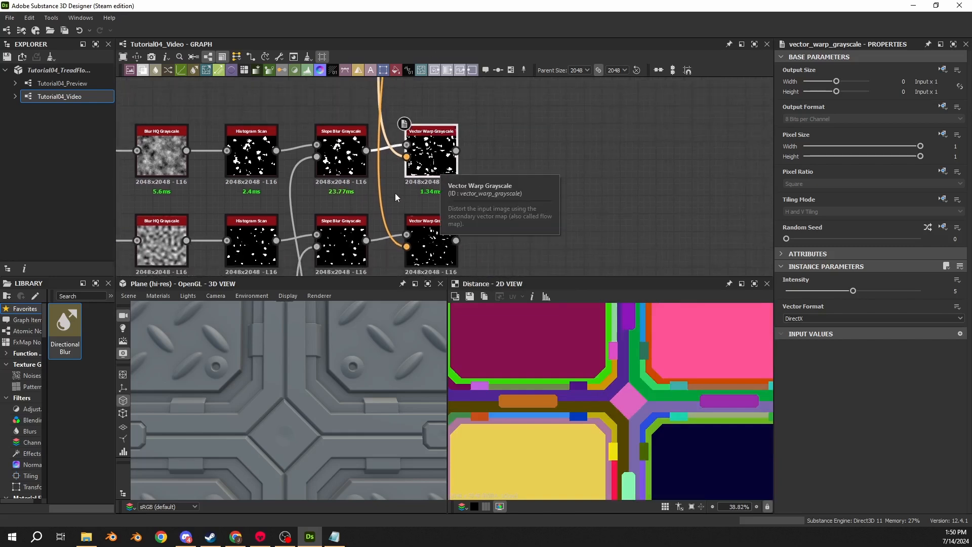
- Try the upper Vector Warp Grayscale at Intensity 0 and 0.15, comparing its result with the Distance colour map
double_click(436, 167)
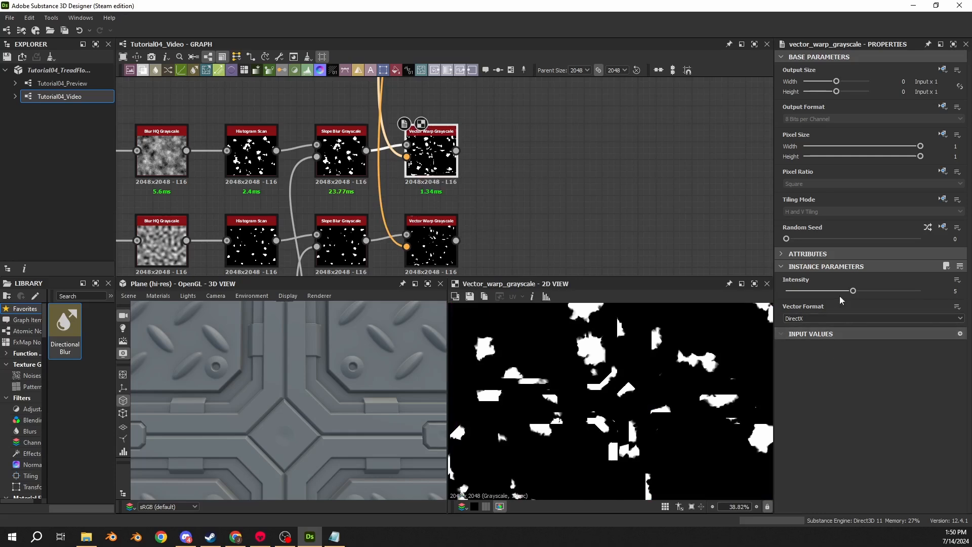
drag(853, 291, 754, 302)
key(f)
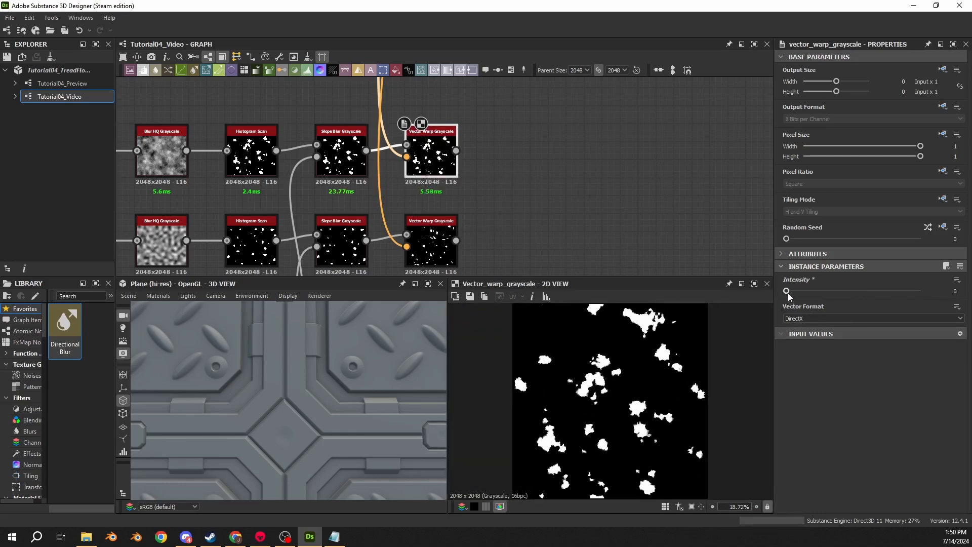
drag(787, 291, 834, 298)
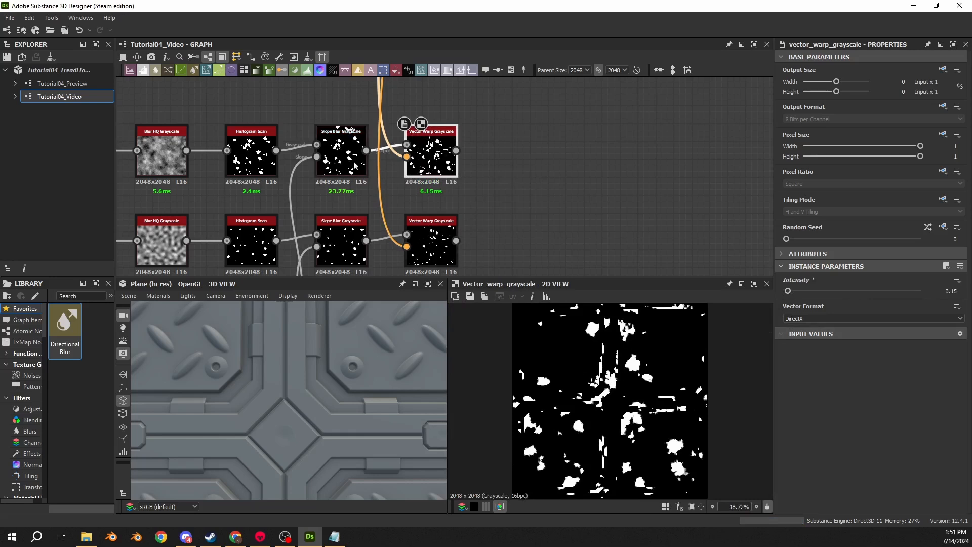
double_click(401, 156)
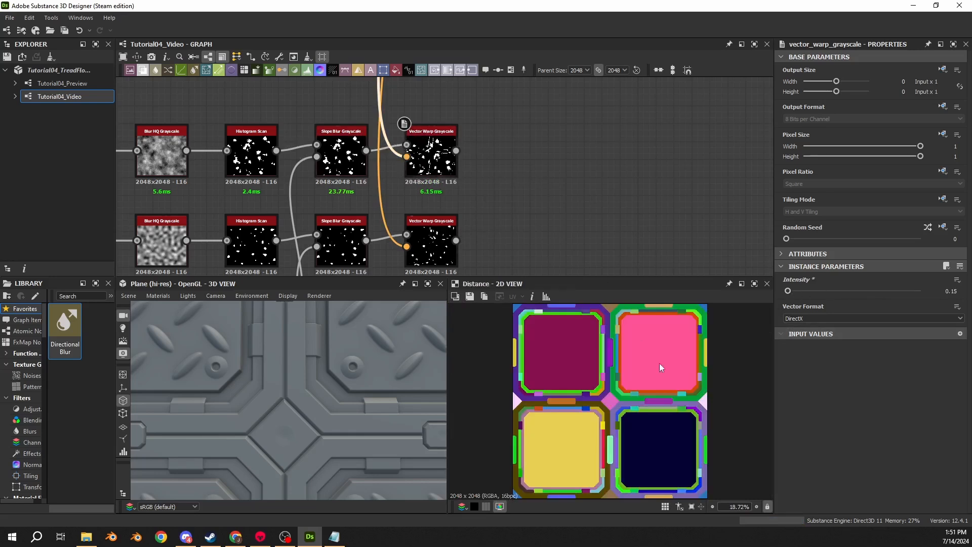
scroll(623, 408, up, 3)
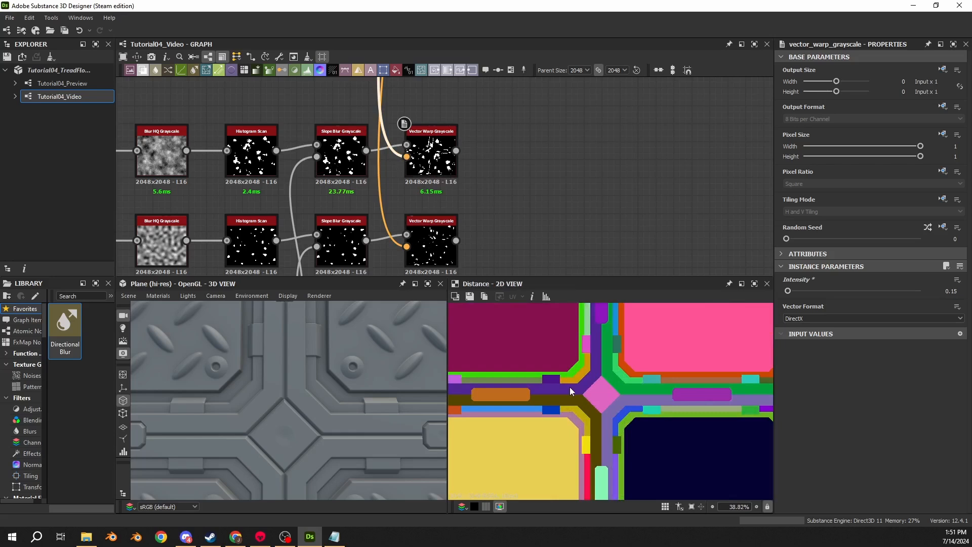
- Set the upper Vector Warp Grayscale's Intensity to 5
click(432, 154)
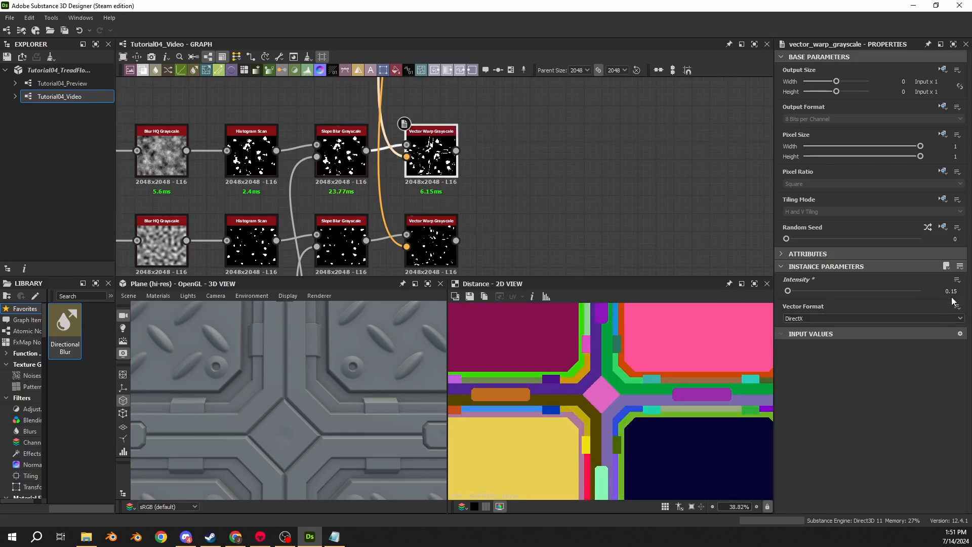
drag(945, 292, 963, 295)
text(5)
key(Return)
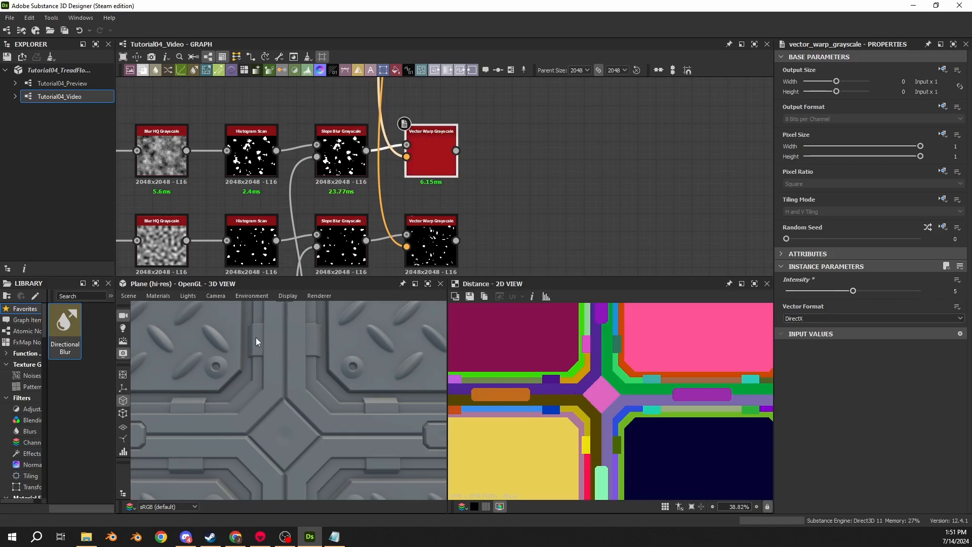
- Examine the seams between neighbouring plates around the central diamond and brackets in the 3D preview
scroll(280, 399, up, 10)
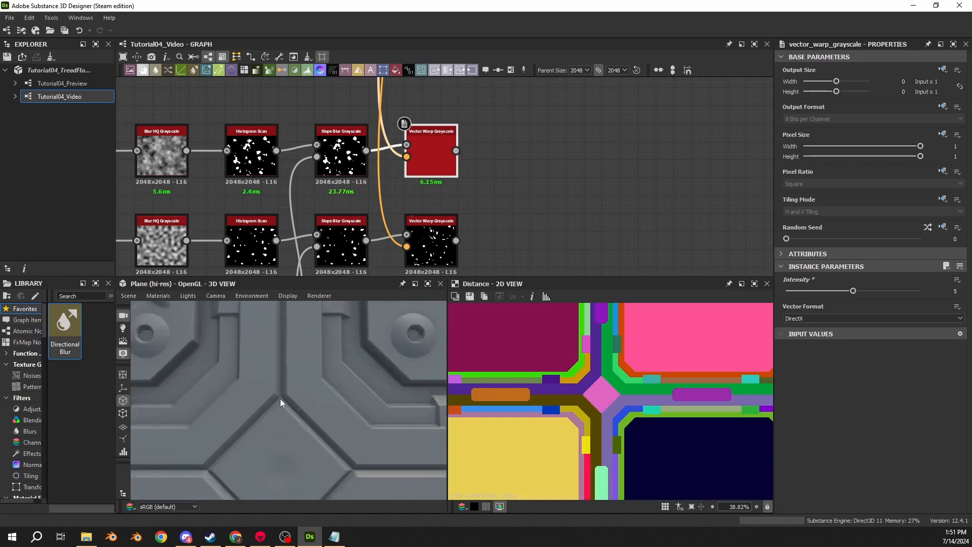
scroll(304, 363, down, 8)
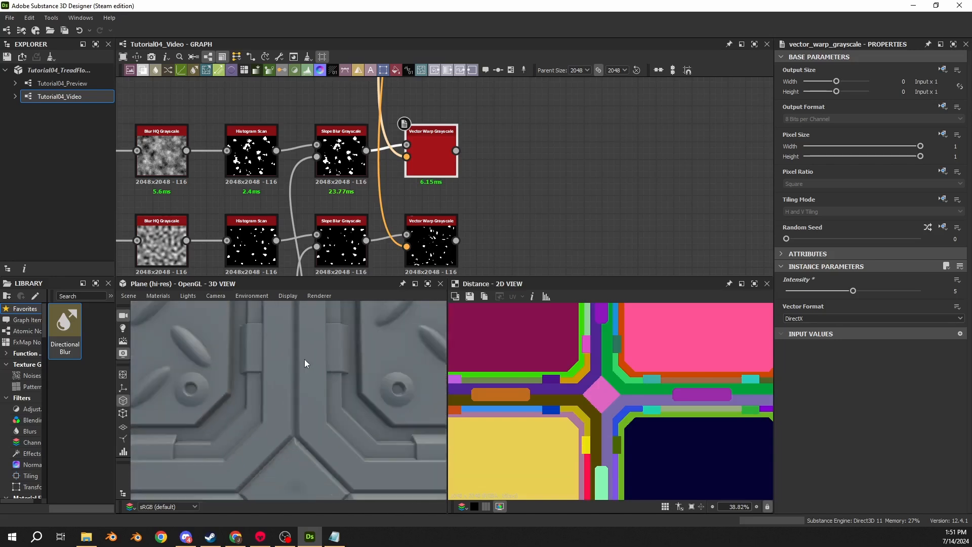
scroll(304, 363, up, 3)
drag(296, 423, 271, 391)
scroll(316, 363, down, 5)
scroll(299, 364, up, 6)
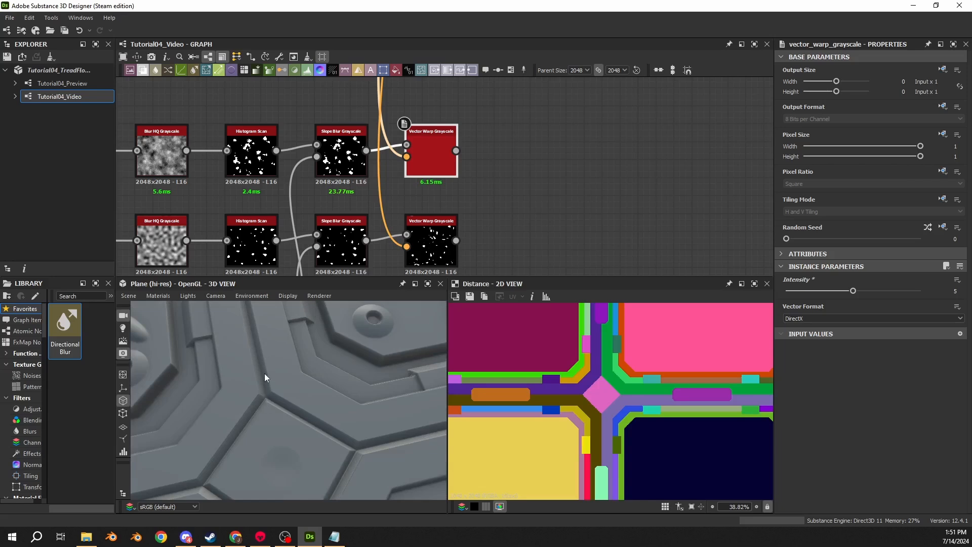
scroll(308, 413, down, 6)
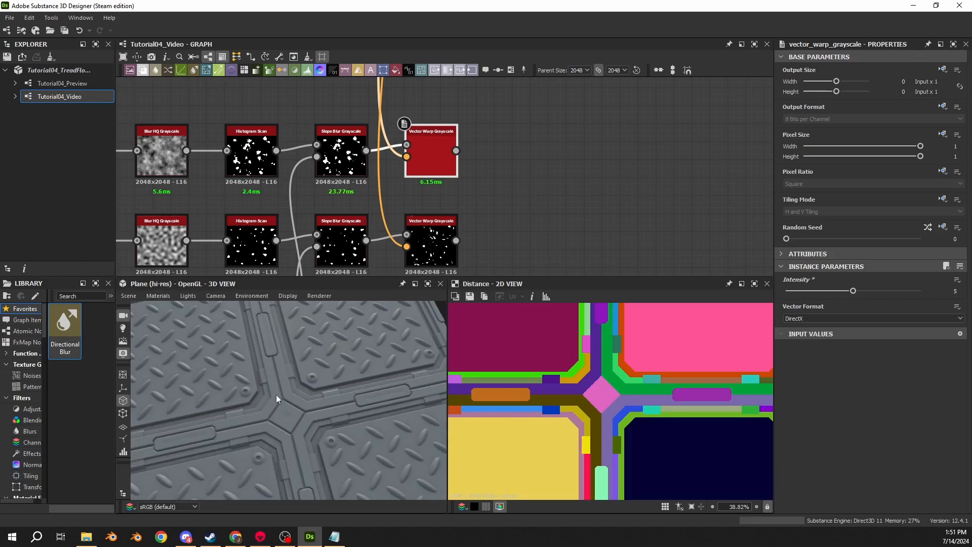
scroll(279, 411, up, 10)
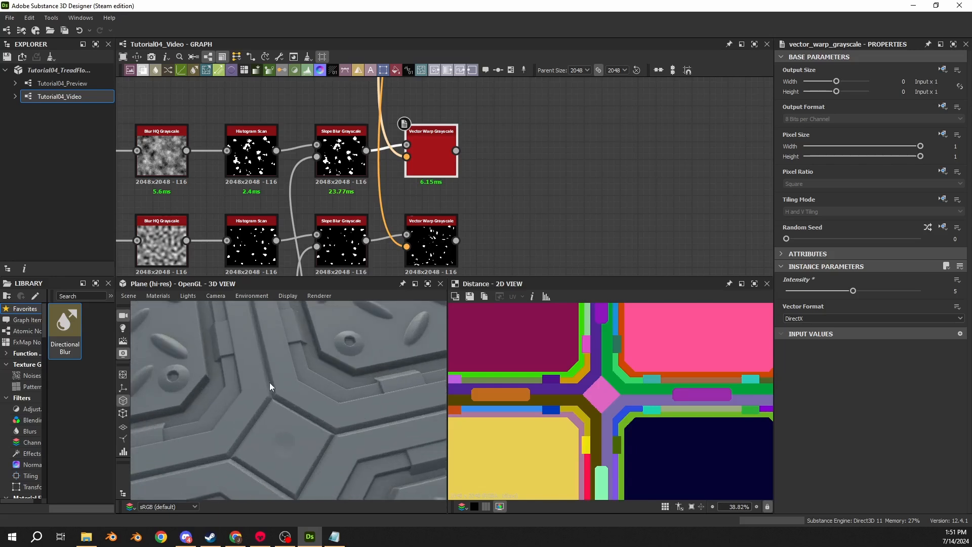
middle_drag(258, 343, 301, 372)
drag(301, 371, 297, 344)
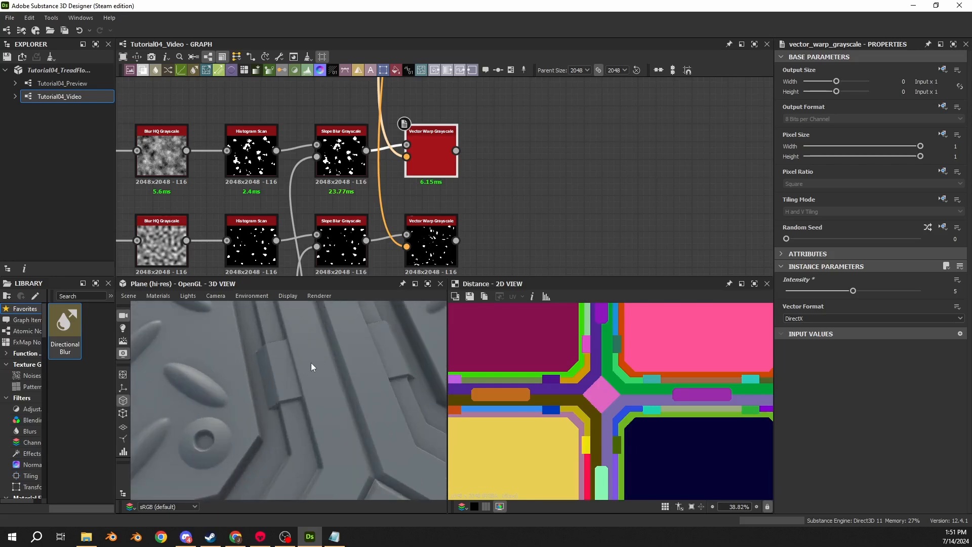
drag(311, 350, 307, 346)
- Compare the upper Slope Blur Grayscale, the warped result and the Distance colour map along the plate borders
scroll(601, 345, up, 6)
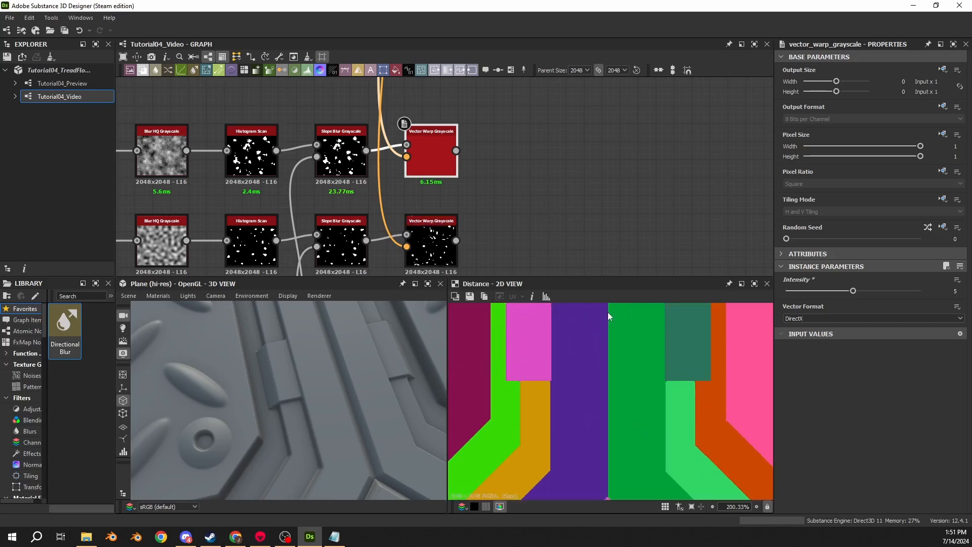
double_click(339, 160)
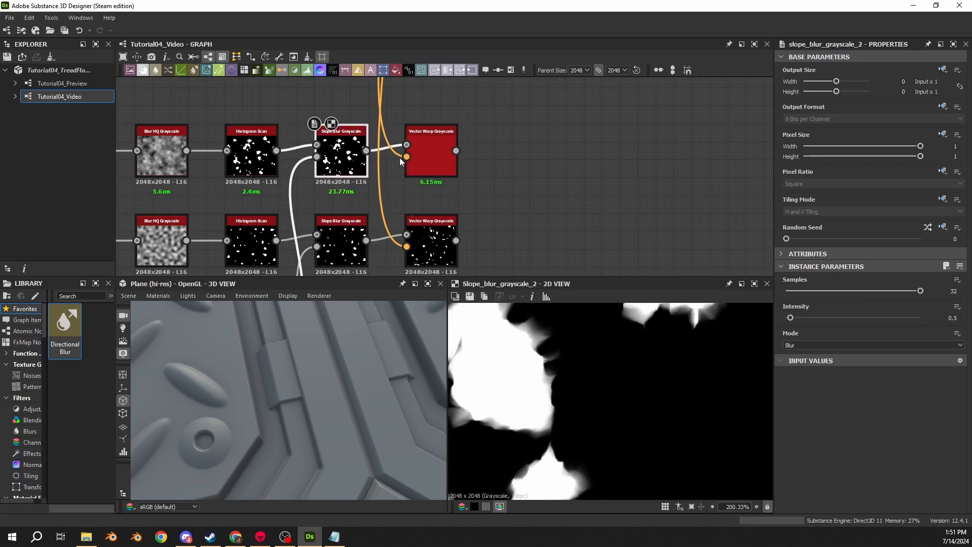
double_click(420, 158)
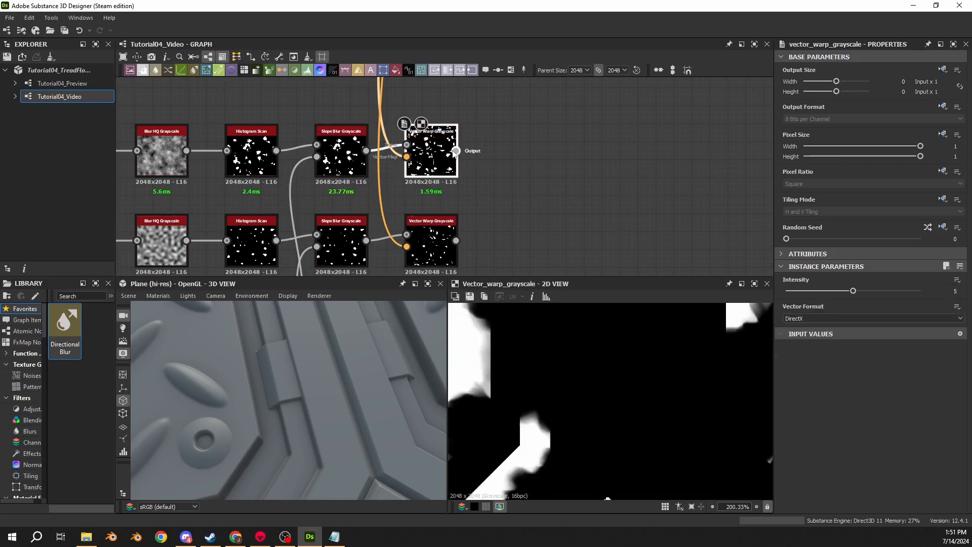
double_click(407, 157)
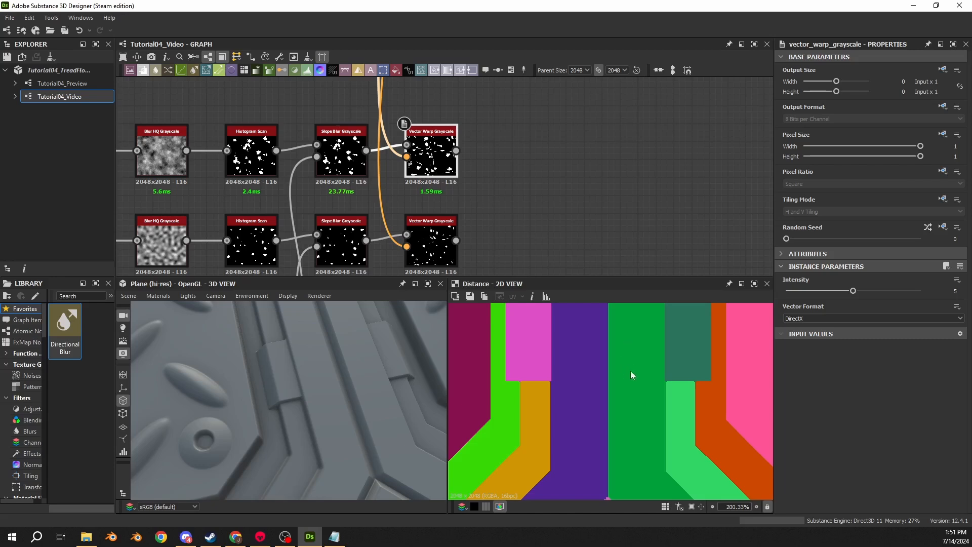
- Move the distant node on the main horizontal chain back so it sits just past the Vector Warp Grayscale nodes
scroll(339, 214, down, 5)
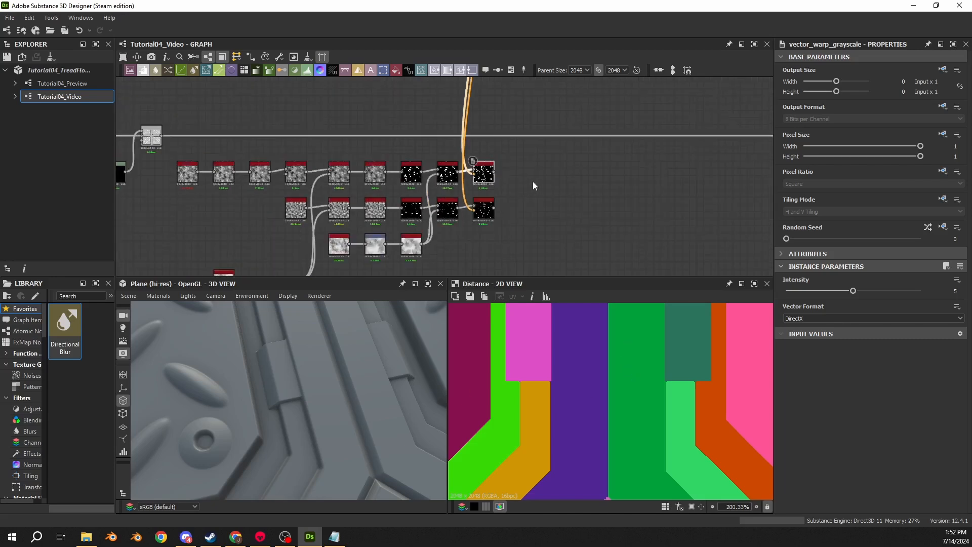
click(427, 199)
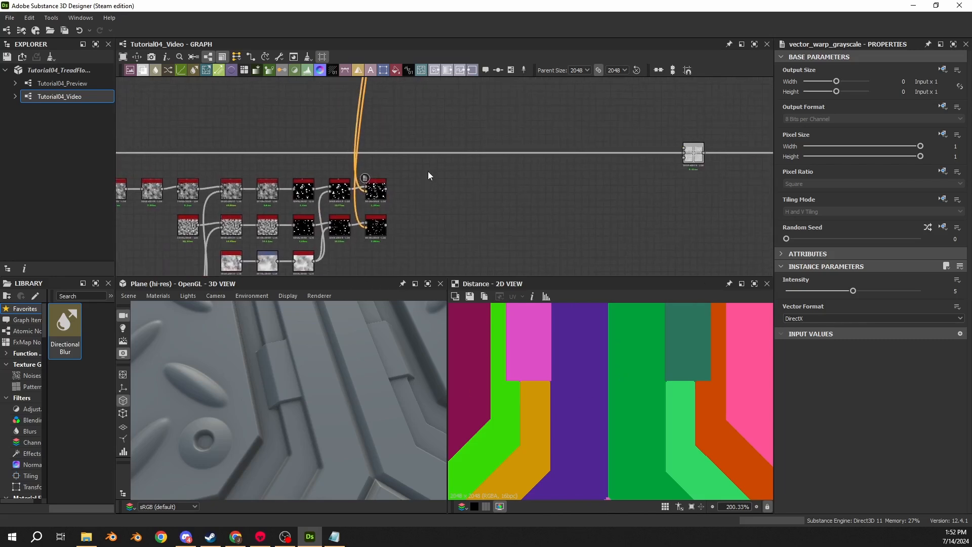
middle_drag(427, 172, 481, 186)
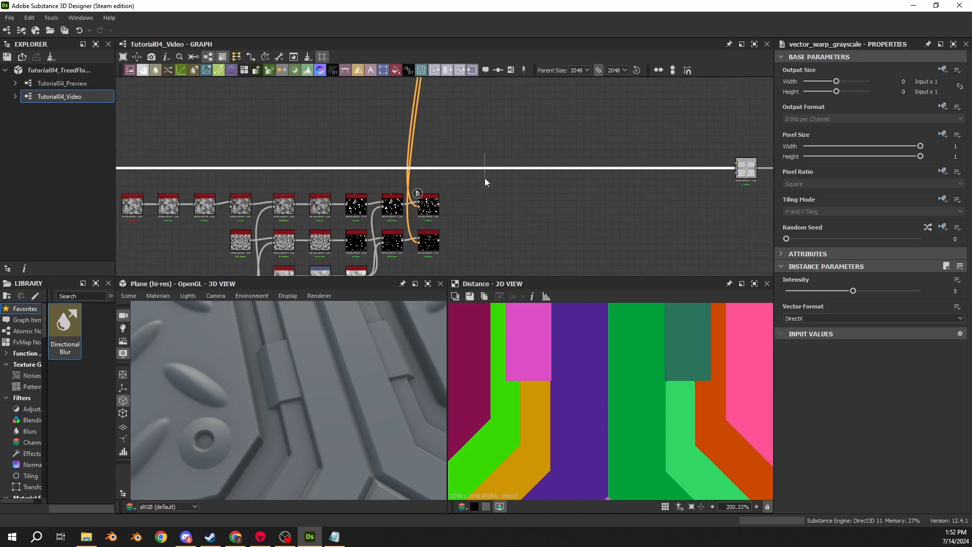
drag(745, 173, 506, 171)
click(469, 135)
key(space)
text(clou)
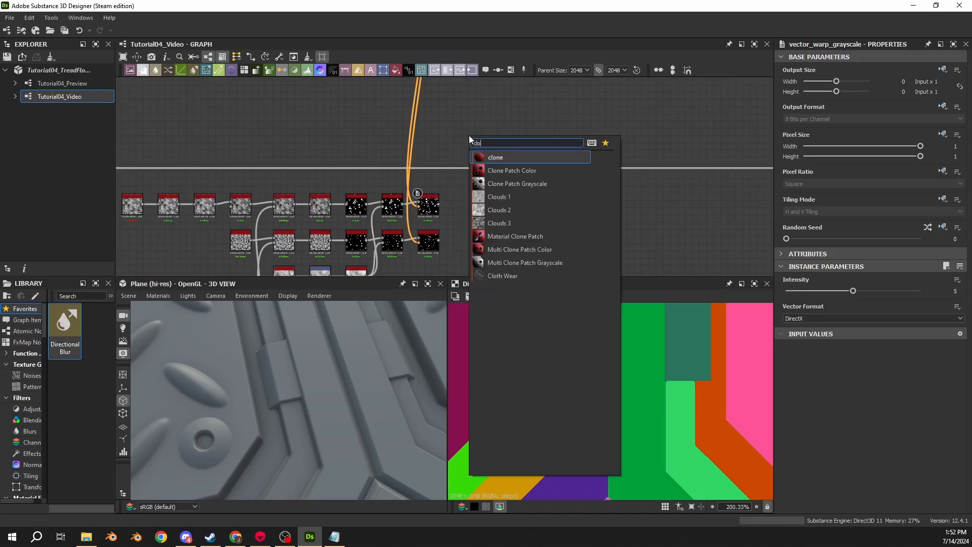
key(BackSpace)
key(BackSpace)
key(BackSpace)
key(BackSpace)
text(spots)
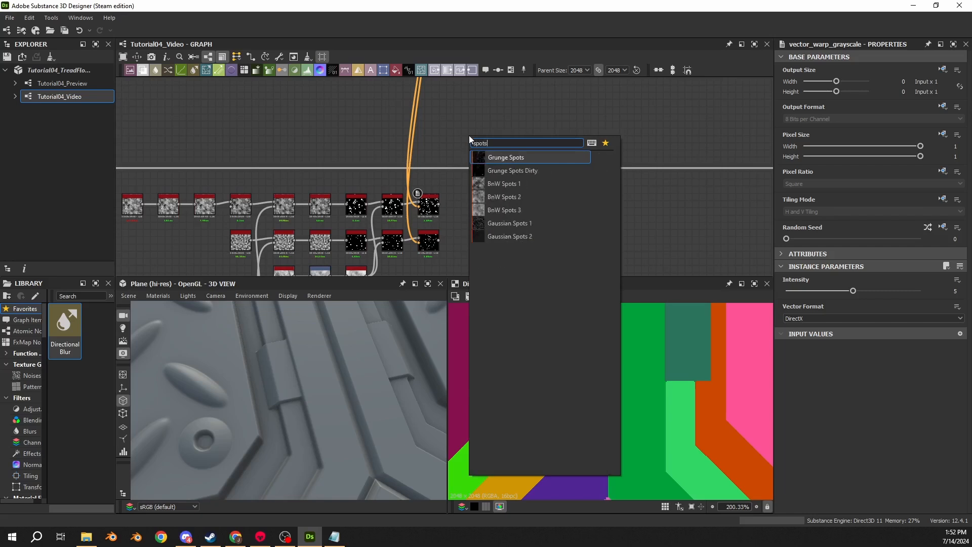
key(Return)
- Add a Clouds 2 noise node above the main chain, near the Vector Warp Grayscale nodes
key(space)
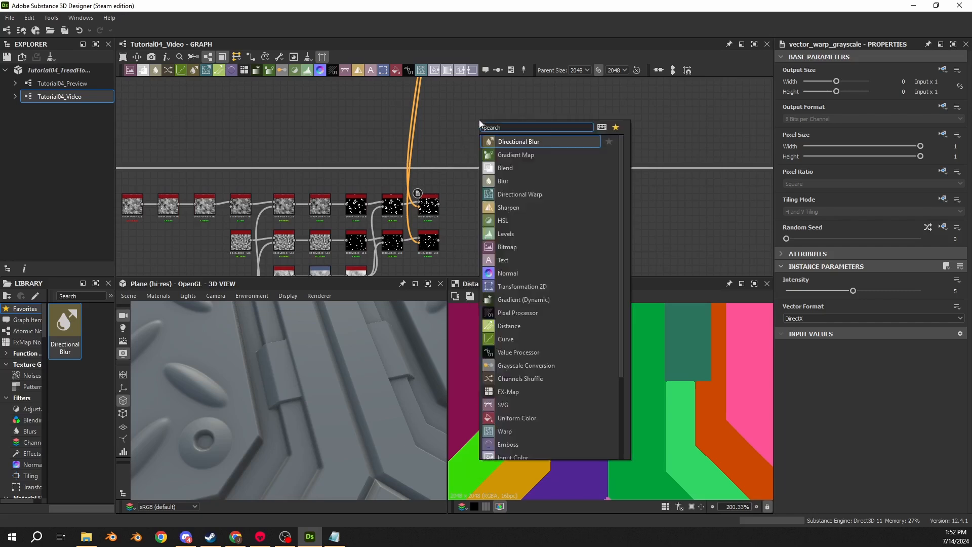
text(cloou)
key(BackSpace)
key(BackSpace)
text(uds)
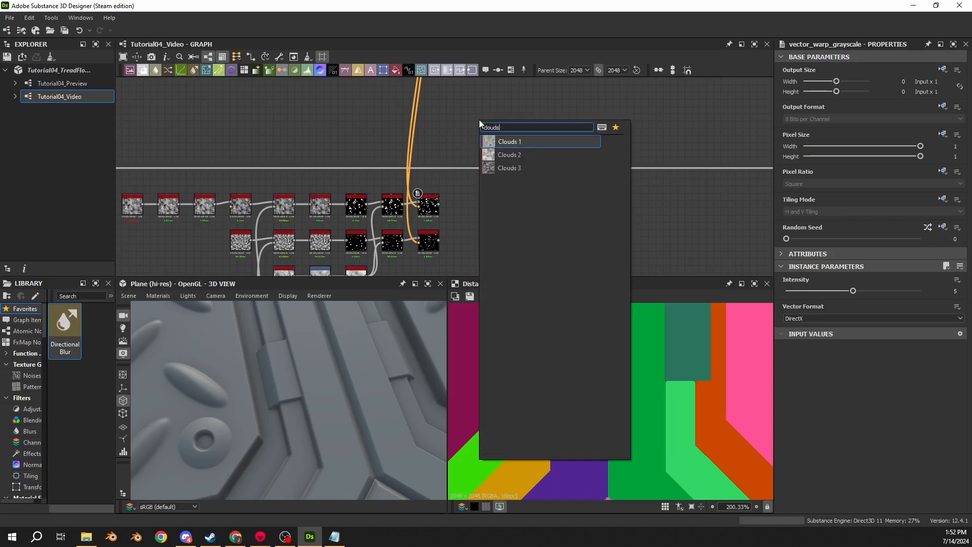
key(Down)
key(Return)
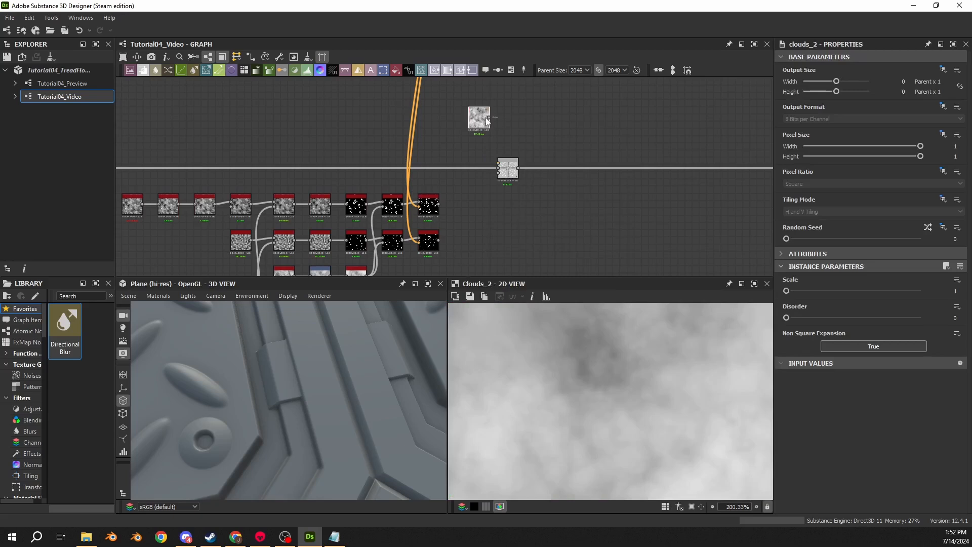
- Feed the Clouds 2 noise into a new Histogram Scan with position 0.25 and contrast 1
drag(488, 120, 514, 116)
text(scan)
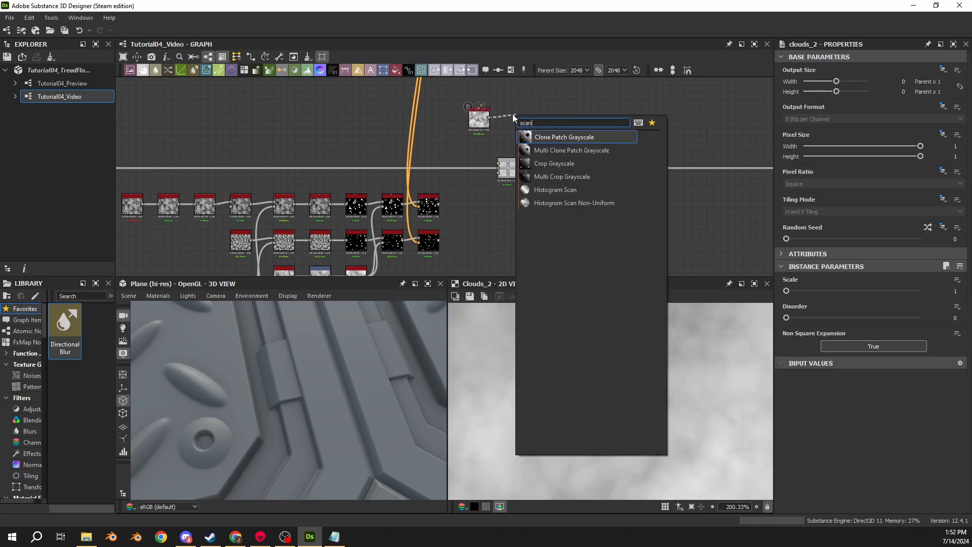
click(554, 189)
drag(787, 290, 880, 291)
drag(787, 317, 922, 318)
drag(878, 292, 821, 292)
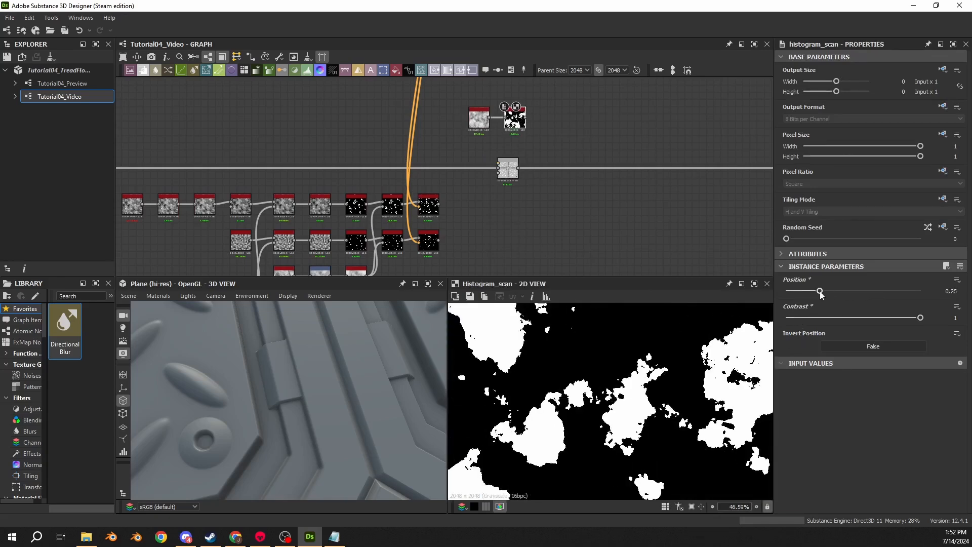
- Connect the Histogram Scan output to the foreground input of the Blend node on the main chain
scroll(599, 423, down, 5)
drag(560, 101, 454, 126)
drag(507, 123, 465, 145)
scroll(482, 143, up, 5)
middle_drag(491, 164, 478, 137)
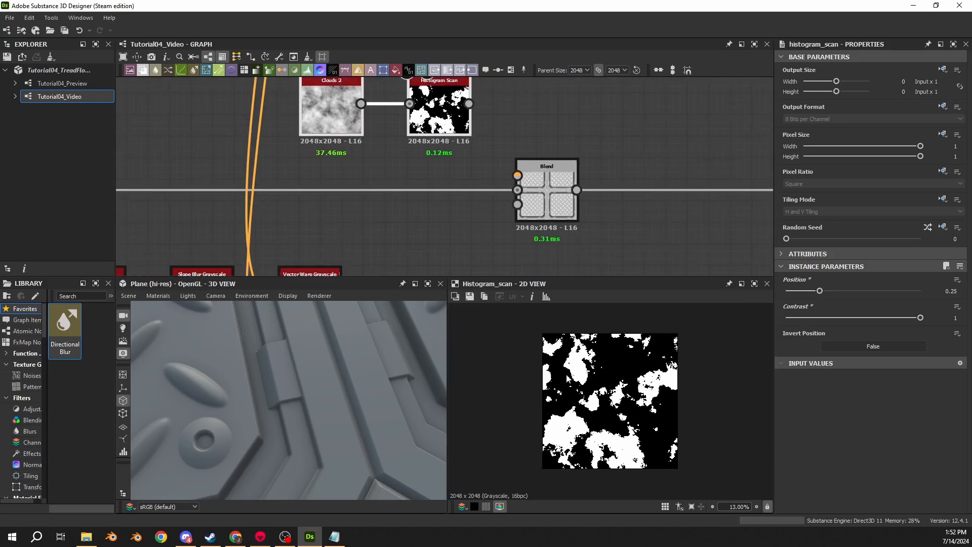
drag(469, 103, 517, 176)
click(546, 193)
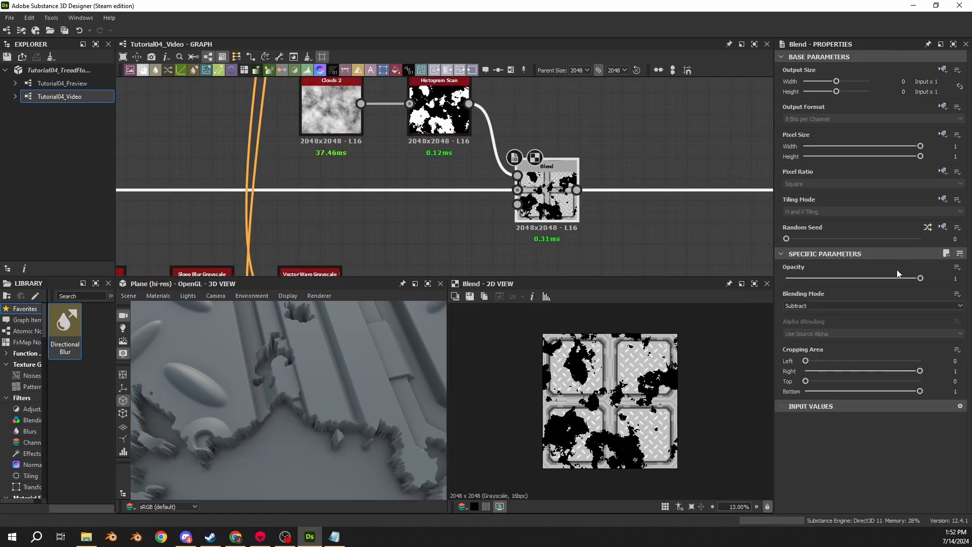
click(814, 306)
- Shift the Blend node further along the main chain and insert a Levels node between it and the Histogram Scan
scroll(478, 245, down, 2)
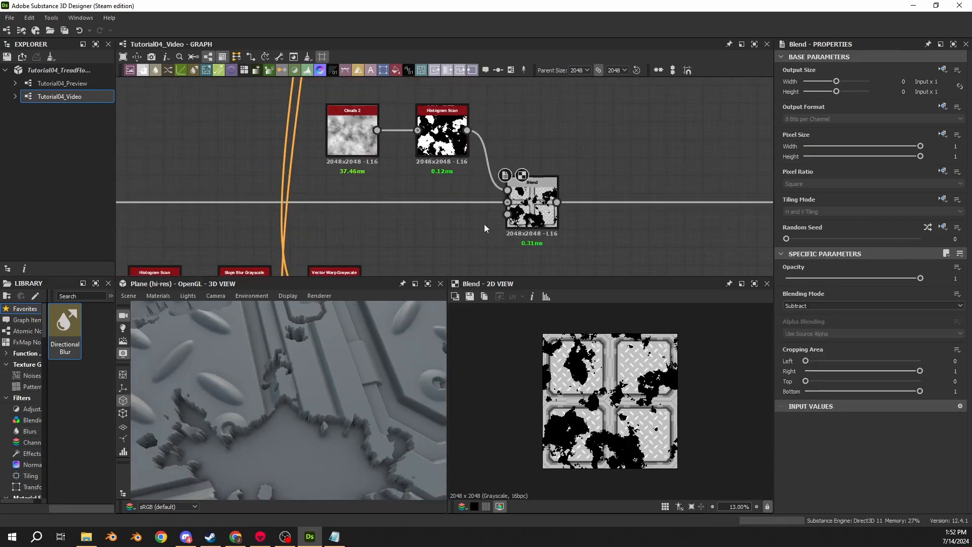
drag(531, 209, 630, 208)
click(528, 148)
key(space)
text(leve)
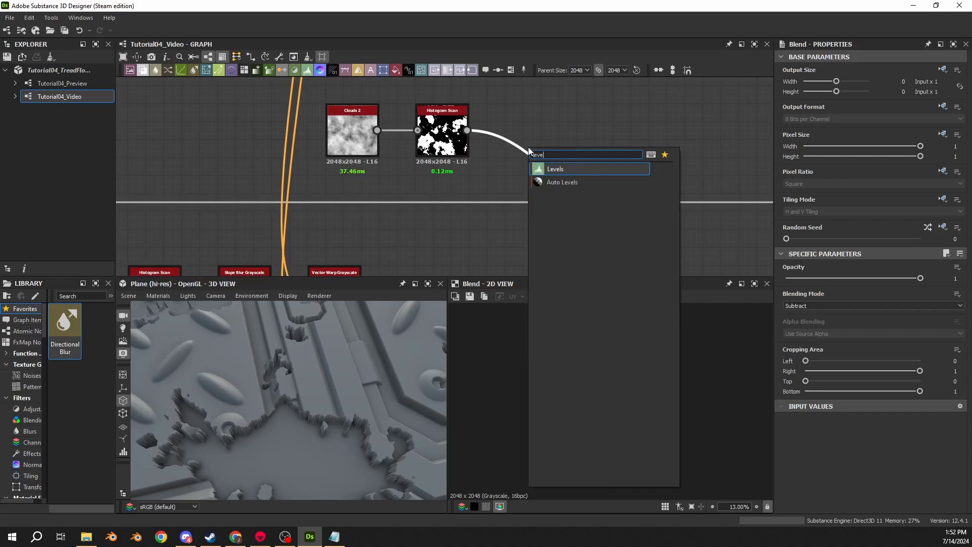
key(Return)
- Try a dark grey output white on the Levels node to make the damage shallower, and return it to full white
drag(956, 386, 856, 391)
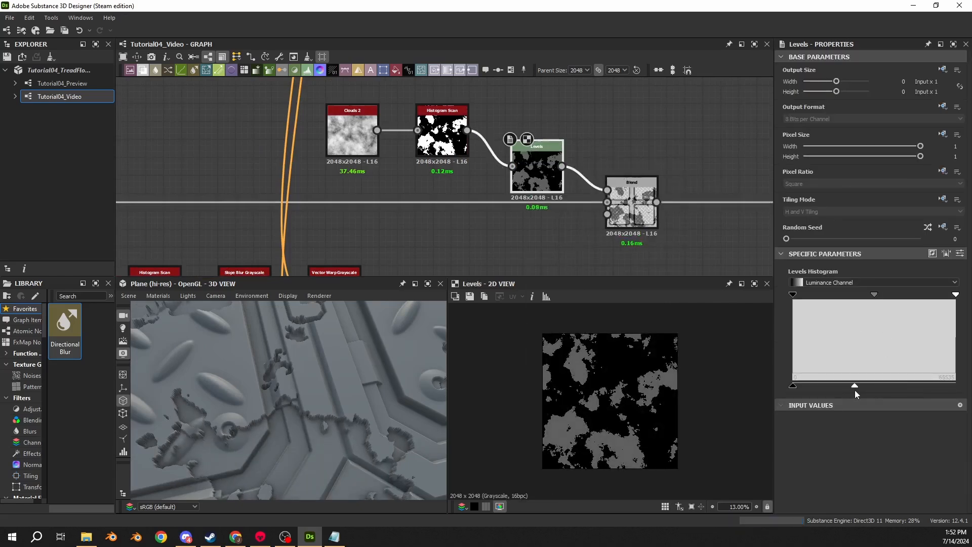
drag(318, 418, 314, 390)
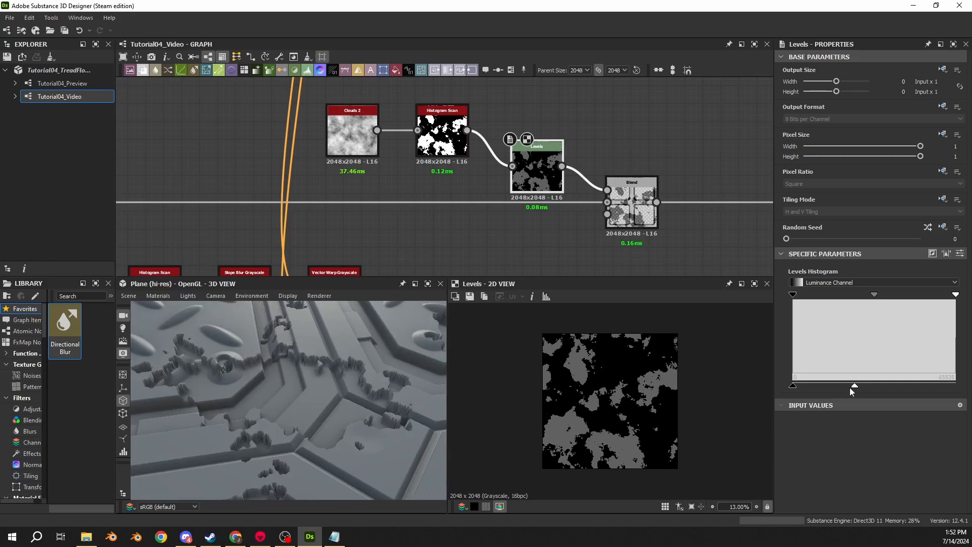
drag(853, 387, 957, 387)
drag(308, 443, 275, 419)
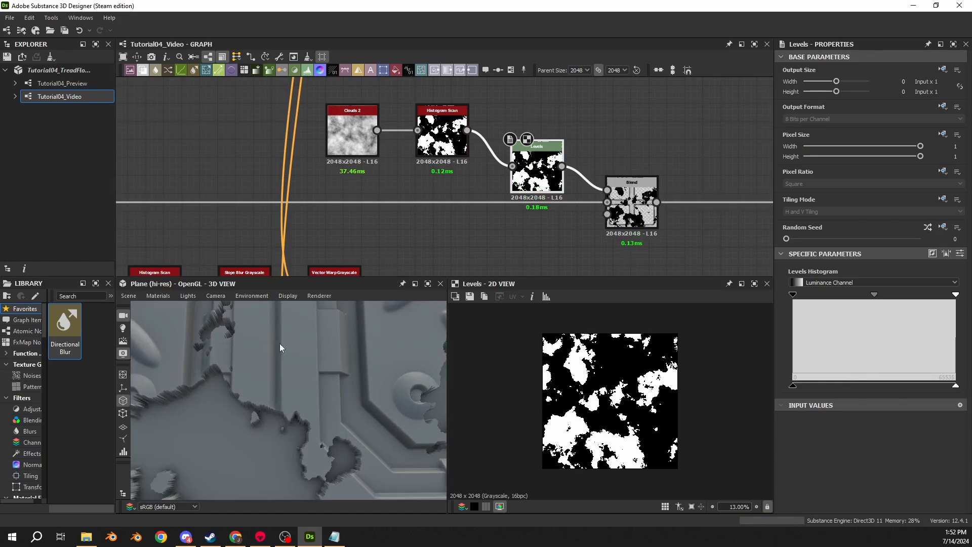
- Line up the Levels node with the Histogram Scan and move the Blend node further along the main chain
drag(512, 191, 506, 155)
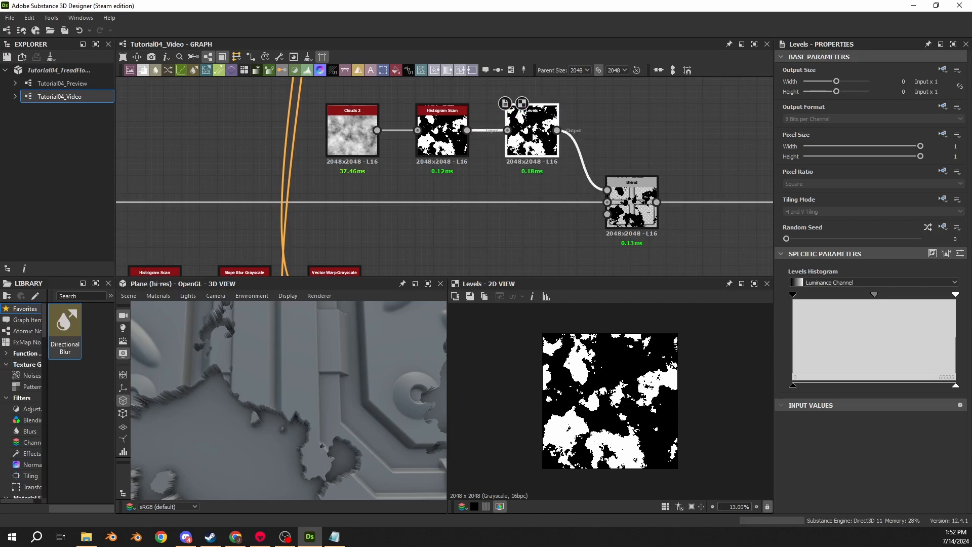
scroll(476, 180, down, 2)
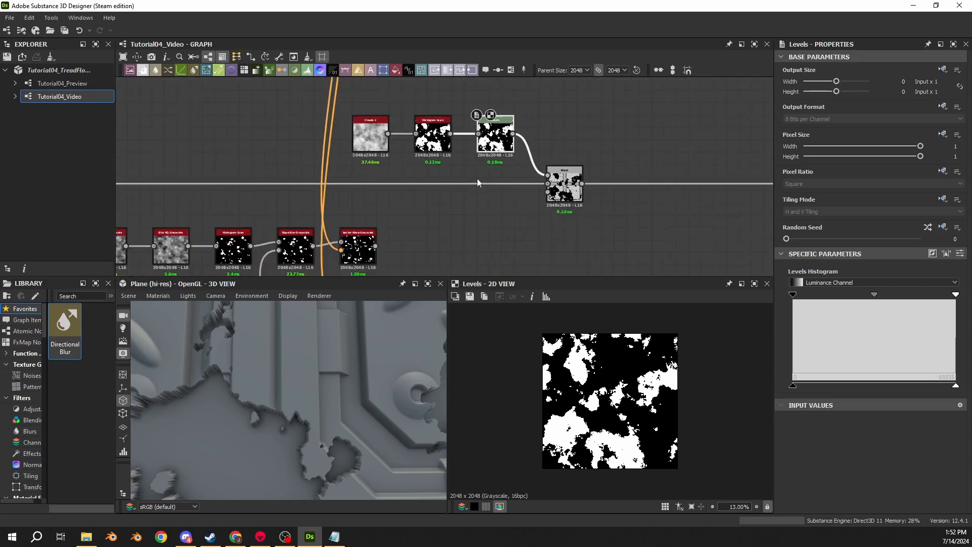
drag(565, 174, 633, 174)
- Duplicate the upper Vector Warp Grayscale with its vector map link and insert the copy between the Levels and Blend nodes
click(356, 253)
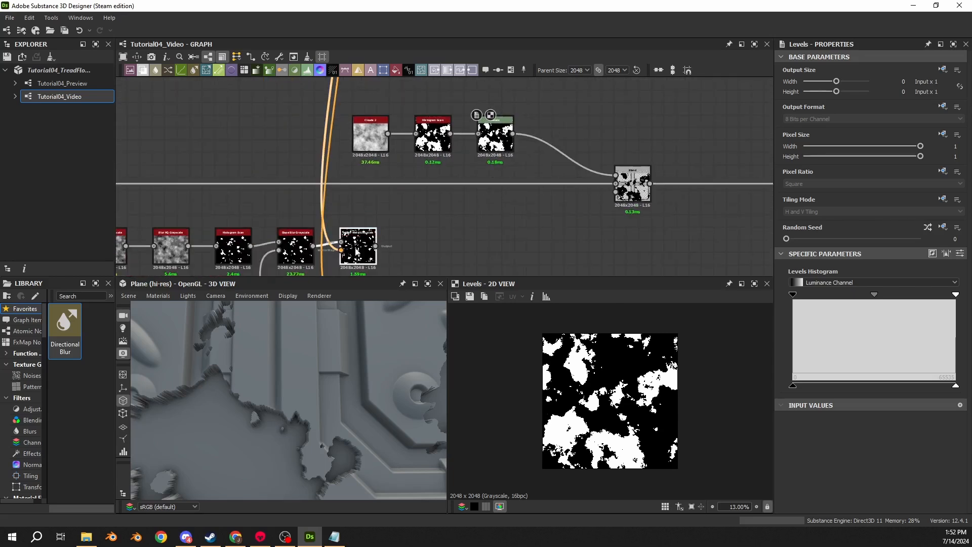
key(ctrl+c)
key(ctrl+v)
drag(446, 180, 584, 111)
drag(513, 133, 566, 105)
drag(585, 116, 617, 175)
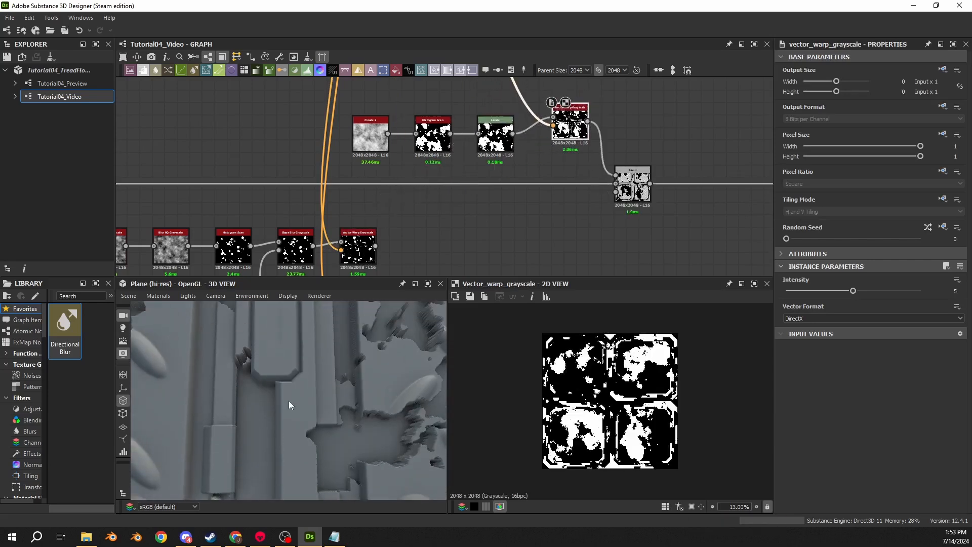
- Inspect the Distance map driving the new Vector Warp Grayscale, and disable that warp to compare the damage in the 3D preview
scroll(289, 399, up, 5)
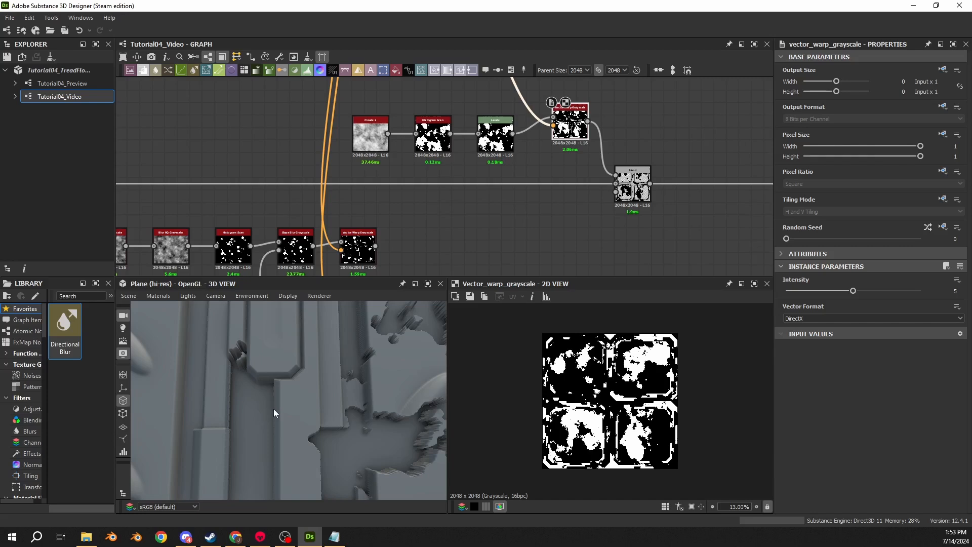
double_click(554, 125)
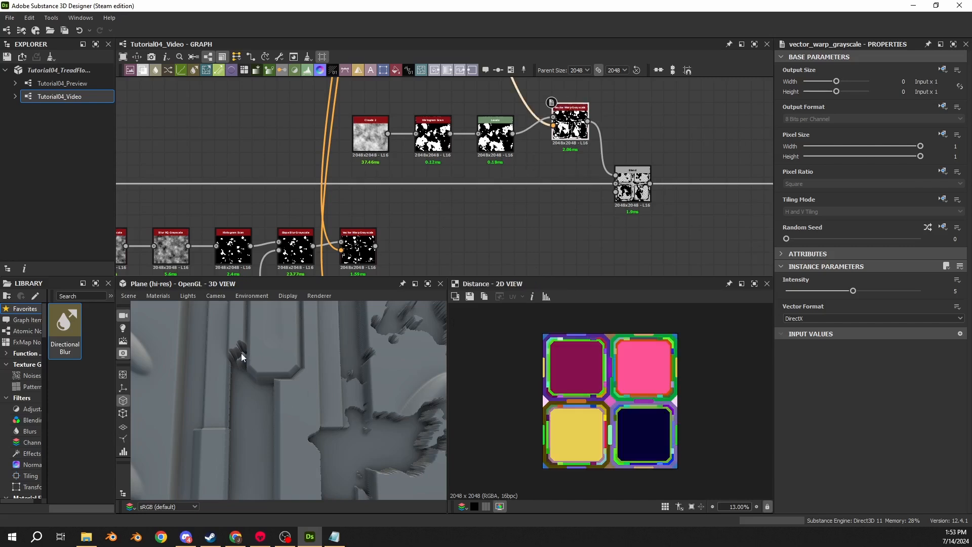
click(577, 129)
key(shift+d)
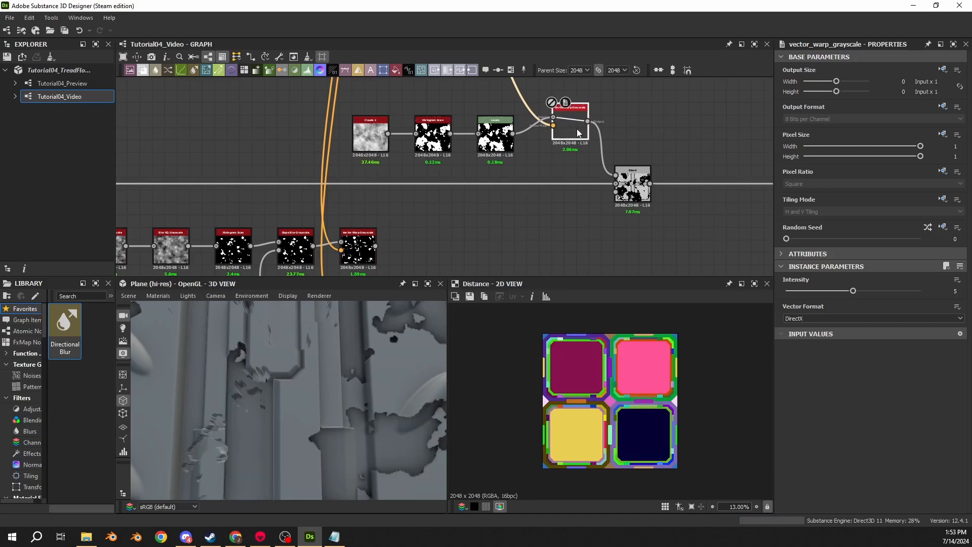
scroll(271, 363, down, 4)
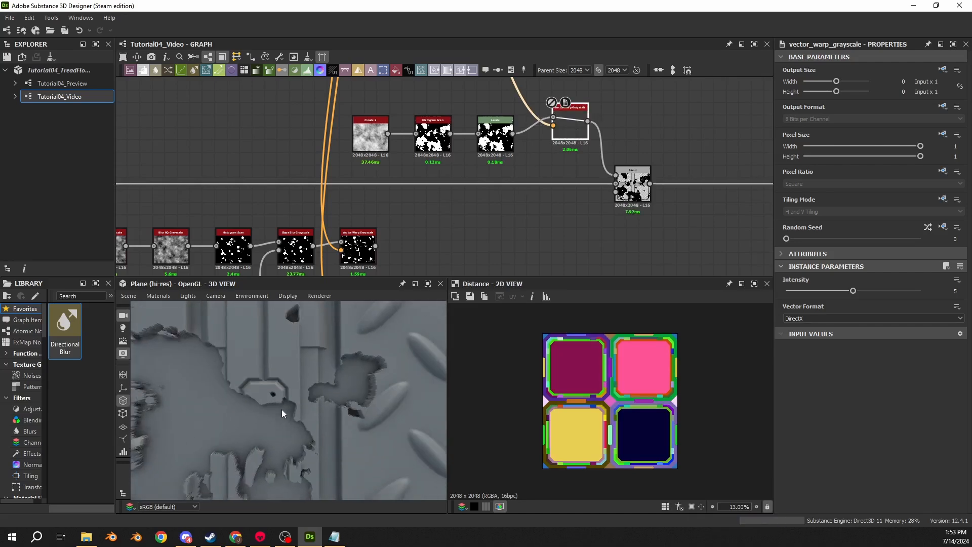
drag(282, 409, 284, 394)
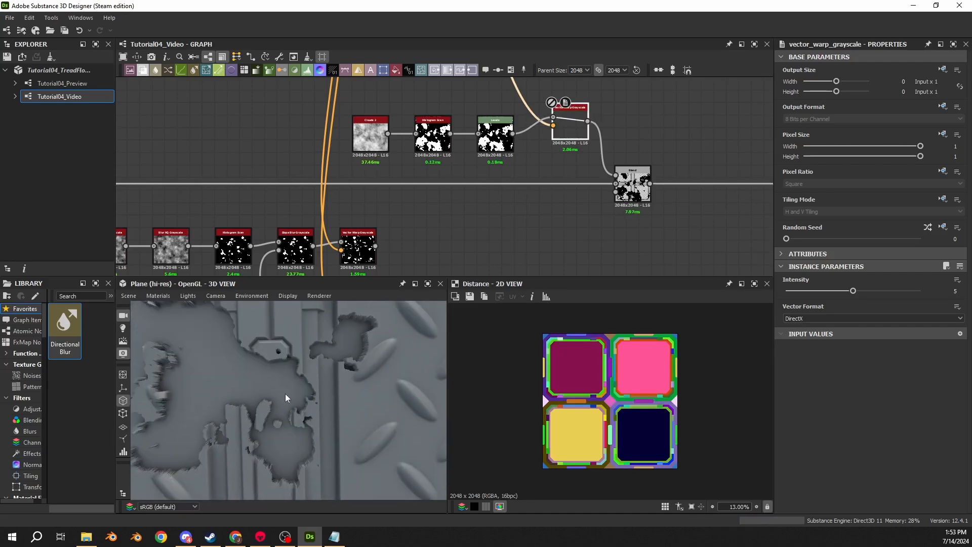
- Show the Levels output in the 2D view and reset the 3D camera to compare the unwarped damage across the plates
double_click(495, 135)
scroll(606, 400, up, 8)
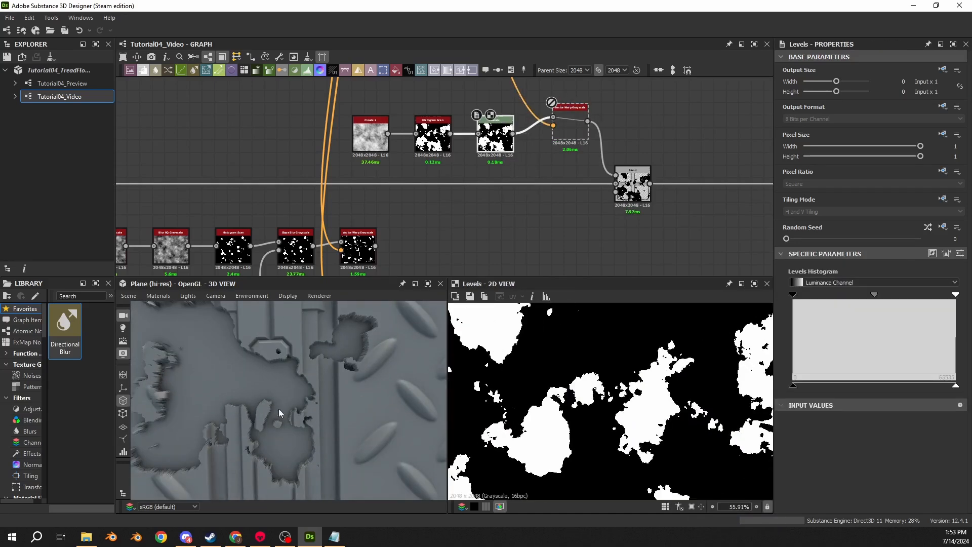
scroll(279, 409, down, 4)
click(216, 296)
click(224, 420)
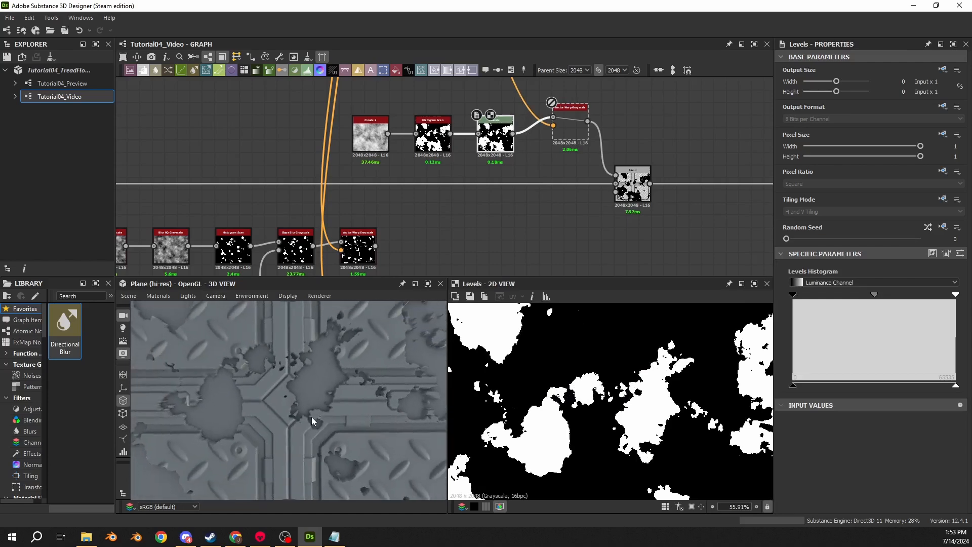
scroll(320, 375, up, 2)
scroll(601, 436, down, 4)
- Show the Blend result in the 2D view and examine the unwarped damage around the central diamond
double_click(629, 187)
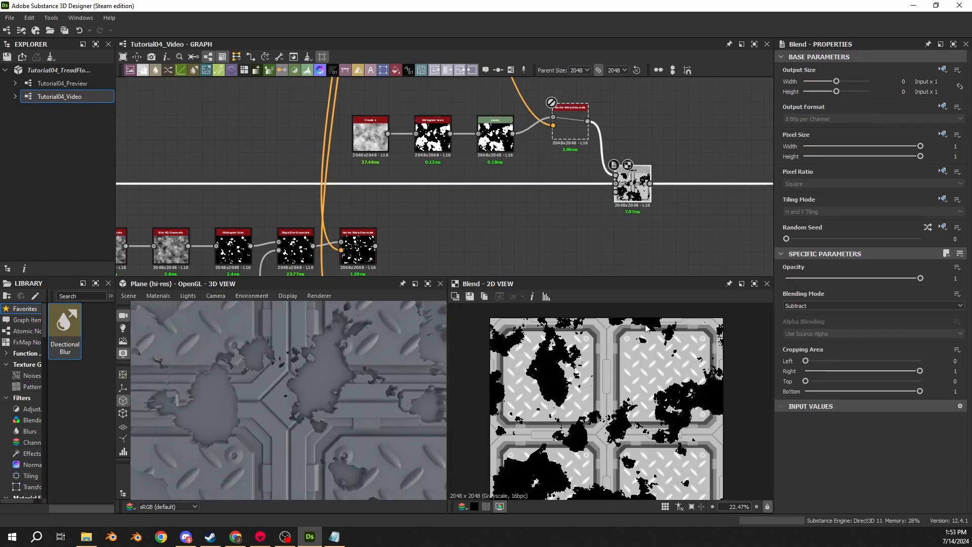
scroll(624, 419, up, 5)
middle_drag(624, 418, 611, 372)
scroll(587, 350, up, 2)
scroll(617, 369, down, 2)
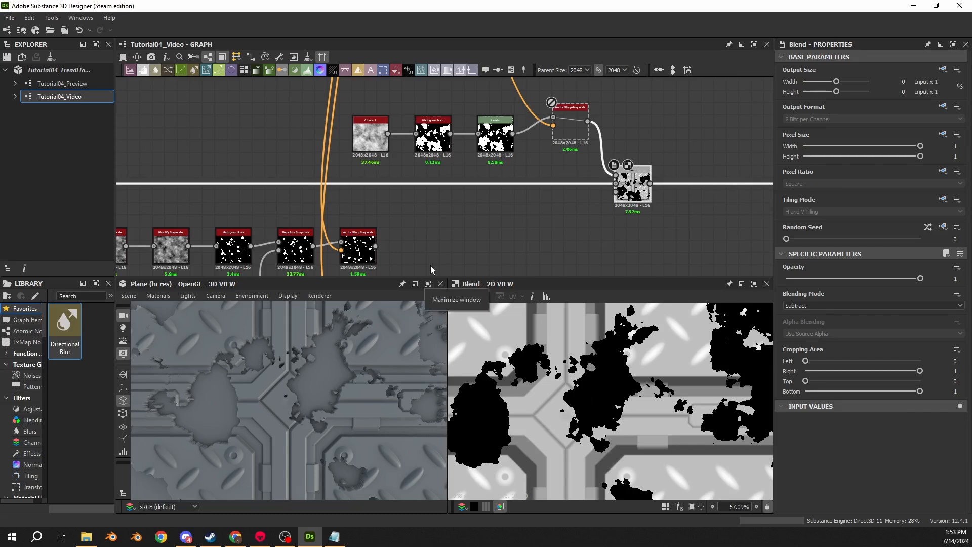
- Align the new Vector Warp Grayscale node with the Levels node and enable it again
drag(572, 126, 560, 138)
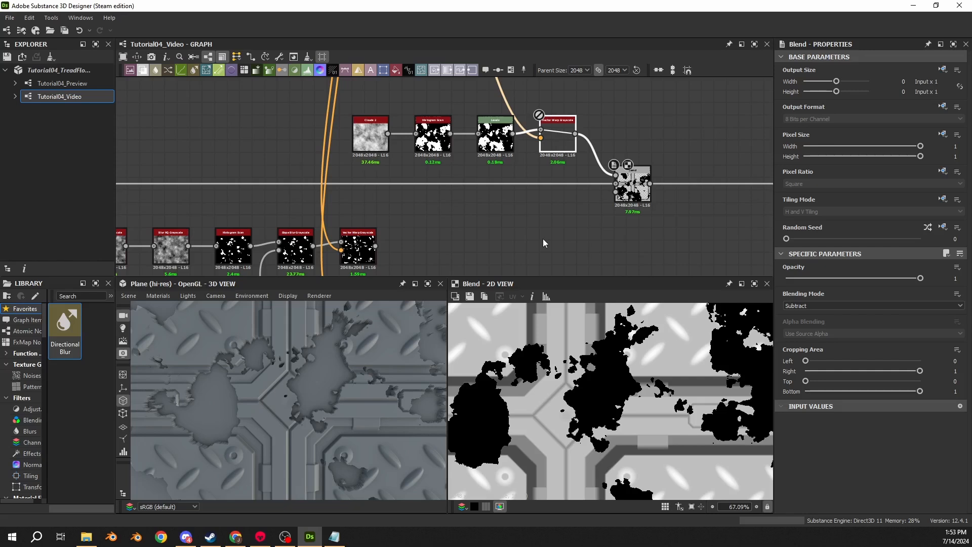
scroll(613, 376, up, 4)
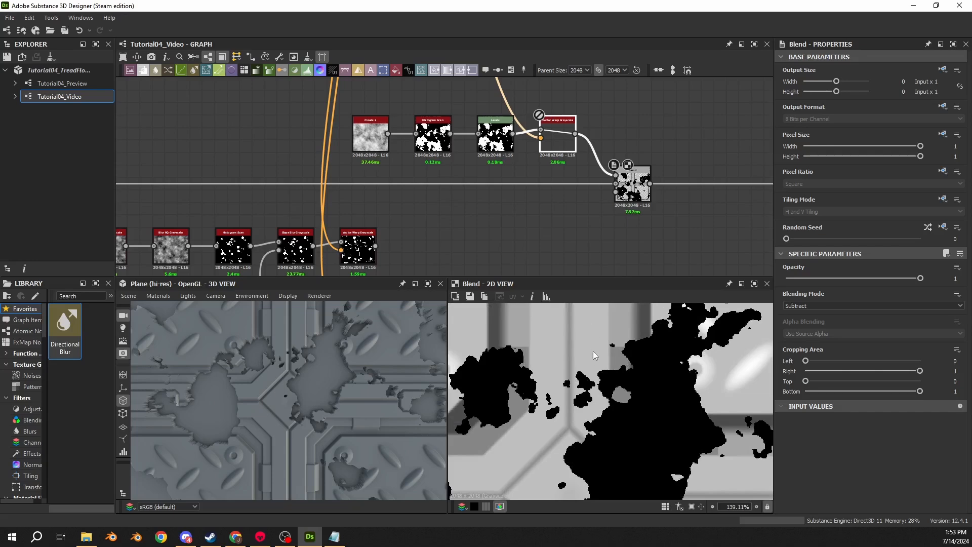
middle_drag(525, 173, 506, 161)
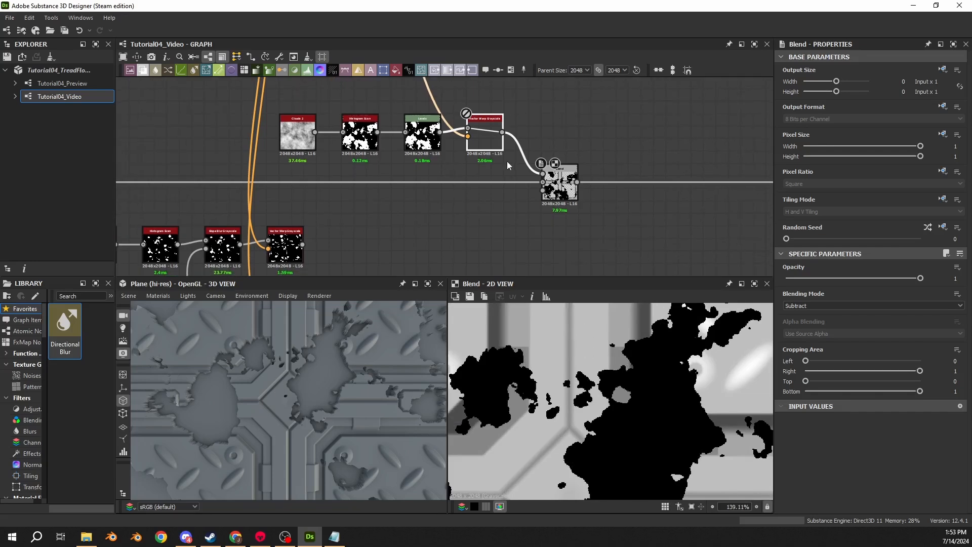
click(479, 139)
- Examine the warped damage along the plate borders in the Blend result and the 3D preview
click(552, 177)
scroll(616, 376, down, 5)
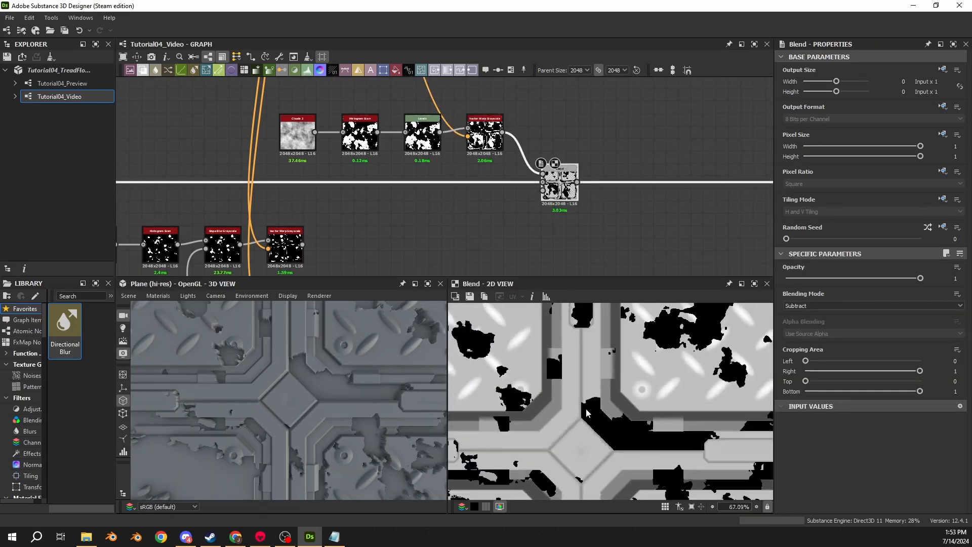
scroll(617, 376, up, 5)
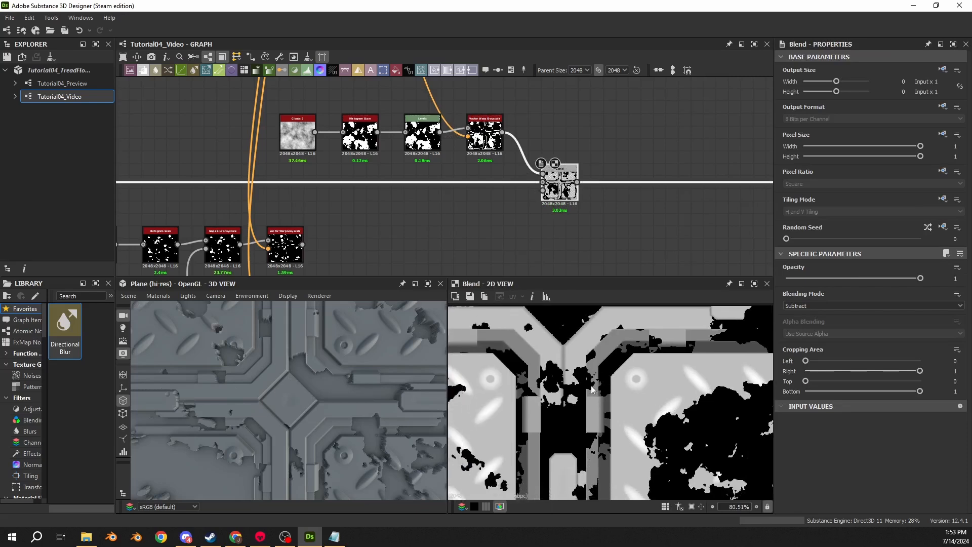
scroll(587, 357, up, 4)
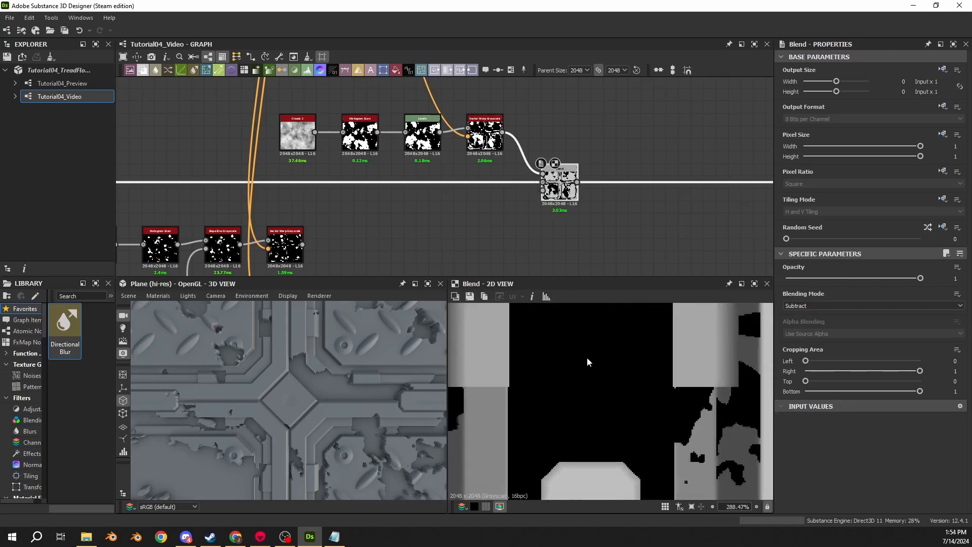
scroll(600, 330, up, 1)
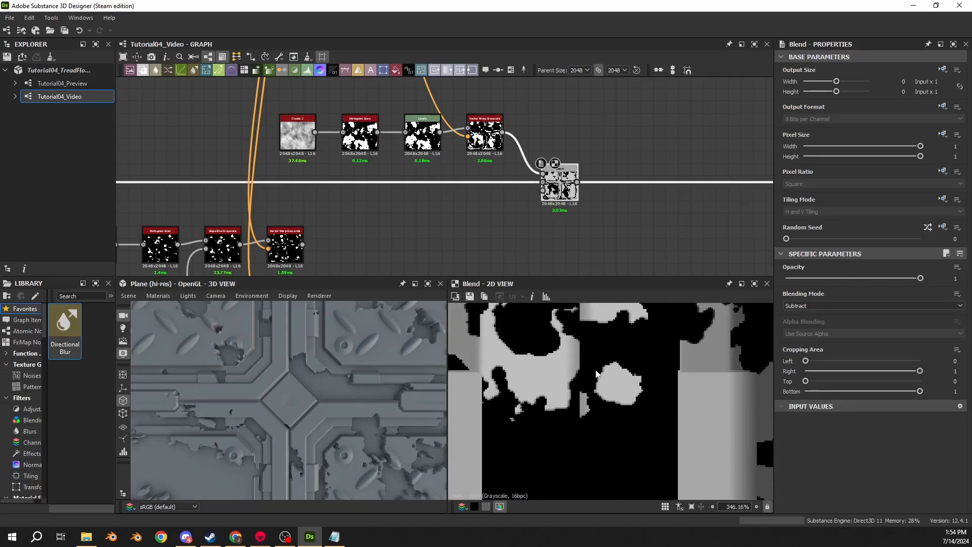
mouse_move(305, 416)
mouse_down()
mouse_move(303, 384)
mouse_move(335, 401)
mouse_move(331, 366)
mouse_move(312, 433)
mouse_move(319, 420)
mouse_up()
- Lower the Levels node's output white to a dark grey so the subtracted damage is shallower, and check the plates
click(423, 133)
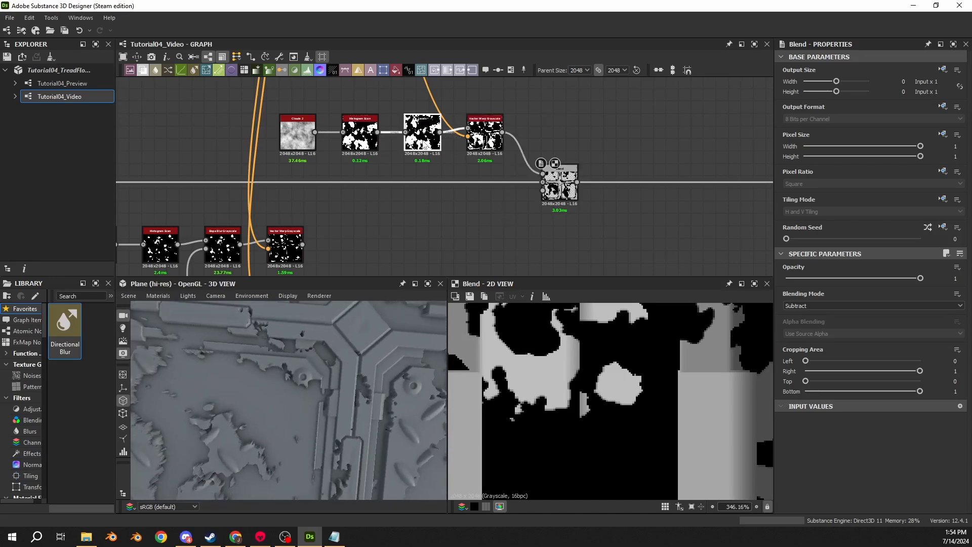
drag(956, 388, 848, 388)
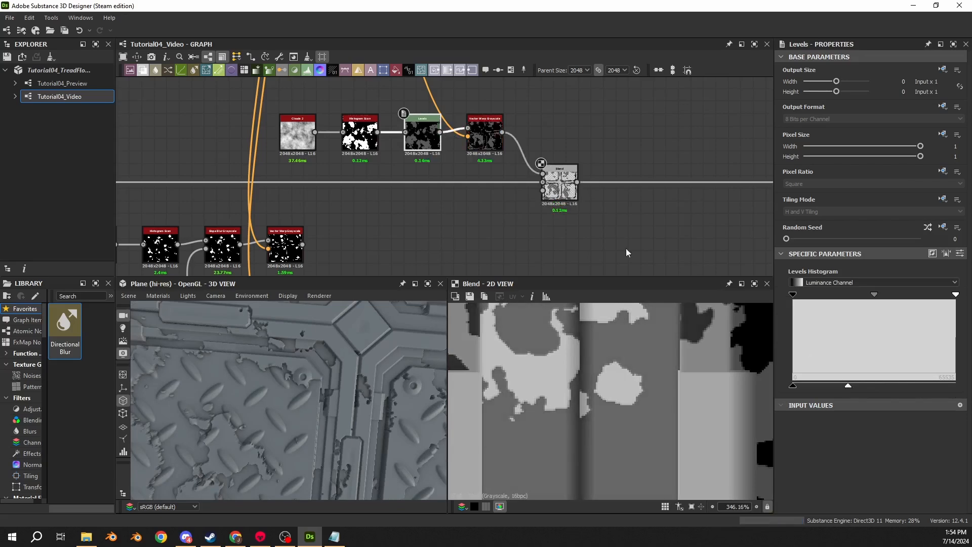
middle_drag(581, 136, 581, 159)
click(588, 143)
scroll(289, 396, down, 3)
drag(290, 396, 369, 340)
- Compare the plates with the Vector Warp Grayscale disabled and enabled, and study the Distance map around the central diamond
click(484, 161)
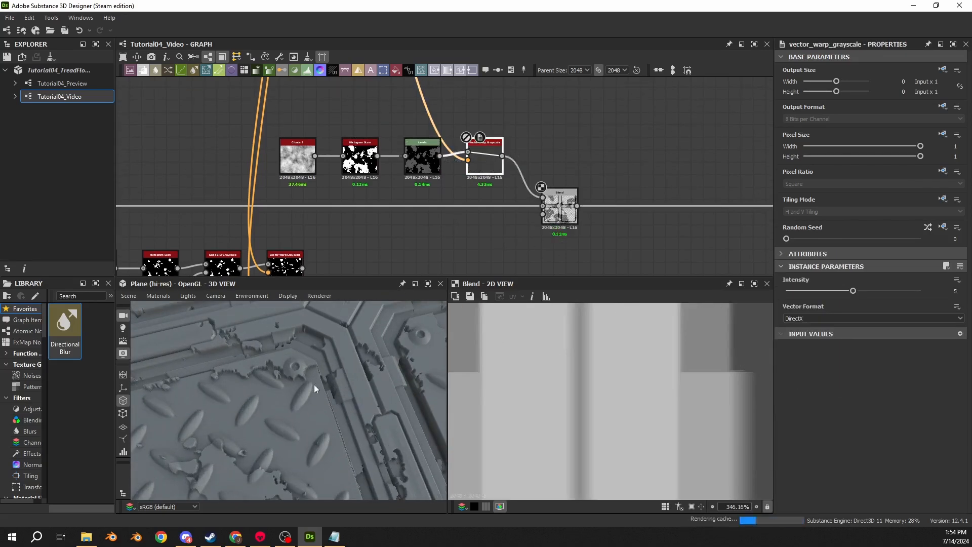
drag(314, 385, 281, 348)
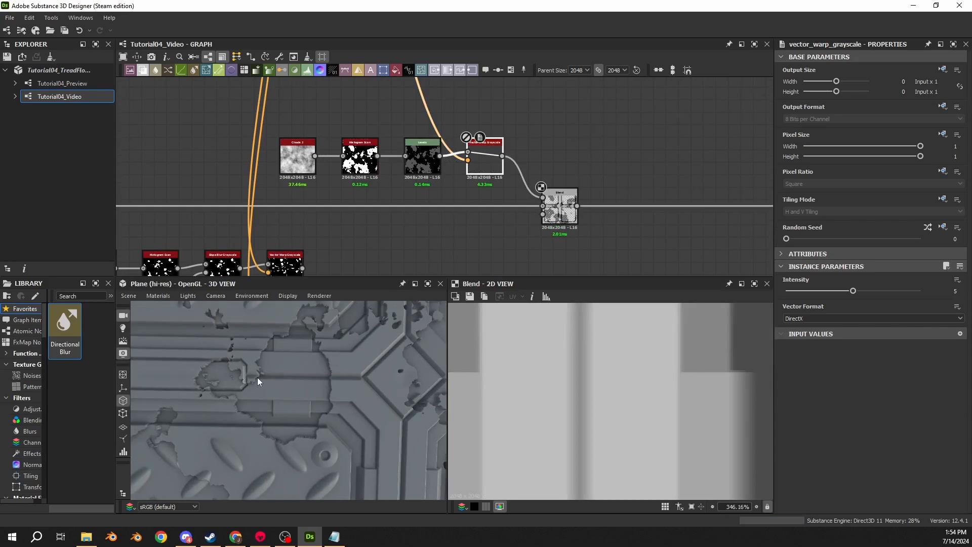
double_click(468, 160)
key(shift+d)
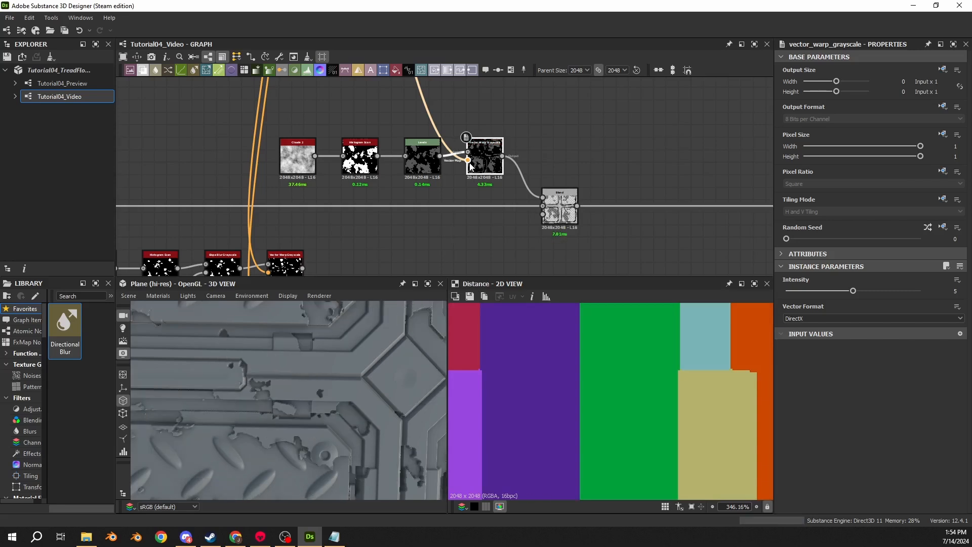
scroll(524, 400, down, 10)
scroll(634, 411, up, 4)
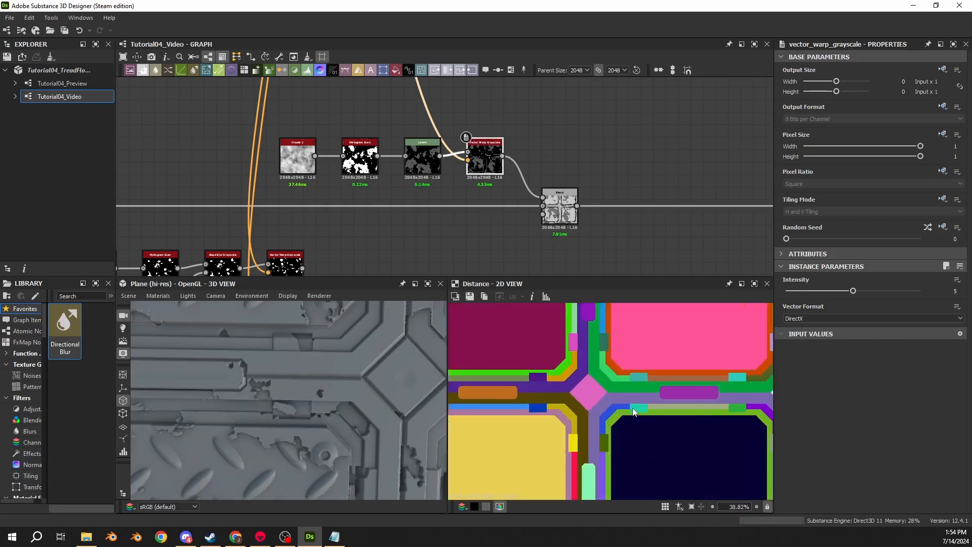
scroll(635, 412, up, 3)
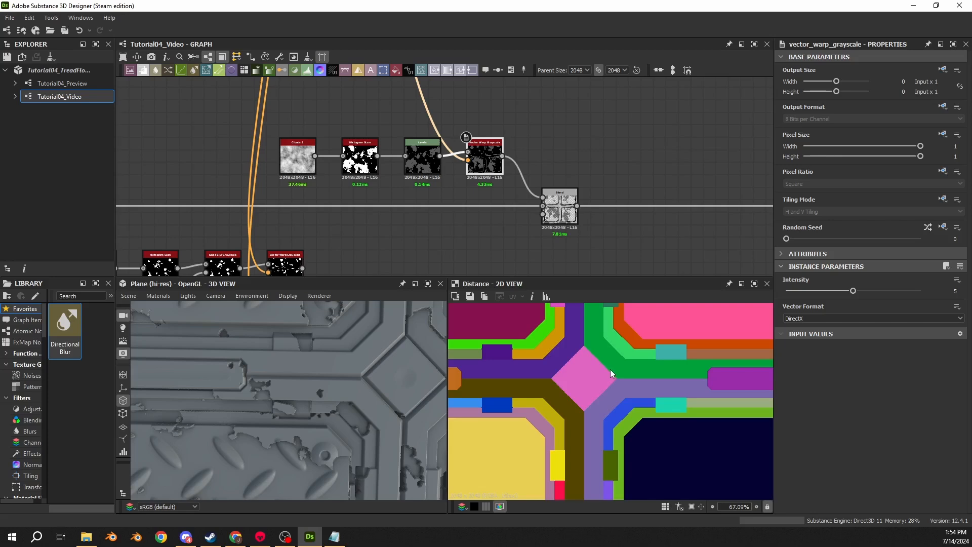
- Delete the Clouds 2, Histogram Scan, Levels and Vector Warp Grayscale nodes that feed the main chain's Blend
scroll(560, 346, down, 3)
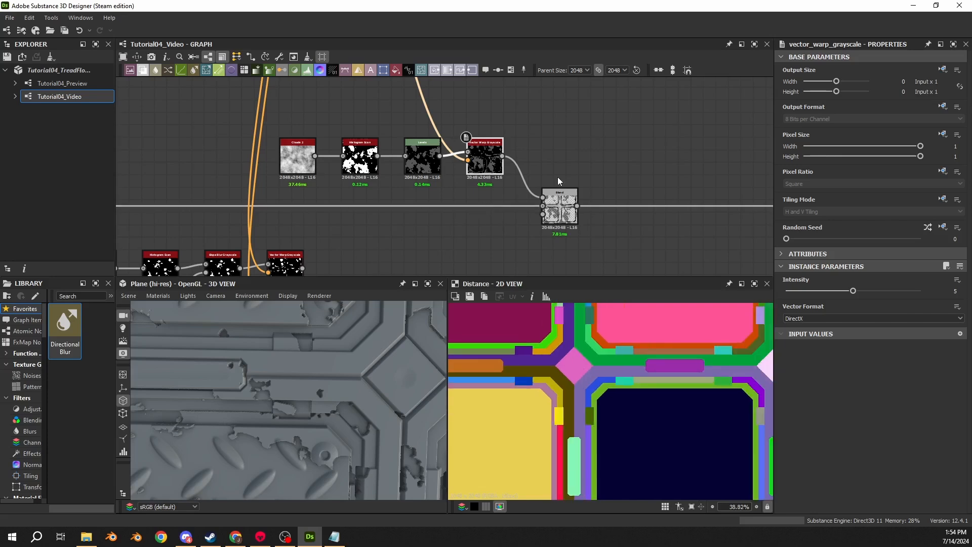
drag(575, 125, 277, 183)
key(Delete)
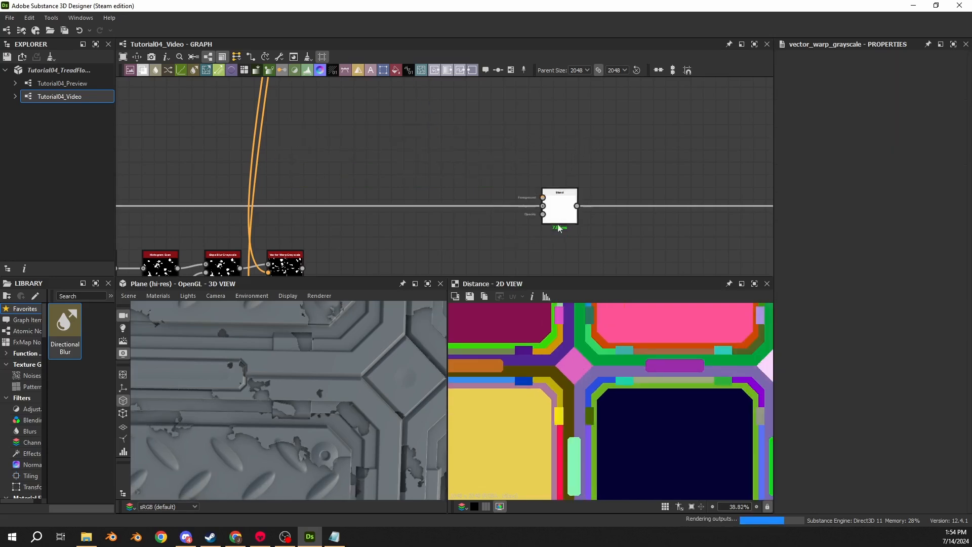
middle_drag(389, 218, 469, 148)
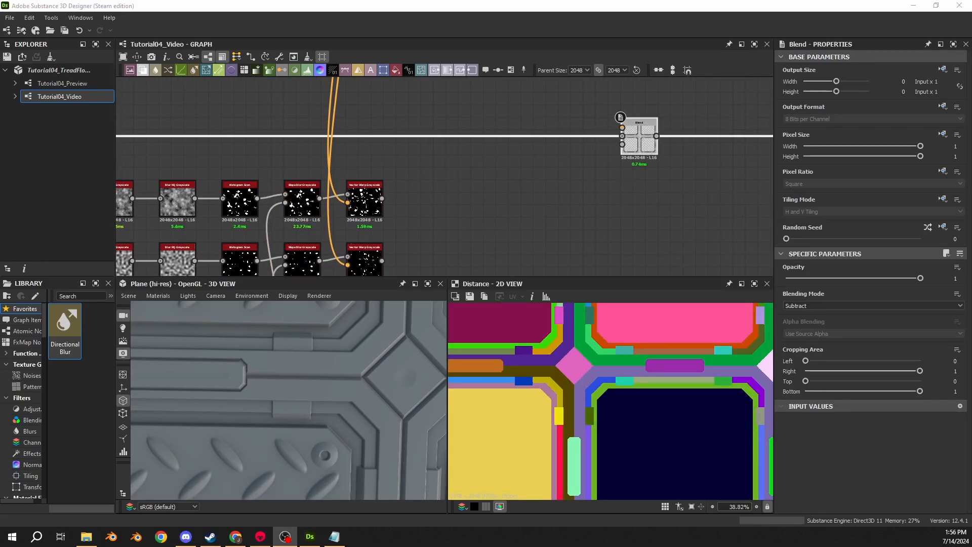
- Add a Blend node after the upper Vector Warp Grayscale and connect the lower Vector Warp Grayscale as its foreground
middle_drag(377, 212, 360, 179)
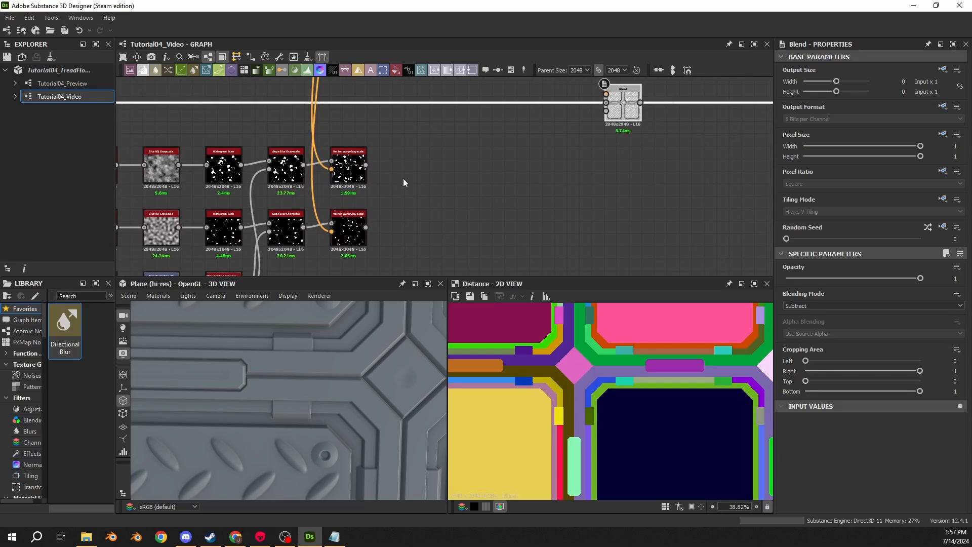
scroll(404, 179, up, 4)
drag(342, 134, 395, 133)
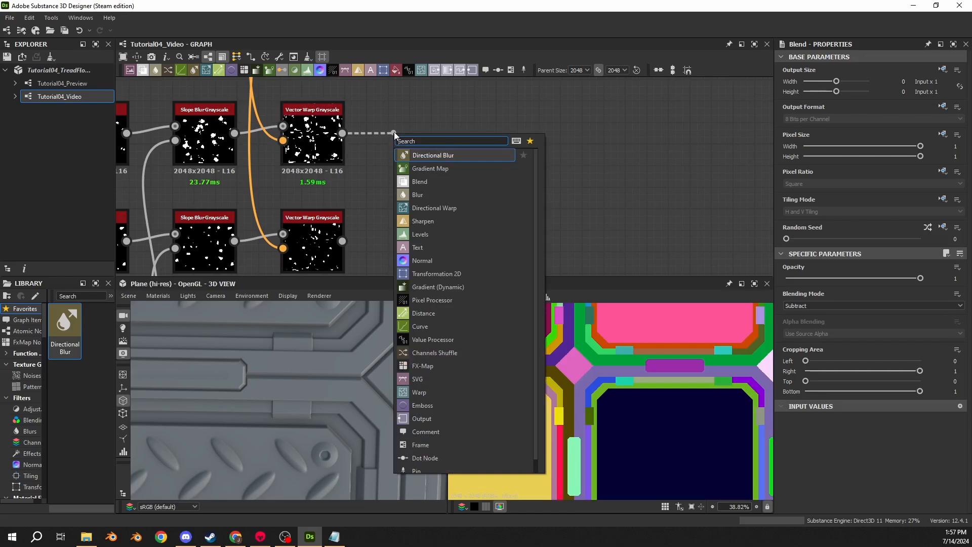
text(blend)
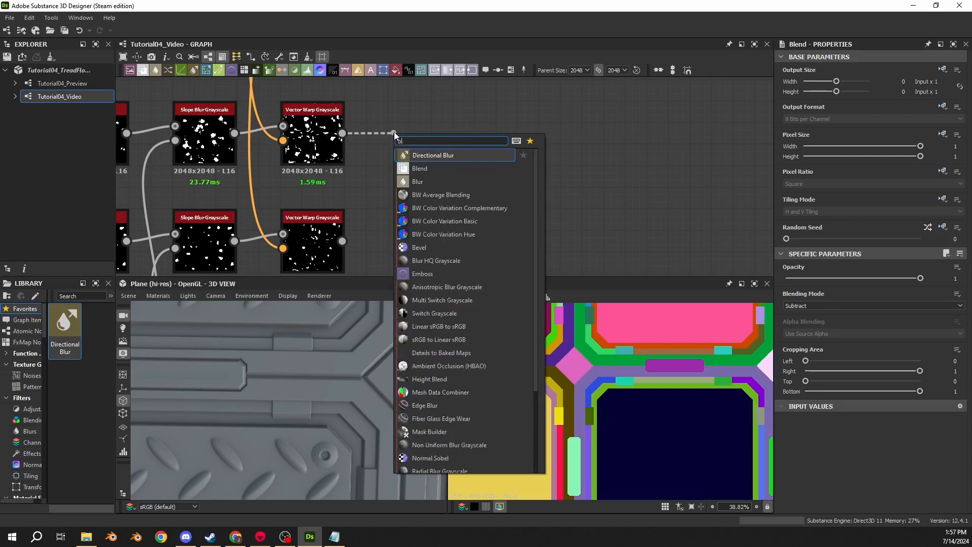
key(Return)
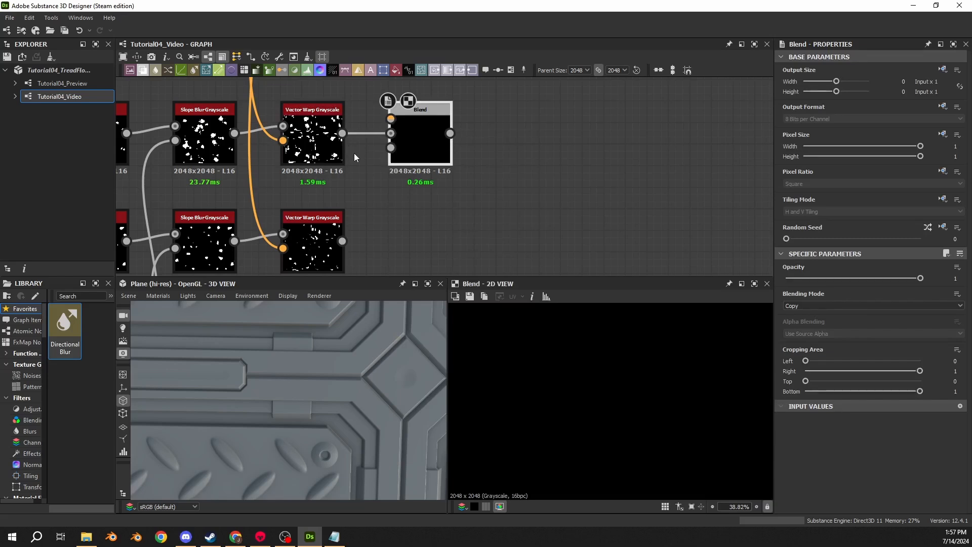
drag(342, 241, 412, 130)
- Try the Add (Linear Dodge) and Max (Lighten) blending modes on the new Blend and compare them on an overlapping damage spot
click(836, 306)
click(796, 316)
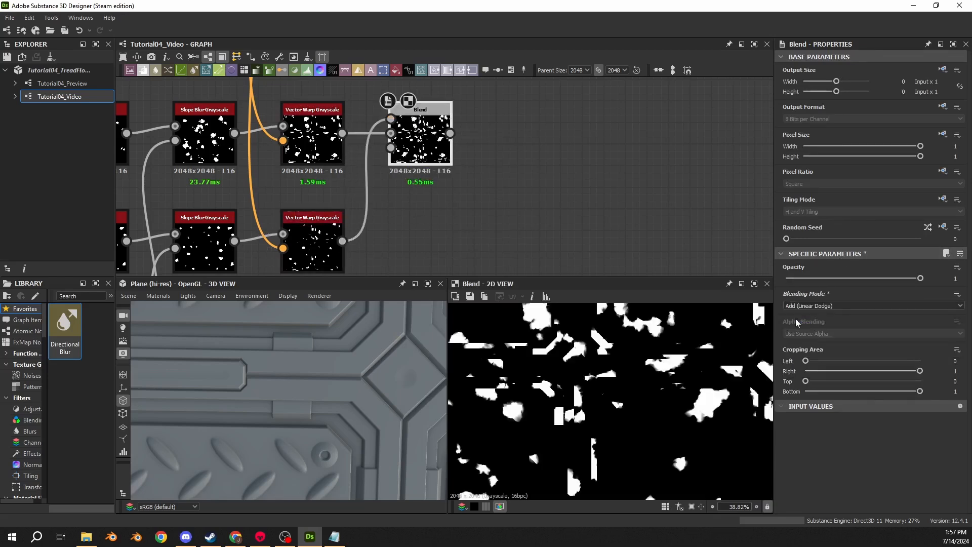
scroll(596, 343, down, 1)
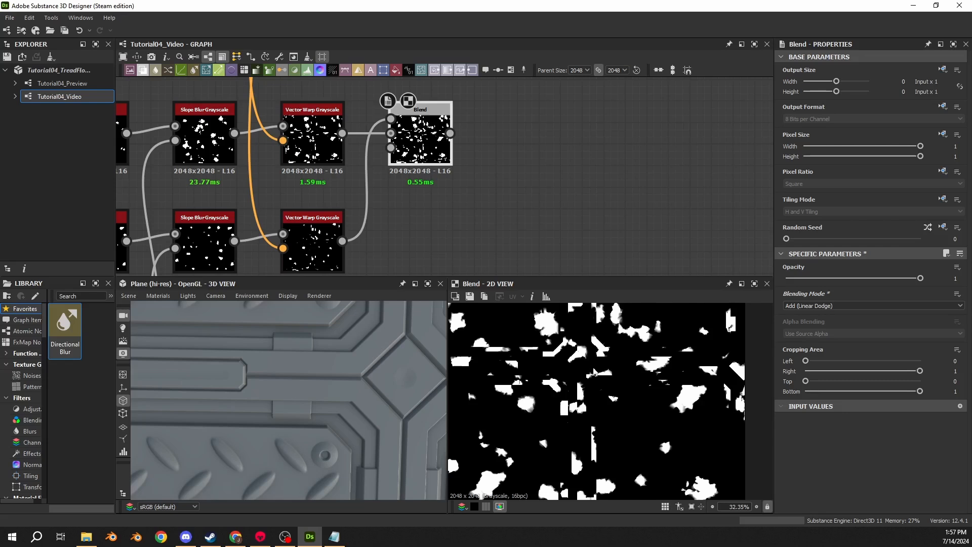
click(854, 306)
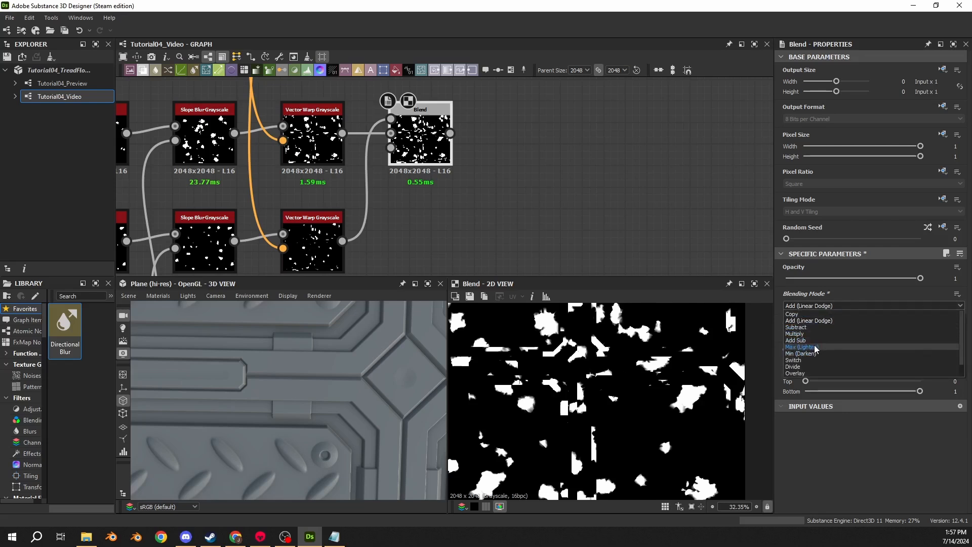
click(816, 349)
scroll(686, 405, up, 5)
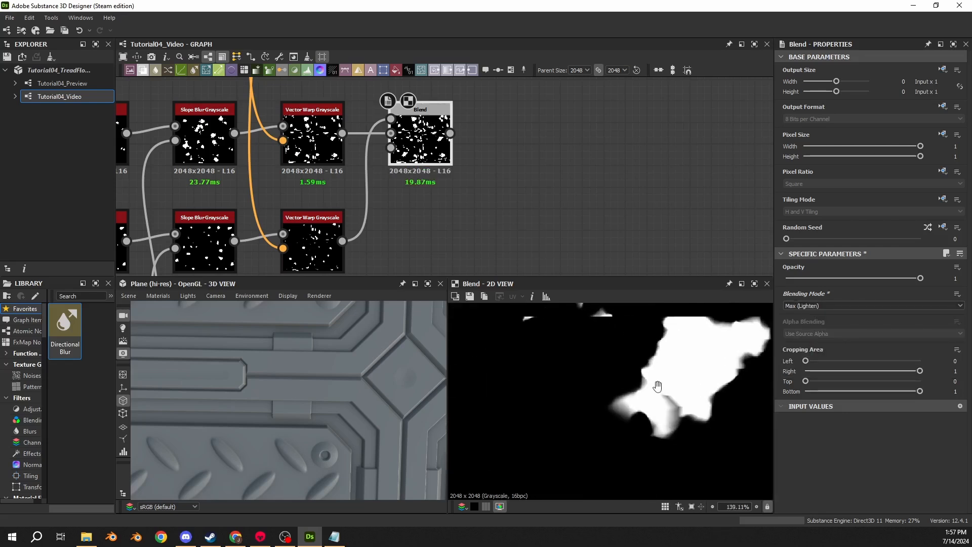
key(ctrl+z)
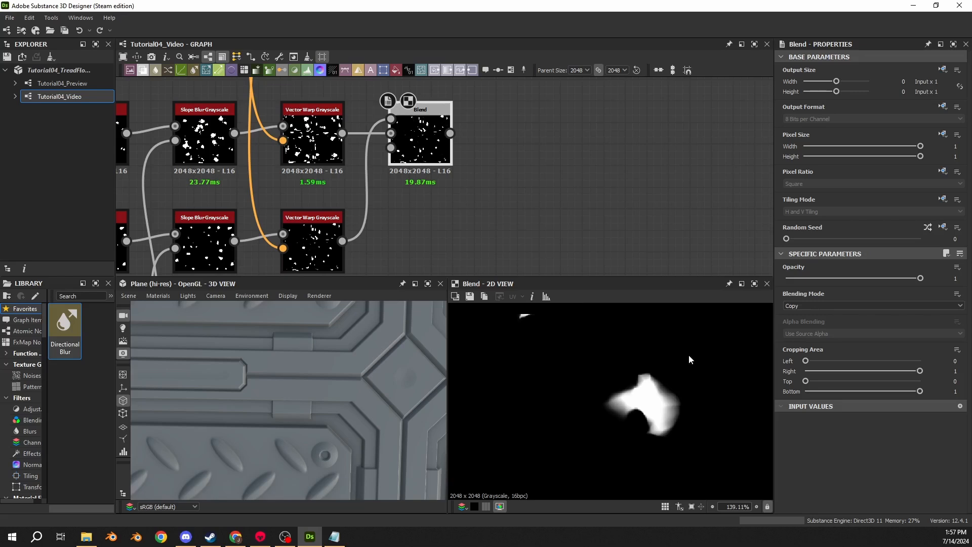
key(ctrl+y)
click(834, 309)
click(826, 323)
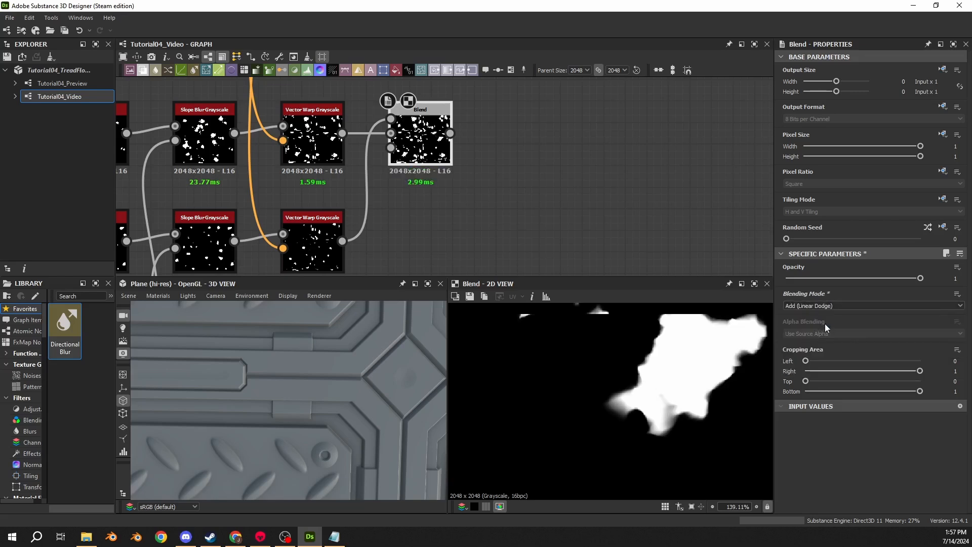
click(806, 306)
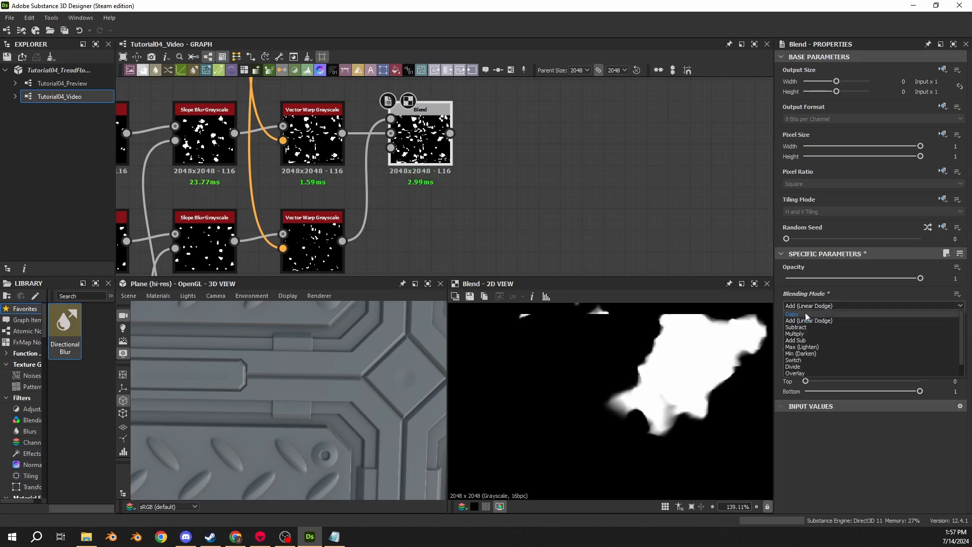
click(810, 348)
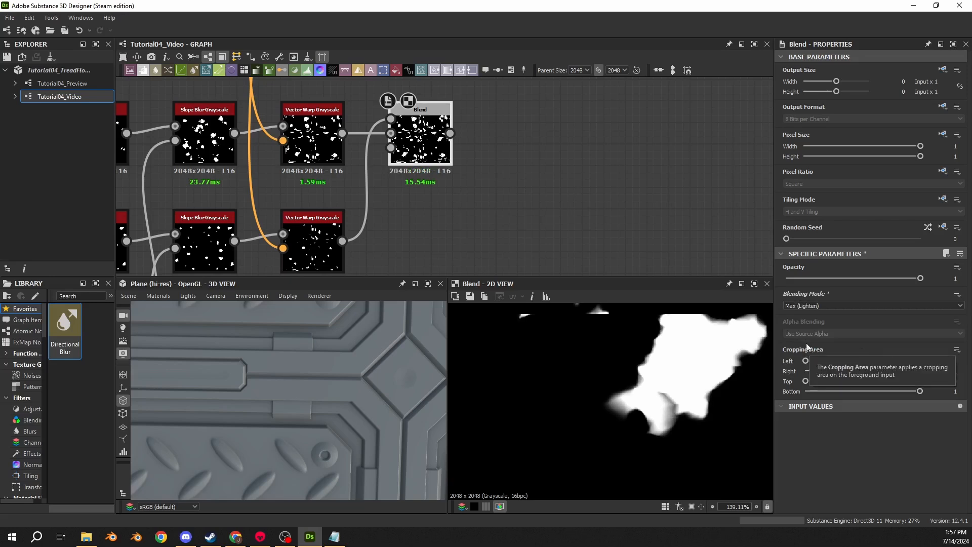
- Step through the Blend's other blending modes and settle on Screen for combining the two damage masks
click(808, 307)
click(809, 340)
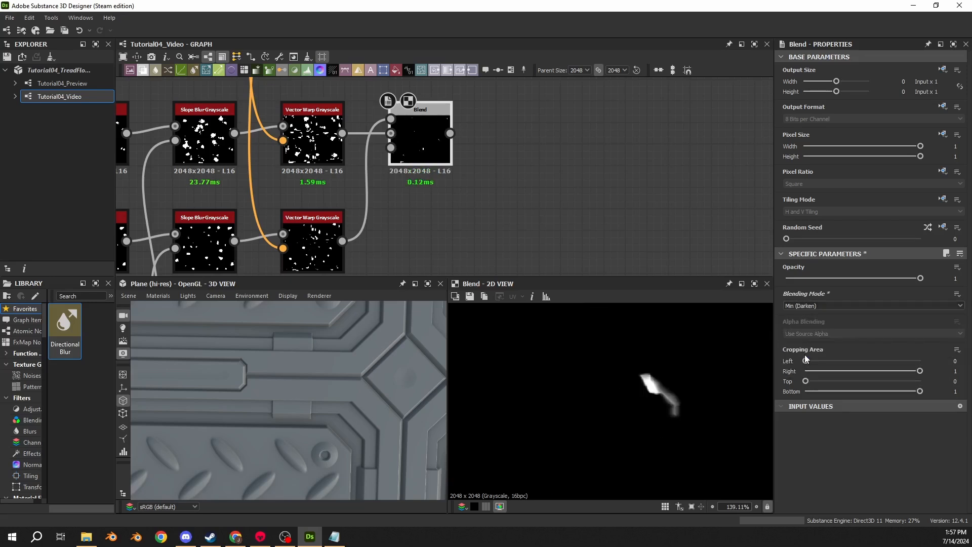
key(Up)
key(Up)
key(Up)
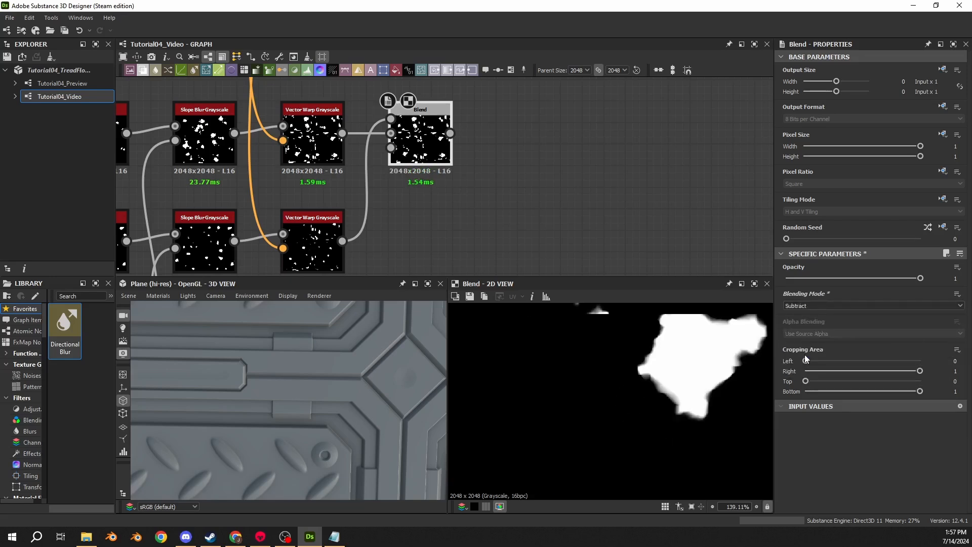
key(Up)
key(Down)
key(Down)
key(Down)
key(Down)
key(Down)
key(Down)
key(Down)
key(Down)
key(Down)
key(Down)
key(Up)
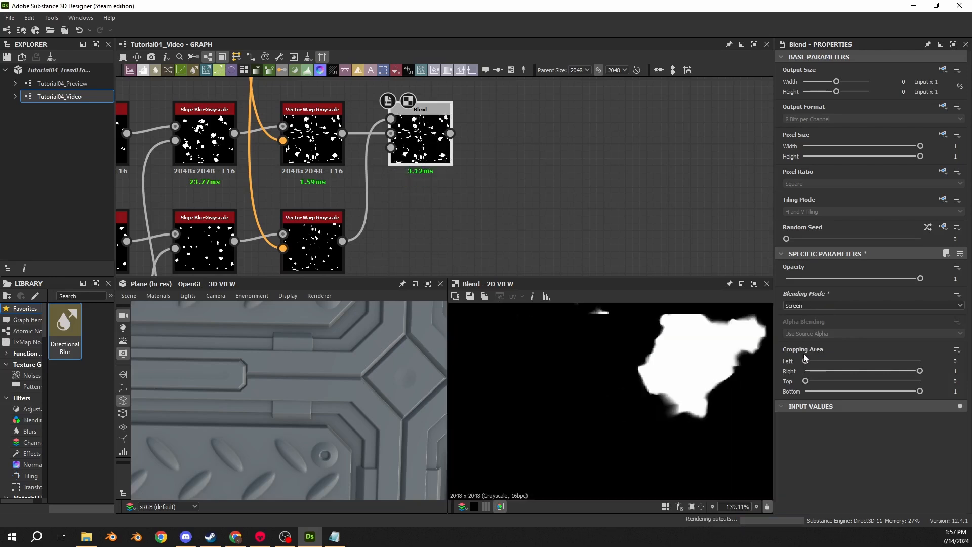
key(Down)
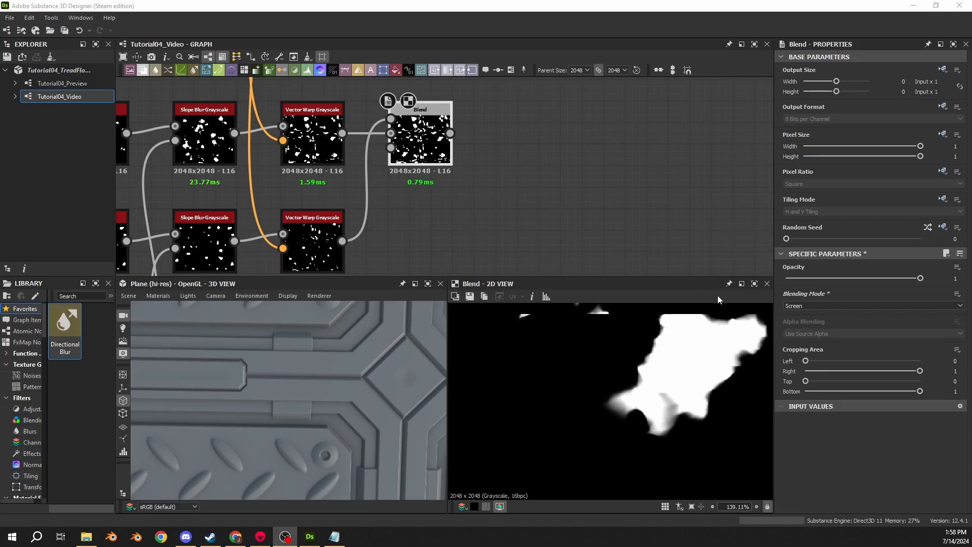
- Add a second Blend node well after the first one, with the combined damage mask as its background
click(421, 138)
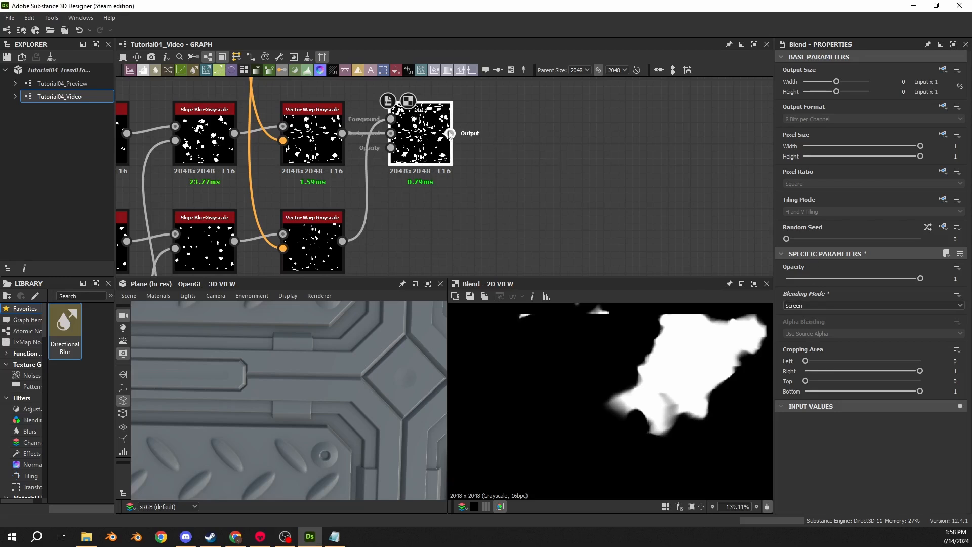
drag(451, 133, 694, 138)
text(blend)
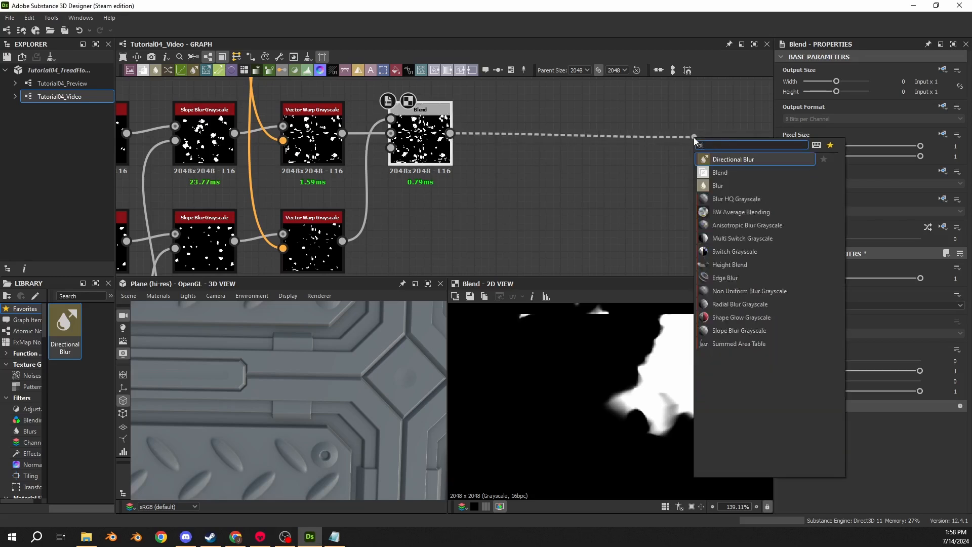
key(Return)
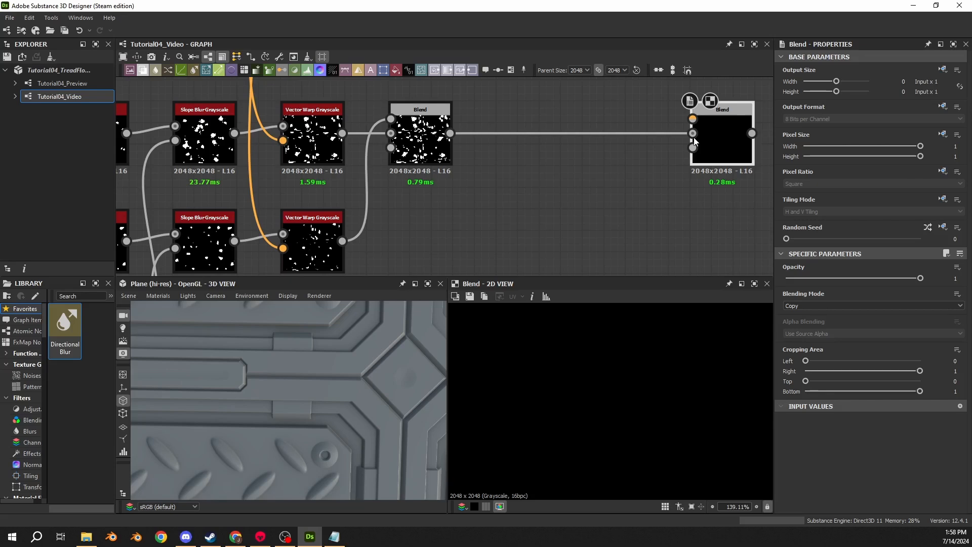
- Locate the Tile Sampler that generates the diamond-plate tread bars and view its output
scroll(417, 265, down, 10)
middle_drag(400, 223, 614, 119)
scroll(345, 167, up, 1)
middle_drag(324, 175, 617, 176)
scroll(387, 178, up, 2)
middle_drag(387, 178, 311, 163)
scroll(311, 163, up, 1)
scroll(307, 127, up, 7)
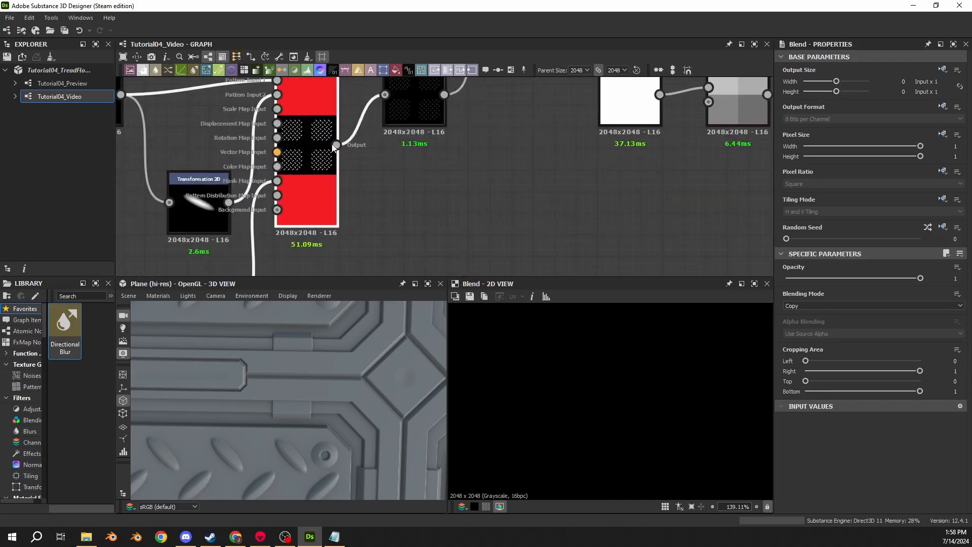
double_click(334, 147)
- Branch the Tile Sampler's output to a dot node placed below the neighbouring node chains
scroll(390, 170, down, 1)
middle_drag(392, 167, 388, 82)
scroll(393, 152, down, 7)
middle_drag(415, 206, 390, 142)
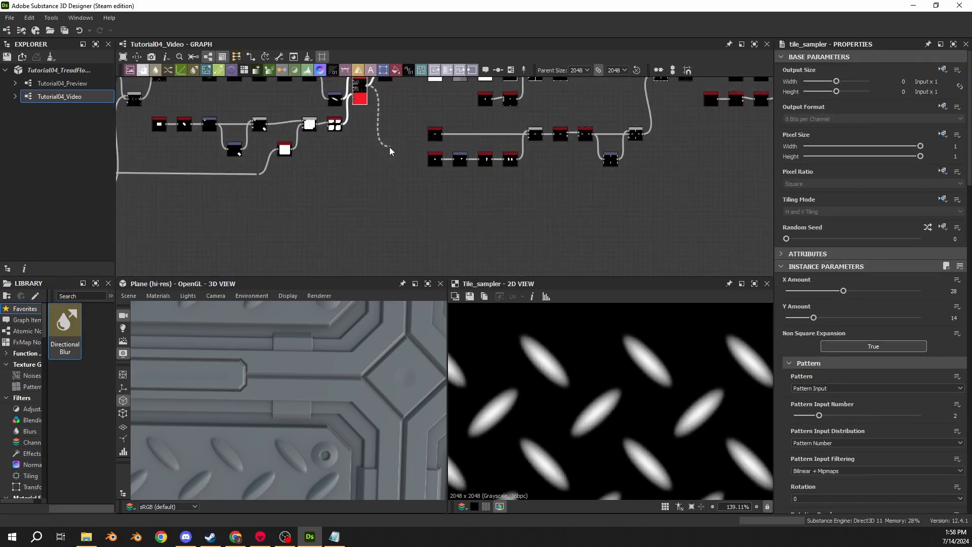
click(393, 190)
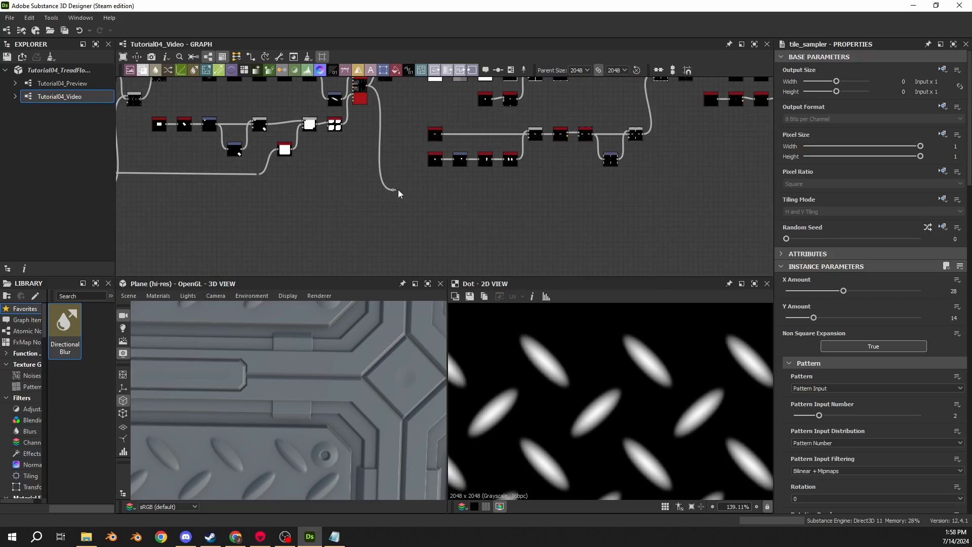
click(396, 190)
- Extend the link from the dot node beneath the graph to a second dot node near the damage noise nodes
middle_drag(687, 191, 300, 194)
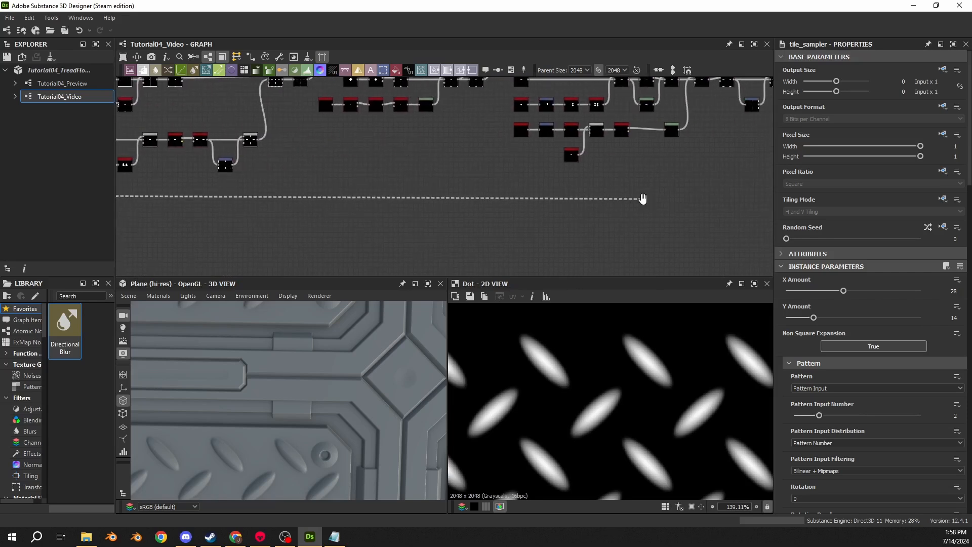
middle_drag(643, 200, 270, 229)
mouse_move(617, 226)
middle_down()
mouse_move(306, 237)
mouse_move(303, 221)
mouse_move(428, 184)
middle_up()
alt+click(288, 226)
scroll(335, 216, up, 4)
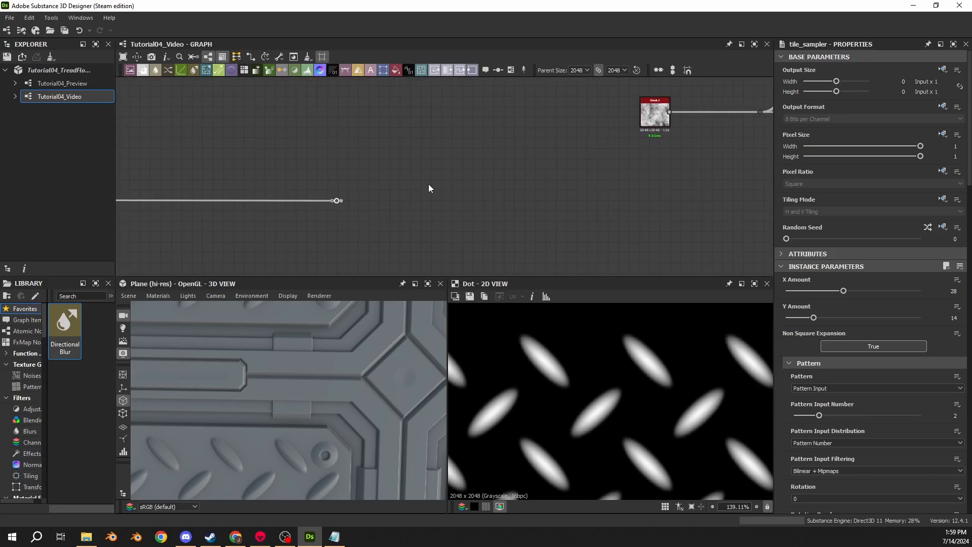
- Add a Histogram Scan node fed by the new dot node carrying the tread pattern
scroll(357, 150, down, 2)
middle_drag(370, 205, 338, 141)
scroll(350, 150, up, 2)
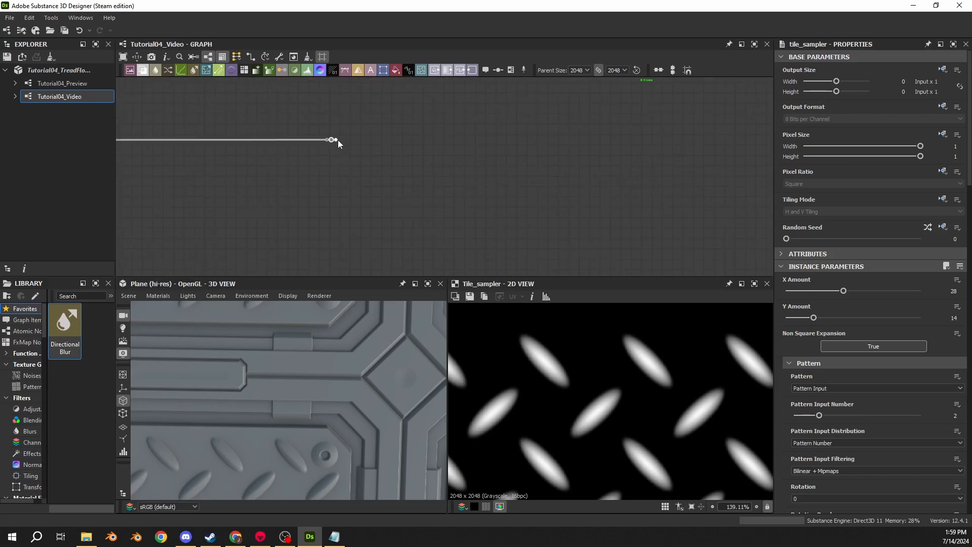
drag(336, 141, 363, 205)
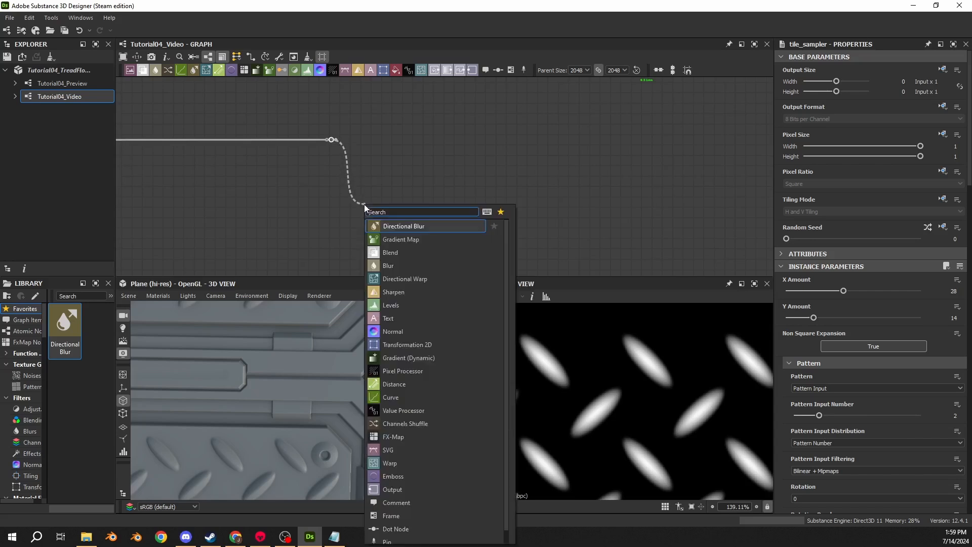
text(scan)
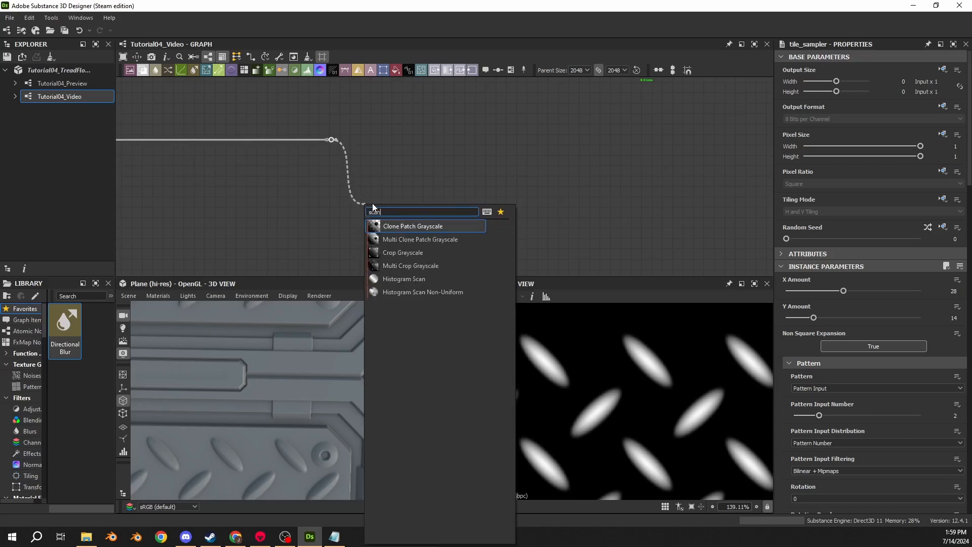
drag(376, 210, 382, 211)
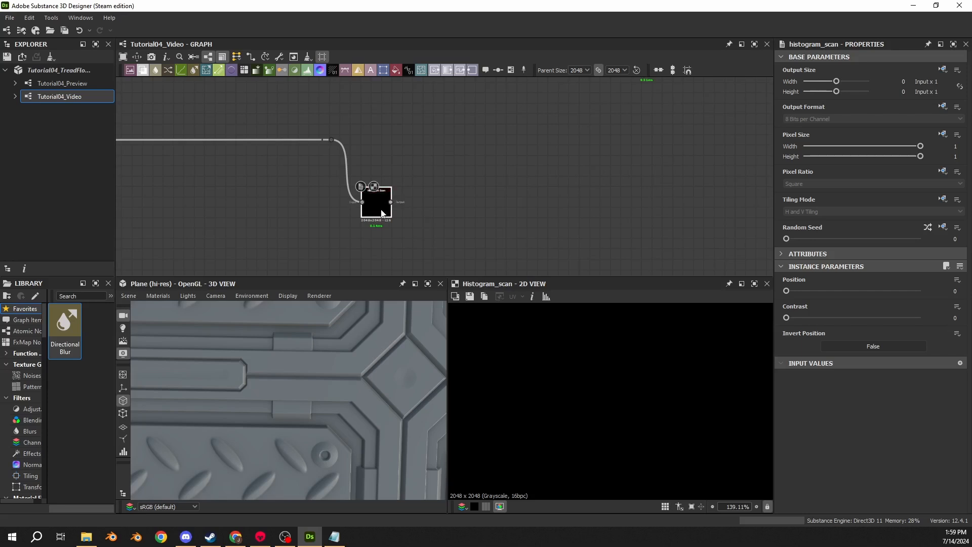
- Set the Histogram Scan's Position to 0.5 and Contrast to 1 for hard-edged tread bars
drag(953, 292, 961, 294)
text(.5)
key(Return)
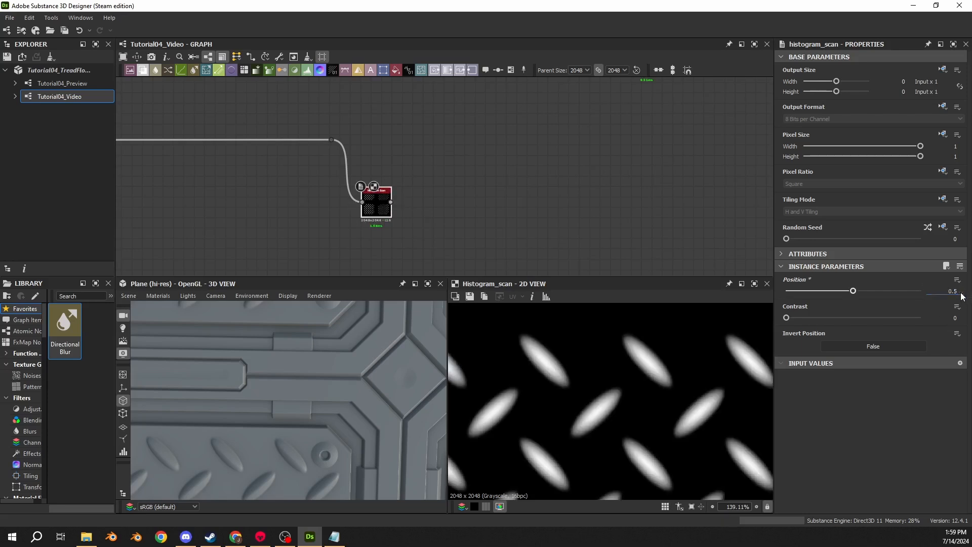
drag(786, 317, 929, 326)
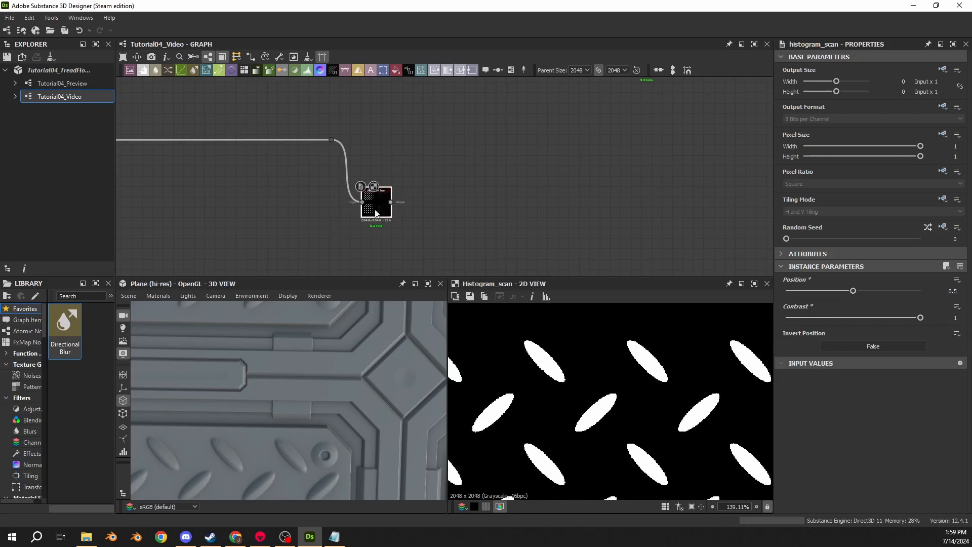
- Add a Flood Fill node after the Histogram Scan
drag(392, 202, 472, 210)
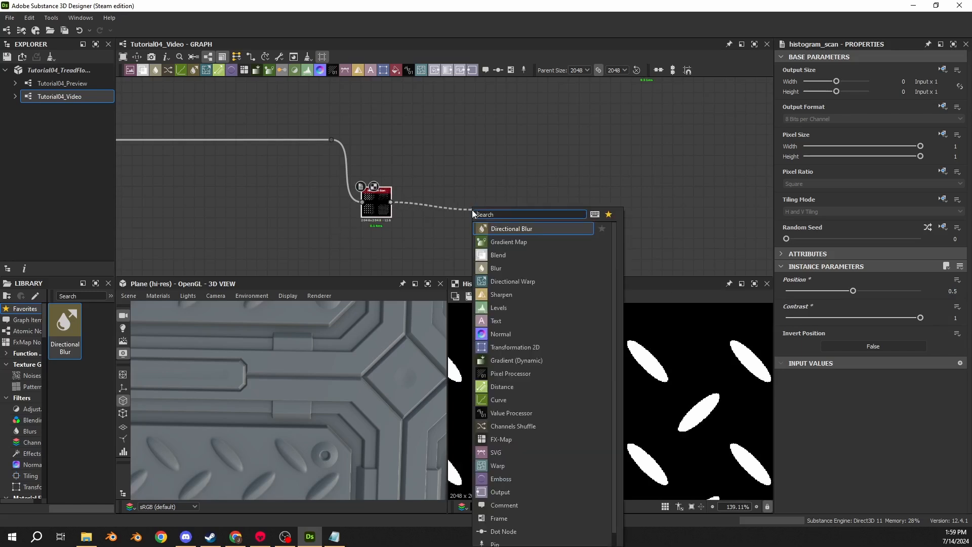
text(flood)
key(Return)
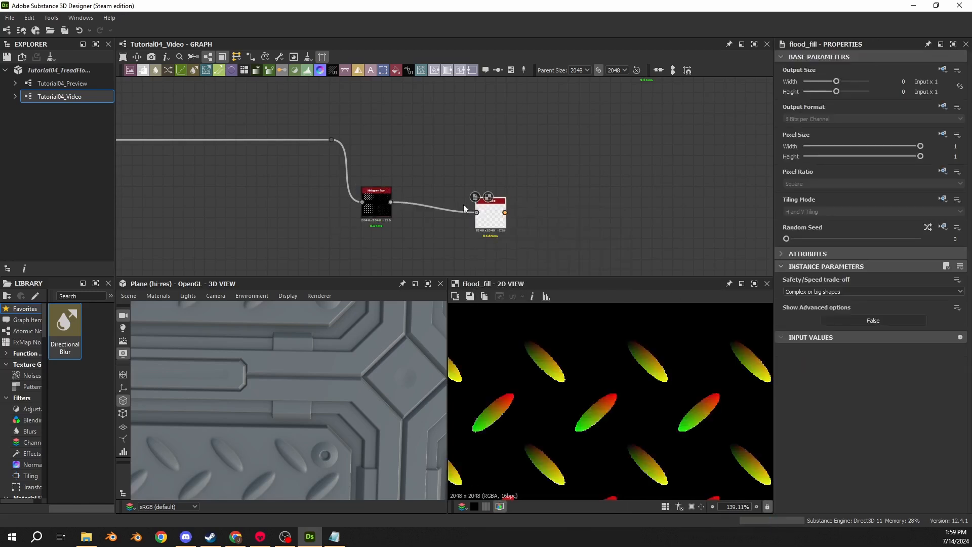
- Move the Flood Fill beside the Histogram Scan and add a Flood Fill to Random Grayscale node after it, aligned in the row
drag(493, 219, 429, 209)
double_click(381, 215)
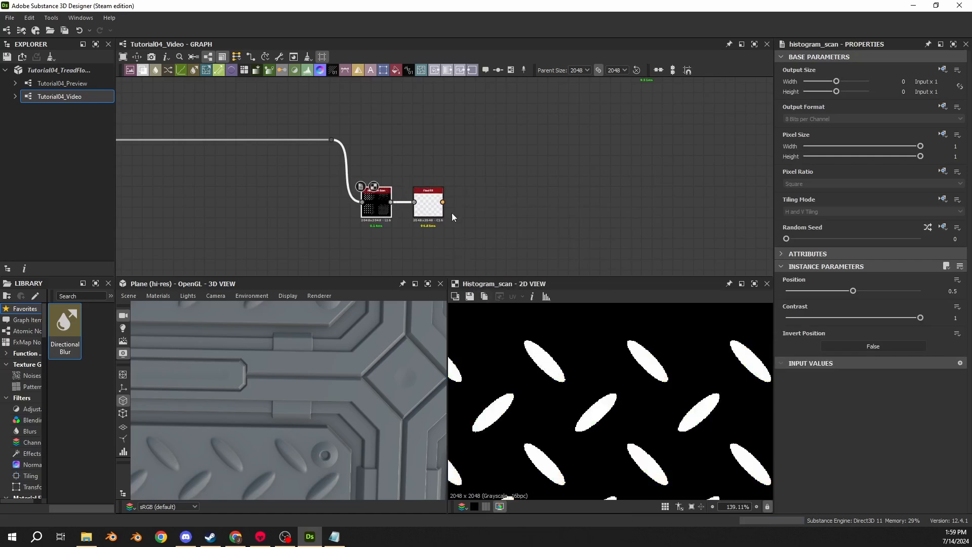
drag(443, 202, 505, 208)
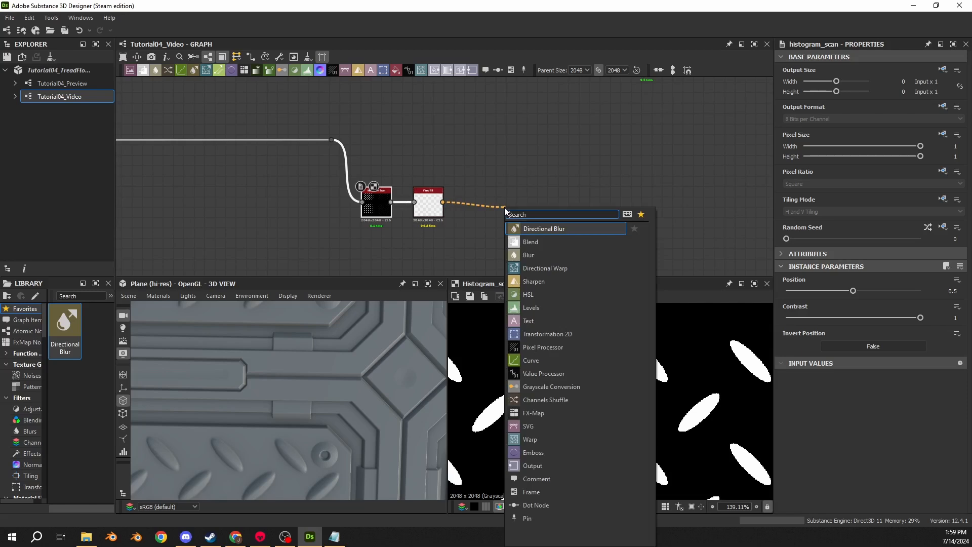
text(flood)
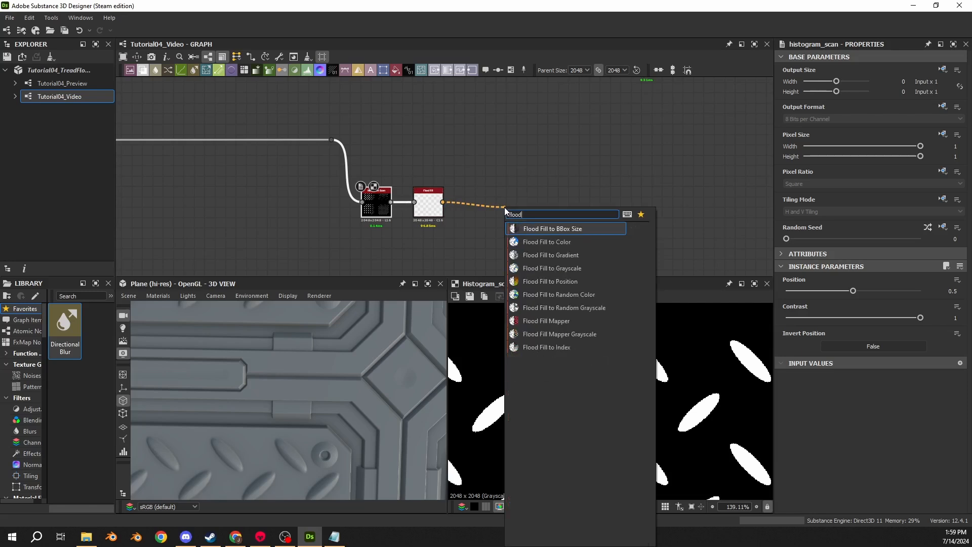
click(555, 311)
drag(520, 202, 477, 212)
scroll(554, 378, down, 4)
key(f)
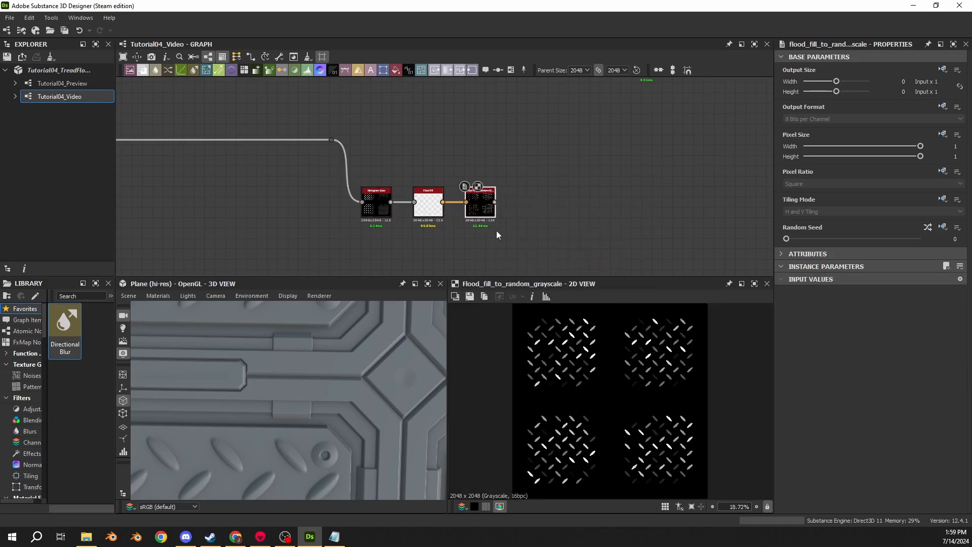
- Compare the outputs of the Histogram Scan, Flood Fill and Flood Fill to Random Grayscale nodes in the 2D view
click(376, 206)
double_click(376, 205)
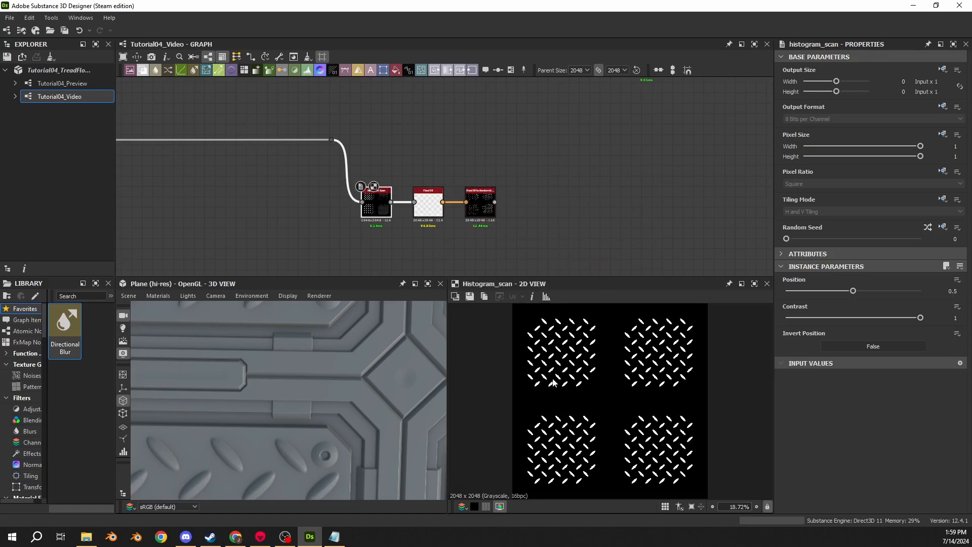
double_click(432, 213)
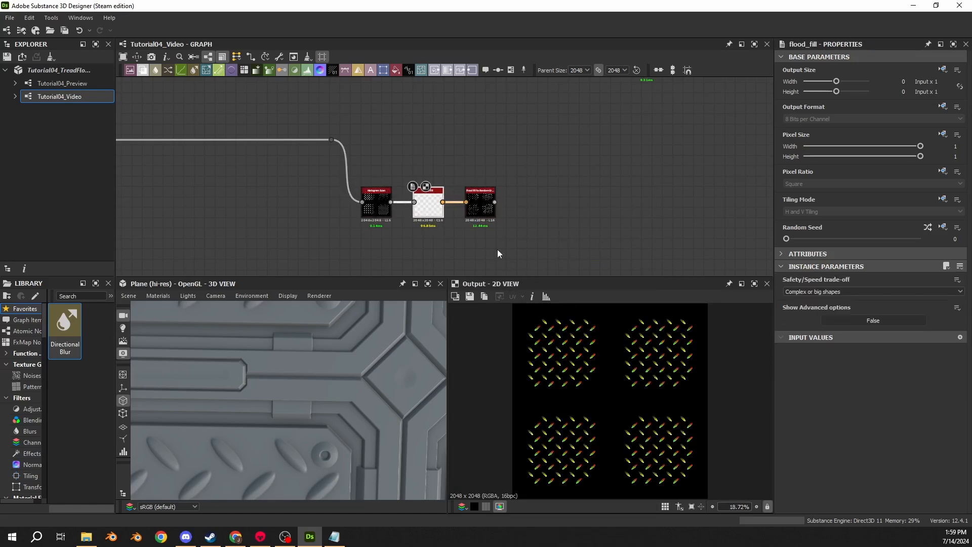
click(480, 209)
double_click(480, 209)
scroll(511, 342, up, 6)
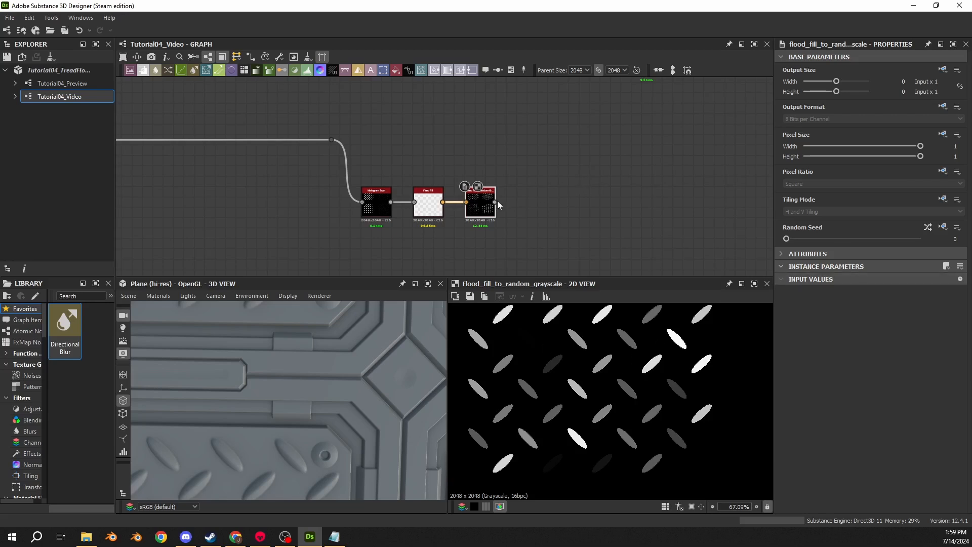
- Add a Histogram Select node after the Flood Fill to Random Grayscale node
drag(495, 202, 527, 202)
text(select)
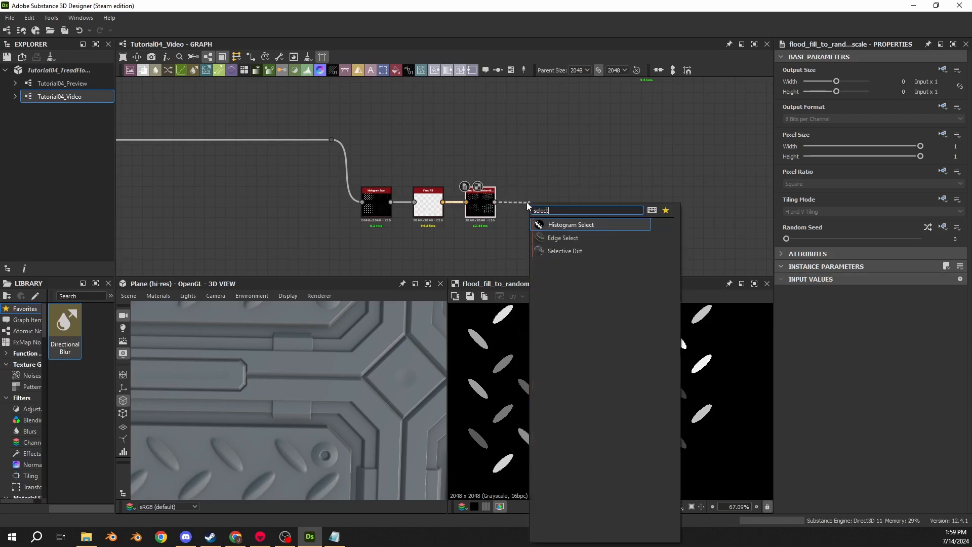
click(569, 224)
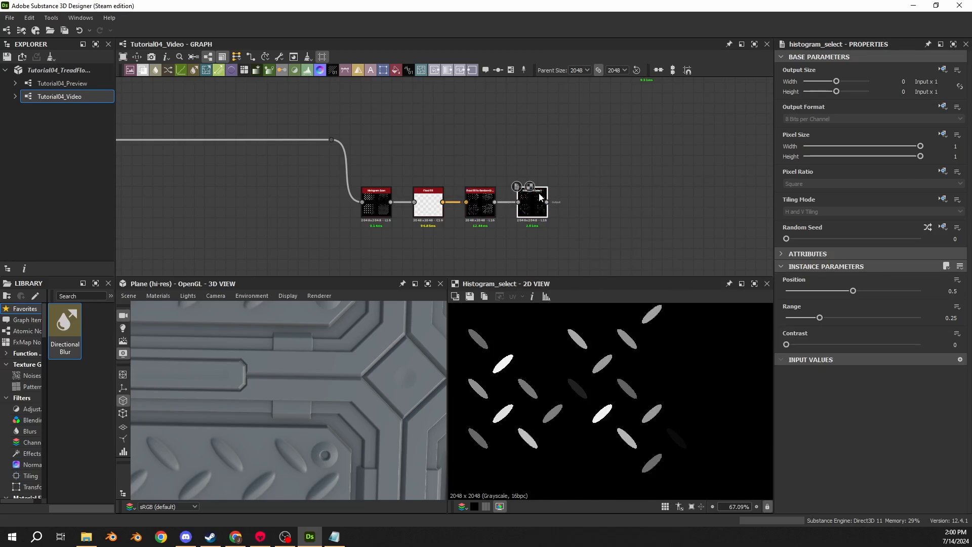
- Add a Blur HQ Grayscale node after the Histogram Select and set its Intensity to 1 and Quality to 1
drag(547, 202, 581, 202)
text(blur)
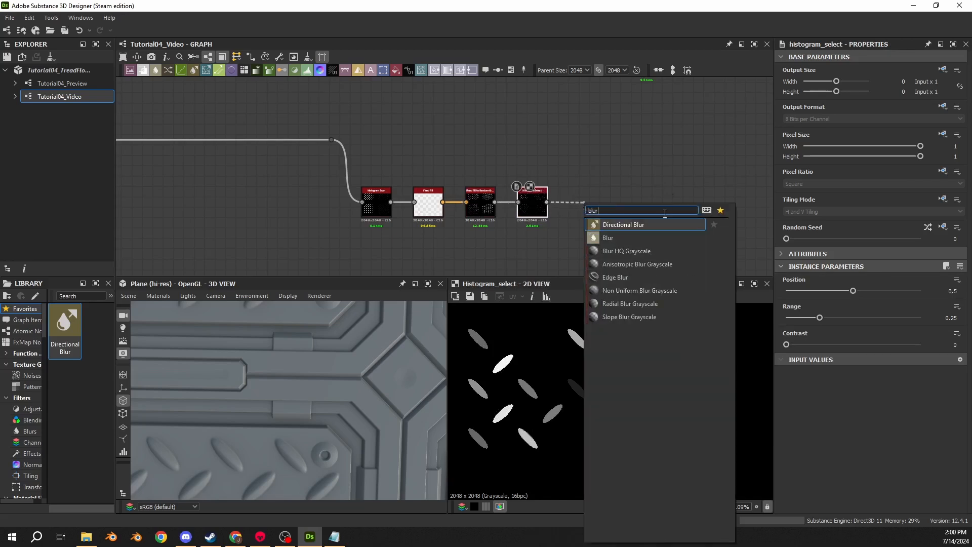
click(639, 250)
drag(603, 218, 587, 217)
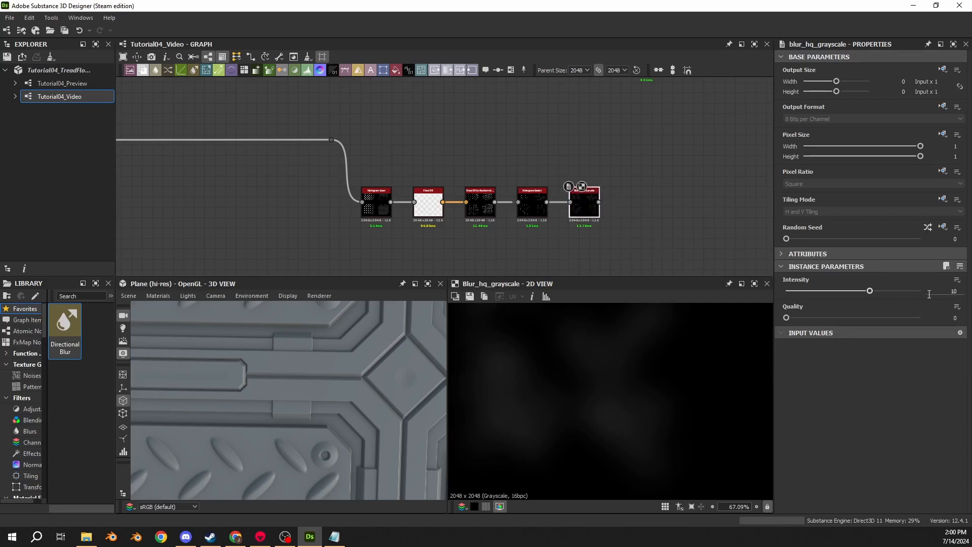
drag(931, 293, 968, 296)
text(1)
key(Return)
click(938, 316)
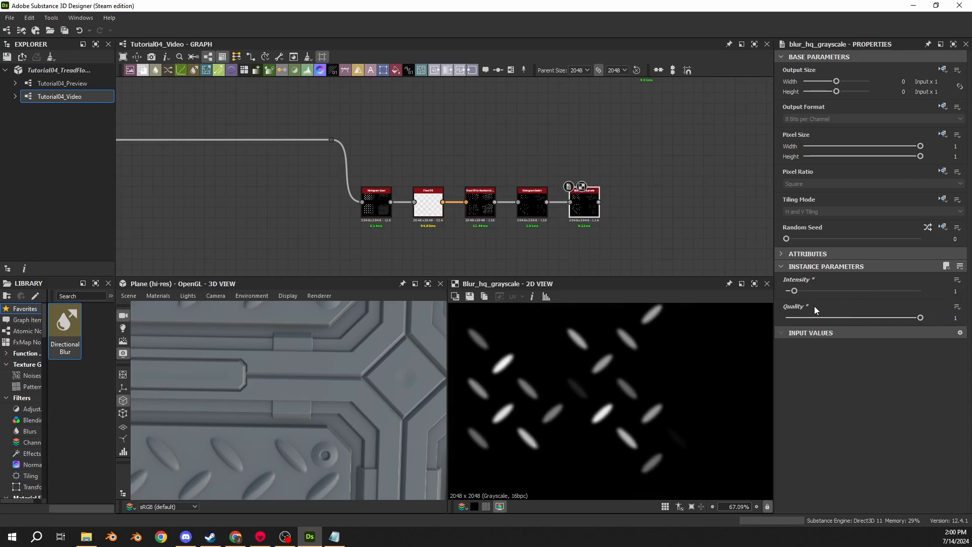
- Set the Histogram Select's Range to 0.2 and inspect its selection of tread bars in the 2D view
click(531, 202)
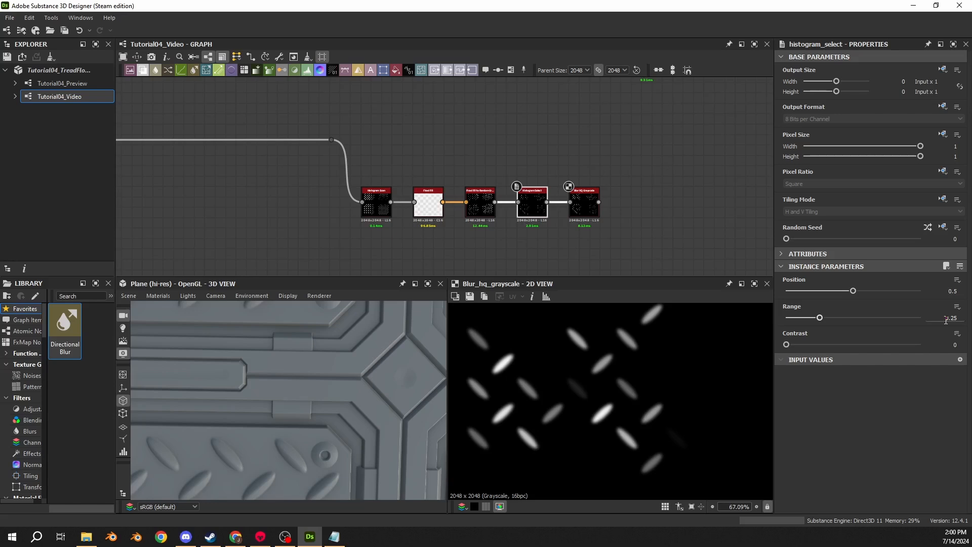
text(0.2)
key(Return)
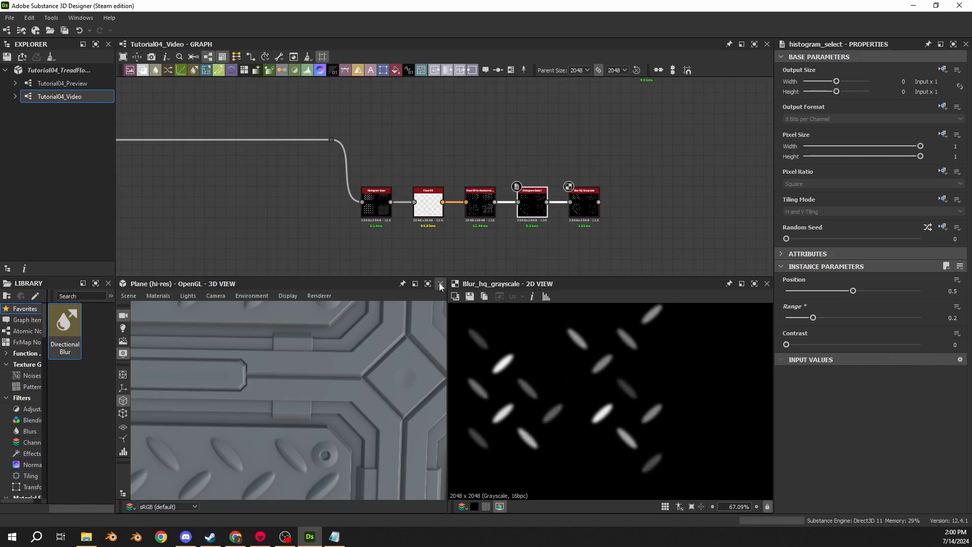
click(472, 206)
double_click(530, 216)
scroll(564, 357, down, 1)
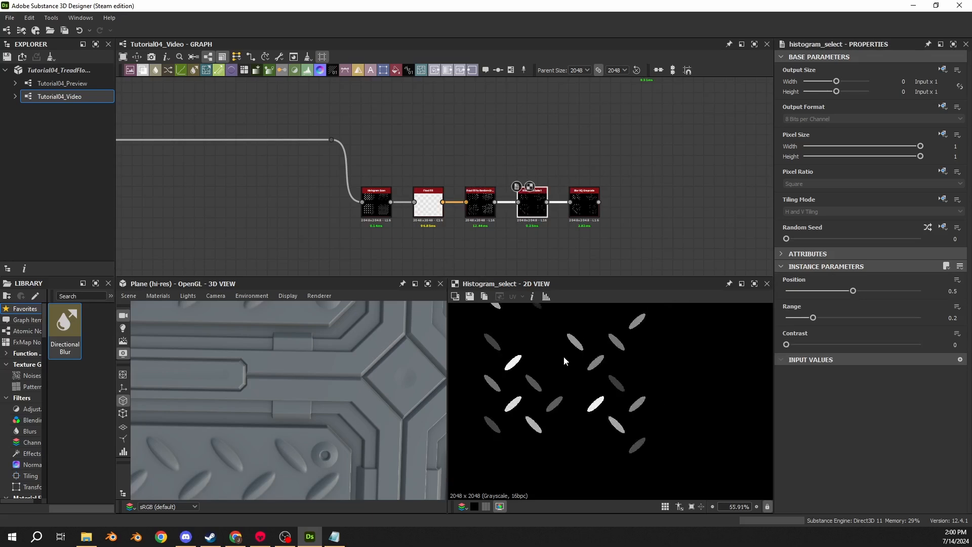
scroll(564, 357, down, 3)
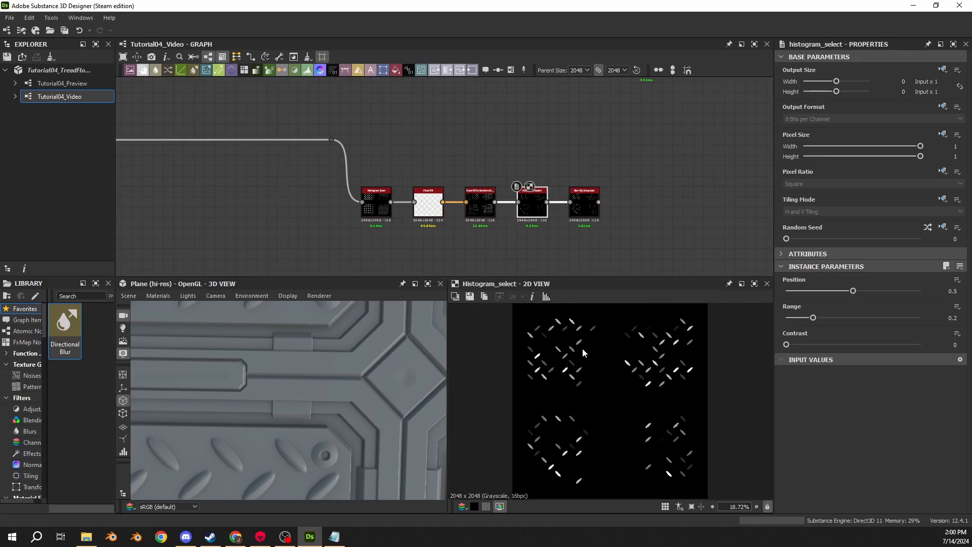
scroll(584, 349, up, 2)
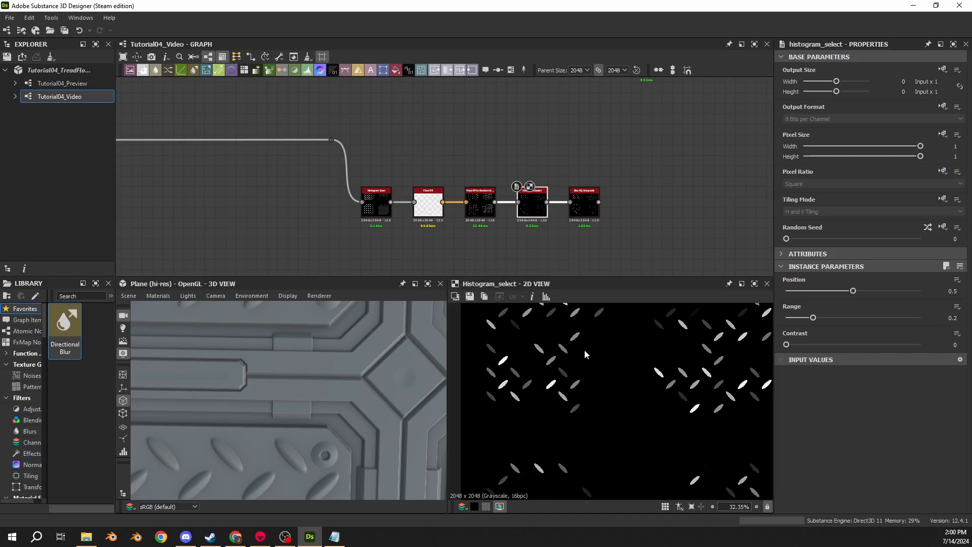
scroll(633, 384, down, 2)
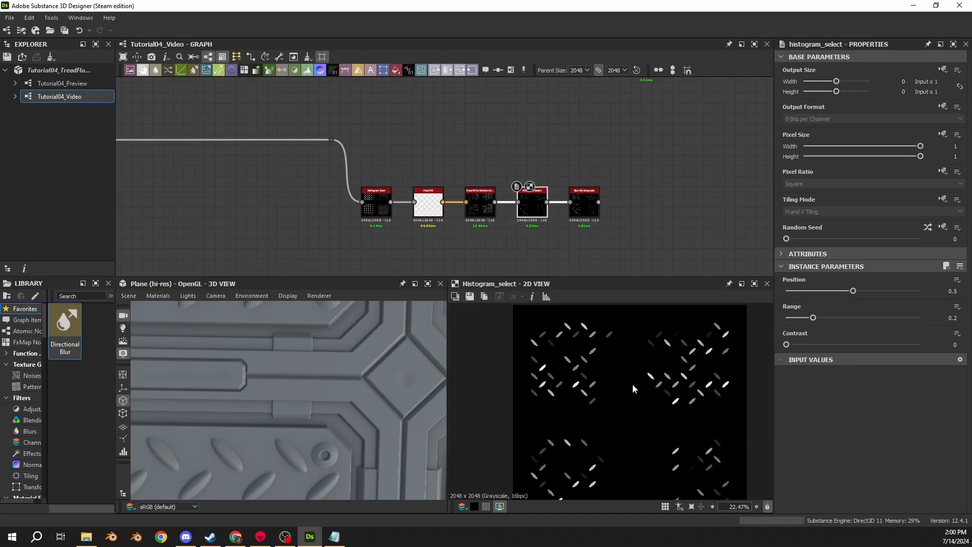
- Try other Random Seed values on the Flood Fill to Random Grayscale node and return the seed to 0
click(460, 204)
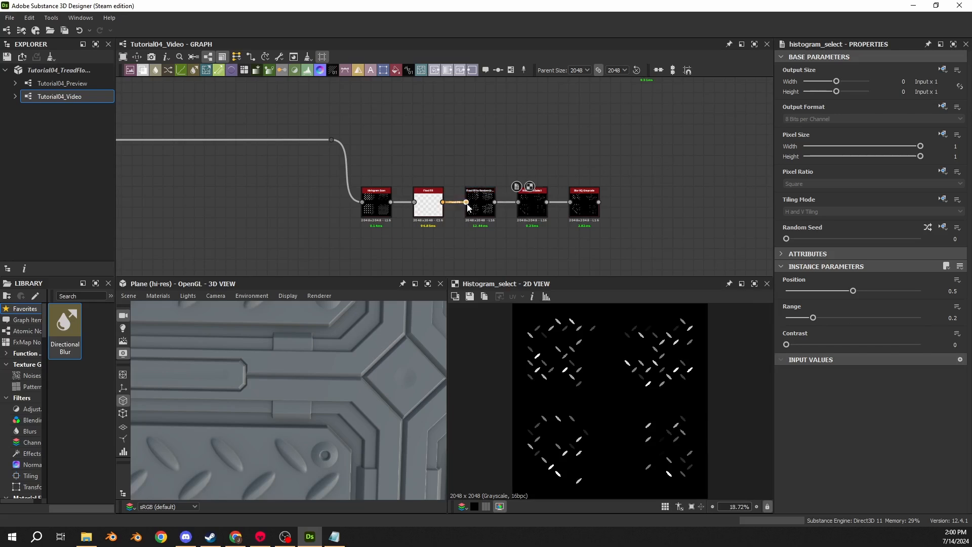
double_click(476, 206)
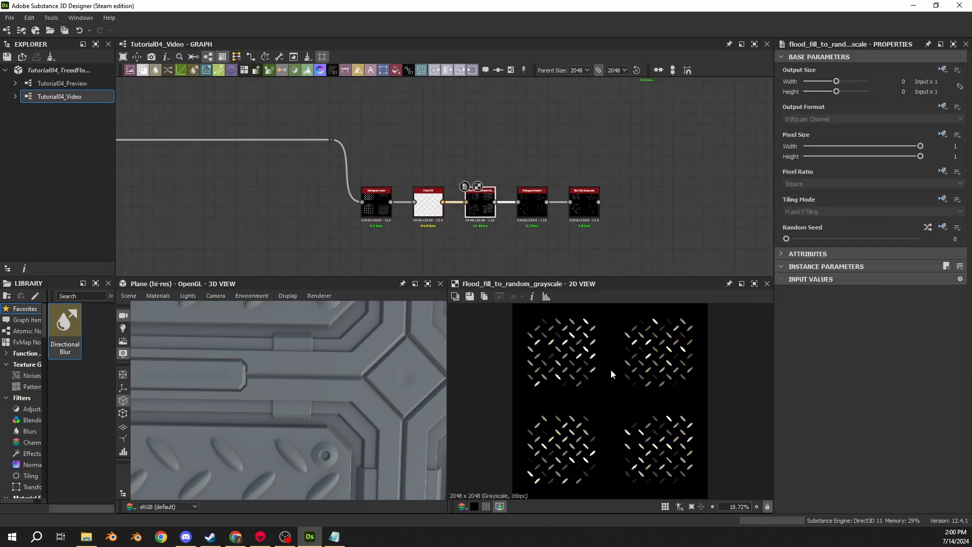
scroll(451, 188, up, 4)
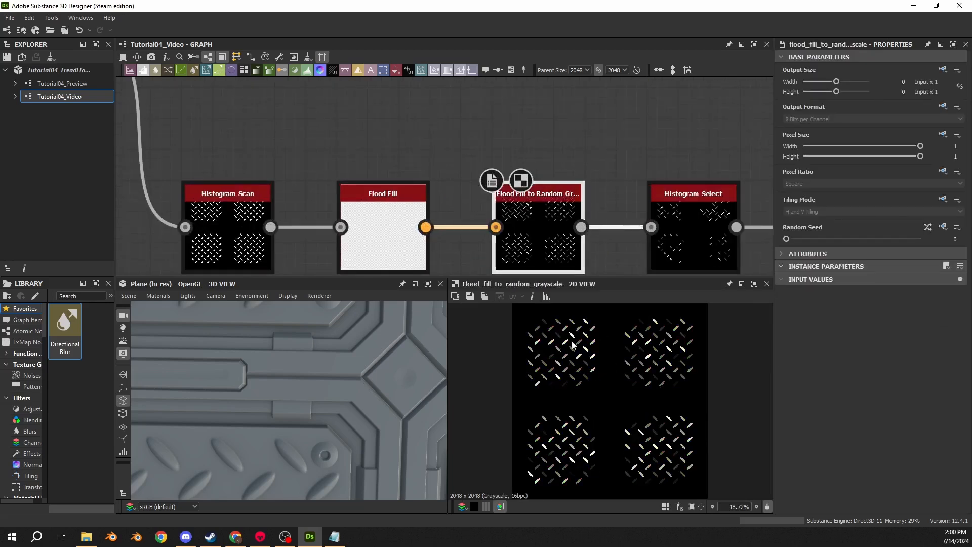
middle_drag(682, 254, 530, 197)
middle_drag(396, 203, 426, 162)
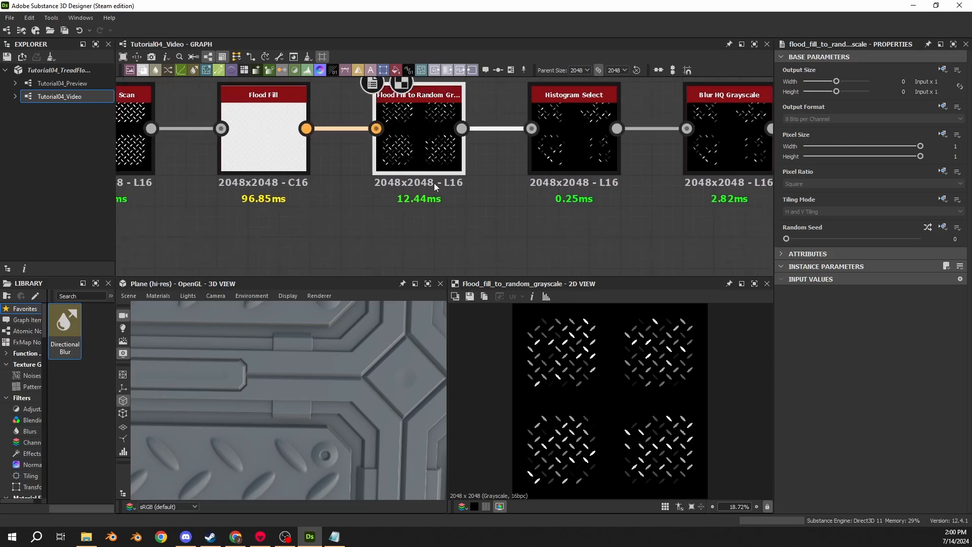
middle_drag(433, 183, 442, 149)
mouse_move(799, 242)
mouse_down()
mouse_move(884, 242)
mouse_move(786, 242)
mouse_up()
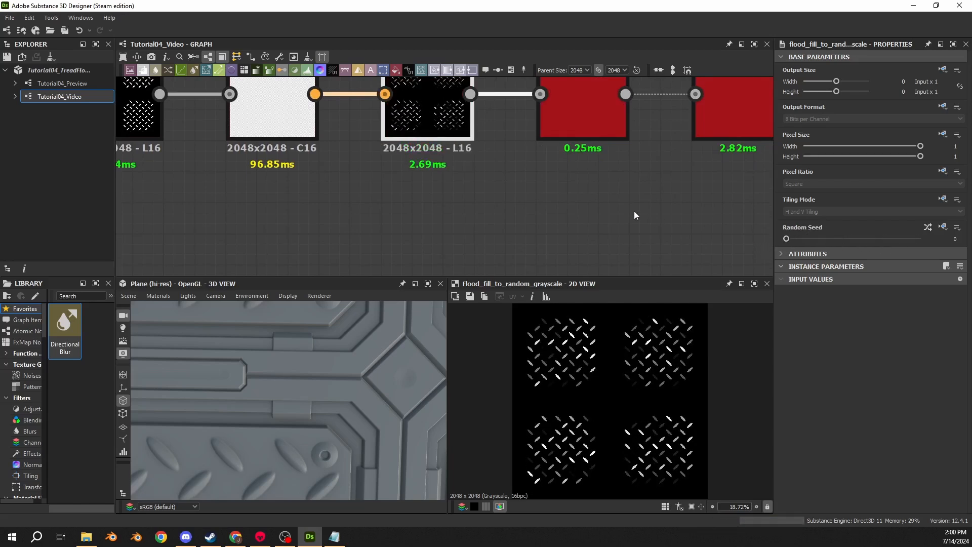
- Try Position 0.62, Contrast 1 and a different Range on the Histogram Select, and undo these trial changes
middle_drag(595, 191, 581, 215)
middle_drag(551, 186, 529, 226)
double_click(540, 199)
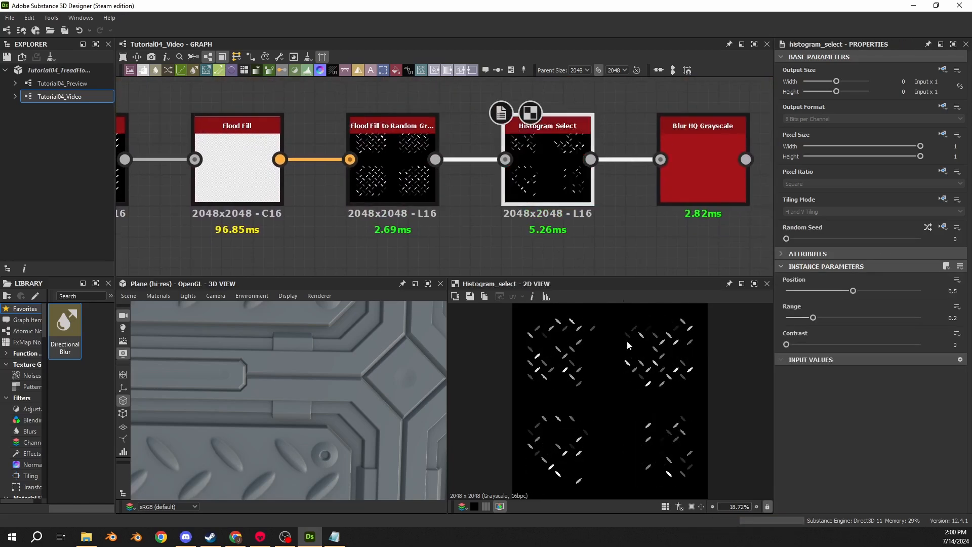
drag(854, 291, 927, 346)
key(ctrl+z)
key(ctrl+z)
drag(854, 291, 870, 301)
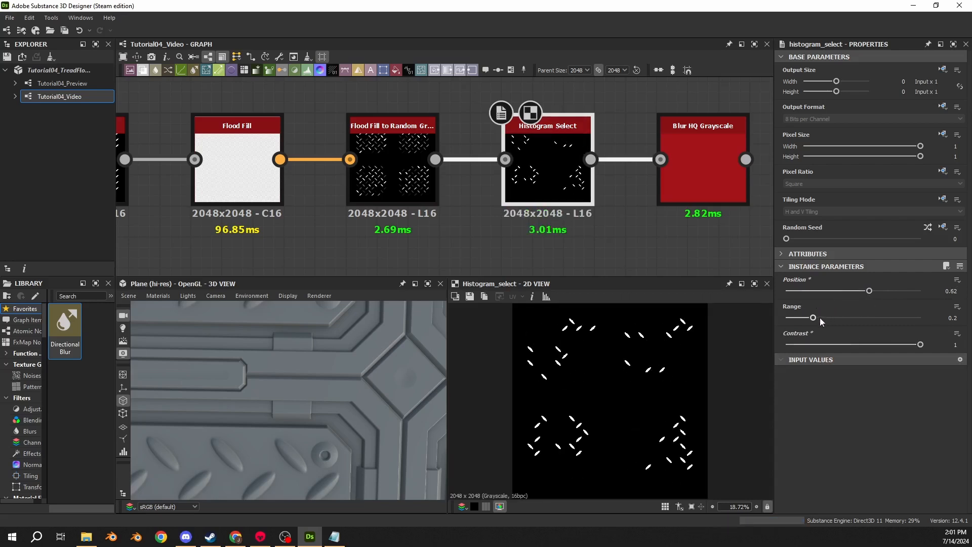
drag(817, 319, 849, 307)
key(ctrl+z)
key(ctrl+z)
key(ctrl+z)
key(ctrl+z)
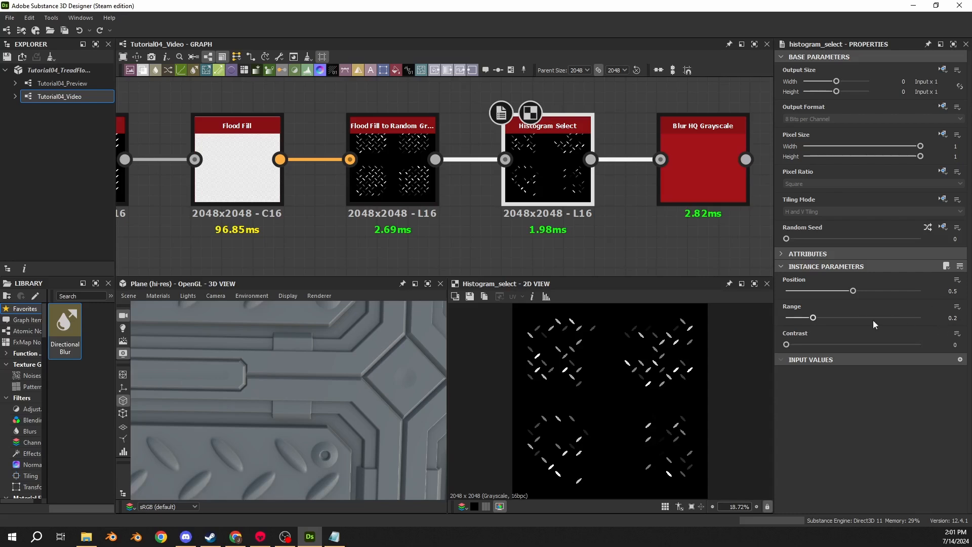
- Extend the Blur HQ Grayscale output along the graph to a new dot node below the damage mask nodes
middle_drag(689, 191, 544, 206)
double_click(543, 205)
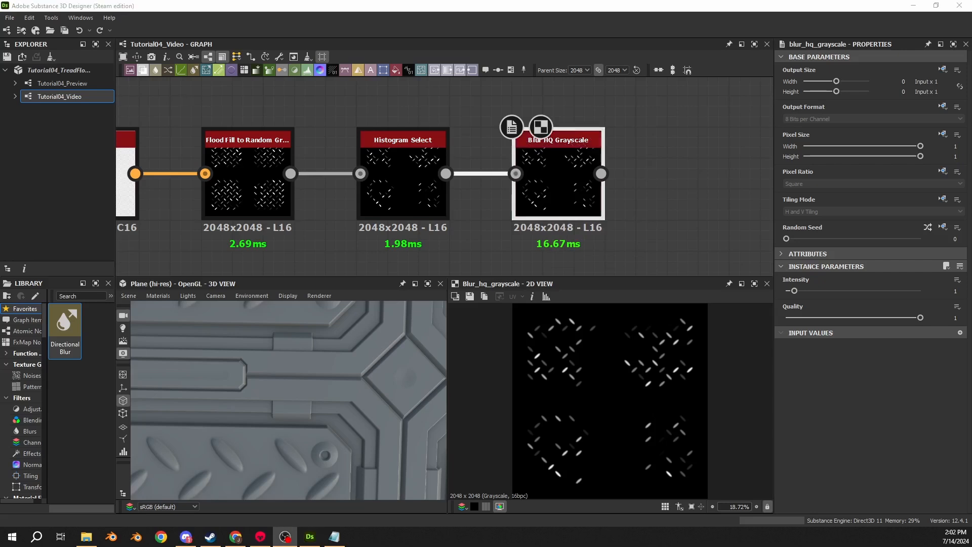
scroll(355, 192, down, 5)
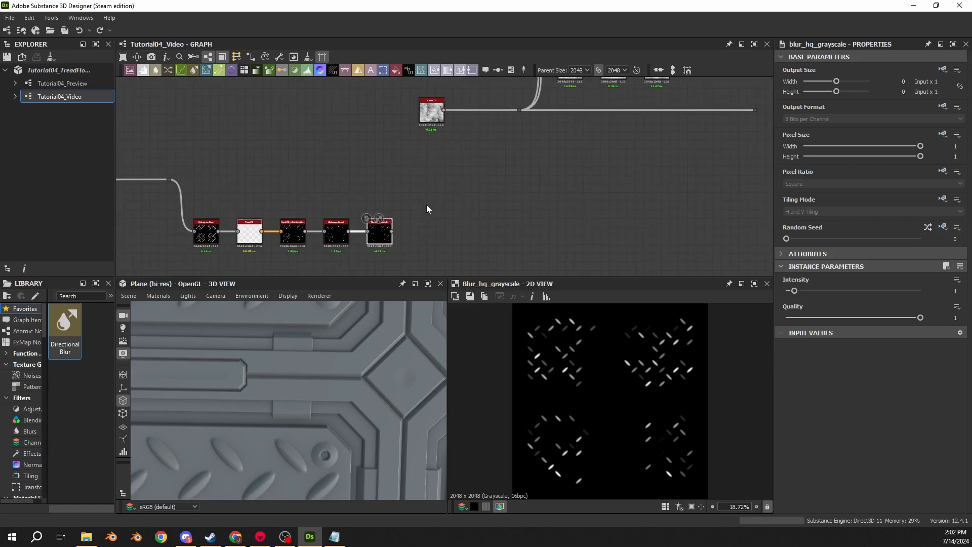
scroll(446, 188, down, 1)
middle_drag(446, 187, 390, 225)
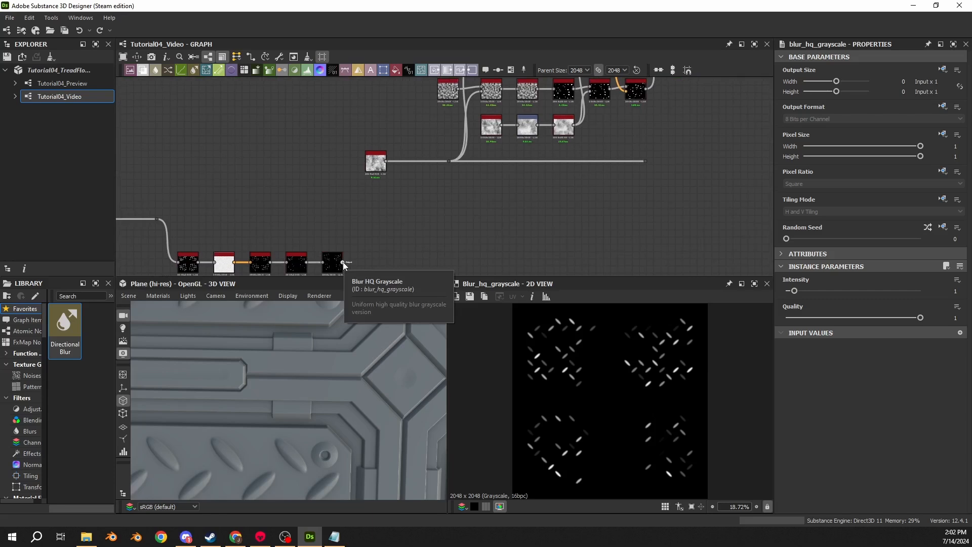
scroll(661, 96, down, 5)
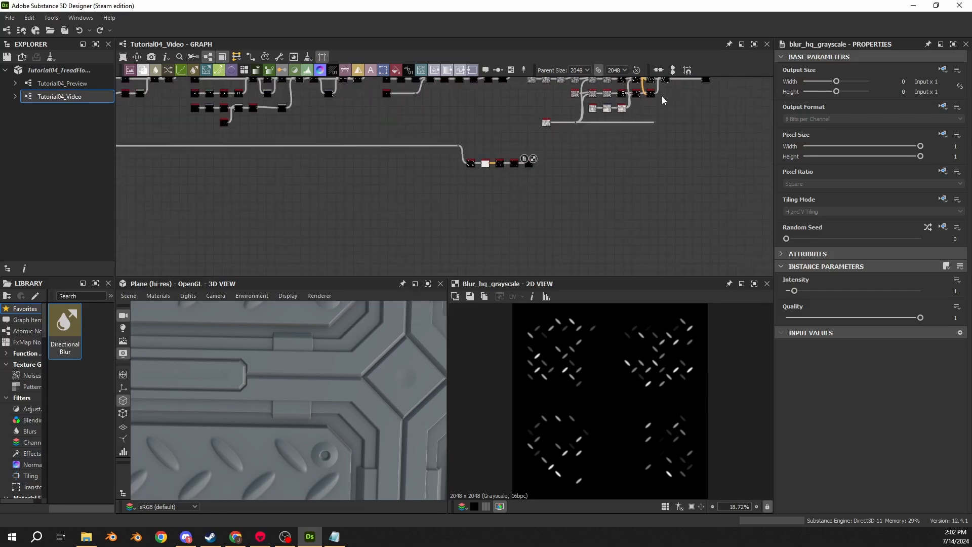
middle_drag(662, 96, 517, 94)
scroll(503, 148, up, 4)
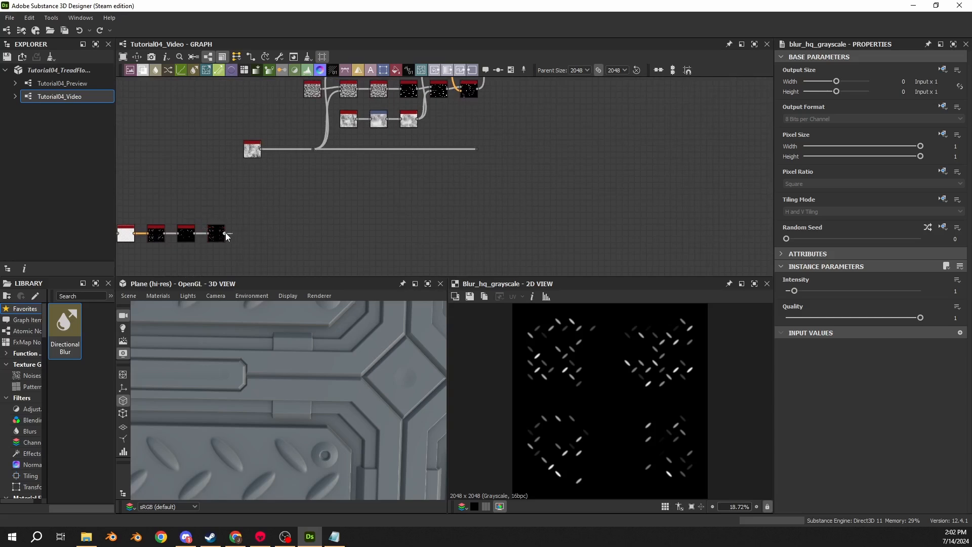
drag(225, 233, 497, 237)
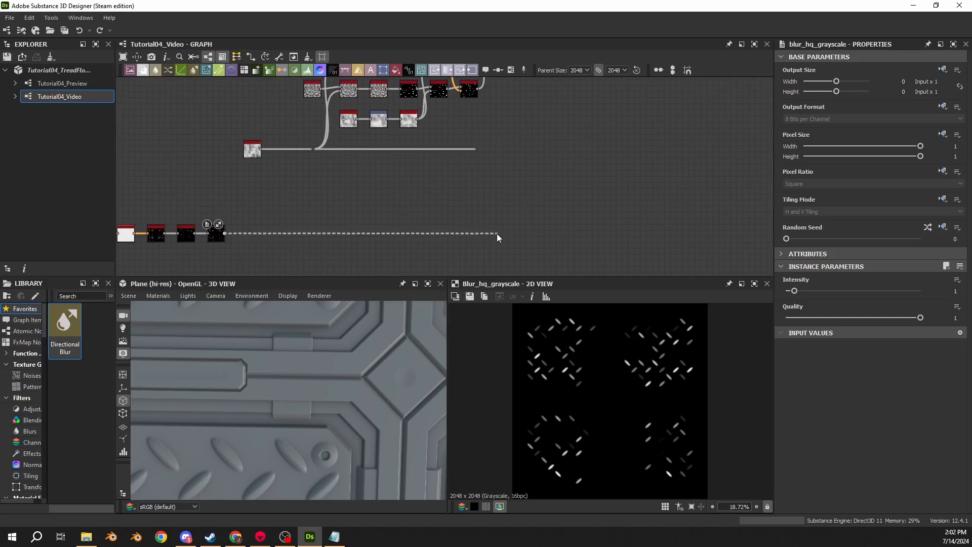
alt+click(481, 233)
- Add a Blur HQ Grayscale node beside the combined damage mask nodes, fed by the dot node carrying the tread-bar mask
middle_drag(540, 139, 517, 205)
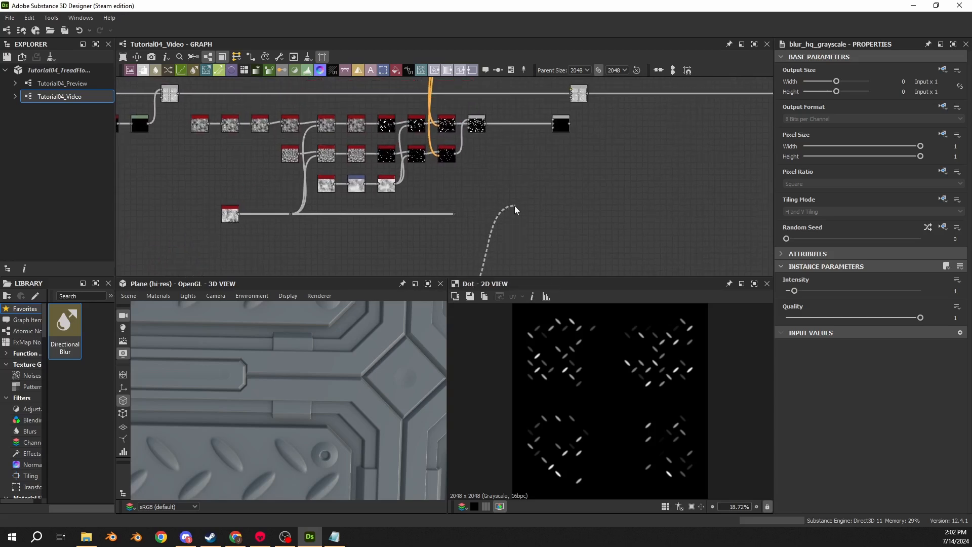
drag(510, 151, 504, 157)
text(bl)
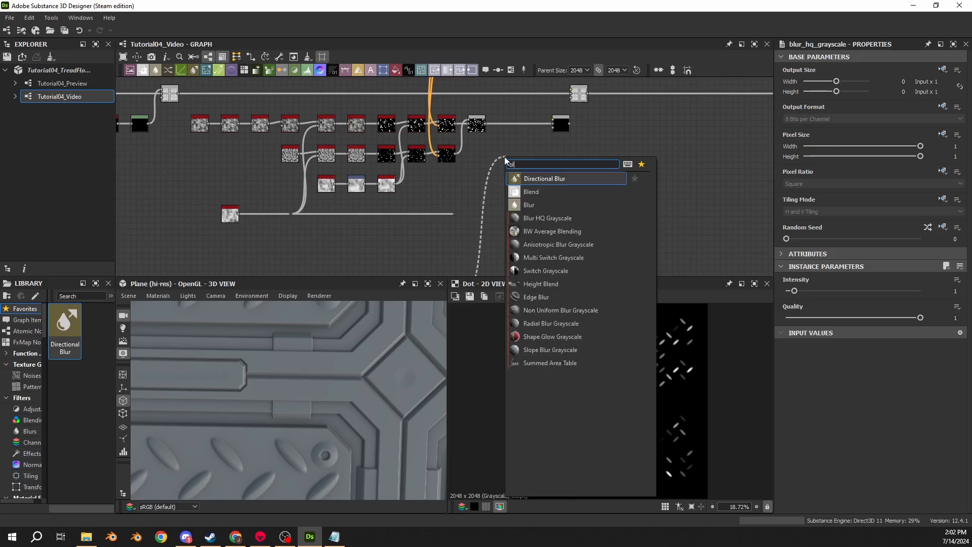
text(iur)
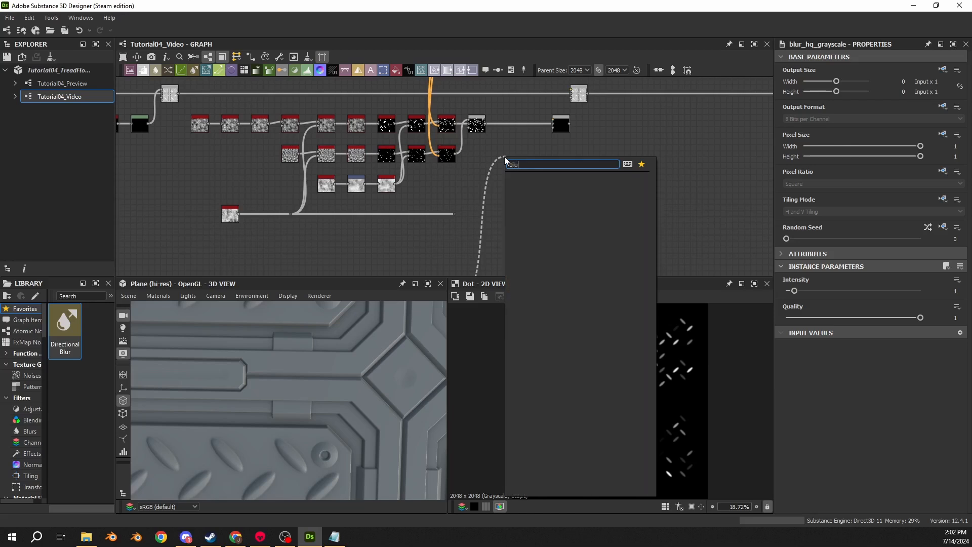
key(BackSpace)
key(BackSpace)
text(ur)
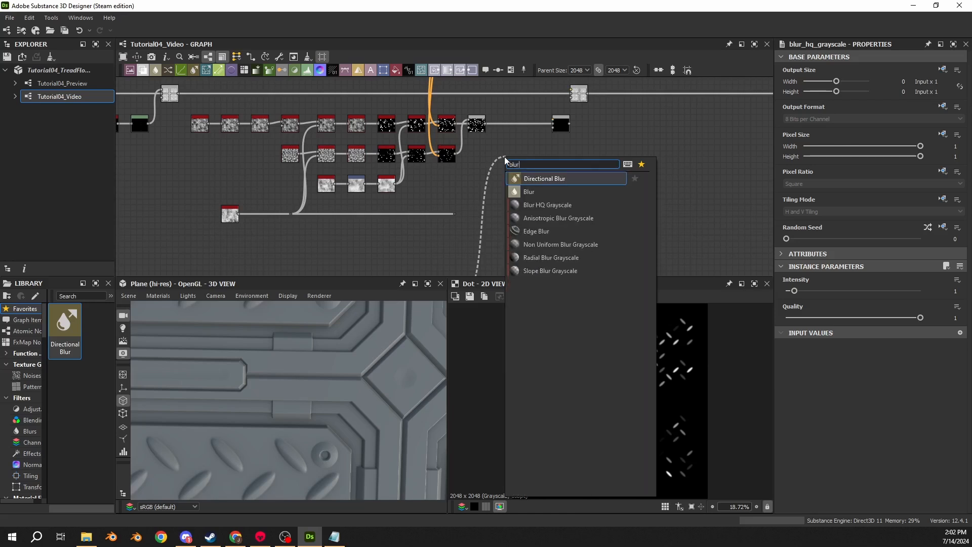
click(544, 205)
scroll(509, 155, up, 2)
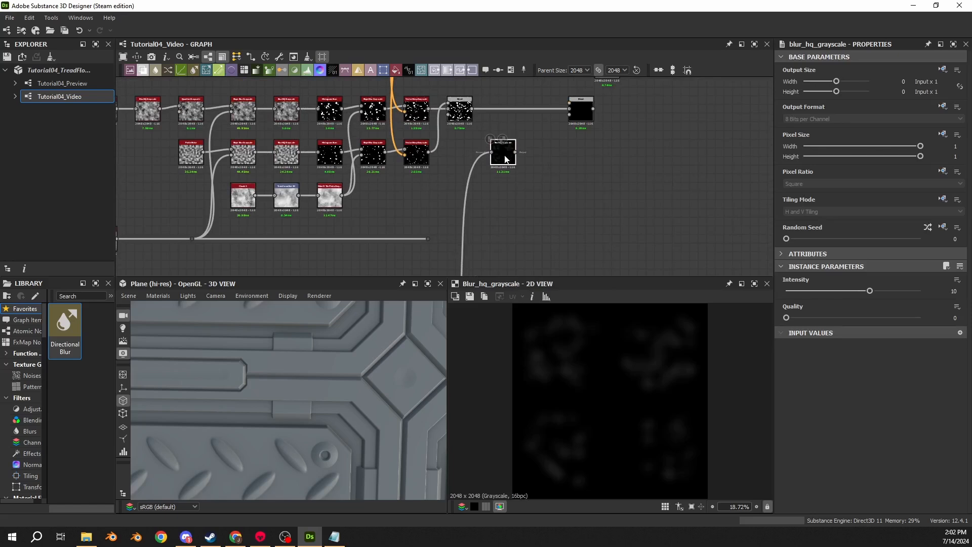
- Add a Histogram Scan node after the new Blur HQ Grayscale and line the two nodes up
middle_drag(505, 159, 436, 189)
drag(460, 178, 460, 179)
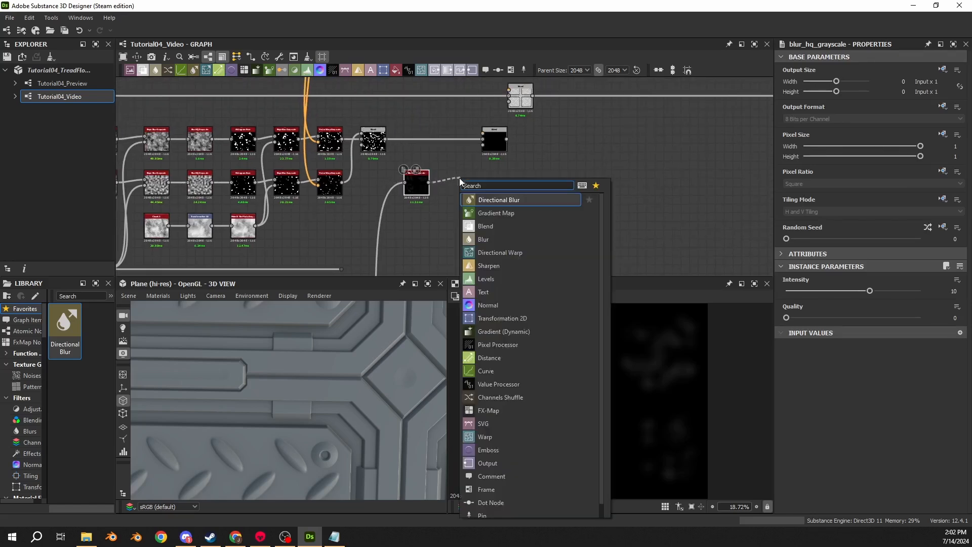
text(scan)
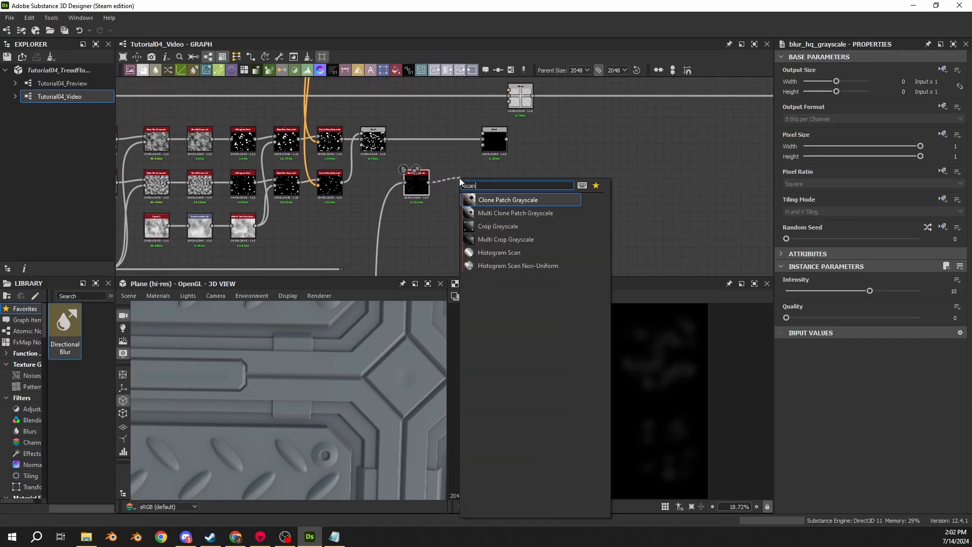
key(Down)
key(Down)
key(Down)
key(Down)
key(Return)
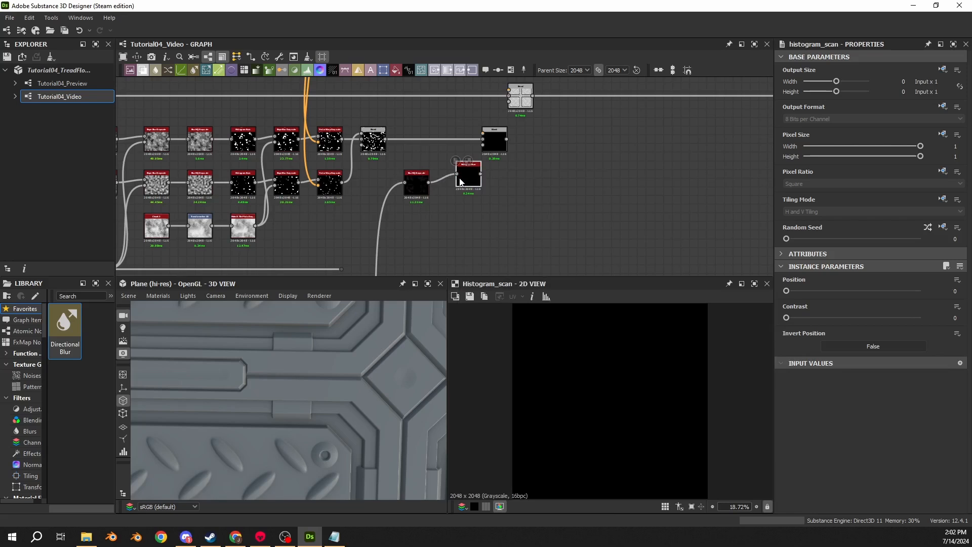
scroll(460, 182, up, 1)
middle_drag(513, 192, 401, 142)
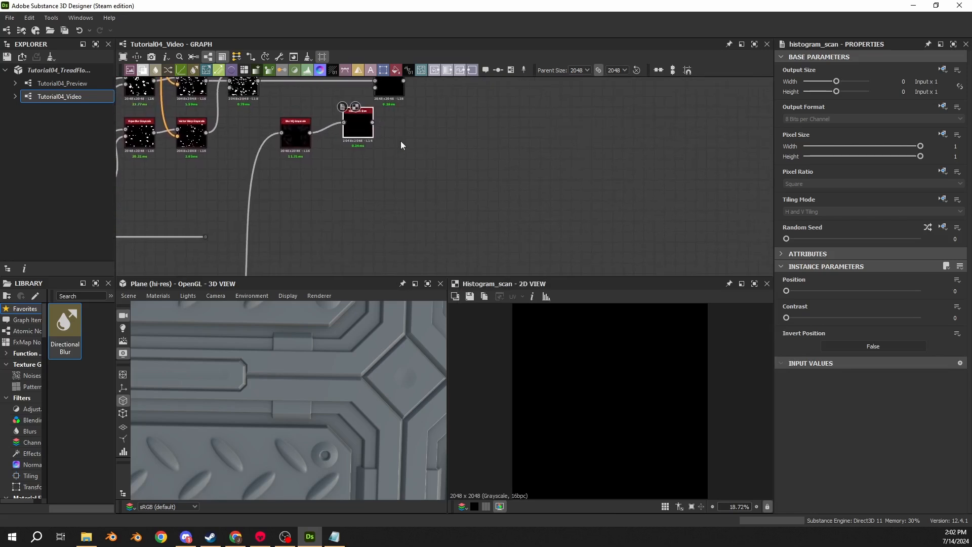
drag(352, 130, 341, 141)
middle_drag(372, 113, 373, 175)
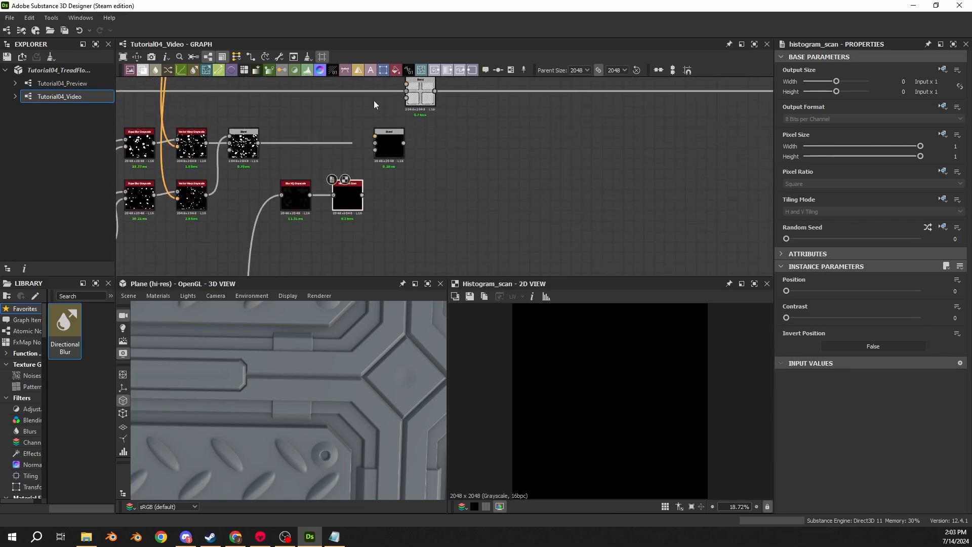
- Move the following Blend nodes further along the graph and add a Slope Blur Grayscale after the Histogram Scan
drag(387, 143, 470, 143)
drag(362, 195, 396, 198)
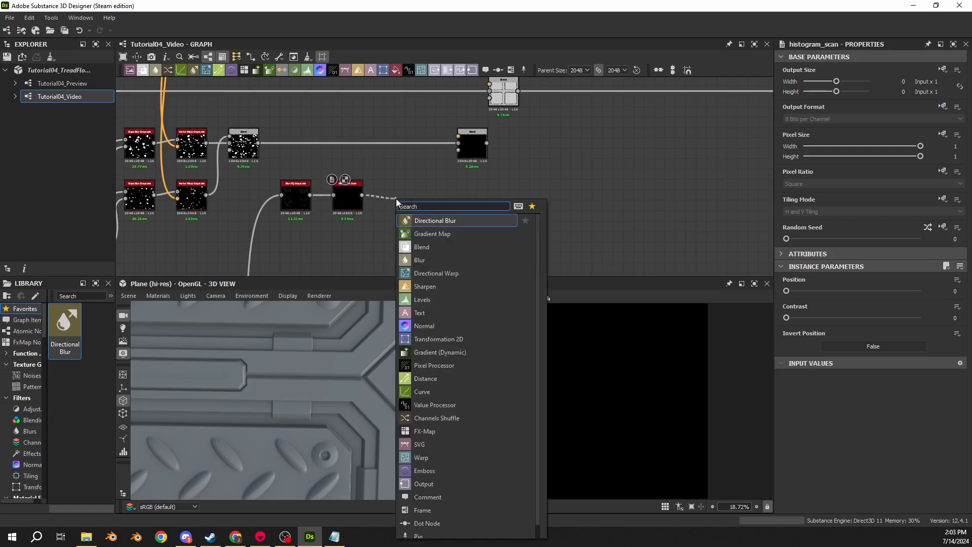
text(slope)
key(Return)
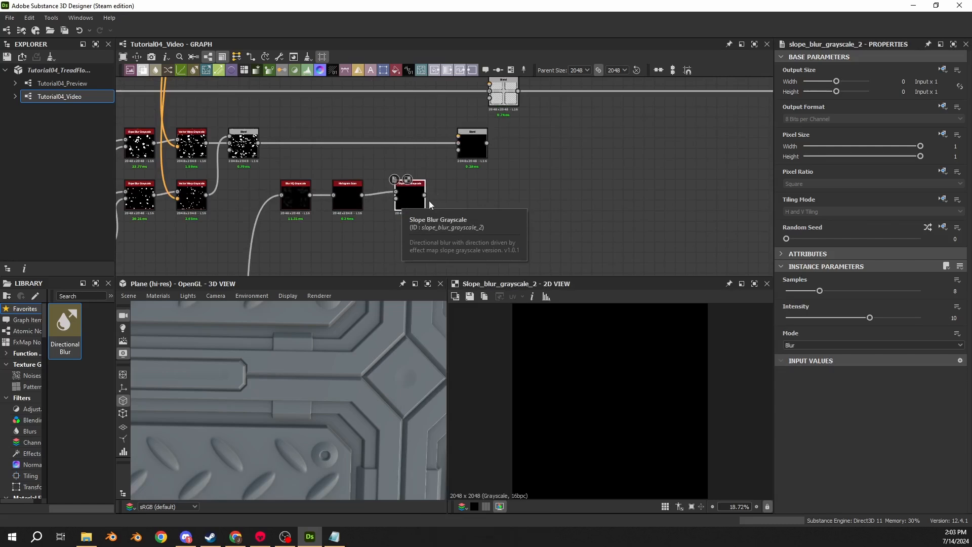
- Connect the Slope Blur Grayscale output to the Blend after the combined damage masks and set its Blending Mode to Add (Linear Dodge)
drag(425, 196, 462, 152)
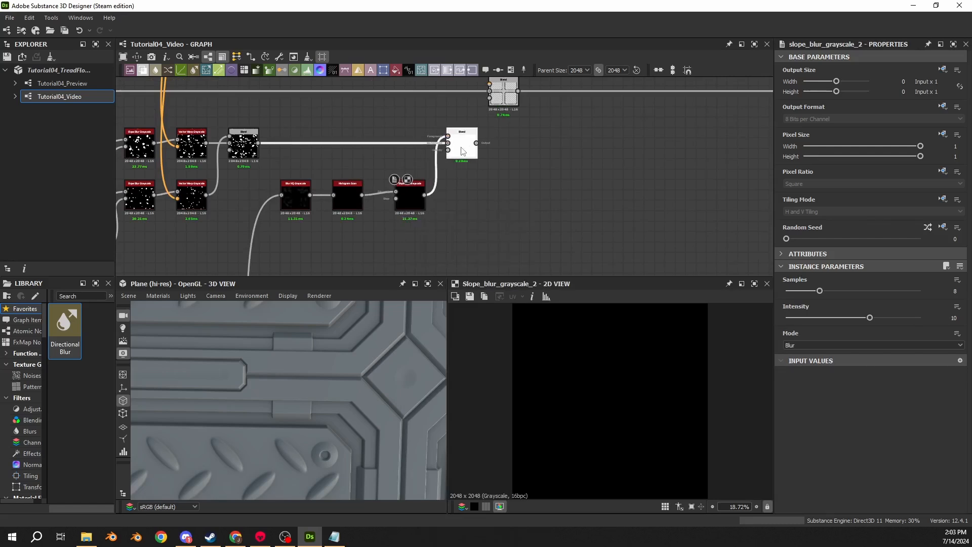
click(462, 150)
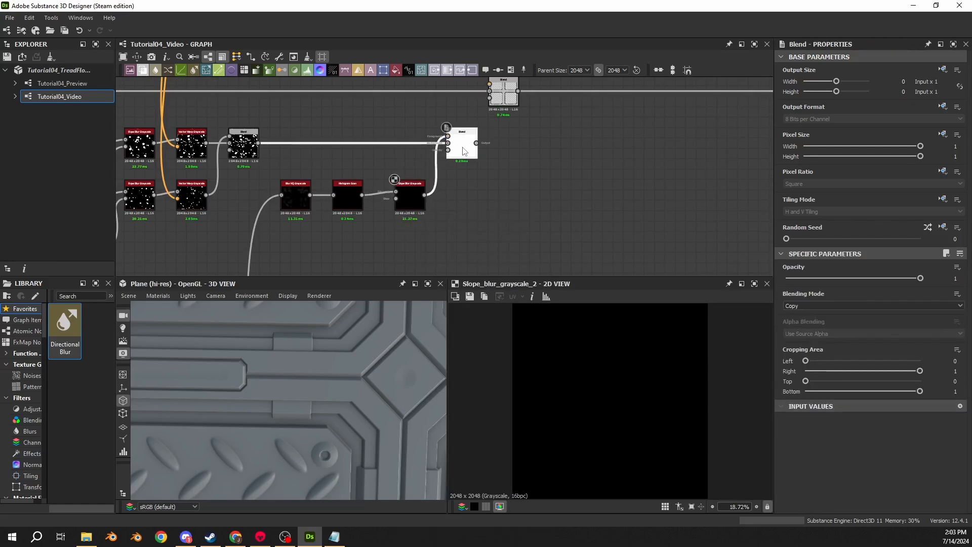
click(805, 304)
click(804, 319)
- Set the Intensity of the Blur HQ Grayscale feeding the Histogram Scan to 1
middle_drag(299, 213, 468, 176)
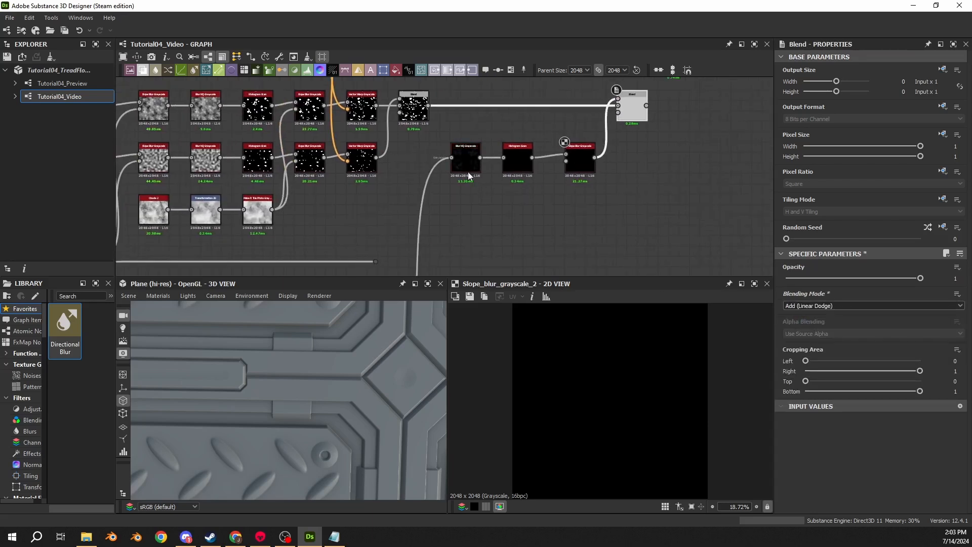
double_click(468, 176)
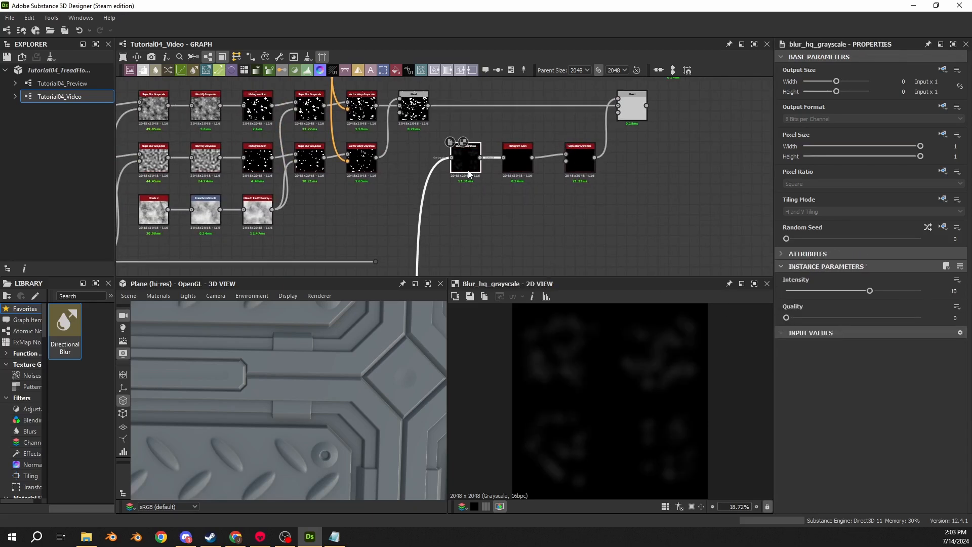
double_click(956, 292)
text(1)
key(Return)
- Set the Histogram Scan's Position to 0.95
double_click(525, 169)
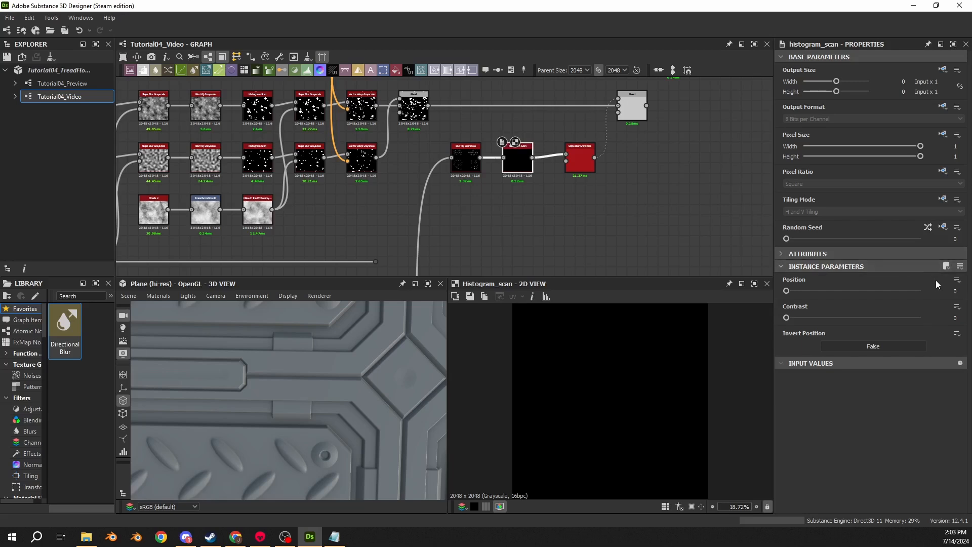
double_click(956, 291)
text(.95)
key(Return)
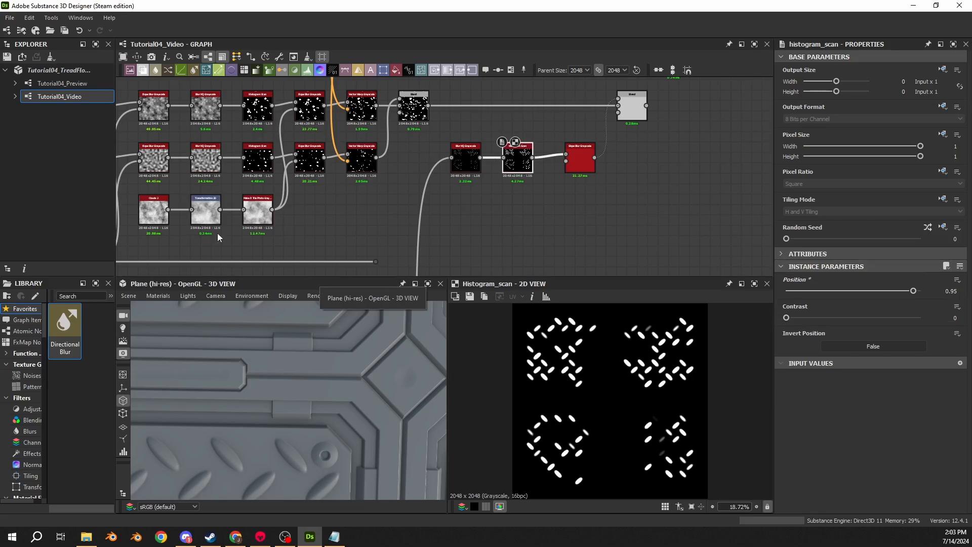
- Tighten the spacing of the Slope Blur Grayscale and Blend nodes, and set the Slope Blur to Samples 32, Intensity 0.5 and Mode Blur
click(580, 161)
drag(589, 168, 578, 168)
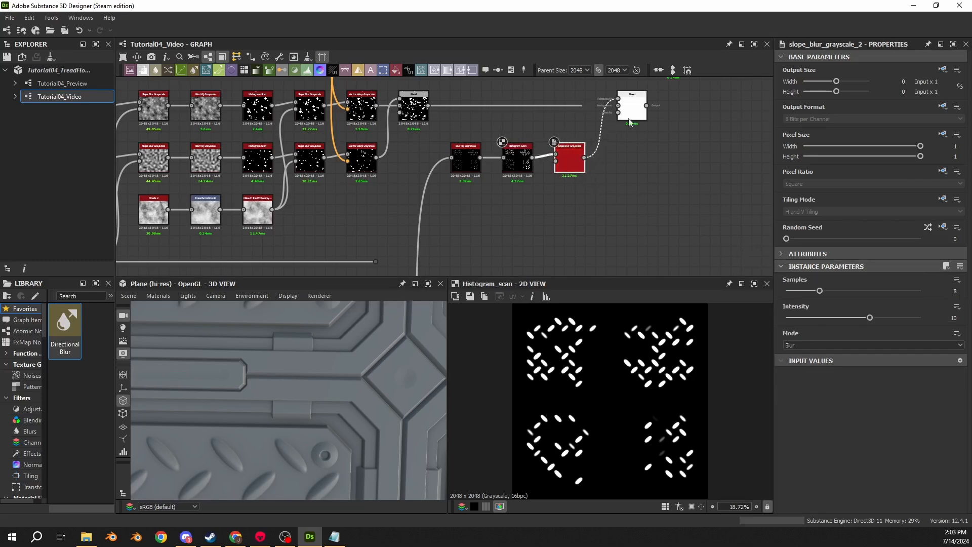
drag(632, 116, 625, 115)
drag(842, 295, 922, 293)
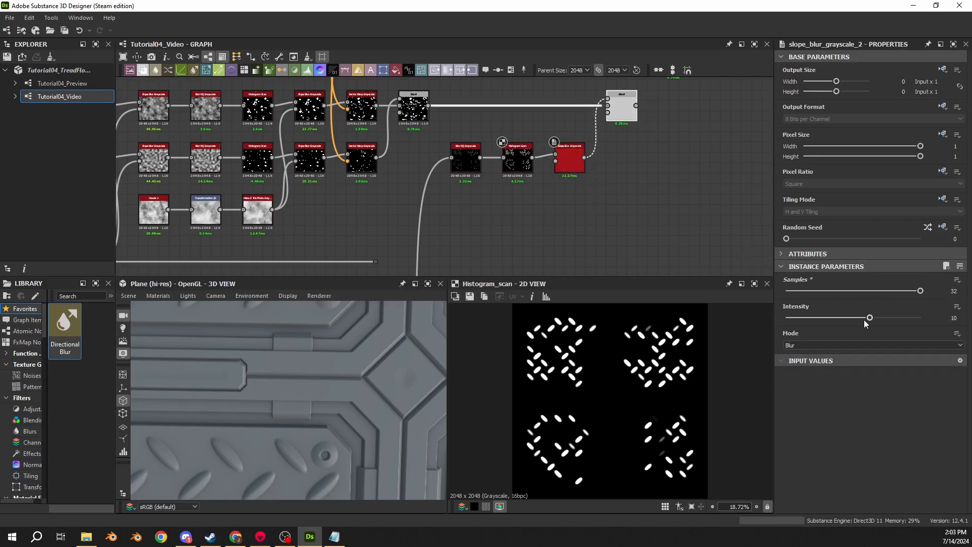
click(953, 319)
text(0.5)
key(Return)
click(871, 347)
click(795, 353)
- Connect the Make It Tile Photo Grayscale output to the Slope Blur's slope input and inspect the roughened bars in the 2D view
scroll(250, 208, up, 3)
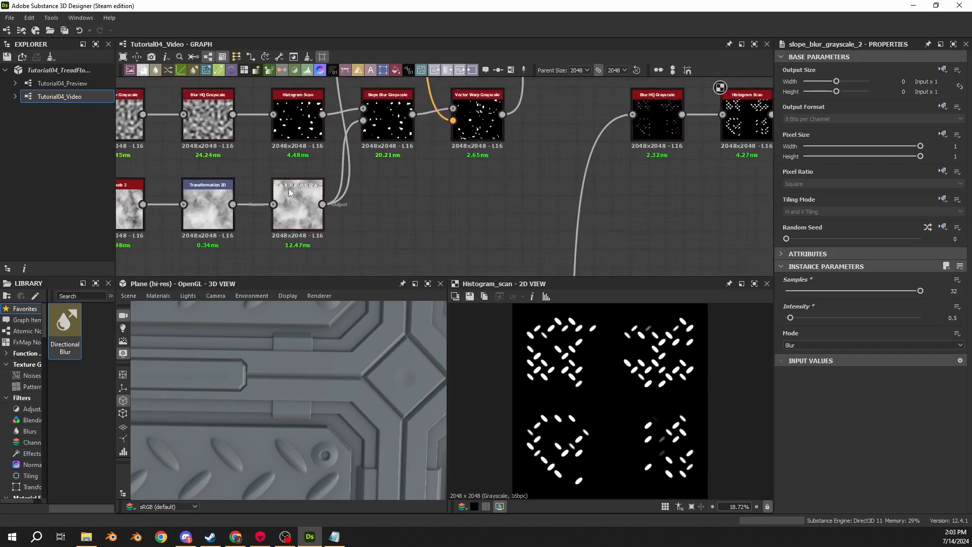
drag(322, 204, 634, 138)
double_click(639, 147)
scroll(586, 355, up, 5)
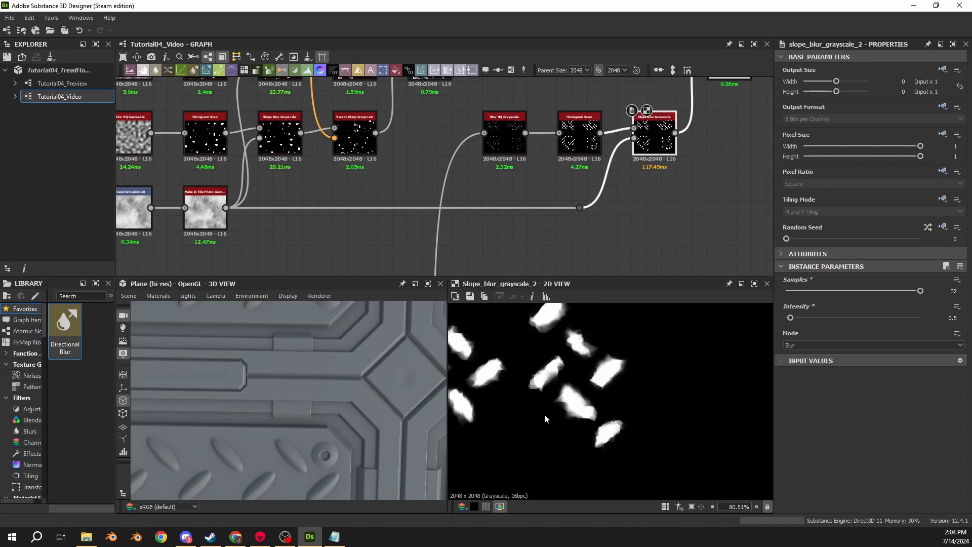
- Move the main height Blend further along, place a dot node on the link before it, and branch a Normal node from that dot
middle_drag(595, 151, 307, 297)
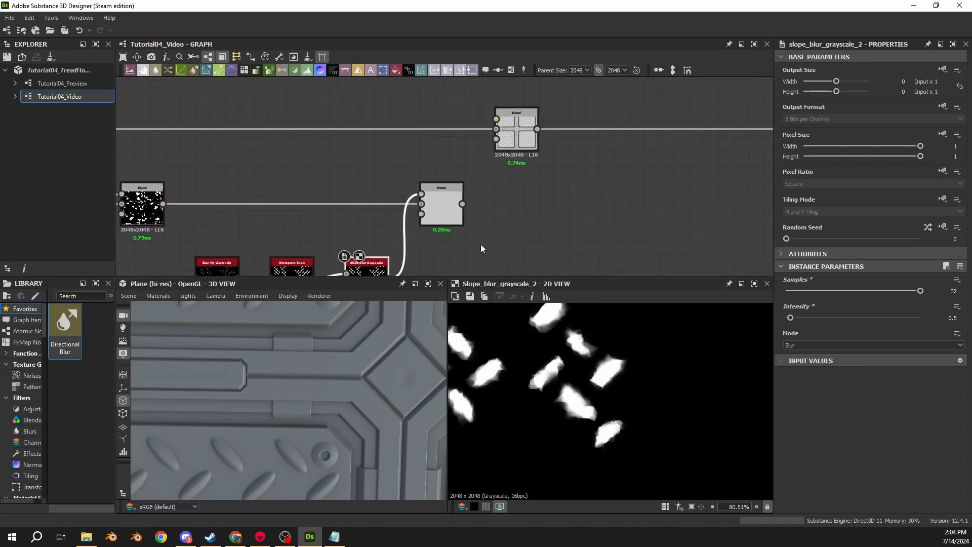
drag(526, 151, 765, 150)
double_click(441, 130)
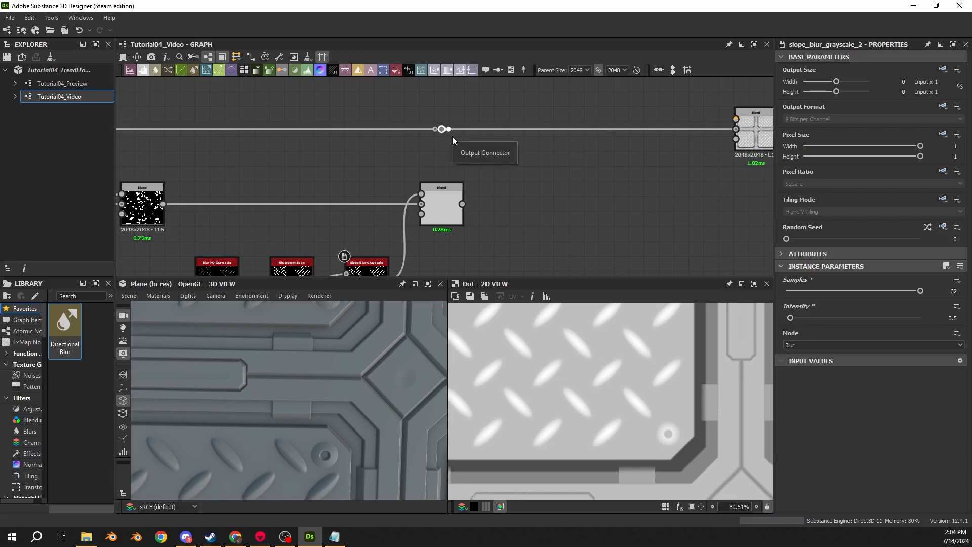
drag(449, 129, 503, 255)
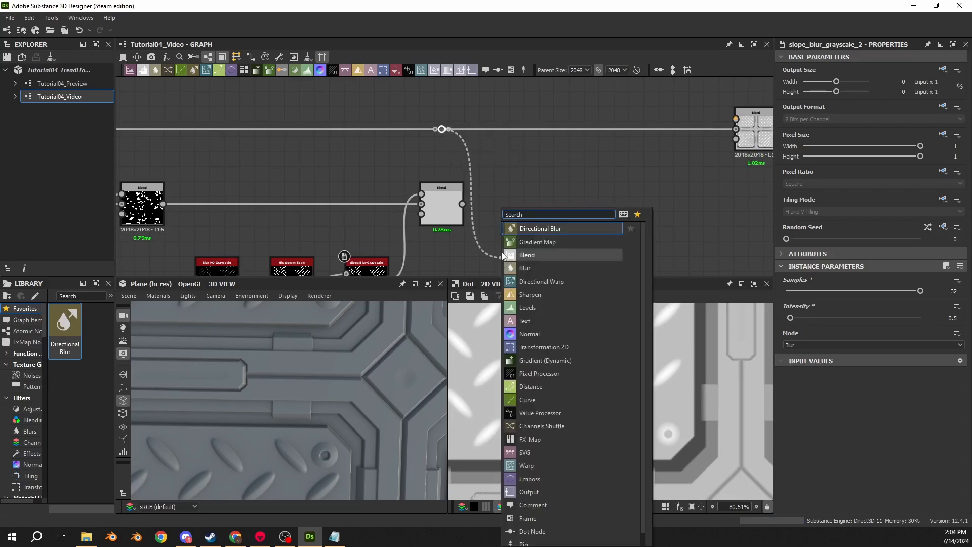
text(normal)
key(Return)
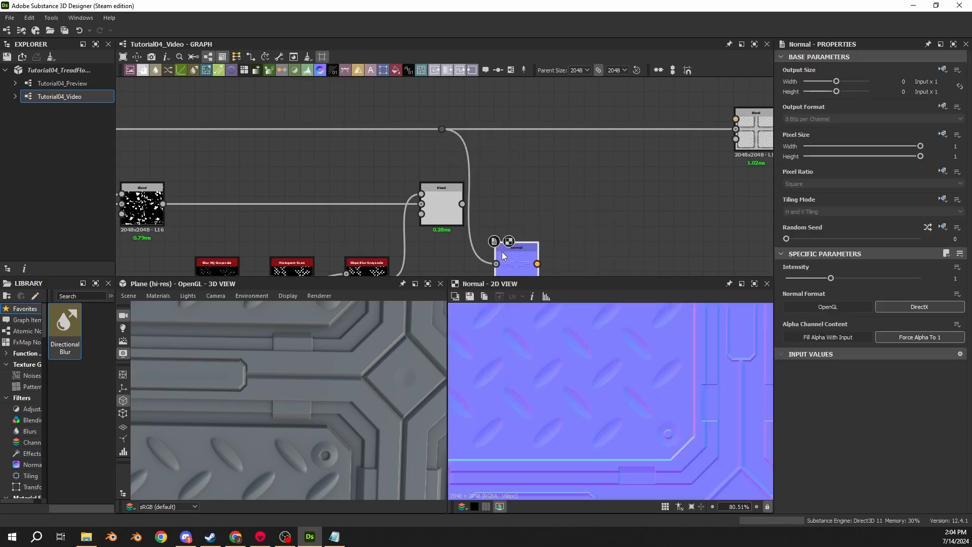
middle_drag(509, 206, 481, 160)
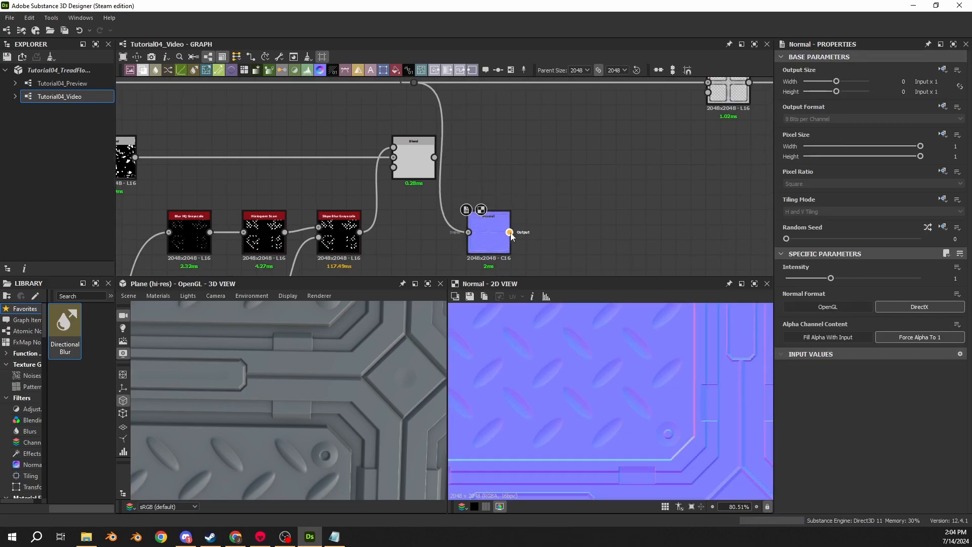
- Add a Curvature Sobel node after the Normal node and move it closer to it
drag(509, 232, 557, 233)
text(c)
key(BackSpace)
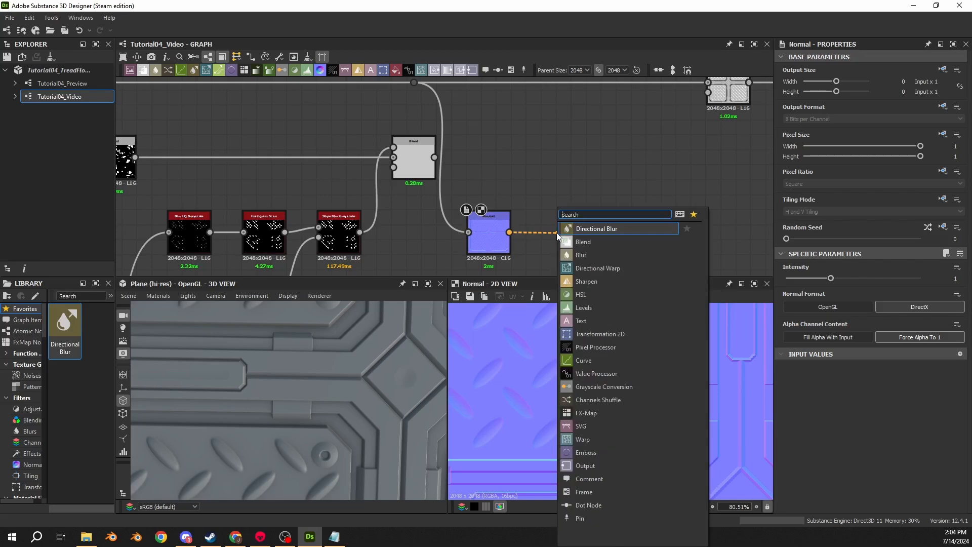
text(curva)
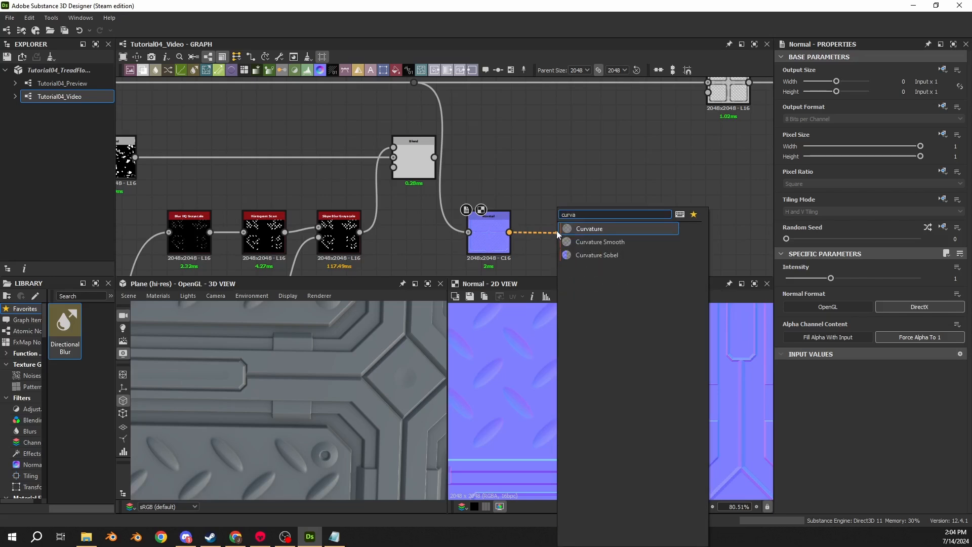
click(585, 255)
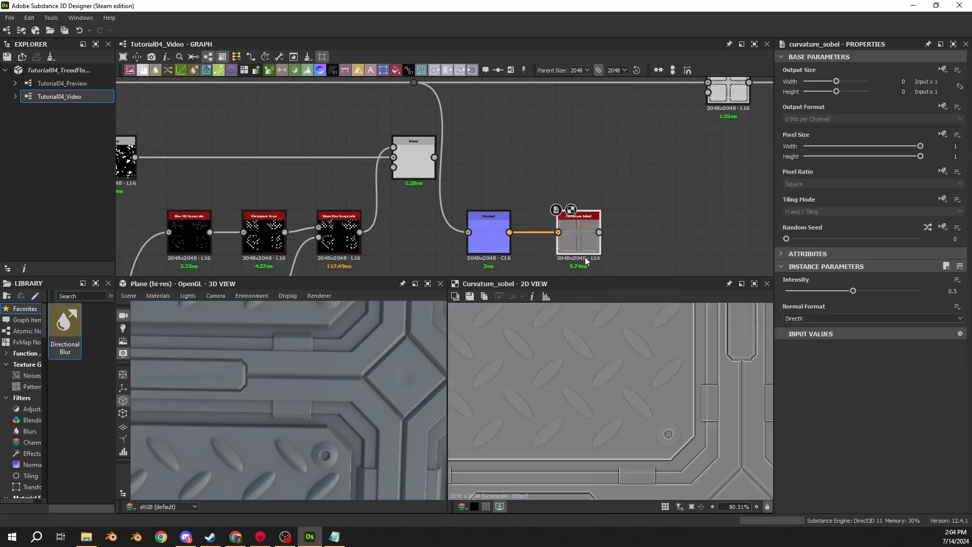
drag(585, 243, 638, 231)
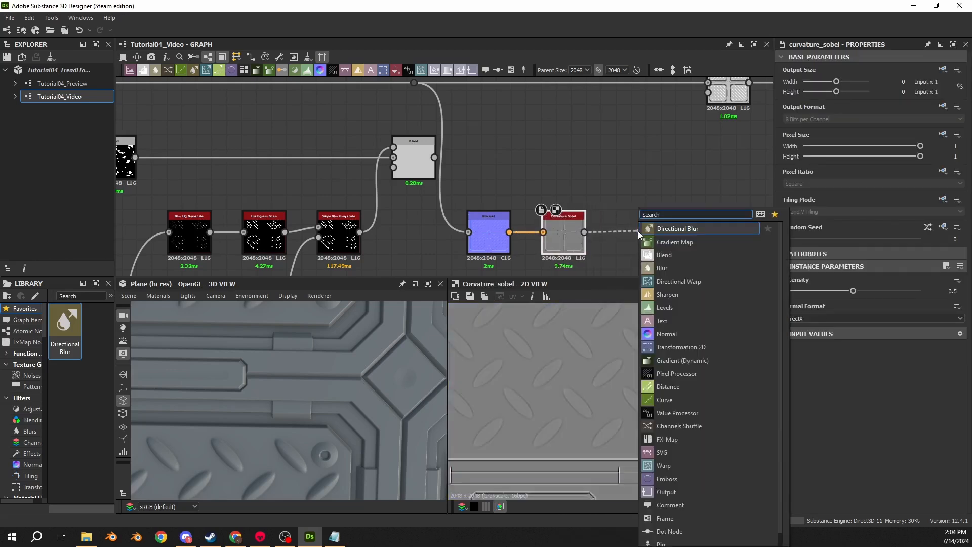
key(Escape)
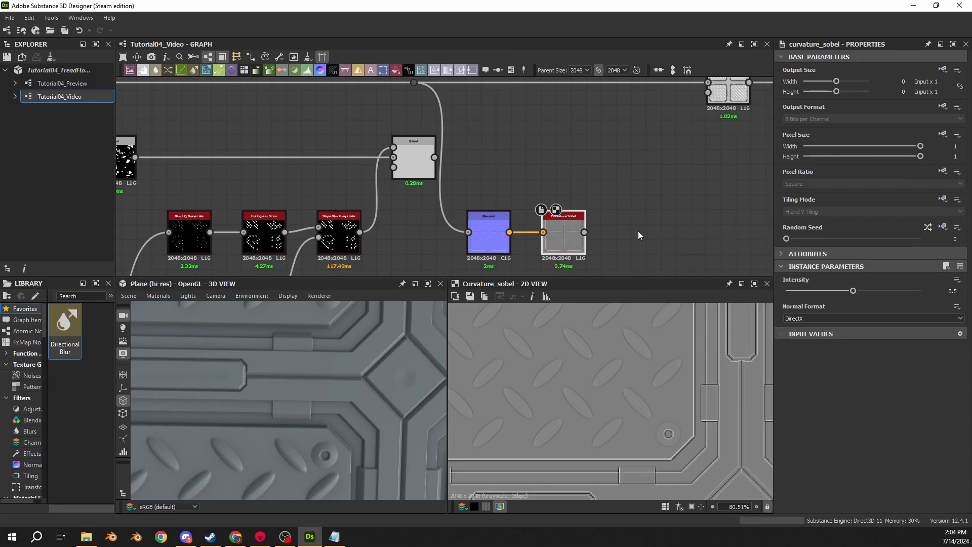
- Connect the combined damage and tread-bar mask to the foreground of the main height Blend, keeping its Blending Mode at Subtract
scroll(598, 151, down, 5)
middle_drag(549, 135, 386, 183)
scroll(388, 185, up, 4)
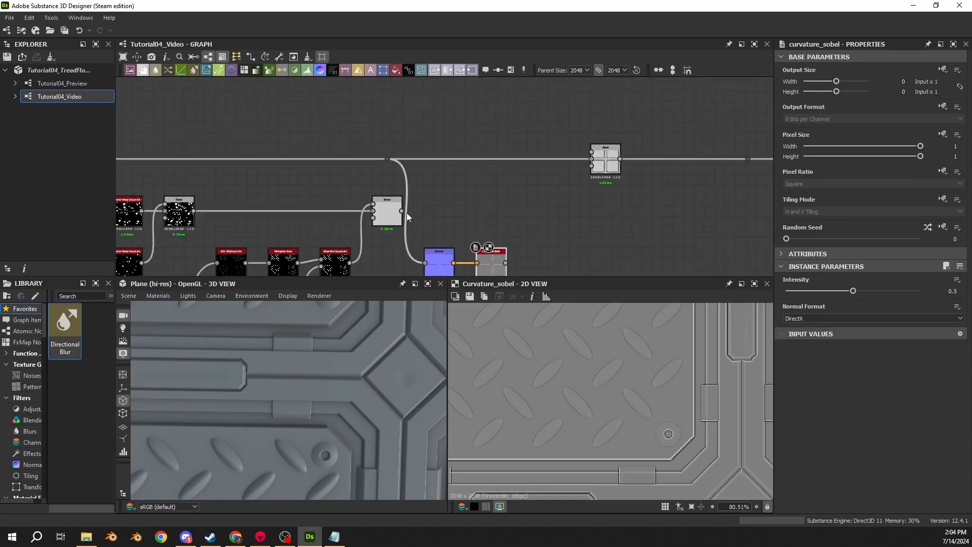
drag(403, 211, 612, 157)
double_click(612, 159)
click(802, 307)
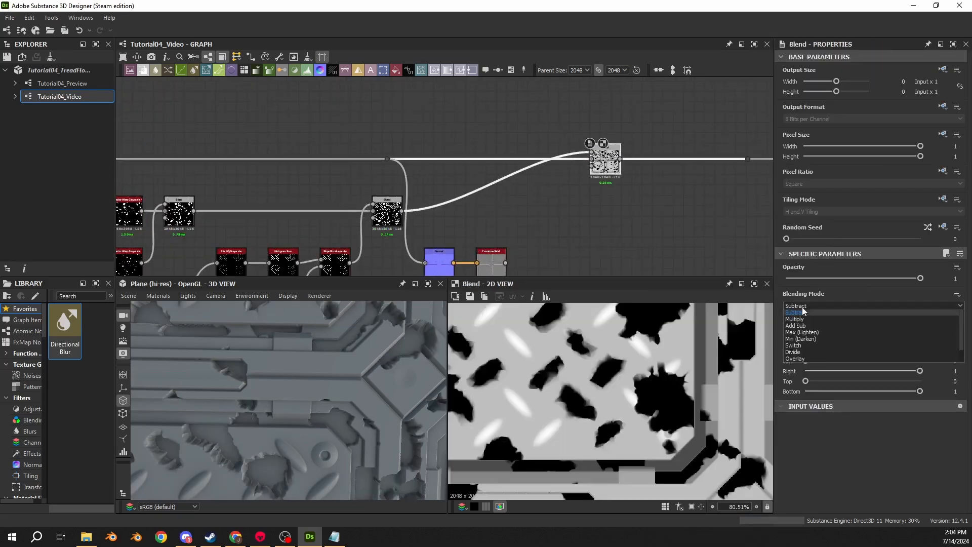
click(801, 326)
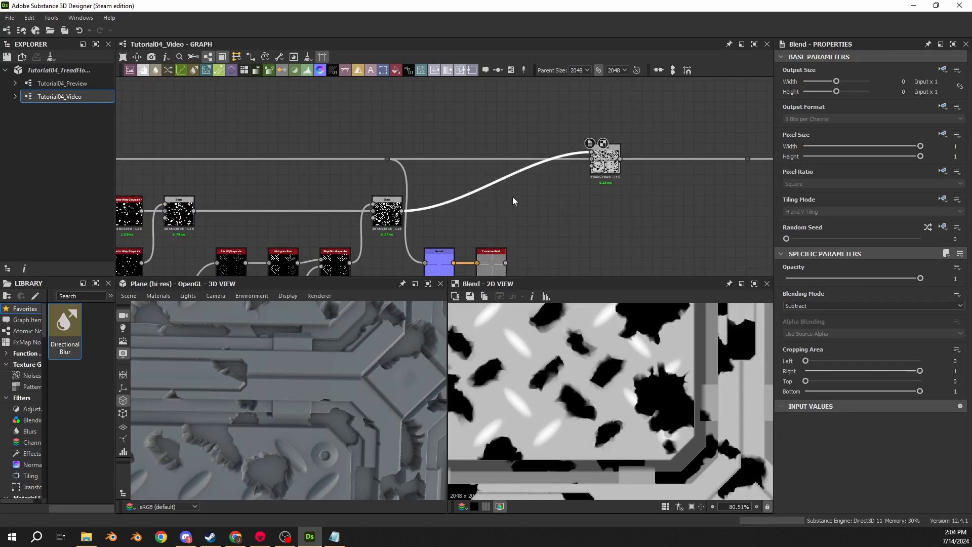
- Insert a Levels node on the link feeding the main height Blend's foreground and place it just before that Blend
key(space)
text(levels)
key(Return)
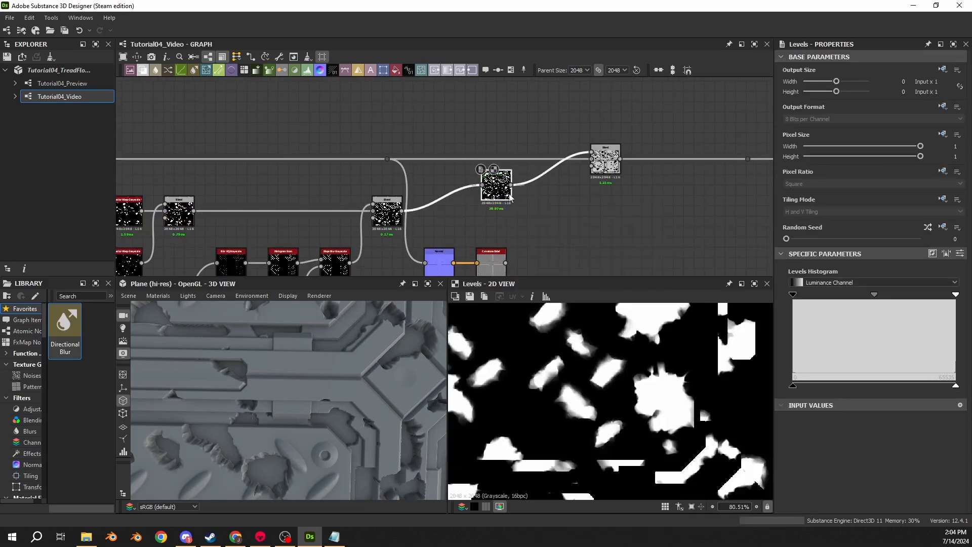
drag(513, 199, 564, 216)
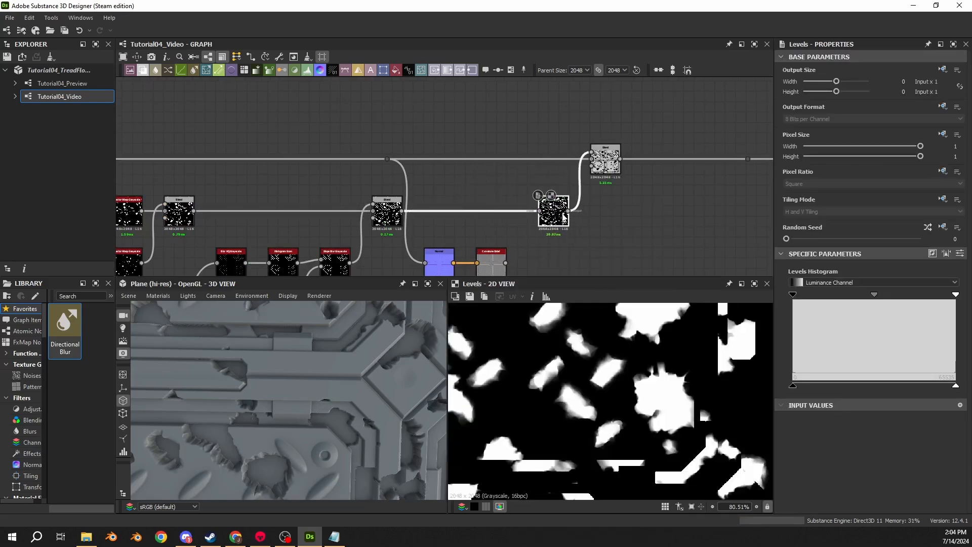
- Set the Levels node's Level Out High to 0.01 and check the shallow damage on the 3D plane
click(606, 168)
click(558, 207)
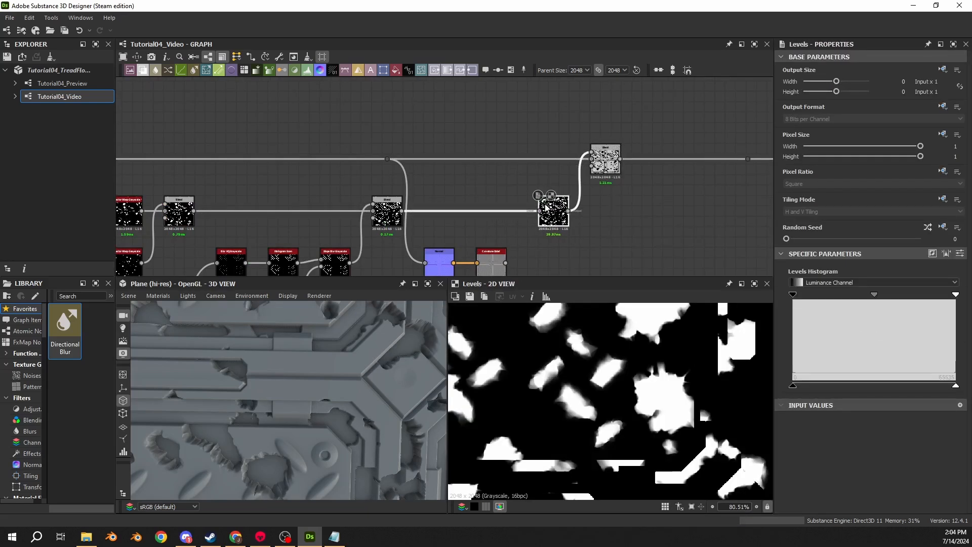
click(960, 254)
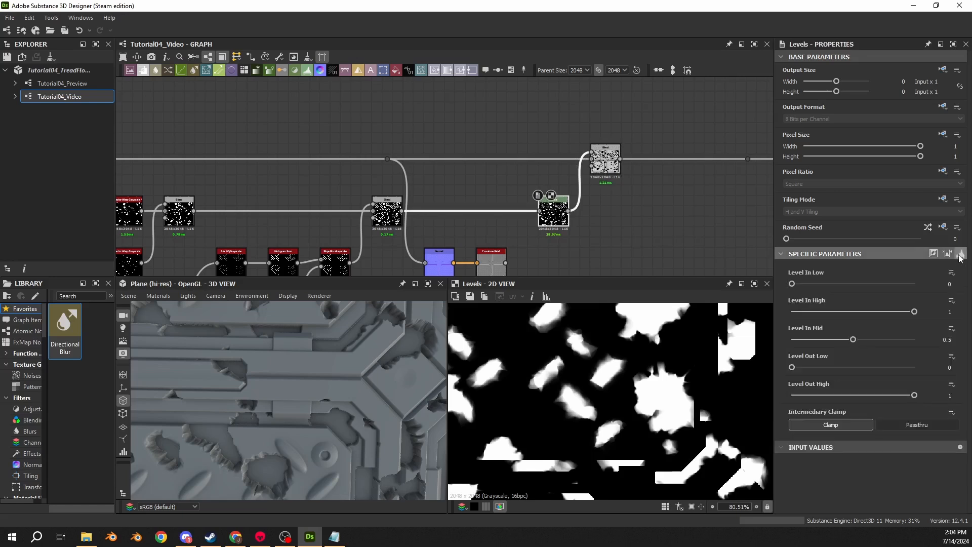
double_click(951, 396)
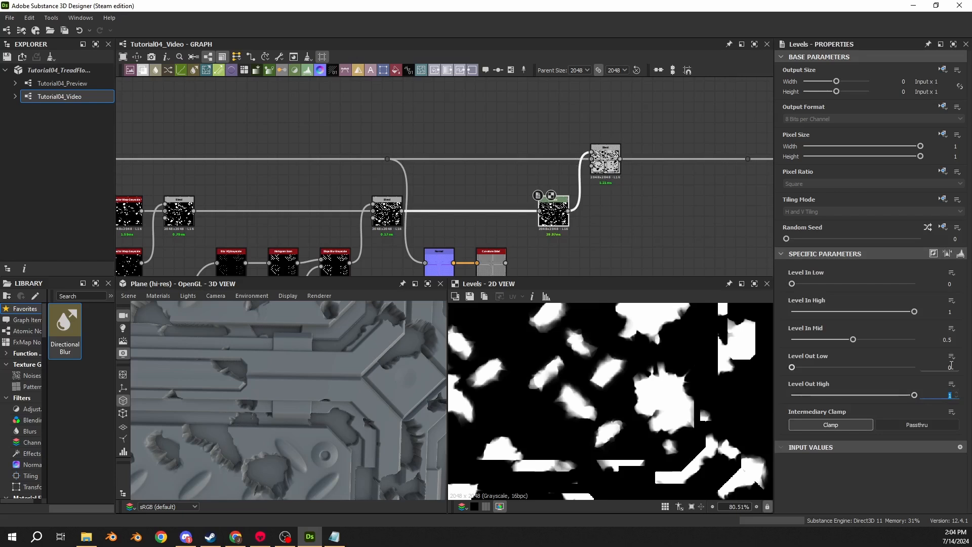
text(0.01)
key(Return)
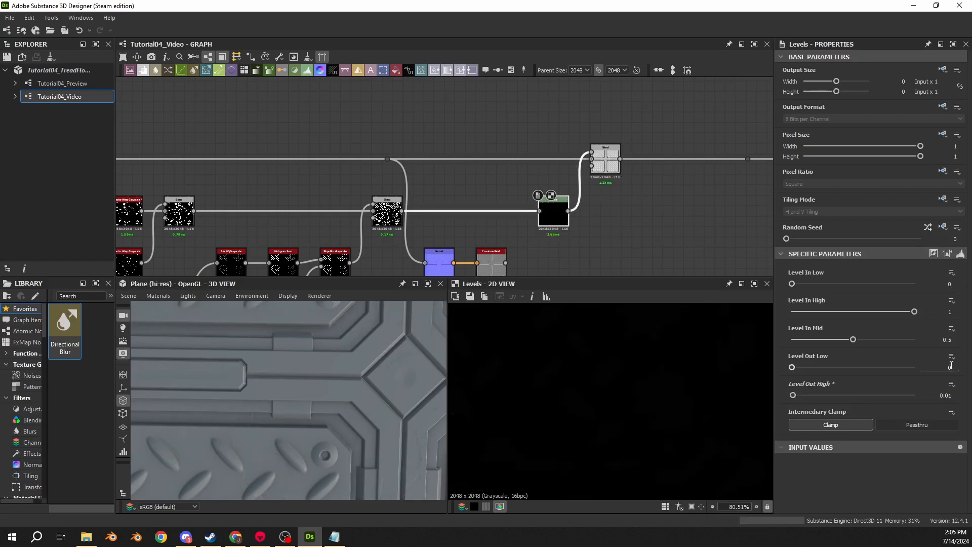
drag(426, 401, 298, 380)
scroll(297, 380, up, 10)
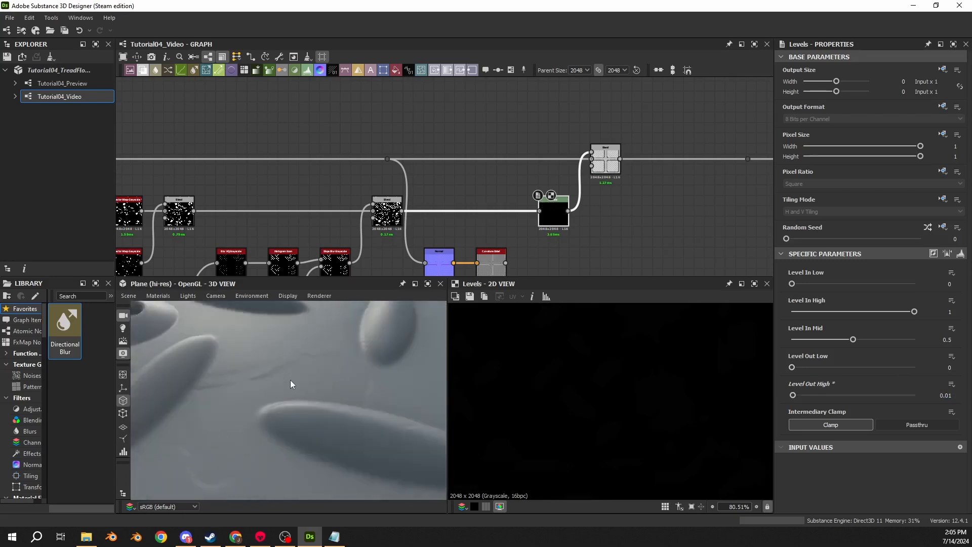
scroll(274, 383, down, 5)
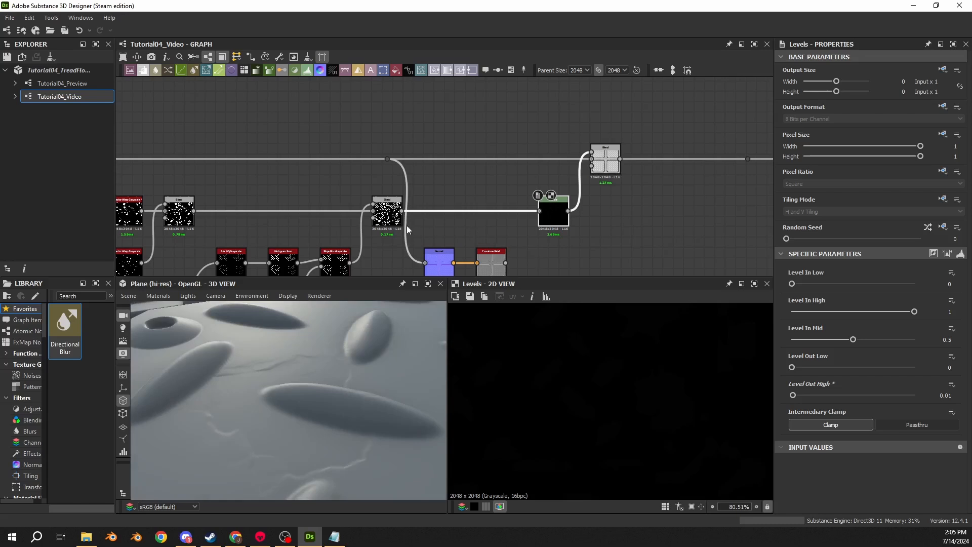
- Move the Levels and Blend nodes further along and insert a Histogram Scan node directly before the Levels
drag(555, 223, 659, 223)
click(608, 243)
scroll(375, 346, up, 1)
scroll(309, 363, down, 1)
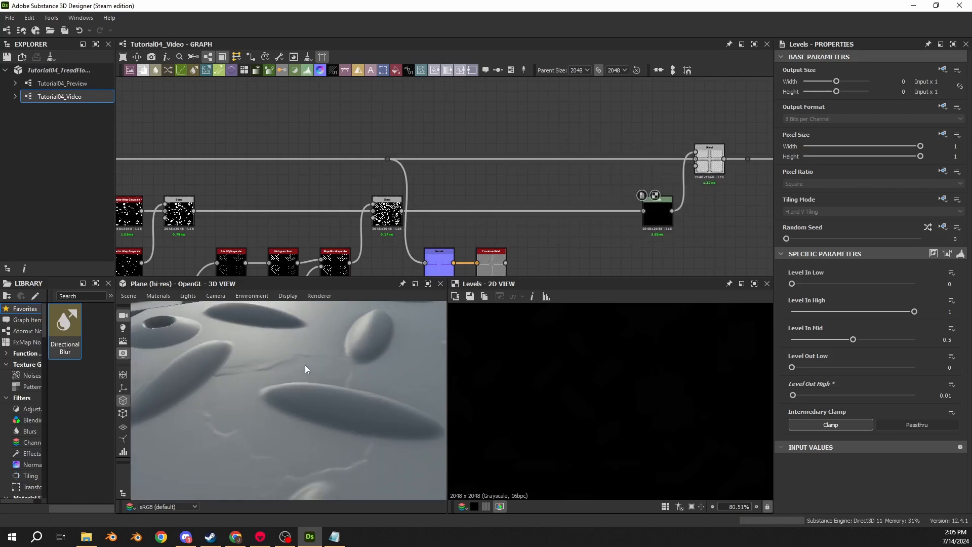
drag(572, 208, 578, 227)
key(space)
text(hist)
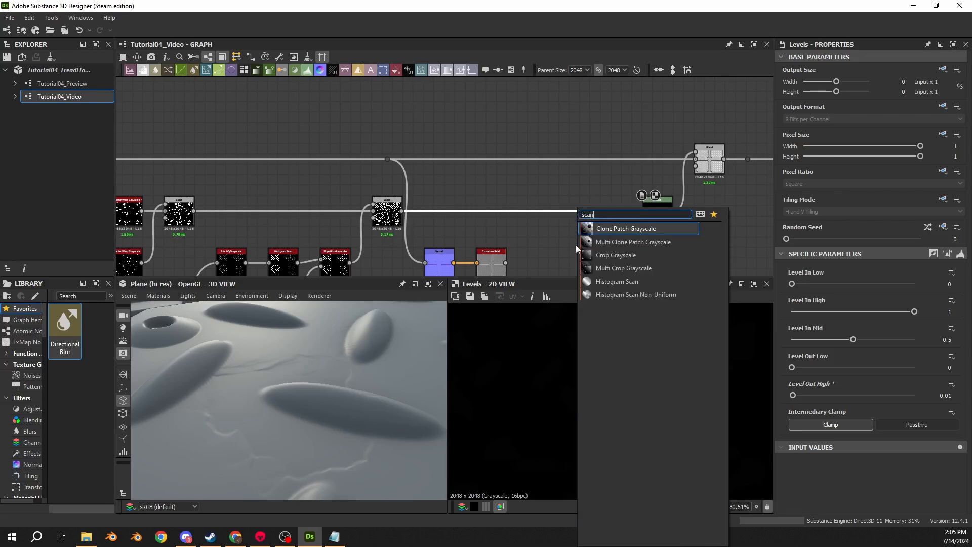
click(592, 280)
drag(522, 215, 605, 215)
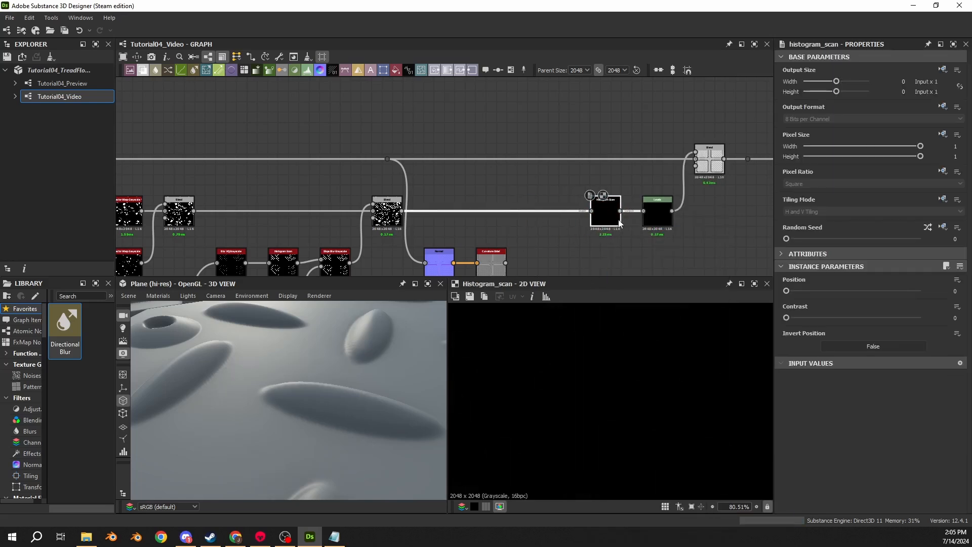
- Set the new Histogram Scan's Position and Contrast both to 1
drag(787, 290, 935, 296)
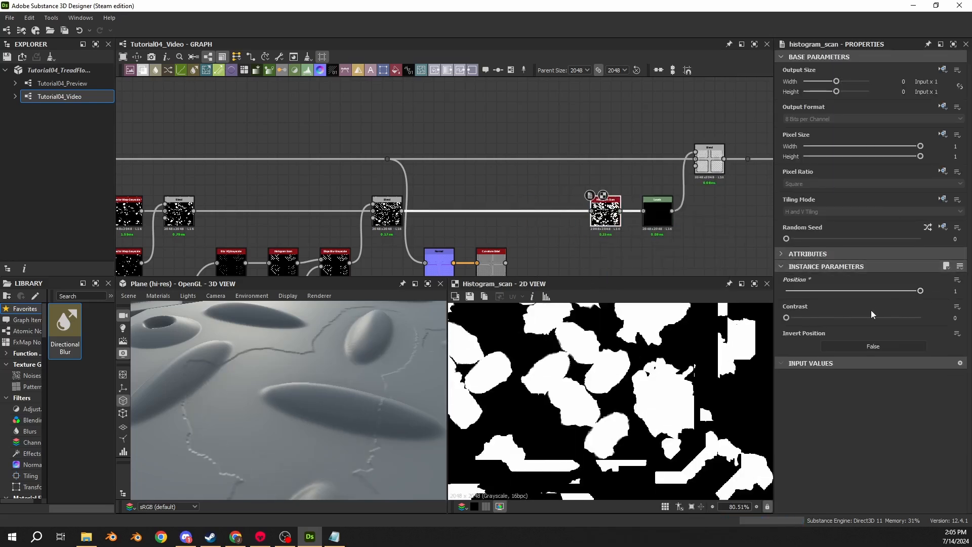
drag(832, 318, 921, 317)
drag(418, 366, 238, 369)
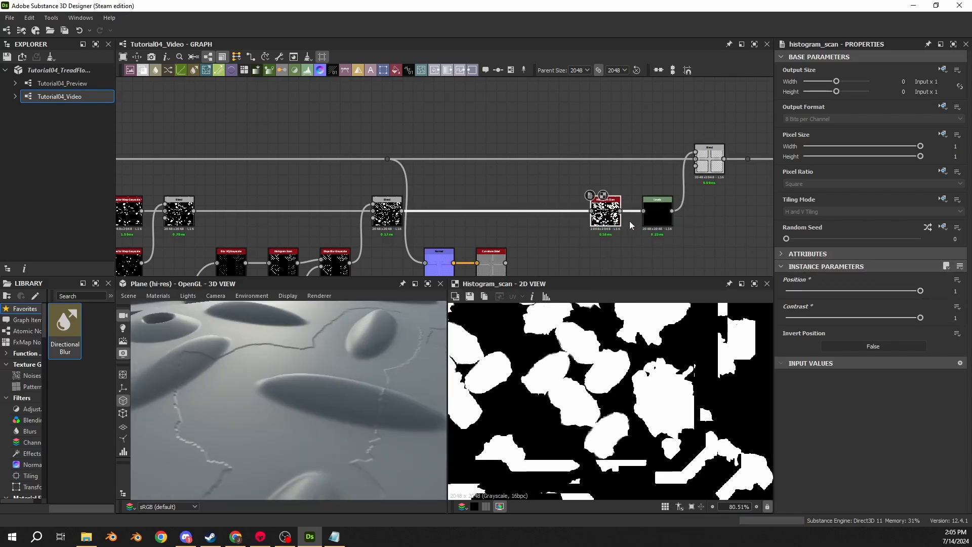
- Raise the Levels node's output white point slightly to deepen the damage on the plane
click(658, 213)
drag(797, 386, 803, 387)
scroll(285, 375, down, 2)
drag(284, 375, 265, 379)
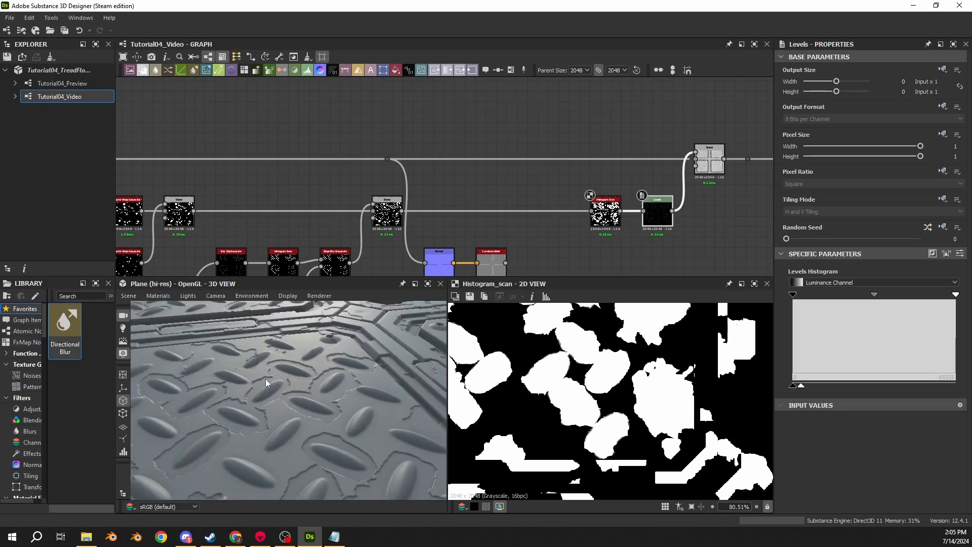
- Examine the damage around the tread bars in the 3D view and the Blur HQ Grayscale output of the tread-bar branch
middle_drag(288, 193, 519, 114)
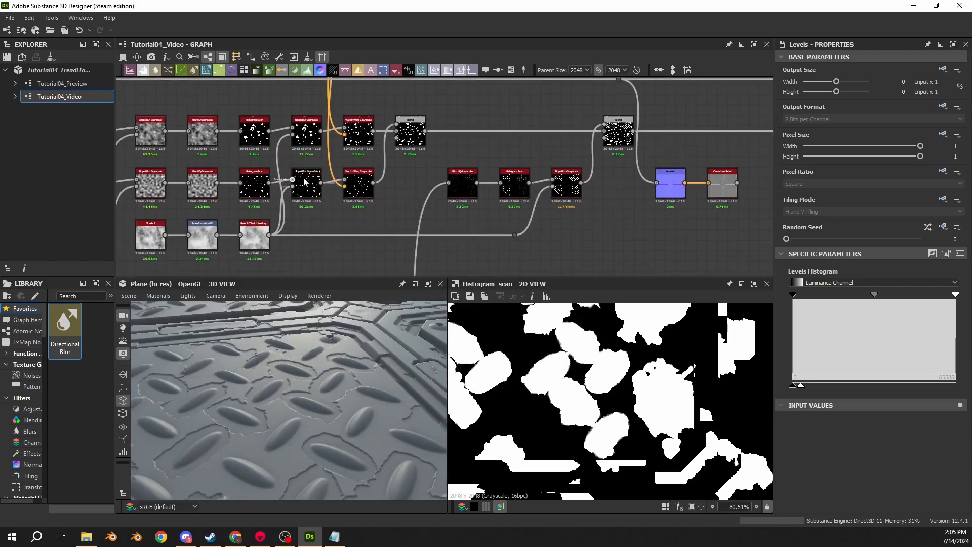
drag(281, 388, 277, 387)
scroll(278, 388, up, 5)
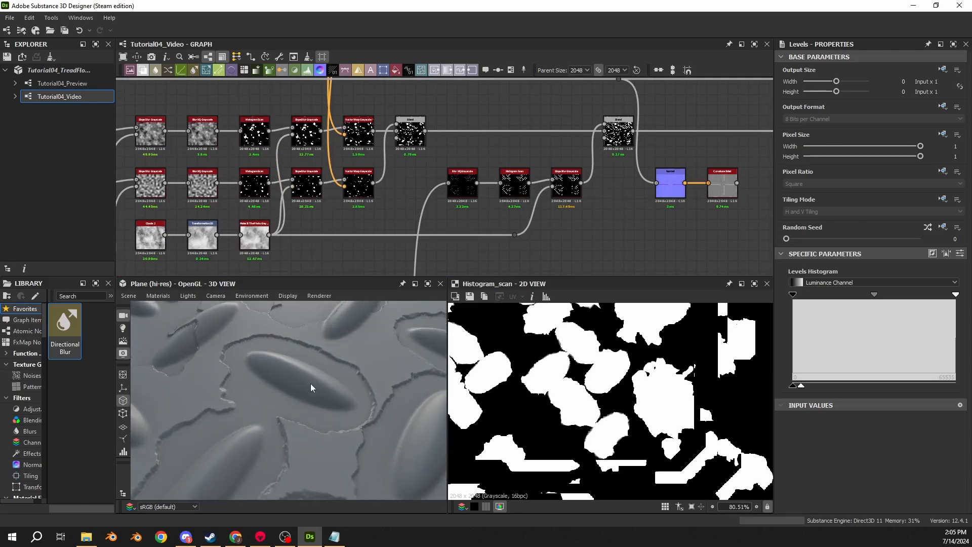
scroll(312, 387, down, 5)
scroll(334, 211, down, 4)
middle_drag(217, 268, 419, 174)
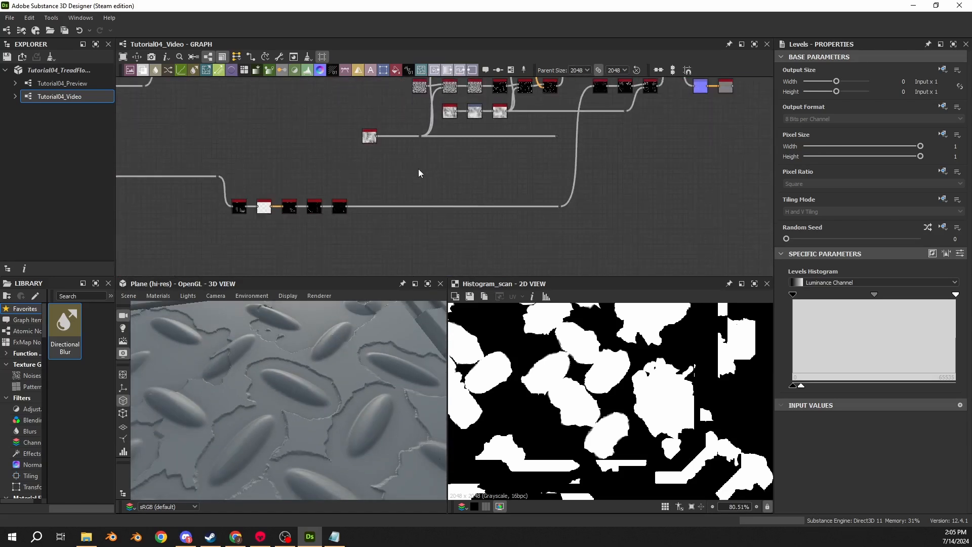
scroll(329, 213, up, 6)
double_click(360, 197)
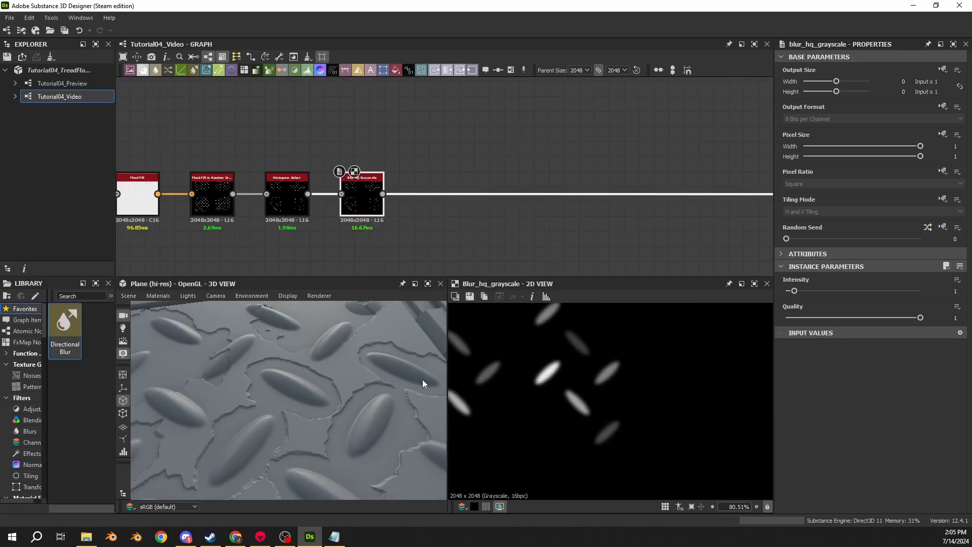
drag(345, 374, 267, 360)
scroll(263, 393, up, 4)
scroll(298, 405, down, 4)
scroll(350, 398, up, 4)
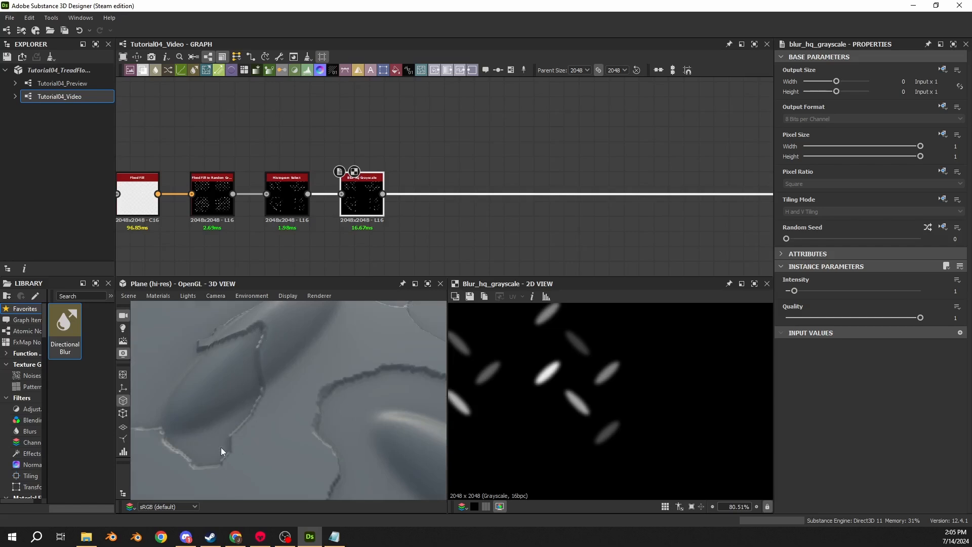
scroll(232, 380, down, 6)
drag(248, 403, 297, 360)
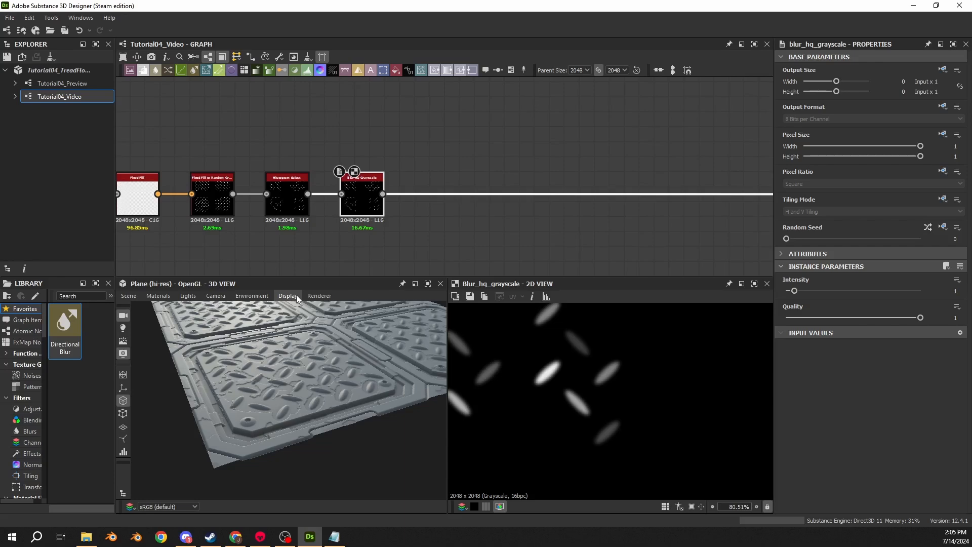
- Add a frame around the two Histogram Scan nodes that follow the Blur HQ Grayscale nodes in the damage branches
scroll(373, 170, down, 6)
middle_drag(490, 128, 401, 210)
scroll(433, 150, up, 1)
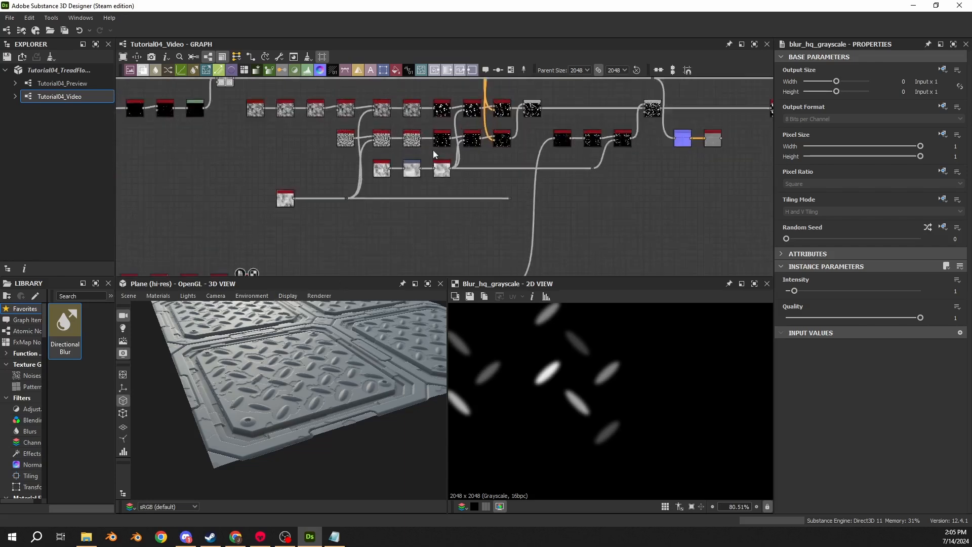
scroll(433, 150, up, 5)
drag(353, 91, 355, 234)
click(511, 70)
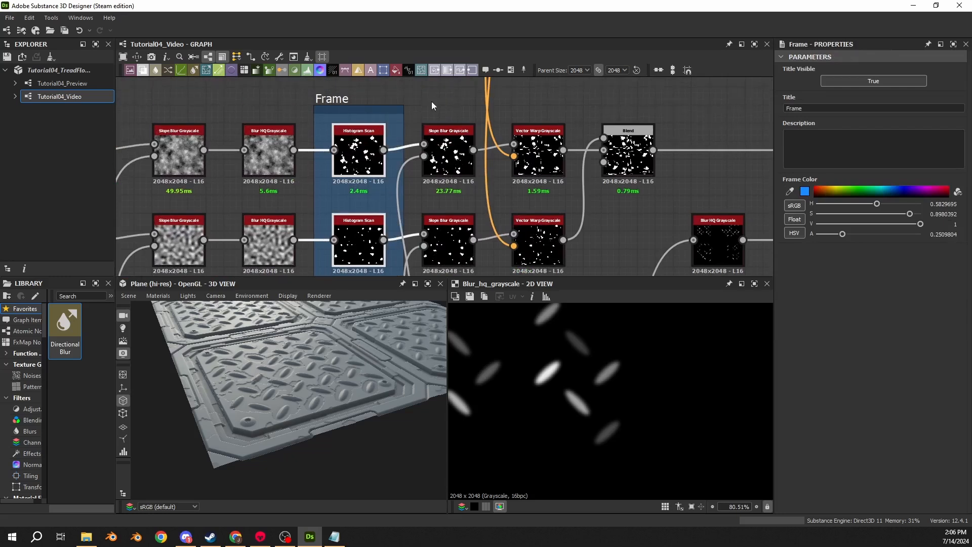
- Compare the full masks of the two framed Histogram Scan nodes in the 2D view
click(354, 160)
click(362, 248)
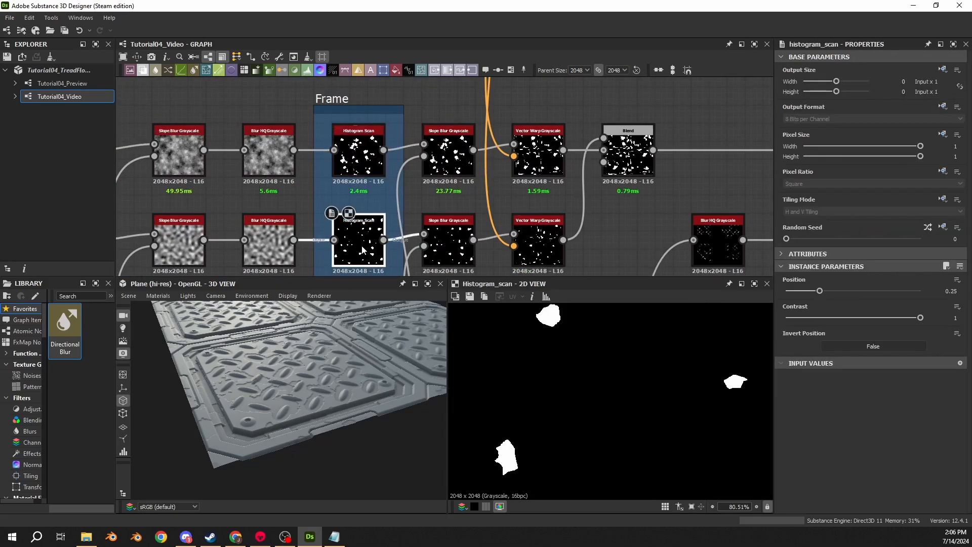
scroll(610, 379, down, 4)
scroll(625, 376, down, 3)
middle_drag(664, 343, 590, 347)
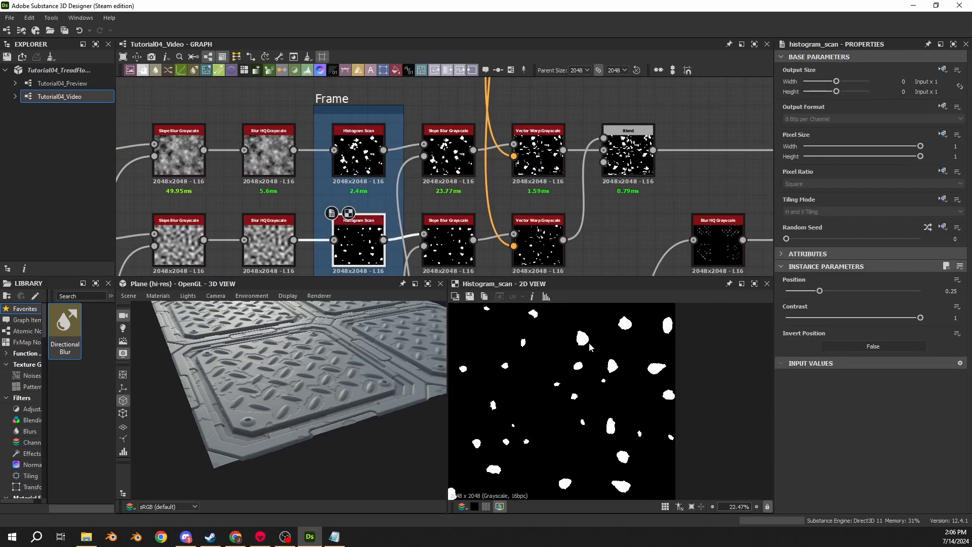
click(359, 152)
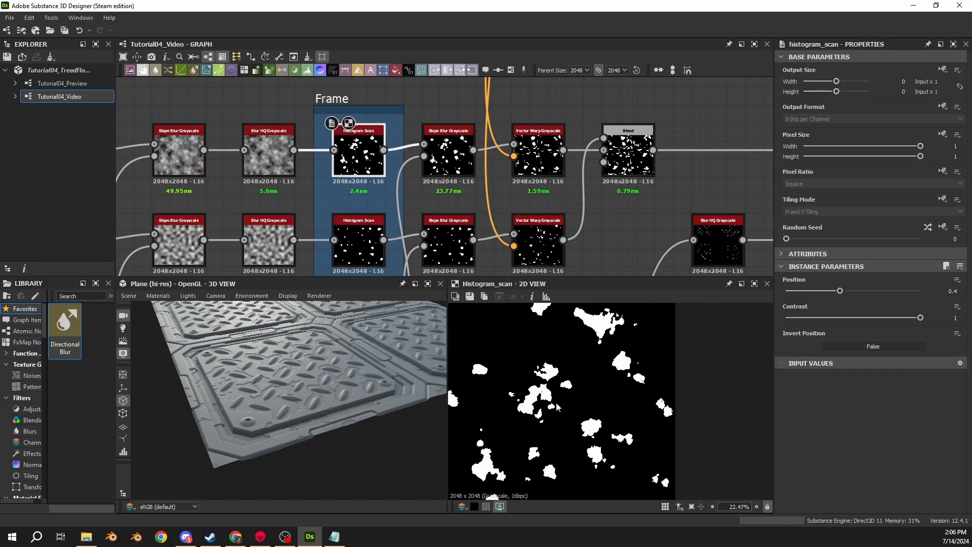
- Try a Position of 0.47 on the upper framed Histogram Scan, check the plane, and undo the Position changes
drag(332, 416, 336, 453)
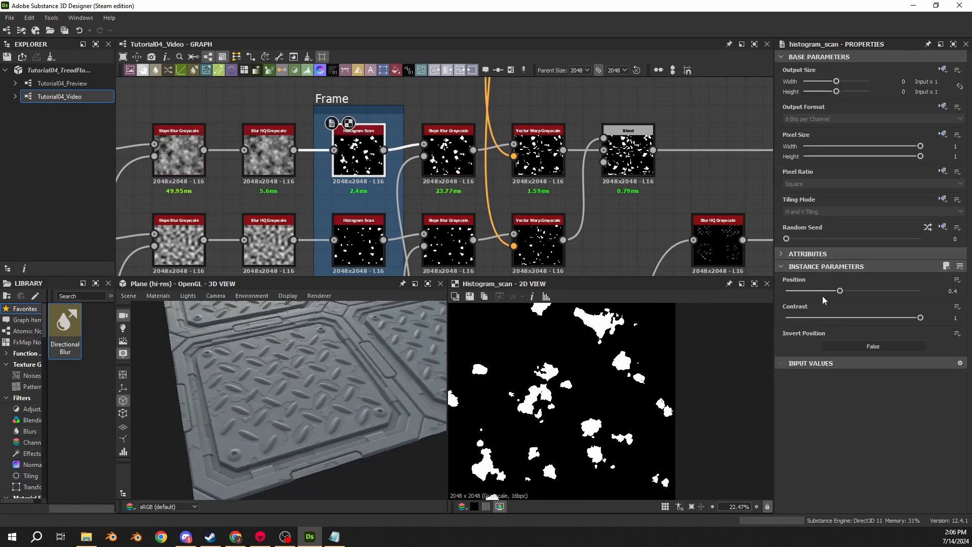
drag(840, 291, 849, 290)
drag(355, 385, 291, 359)
scroll(295, 340, up, 5)
drag(850, 291, 822, 293)
key(ctrl+z)
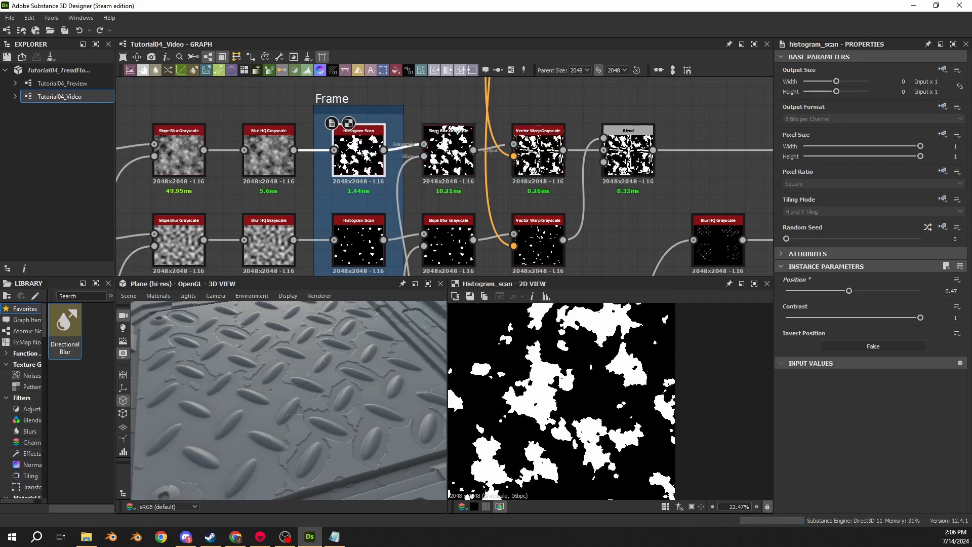
click(366, 235)
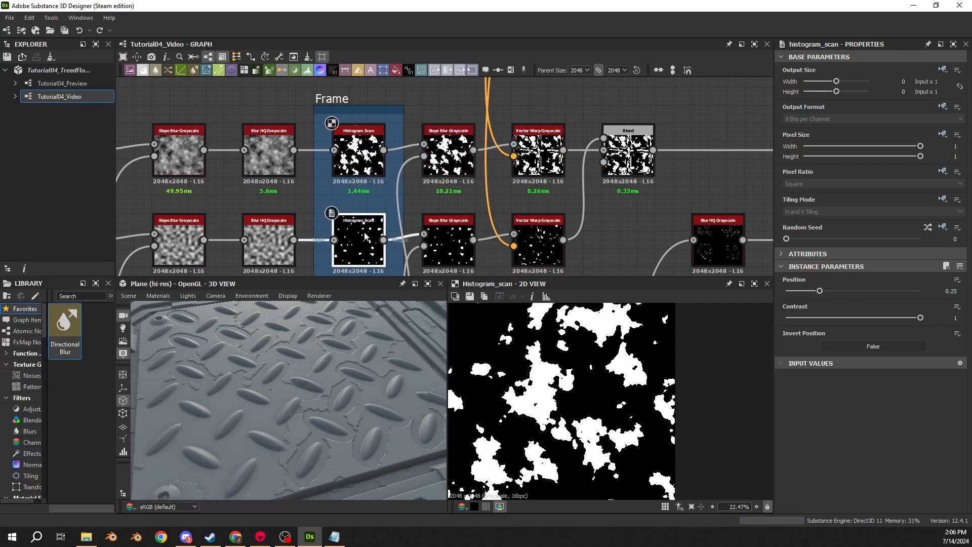
click(357, 161)
click(358, 235)
key(ctrl+z)
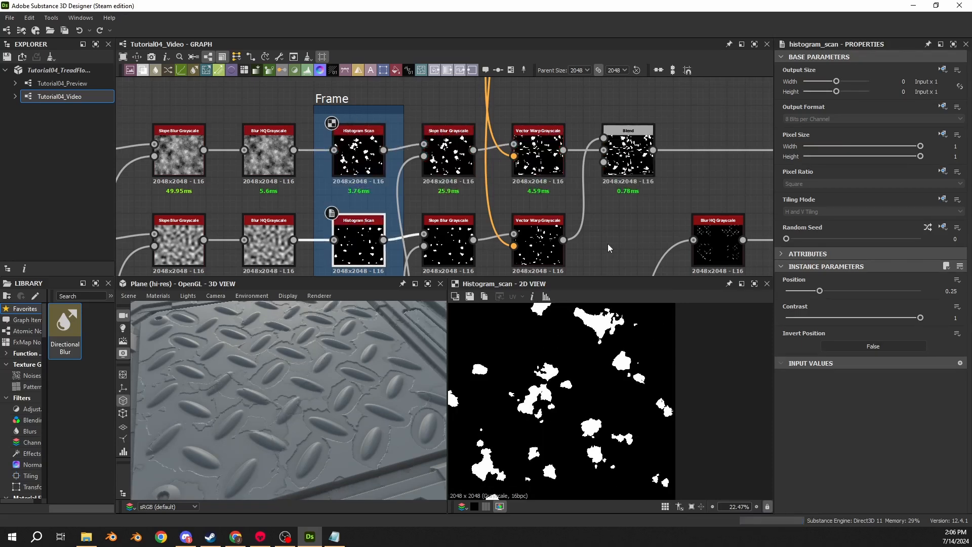
- Try a Position of 0.58 on the lower framed Histogram Scan, preview the combined Blend, and undo the change
click(360, 156)
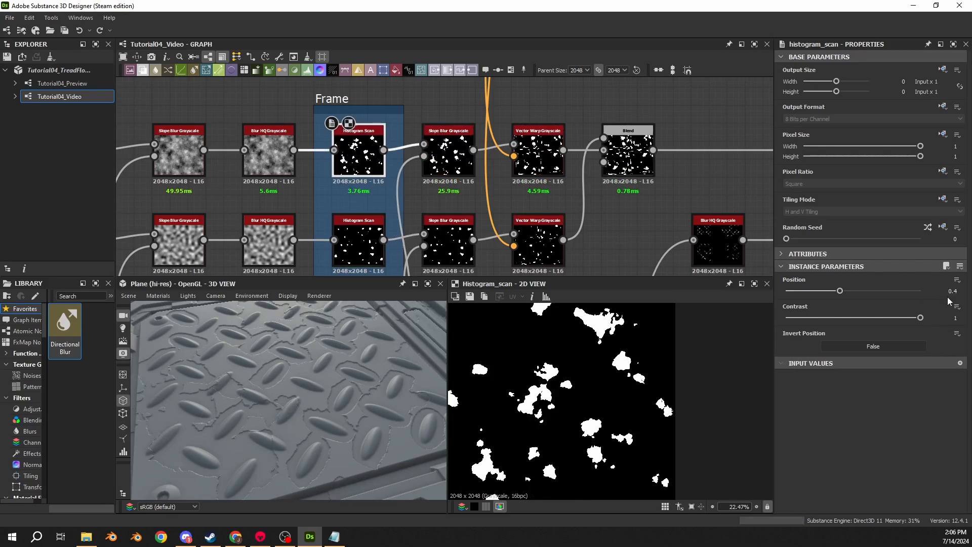
click(363, 252)
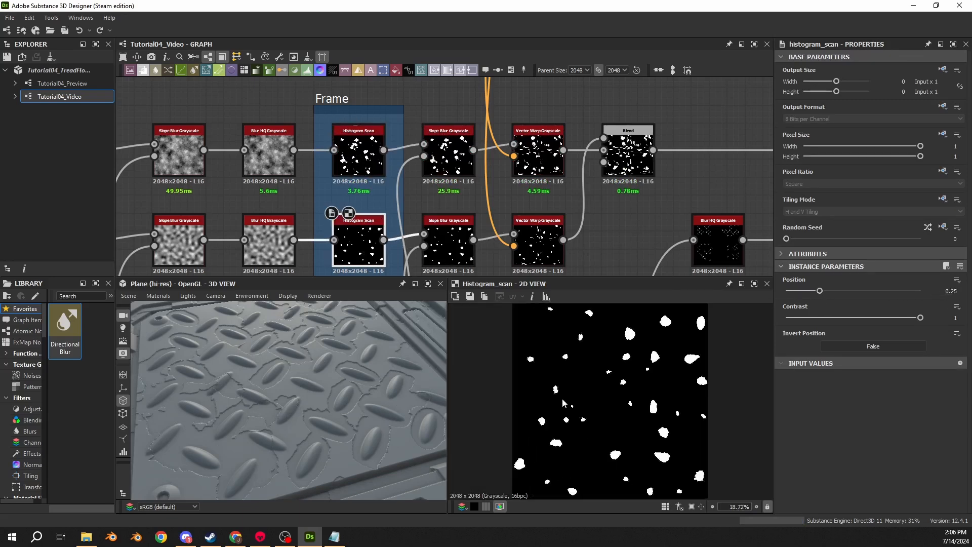
drag(820, 291, 864, 296)
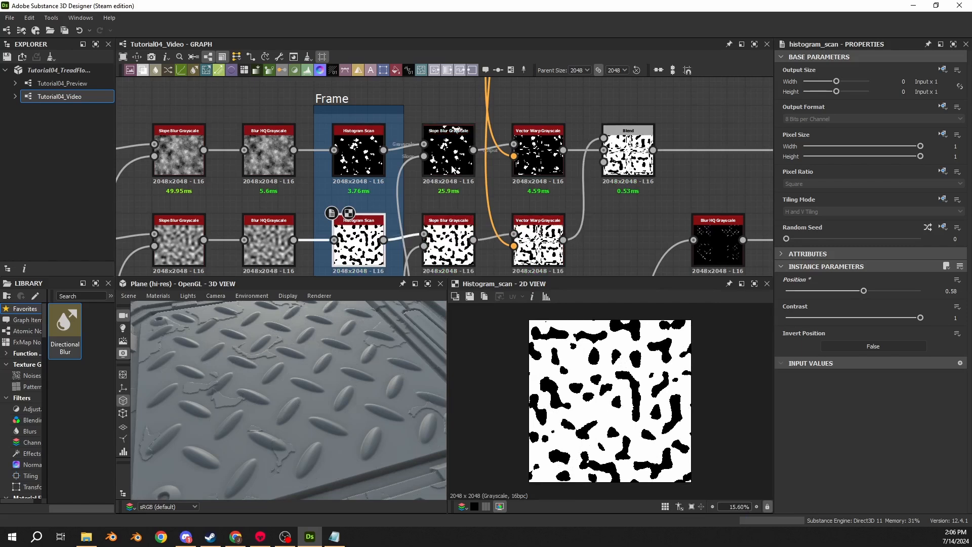
click(629, 152)
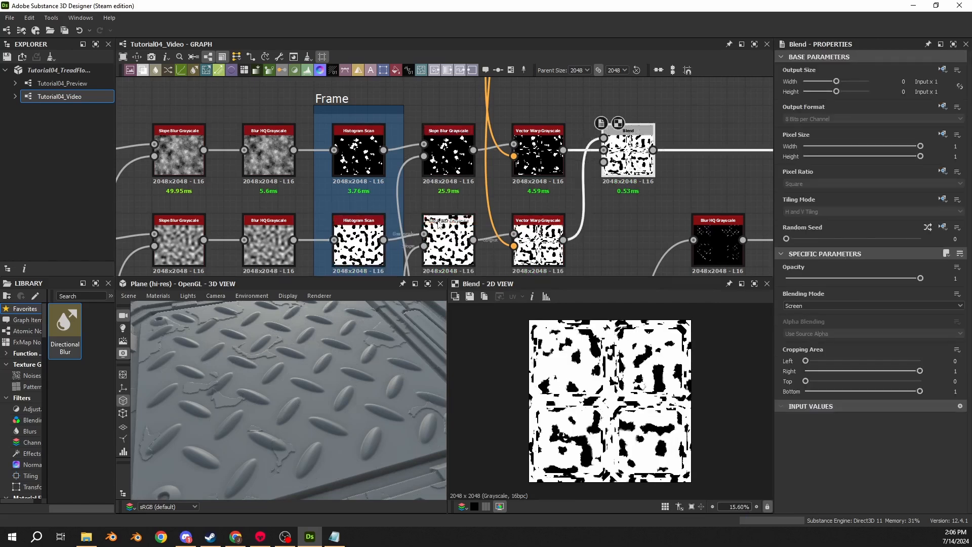
click(359, 152)
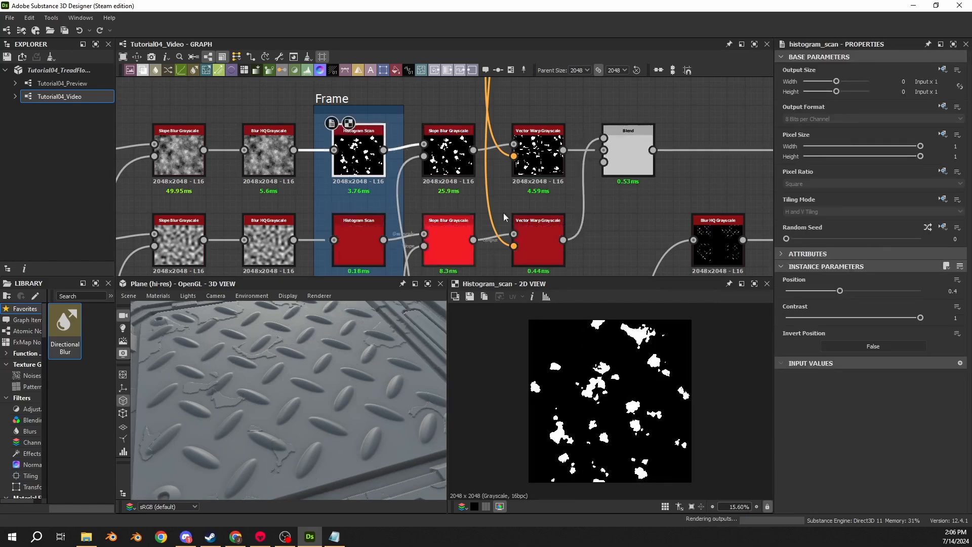
- Inspect the Blend that combines both damage masks and the framed Histogram Scan outputs in the 2D view
click(639, 153)
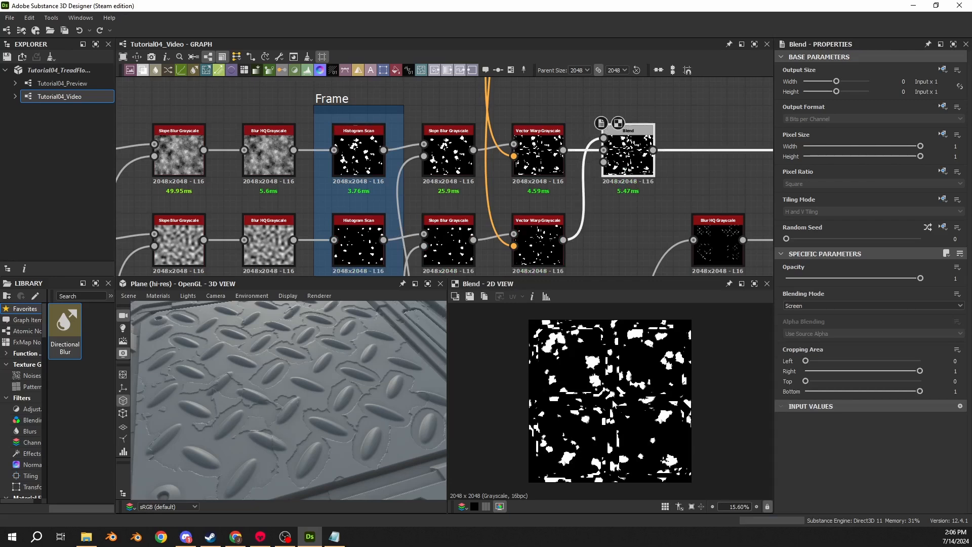
scroll(634, 408, up, 3)
click(372, 161)
double_click(371, 244)
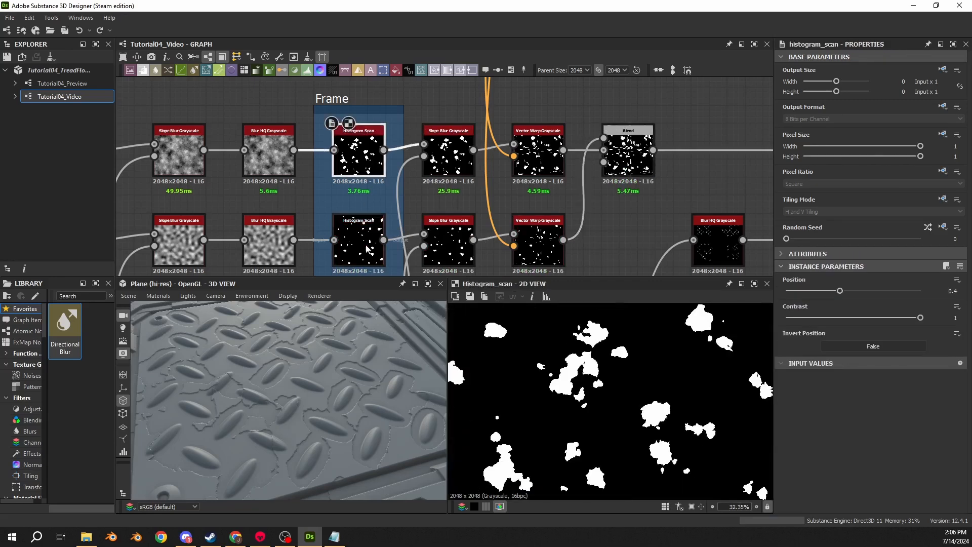
- Try a Position of 0.29 on the lower framed Histogram Scan and preview the combined Blend in the 2D view
double_click(632, 161)
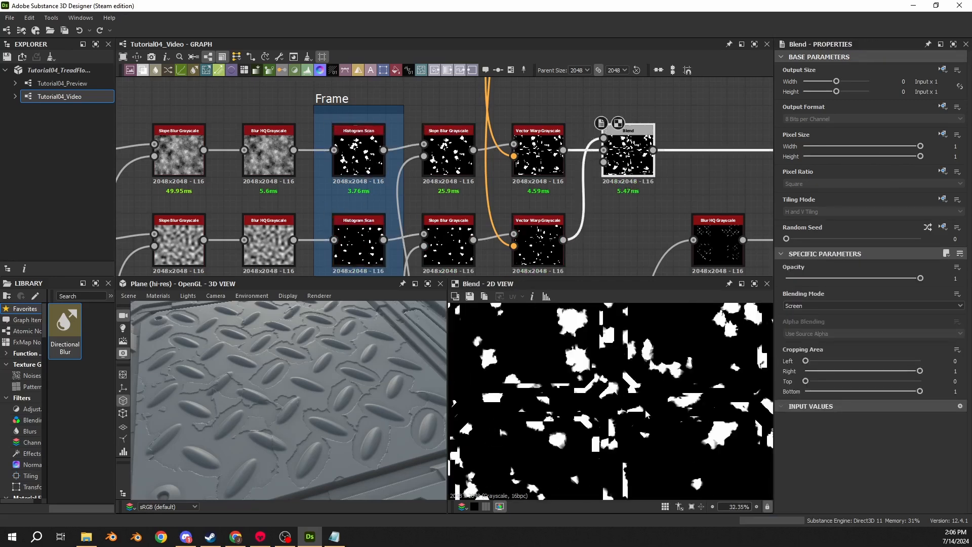
click(358, 244)
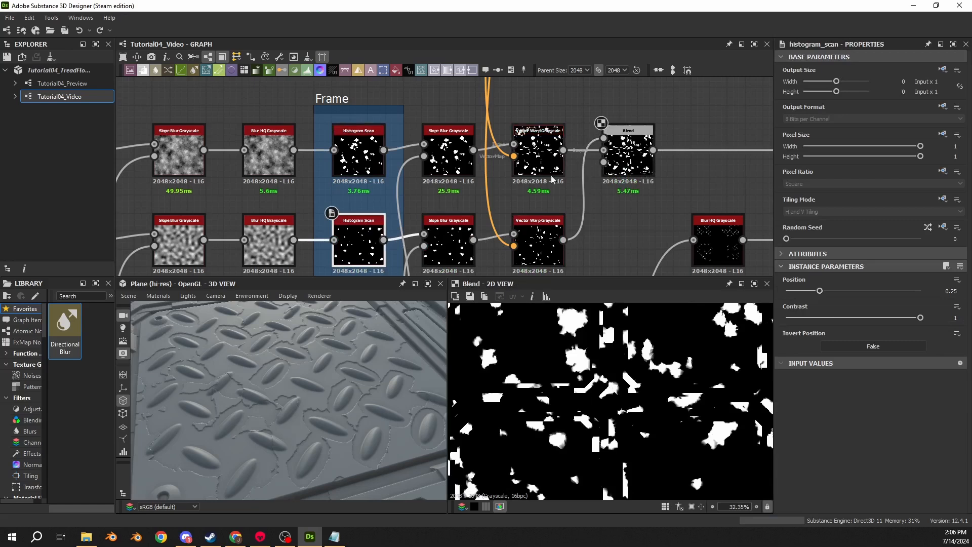
drag(820, 290, 827, 291)
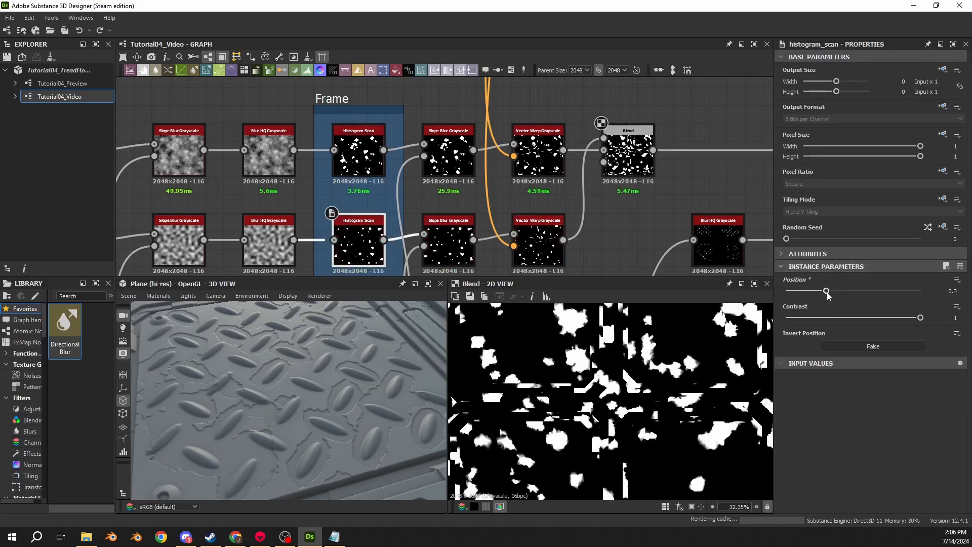
scroll(573, 460, up, 8)
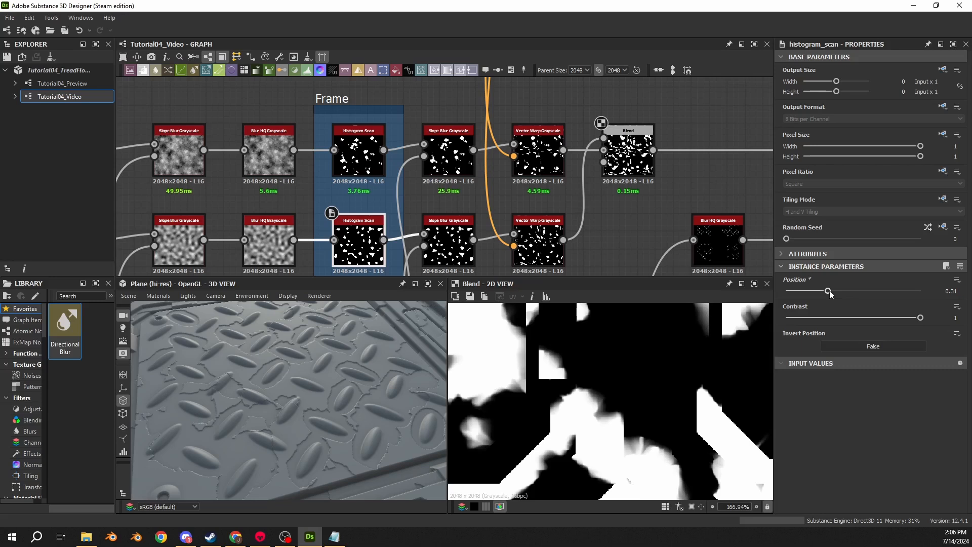
drag(829, 291, 825, 291)
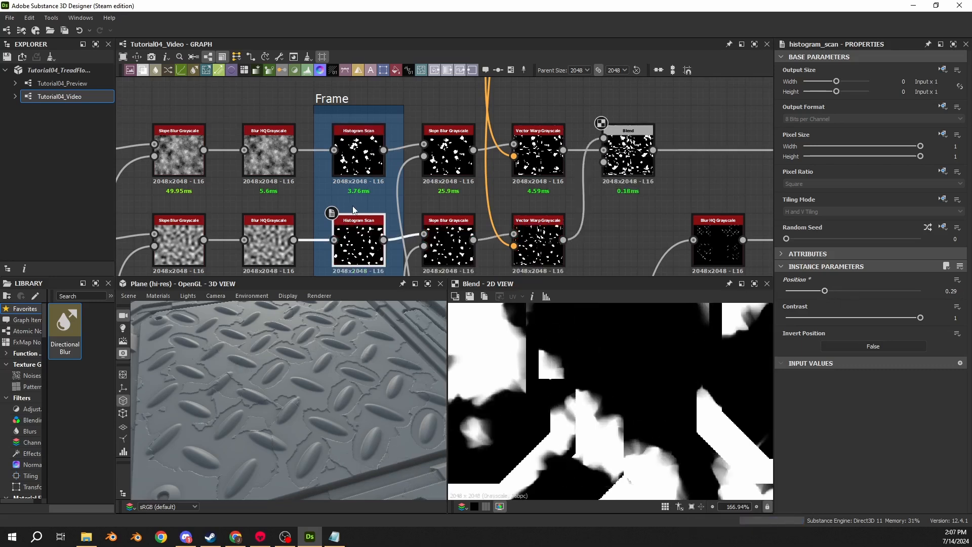
click(354, 162)
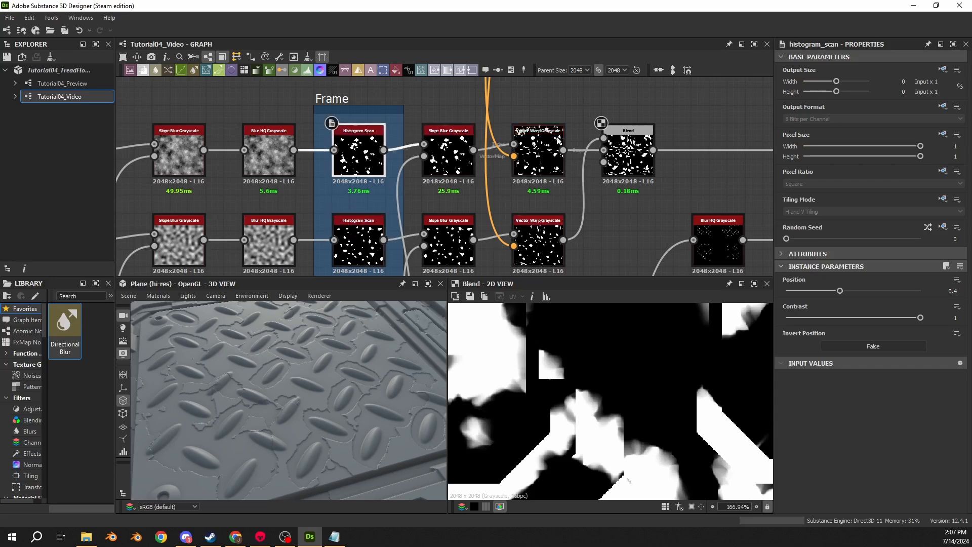
drag(694, 106, 404, 226)
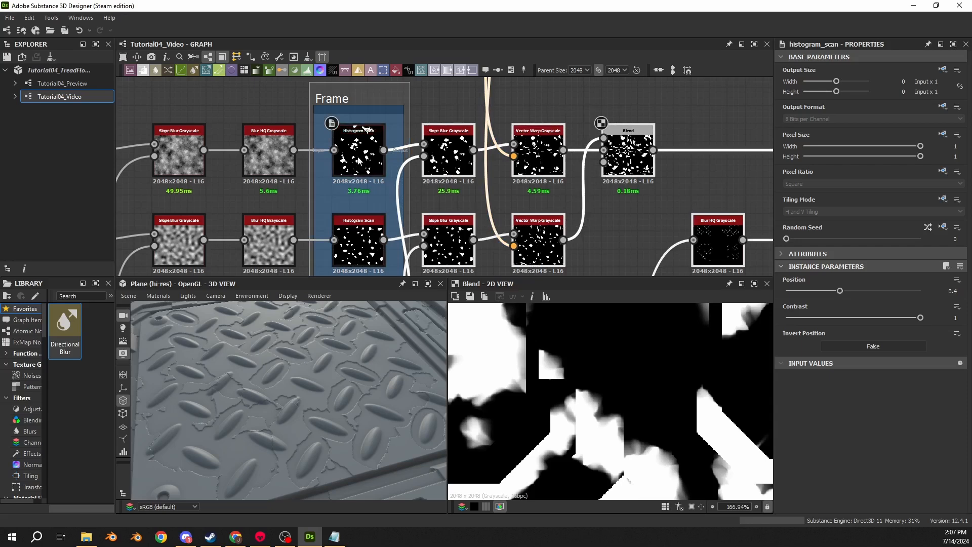
click(622, 196)
scroll(383, 333, down, 3)
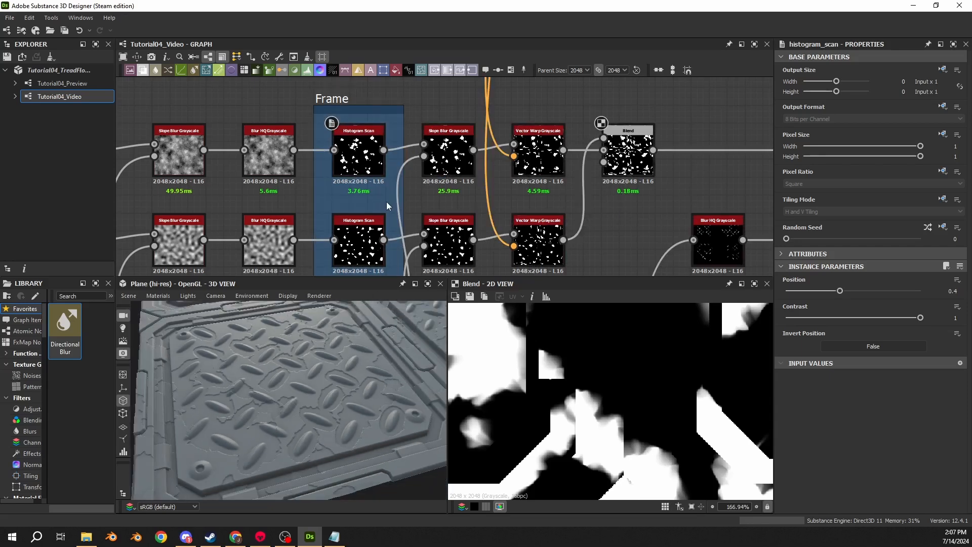
- Undo the recent Histogram Scan adjustments and the frame around the two damage Histogram Scan nodes
key(ctrl+z)
scroll(542, 190, down, 5)
mouse_move(616, 165)
middle_down()
mouse_move(428, 168)
mouse_move(521, 171)
middle_up()
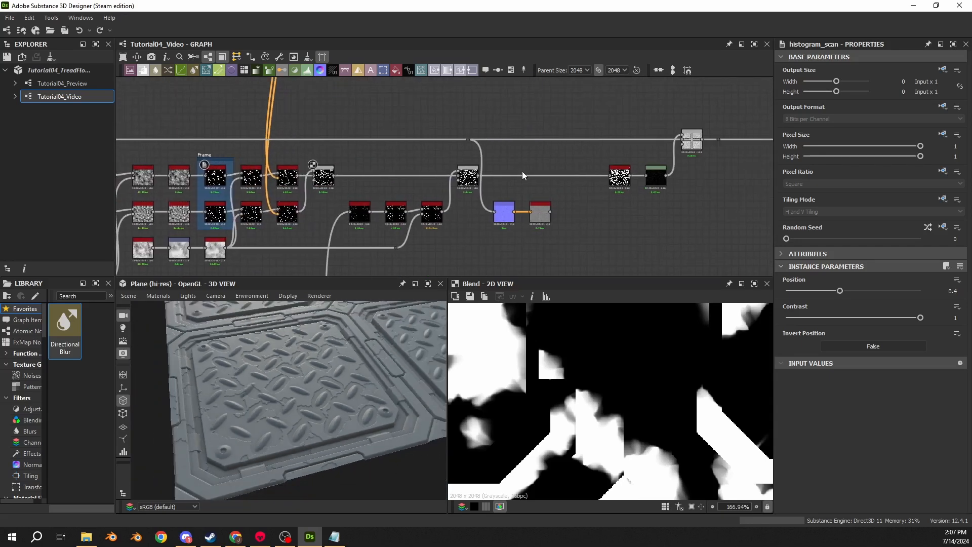
key(ctrl+z)
key(ctrl+z)
key(ctrl+z)
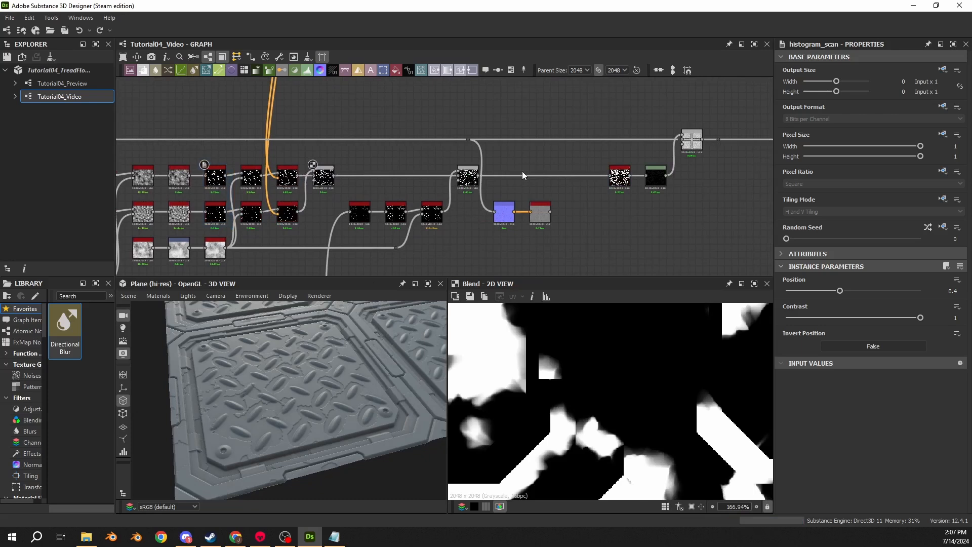
key(ctrl+z)
key(ctrl+z)
key(ctrl+z)
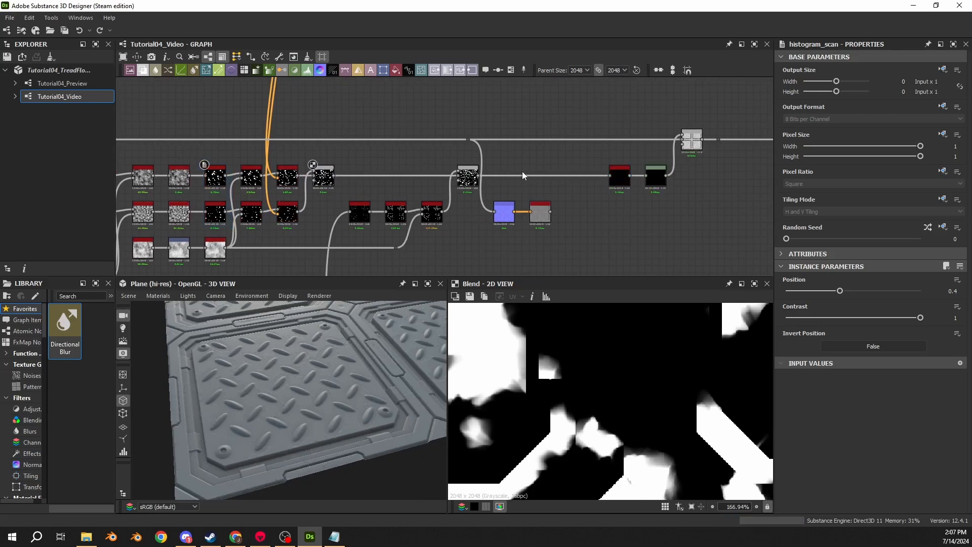
key(ctrl+z)
key(ctrl+y)
- Delete the Histogram Scan between the combined mask Blend and the Levels node
middle_drag(636, 197, 533, 216)
scroll(533, 216, up, 4)
double_click(645, 107)
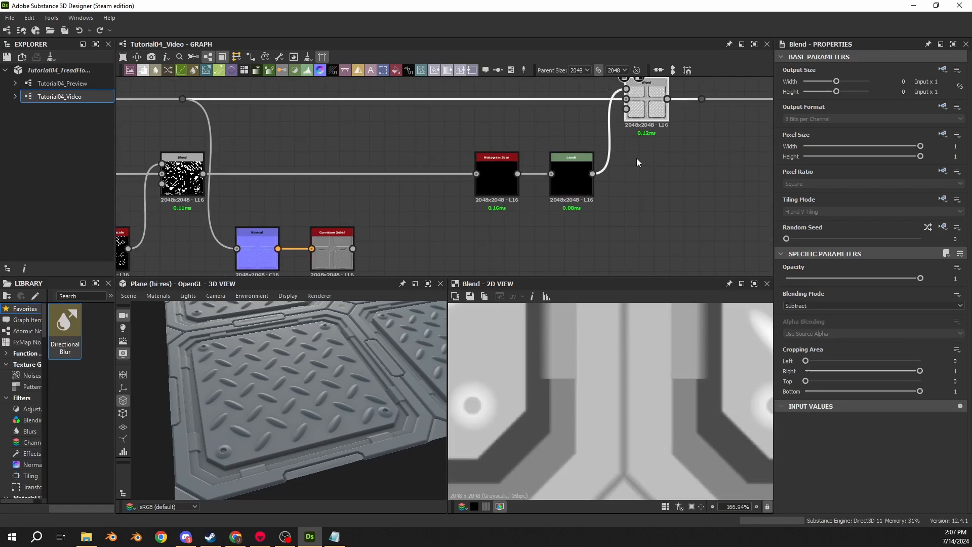
double_click(511, 178)
key(Delete)
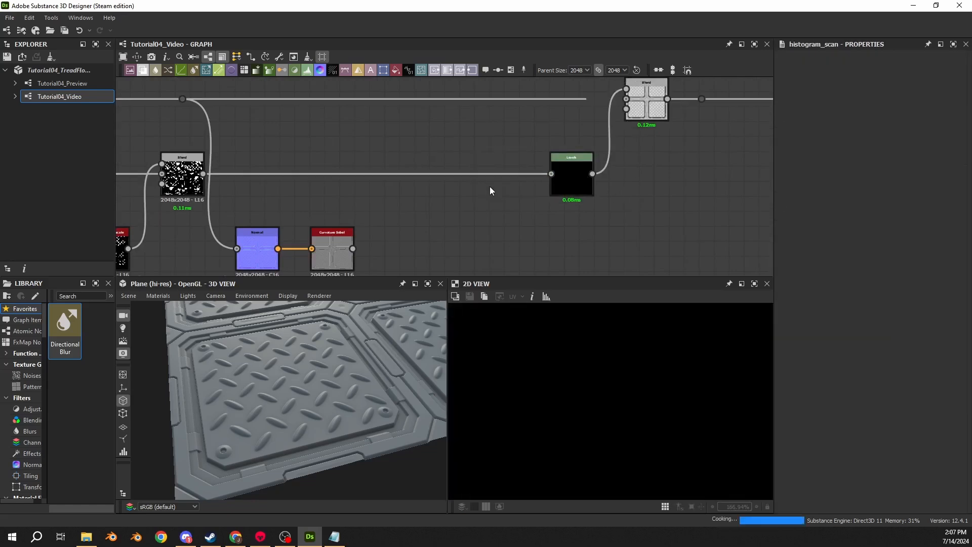
- Edit the Level Out High of the Levels node feeding the Subtract Blend and check the damage on the plane
double_click(586, 181)
click(960, 253)
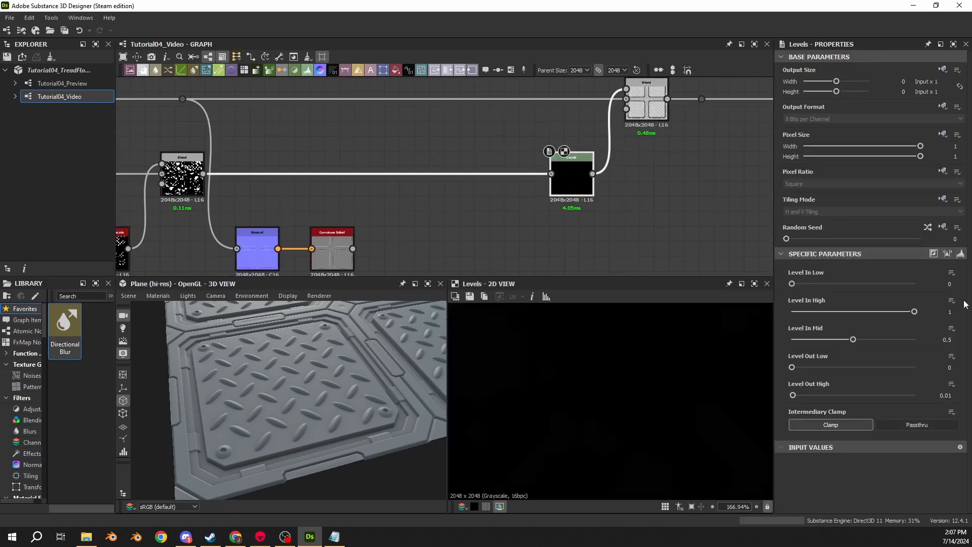
click(955, 395)
double_click(647, 101)
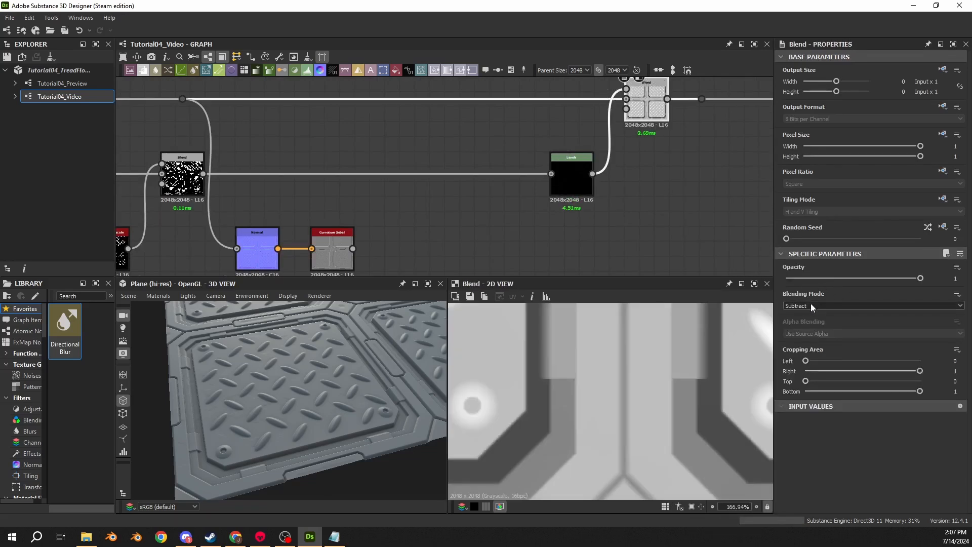
scroll(317, 361, up, 10)
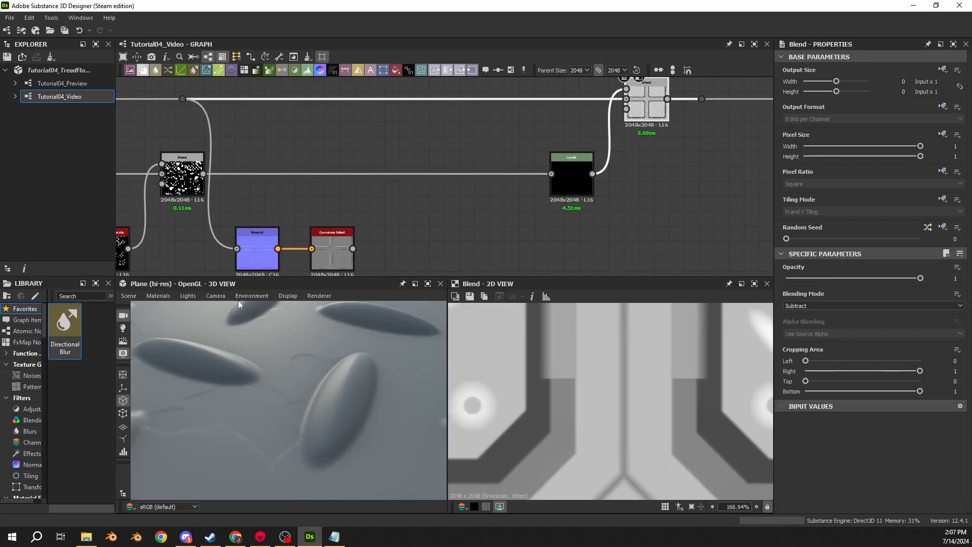
- Check the Normal and Curvature Sobel settings and add a Histogram Scan to the Curvature Sobel output
middle_drag(305, 251, 341, 176)
scroll(341, 175, up, 4)
double_click(378, 201)
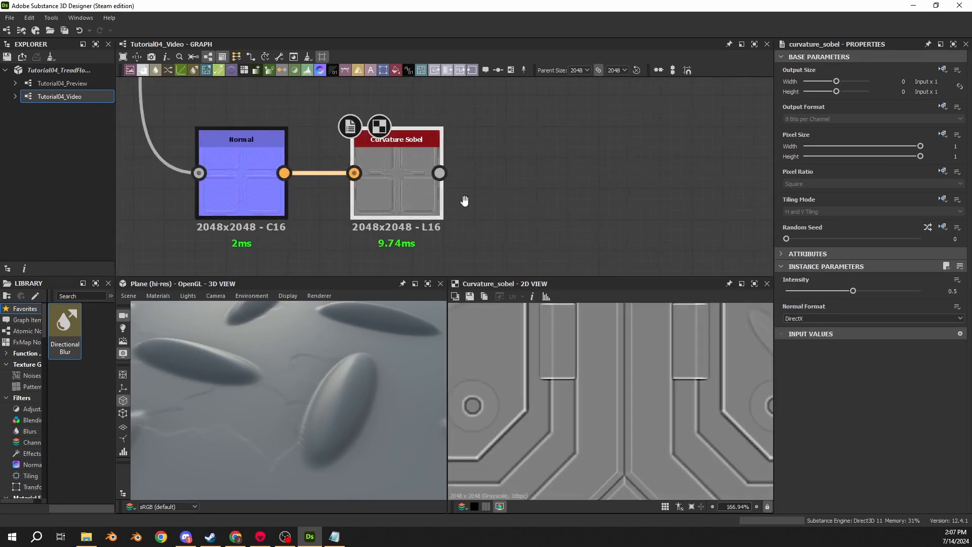
middle_drag(465, 205, 432, 204)
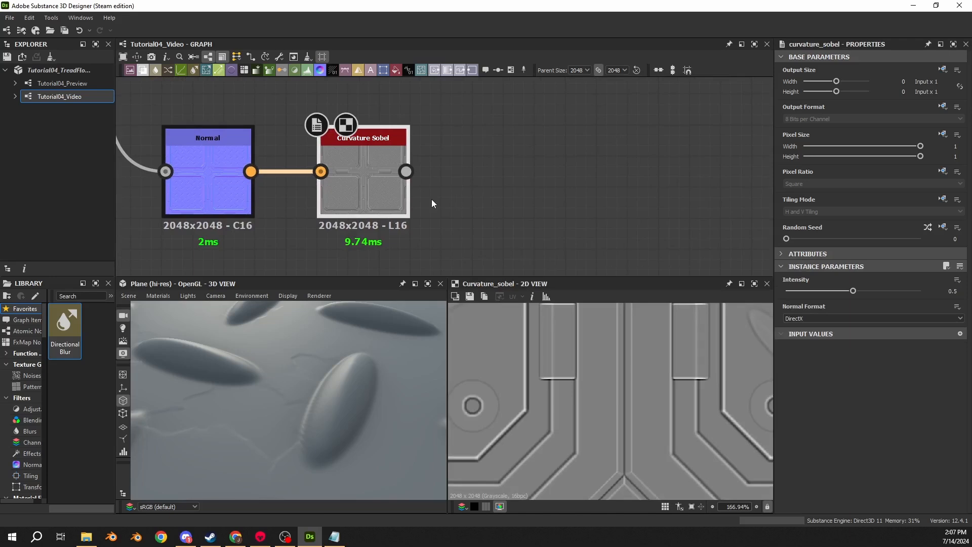
click(184, 182)
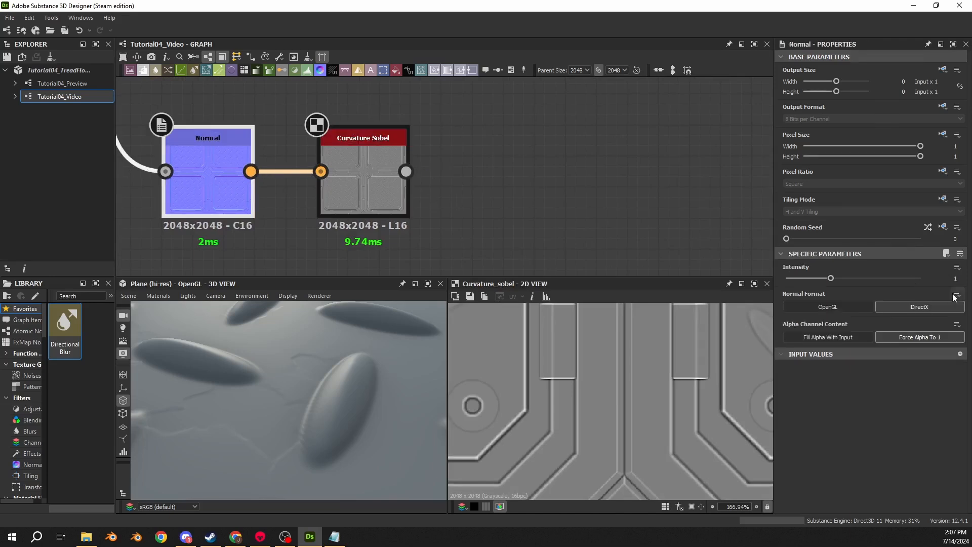
click(360, 210)
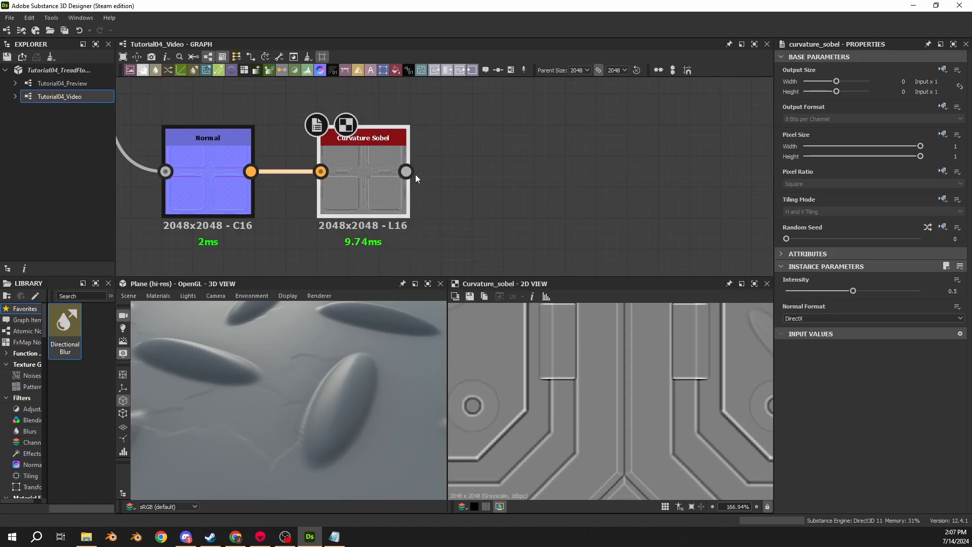
drag(407, 172, 472, 165)
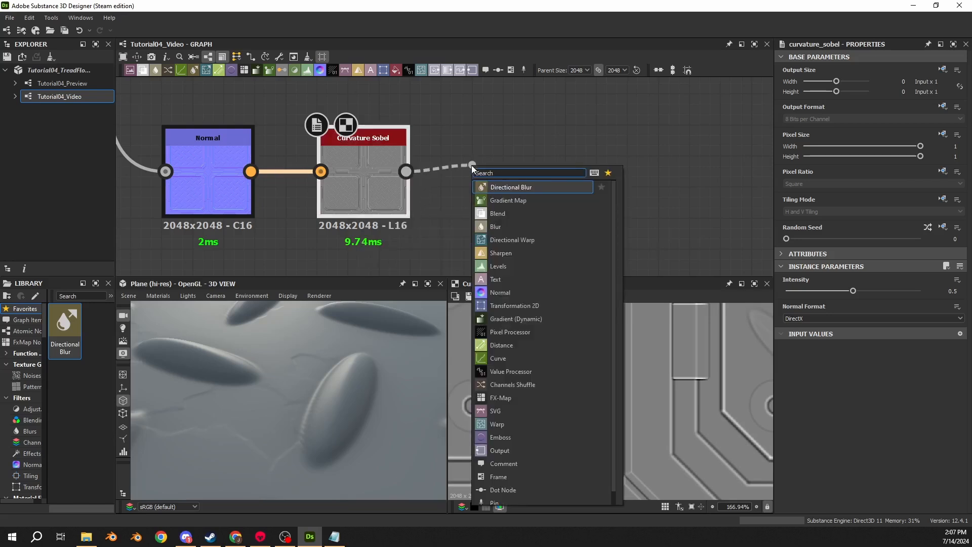
text(scan)
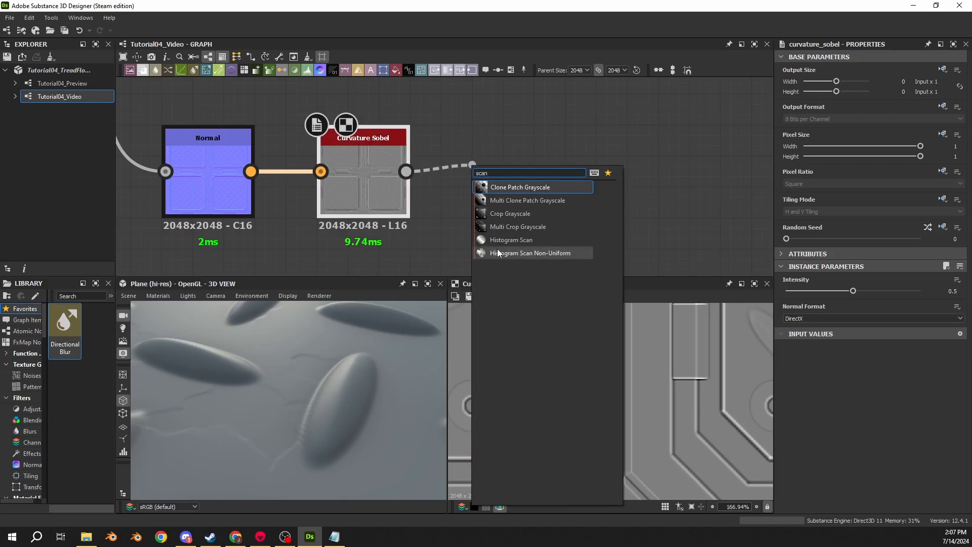
click(512, 241)
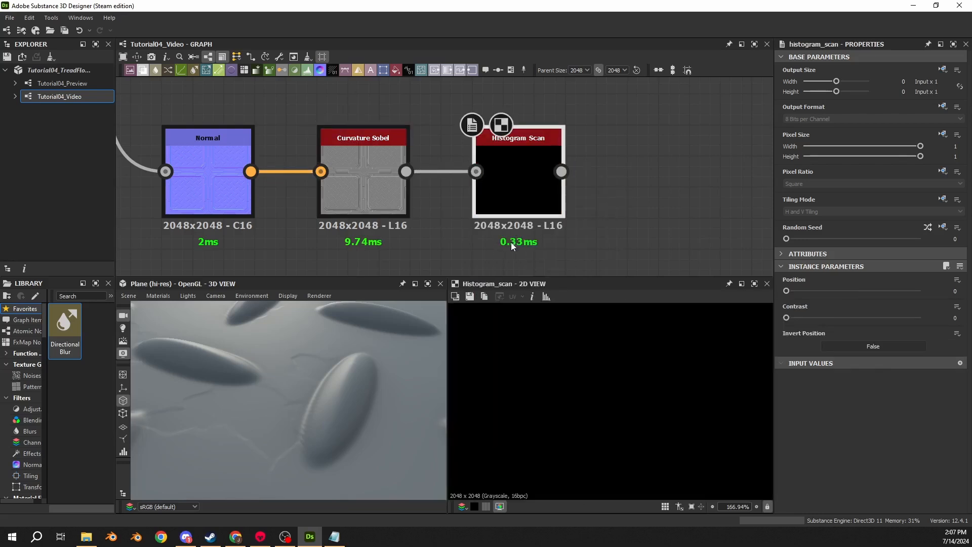
- Set the curvature Histogram Scan's Position to 0.35 and its Contrast to 1
click(956, 290)
text(0.35)
key(Return)
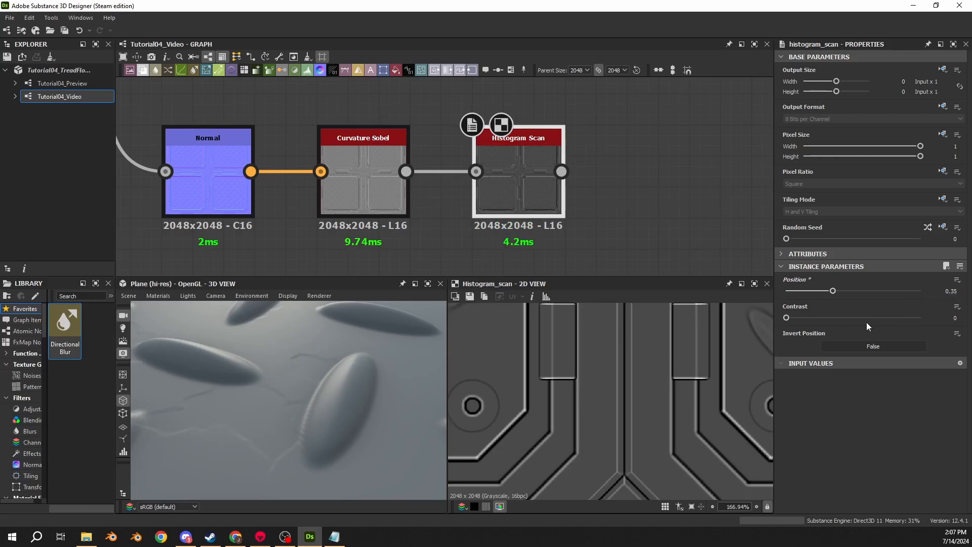
drag(787, 317, 964, 323)
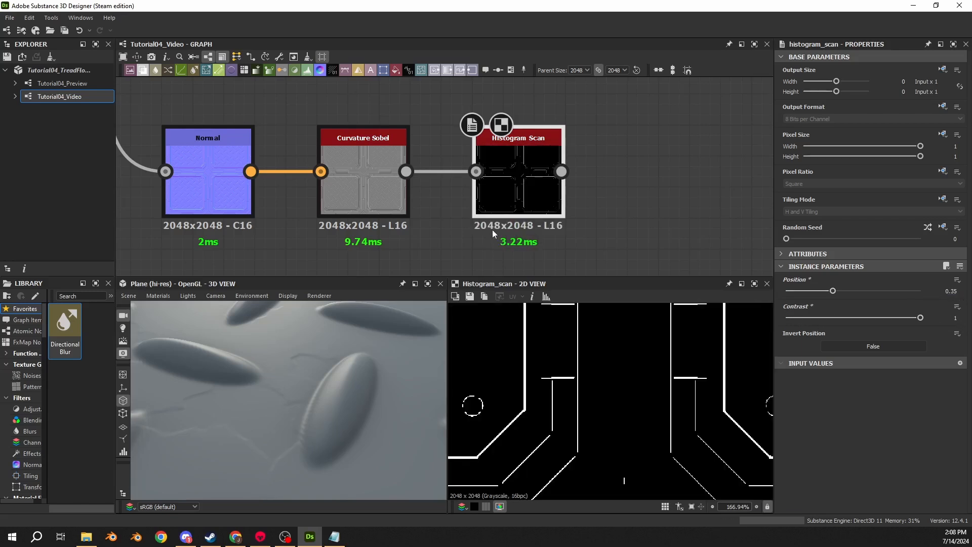
- Examine the panel edges, grooves and bevels on the 3D plane up close from several angles
scroll(492, 229, down, 5)
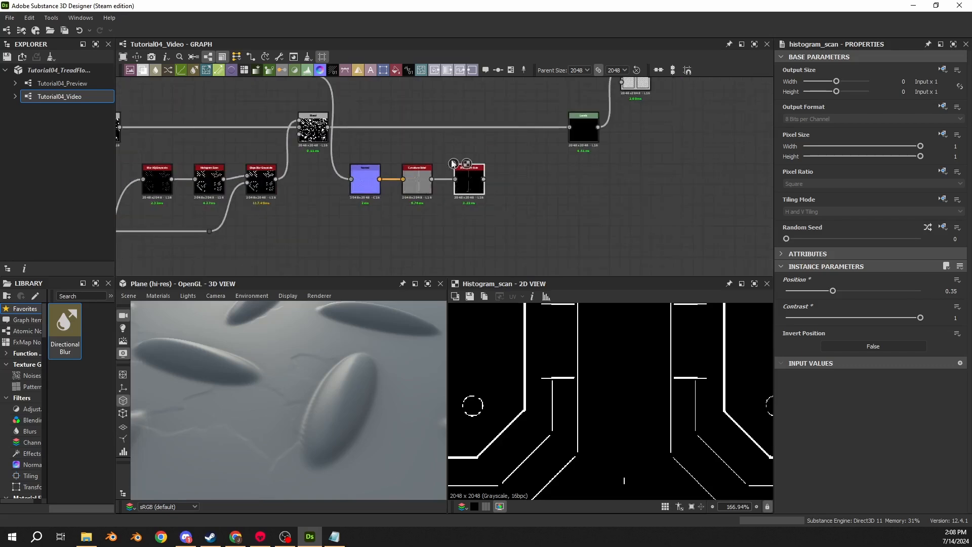
scroll(330, 359, down, 3)
scroll(330, 360, down, 3)
drag(326, 357, 255, 339)
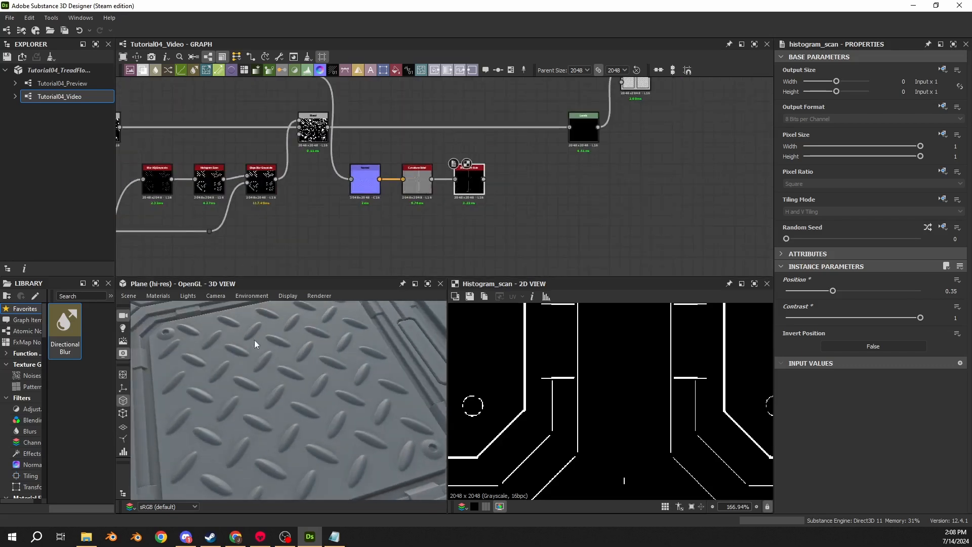
scroll(352, 347, up, 3)
drag(363, 340, 313, 321)
middle_drag(313, 321, 325, 379)
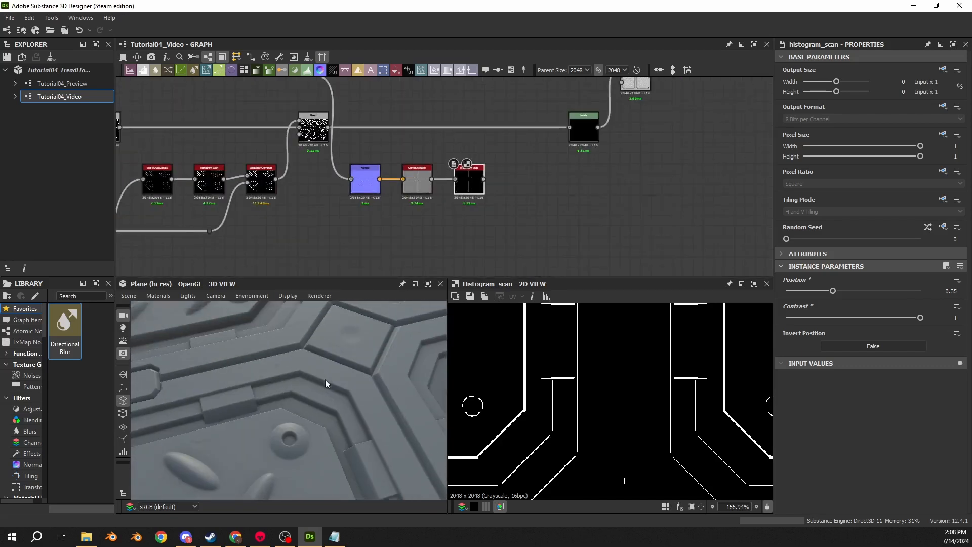
scroll(324, 384, up, 4)
scroll(324, 384, up, 2)
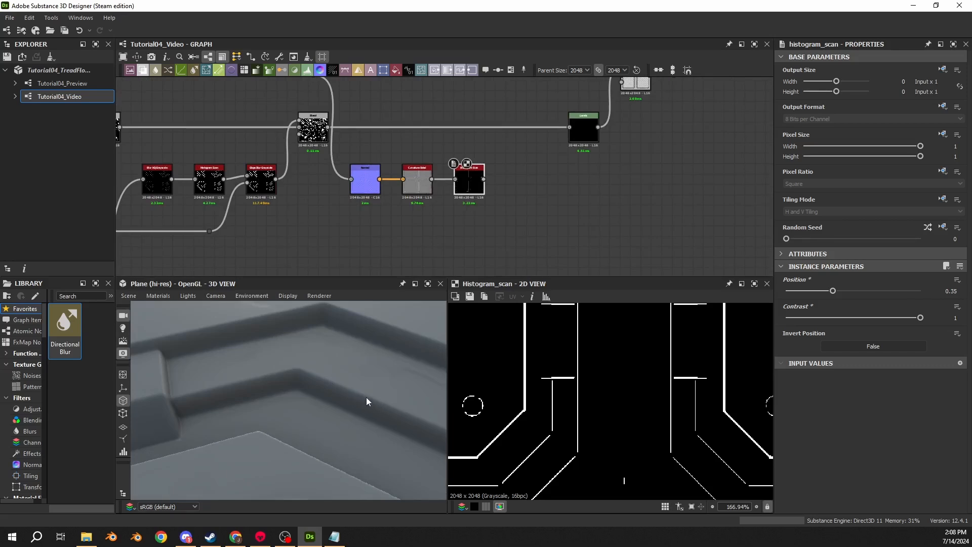
drag(375, 397, 216, 394)
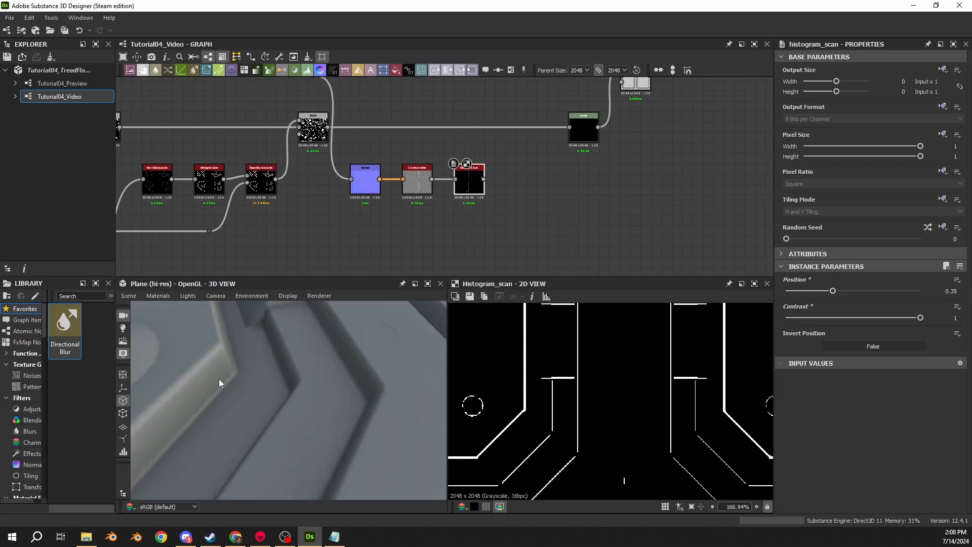
drag(219, 373, 204, 344)
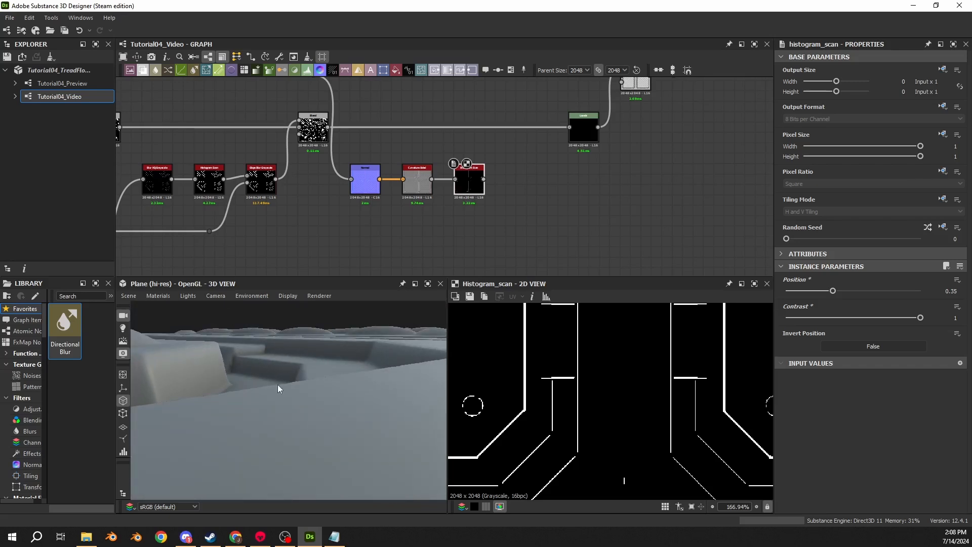
mouse_move(278, 384)
mouse_down()
mouse_move(304, 394)
mouse_move(299, 342)
mouse_move(276, 383)
mouse_up()
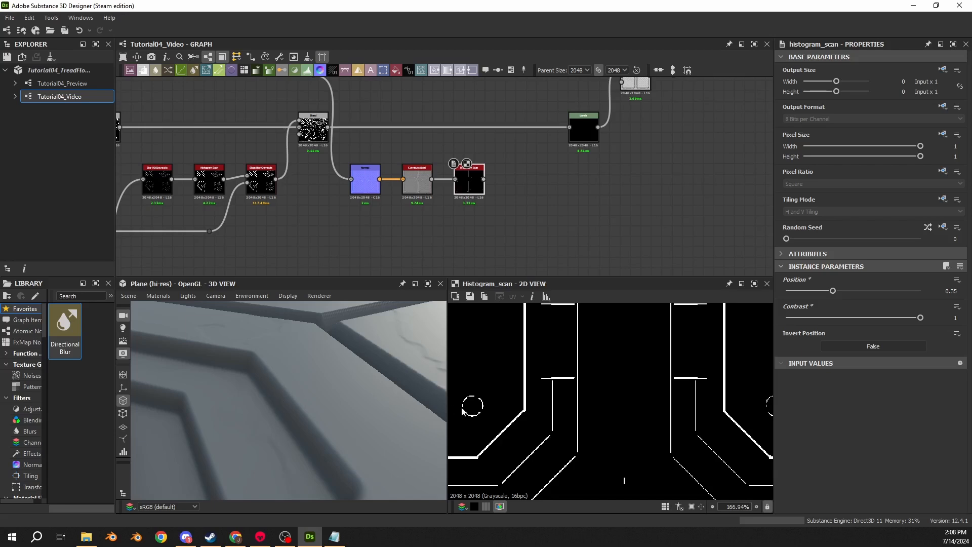
drag(225, 412, 220, 469)
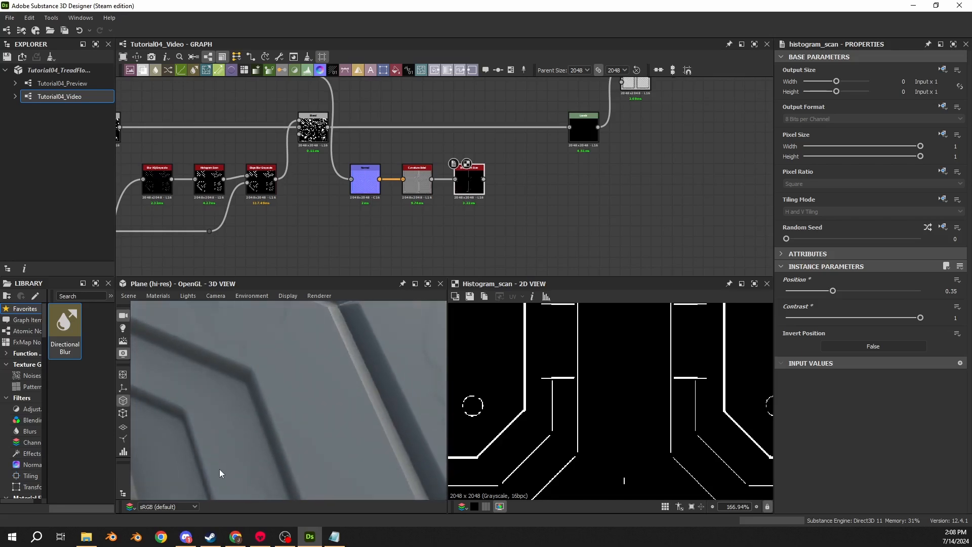
drag(314, 380, 264, 377)
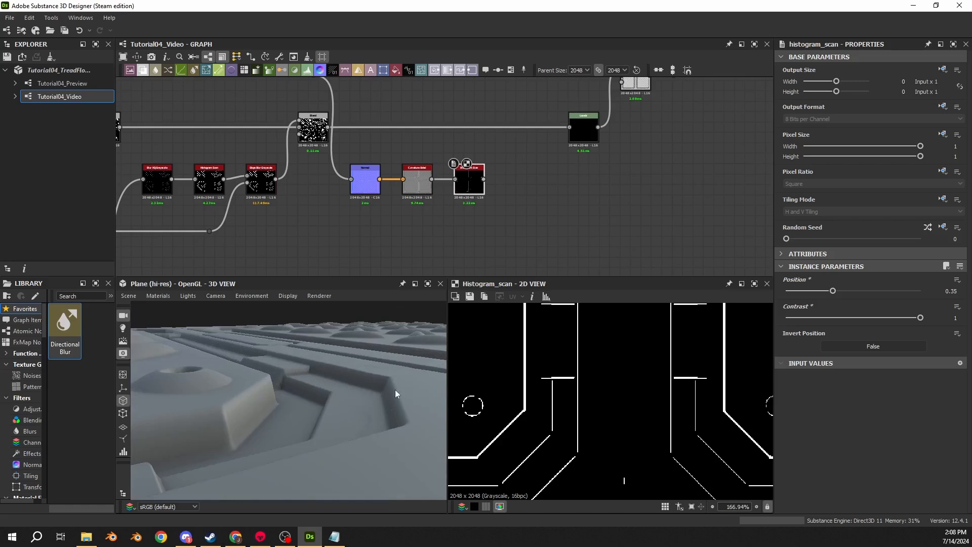
drag(385, 400, 340, 368)
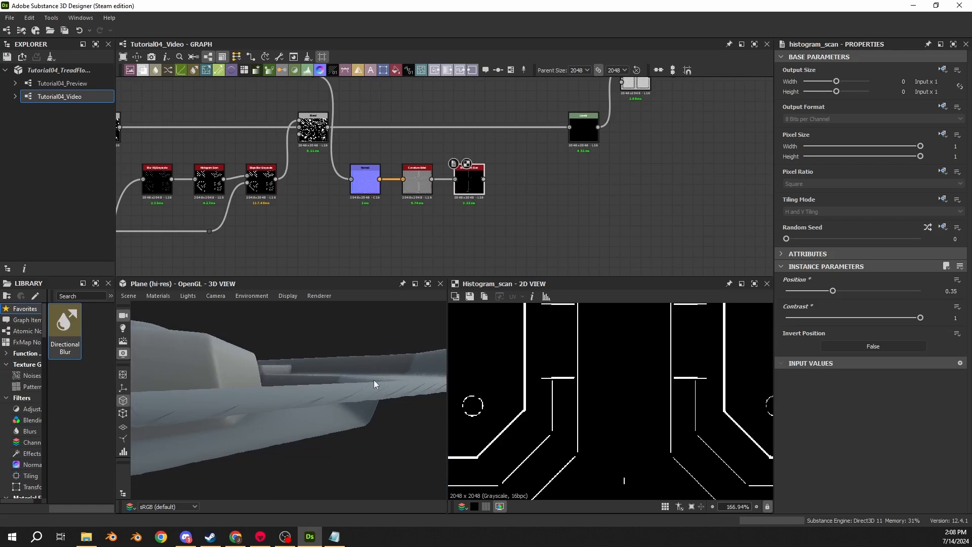
drag(341, 371, 313, 402)
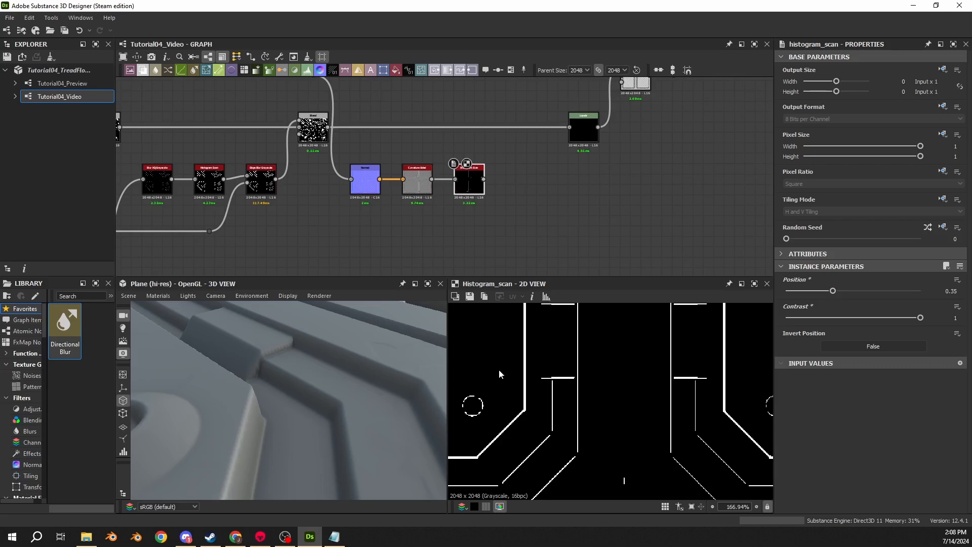
drag(379, 371, 362, 423)
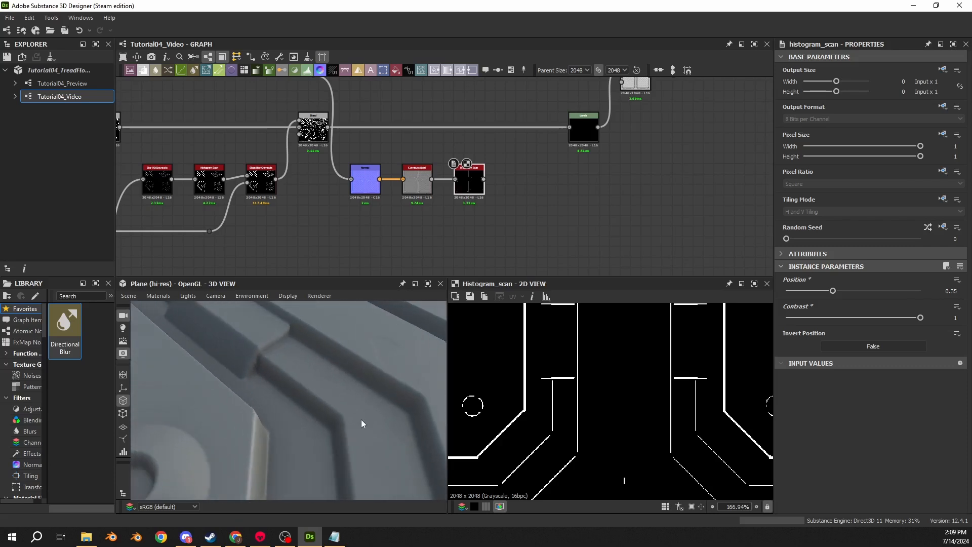
- Check the curvature edge mask in the 2D view and select the Levels and Subtract Blend nodes
scroll(591, 336, down, 5)
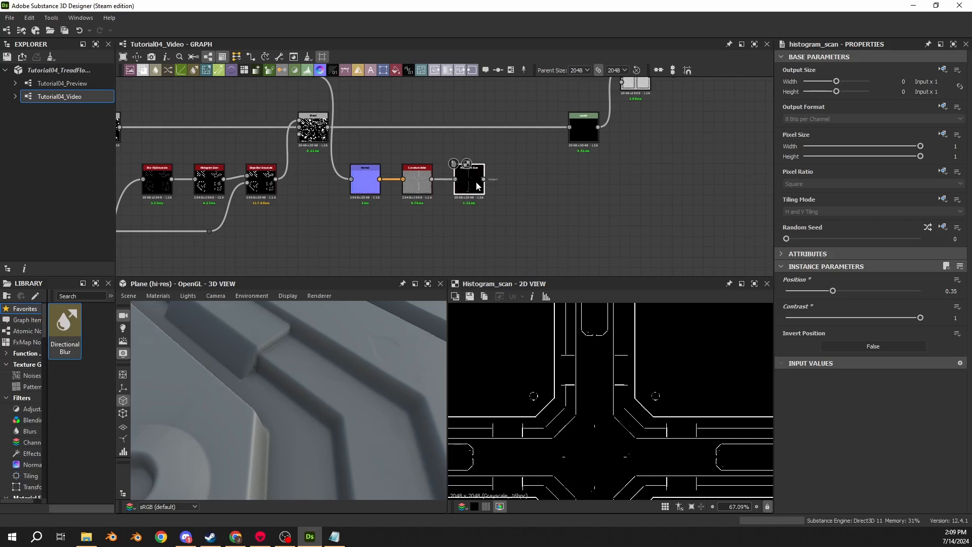
scroll(567, 387, up, 4)
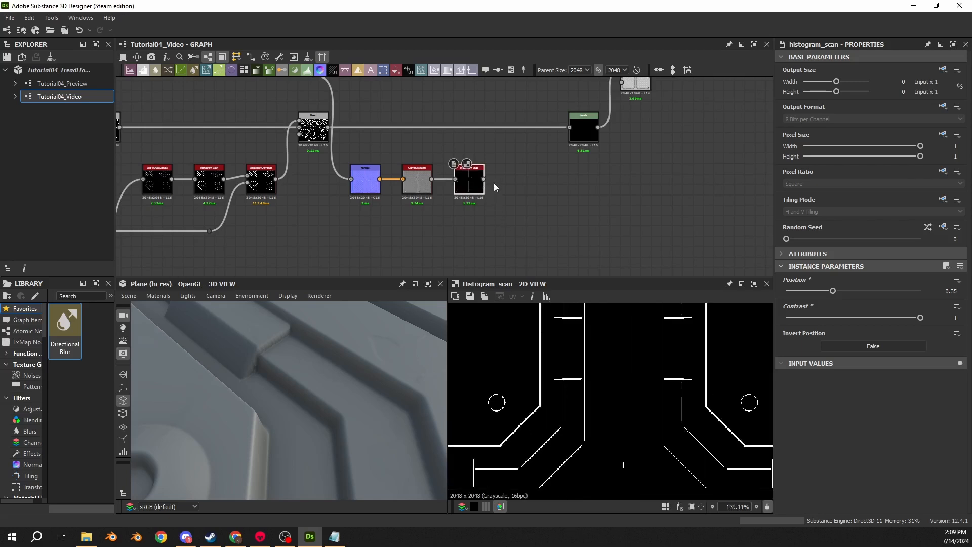
middle_drag(494, 187, 409, 225)
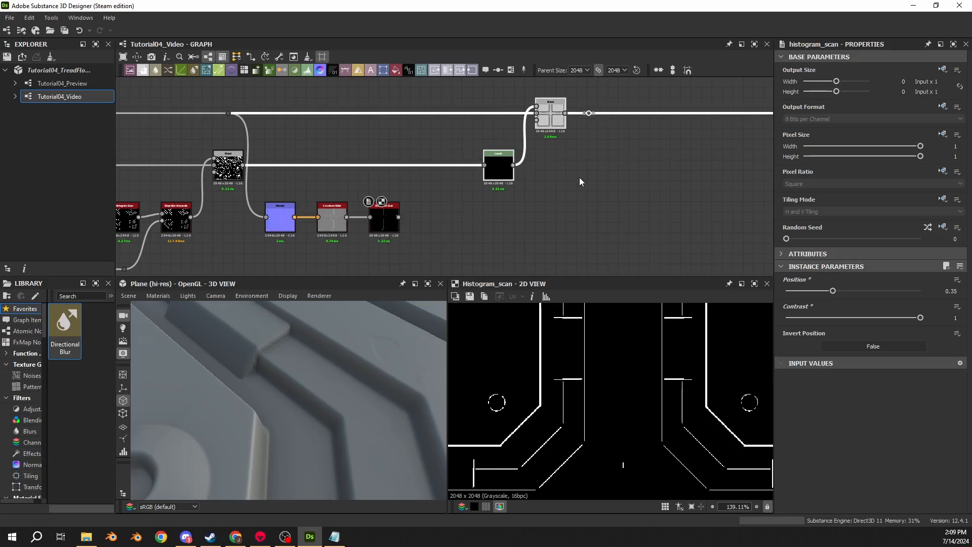
- Insert a Blend node between the combined damage mask and its Levels node, spacing out the Levels and Subtract Blend nodes
double_click(233, 174)
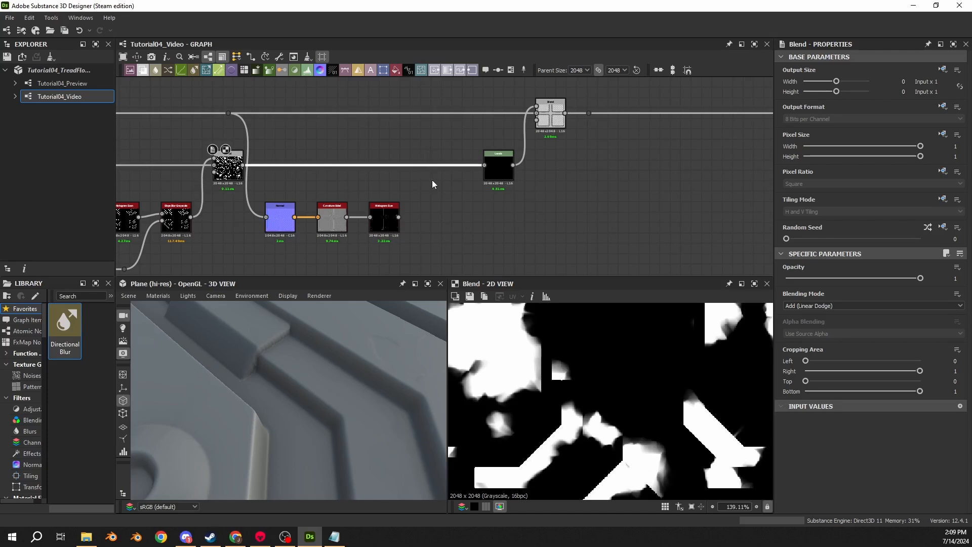
key(space)
text(blend)
key(Return)
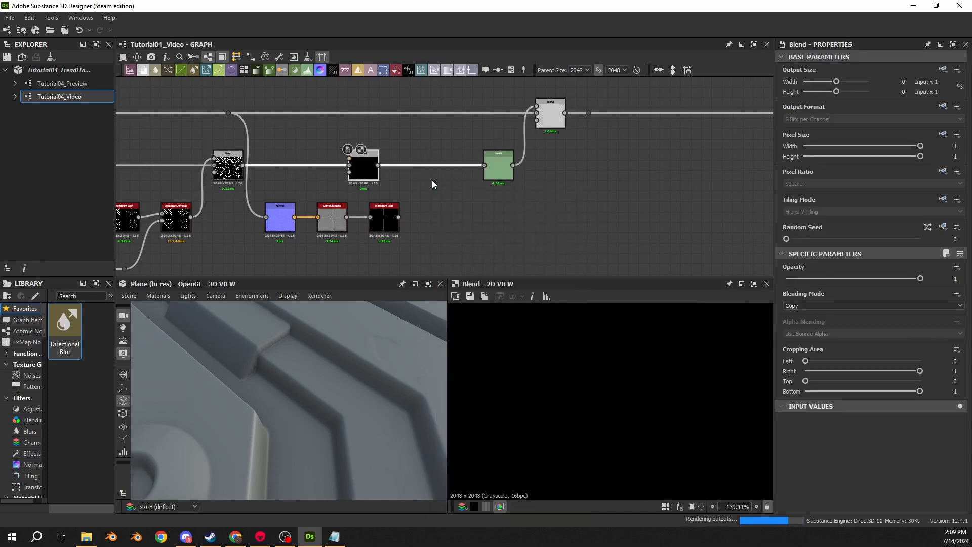
drag(369, 172, 444, 174)
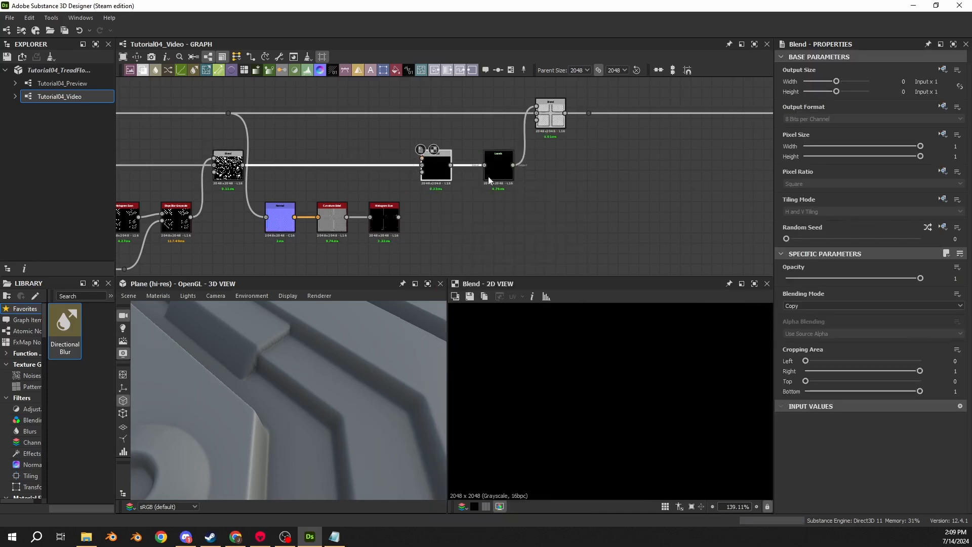
drag(484, 100, 594, 175)
drag(501, 175, 575, 181)
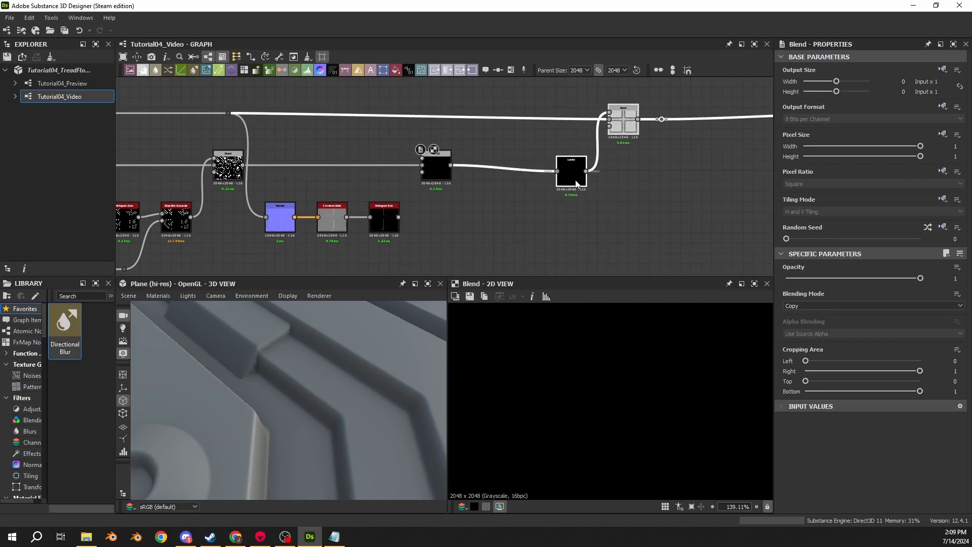
- Set the new Blend to Add (Linear Dodge) and feed the curvature Histogram Scan into its foreground
click(521, 188)
click(445, 175)
click(804, 306)
click(801, 319)
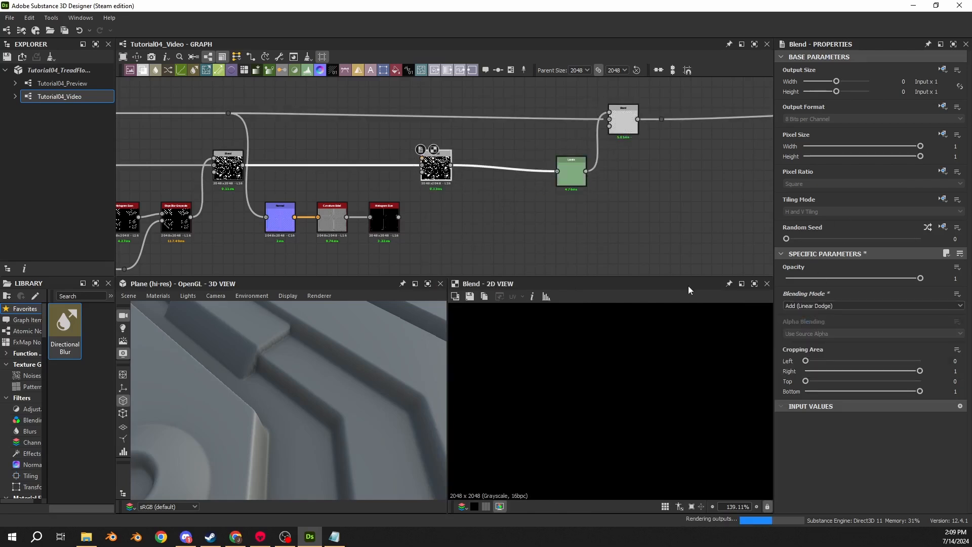
drag(398, 217, 421, 158)
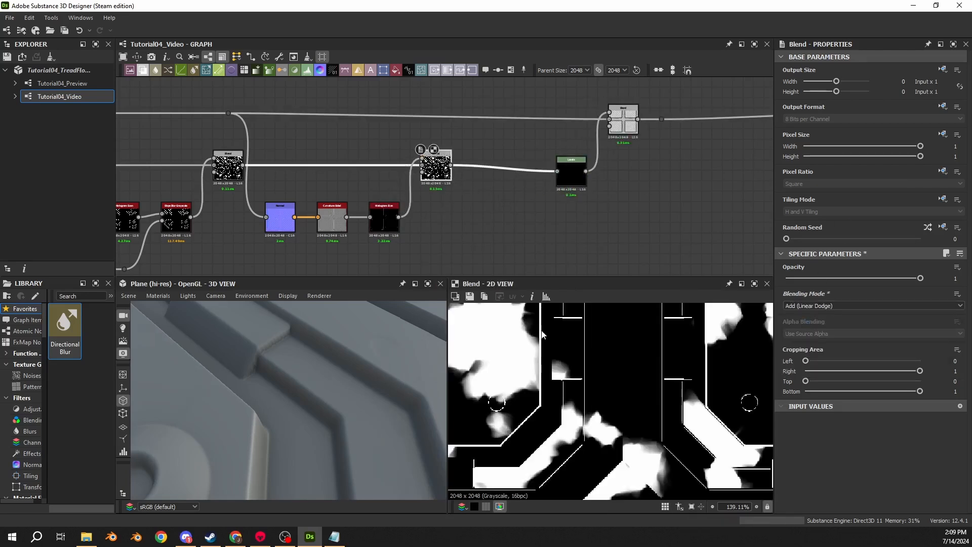
- Try the Screen blending mode on the Blend that joins the damage and edge masks
scroll(544, 336, up, 4)
scroll(543, 406, up, 3)
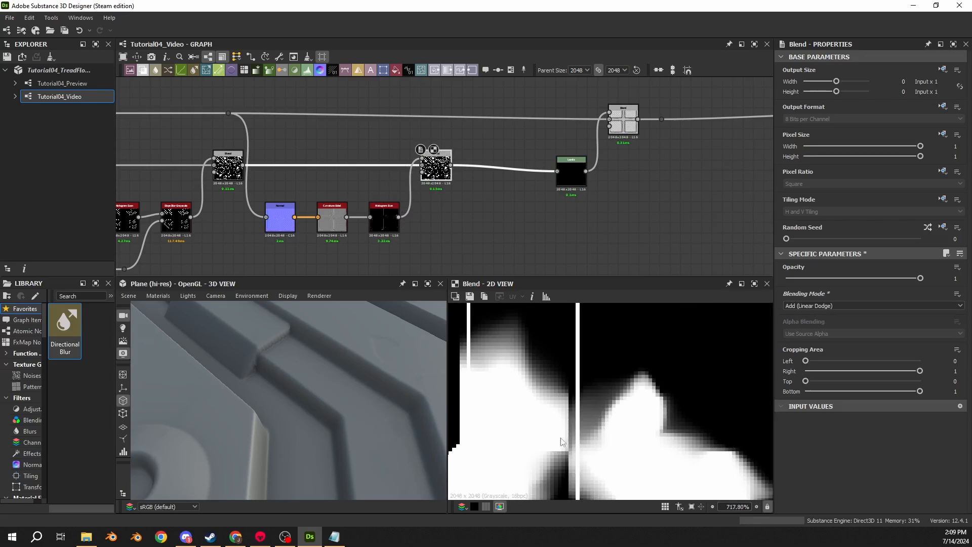
click(389, 220)
click(436, 168)
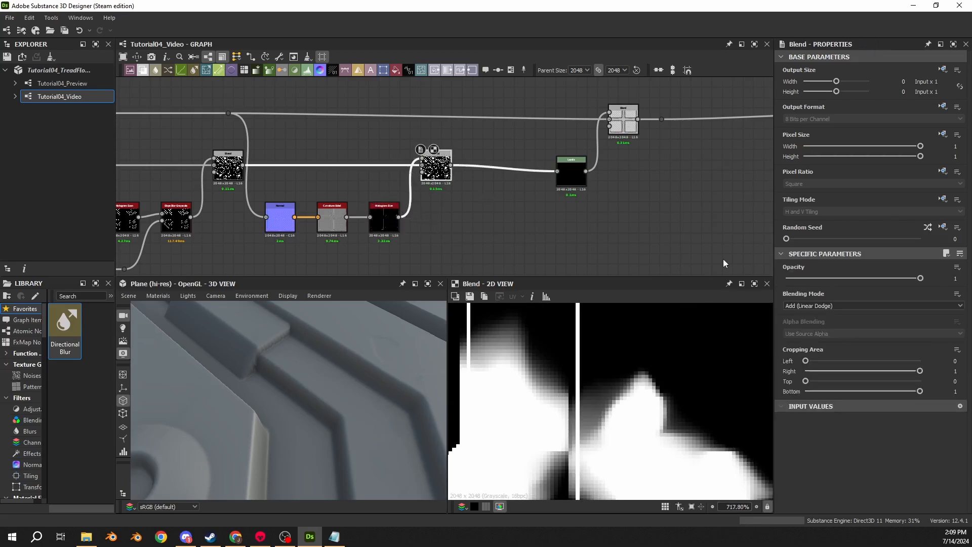
click(806, 305)
click(797, 373)
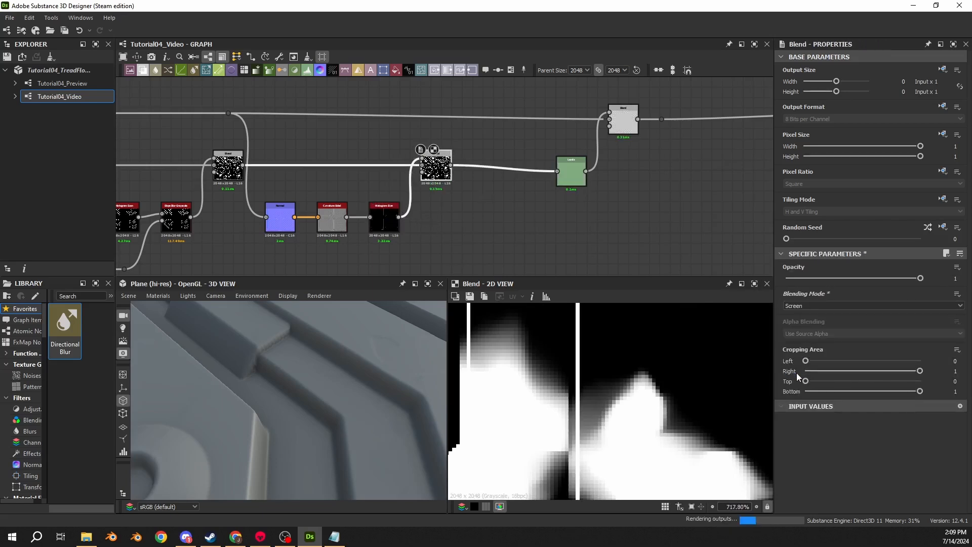
scroll(643, 341, down, 4)
key(ctrl+z)
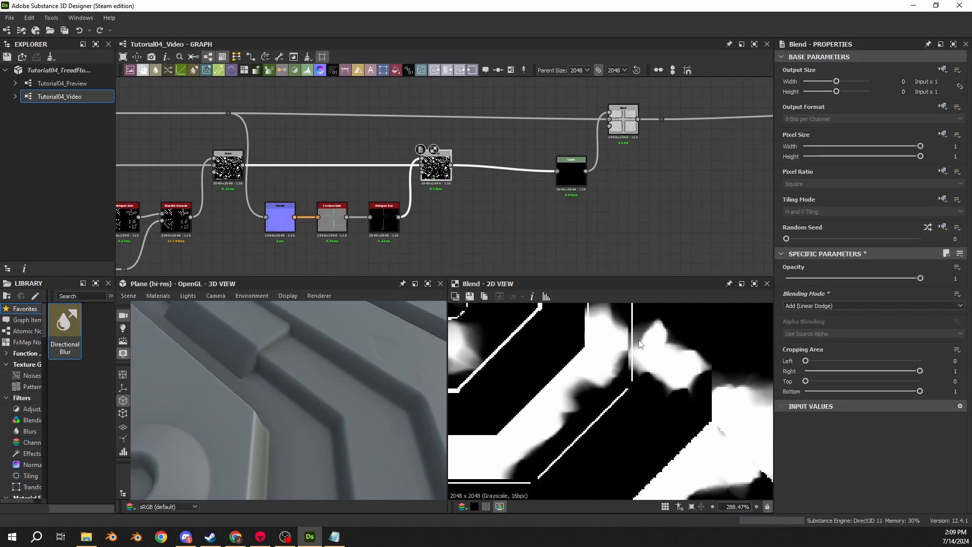
- Try raising the high output level in Levels to exaggerate the damage depth and inspect the edges on the 3D plane
scroll(411, 211, up, 2)
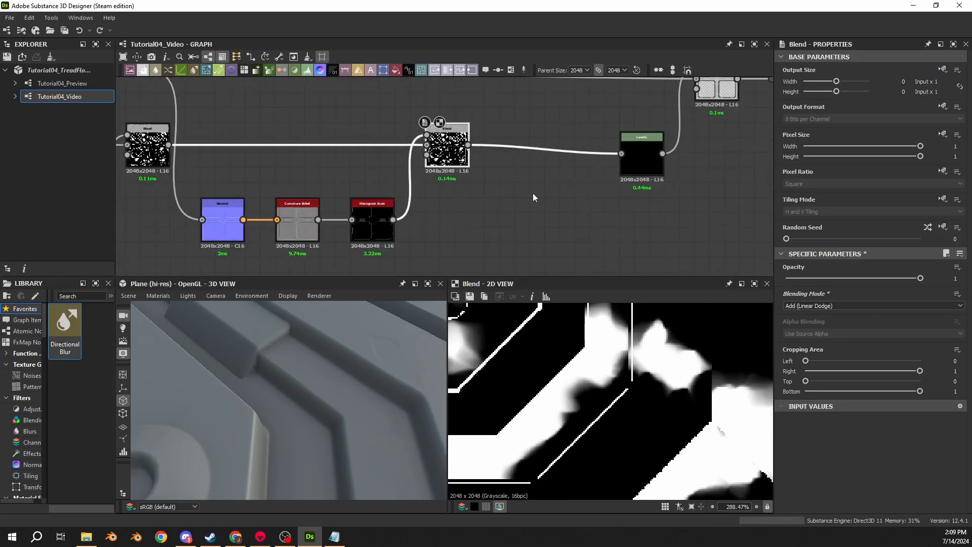
drag(282, 352, 273, 329)
click(642, 150)
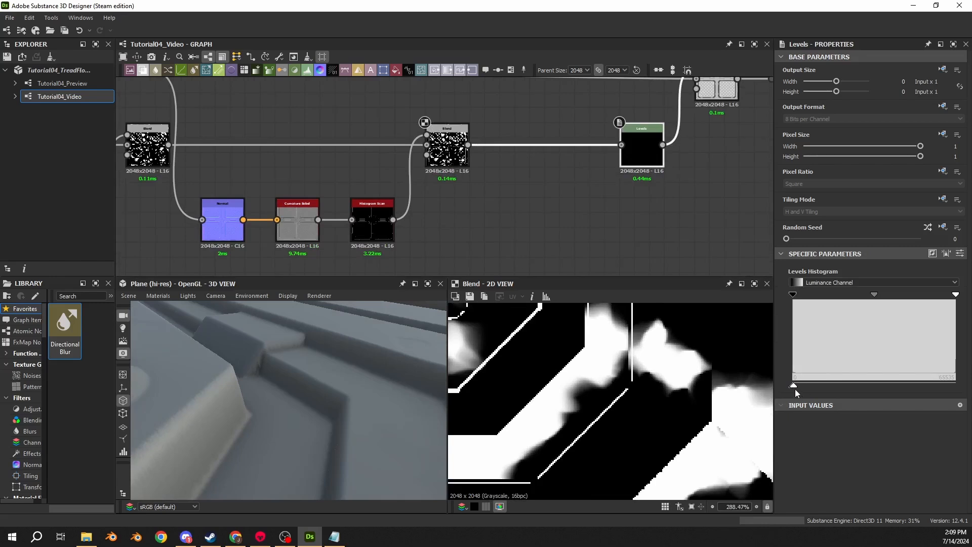
mouse_move(794, 386)
mouse_down()
mouse_move(809, 387)
mouse_move(801, 387)
mouse_up()
double_click(644, 151)
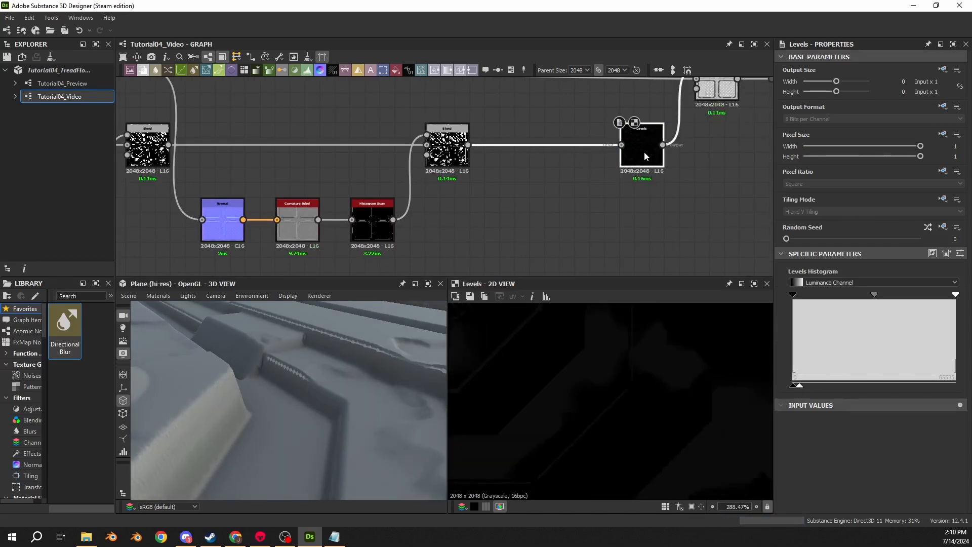
key(ctrl+z)
key(ctrl+y)
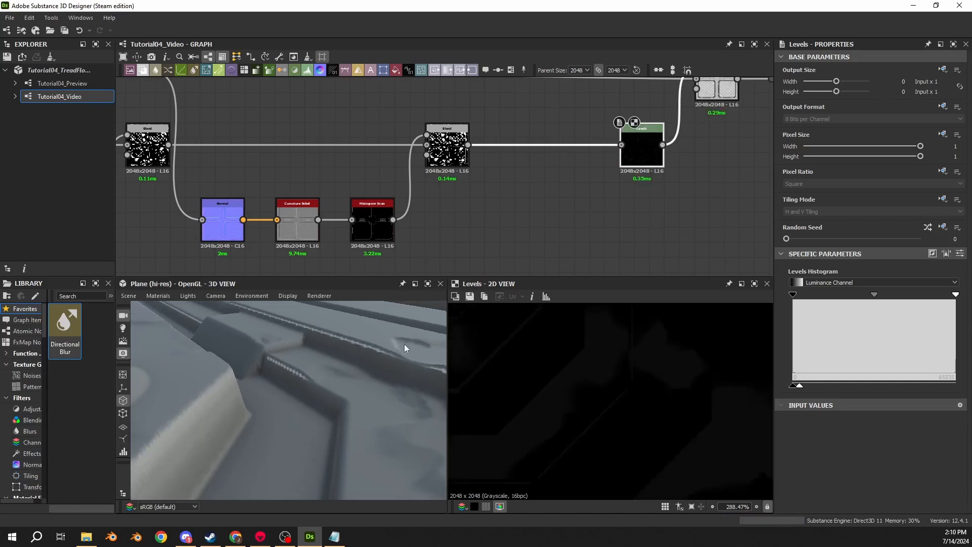
drag(404, 345, 339, 432)
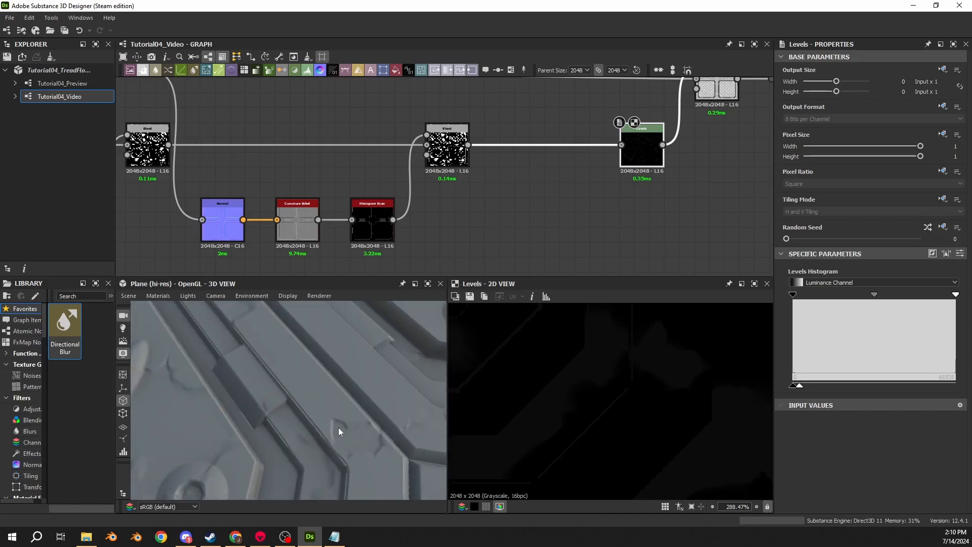
- Compare the Levels output with the curvature Histogram Scan and examine its edge lines in the 2D view
double_click(373, 225)
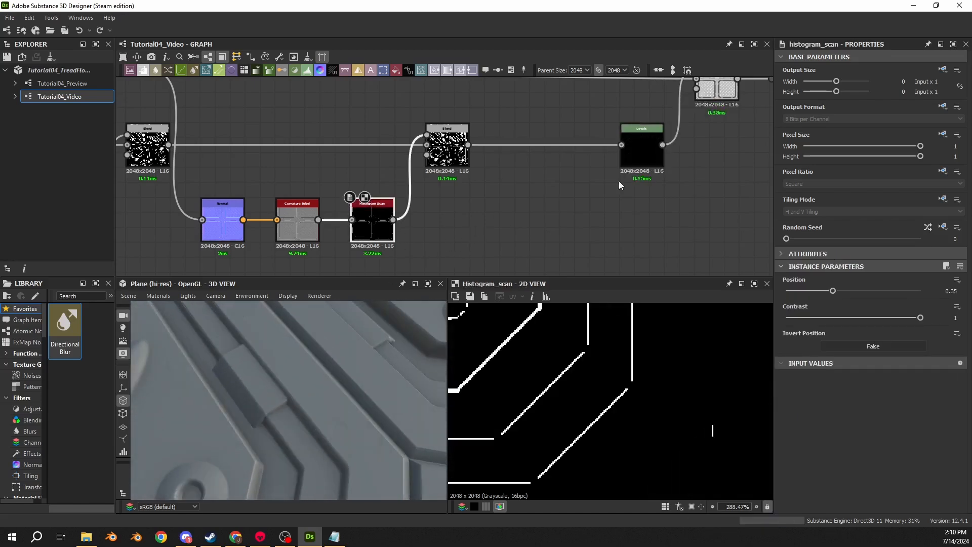
click(650, 153)
double_click(651, 155)
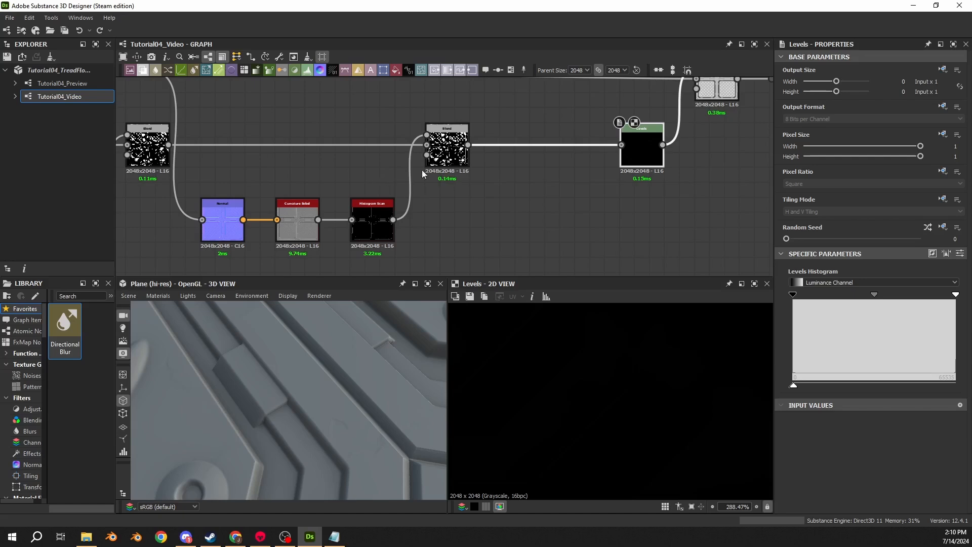
double_click(371, 217)
scroll(548, 394, up, 3)
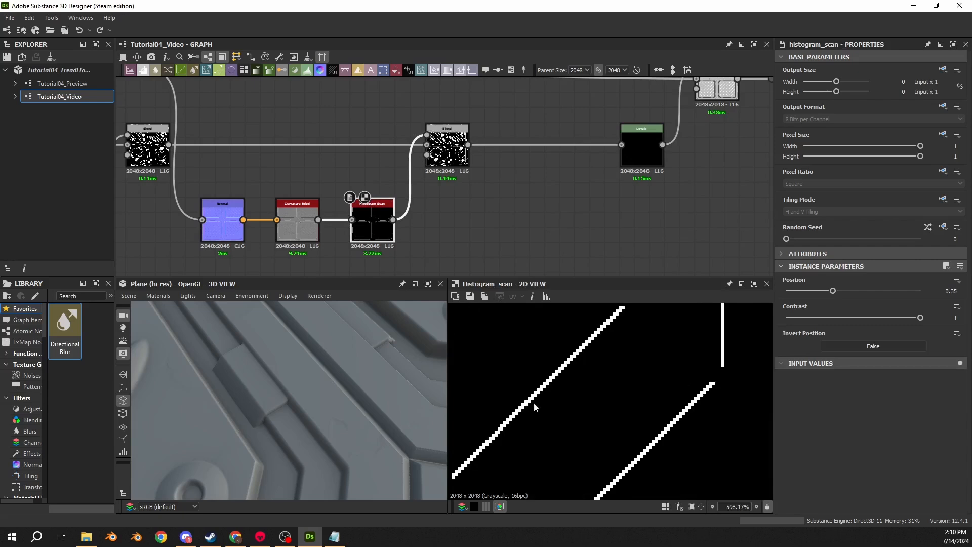
scroll(527, 225, down, 5)
scroll(538, 397, down, 4)
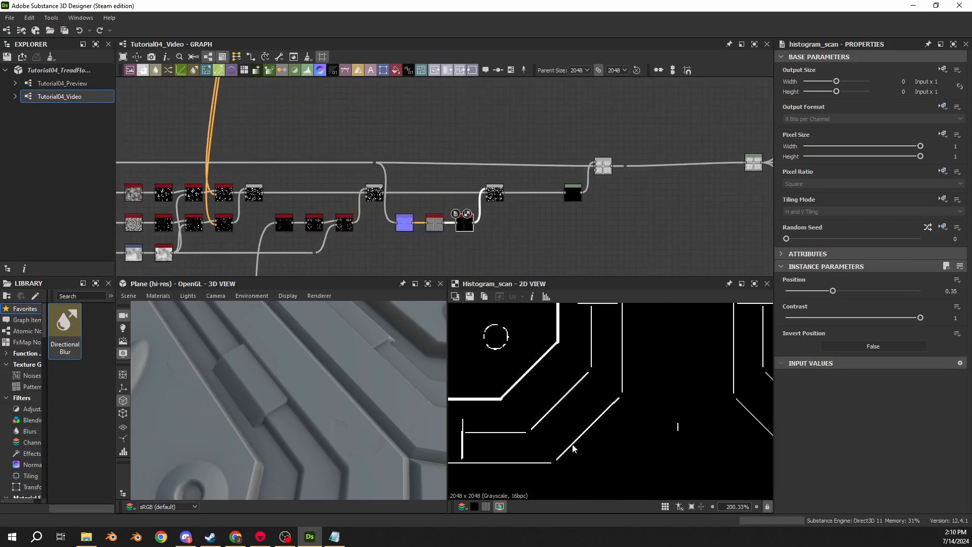
- Move the mask Blend, Levels and Subtract Blend farther from the Histogram Scan, and shift the whole network away from the outputs
drag(483, 134, 582, 200)
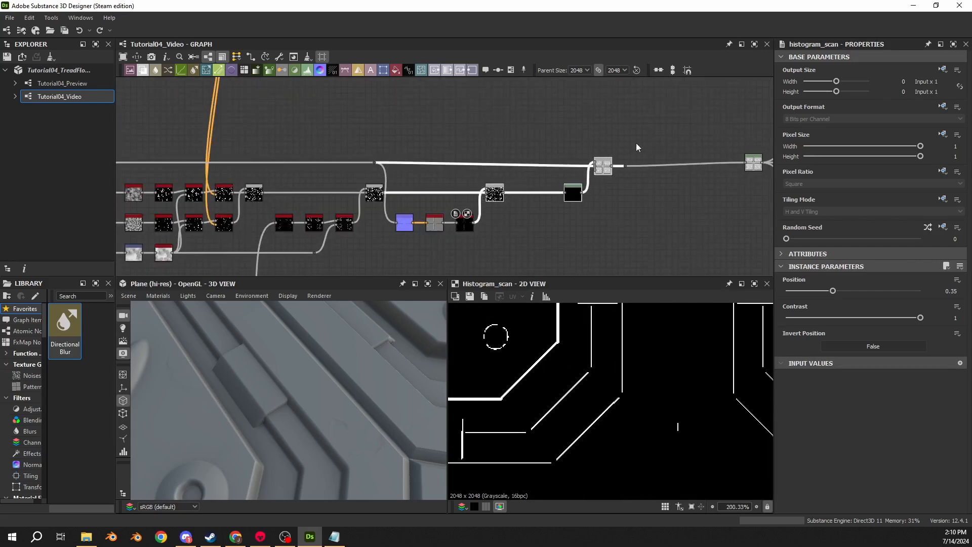
drag(495, 193, 600, 193)
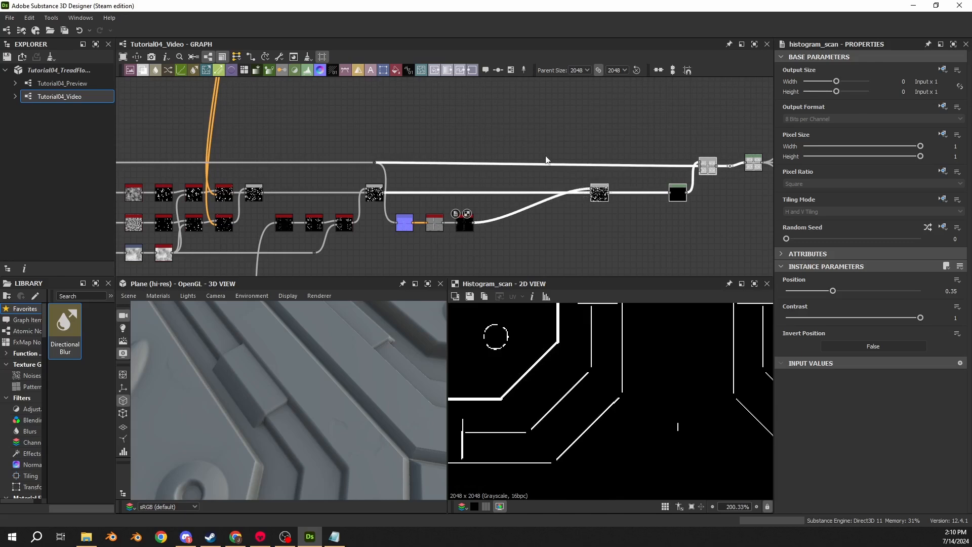
scroll(613, 157, down, 6)
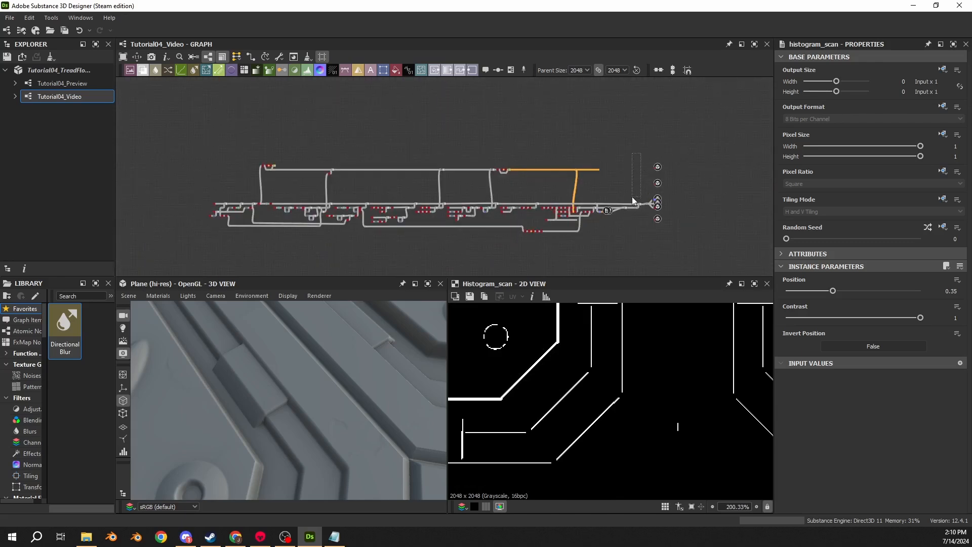
drag(632, 199, 199, 254)
scroll(605, 224, up, 5)
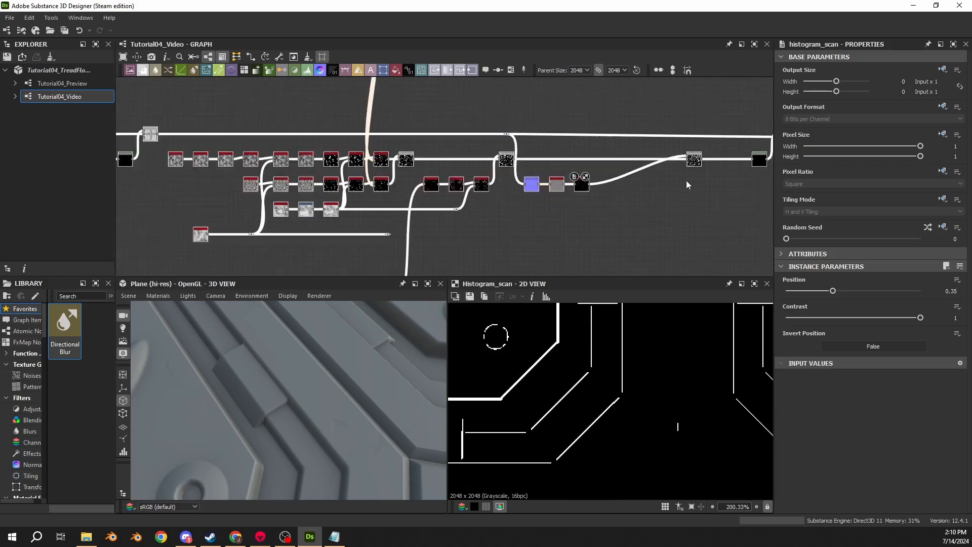
scroll(715, 171, up, 3)
middle_drag(717, 171, 498, 260)
middle_drag(615, 213, 134, 197)
middle_drag(565, 190, 168, 184)
scroll(207, 194, down, 4)
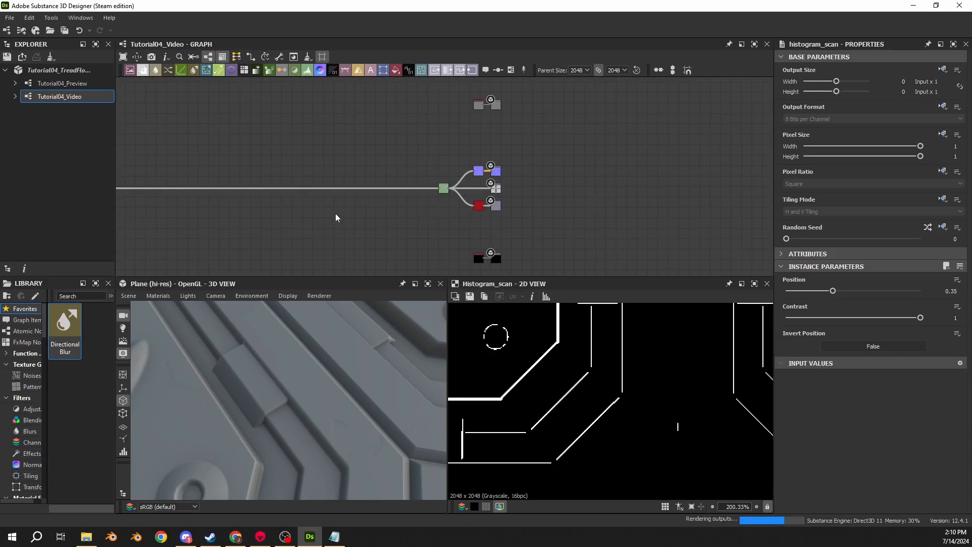
- Display the final Subtract Blend and nudge the Subtract Blends on the main height line into alignment
scroll(412, 224, up, 3)
scroll(466, 211, up, 2)
scroll(467, 210, up, 3)
double_click(417, 172)
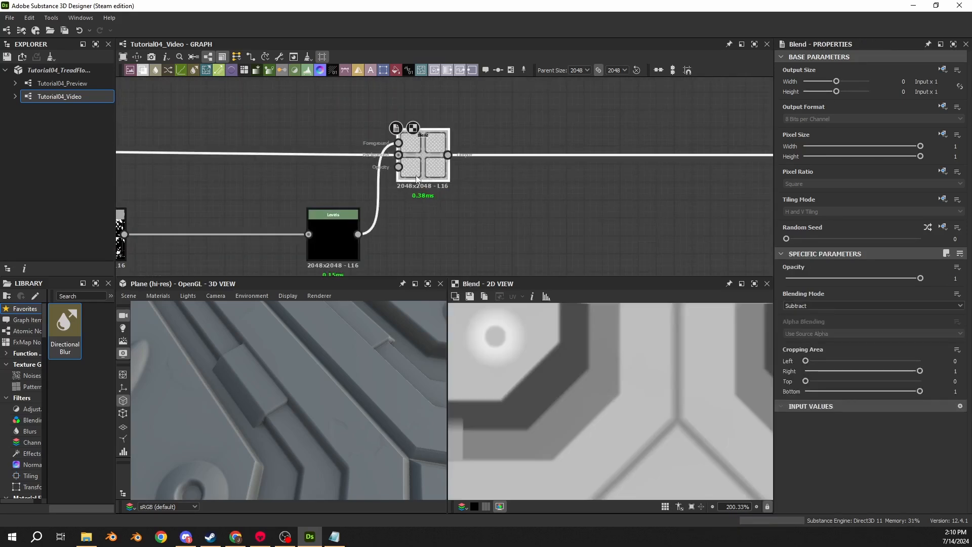
mouse_move(417, 171)
mouse_down()
mouse_move(418, 160)
mouse_move(416, 169)
mouse_up()
scroll(355, 170, down, 2)
scroll(340, 175, down, 1)
middle_drag(335, 173, 547, 176)
scroll(547, 176, up, 2)
middle_drag(611, 183, 518, 181)
mouse_move(359, 170)
mouse_down()
mouse_move(358, 157)
mouse_move(357, 174)
mouse_up()
scroll(358, 174, down, 1)
middle_drag(283, 186, 577, 198)
mouse_move(363, 195)
middle_down()
mouse_move(575, 195)
mouse_move(524, 196)
middle_up()
middle_drag(276, 195, 378, 198)
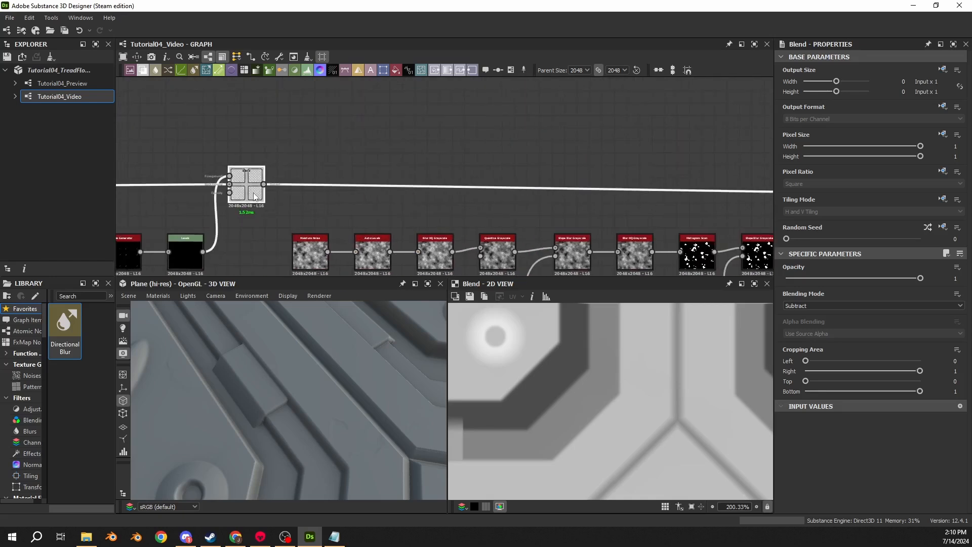
- Select the whole network except the output nodes and shift it slightly to line up with the outputs
scroll(273, 206, down, 10)
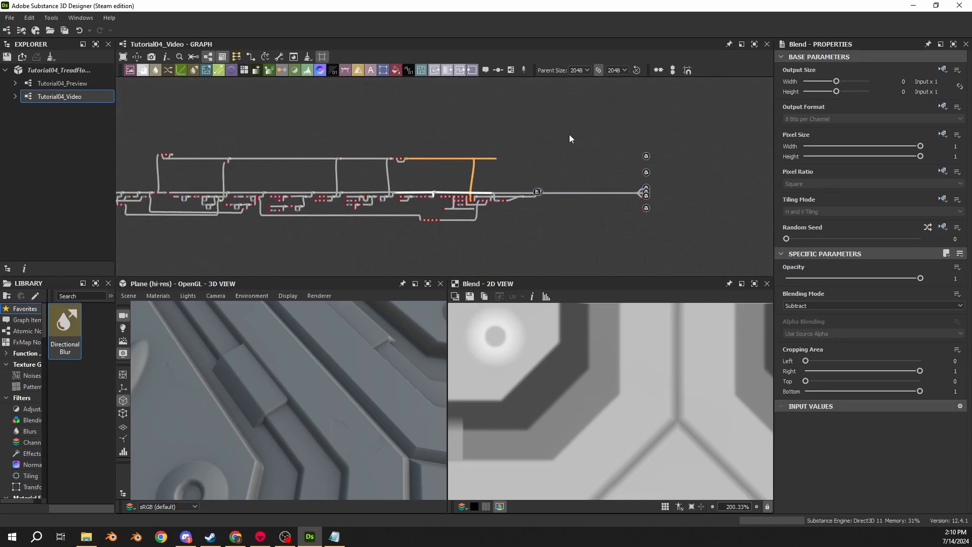
middle_drag(570, 134, 651, 133)
drag(651, 129, 183, 228)
scroll(460, 197, up, 9)
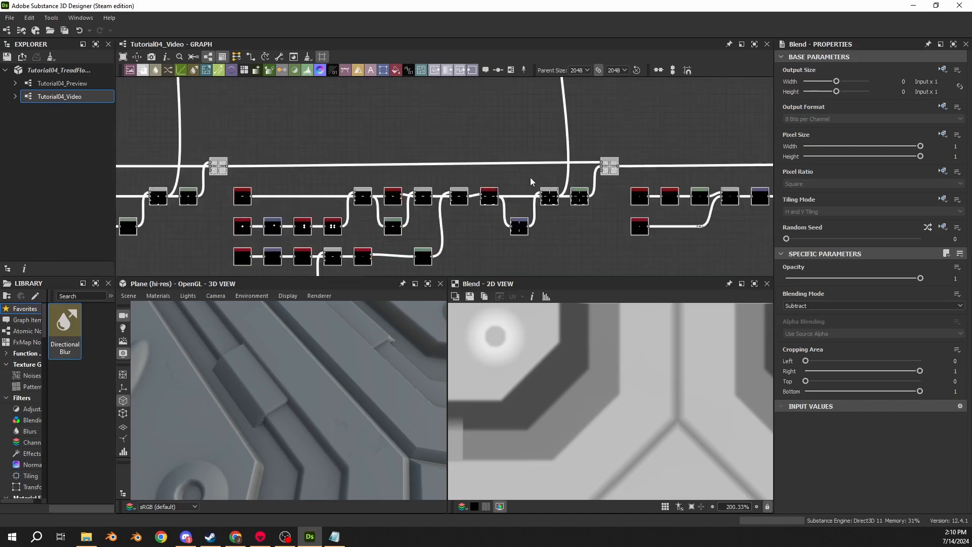
scroll(578, 175, up, 8)
mouse_move(610, 150)
middle_down()
mouse_move(495, 191)
mouse_move(434, 198)
mouse_move(608, 147)
middle_up()
scroll(608, 147, down, 2)
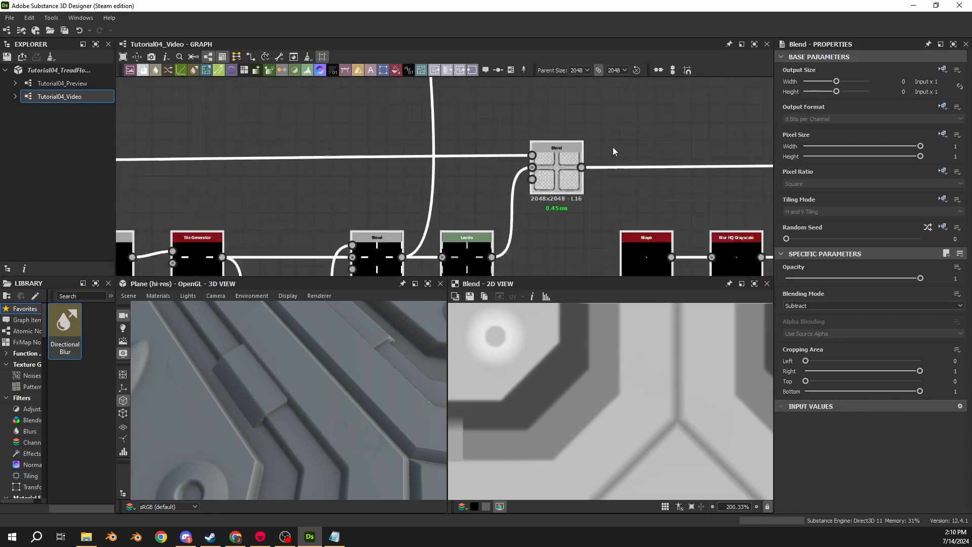
scroll(613, 147, down, 7)
- Reposition the last Levels node closer beneath the final Subtract Blend
middle_drag(699, 153, 308, 158)
scroll(308, 159, down, 1)
middle_drag(637, 158, 318, 165)
scroll(329, 161, up, 3)
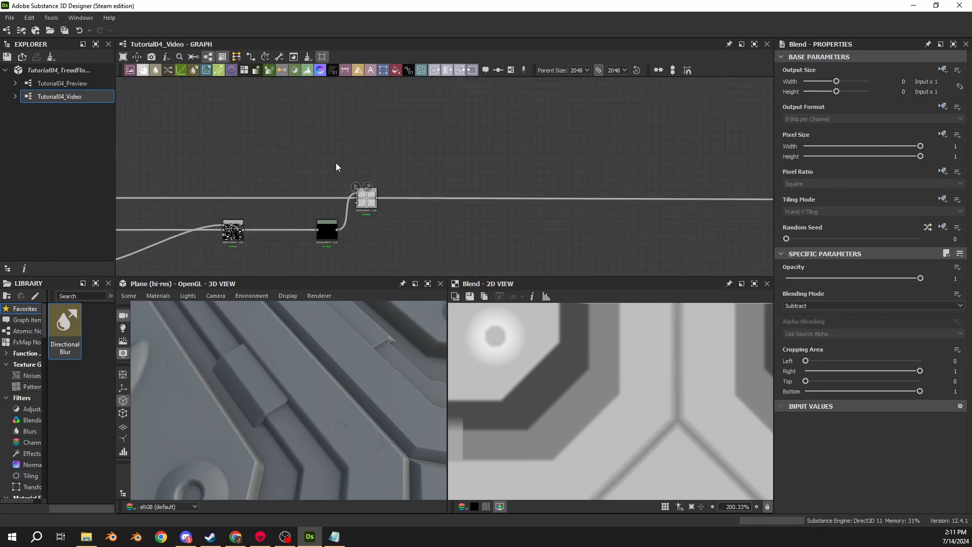
scroll(336, 163, up, 1)
scroll(344, 267, up, 3)
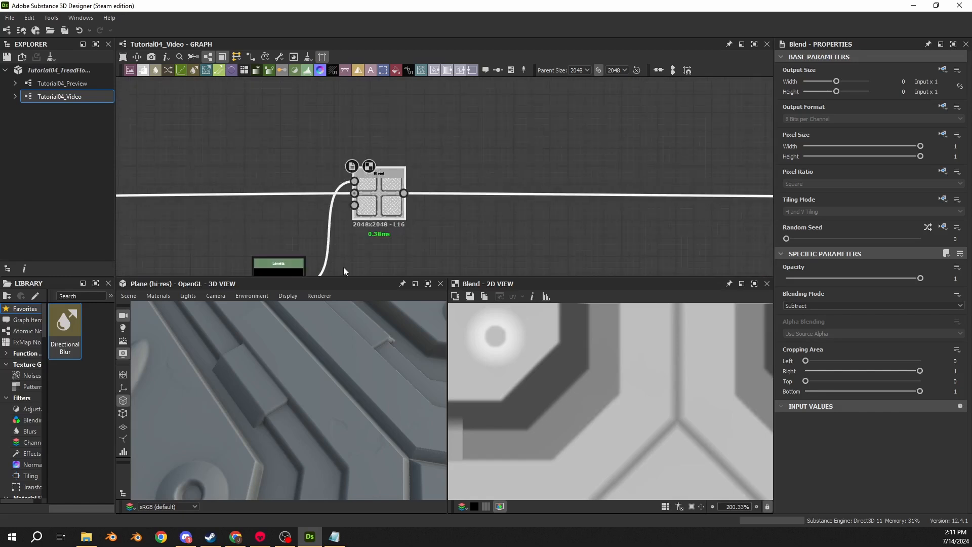
middle_drag(343, 266, 408, 225)
drag(332, 240, 342, 238)
scroll(309, 182, down, 3)
- Align the dot node that branches to the Normal node with the main height line
middle_drag(263, 142, 699, 161)
scroll(598, 172, down, 3)
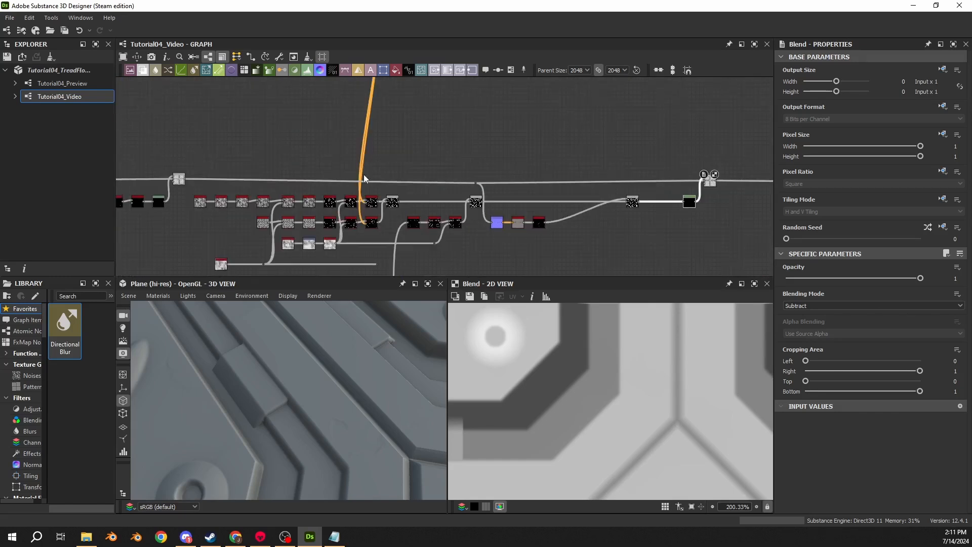
scroll(387, 173, up, 3)
drag(605, 198, 606, 185)
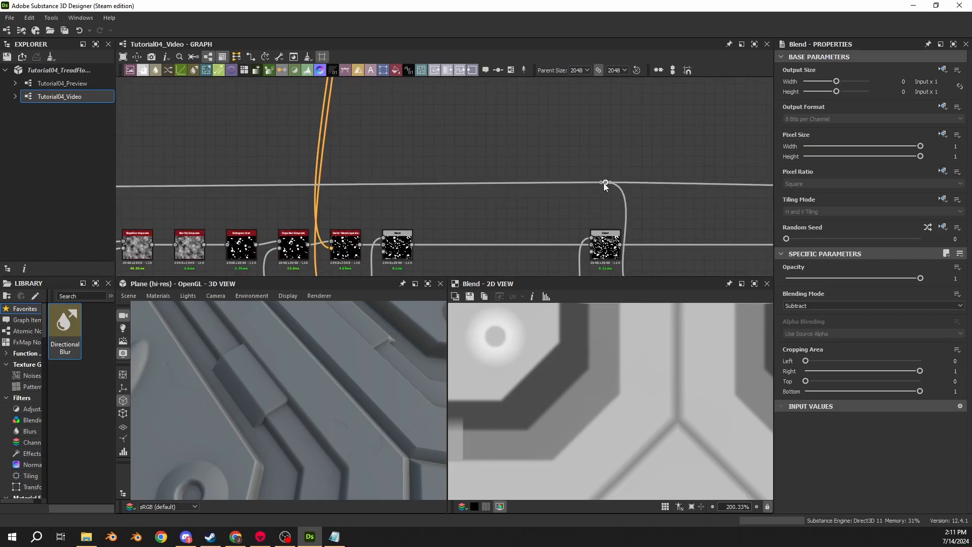
middle_drag(671, 202, 315, 193)
drag(267, 174, 266, 182)
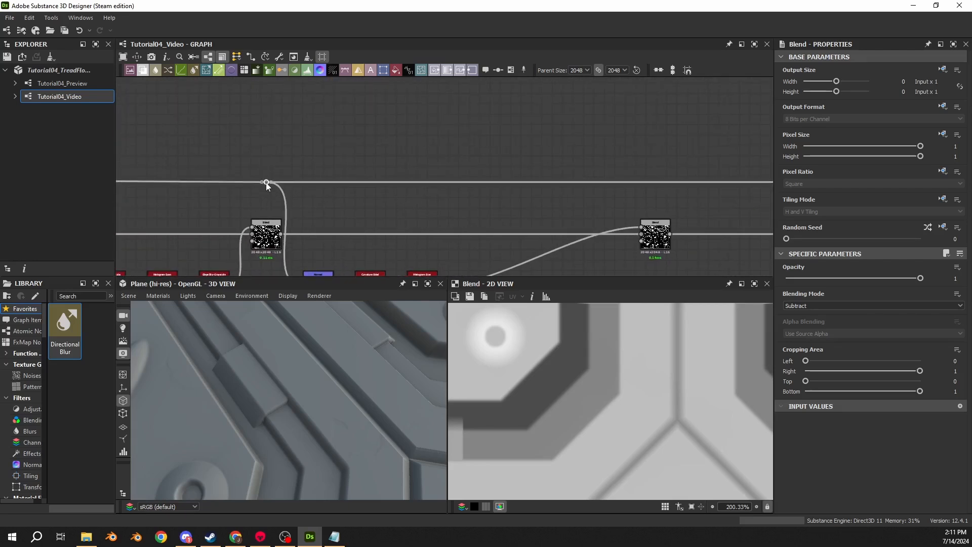
middle_drag(202, 175, 636, 171)
middle_drag(154, 162, 102, 126)
scroll(505, 140, down, 5)
scroll(235, 193, up, 3)
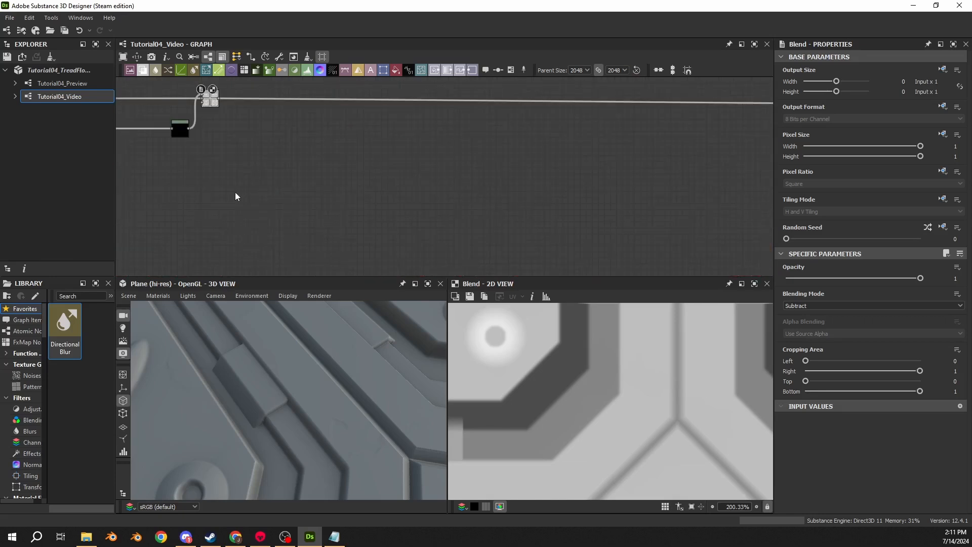
- Insert a Slope Blur Grayscale node between the edge mask's Histogram Scan and the Blend, lined up beside the Histogram Scan
middle_drag(235, 192, 663, 237)
scroll(406, 229, up, 2)
double_click(361, 199)
scroll(362, 199, up, 1)
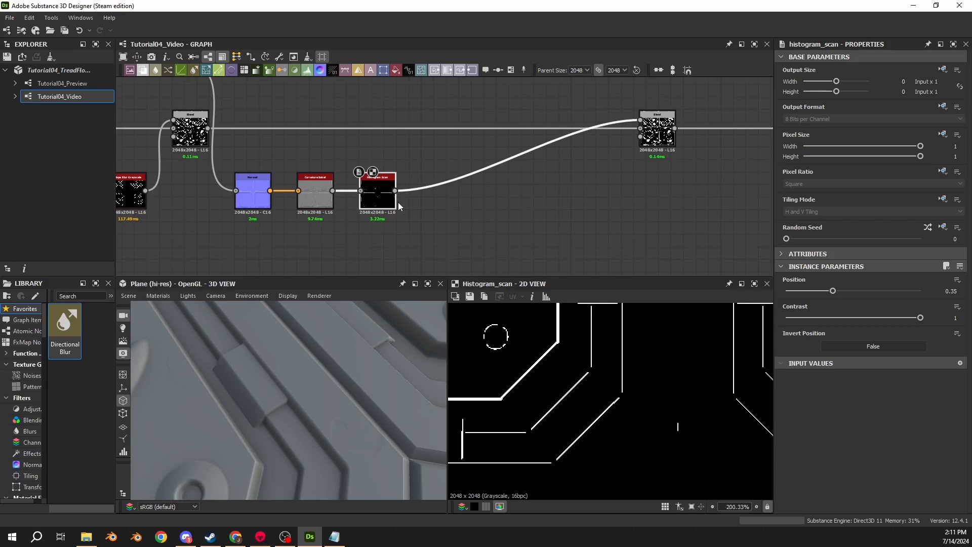
click(434, 185)
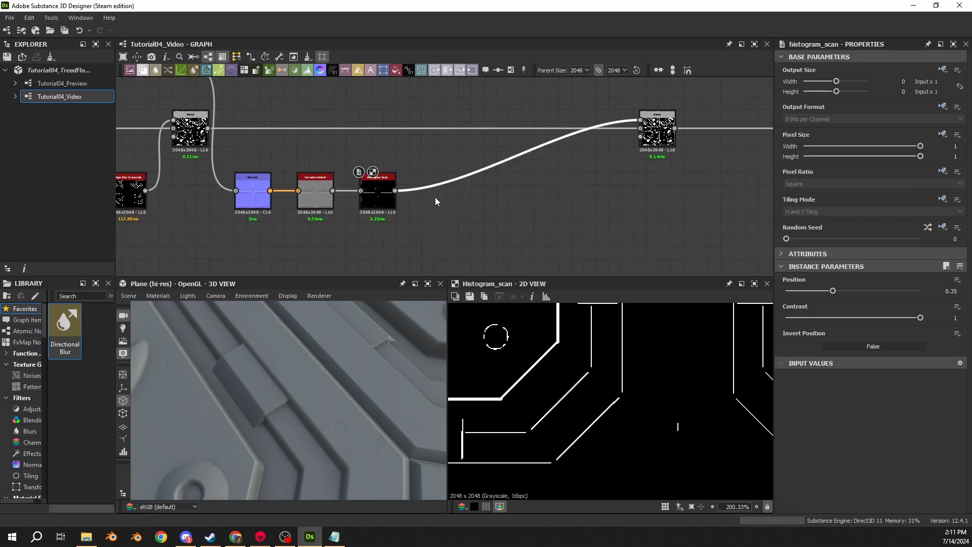
key(space)
text(slope)
key(Return)
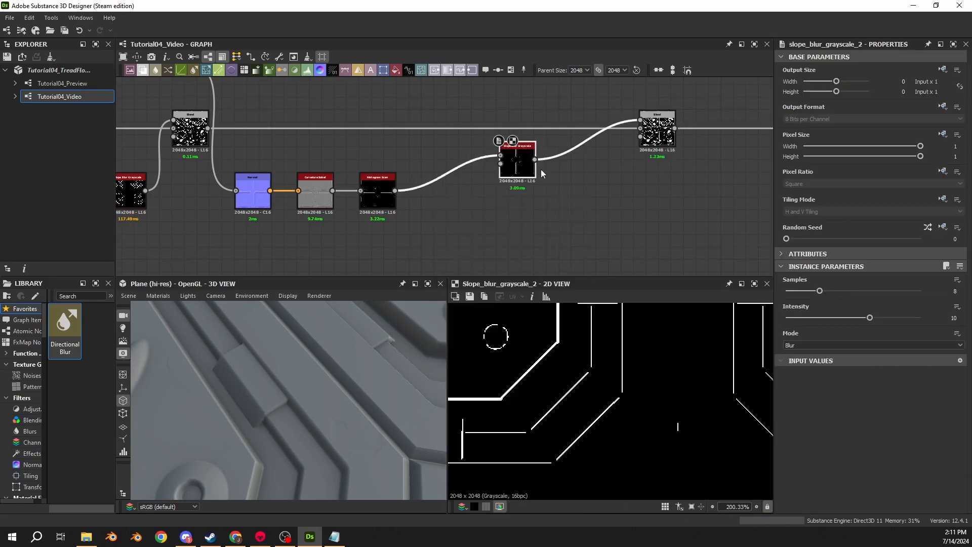
drag(514, 170, 438, 203)
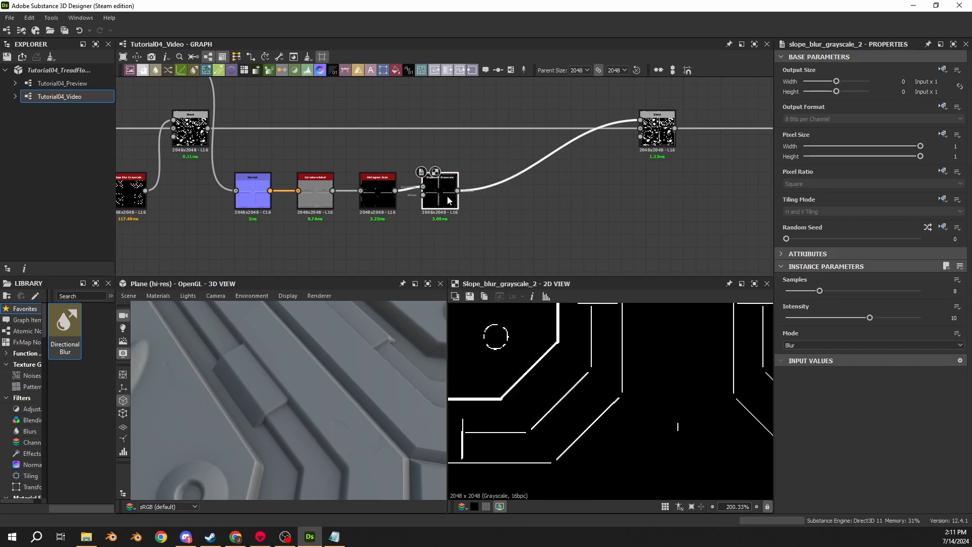
- Connect the lowest Clouds 2 noise, through the dot node at the end of its line, to the new Slope Blur Grayscale's slope input
scroll(405, 208, down, 5)
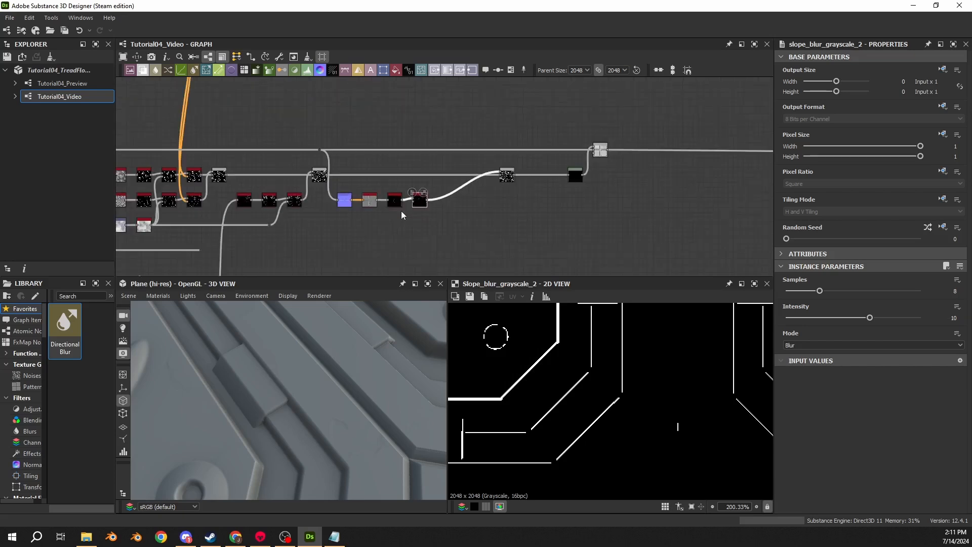
middle_drag(191, 240, 473, 185)
scroll(405, 181, up, 4)
click(350, 160)
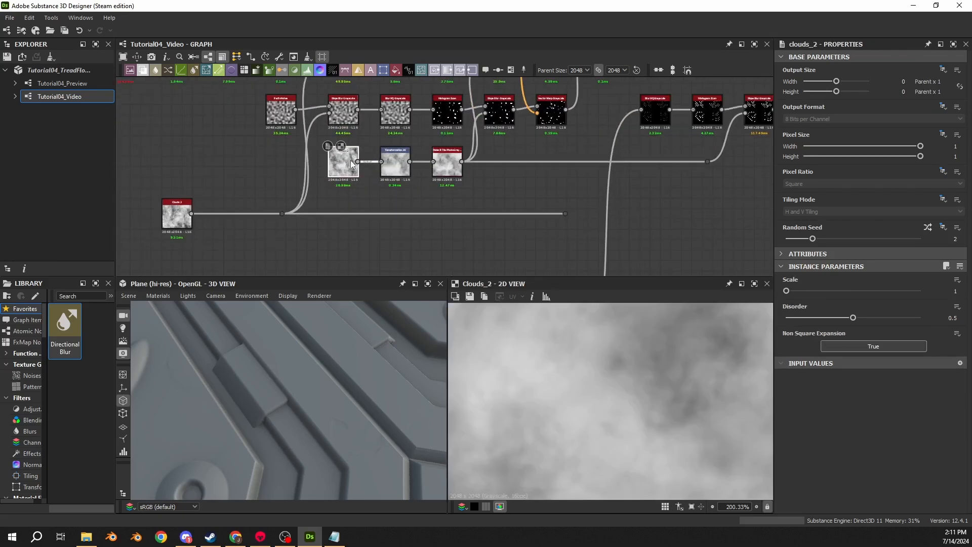
click(177, 215)
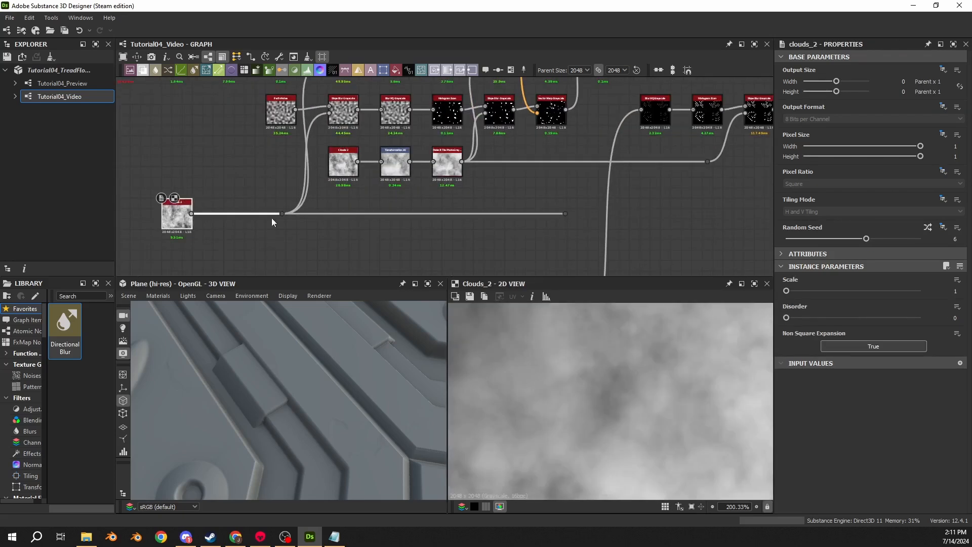
drag(559, 224, 592, 121)
scroll(717, 215, down, 3)
scroll(633, 196, up, 3)
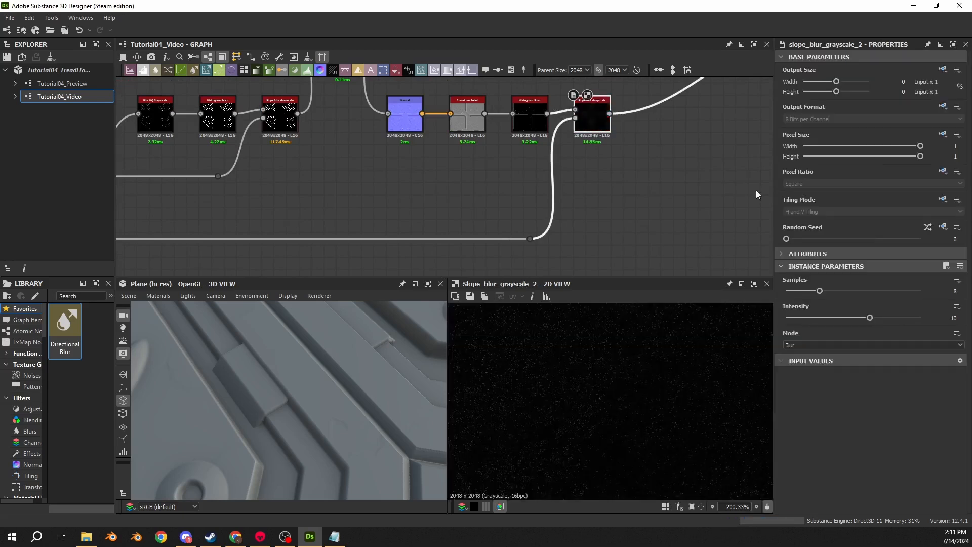
- Set the new Slope Blur Grayscale to 32 samples with an intensity of 0.125
scroll(528, 117, up, 4)
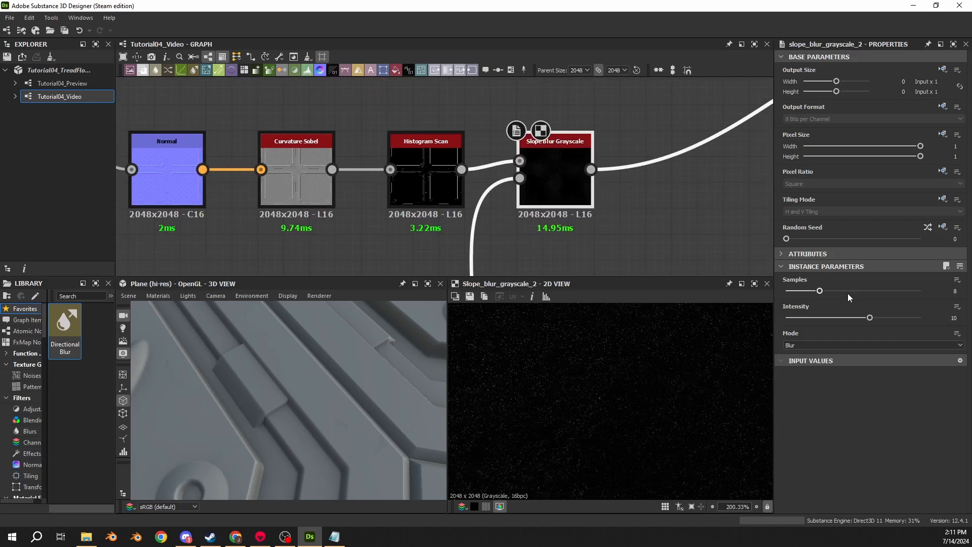
drag(847, 292, 952, 302)
double_click(955, 319)
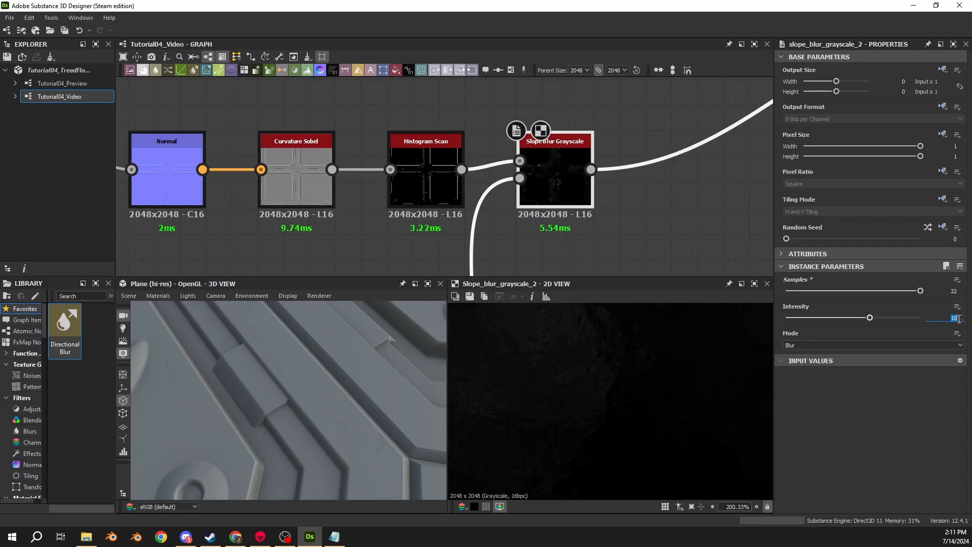
text(0.125)
key(Return)
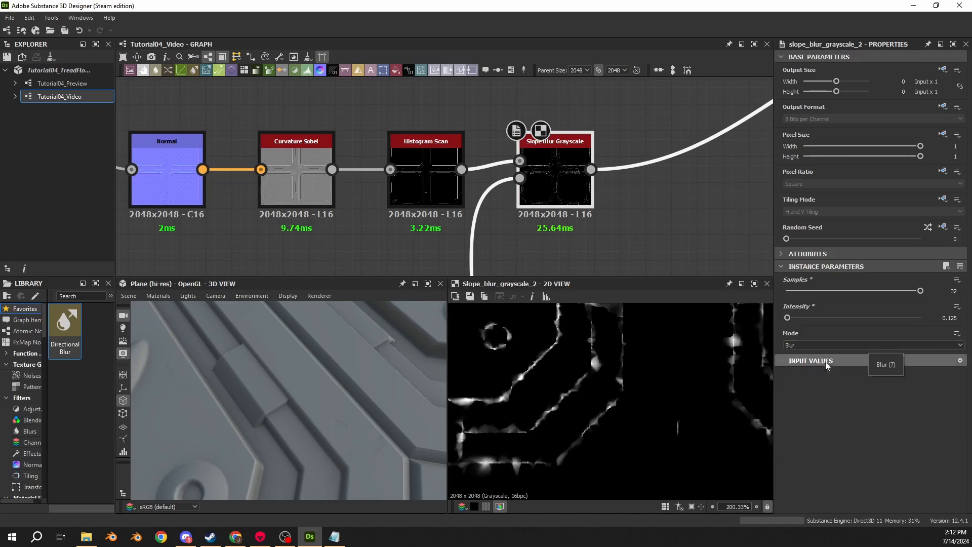
- Try the Max and Min modes on the Slope Blur Grayscale, and return it to Blur
scroll(744, 341, up, 3)
click(806, 346)
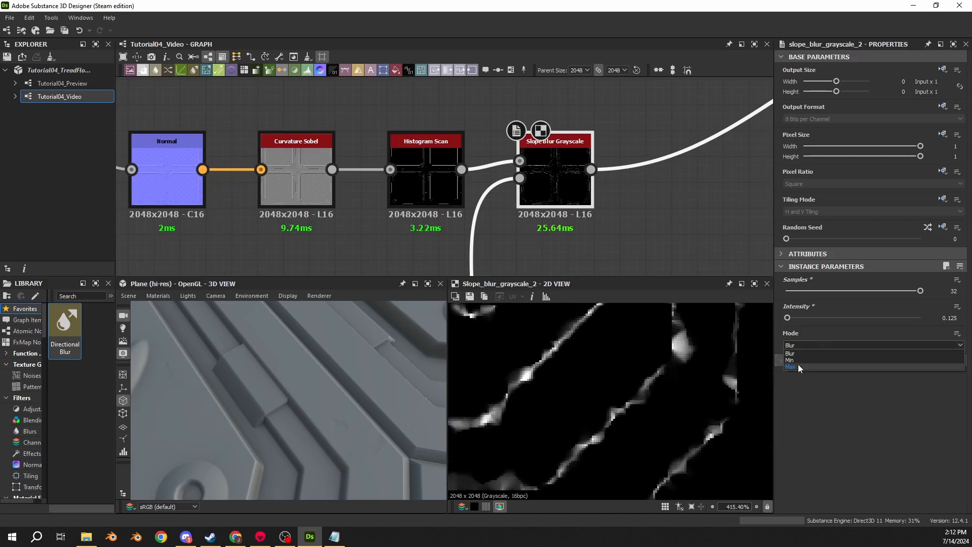
click(798, 363)
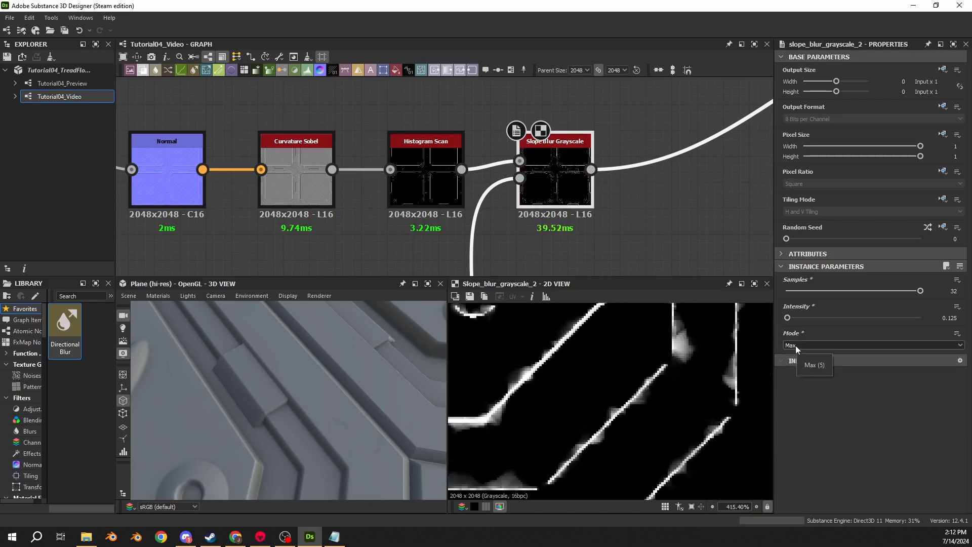
click(796, 346)
click(797, 361)
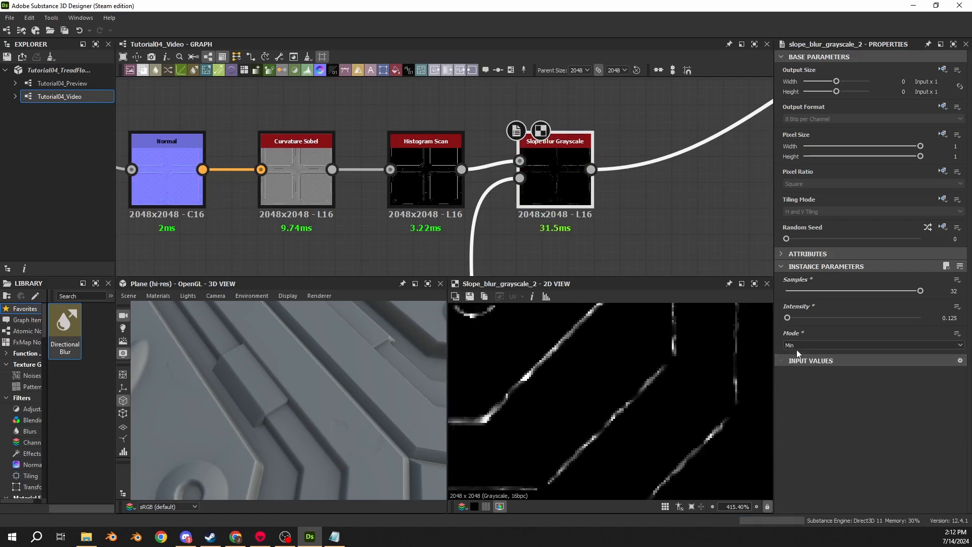
click(797, 349)
click(798, 354)
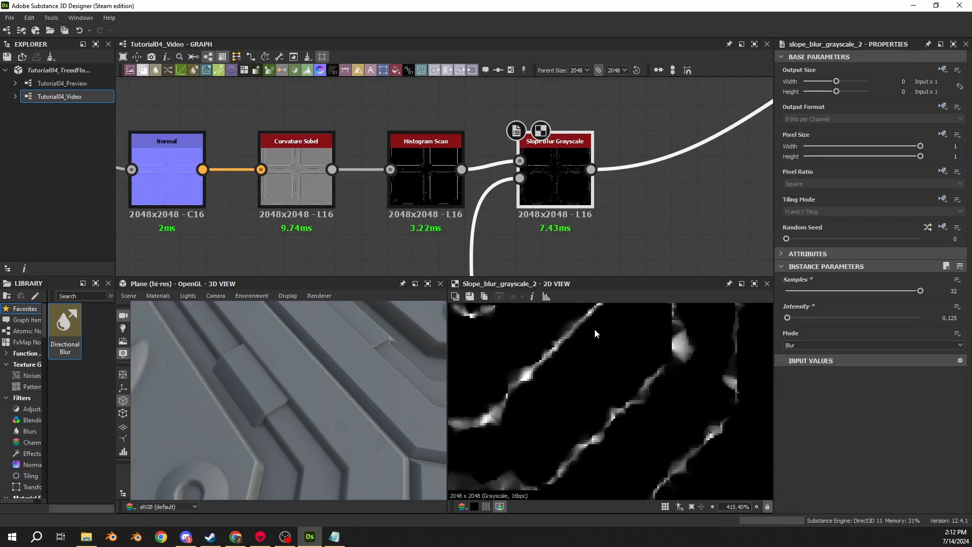
scroll(499, 247, down, 3)
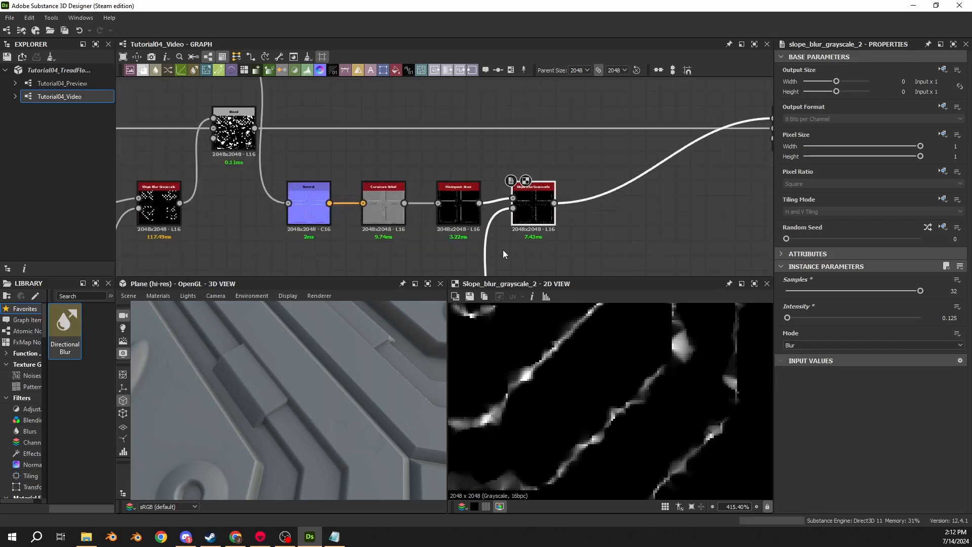
click(795, 345)
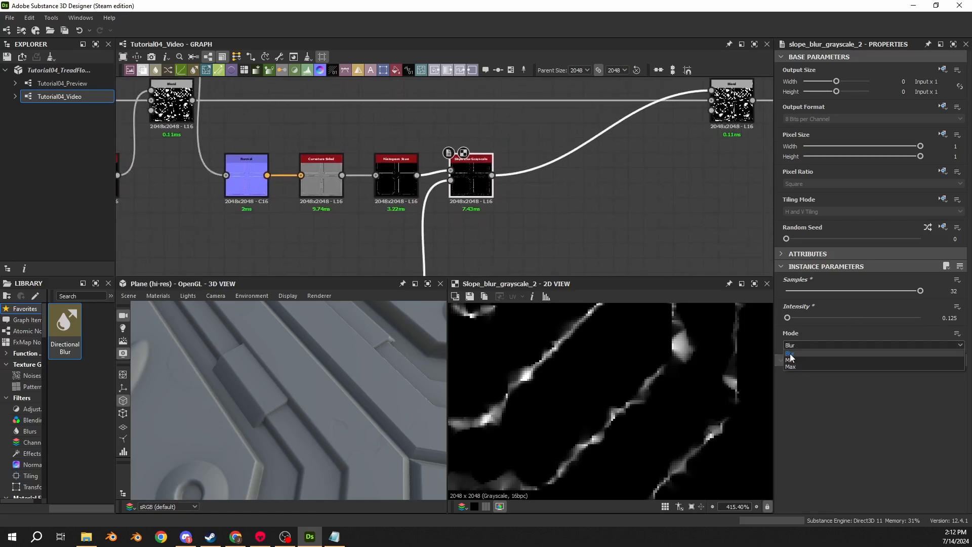
click(792, 355)
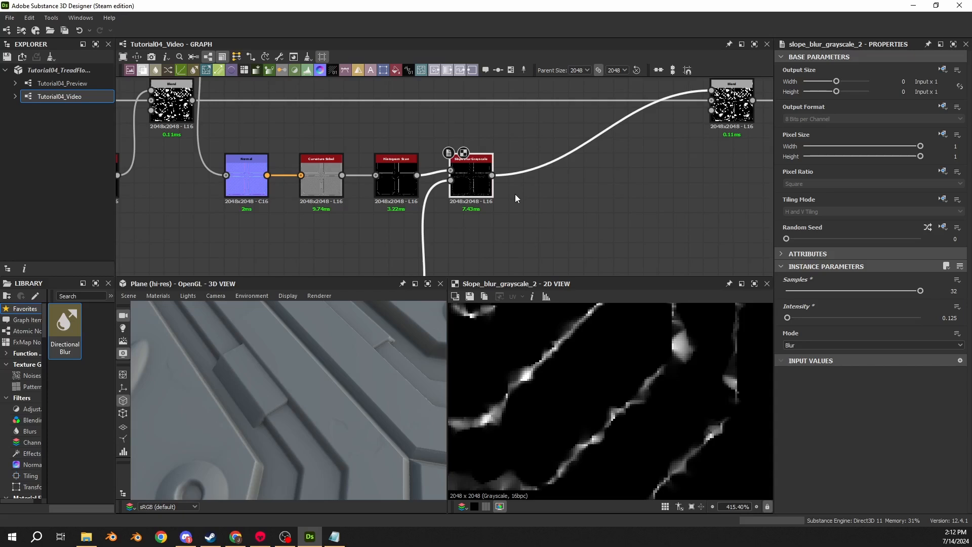
- Insert a Blur HQ Grayscale node between the Slope Blur Grayscale and the Blend
click(513, 166)
key(space)
text(blur)
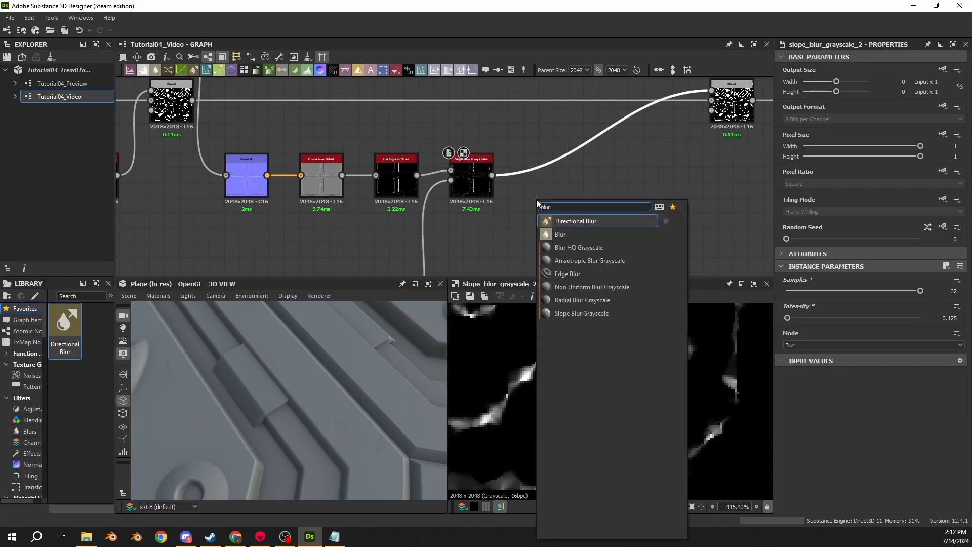
click(566, 247)
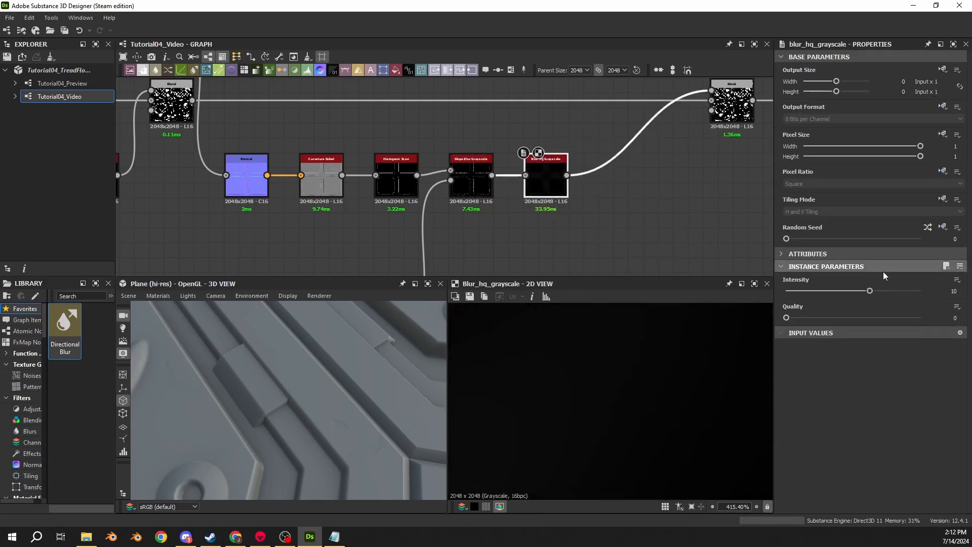
- Set the Blur HQ Grayscale's intensity to 0.5 and quality to 1, and inspect the softened edge mask
click(955, 291)
text(0.5)
key(Return)
click(935, 318)
text(1)
key(Return)
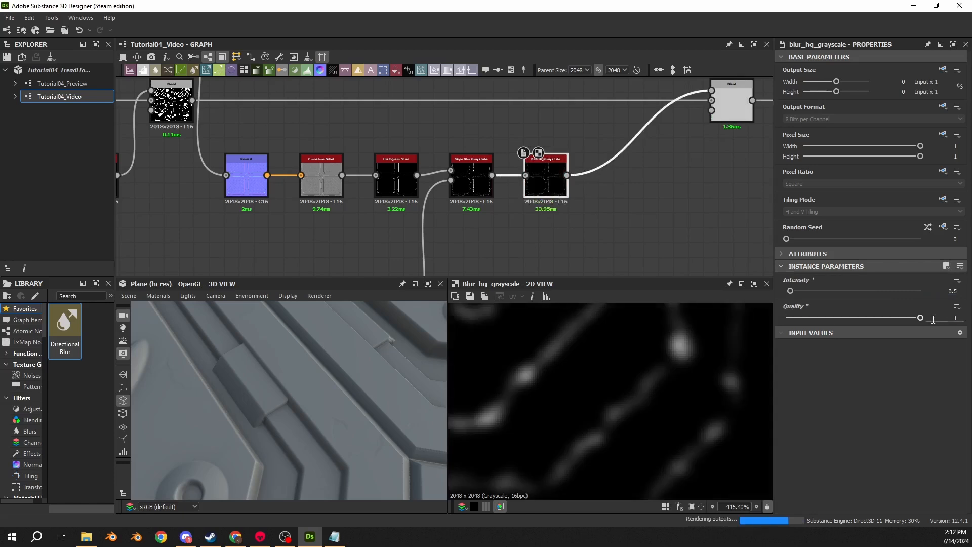
scroll(538, 393, down, 4)
scroll(568, 376, up, 5)
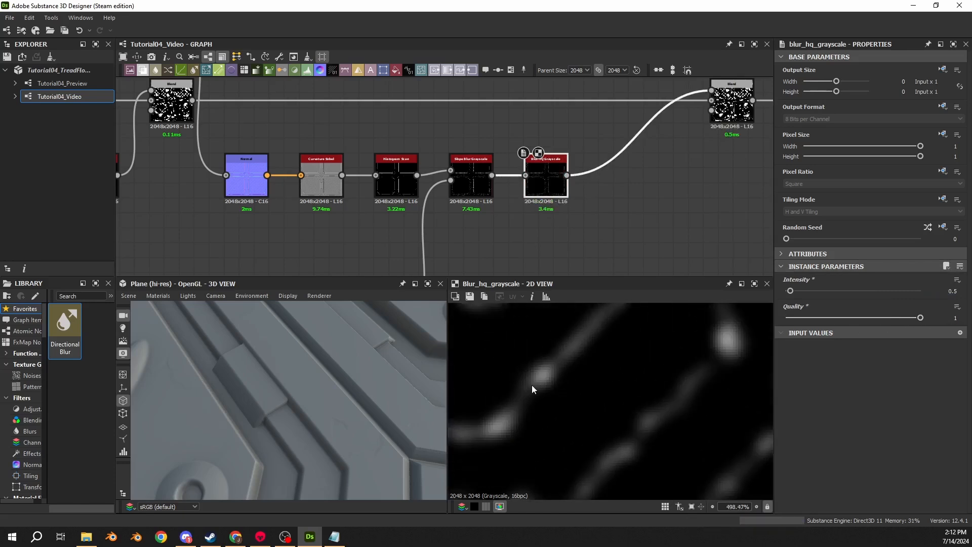
- Insert a Levels node between the Blur HQ Grayscale and the Blend, aligned with the edge mask's node row
middle_drag(566, 206, 430, 222)
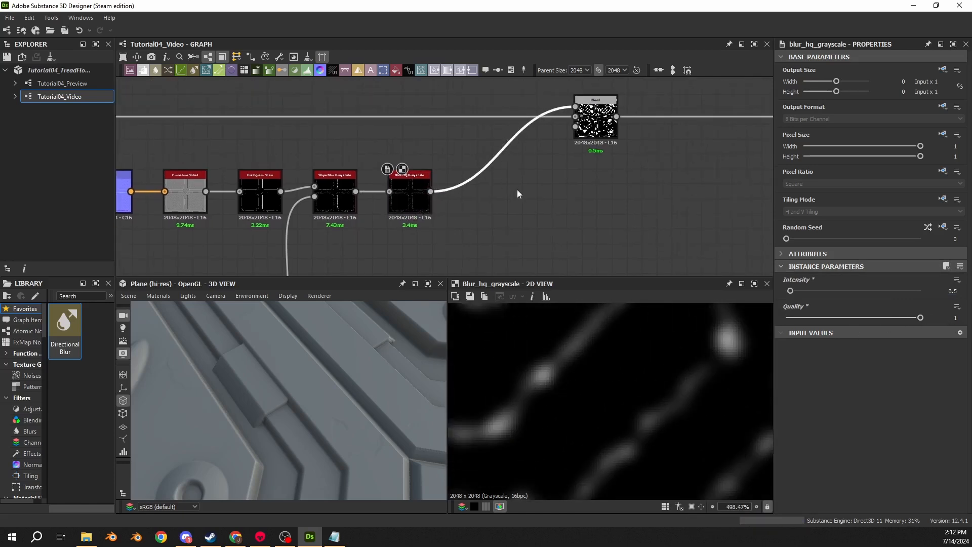
key(space)
text(lev)
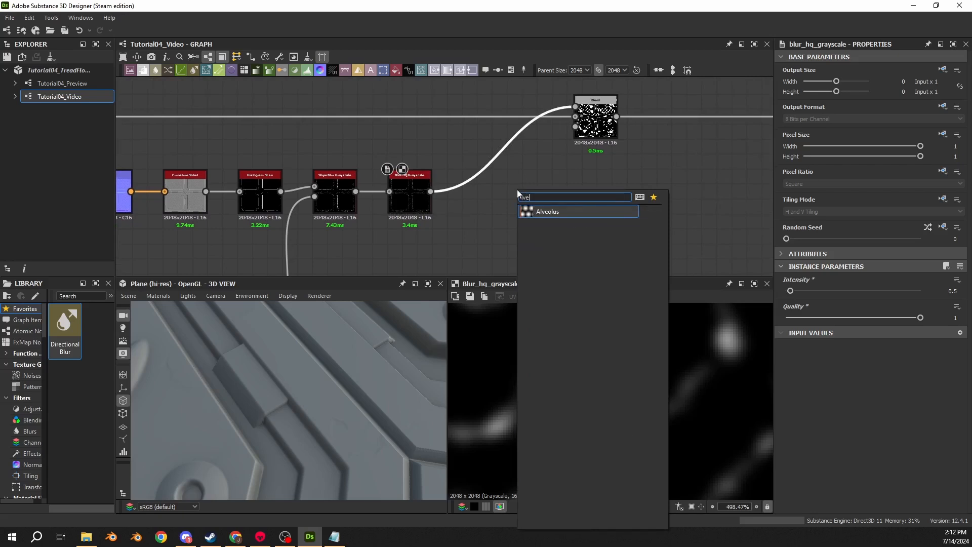
key(Return)
double_click(400, 205)
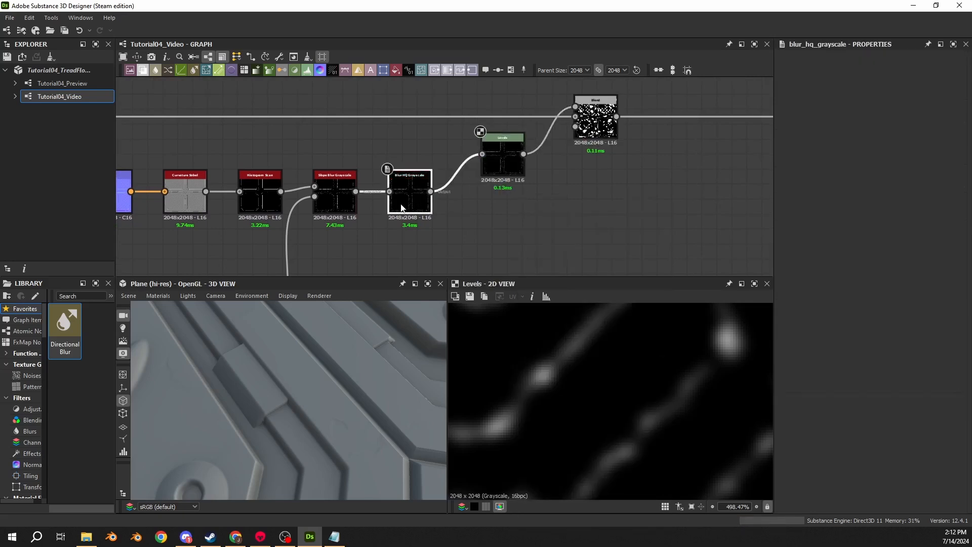
drag(502, 172, 487, 212)
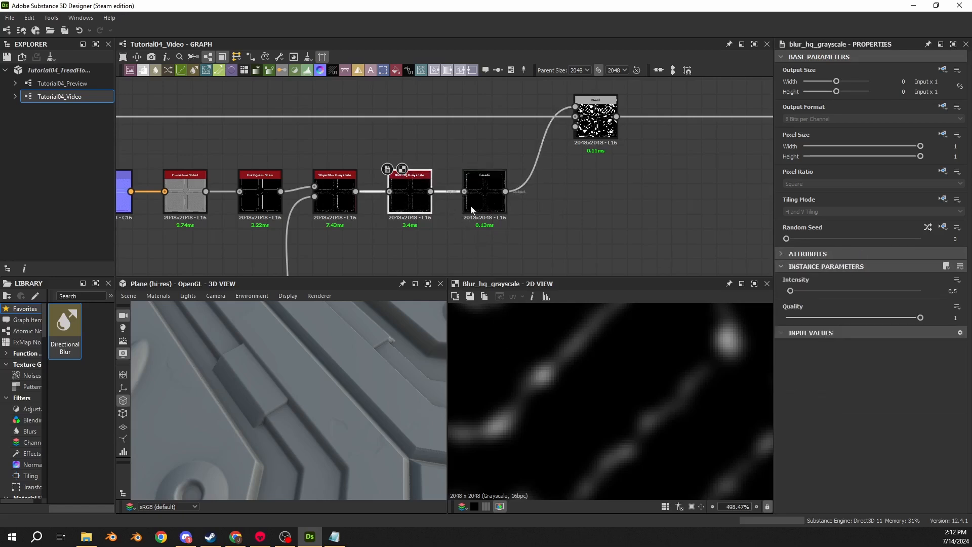
- Set the Levels node's Level In High to 0.1 and Level In Mid to 0.4, and display its output
click(947, 254)
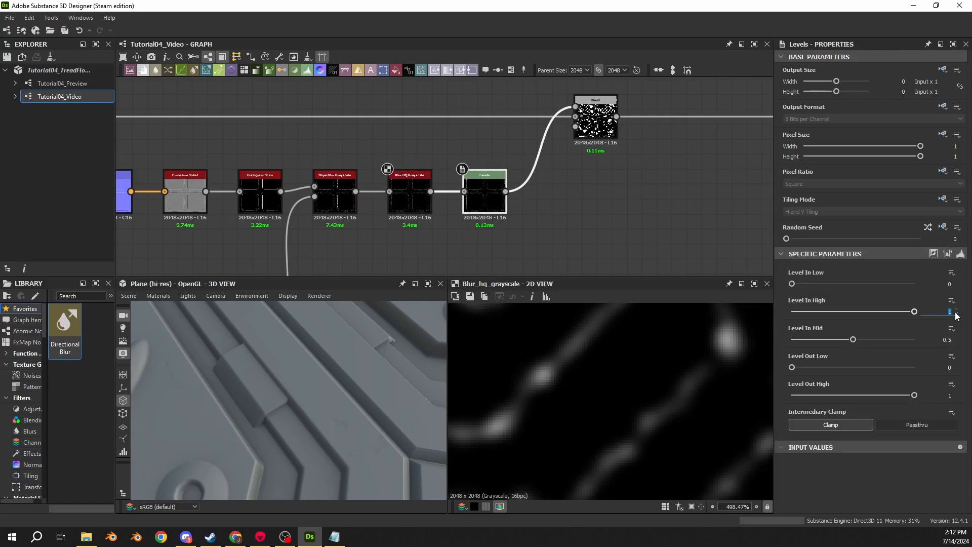
text(0.1)
click(943, 339)
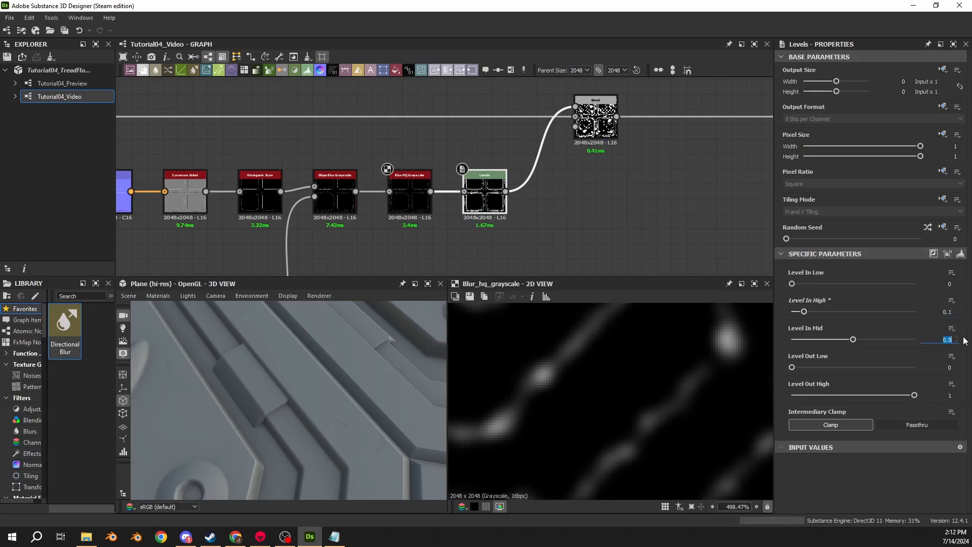
text(0.4)
key(Return)
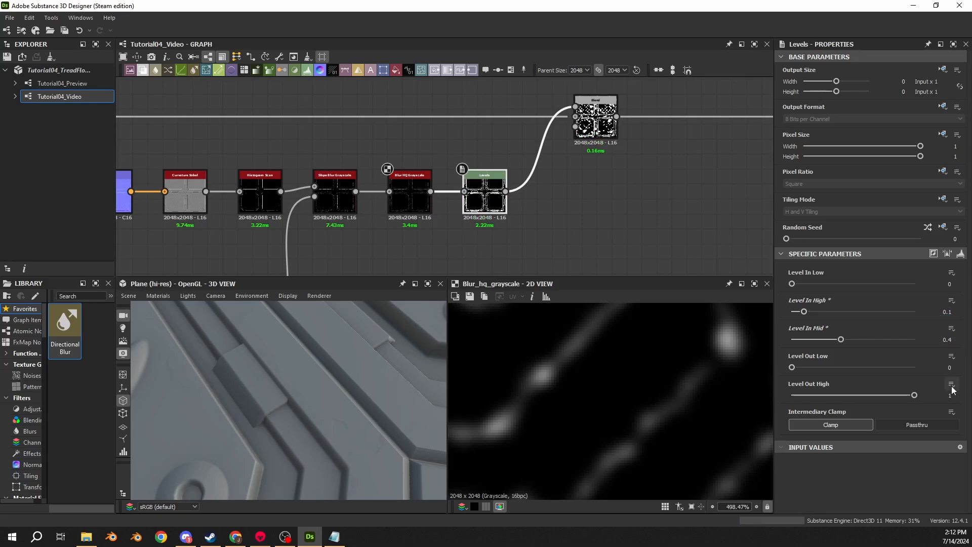
double_click(484, 197)
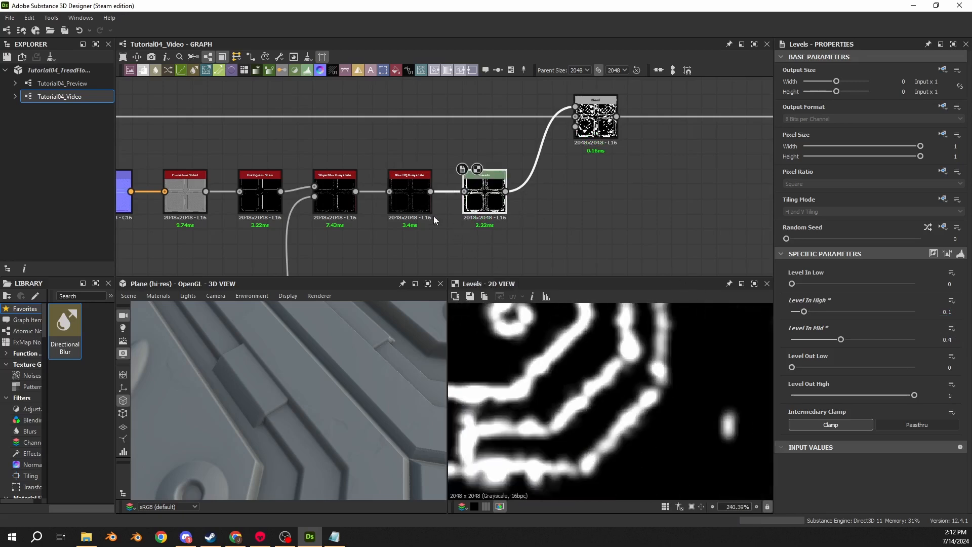
- Compare the Levels output with the Blur HQ Grayscale disabled and enabled, examining the Slope Blur and Blur HQ results up close
double_click(410, 198)
double_click(494, 209)
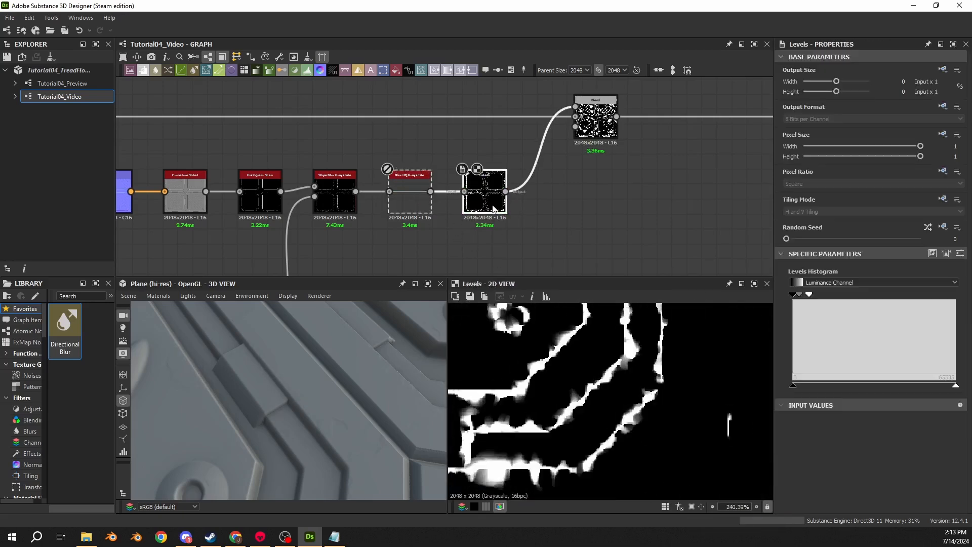
scroll(527, 351, up, 4)
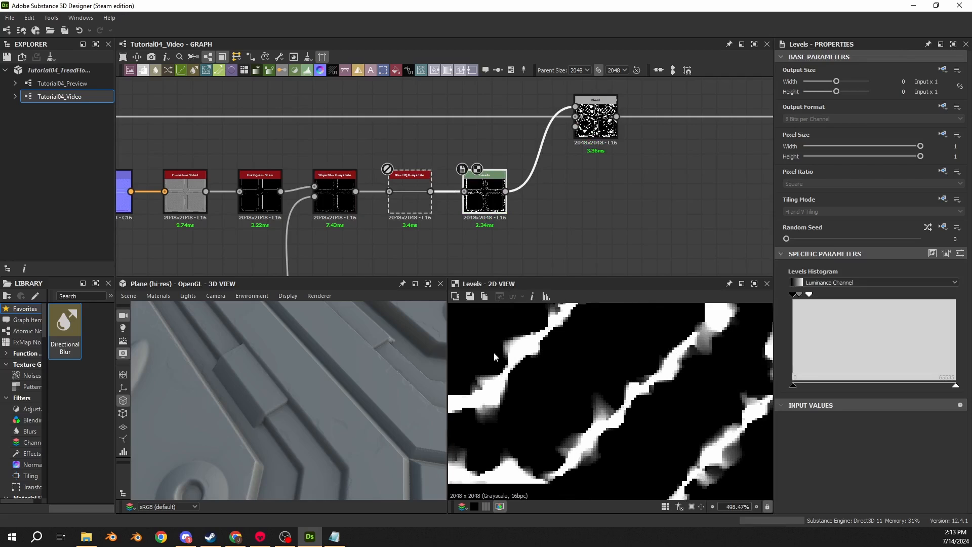
double_click(351, 205)
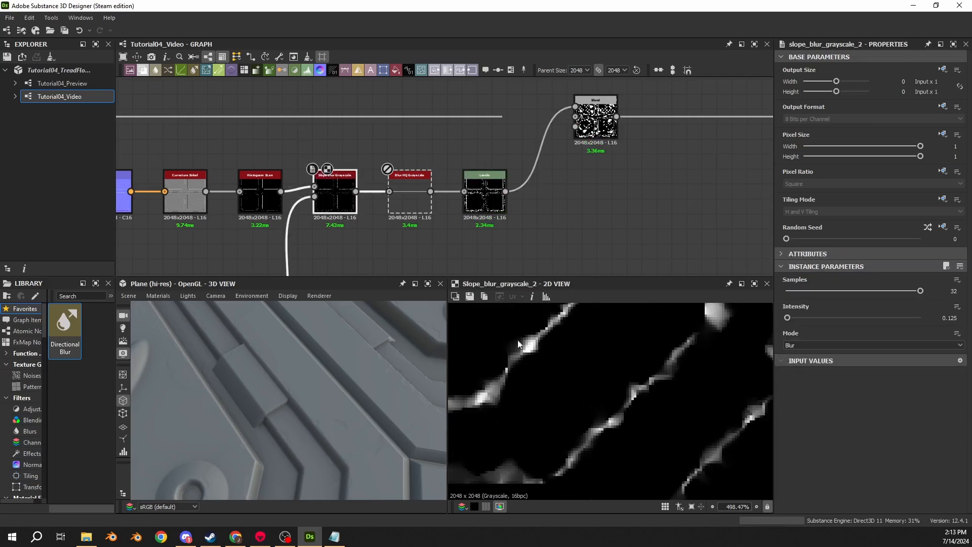
double_click(418, 194)
scroll(570, 391, up, 2)
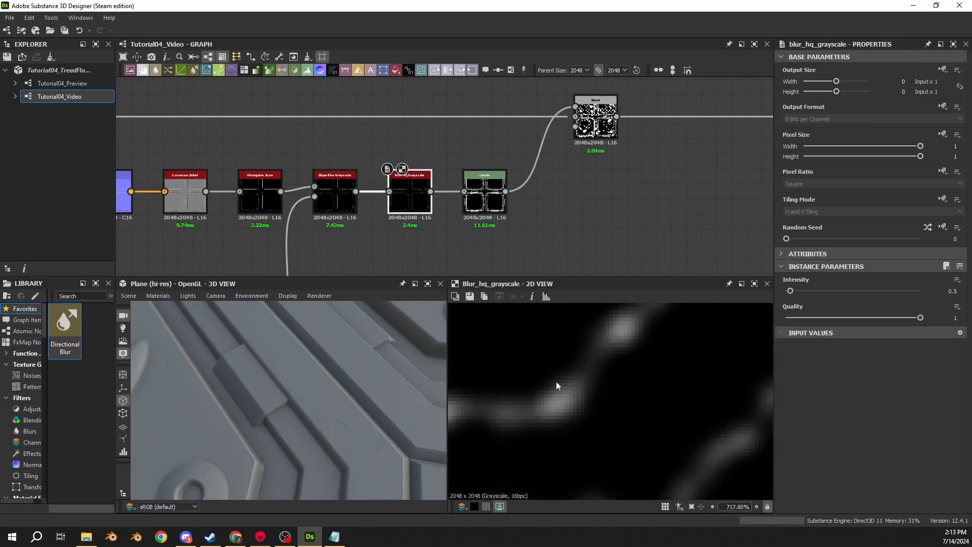
scroll(556, 382, up, 3)
double_click(489, 196)
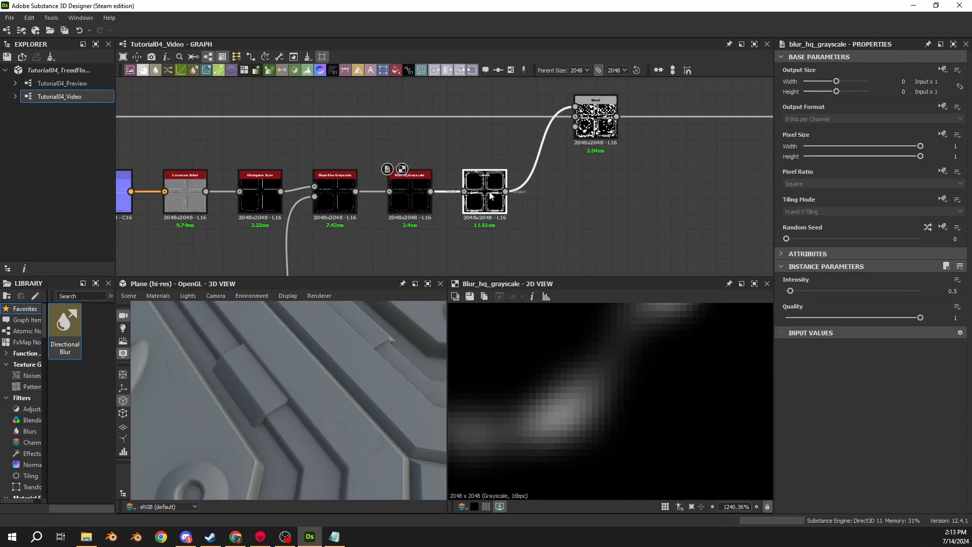
- Try Max mode on the edge mask's Slope Blur Grayscale, undo the change, and inspect the Levels output at several zoom levels
scroll(548, 350, down, 8)
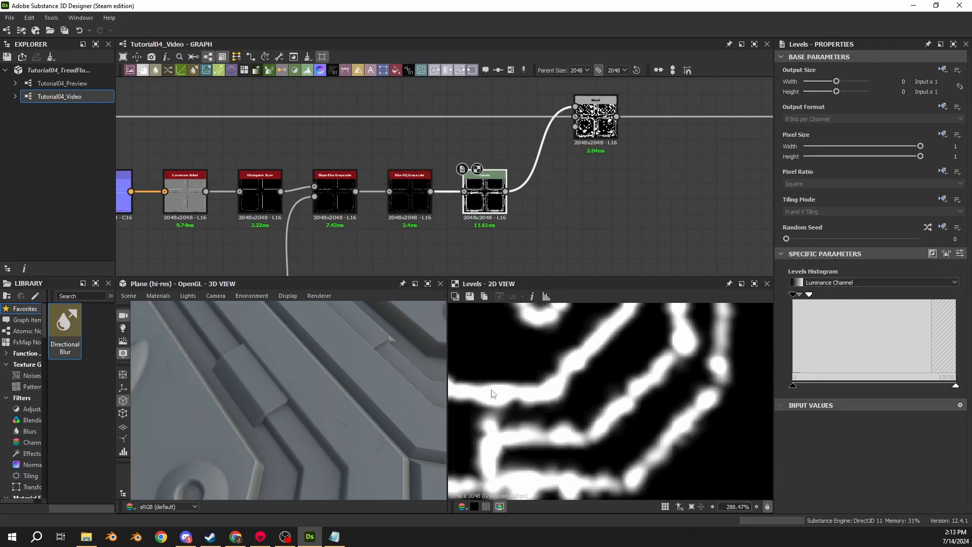
scroll(495, 392, down, 12)
scroll(622, 368, up, 12)
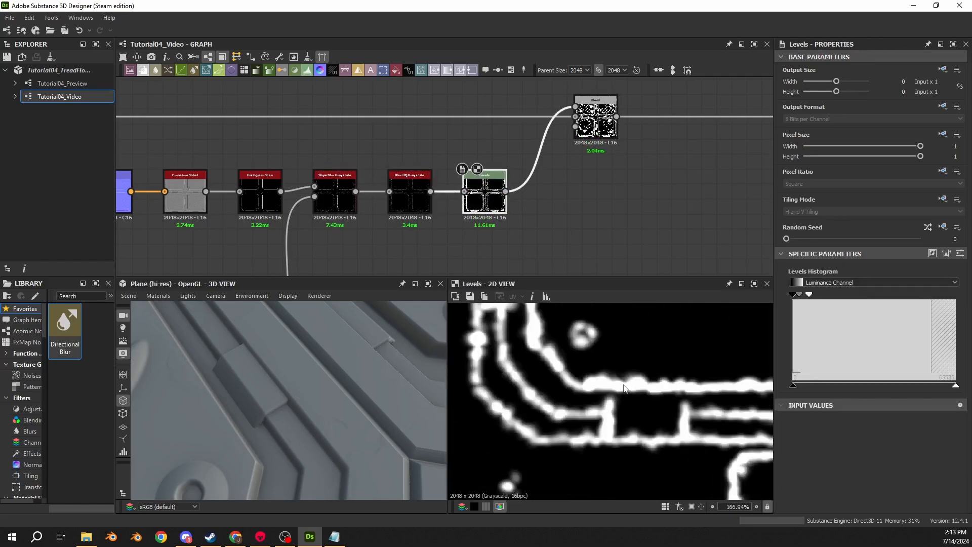
click(422, 204)
click(349, 198)
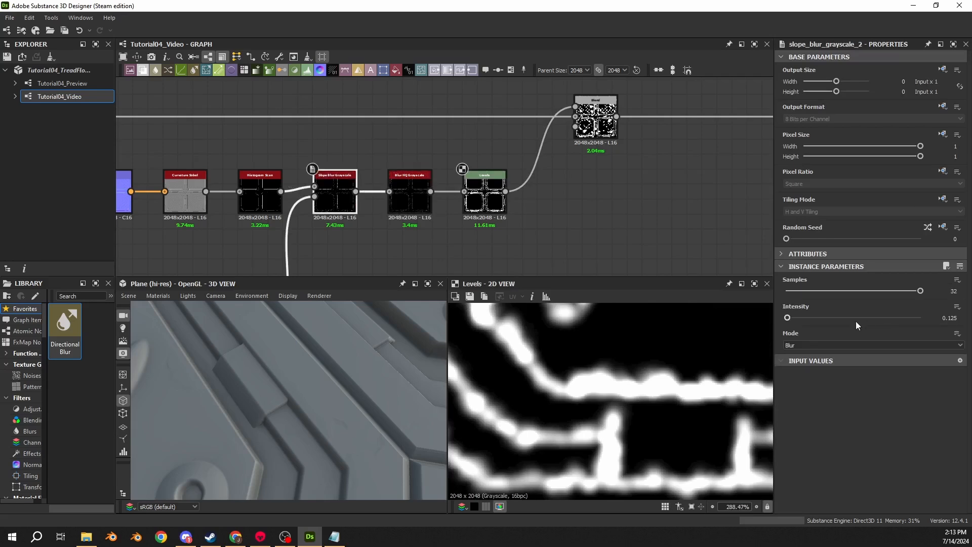
click(800, 347)
click(795, 366)
key(ctrl+z)
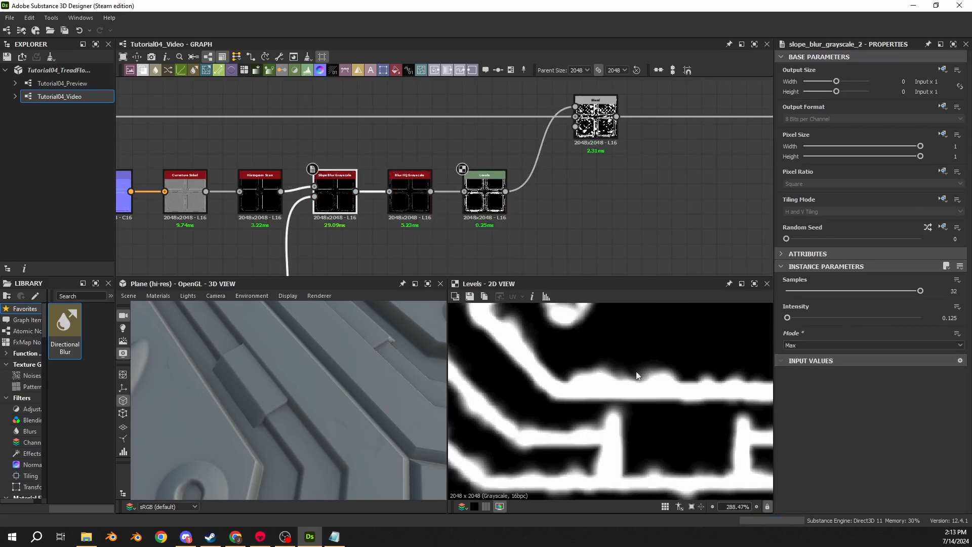
scroll(636, 372, down, 5)
scroll(555, 369, up, 3)
scroll(555, 368, up, 3)
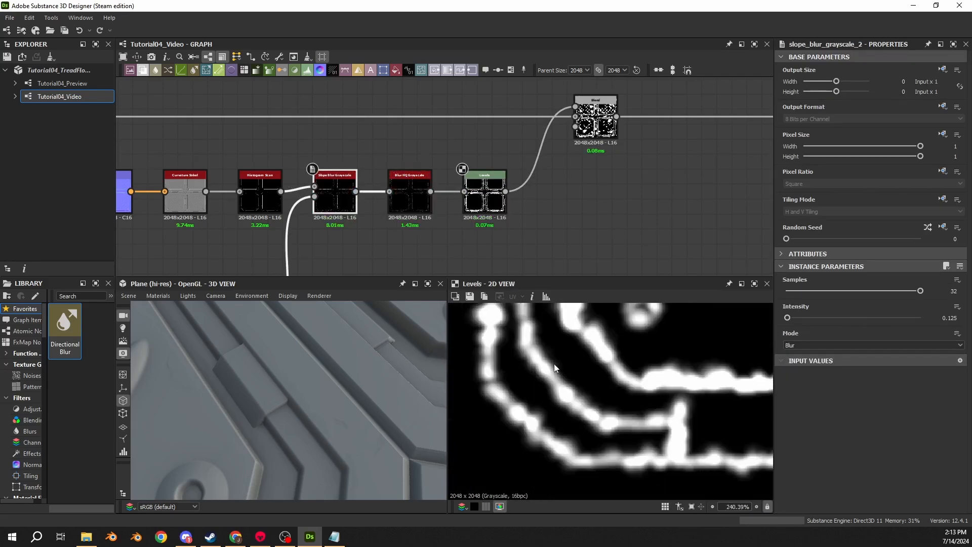
scroll(557, 389, up, 5)
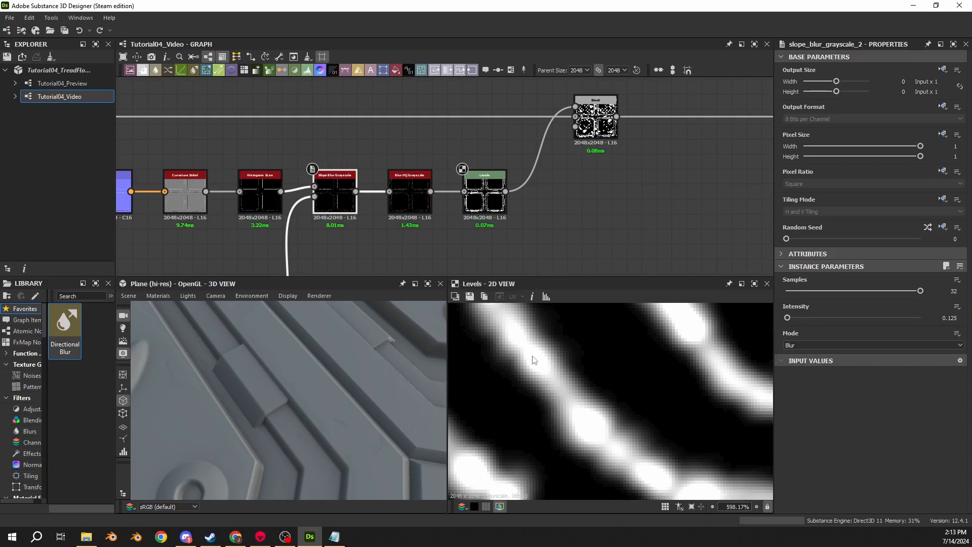
- Shift the downstream Blend and Levels nodes to make room, and insert a Slope Blur Grayscale after the edge mask's Levels node
scroll(517, 212, down, 3)
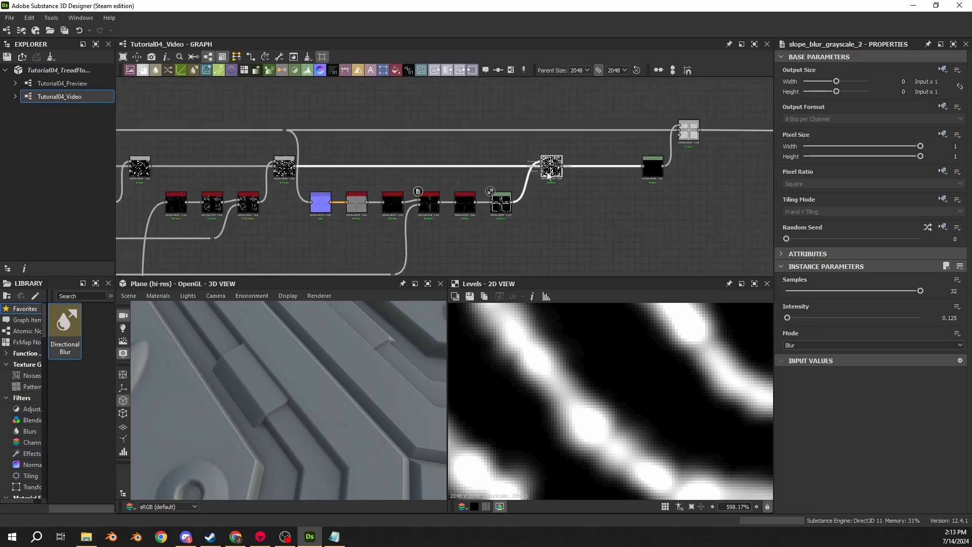
scroll(471, 180, up, 4)
middle_drag(588, 202, 349, 181)
scroll(365, 180, down, 3)
scroll(418, 144, down, 5)
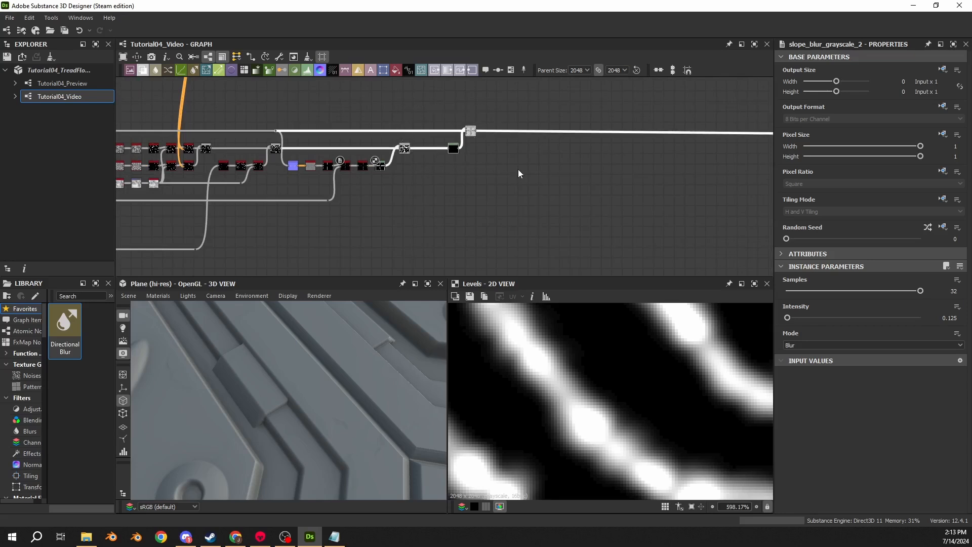
scroll(405, 150, up, 4)
middle_drag(405, 150, 530, 151)
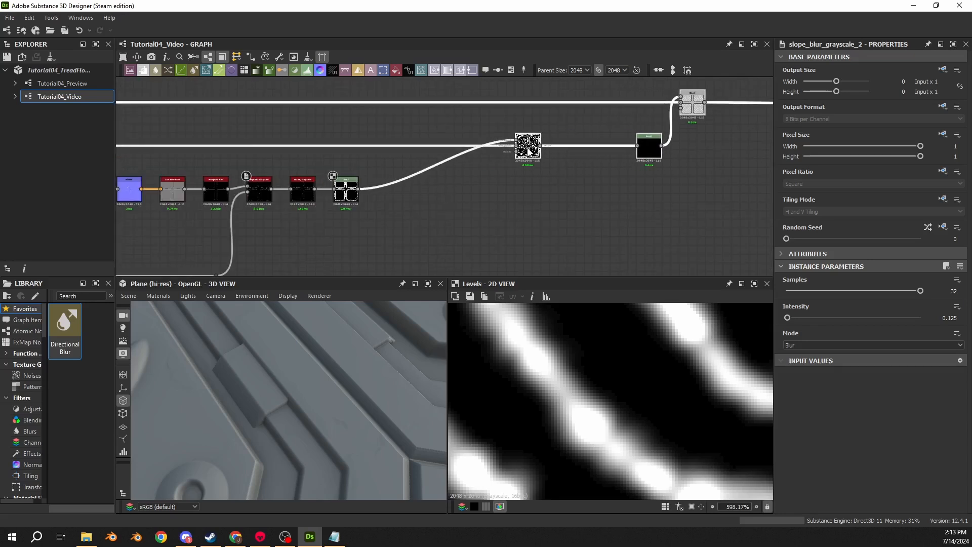
key(space)
text(slope)
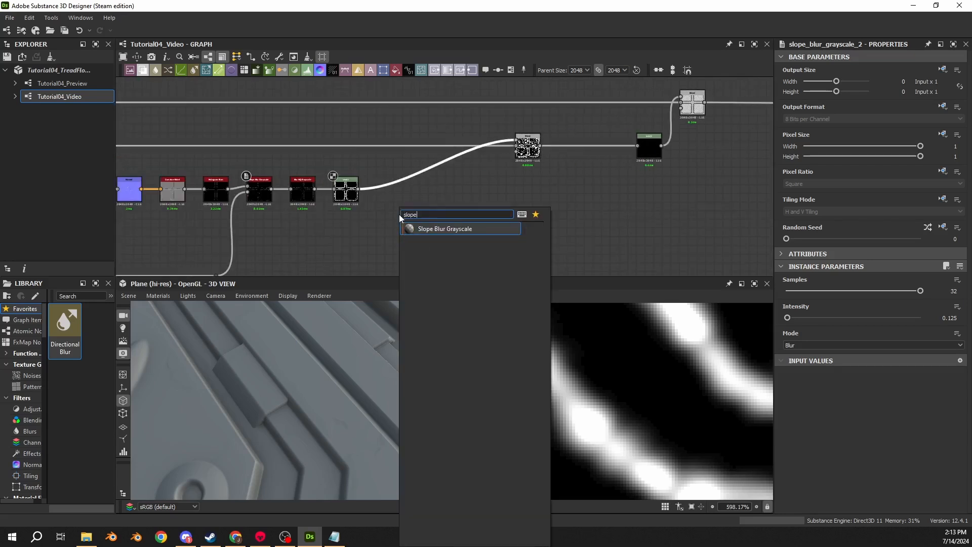
key(Return)
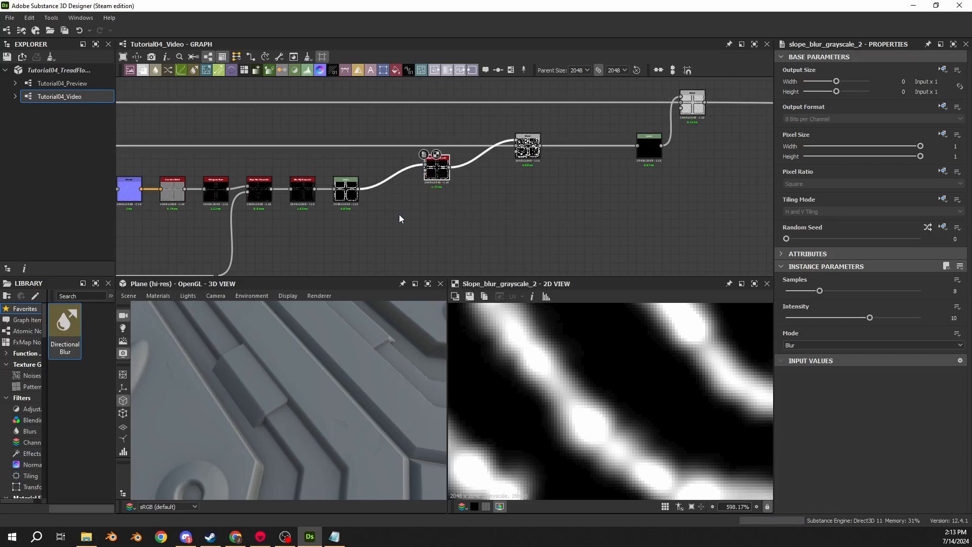
- Add a Perlin Noise node below the edge mask's node row and set its scale to 24
middle_drag(301, 240, 340, 215)
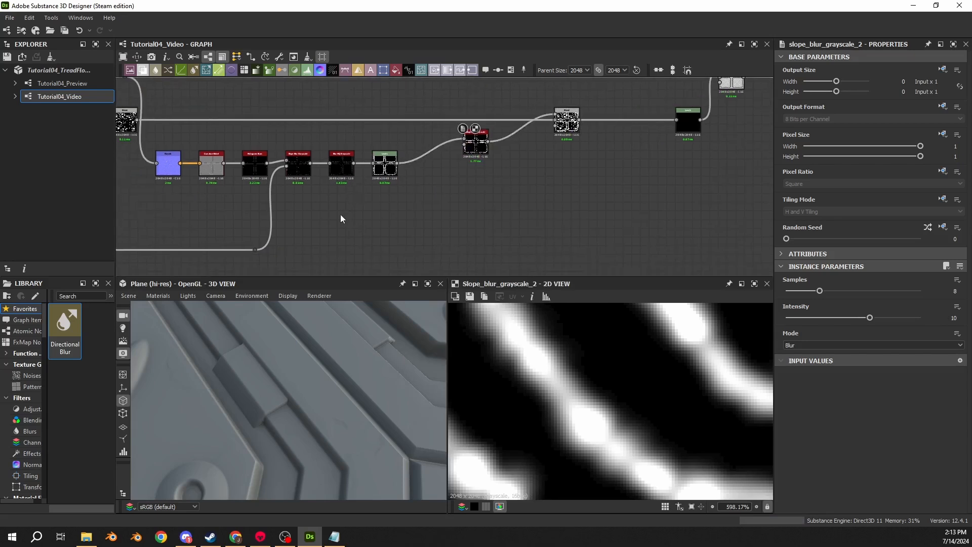
key(space)
text(perlin)
key(Return)
scroll(341, 214, up, 3)
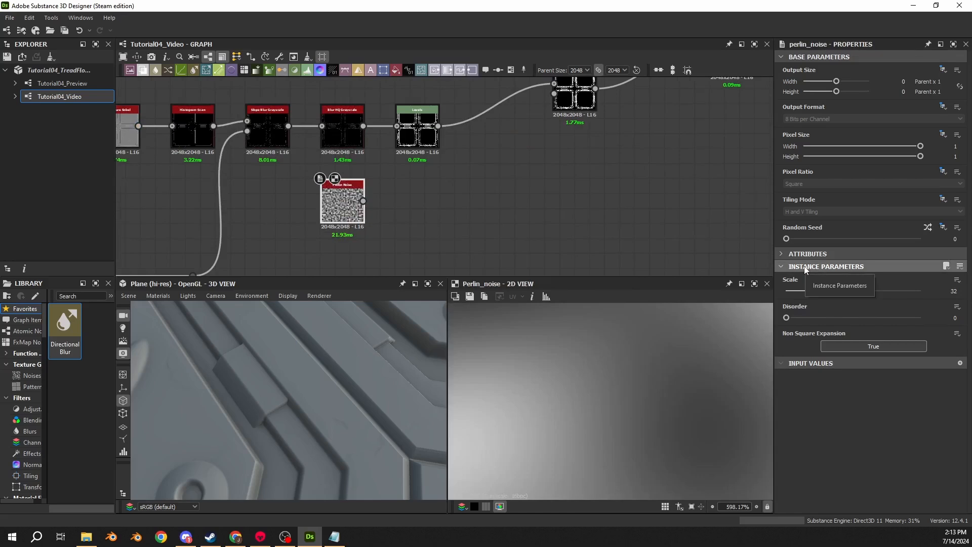
click(954, 292)
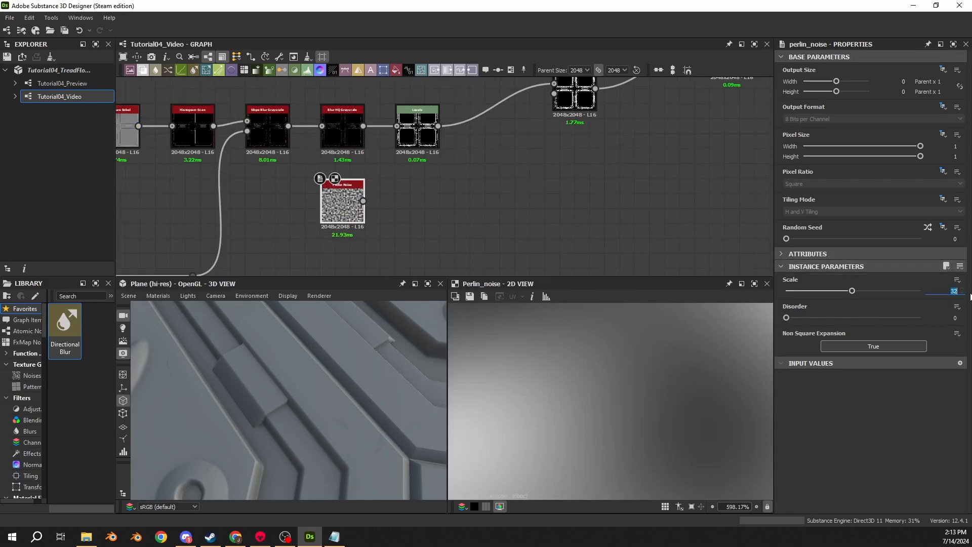
text(24)
key(Return)
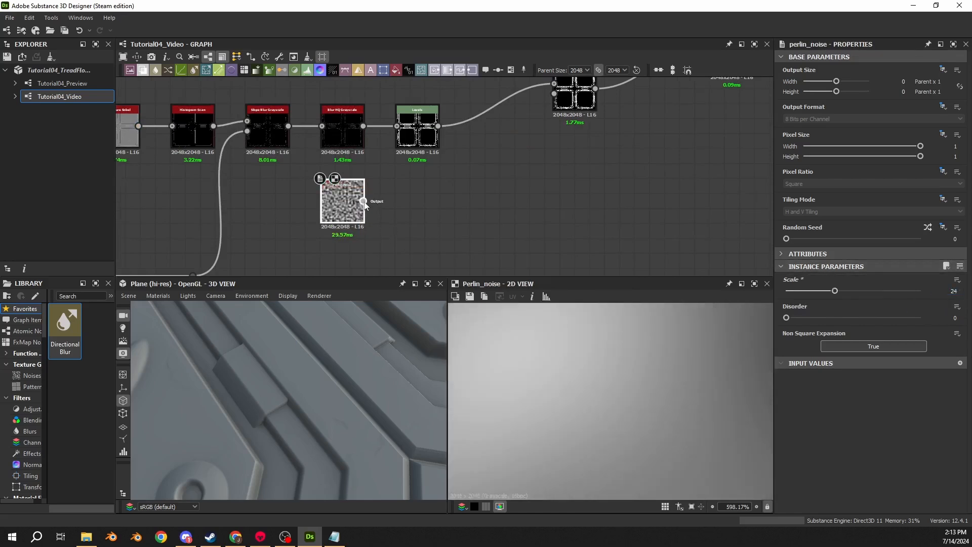
- Connect the Perlin Noise to a new Levels node, apply Auto Level, and display the level values as sliders
drag(363, 201, 398, 201)
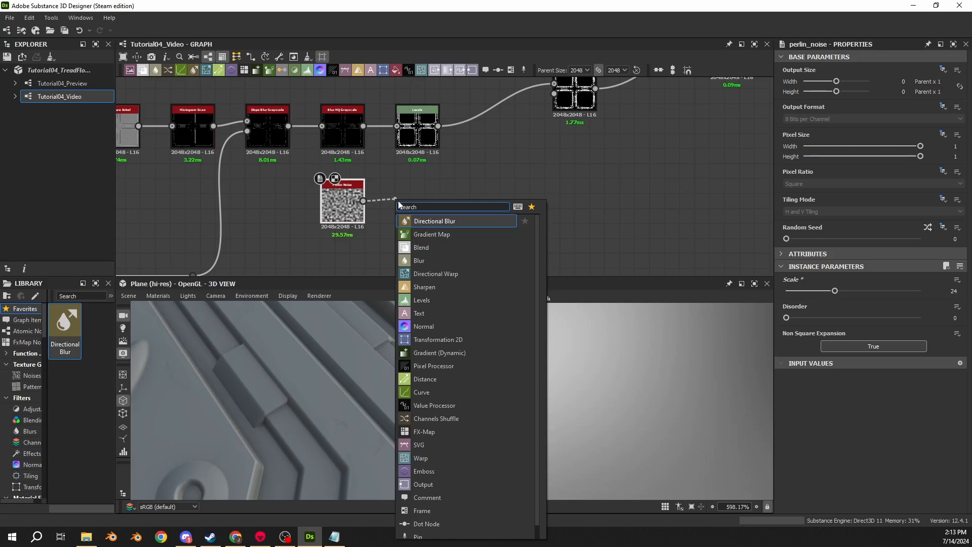
text(lev)
key(Return)
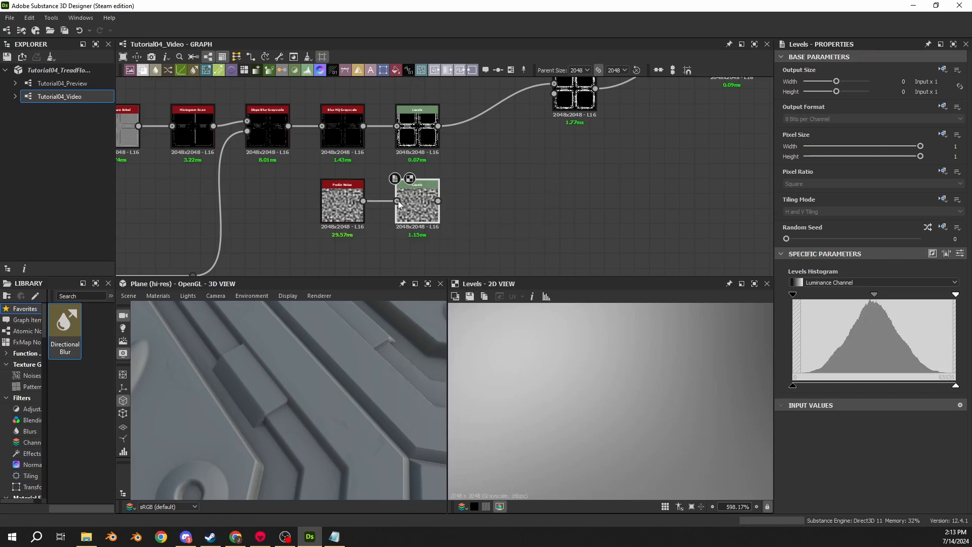
click(947, 257)
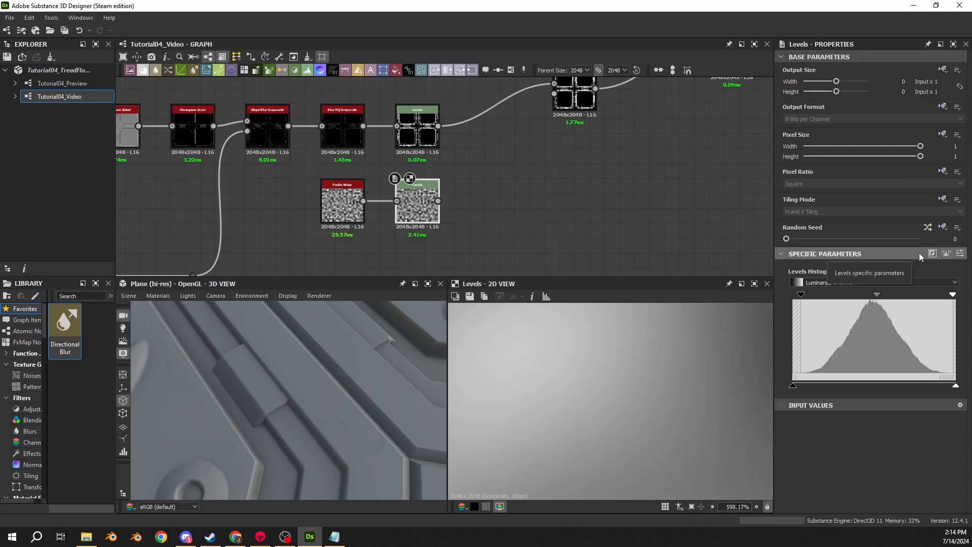
click(961, 254)
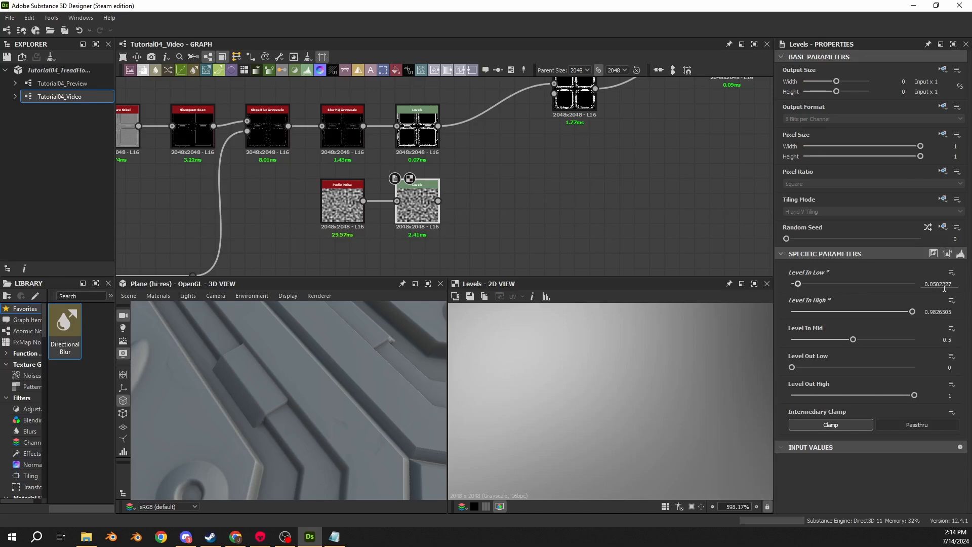
- Align the new Slope Blur Grayscale with its row, feed it the Perlin Noise Levels, and set samples to 32 and intensity to 0.2
middle_drag(426, 193, 357, 216)
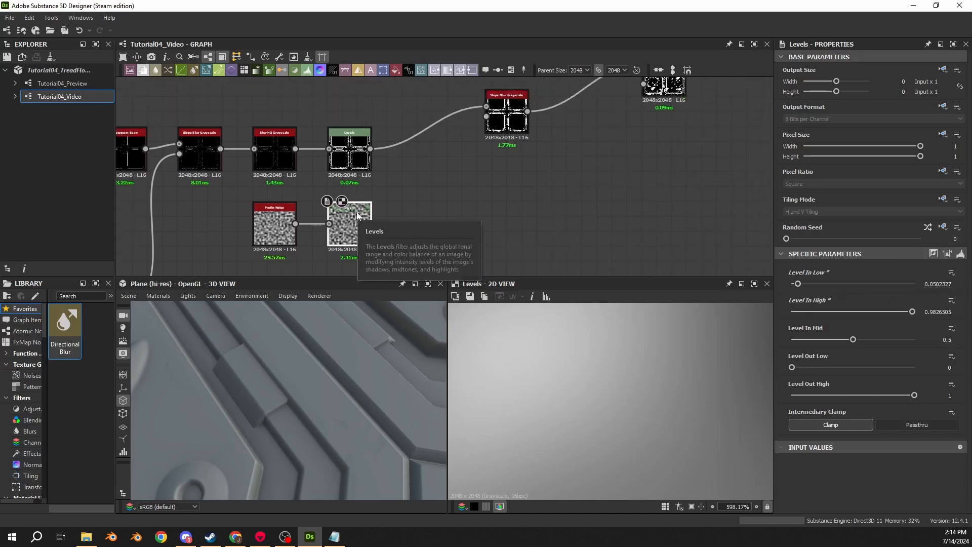
drag(506, 117, 404, 153)
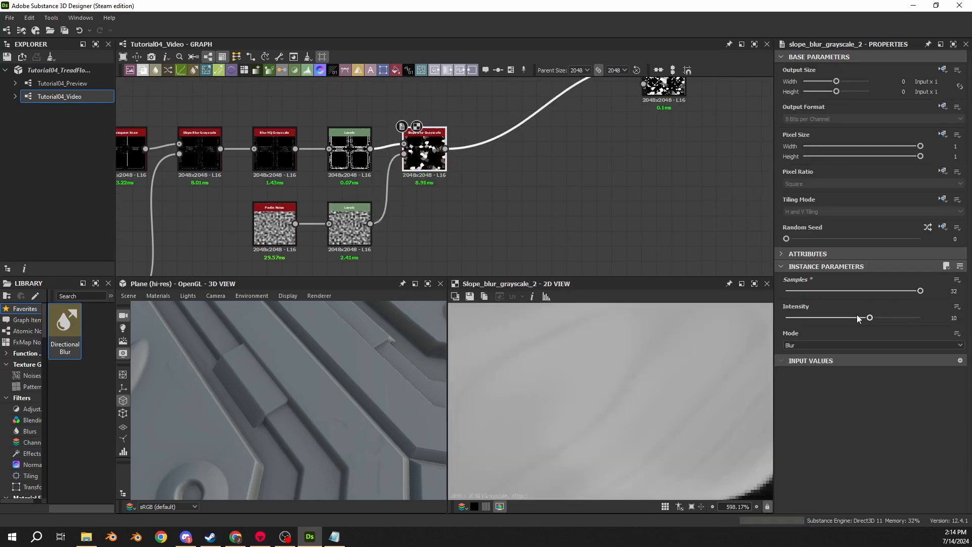
click(954, 318)
text(0.2)
key(Return)
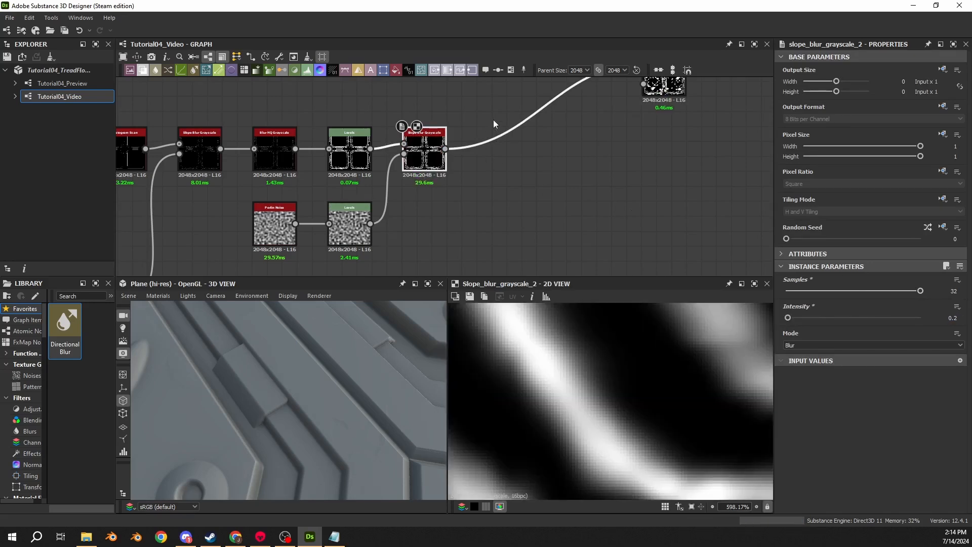
- Insert a Histogram Scan after the new Slope Blur Grayscale and align it with the edge mask's node row
key(space)
text(histogra)
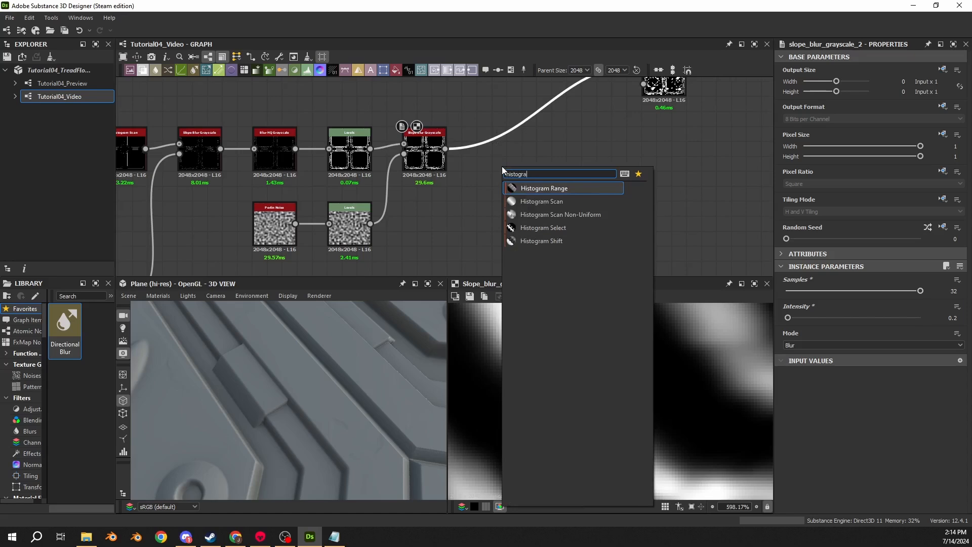
key(Down)
key(Return)
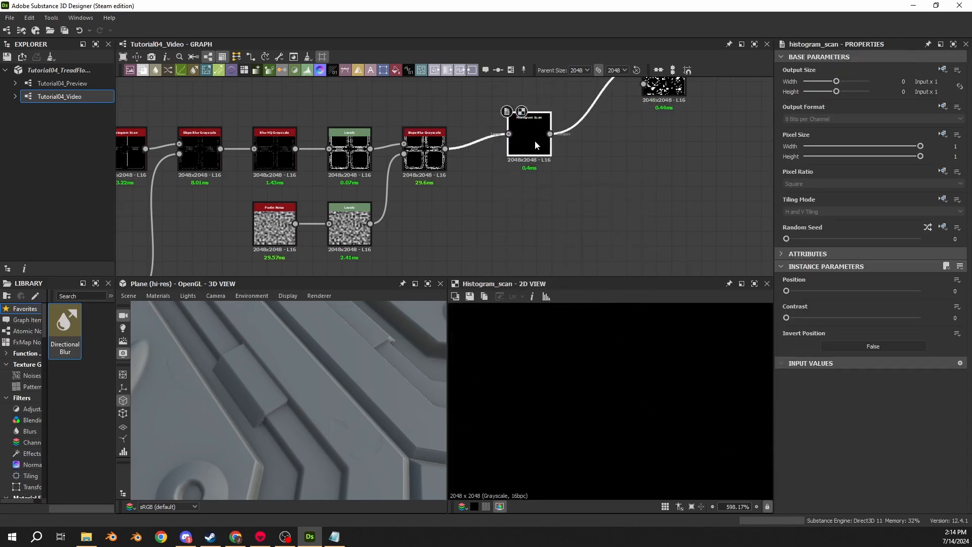
drag(536, 145, 506, 160)
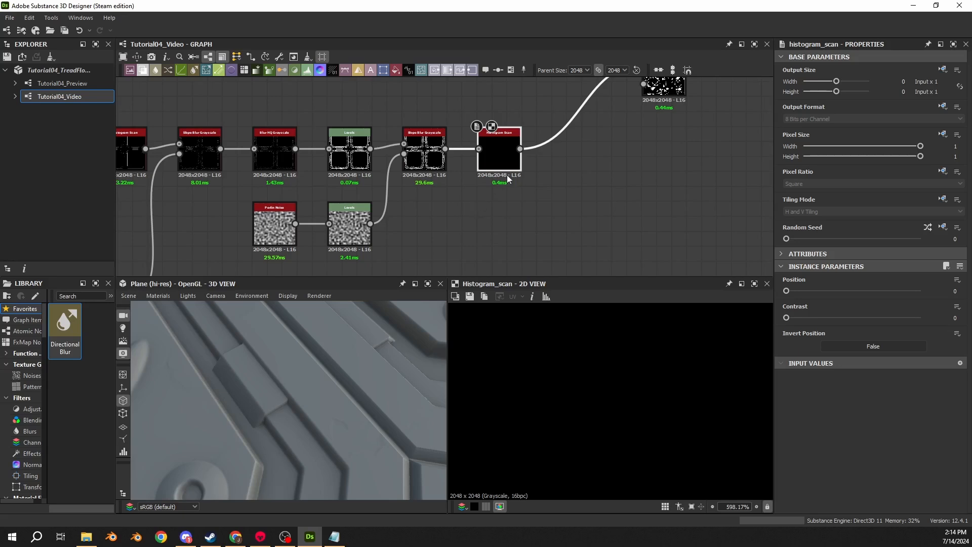
- Insert a Blend node after the Histogram Scan and align it with the edge mask's node row
key(space)
text(blend)
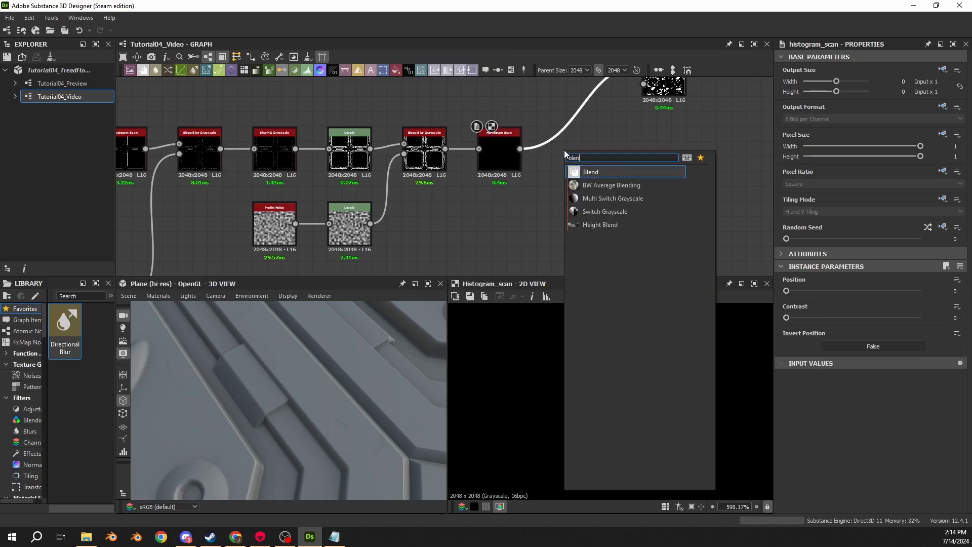
key(Return)
drag(579, 128, 570, 166)
- Add a Crystal 1 node beside the Perlin Noise Levels, below the Slope Blur Grayscale, and set its scale to 16
click(435, 215)
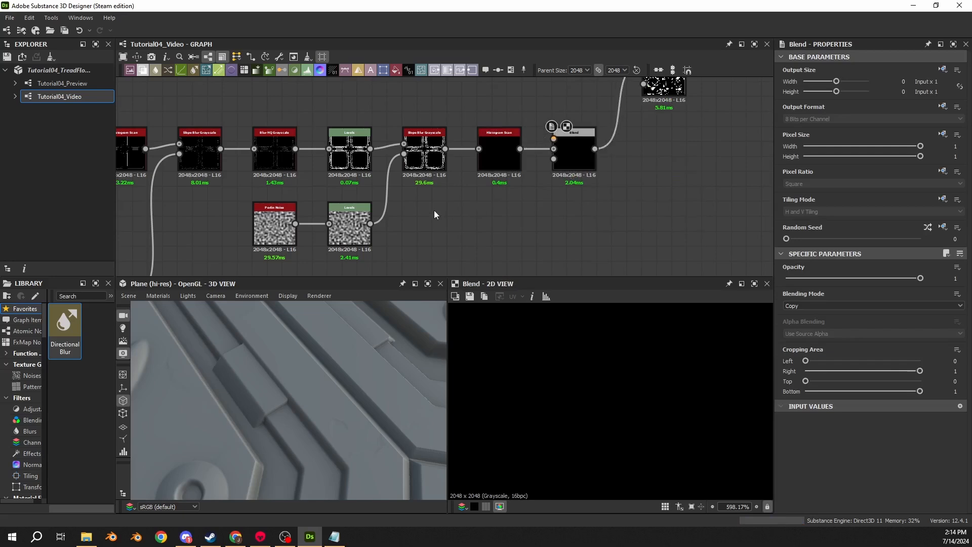
key(space)
text(crystal)
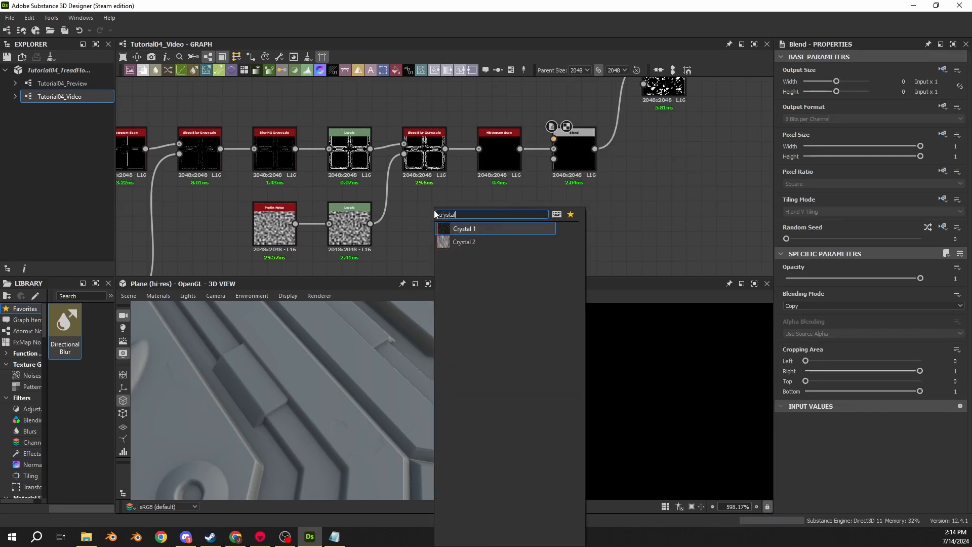
key(Return)
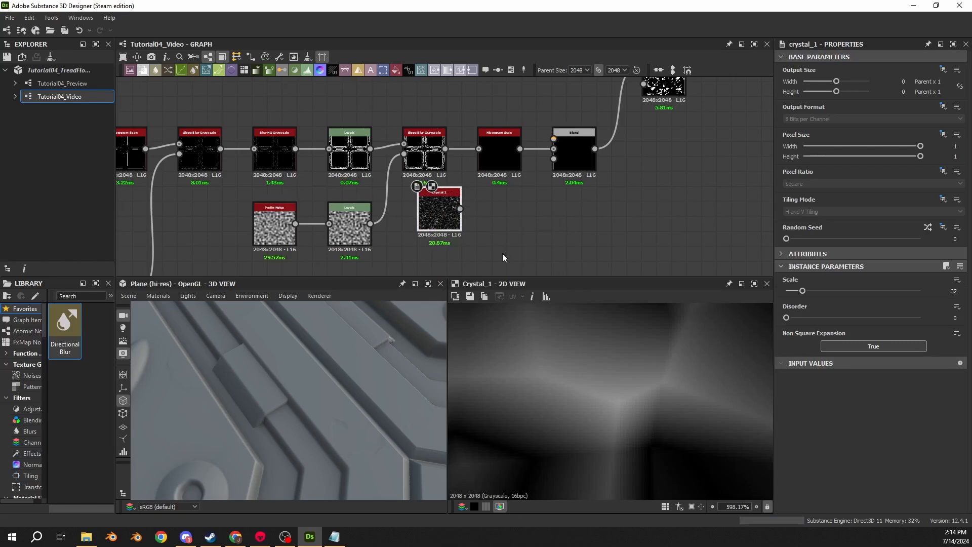
drag(447, 222, 432, 237)
click(962, 293)
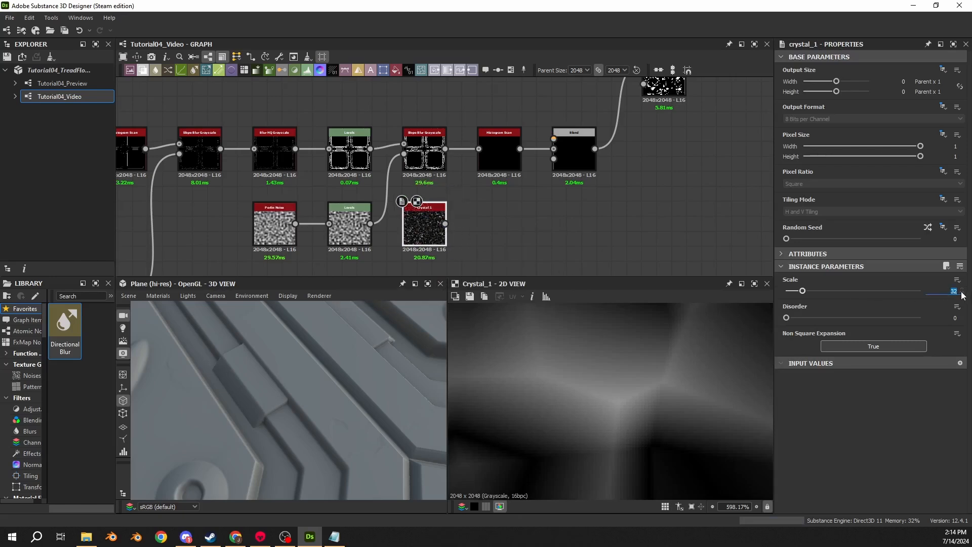
key(Return)
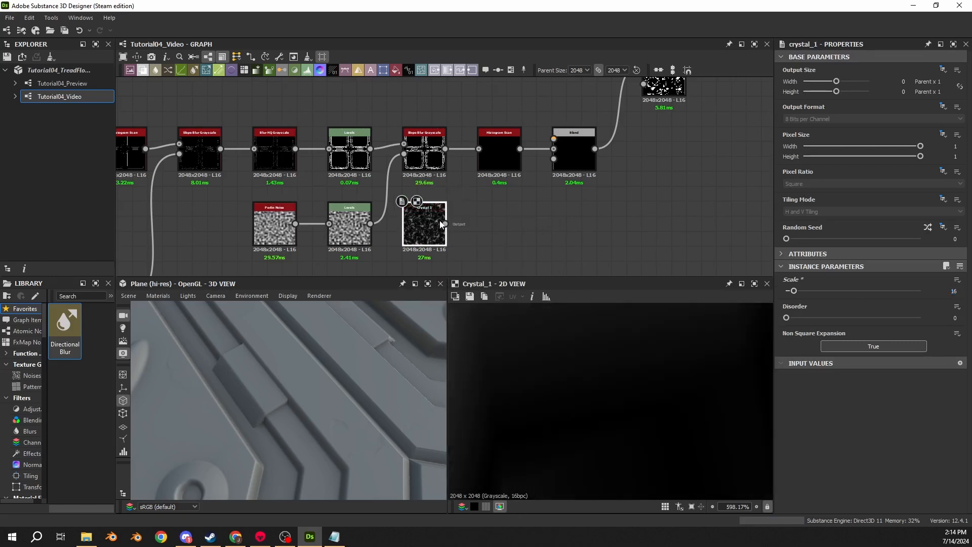
- Connect the Crystal 1 through a new Levels node to the new Blend's foreground input
mouse_move(445, 223)
mouse_down()
mouse_move(496, 223)
mouse_move(482, 226)
mouse_move(554, 149)
mouse_up()
text(lev)
key(Return)
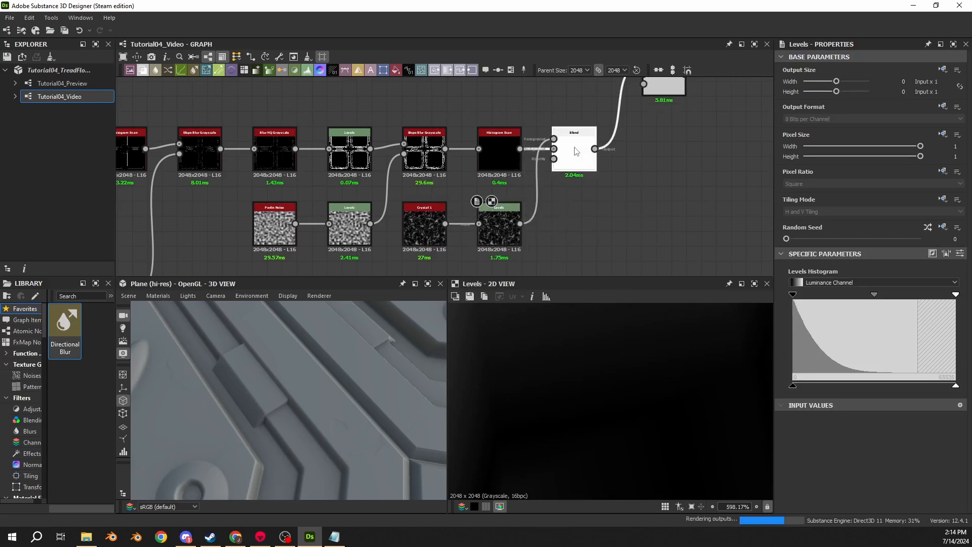
- Set the new Blend node's blending mode to Subtract and display its output
click(576, 150)
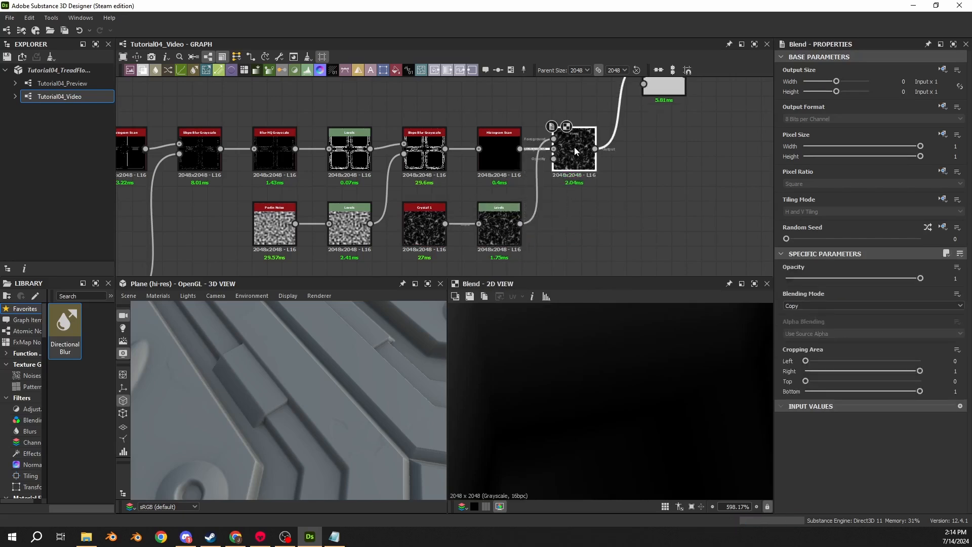
click(829, 307)
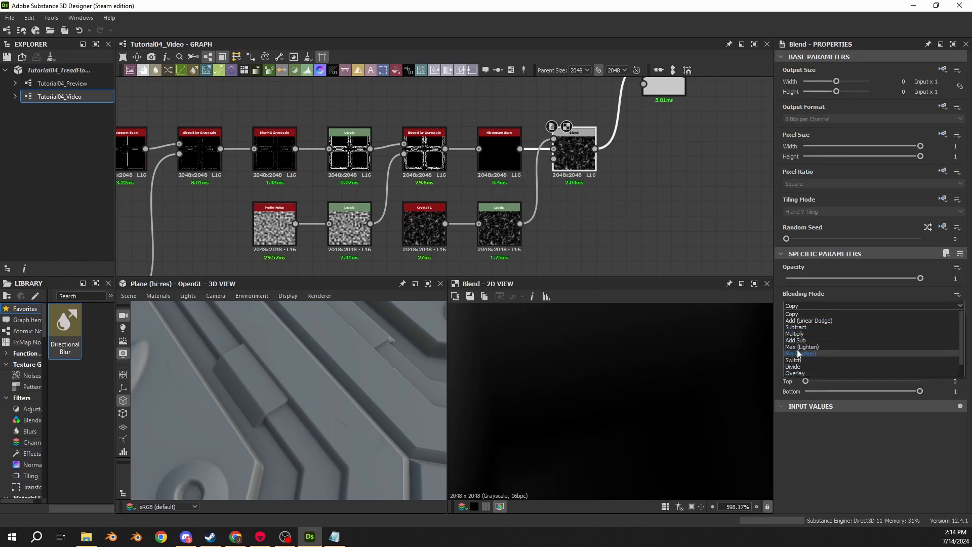
click(796, 328)
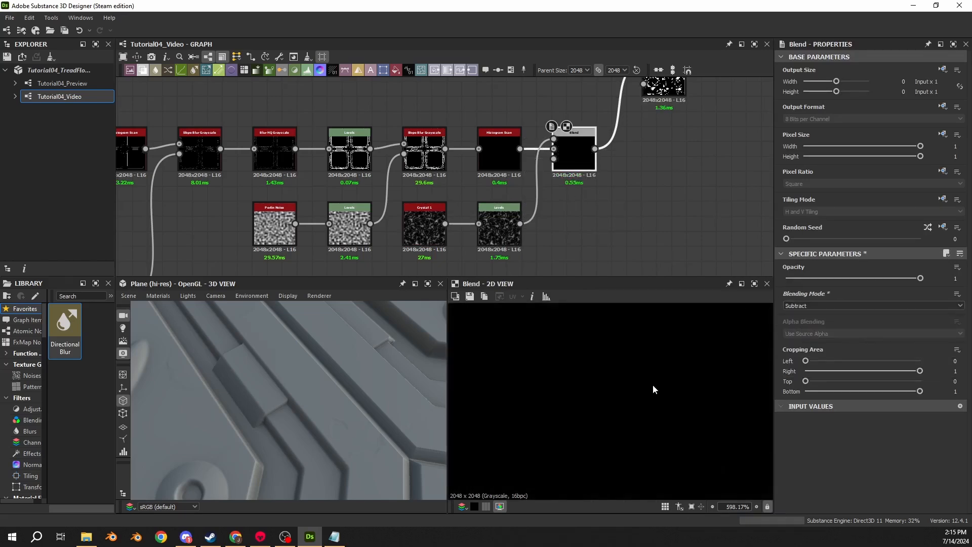
- Set the Histogram Scan's position to 0.5 and contrast to 0.65, and display its output
double_click(500, 157)
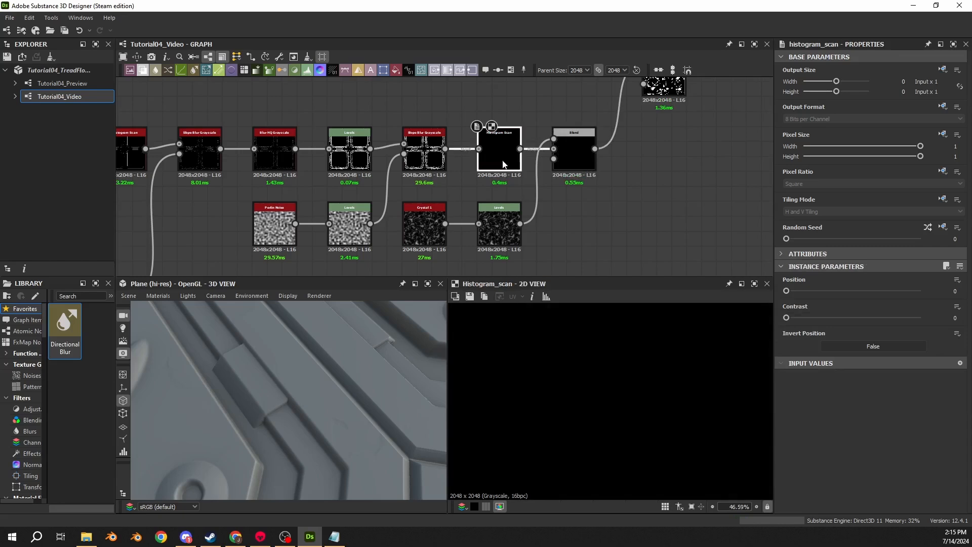
text(.5)
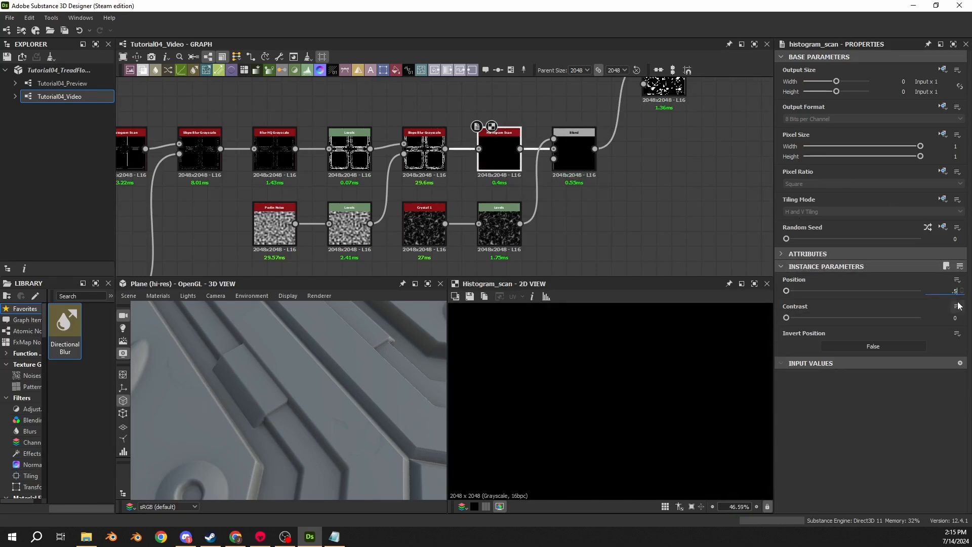
double_click(956, 317)
text(.65)
key(Return)
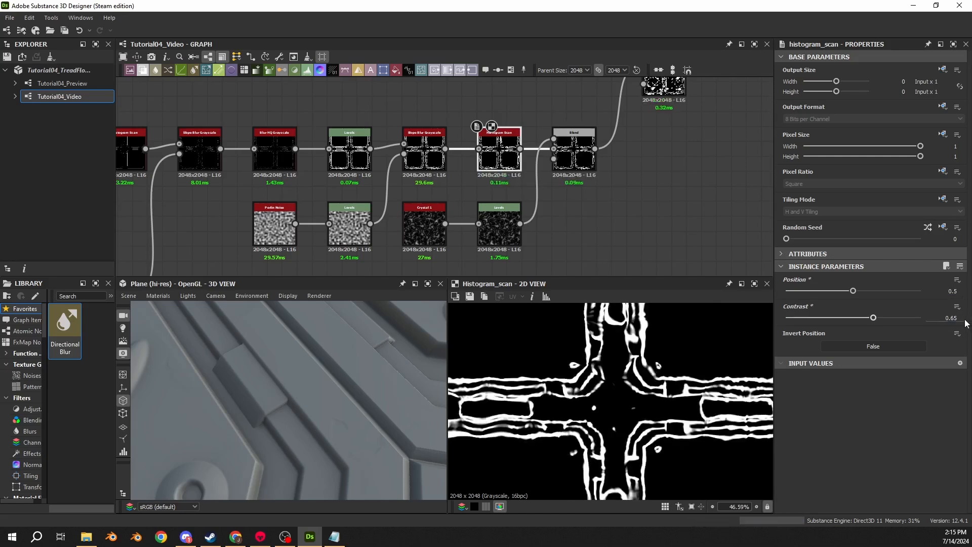
scroll(587, 401, up, 7)
middle_drag(597, 352, 595, 384)
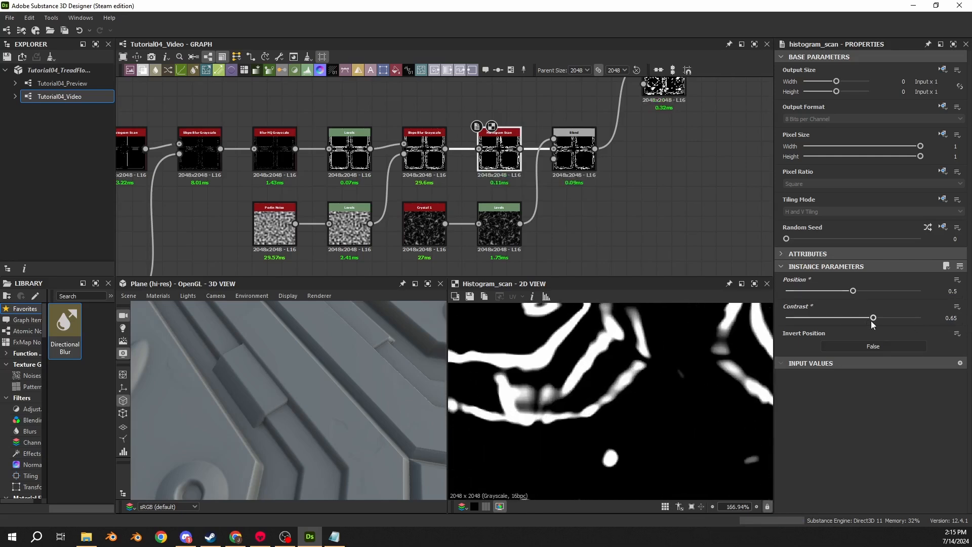
drag(873, 319, 574, 430)
key(ctrl+z)
- Compare the outputs of the Histogram Scan, the Crystal 1 noise and the Subtract Blend along the edge mask
double_click(575, 152)
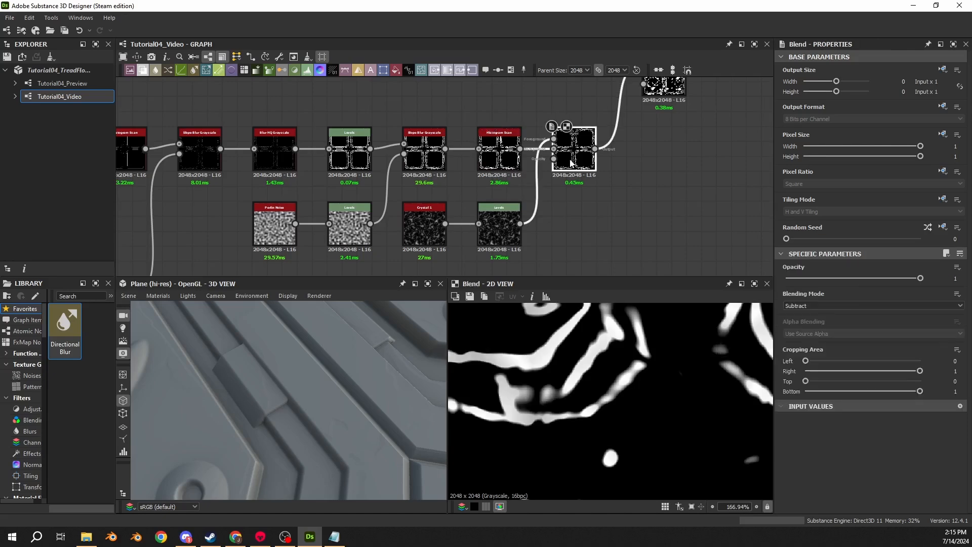
double_click(500, 151)
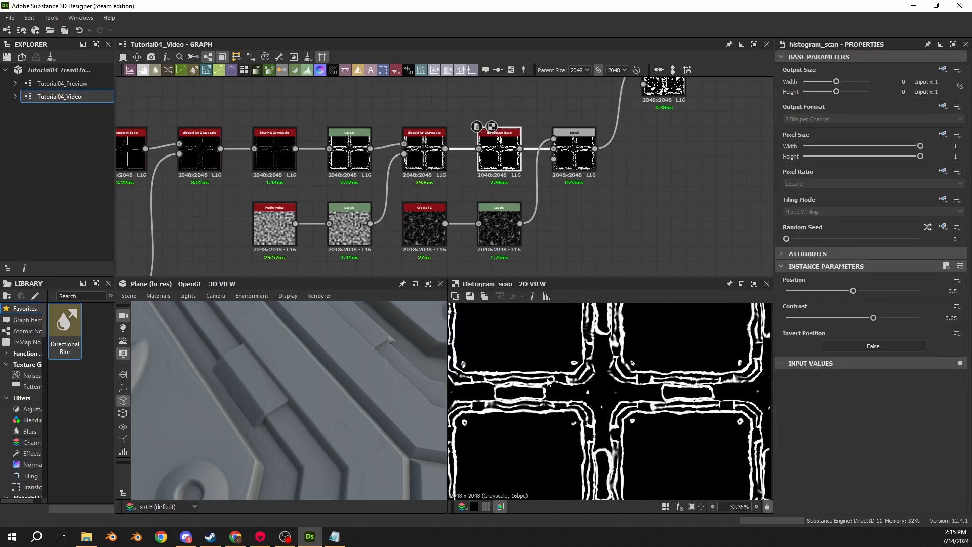
middle_drag(508, 363, 681, 393)
scroll(634, 374, up, 3)
scroll(600, 358, up, 3)
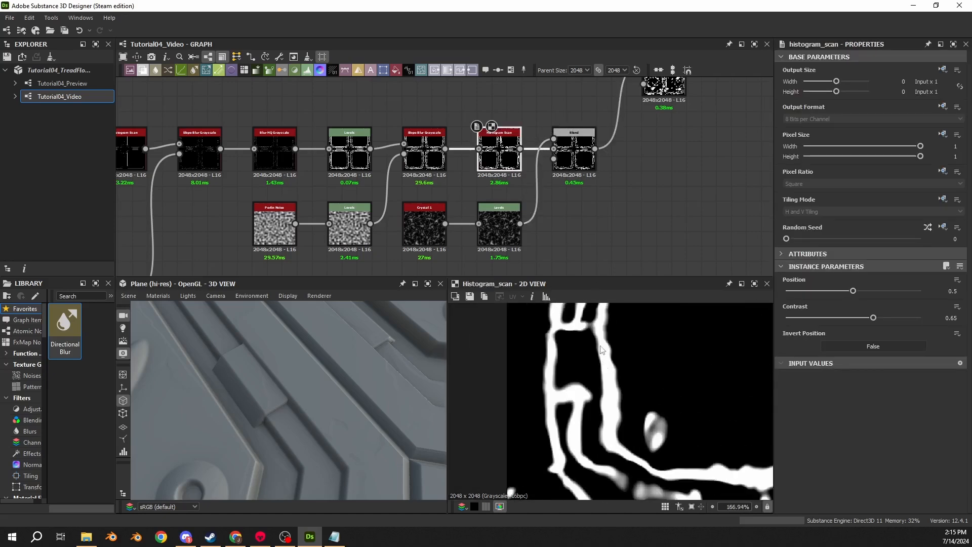
double_click(573, 150)
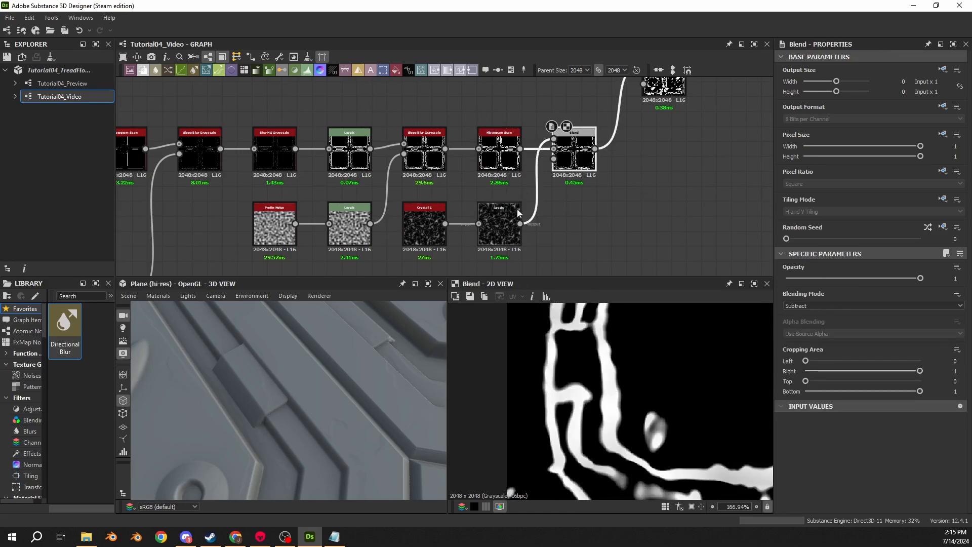
double_click(515, 229)
double_click(424, 225)
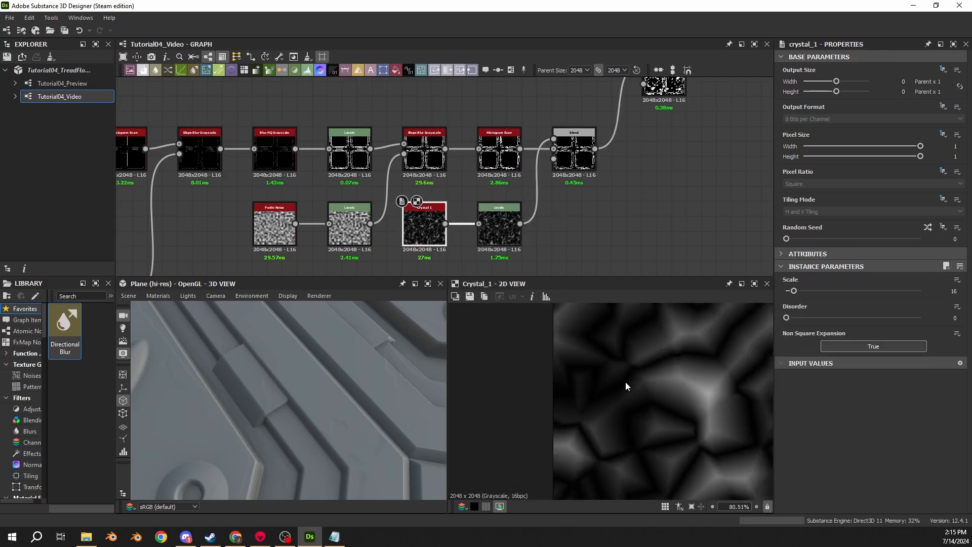
scroll(625, 381, down, 5)
click(578, 150)
scroll(679, 372, up, 3)
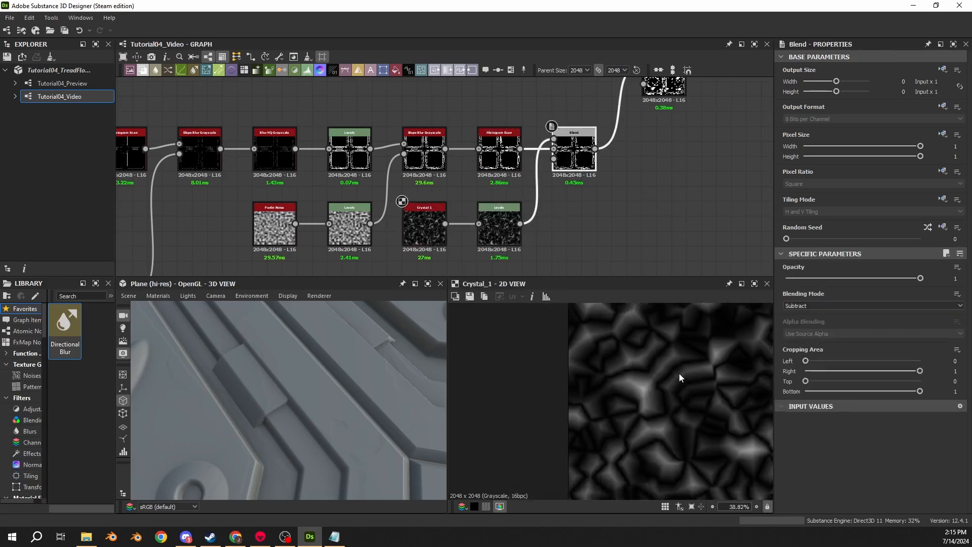
double_click(575, 152)
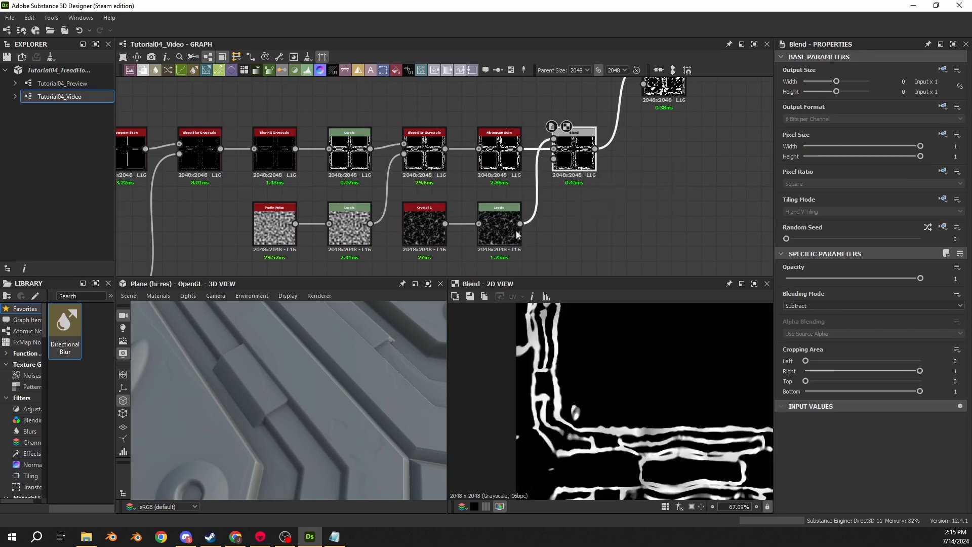
- Set Level In High to 0.37 and Level In Mid to 0.58 on the Levels node after Crystal 1
click(509, 209)
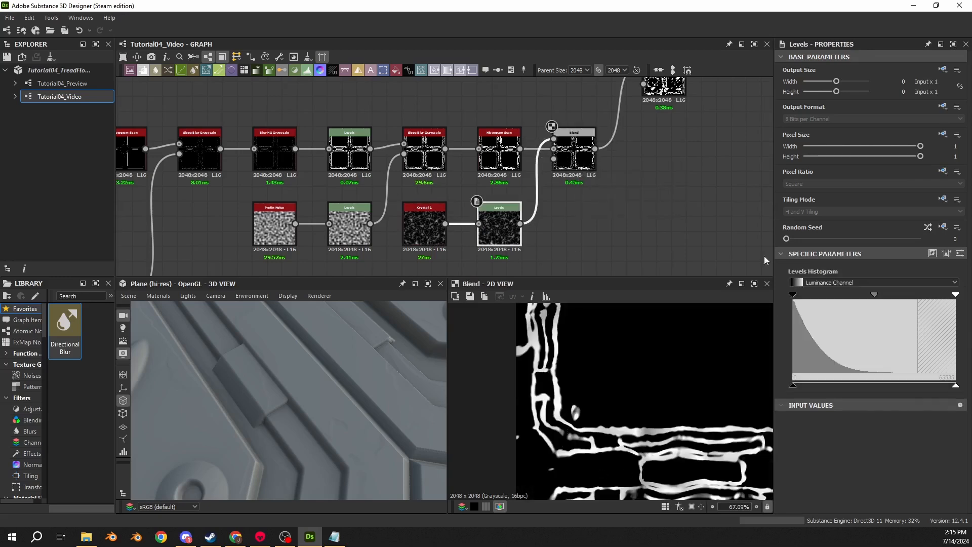
click(961, 254)
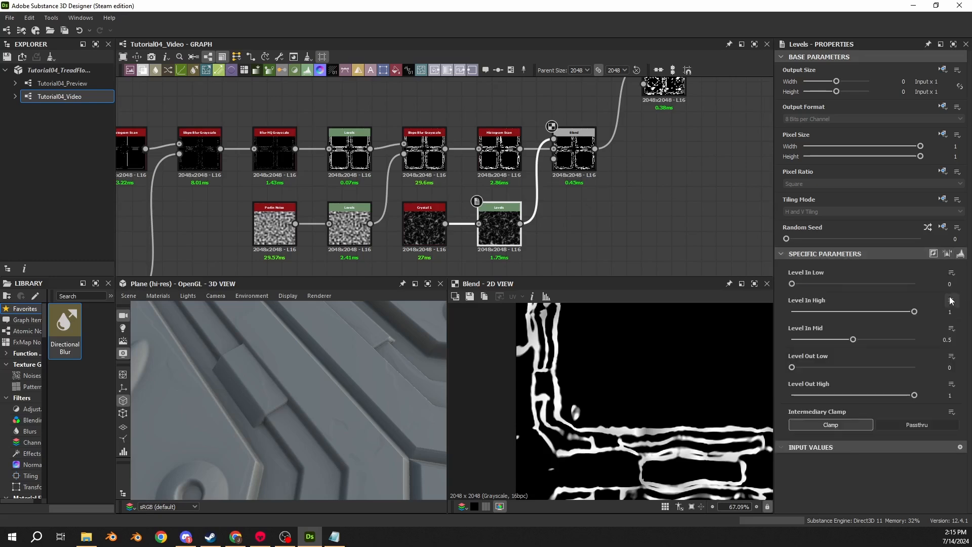
text(.37)
key(Tab)
text(.58)
key(Return)
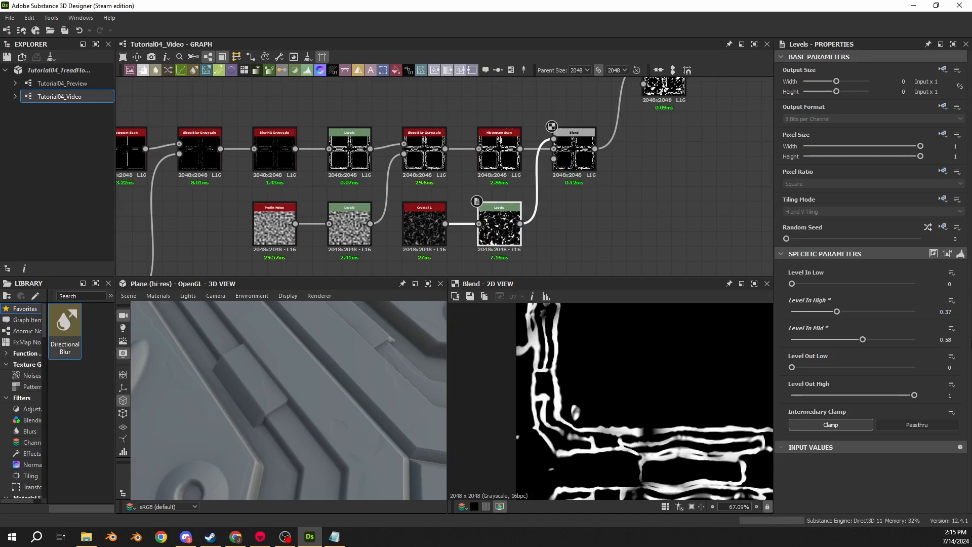
- Compare the adjusted Crystal Levels output with the gaps it cuts into the edge lines of the Subtract Blend
double_click(496, 231)
scroll(586, 400, down, 3)
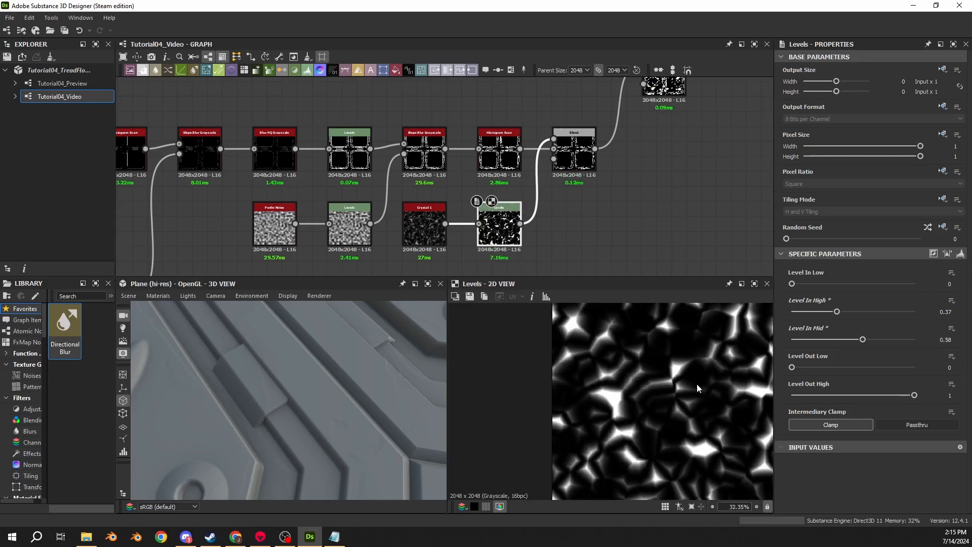
scroll(682, 368, up, 6)
middle_drag(601, 397, 531, 371)
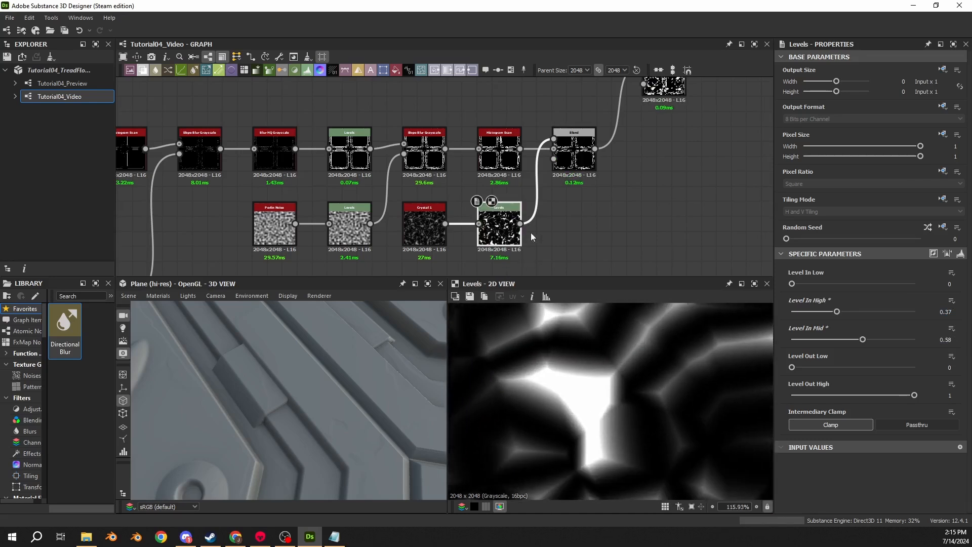
double_click(574, 154)
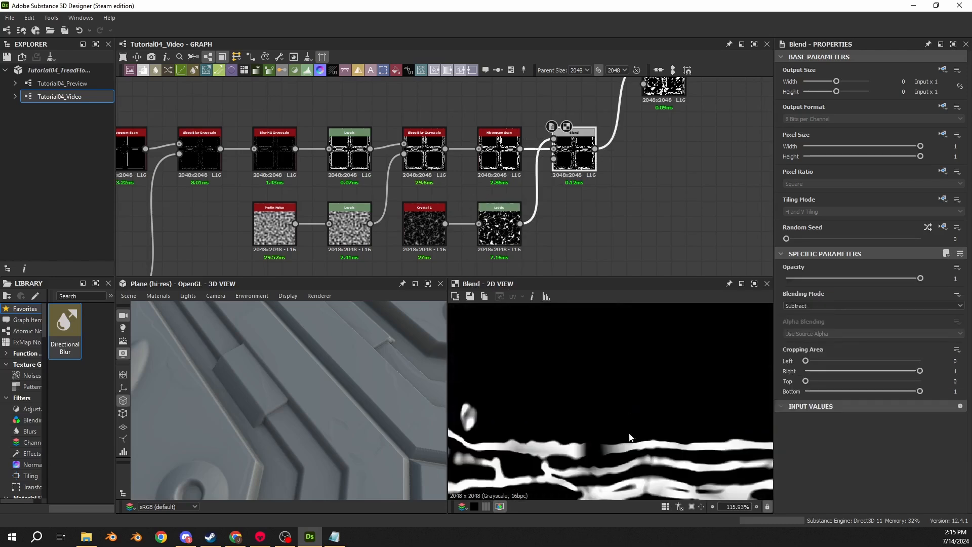
middle_drag(591, 452, 585, 412)
scroll(594, 415, up, 4)
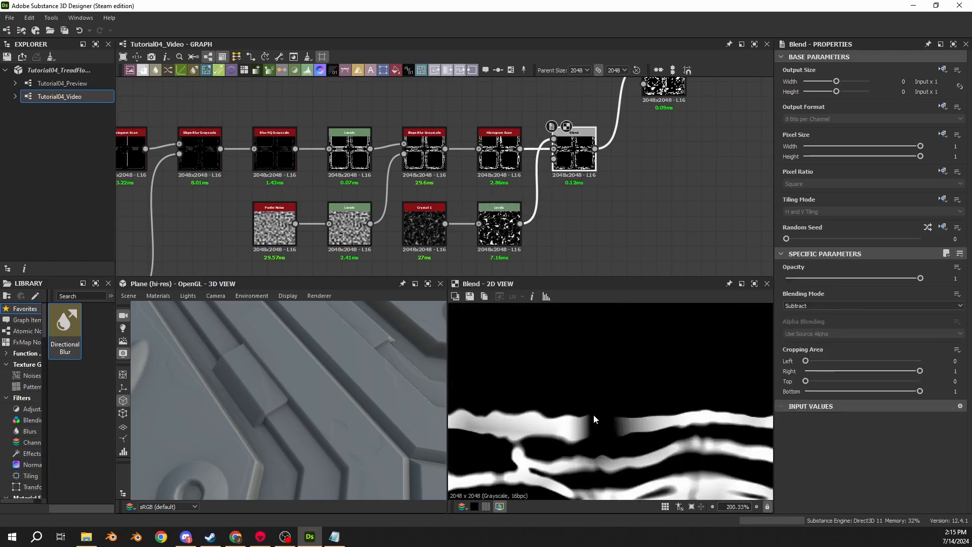
double_click(494, 227)
double_click(575, 154)
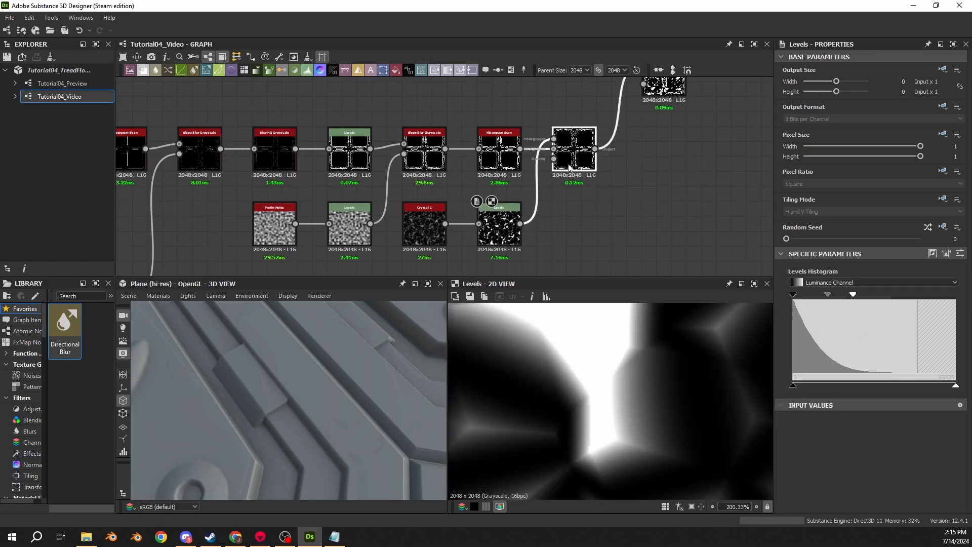
scroll(604, 429, down, 3)
scroll(604, 433, up, 3)
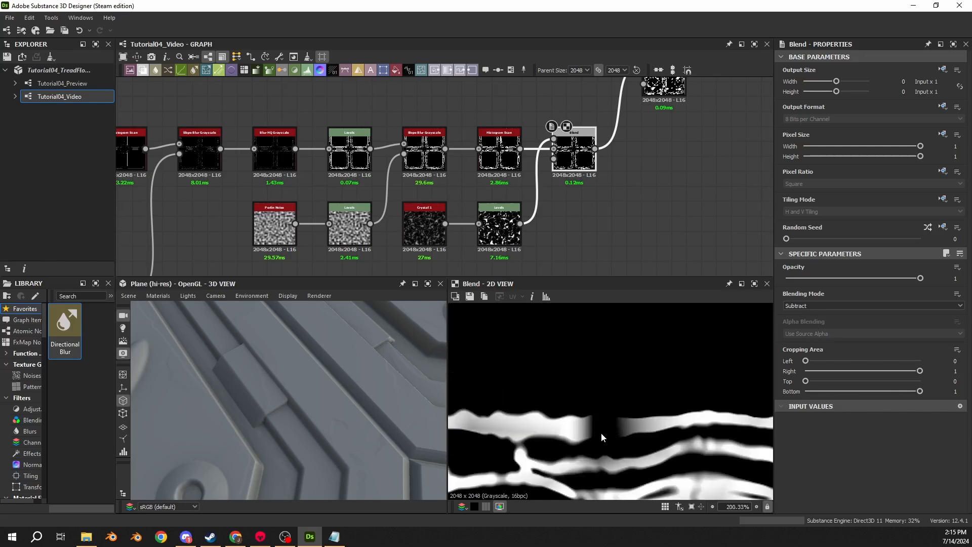
middle_drag(648, 415, 485, 384)
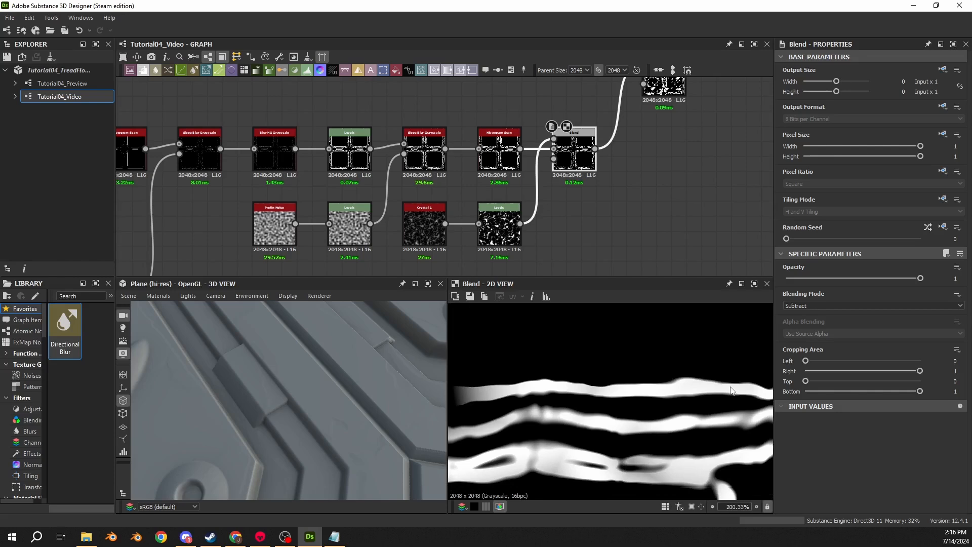
scroll(732, 391, down, 1)
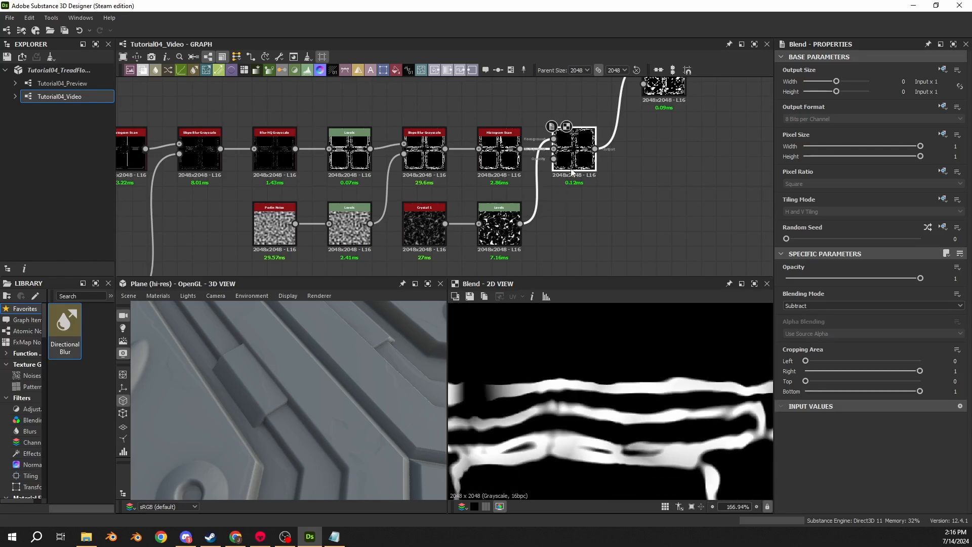
- Insert a Blur HQ Grayscale between the Add (Linear Dodge) Blend and the Levels, with intensity 0.175 and quality 1
middle_drag(586, 205, 396, 291)
double_click(474, 163)
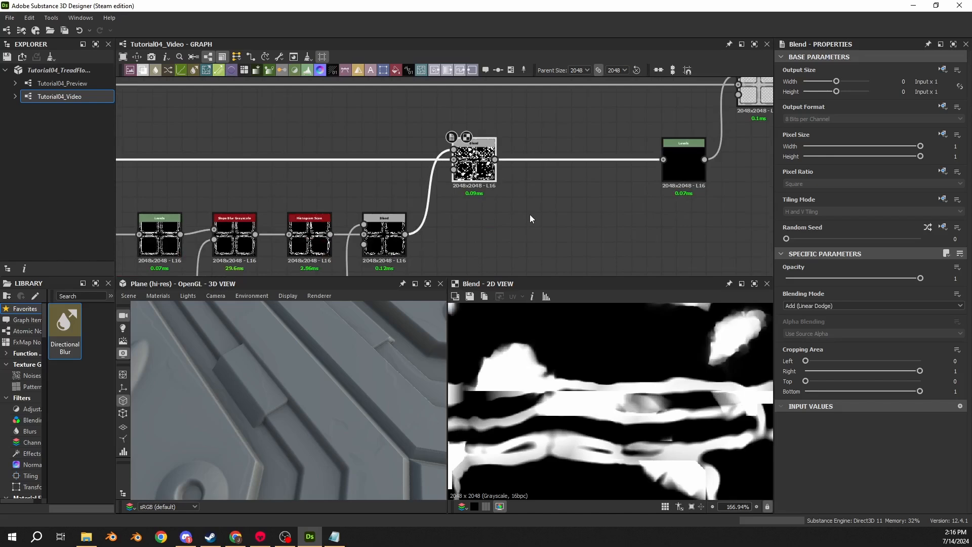
click(565, 159)
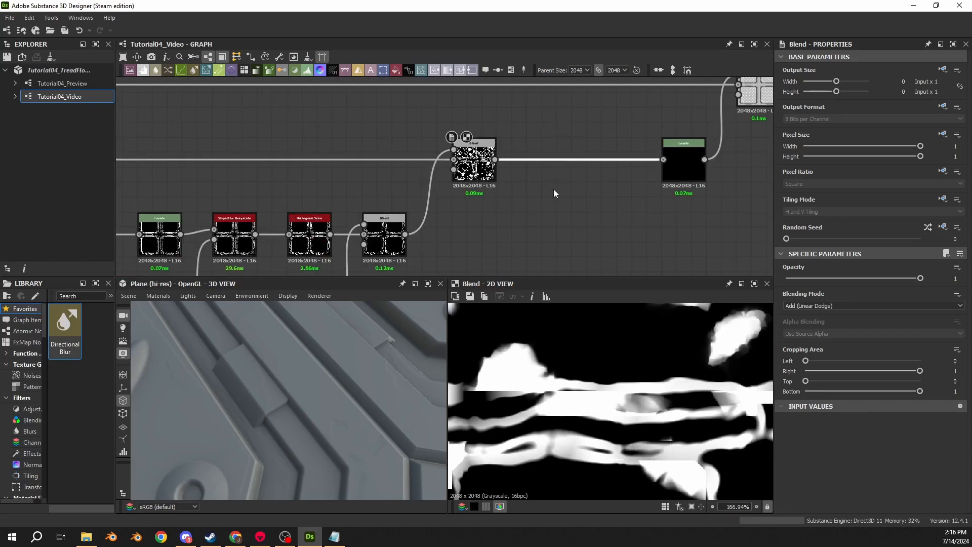
key(space)
text(blur)
click(568, 237)
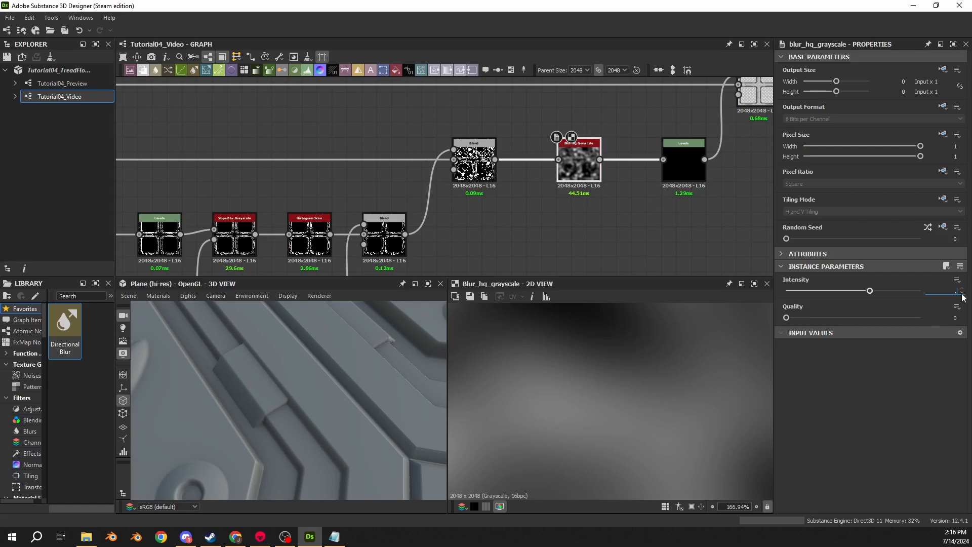
key(Return)
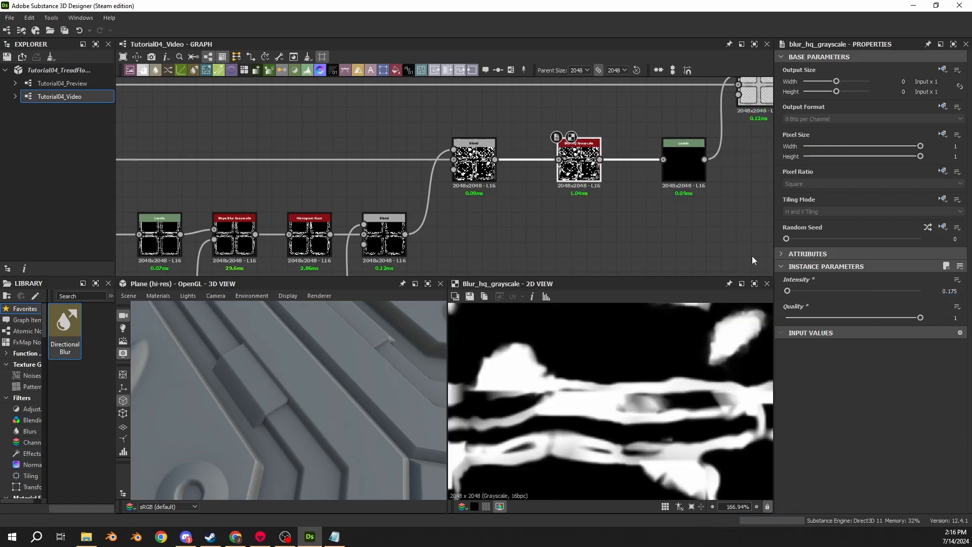
- Move the Blur HQ Grayscale, Levels and final Subtract Blend closer together, and display the final Blend's output
drag(581, 177, 552, 178)
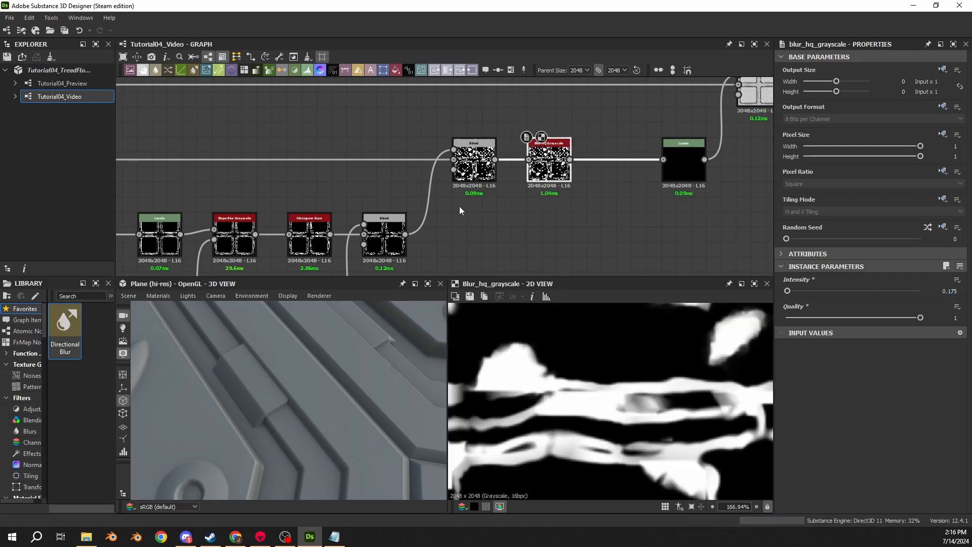
drag(688, 178, 629, 182)
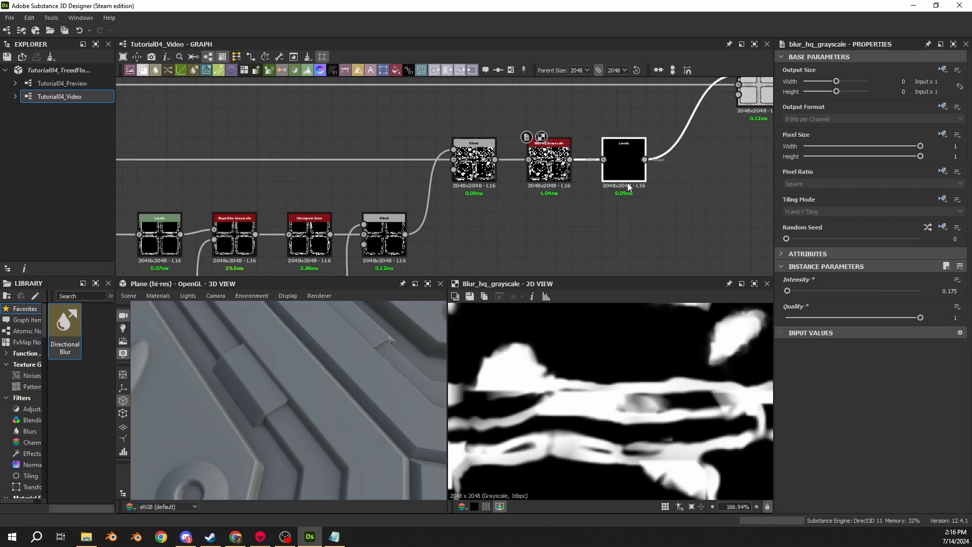
middle_drag(719, 124, 558, 182)
drag(594, 161, 548, 161)
click(532, 161)
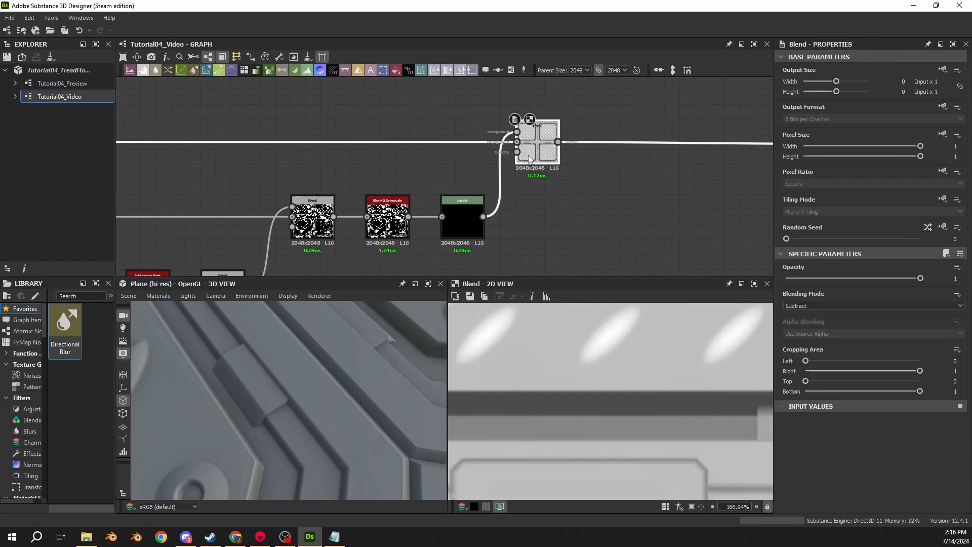
- Set Level Out High to 0.01 on the Levels feeding the final Blend, and inspect the damage on the 3D plane
click(462, 220)
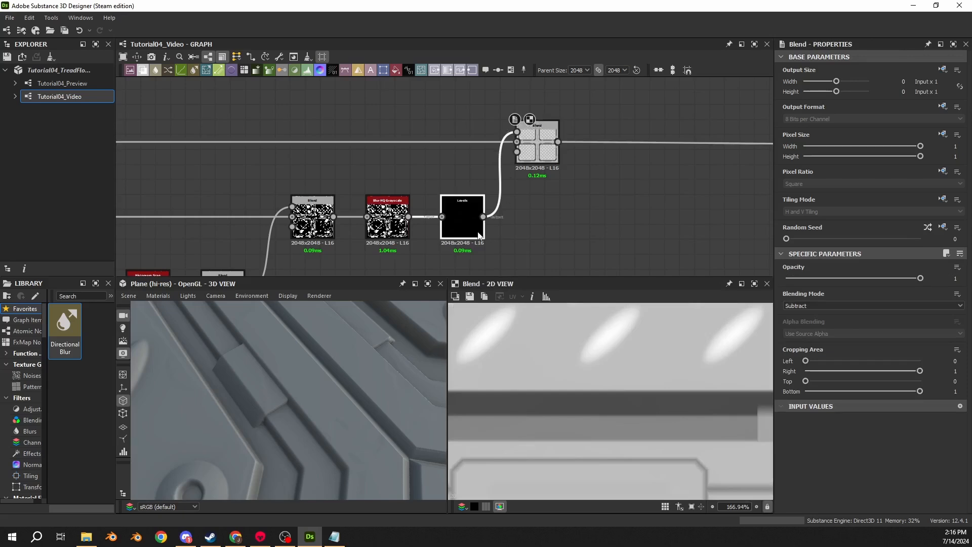
click(960, 254)
double_click(941, 395)
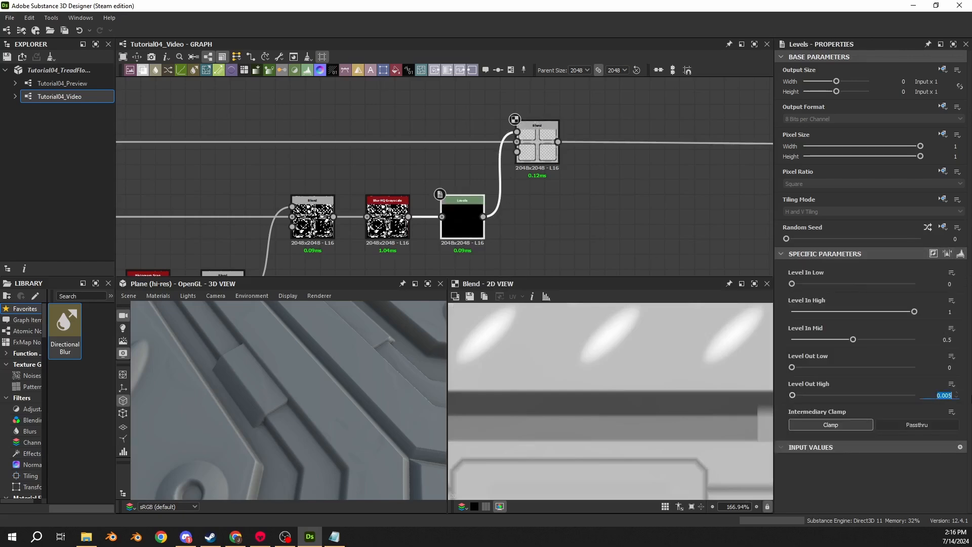
text(0.01)
key(Return)
drag(421, 468, 257, 405)
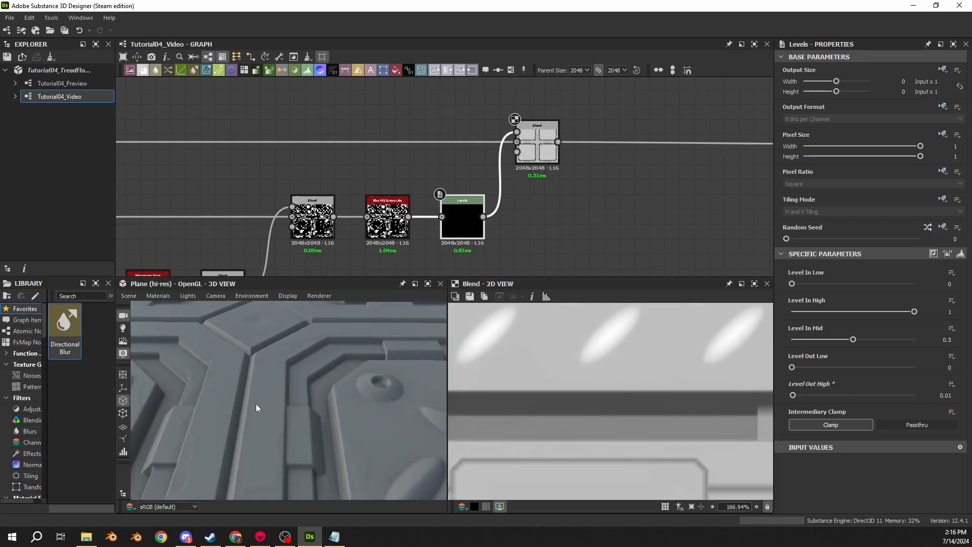
- Add a Blend node in the empty graph area above the damage chain, left of the output nodes
scroll(482, 169, down, 3)
middle_drag(494, 111, 410, 172)
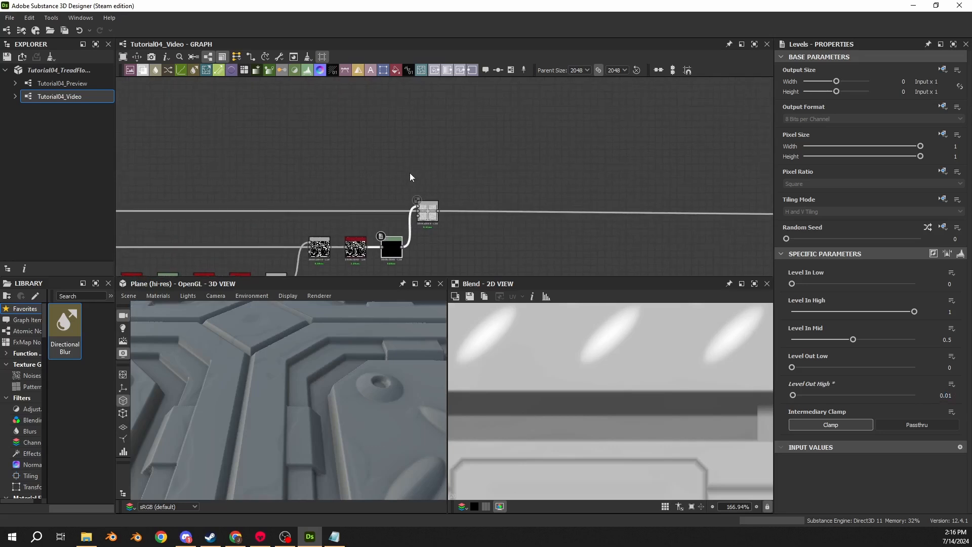
scroll(411, 186, down, 3)
scroll(413, 197, up, 3)
middle_drag(419, 85, 427, 190)
scroll(427, 189, down, 6)
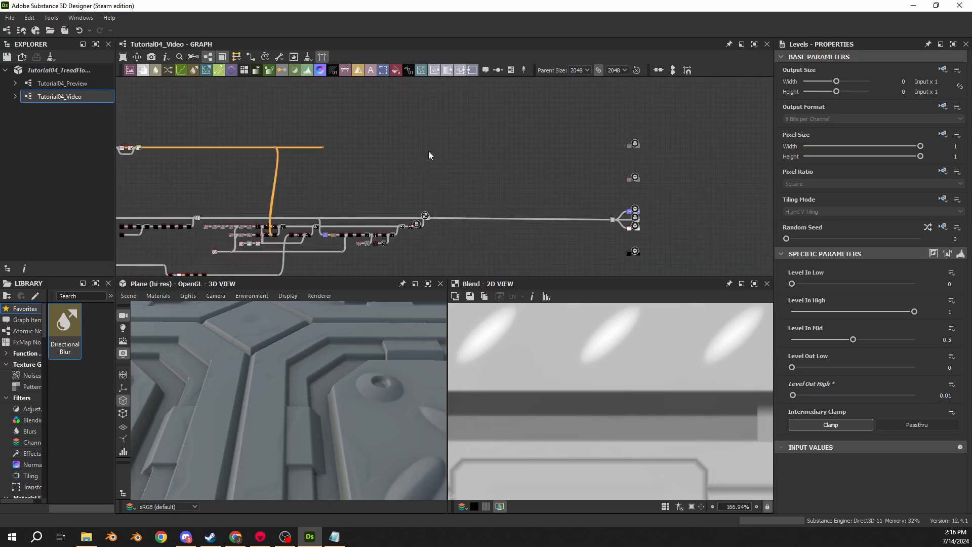
key(space)
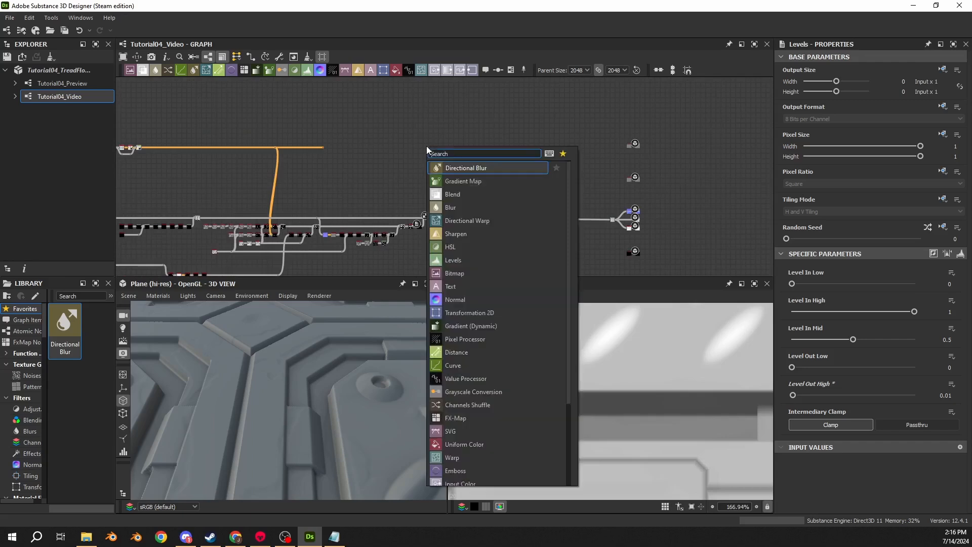
key(Return)
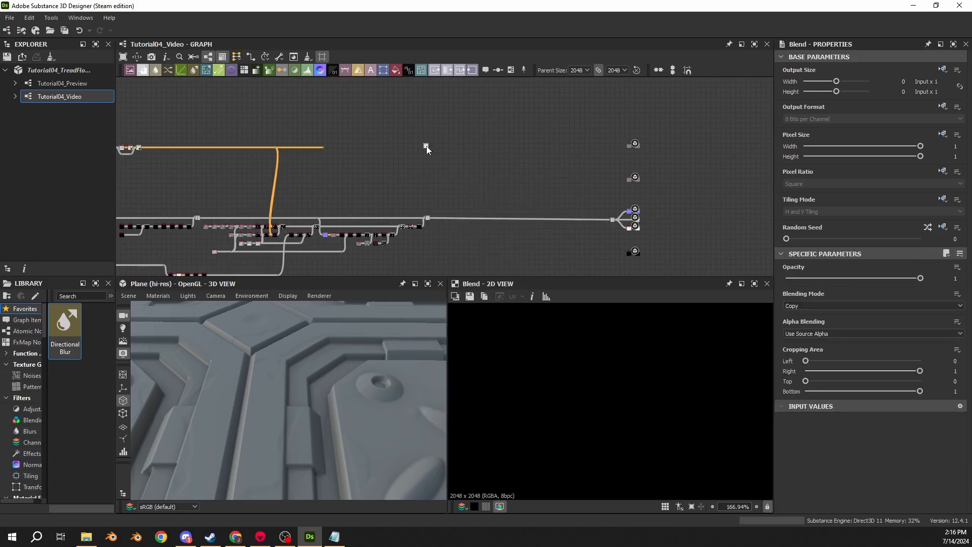
- Add a Uniform Color node near the new Blend and set its color value (V) to 0.5
scroll(408, 142, up, 3)
key(space)
text(sun)
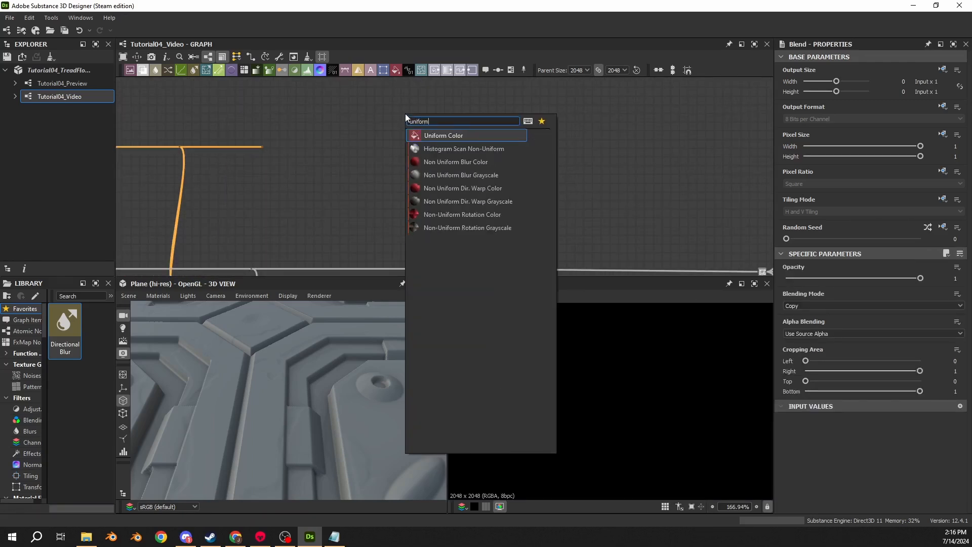
key(Return)
scroll(548, 142, up, 1)
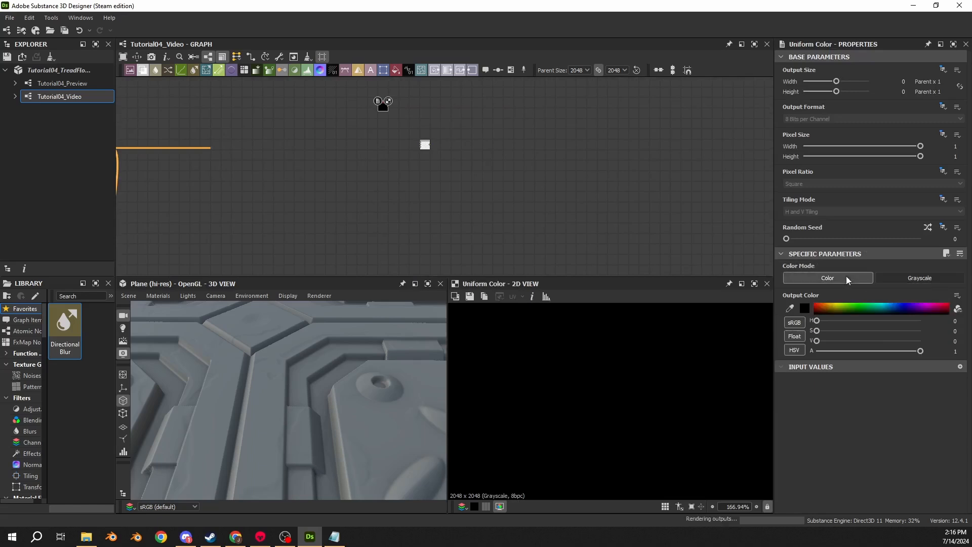
text(0.5)
key(Return)
scroll(384, 112, up, 3)
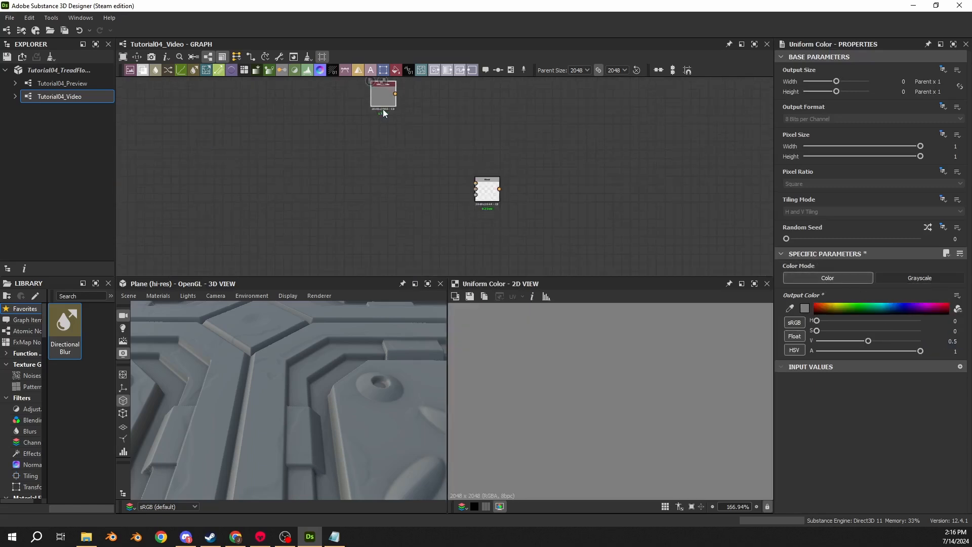
- Duplicate the grey Uniform Color and turn one of the pair pure red with saturation 1 and value 1
key(ctrl+c)
key(ctrl+v)
drag(445, 177, 393, 152)
drag(817, 331, 793, 325)
drag(868, 341, 931, 349)
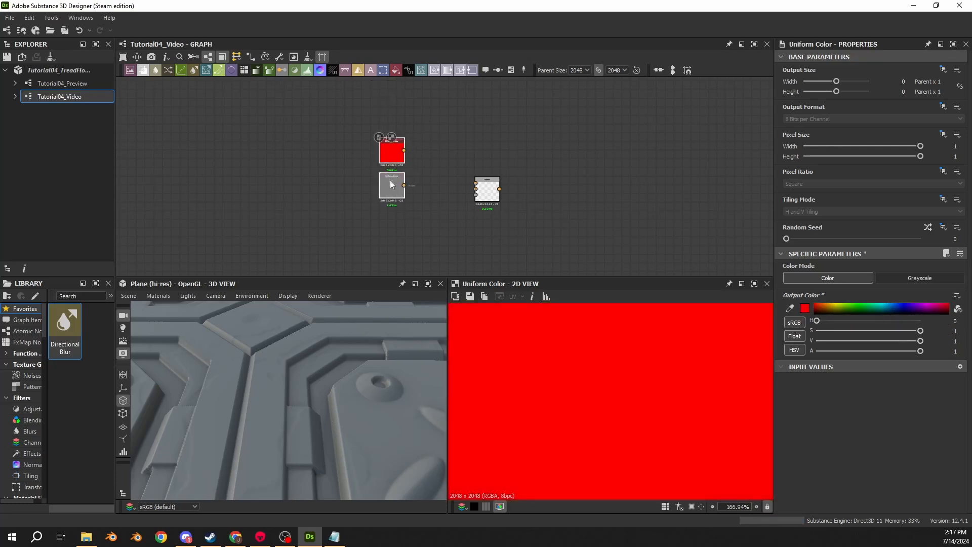
- Connect the red Uniform Color to the Blend's foreground and the grey one to its background
drag(393, 176, 475, 183)
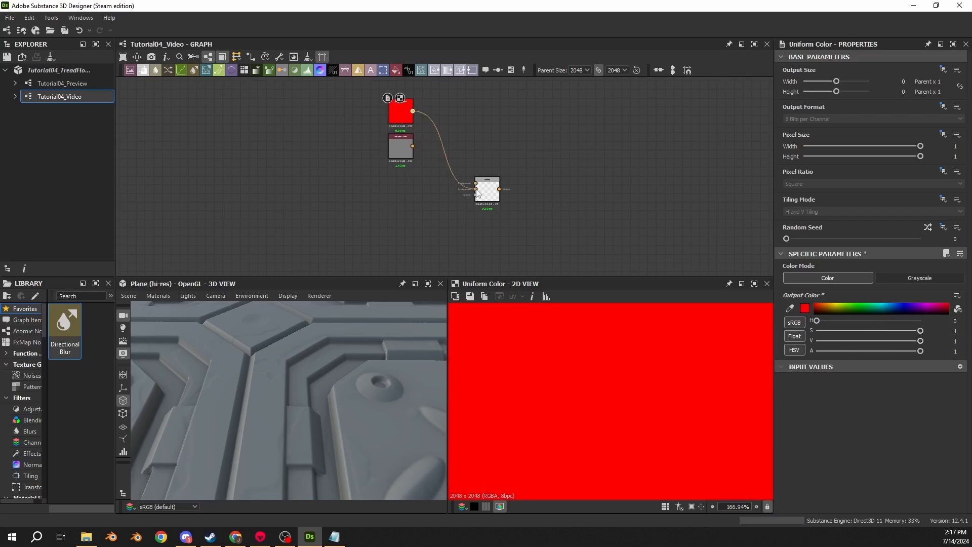
drag(413, 146, 476, 189)
scroll(507, 233, down, 2)
- Connect the damage chain's final Blur HQ Grayscale output to the new color Blend's opacity mask input
middle_drag(508, 239, 442, 147)
scroll(427, 223, up, 5)
double_click(402, 221)
double_click(316, 222)
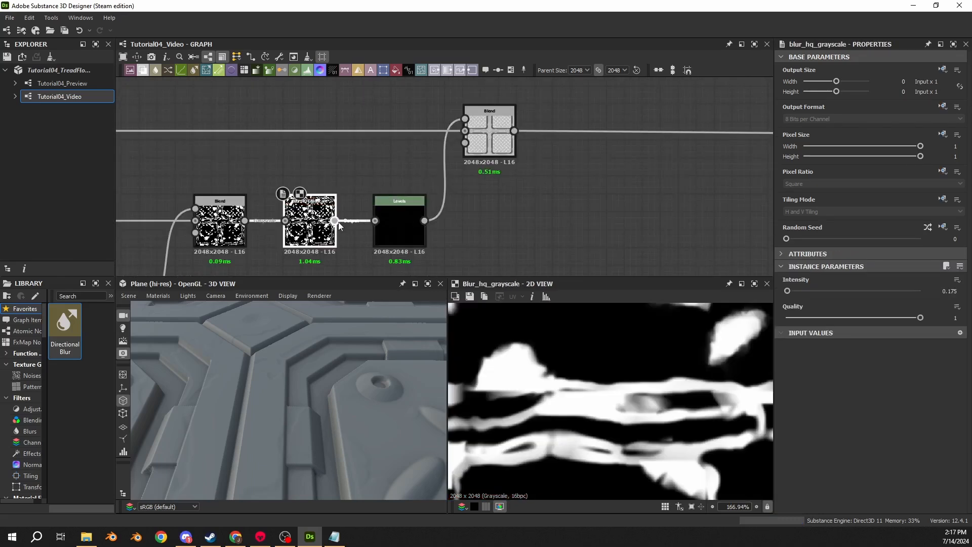
click(336, 222)
scroll(430, 131, down, 5)
middle_drag(439, 106, 412, 182)
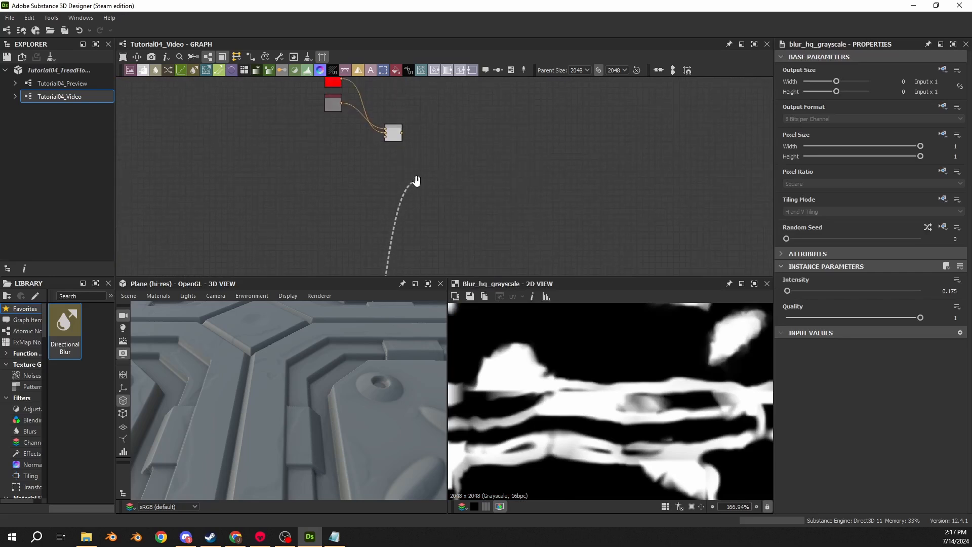
click(371, 128)
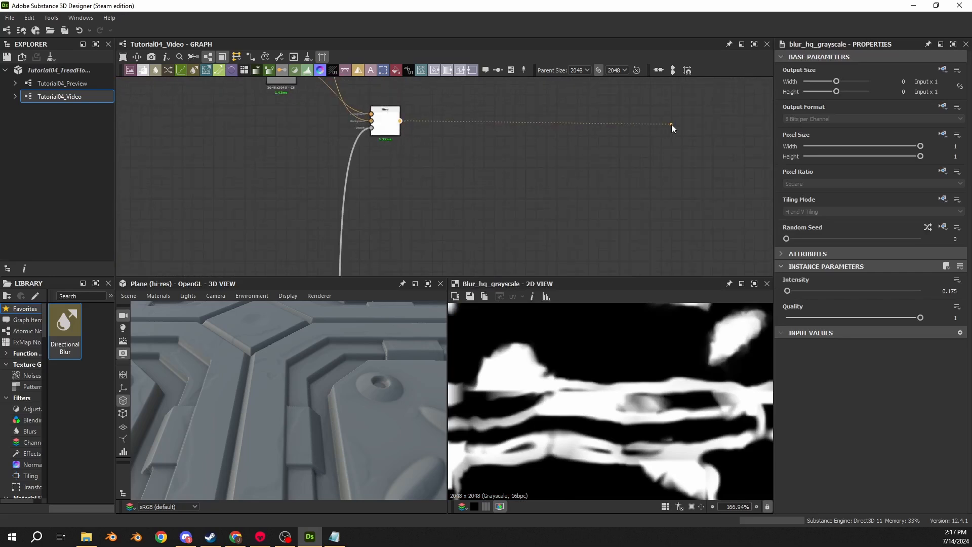
- Connect the color Blend's output to the base color output node in place of its Uniform Color
middle_drag(672, 125, 372, 171)
scroll(673, 175, down, 4)
middle_drag(691, 176, 379, 167)
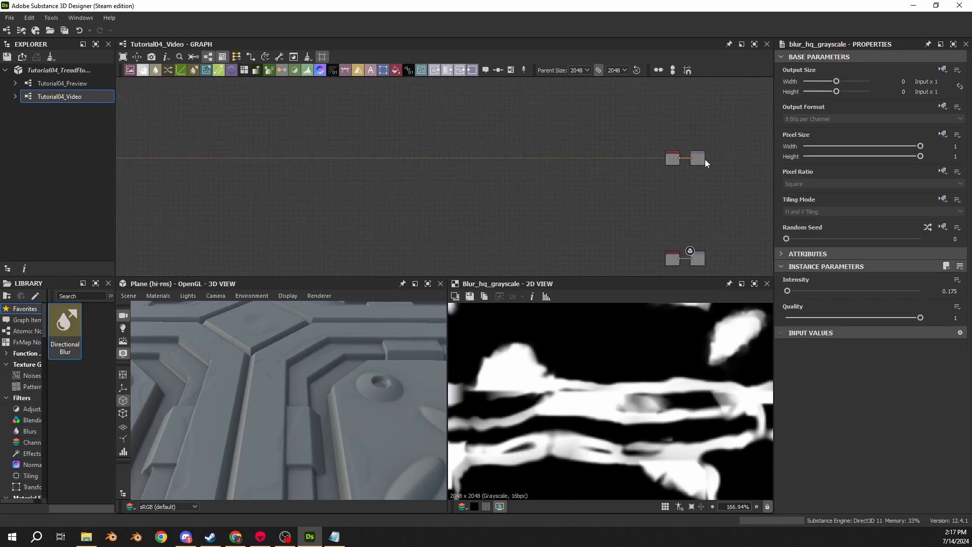
click(692, 159)
middle_drag(314, 177, 615, 221)
scroll(333, 181, up, 4)
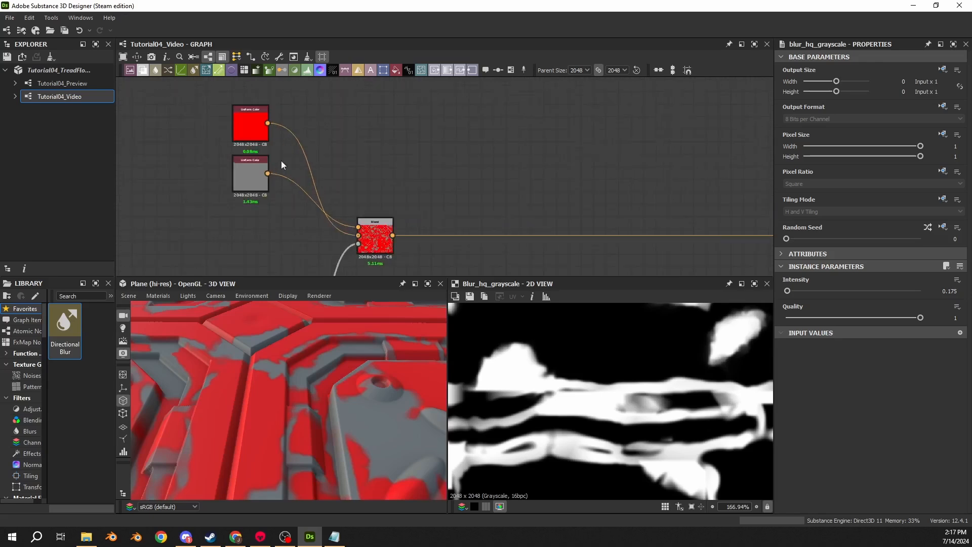
- Check the red and grey areas on the 3D plane and swap the color Blend's foreground and background inputs
scroll(252, 142, up, 4)
double_click(250, 122)
scroll(309, 363, down, 4)
mouse_move(309, 363)
mouse_down()
mouse_move(346, 402)
mouse_move(299, 372)
mouse_up()
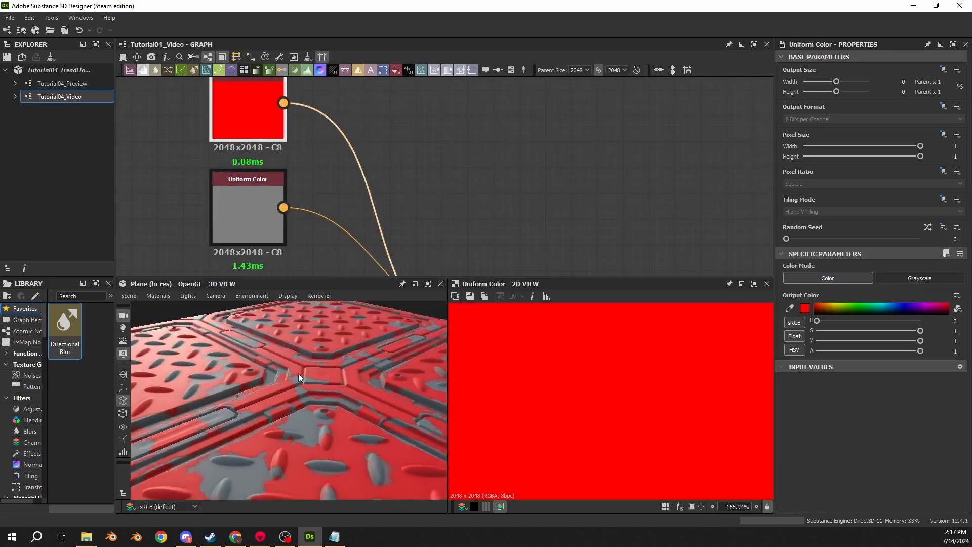
scroll(299, 373, up, 6)
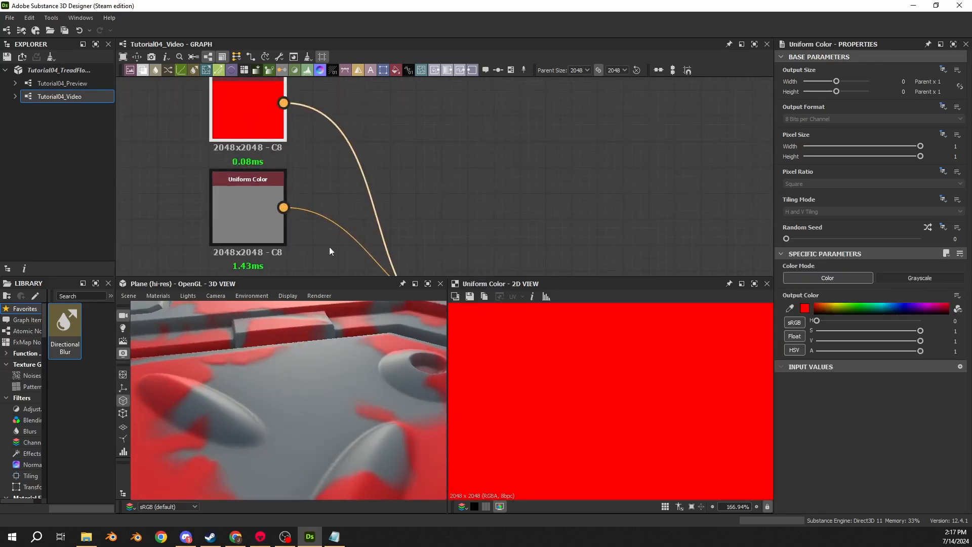
scroll(329, 252, down, 5)
middle_drag(344, 222, 345, 187)
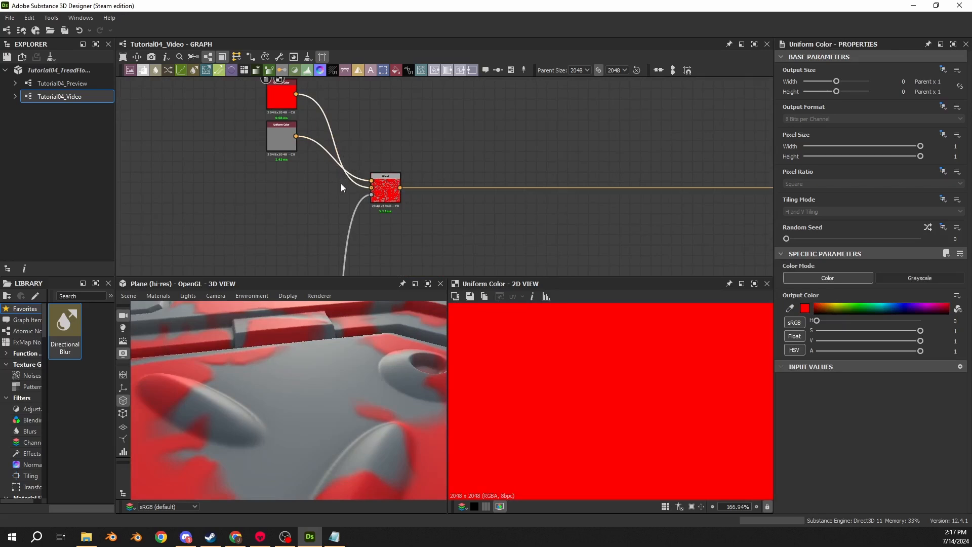
key(x)
- Inspect the red and grey damage distribution on the 3D plane and in the color Blend's 2D output
scroll(309, 311, down, 5)
drag(309, 311, 285, 371)
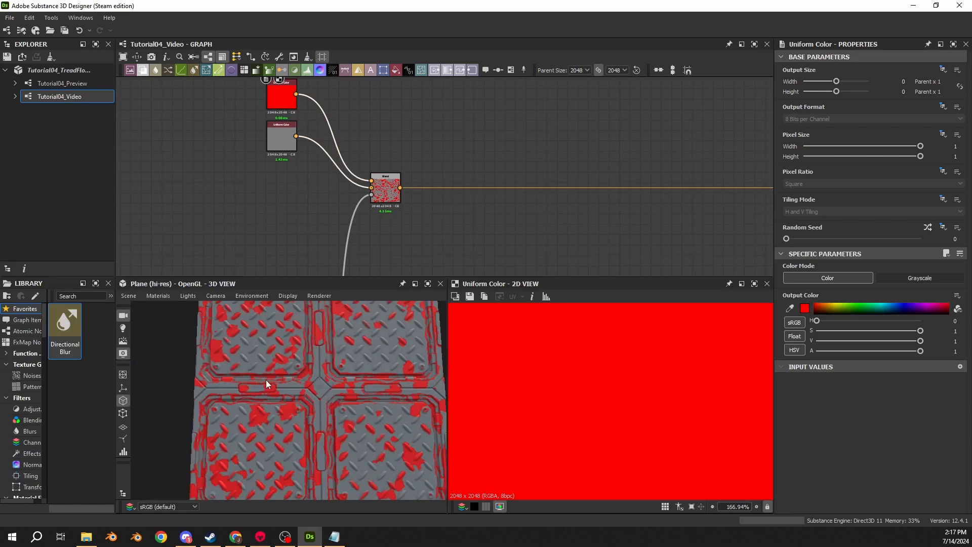
scroll(266, 380, up, 5)
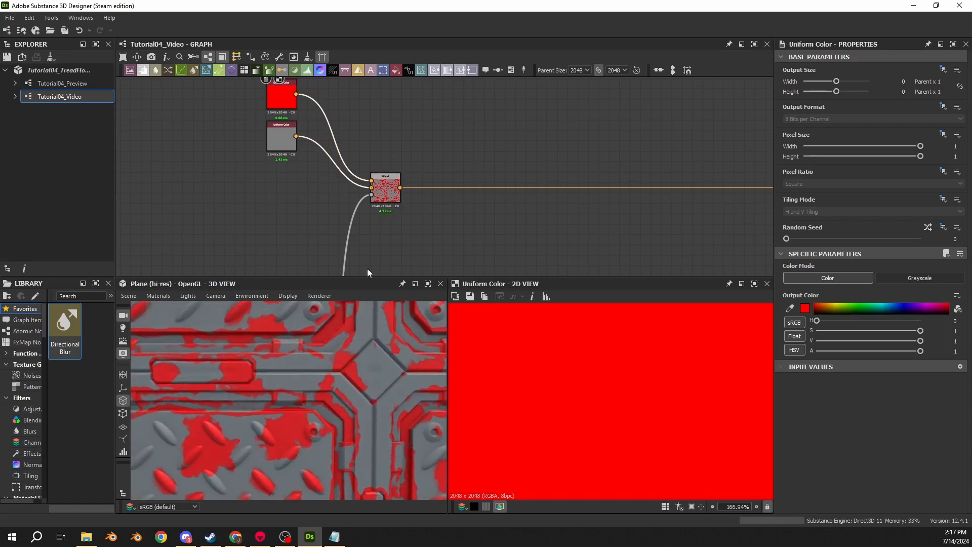
click(399, 198)
scroll(566, 400, down, 4)
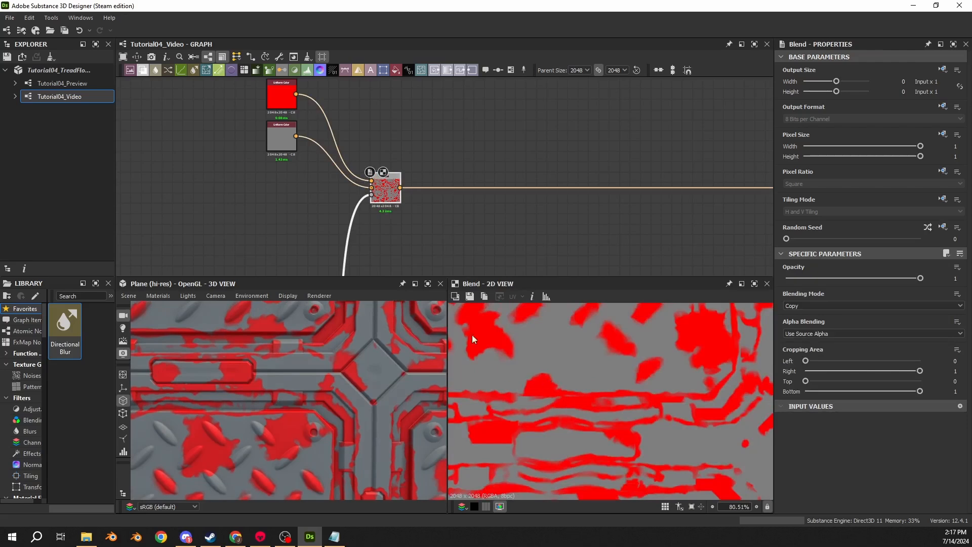
middle_drag(310, 341, 308, 396)
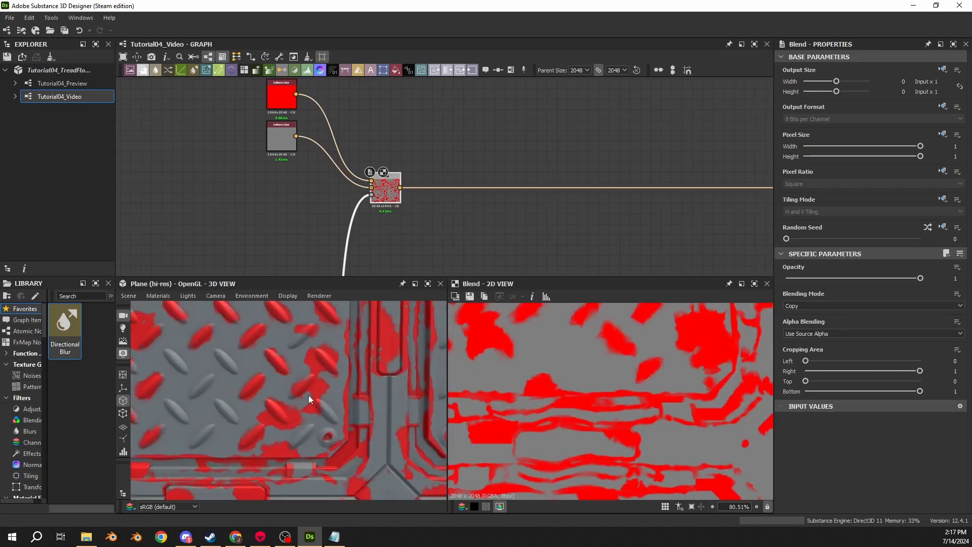
drag(267, 415, 249, 386)
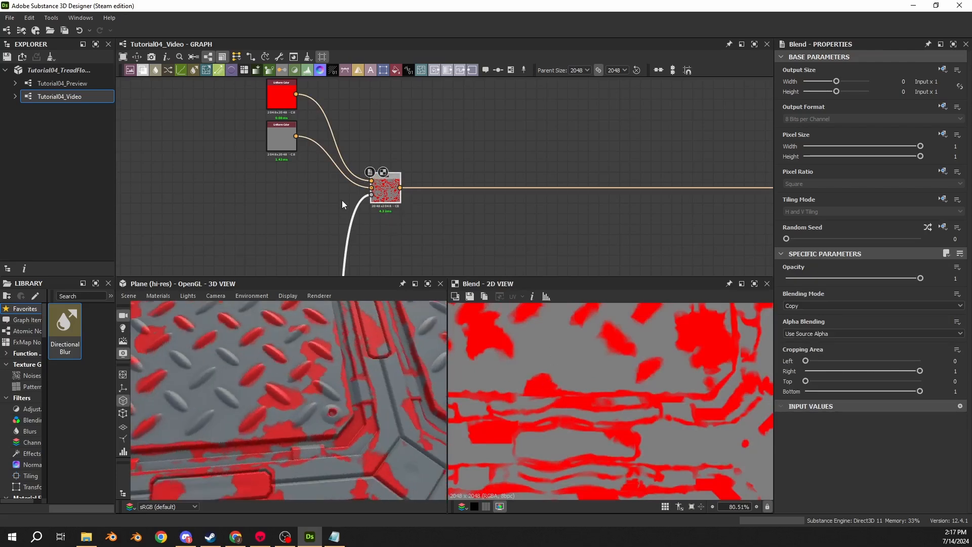
scroll(341, 203, down, 5)
middle_drag(312, 221, 487, 98)
drag(309, 370, 214, 385)
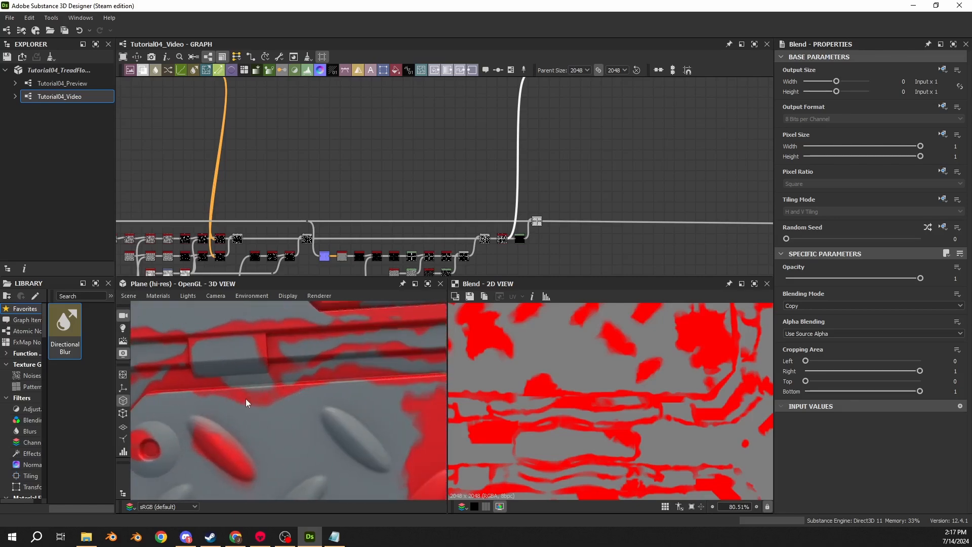
- Try the Min mode on the Slope Blur Grayscale that follows the curvature Histogram Scan
scroll(337, 208, up, 8)
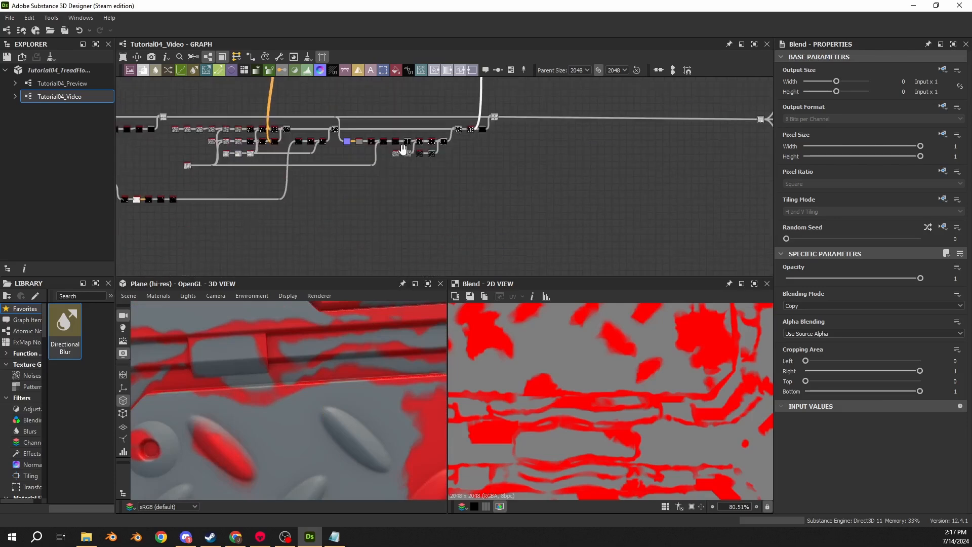
scroll(337, 191, up, 3)
middle_drag(284, 228, 602, 199)
scroll(603, 199, down, 2)
double_click(470, 179)
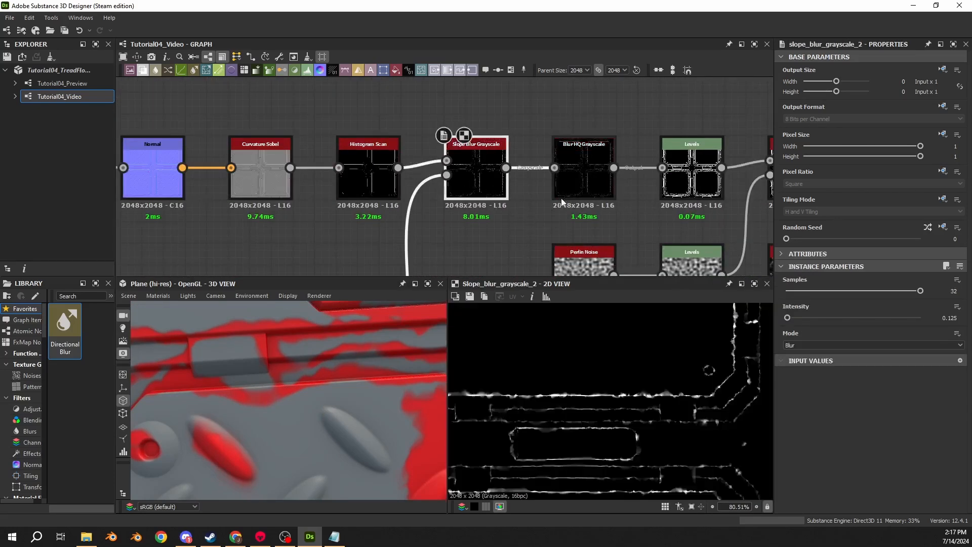
click(794, 346)
click(793, 360)
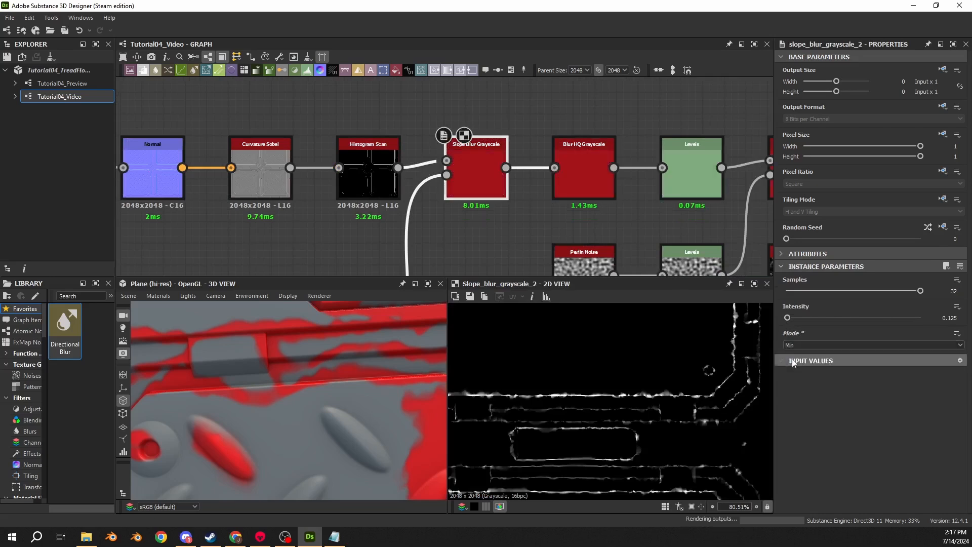
key(ctrl+z)
- Set the intensity to 0.1 on the second Slope Blur Grayscale of the edge mask chain, after the Levels
middle_drag(534, 198, 490, 212)
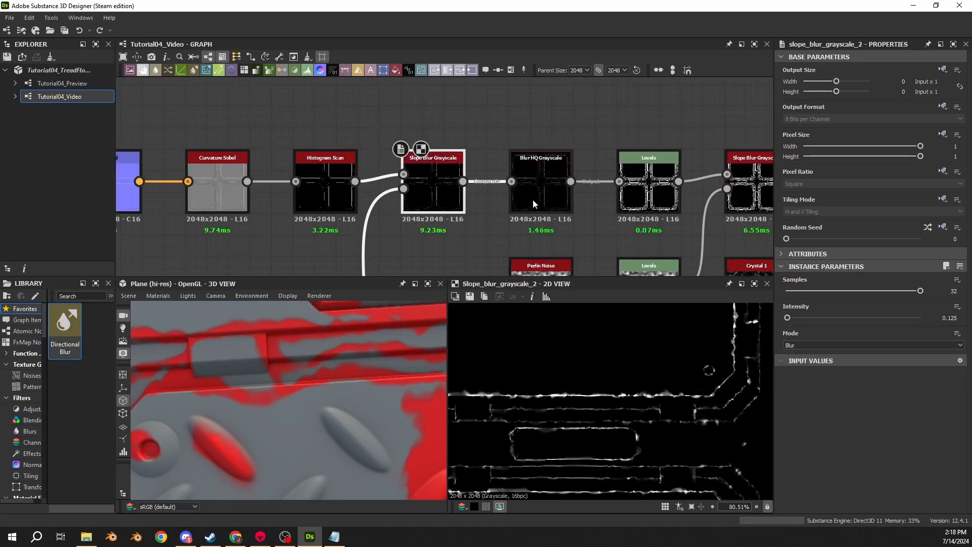
click(522, 209)
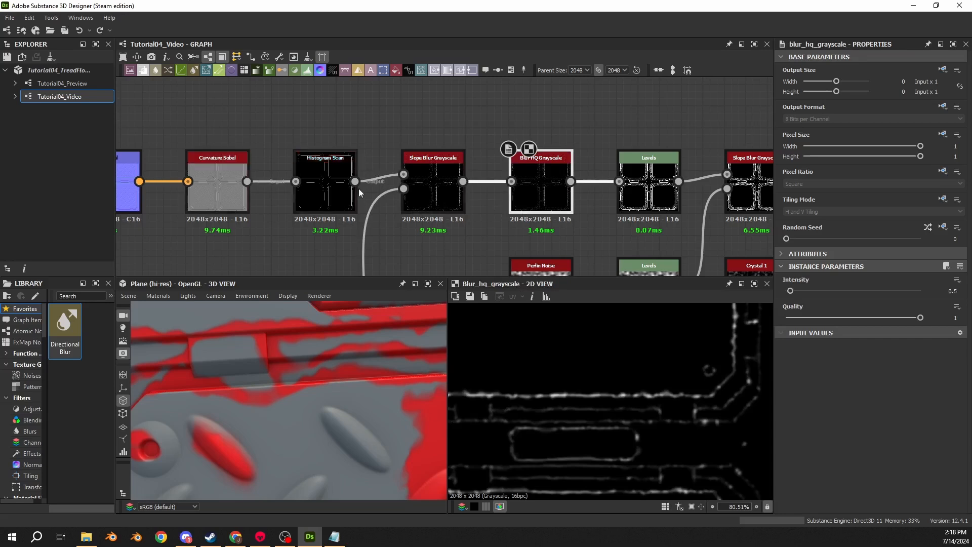
middle_drag(660, 208, 518, 204)
click(517, 204)
click(623, 205)
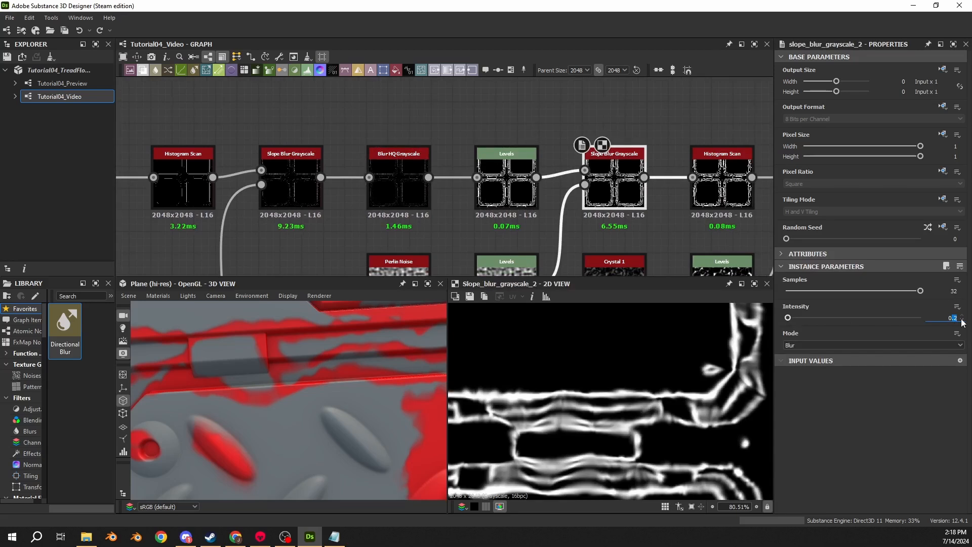
text(.1)
key(Return)
- Compare the blurred edge lines with the second Slope Blur Grayscale's output and set its mode to Min
double_click(485, 183)
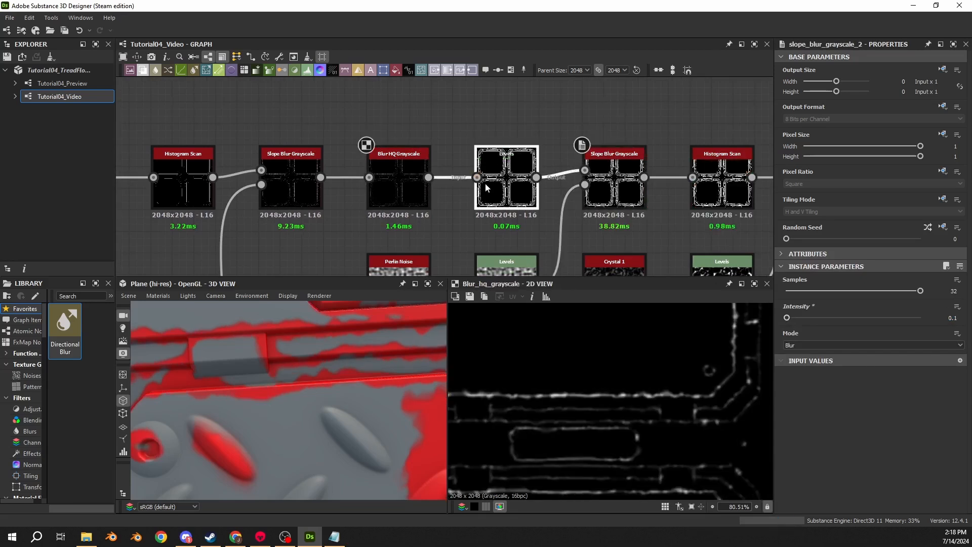
scroll(558, 398, up, 3)
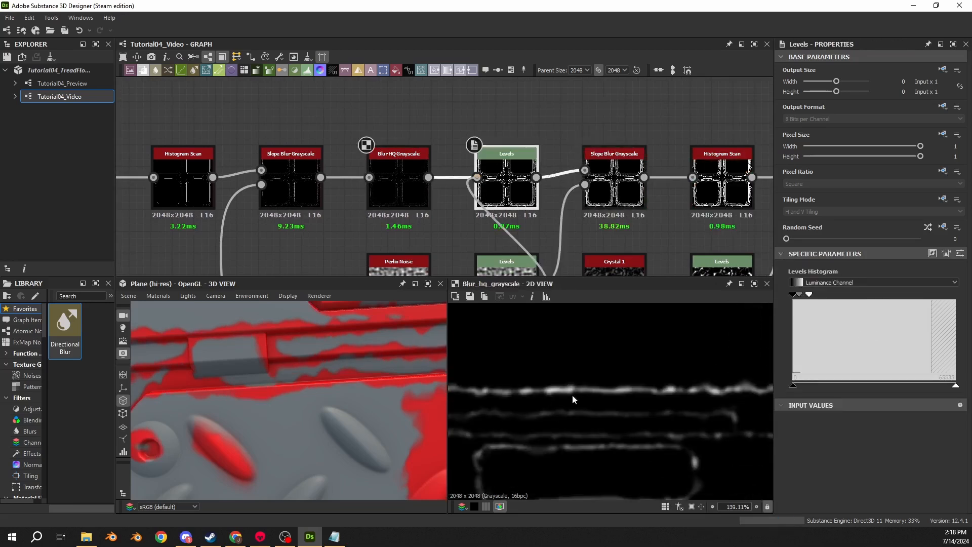
click(522, 240)
double_click(595, 202)
middle_drag(511, 400, 561, 368)
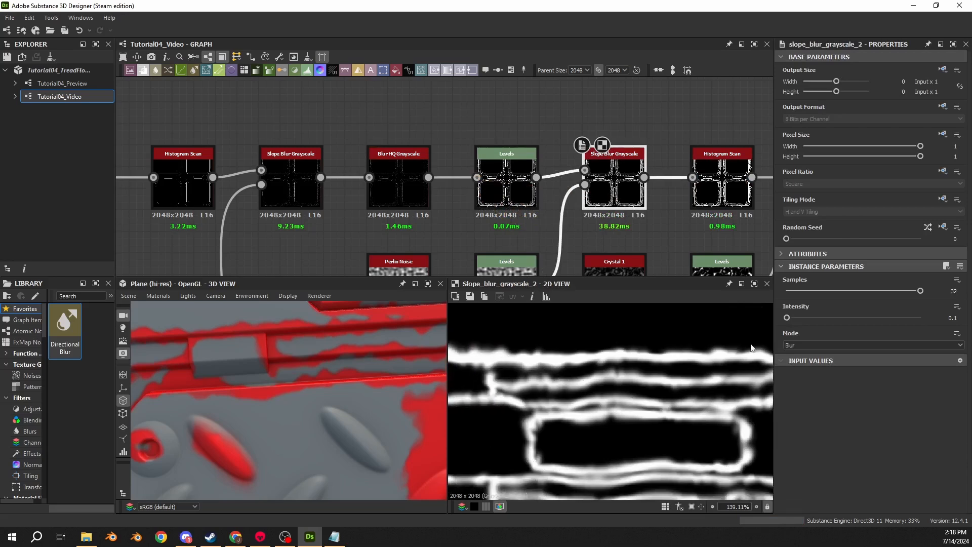
click(820, 344)
click(812, 360)
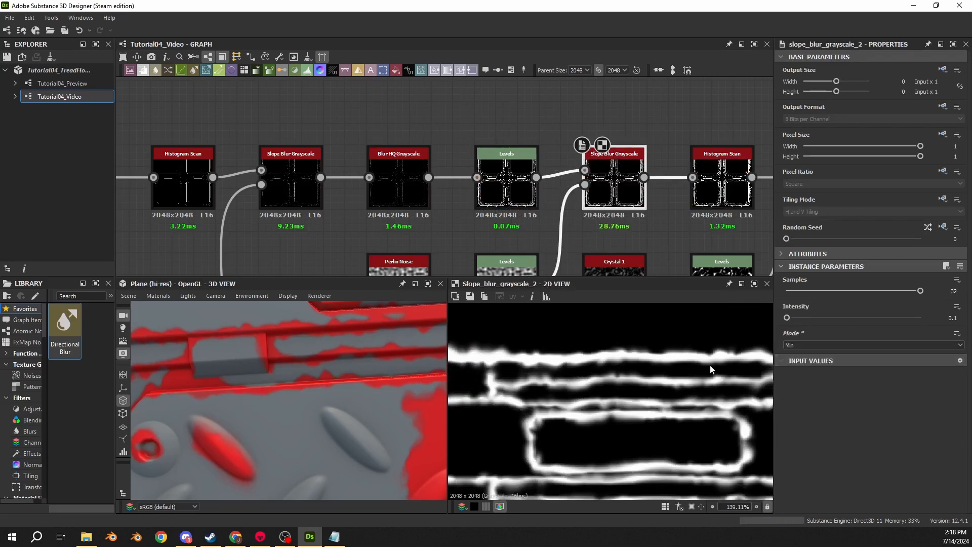
- Inspect the edge damage on the 3D plane and display the Histogram Scan after the second Slope Blur Grayscale
drag(322, 376, 235, 381)
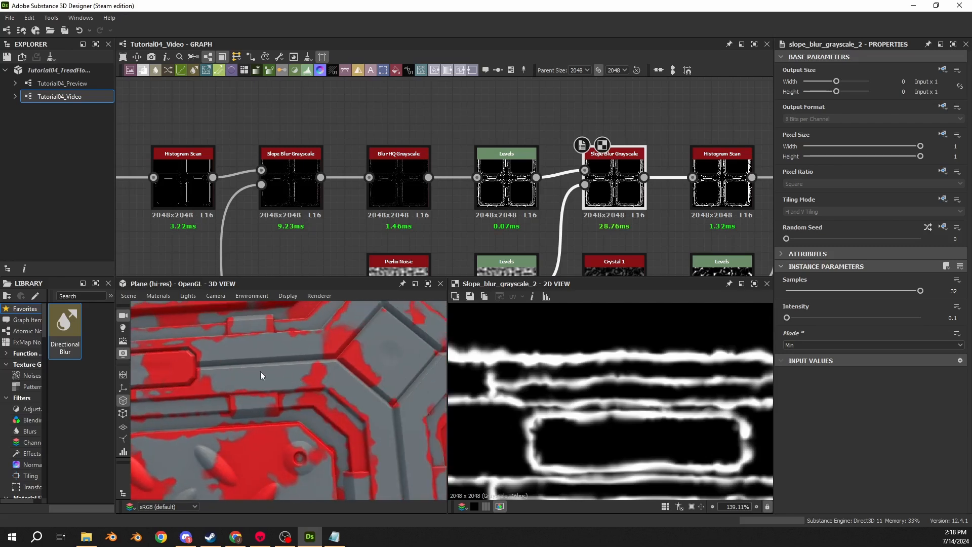
middle_drag(681, 189, 427, 190)
click(448, 186)
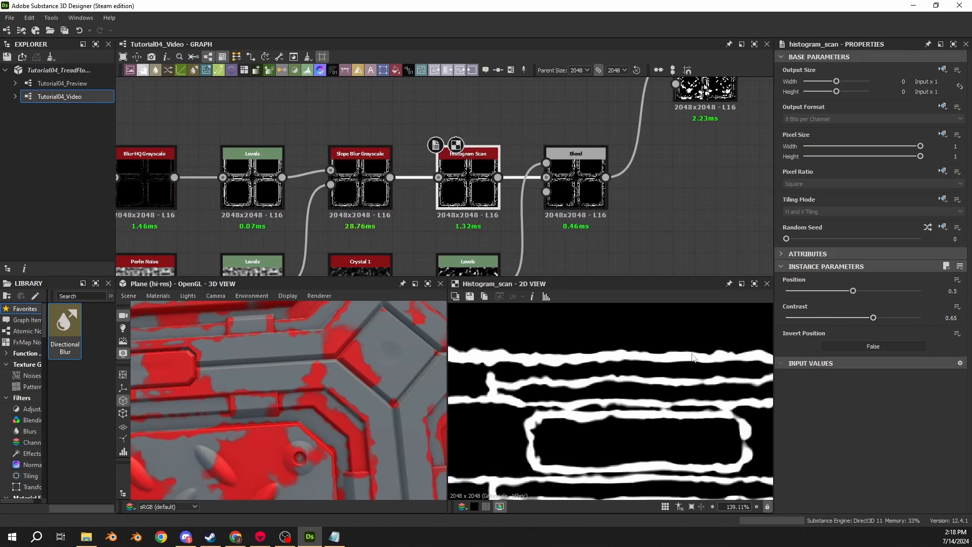
- Set the contrast to 0.9 and the position to 0.58 on the Histogram Scan after the second Slope Blur Grayscale
drag(272, 423, 272, 400)
double_click(952, 318)
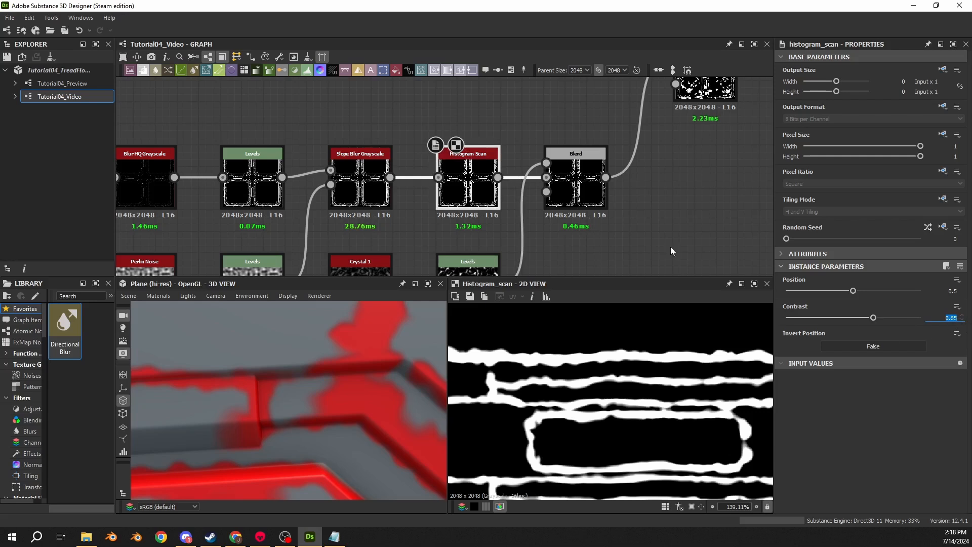
click(940, 321)
text(0.9)
key(Return)
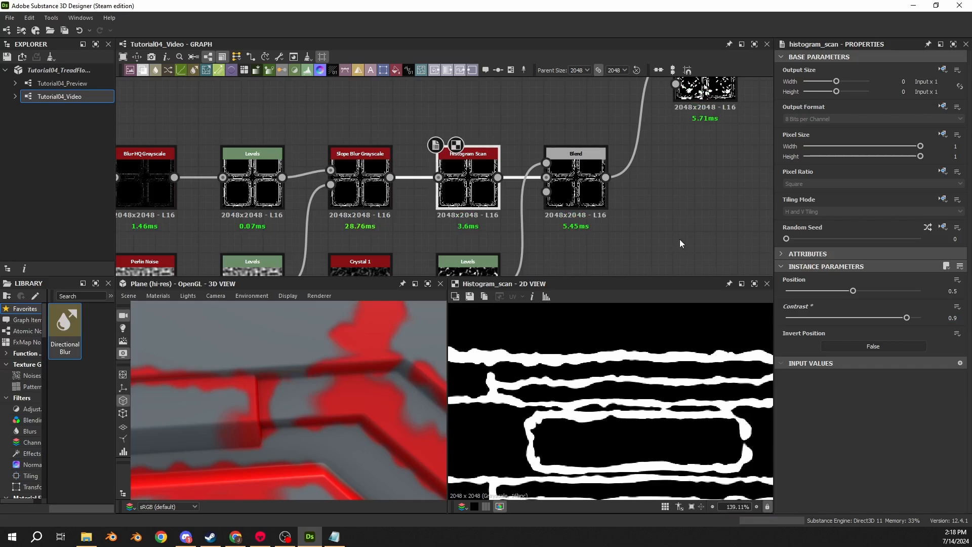
drag(853, 291, 864, 292)
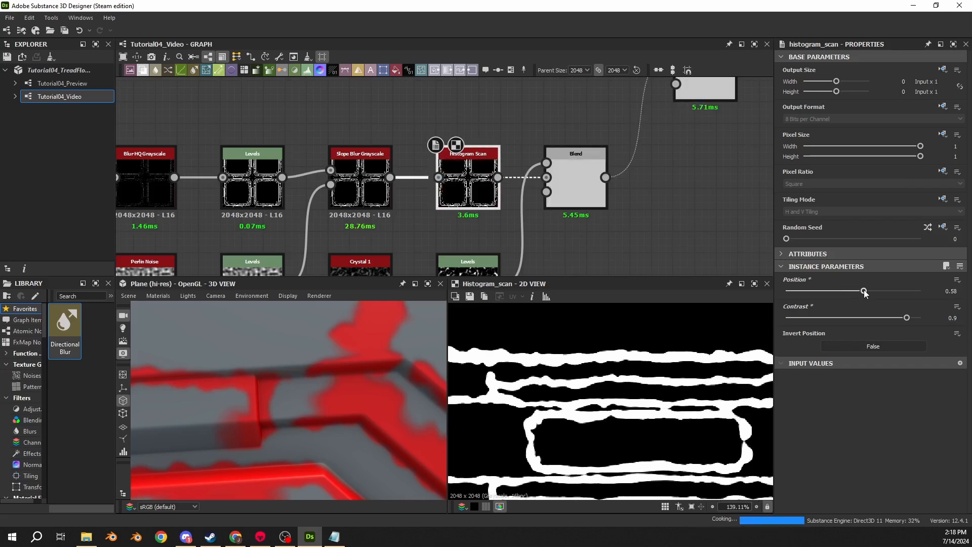
- Connect the grey Uniform Color node to the Base Color output in place of the red mask preview blend
drag(284, 381, 324, 385)
scroll(508, 150, down, 5)
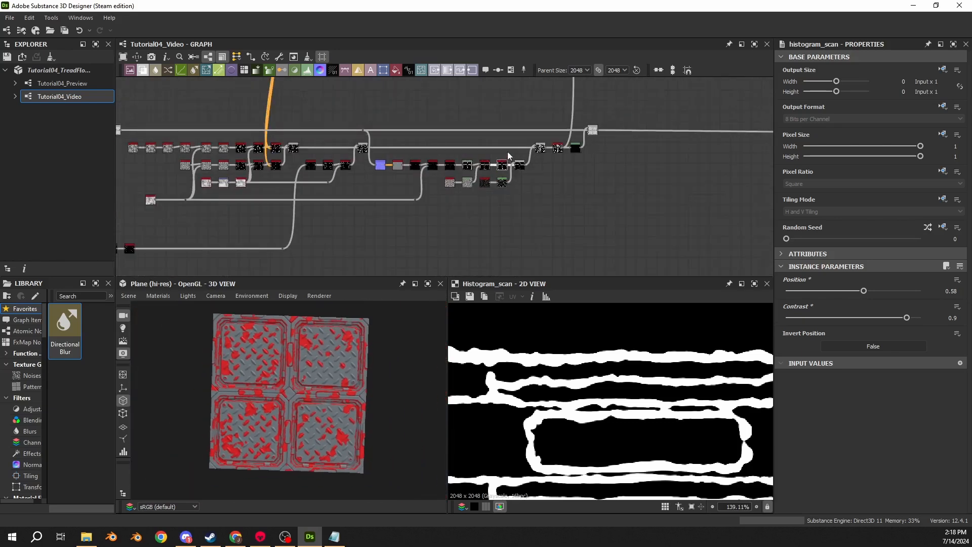
scroll(508, 151, up, 8)
middle_drag(494, 159, 235, 204)
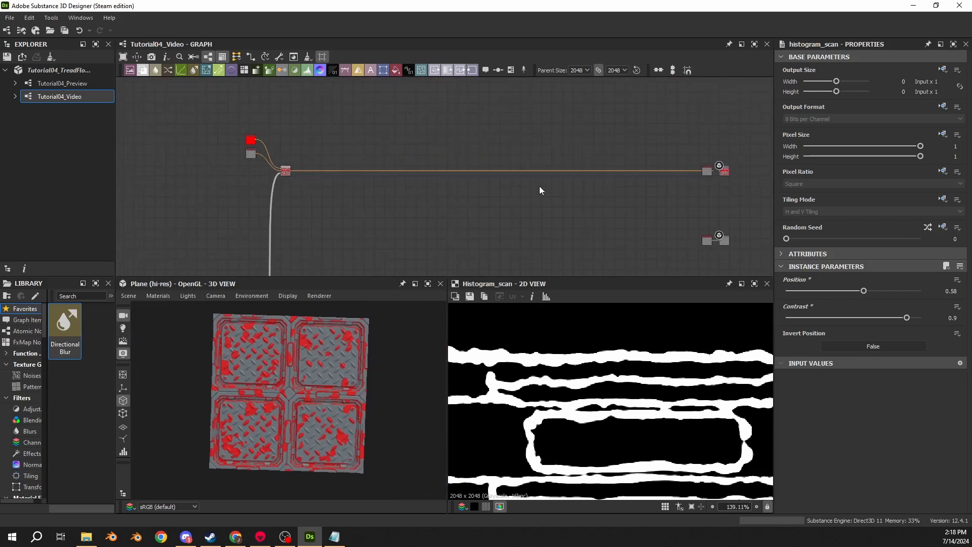
middle_drag(539, 186, 367, 175)
scroll(594, 138, up, 6)
drag(405, 202, 440, 202)
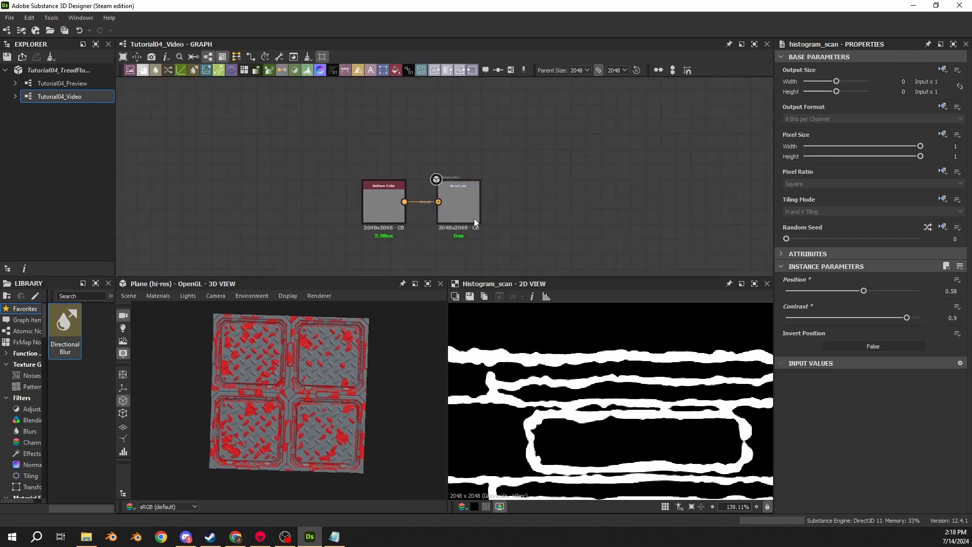
- Display the Subtract Blend that cuts the damage into the height and examine the damaged surface on the 3D plane
middle_drag(203, 184, 639, 155)
scroll(281, 167, down, 5)
middle_drag(282, 167, 577, 140)
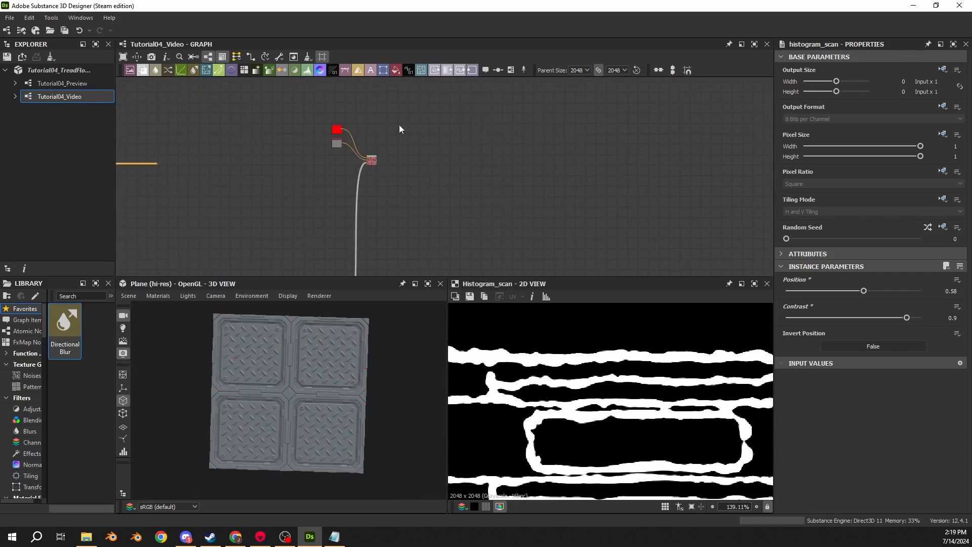
scroll(400, 209, down, 5)
middle_drag(400, 211, 396, 132)
scroll(388, 178, up, 4)
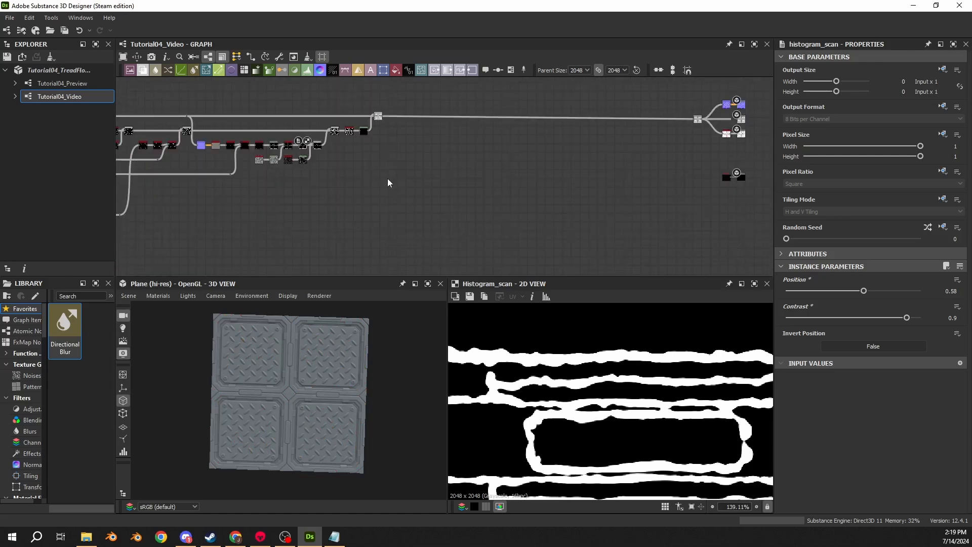
double_click(380, 117)
scroll(310, 379, up, 4)
mouse_move(310, 379)
mouse_down()
mouse_move(293, 330)
mouse_move(312, 381)
mouse_up()
scroll(312, 381, up, 3)
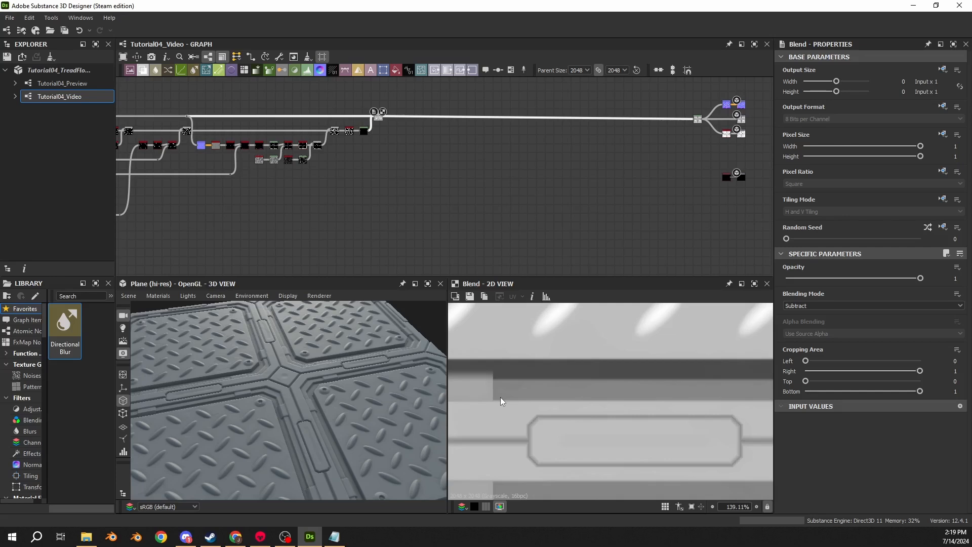
scroll(396, 172, up, 5)
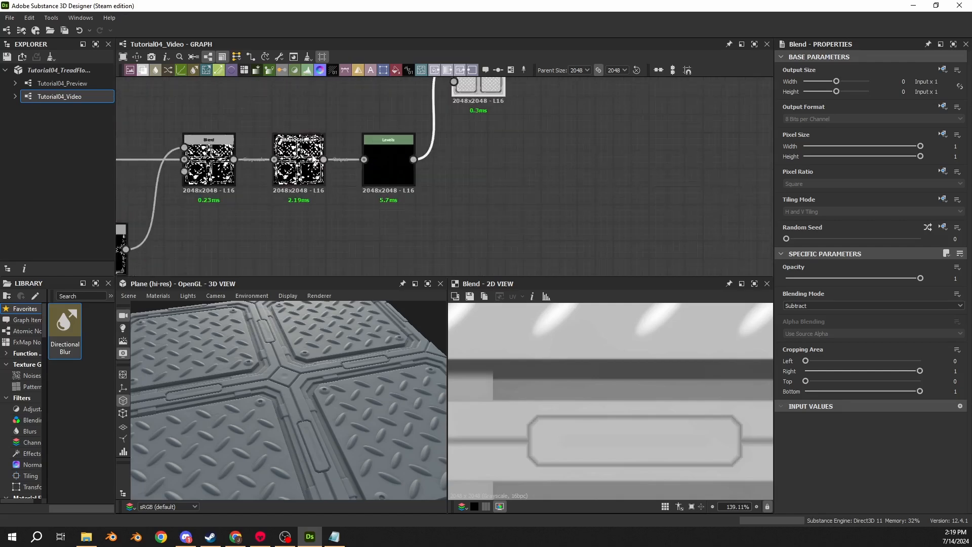
- Display the Blur HQ Grayscale before the final Levels and branch an Invert Grayscale node off its output
double_click(303, 178)
scroll(299, 152, down, 3)
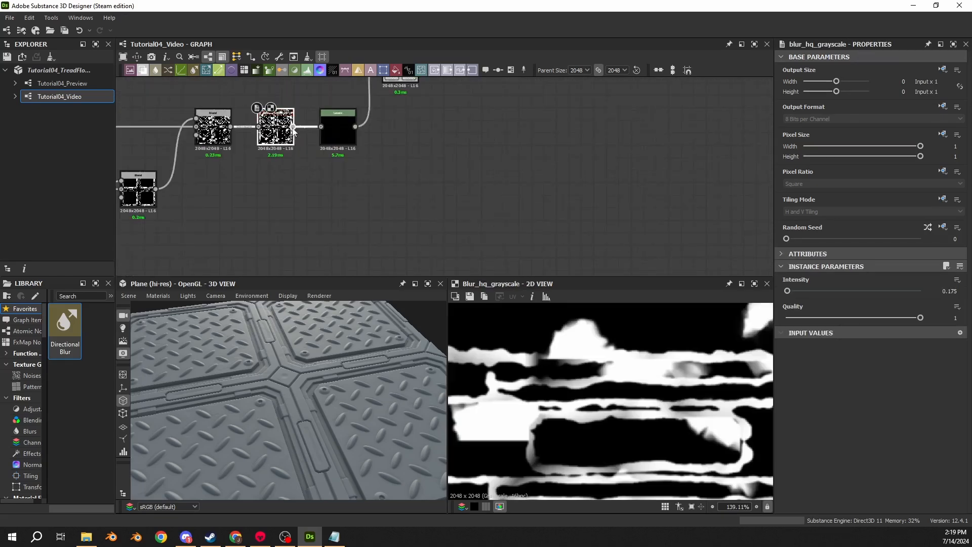
drag(293, 126, 385, 199)
text(invert)
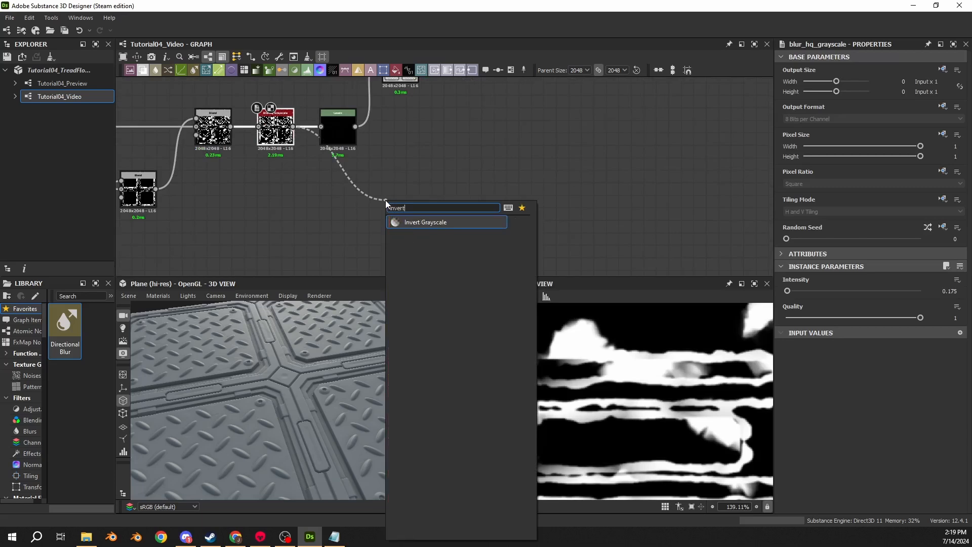
key(Return)
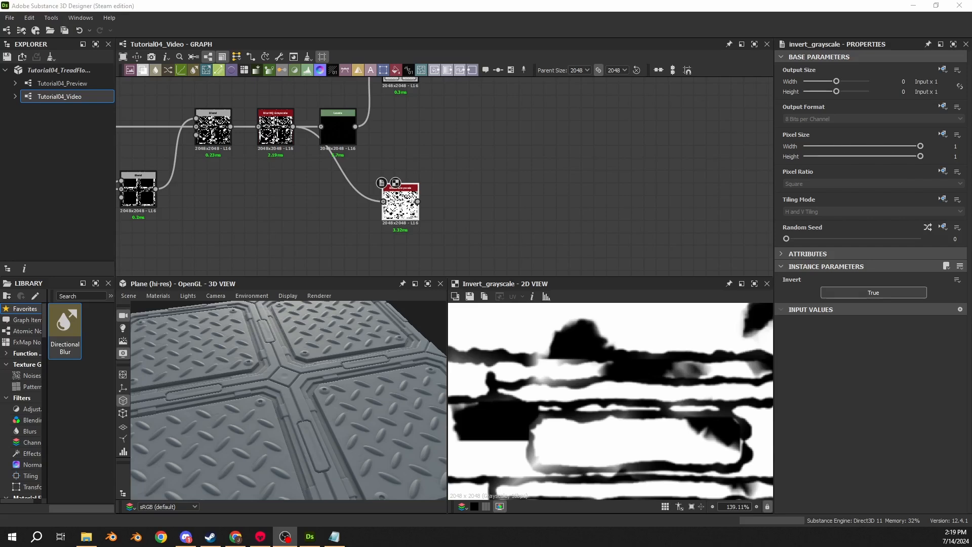
- Compare the damage mask from the Blur HQ Grayscale with the output of the Invert Grayscale
click(275, 129)
scroll(570, 373, down, 6)
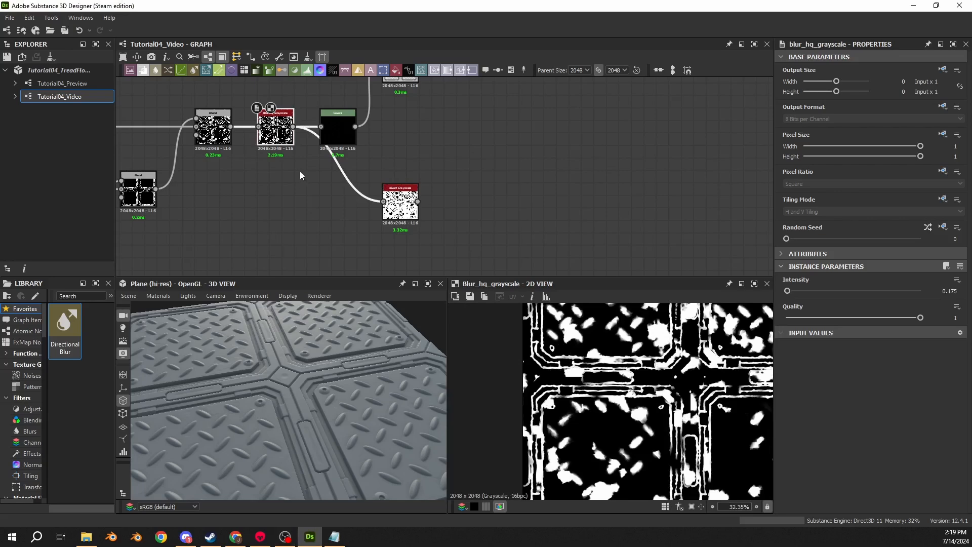
scroll(571, 359, up, 5)
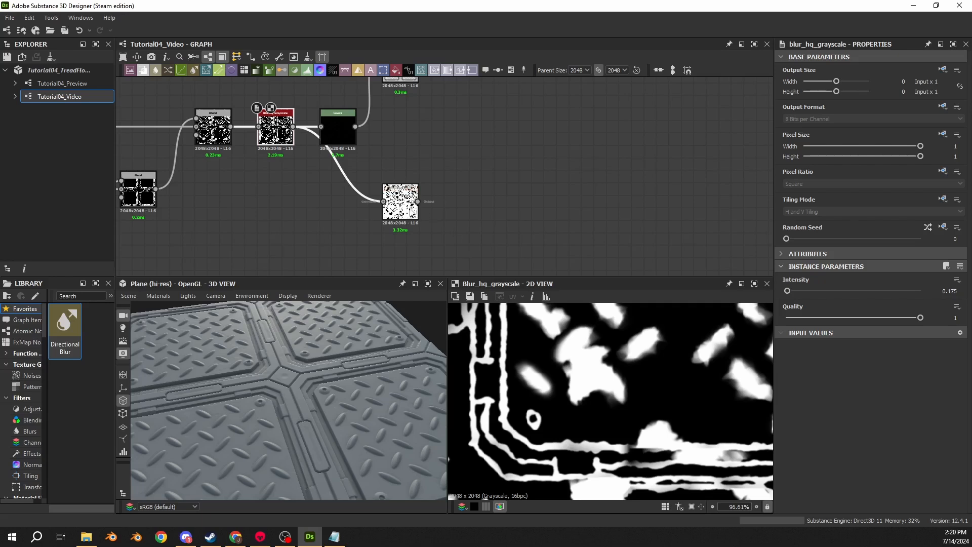
double_click(401, 205)
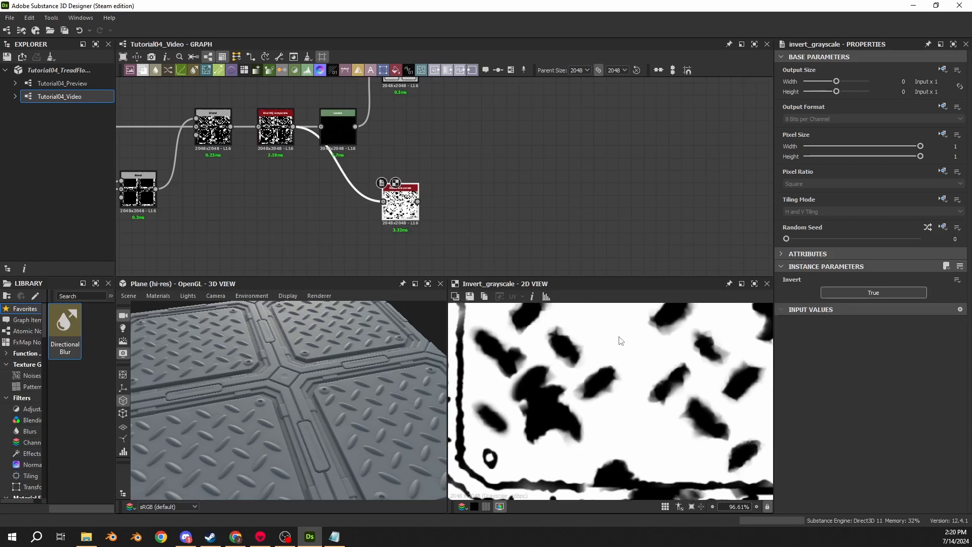
- Add a Non Uniform Blur Grayscale after the Invert Grayscale and feed the inverted mask into its Blur Map input too
drag(417, 202, 448, 198)
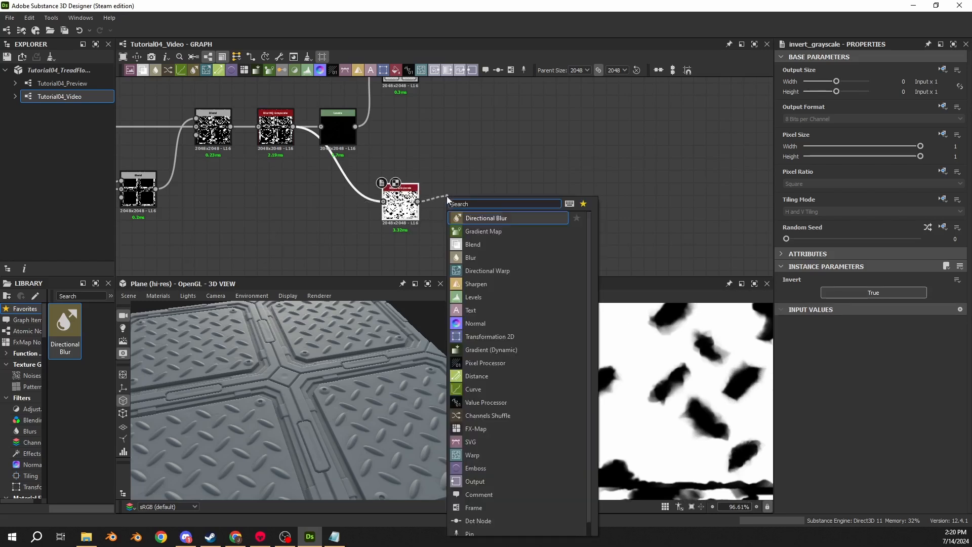
text(non uni)
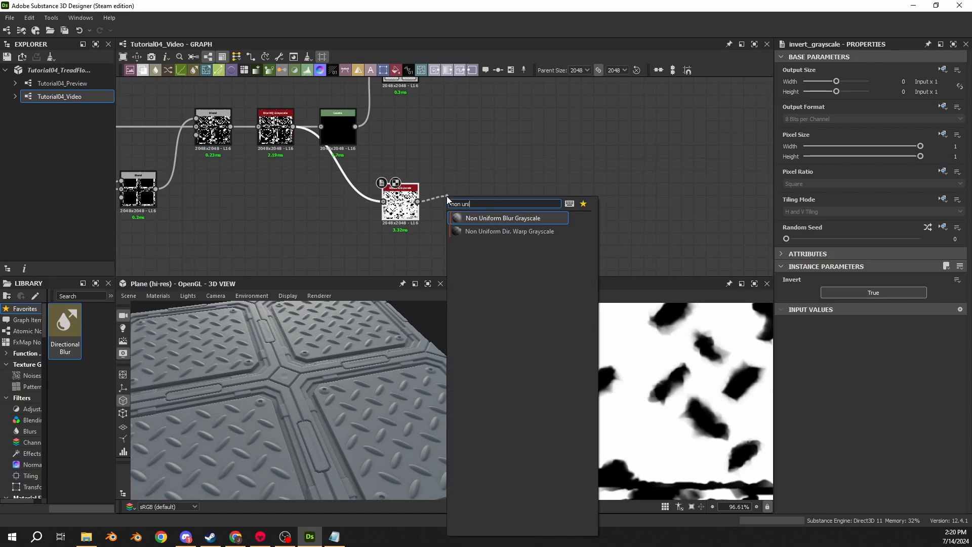
click(504, 218)
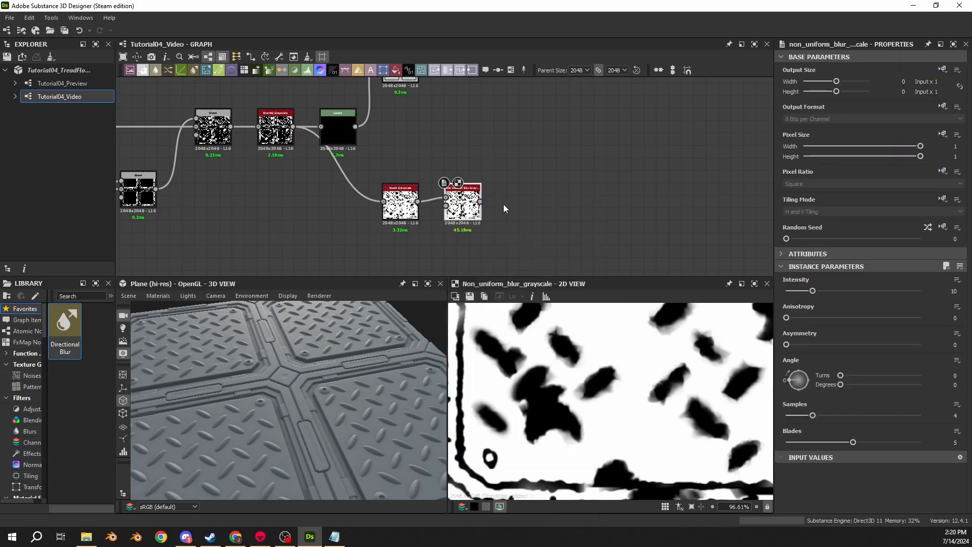
scroll(505, 209, up, 5)
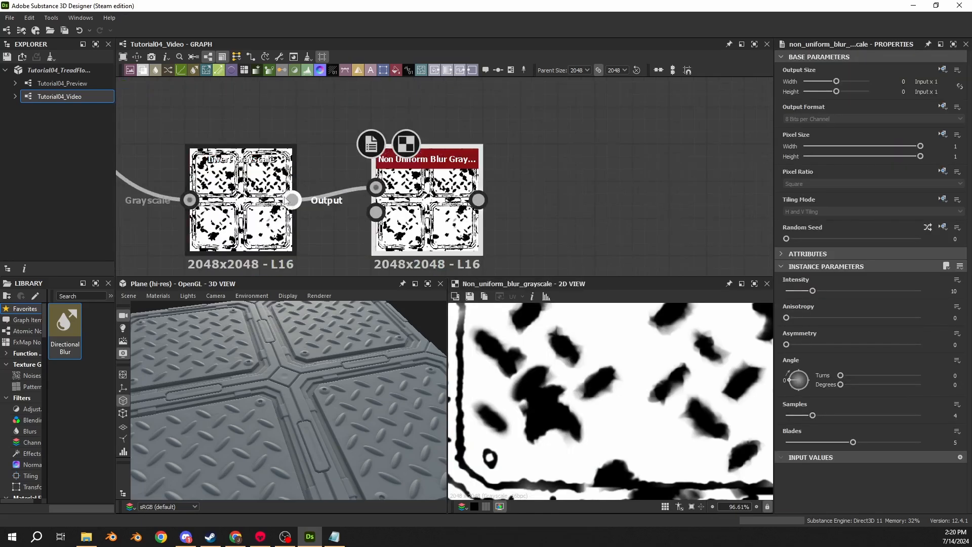
drag(293, 200, 376, 212)
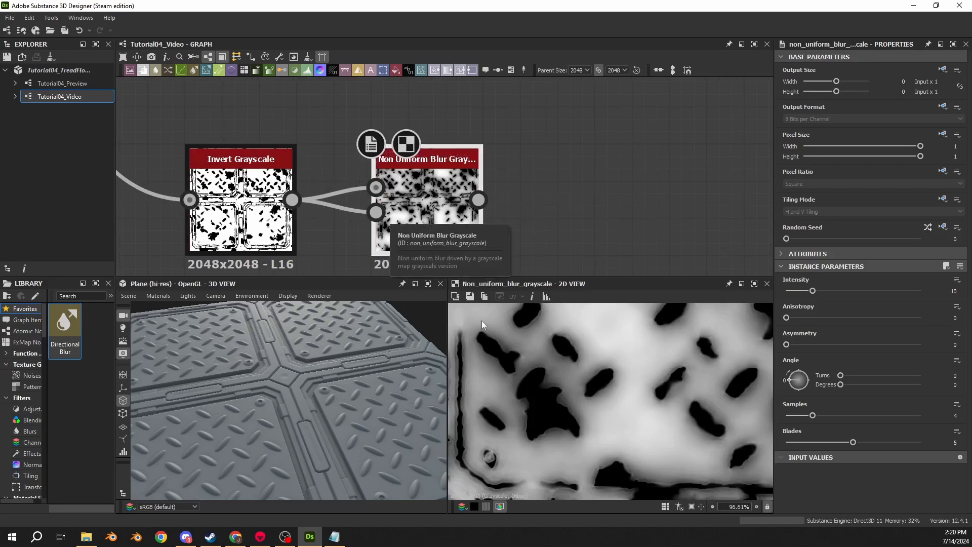
- Set the Non Uniform Blur Grayscale's samples to 16 and its blades to 9
middle_drag(633, 357, 561, 387)
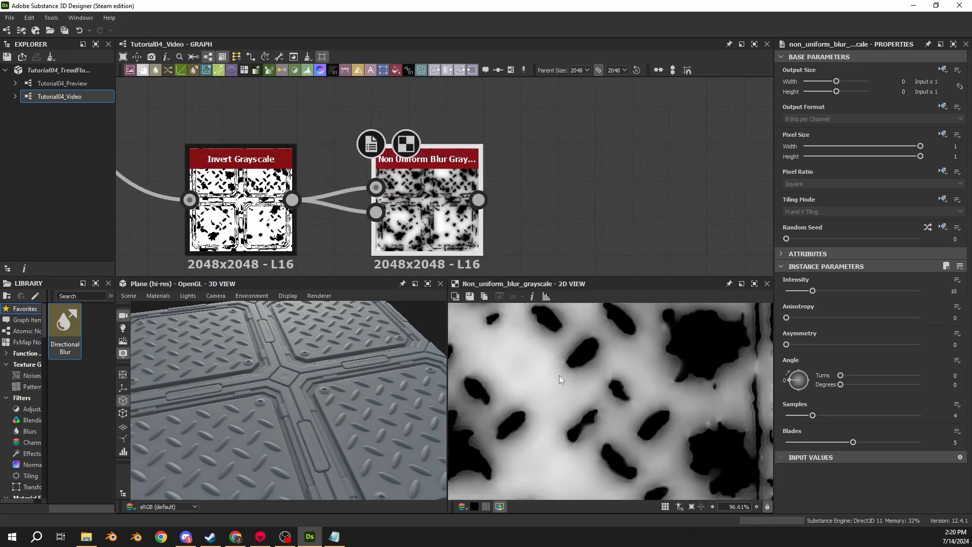
scroll(561, 375, up, 5)
middle_drag(566, 356, 553, 369)
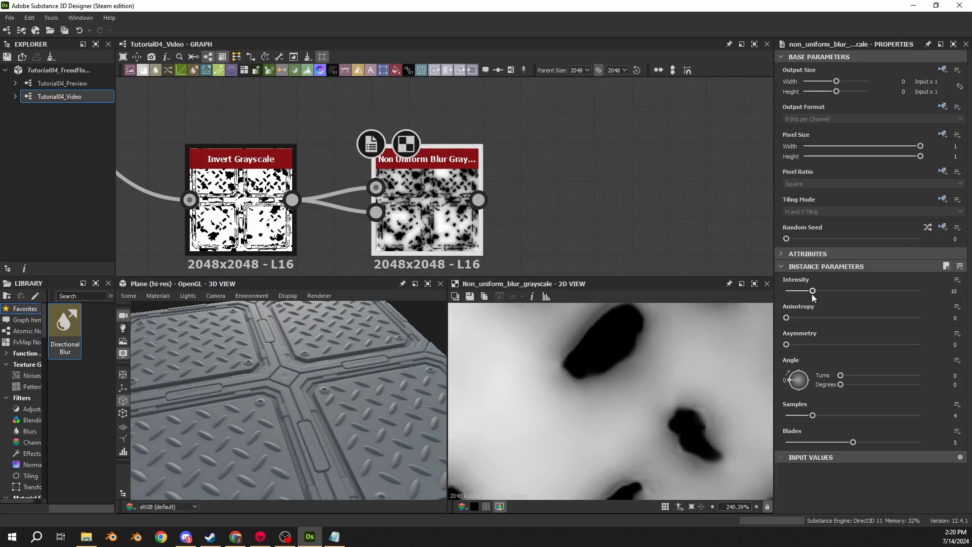
drag(813, 415, 966, 427)
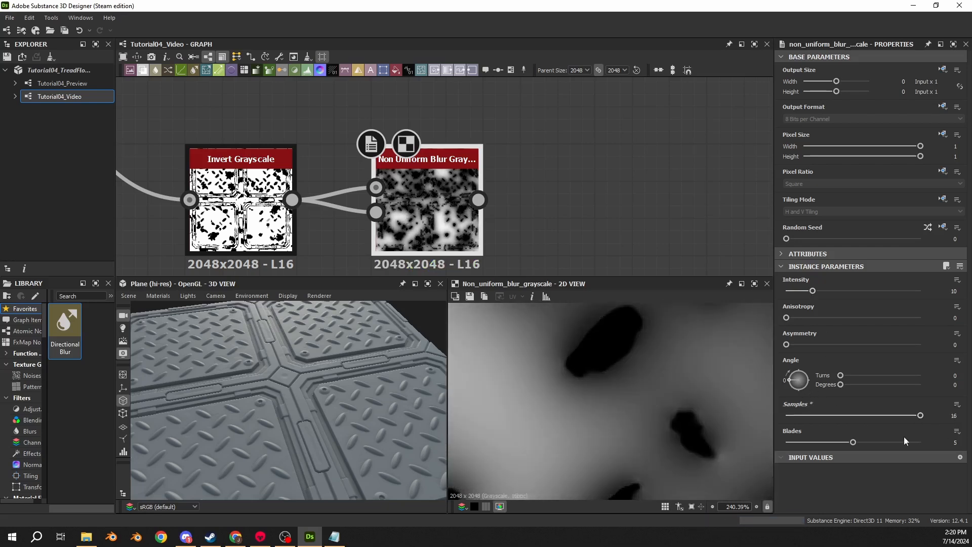
drag(853, 442, 927, 442)
scroll(610, 385, down, 5)
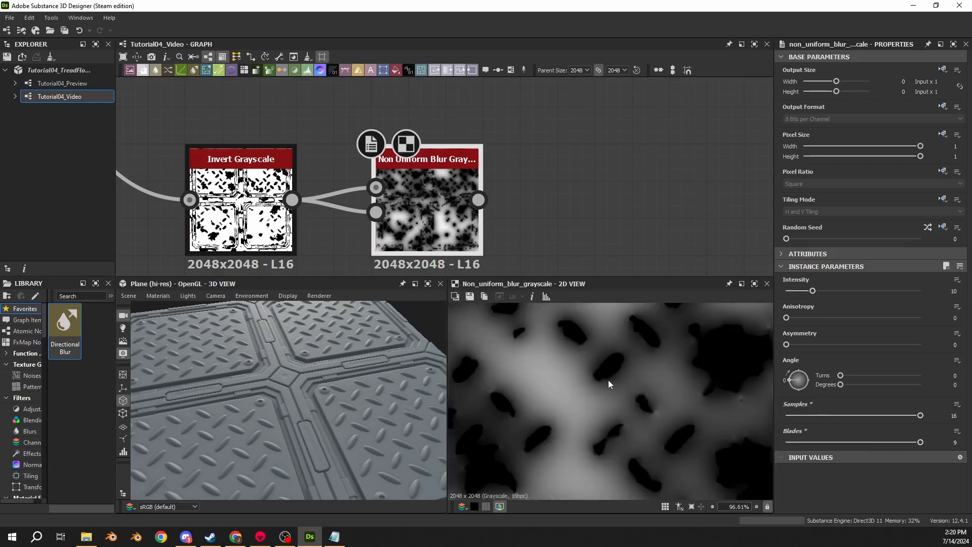
- Set the Non Uniform Blur Grayscale's intensity to 3.38 and check the falloff around the mask shapes
scroll(610, 384, down, 3)
drag(813, 291, 796, 299)
scroll(589, 354, up, 8)
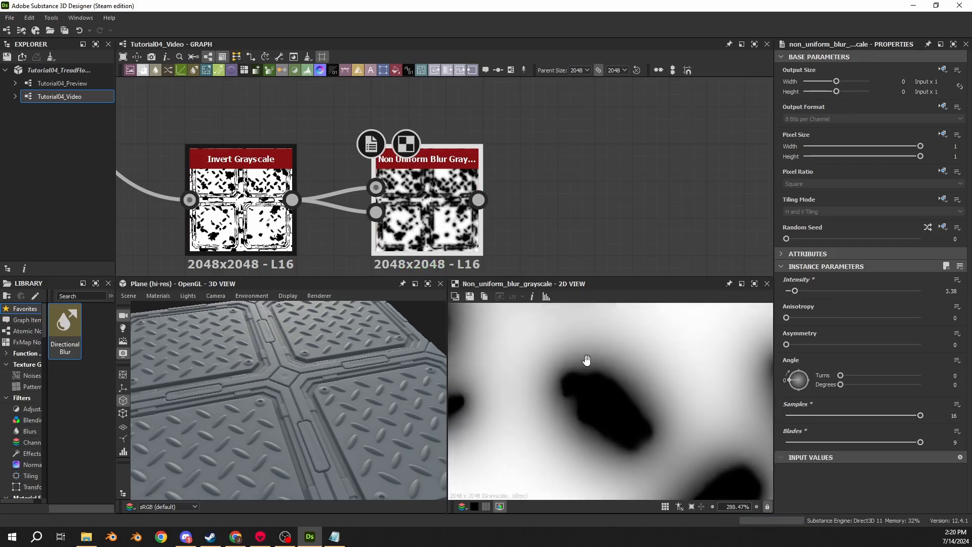
middle_drag(586, 360, 588, 361)
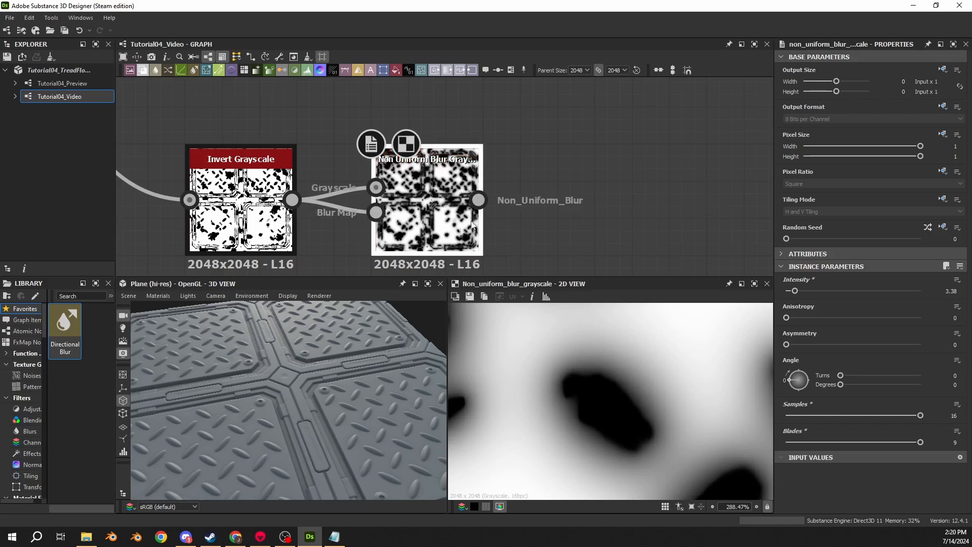
- Insert a dot node on the link after the Subtract Blend and connect the Non Uniform Blur Grayscale's output into it
scroll(477, 201, down, 3)
drag(478, 204, 690, 157)
middle_drag(690, 157, 671, 178)
drag(689, 156, 427, 193)
middle_drag(208, 189, 427, 192)
drag(427, 193, 335, 195)
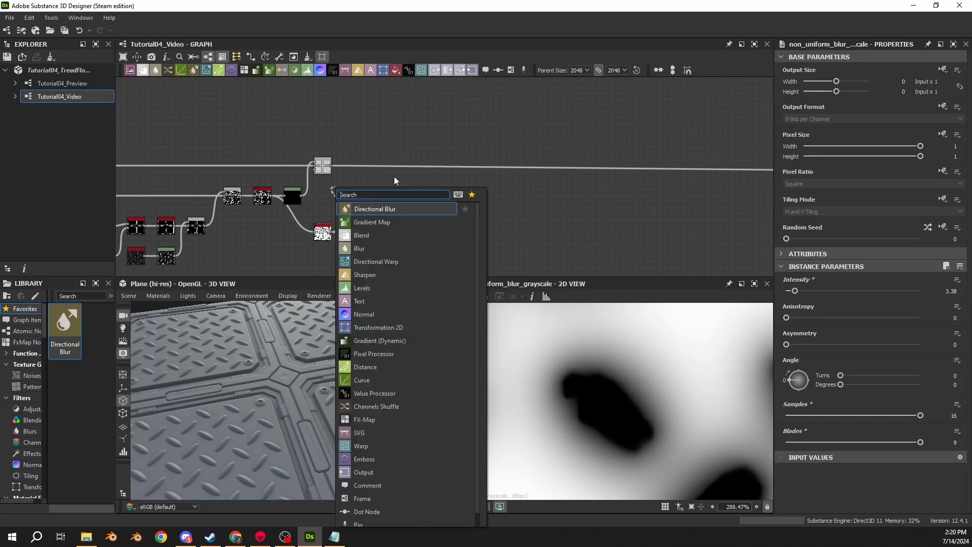
click(395, 175)
scroll(404, 163, up, 3)
double_click(404, 162)
drag(329, 273, 396, 161)
- Examine the slopes around the damage spots on the 3D plane with the non-uniform blur driving the height
scroll(277, 358, up, 3)
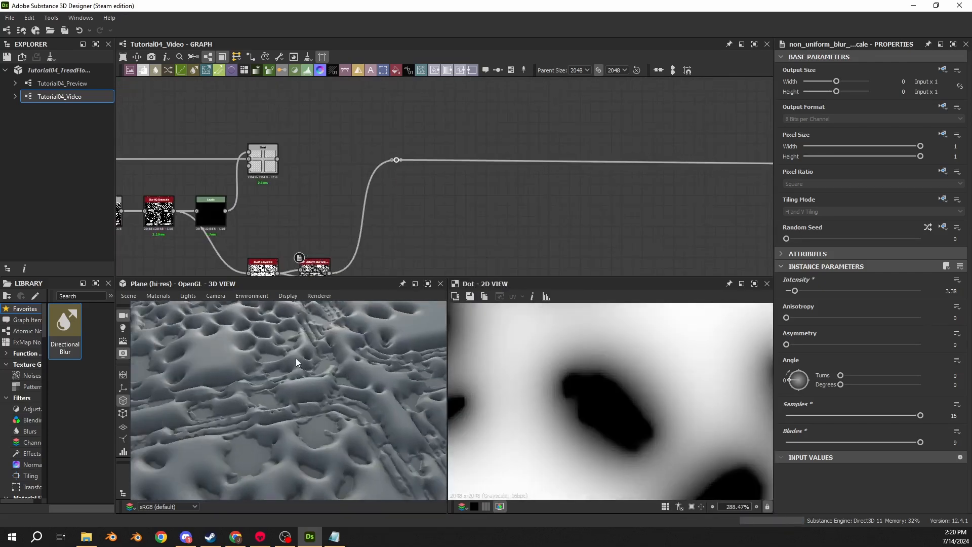
drag(296, 358, 244, 415)
scroll(273, 379, up, 5)
scroll(330, 349, up, 2)
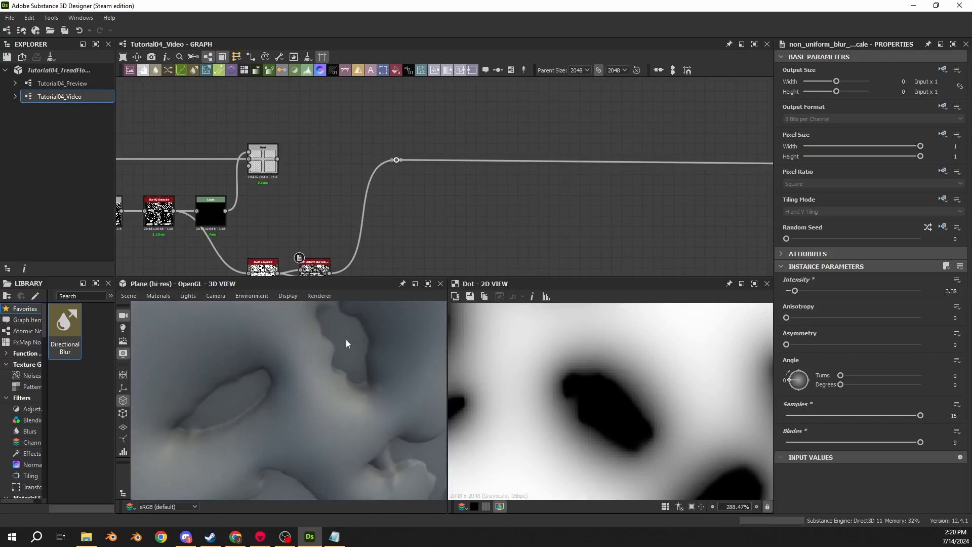
drag(346, 344, 292, 379)
drag(278, 345, 360, 382)
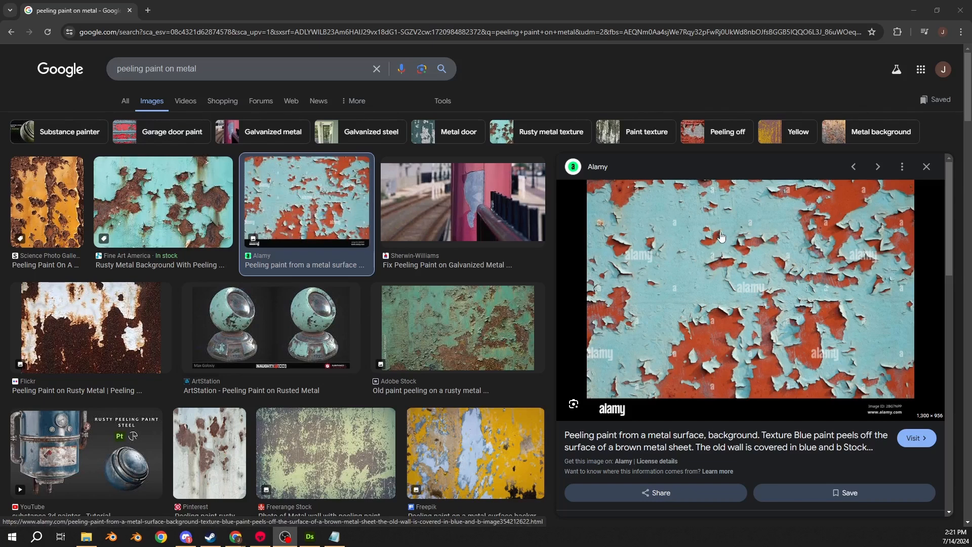
- Study the yellow rusty tank, green old paint and galvanized metal photos among Chrome's peeling paint references and close the tab
click(51, 217)
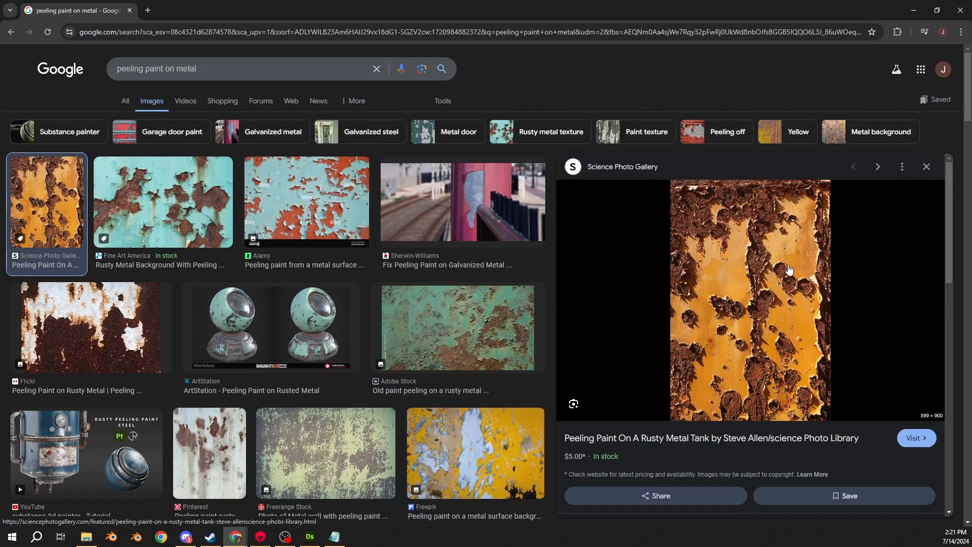
click(499, 302)
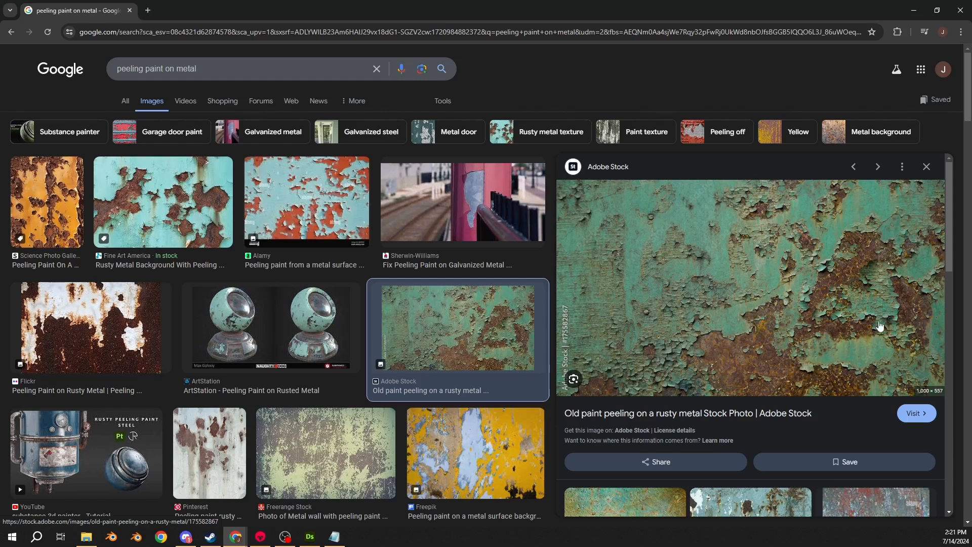
click(460, 198)
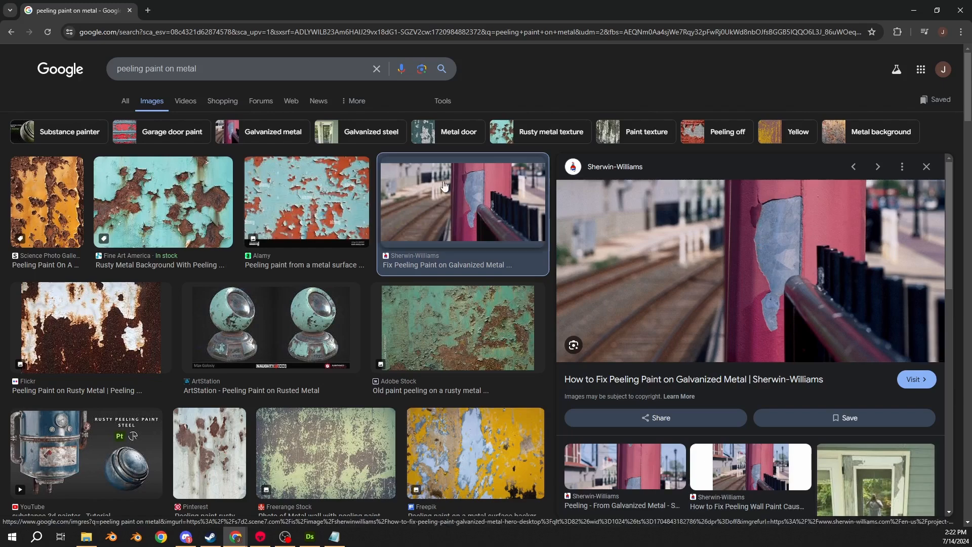
click(130, 10)
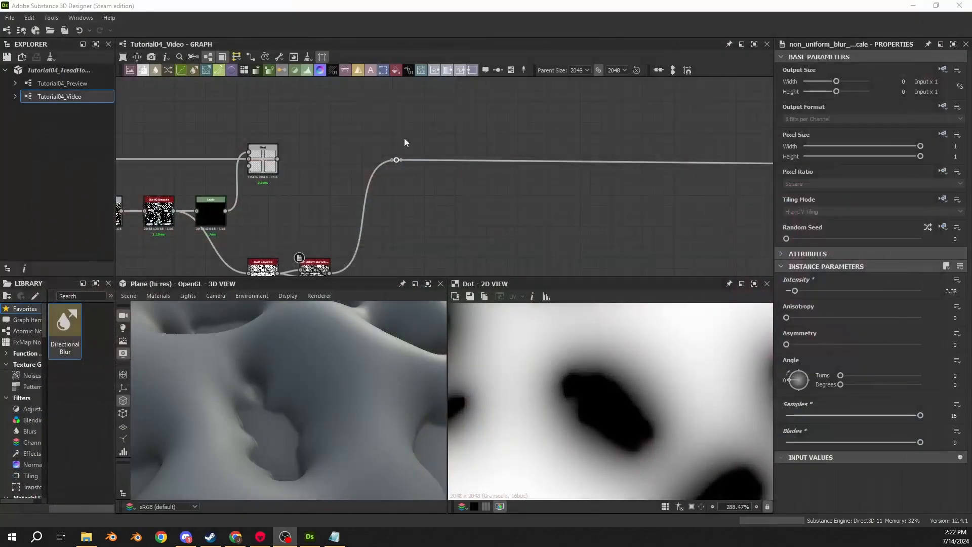
- Reconnect the Subtract Blend's output to the dot node on the height link and view the whole plane in 3D
middle_drag(305, 182, 324, 175)
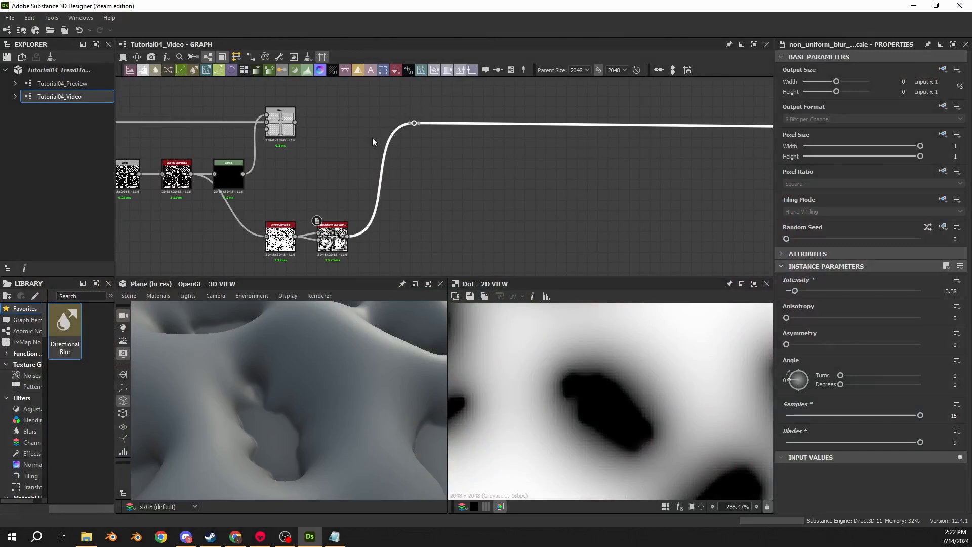
drag(295, 122, 565, 116)
scroll(306, 333, down, 5)
drag(306, 333, 314, 314)
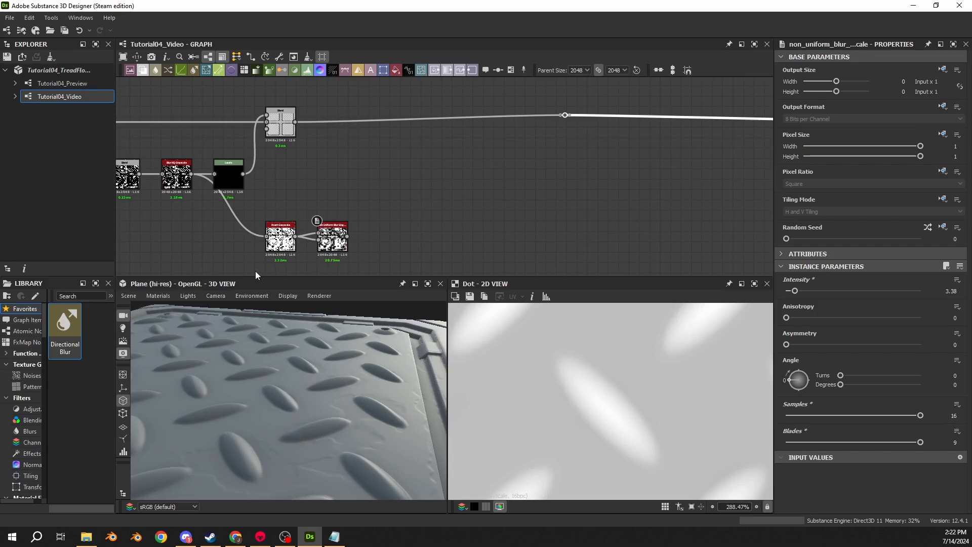
- Add an Invert Grayscale node fed by the Non Uniform Blur Grayscale's output and place it just after the blur
scroll(320, 248, up, 5)
drag(388, 208, 466, 208)
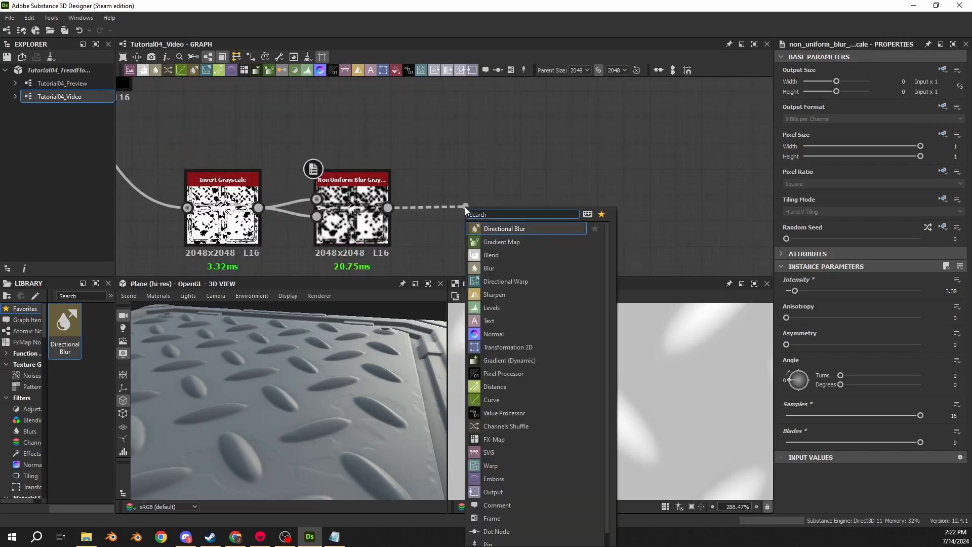
text(invert)
key(Return)
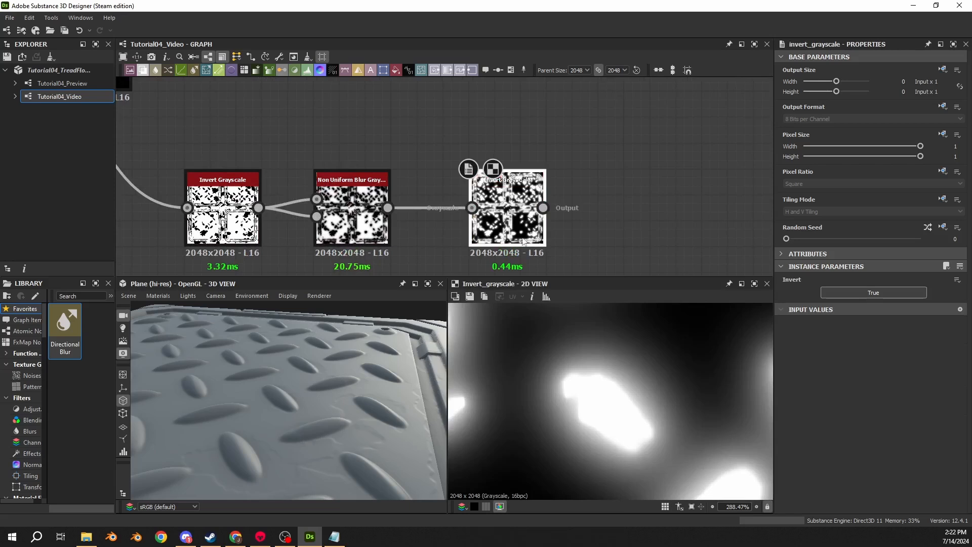
drag(523, 241, 497, 241)
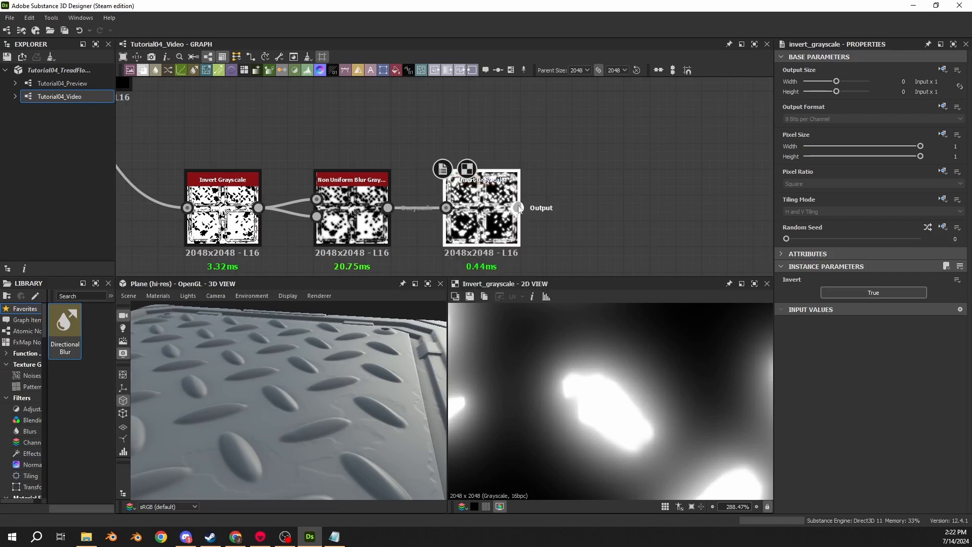
- Add a Blend node fed by the new Invert Grayscale and set its blending mode to Multiply
drag(517, 208, 604, 134)
text(blend)
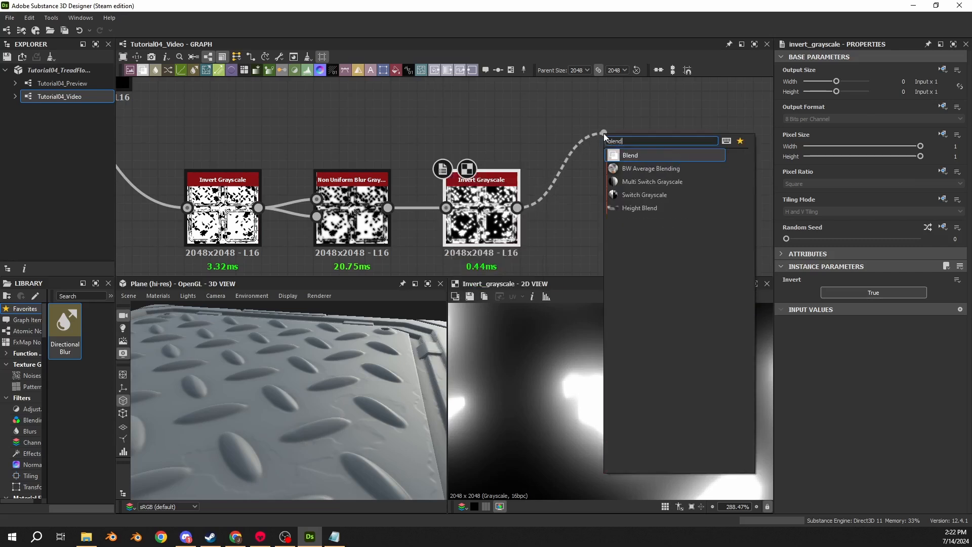
key(Return)
click(810, 306)
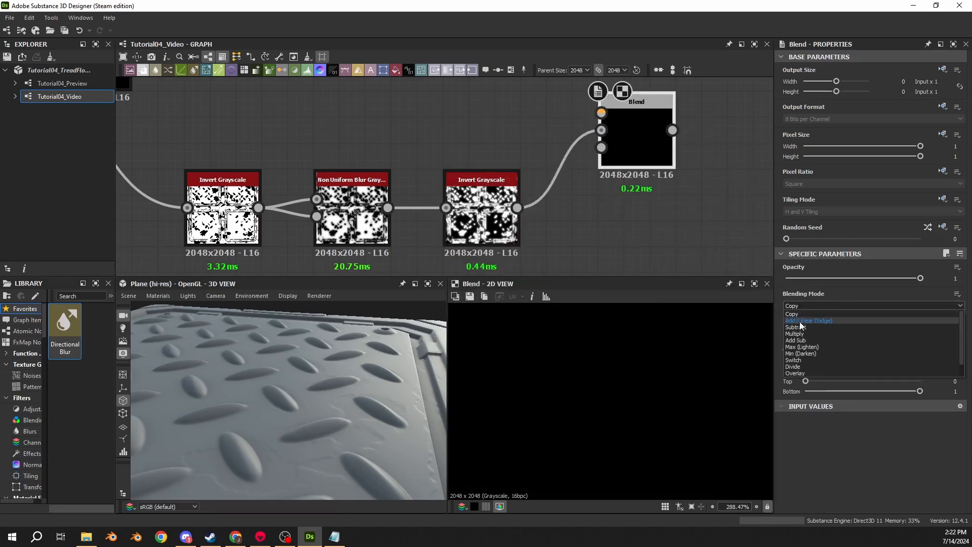
click(800, 333)
drag(653, 167, 621, 116)
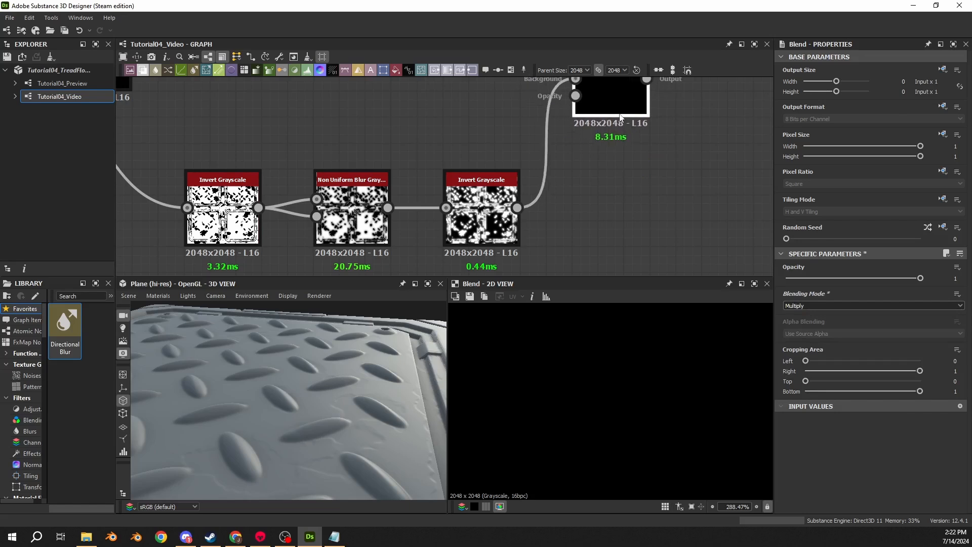
middle_drag(611, 111, 625, 148)
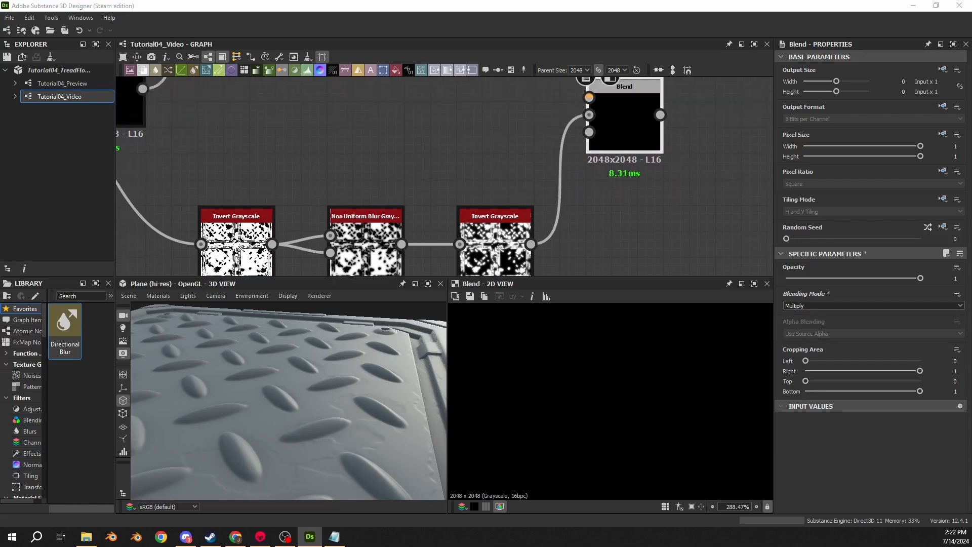
middle_drag(447, 148, 438, 175)
- Connect the first Invert Grayscale's output to the foreground input of the Multiply Blend
scroll(438, 176, down, 2)
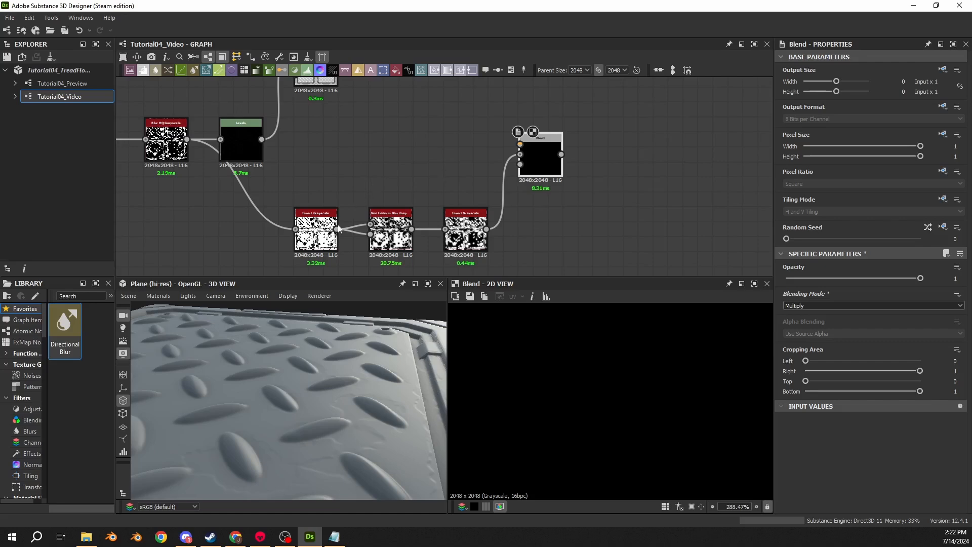
scroll(302, 234, up, 3)
drag(362, 225, 481, 144)
scroll(368, 106, down, 3)
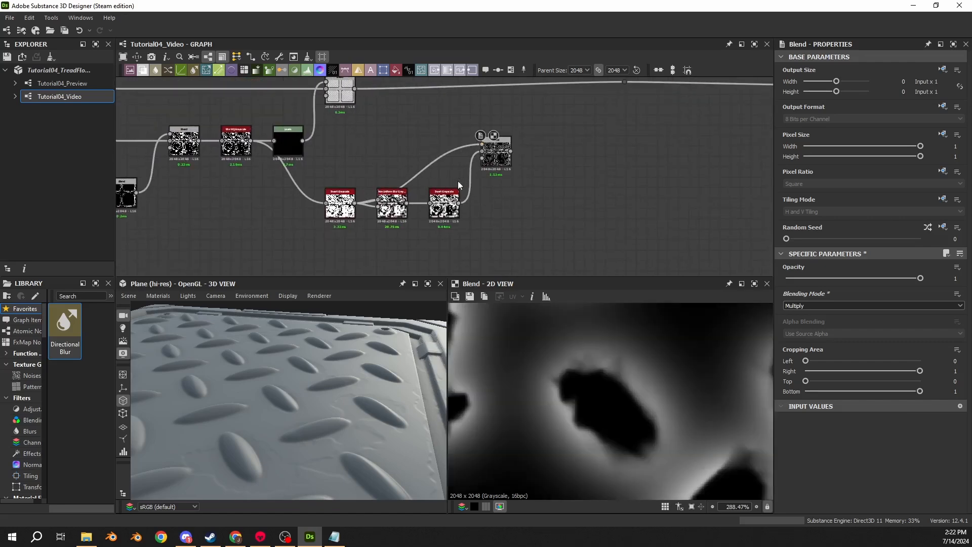
scroll(317, 220, up, 3)
middle_drag(630, 147, 552, 175)
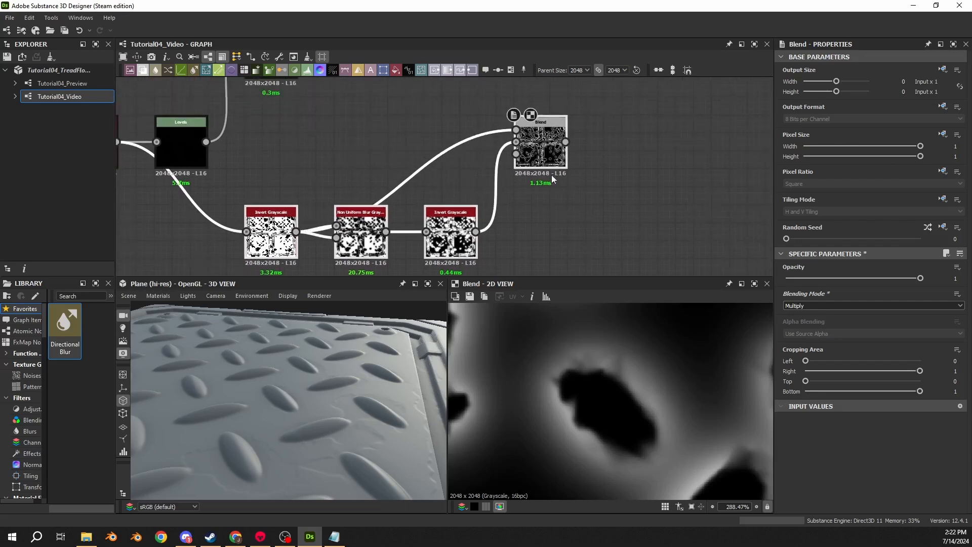
- Route the first Invert Grayscale's link through a dot node, swap the Multiply Blend's foreground and background inputs, and inspect the mask
alt+click(397, 186)
drag(397, 187, 360, 141)
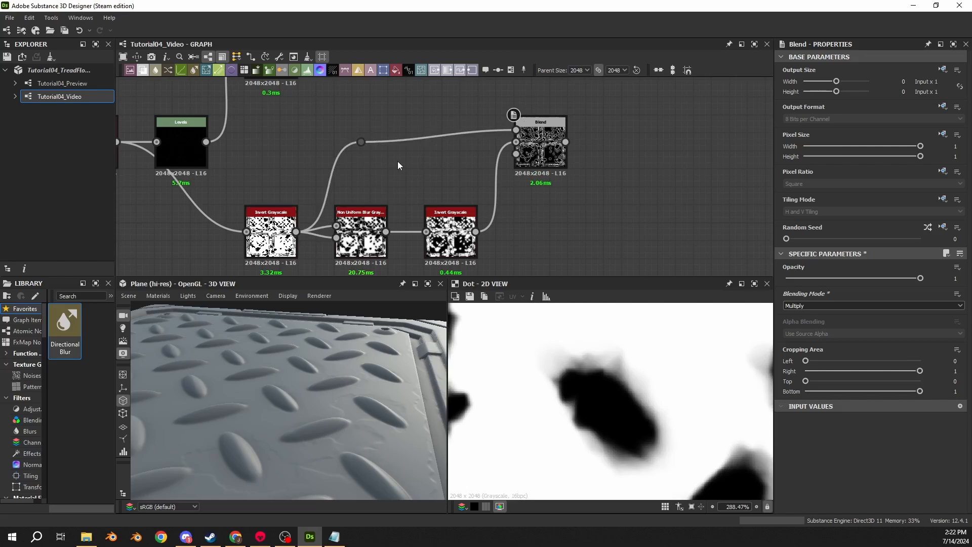
drag(482, 110, 502, 163)
key(x)
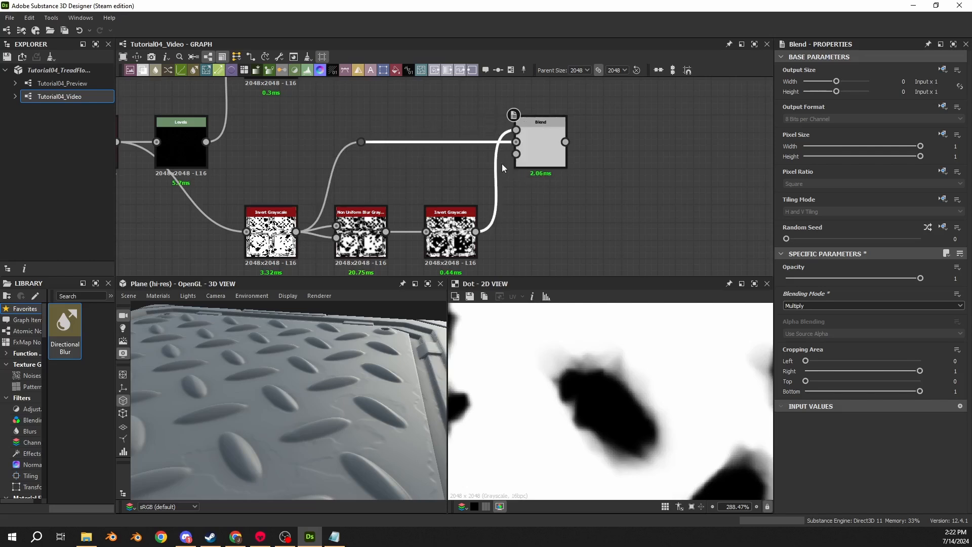
double_click(547, 146)
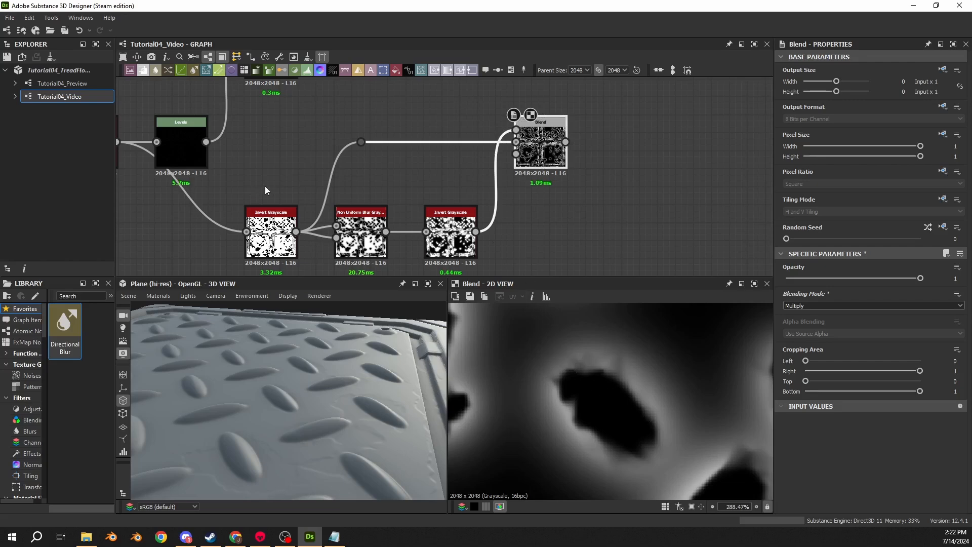
scroll(552, 151, down, 3)
scroll(537, 397, down, 2)
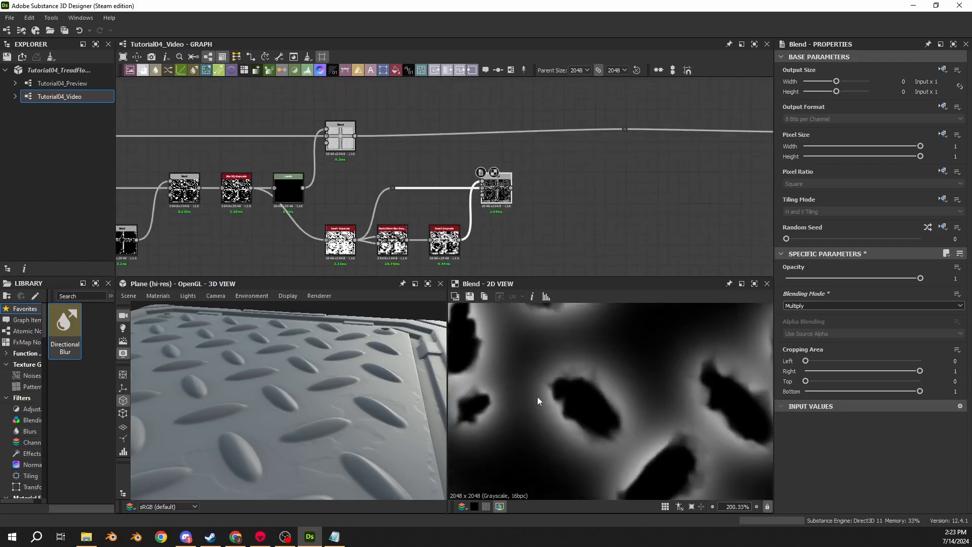
scroll(537, 397, down, 5)
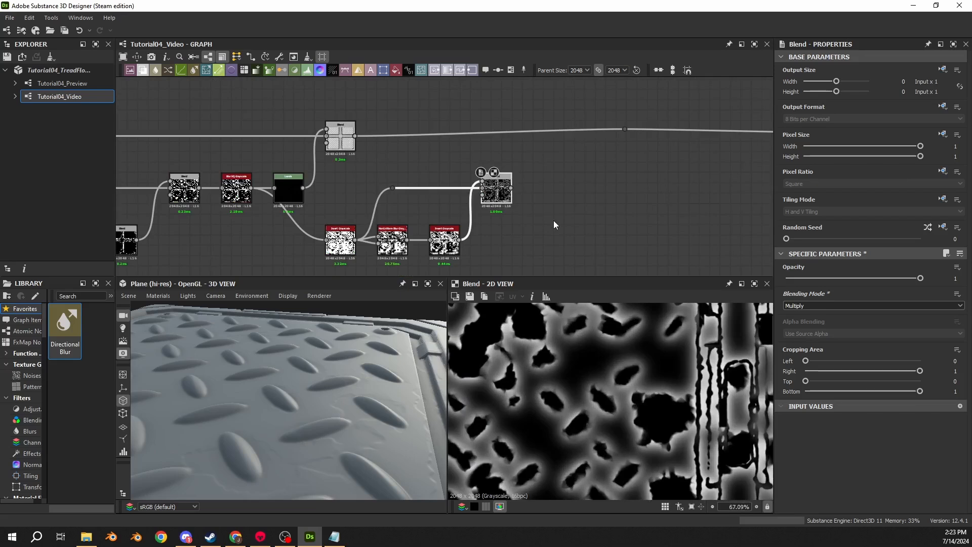
- Add another Blend node fed by the Multiply Blend's output
drag(511, 188, 606, 187)
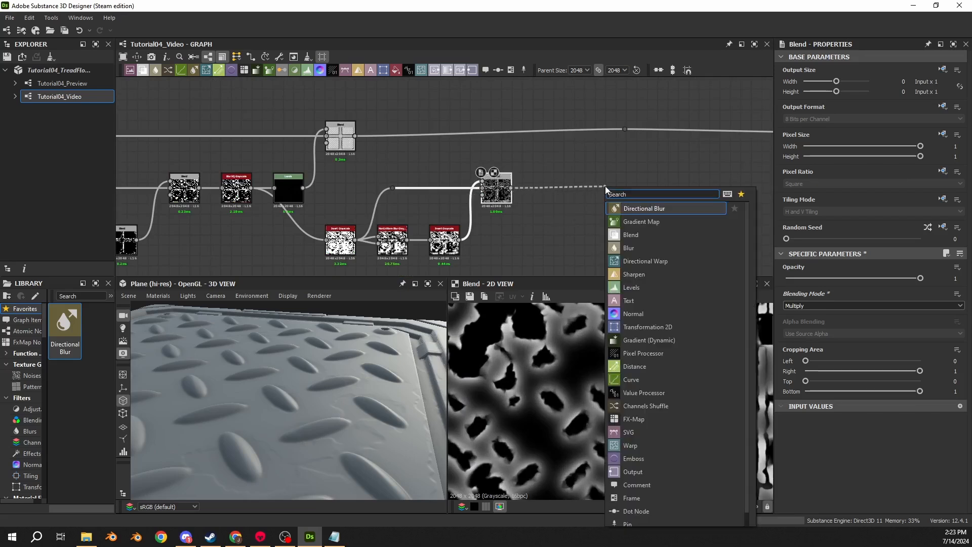
text(blend)
key(Return)
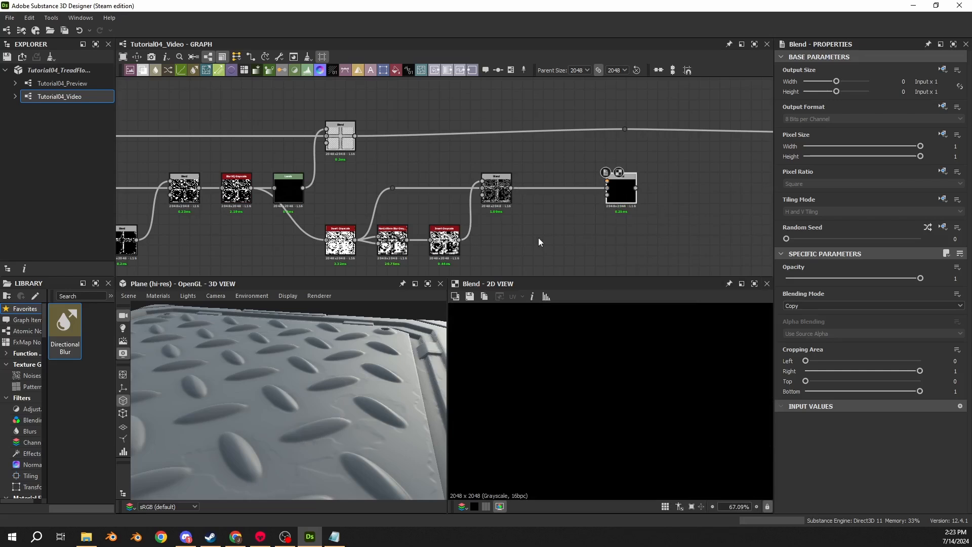
- Add a Perlin Noise node below the link between the Multiply Blend and the new Blend
key(space)
text(perlin)
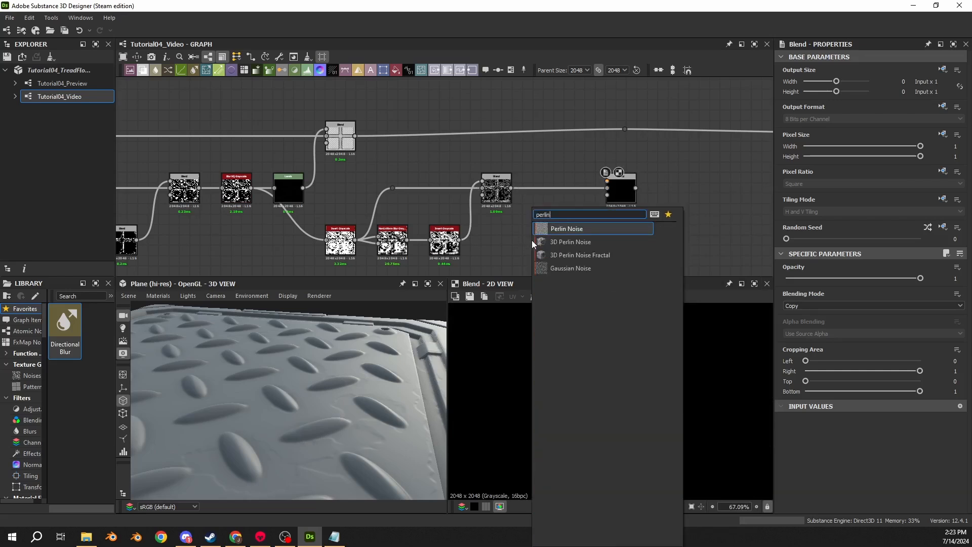
key(Return)
scroll(532, 241, up, 2)
drag(533, 241, 563, 241)
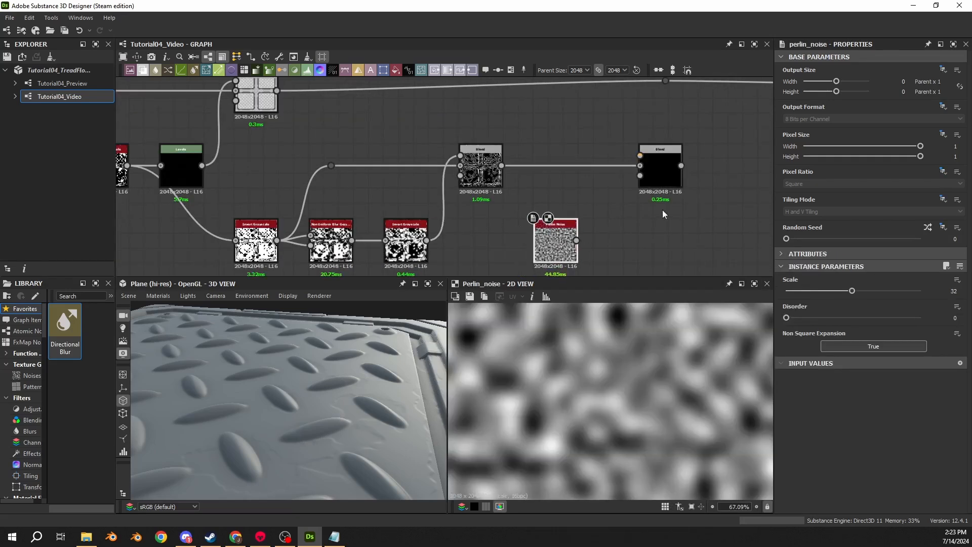
- Move the new Blend further along the chain and add a Levels node fed by the Perlin Noise
middle_drag(662, 209, 567, 209)
drag(584, 180, 634, 180)
drag(480, 241, 530, 246)
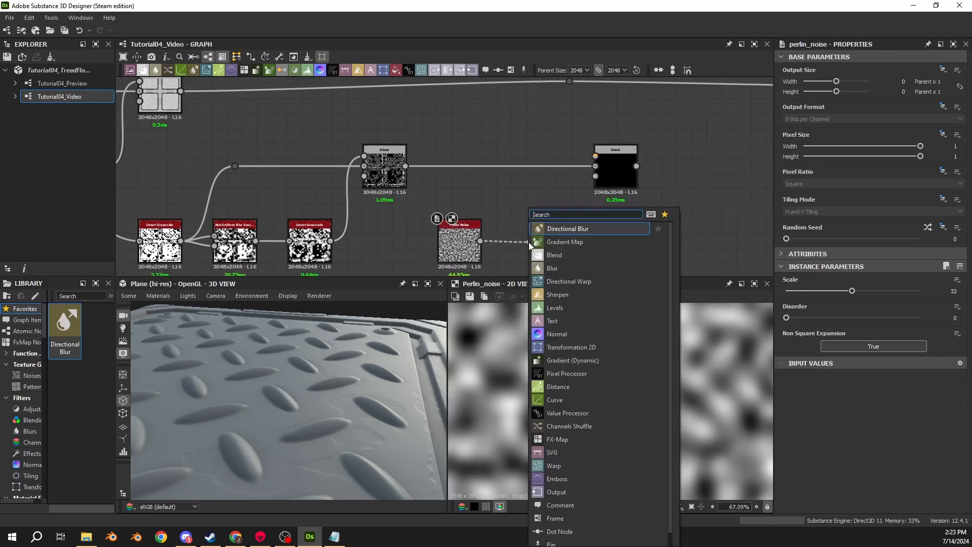
text(level)
key(Return)
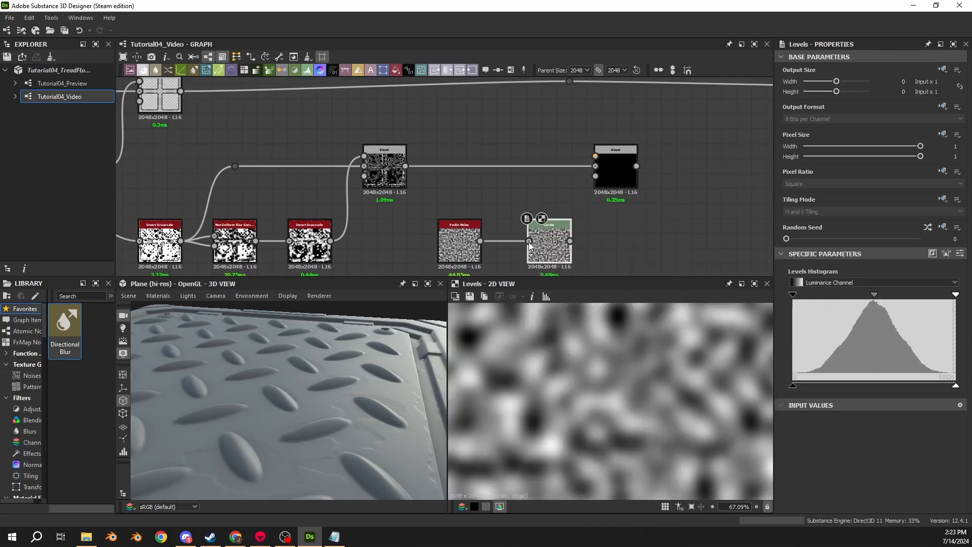
- Move the Levels node closer to the Perlin Noise and set the noise's scale to 24
scroll(514, 234, up, 2)
middle_drag(446, 244, 444, 207)
click(444, 207)
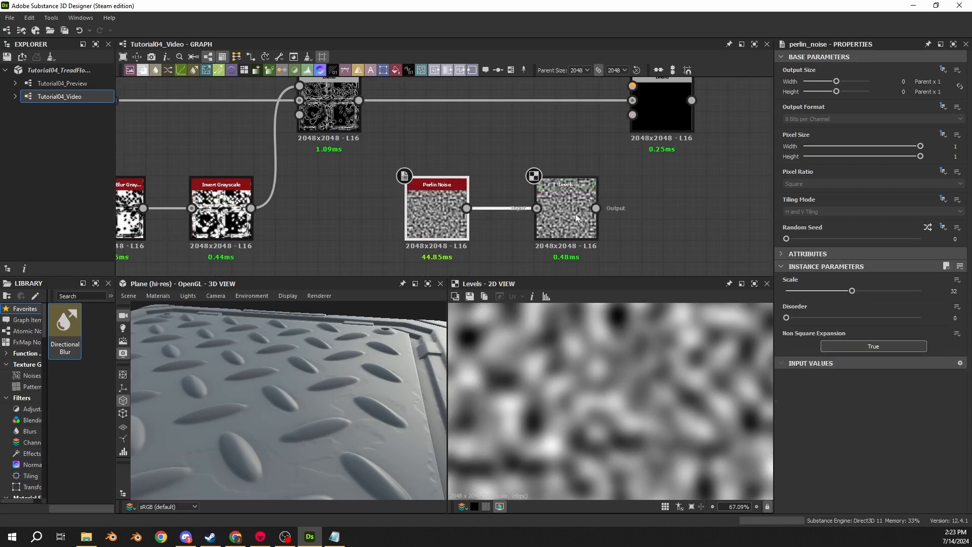
drag(575, 214, 554, 215)
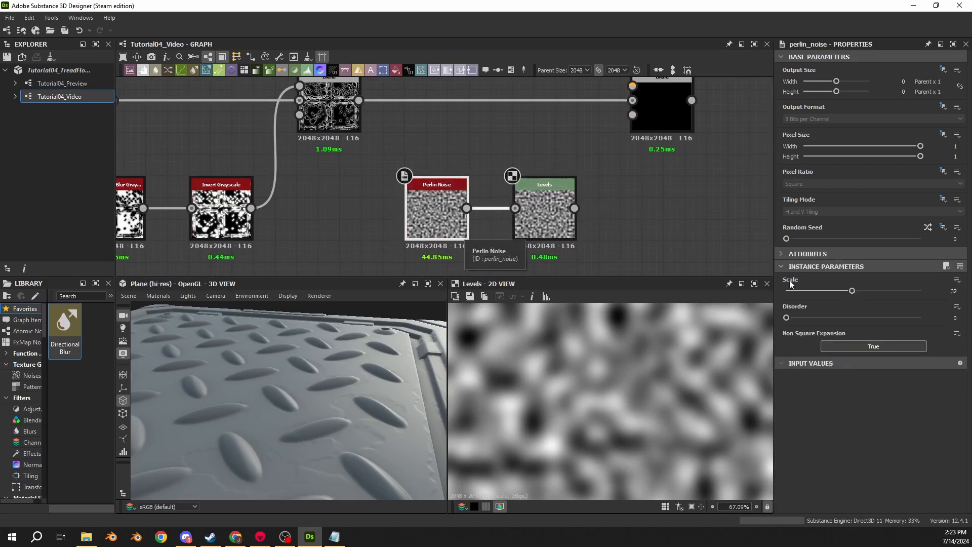
click(944, 292)
text(24)
key(Return)
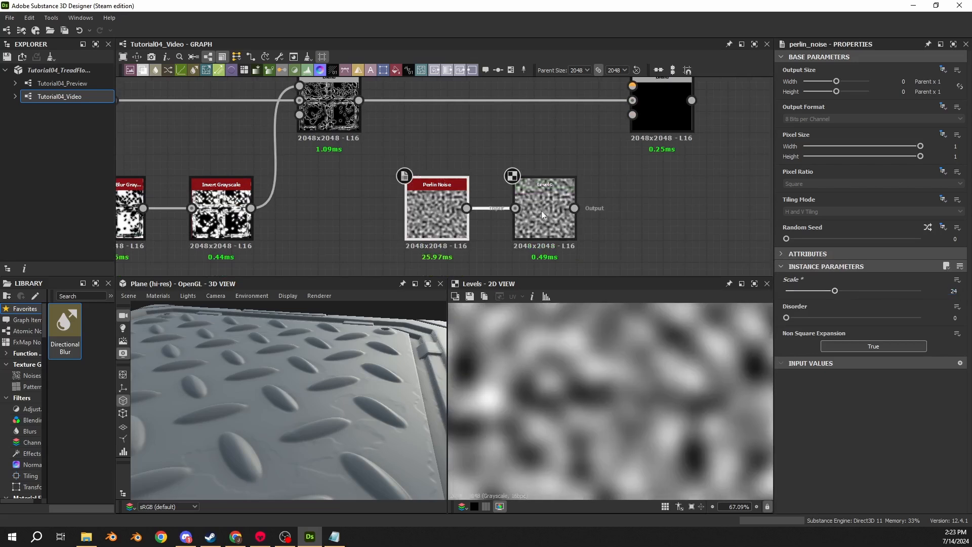
- Show the Levels node's numeric parameters and set Level In Low to 0.3 and Level In High to 0.665
click(554, 212)
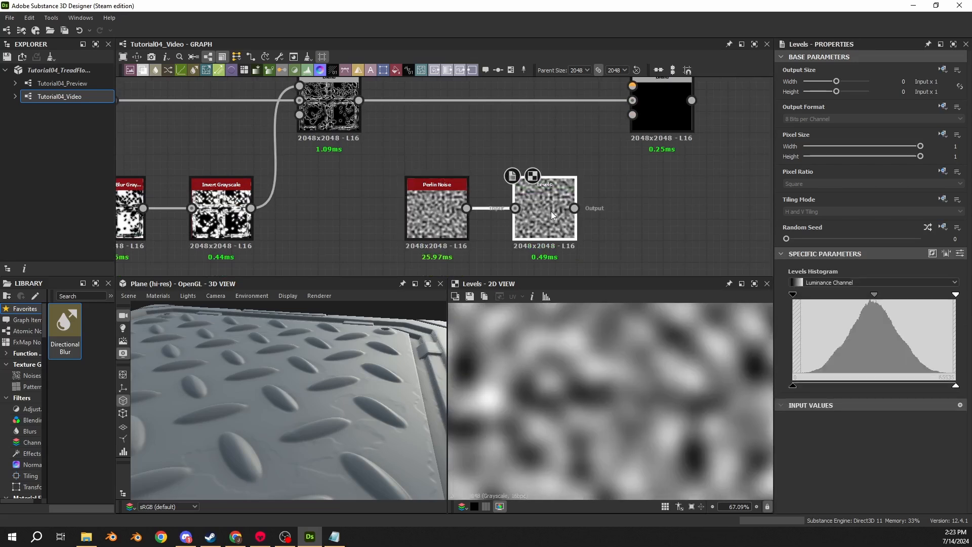
click(961, 254)
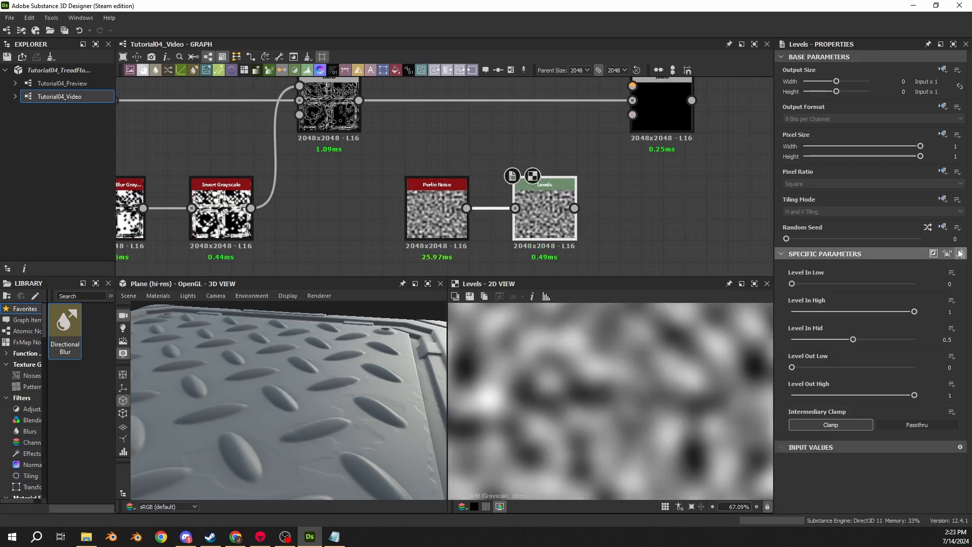
click(956, 283)
text(.3)
key(Return)
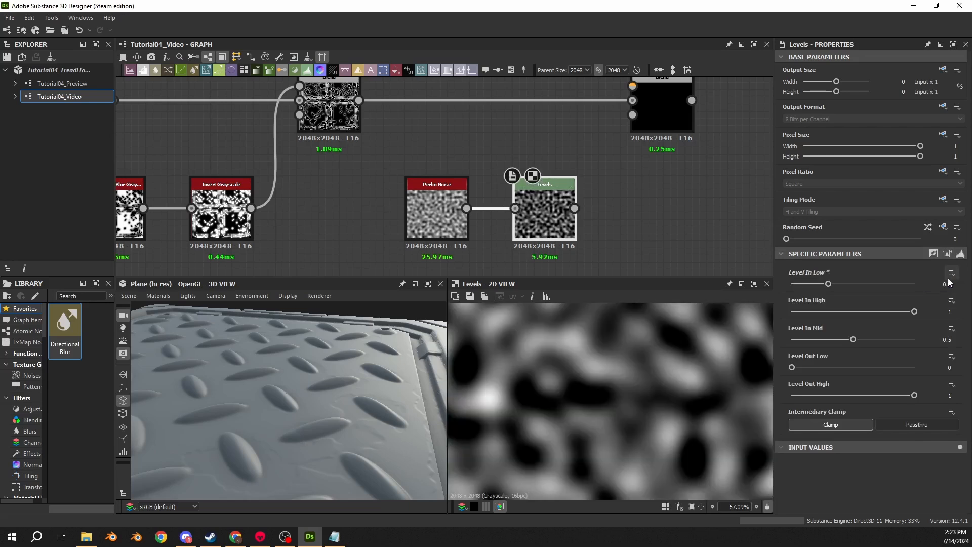
text(.35)
key(Return)
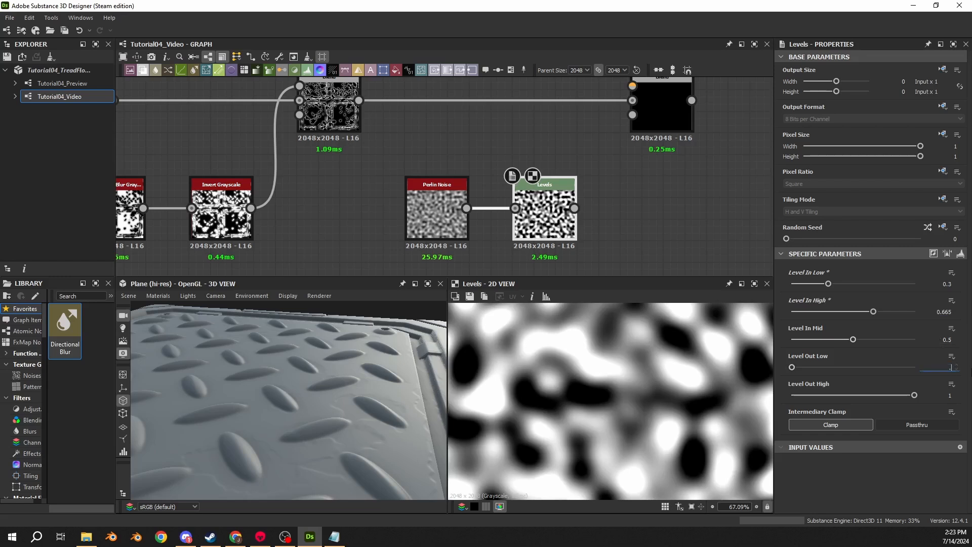
- Set the Levels node's Level Out Low to 0.125 and check the noise pattern in the 2D view
text(.125)
key(Return)
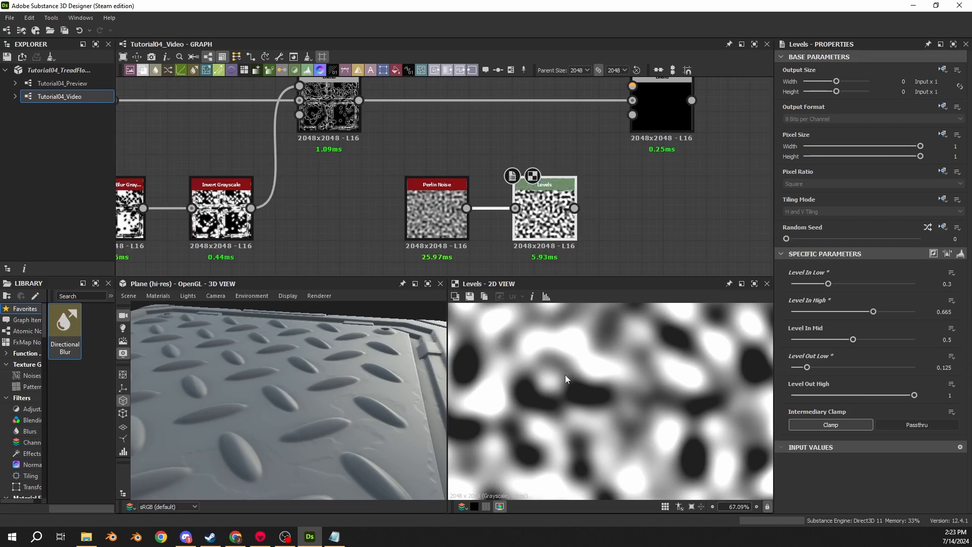
middle_drag(575, 360, 582, 380)
scroll(573, 408, down, 5)
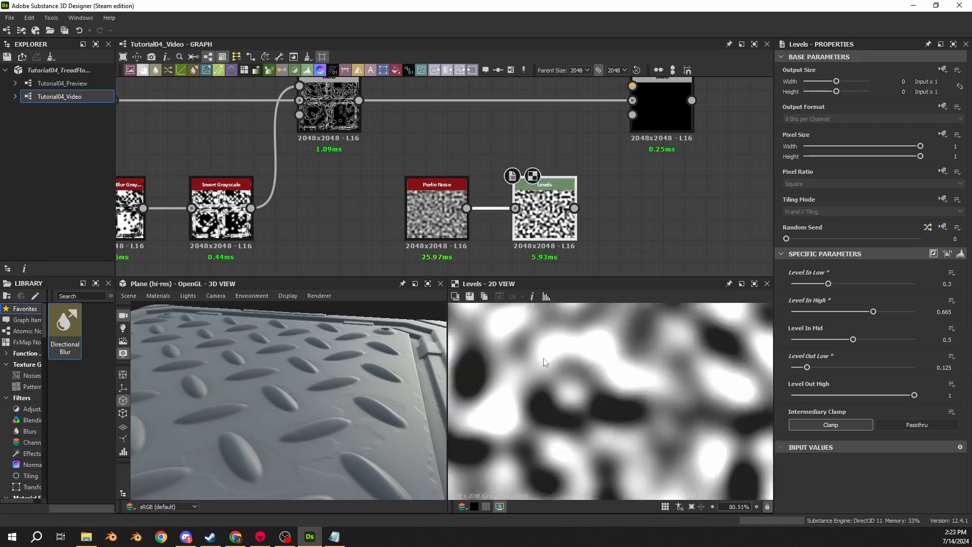
- Connect the Perlin Levels output to the end Blend's foreground, set the mode to Multiply, and compare the edge masks in the 2D view
click(661, 108)
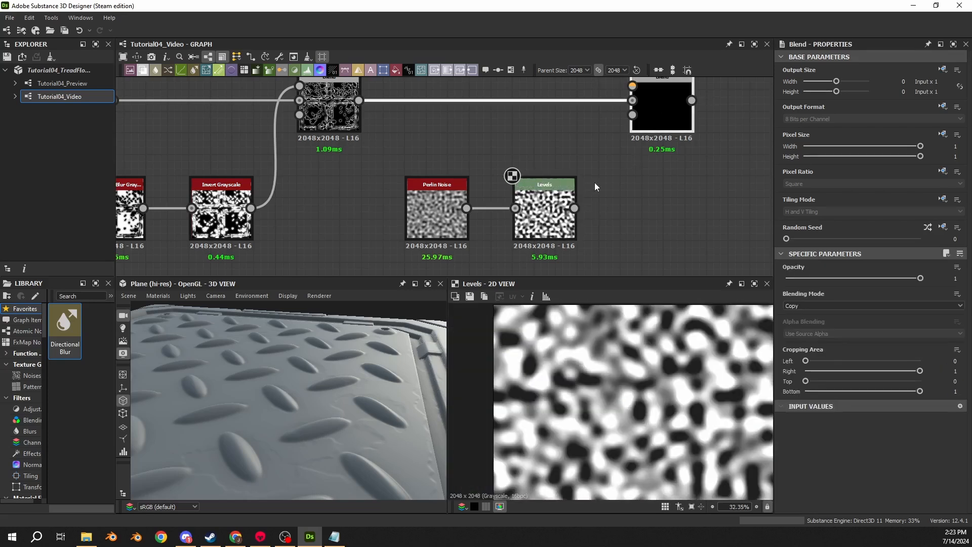
drag(574, 208, 632, 87)
double_click(658, 127)
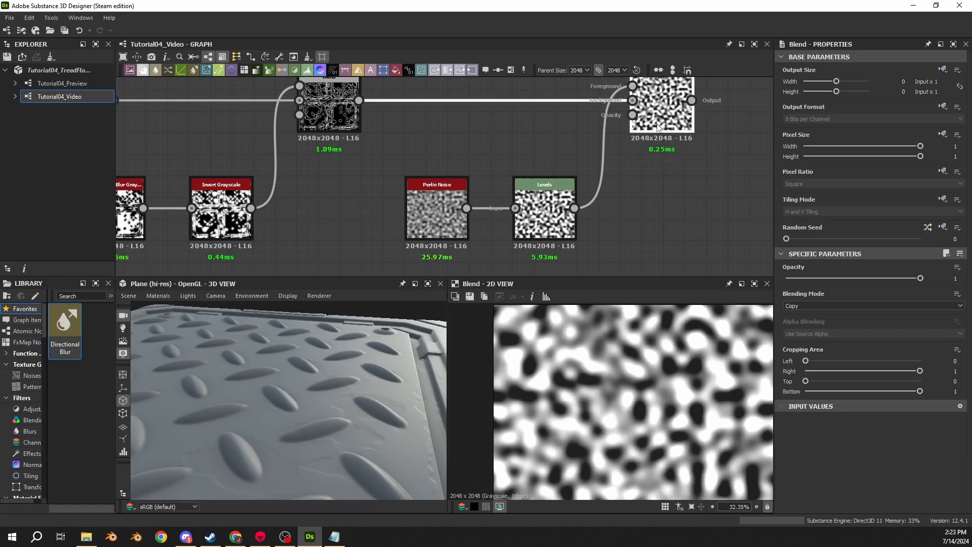
click(800, 306)
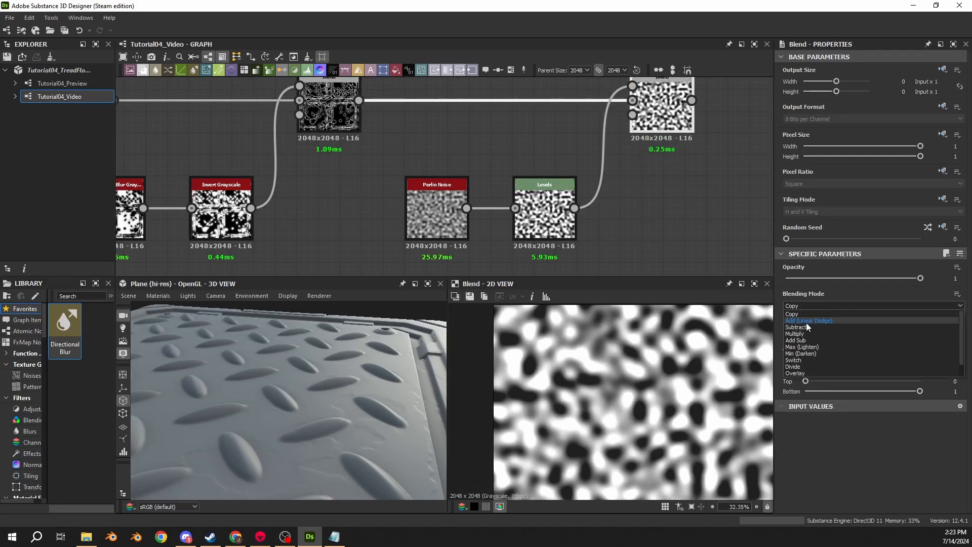
click(795, 334)
middle_drag(463, 168, 437, 200)
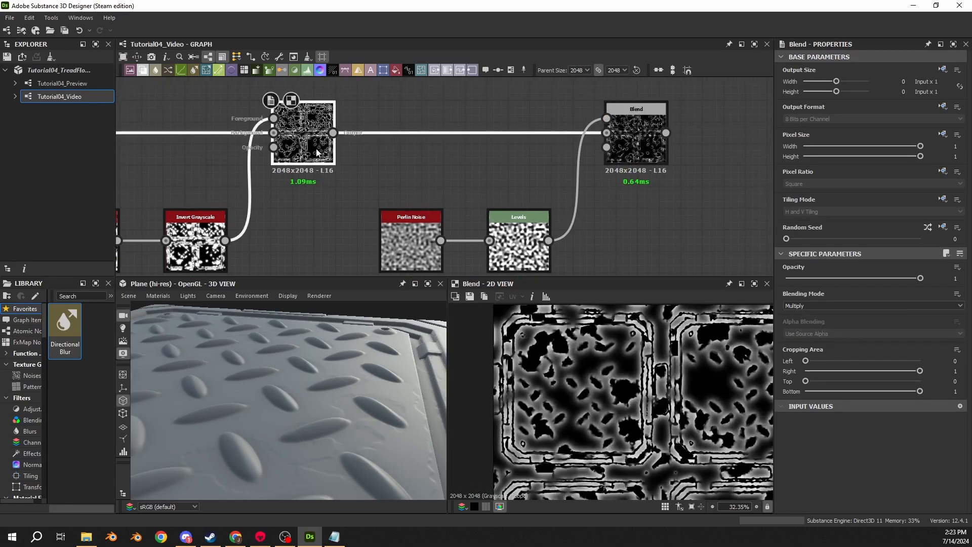
scroll(554, 394, up, 3)
scroll(554, 393, up, 4)
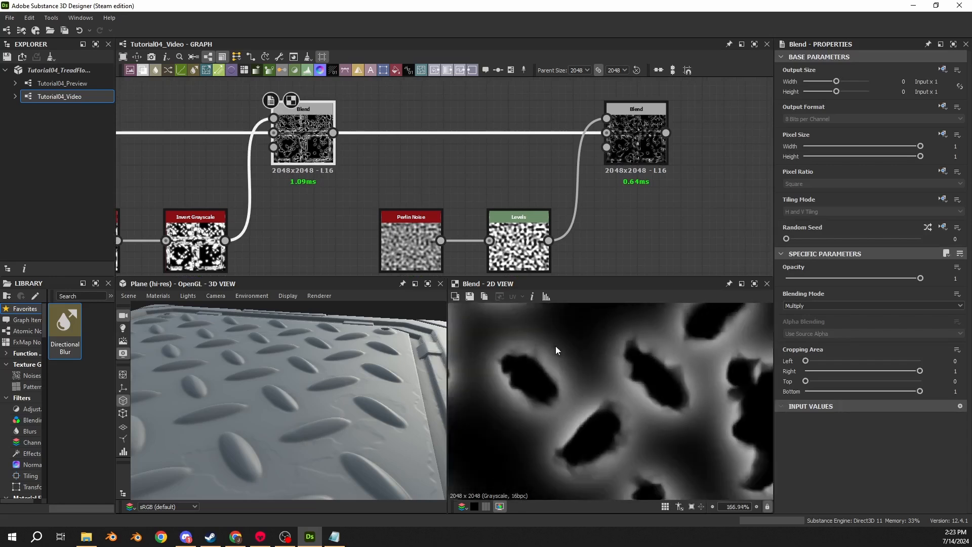
middle_drag(573, 335, 611, 364)
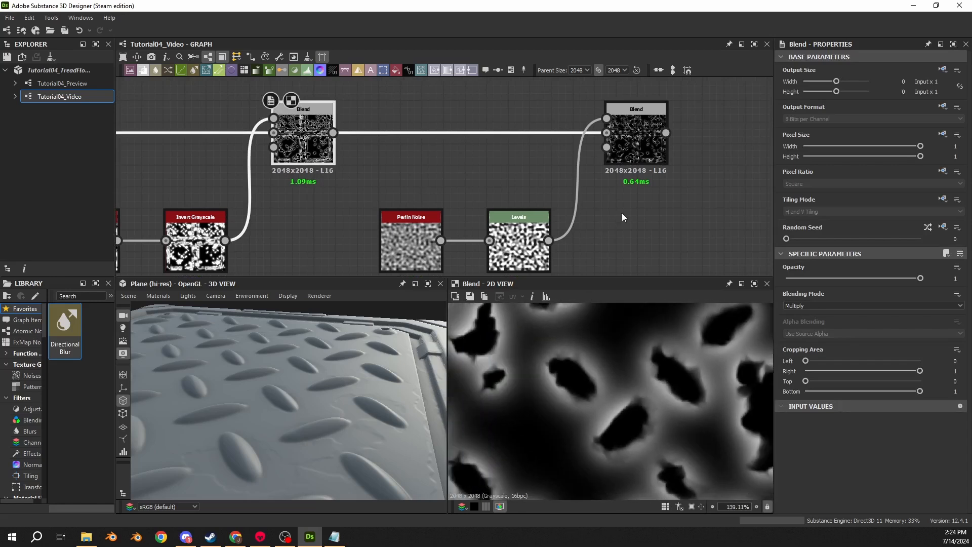
- Move the dot node further along the main height connection and insert a new Blend node on that connection before it
middle_drag(582, 206, 415, 256)
scroll(415, 256, down, 3)
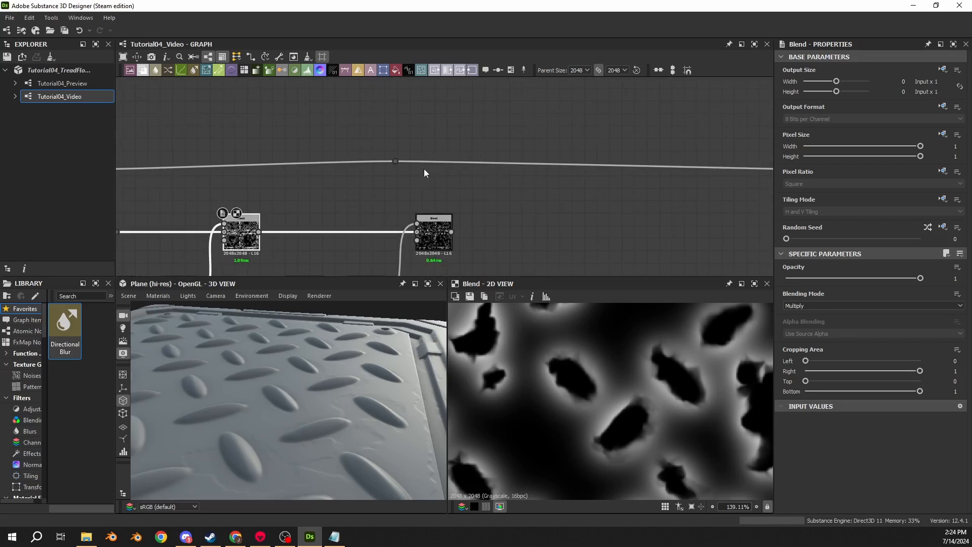
drag(394, 161, 730, 167)
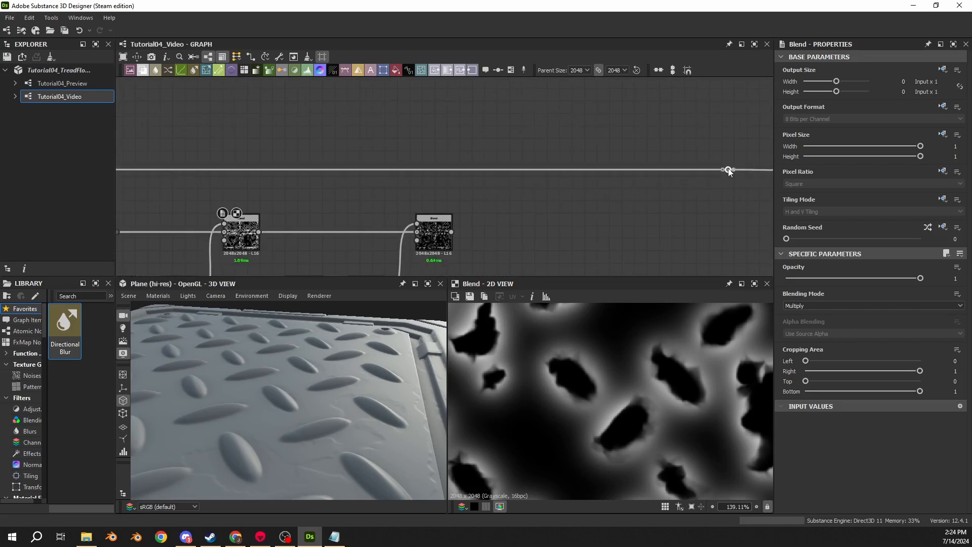
drag(549, 127, 531, 202)
key(space)
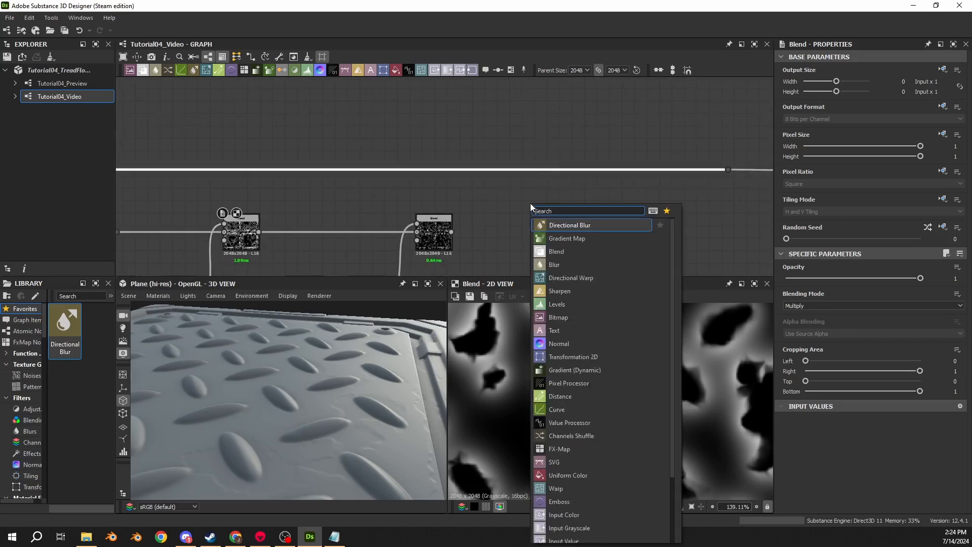
key(Escape)
drag(391, 182, 496, 182)
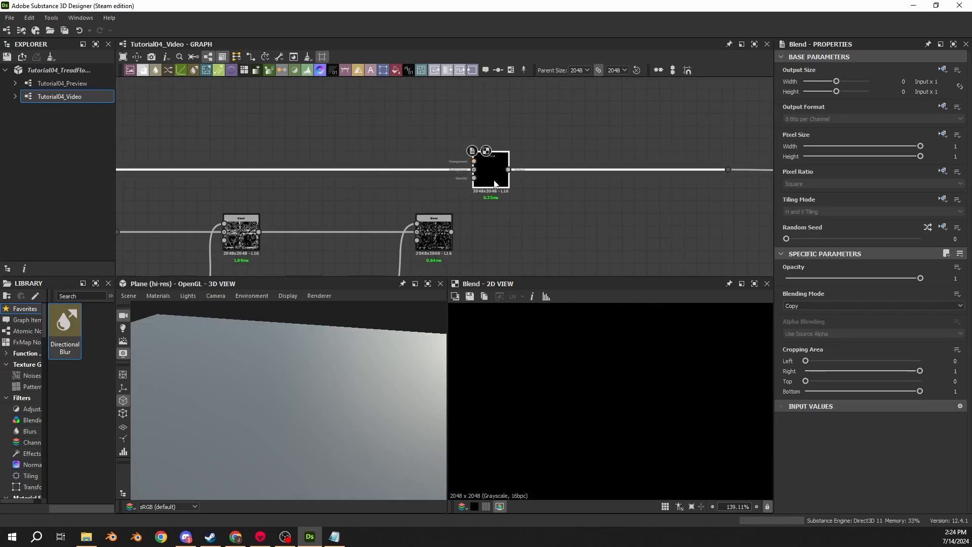
- Feed the Perlin-multiplied edge mask into the new Blend's foreground and set its blending mode to Add (Linear Dodge)
drag(433, 237, 475, 161)
click(457, 196)
middle_drag(489, 203, 510, 149)
middle_drag(492, 180, 495, 210)
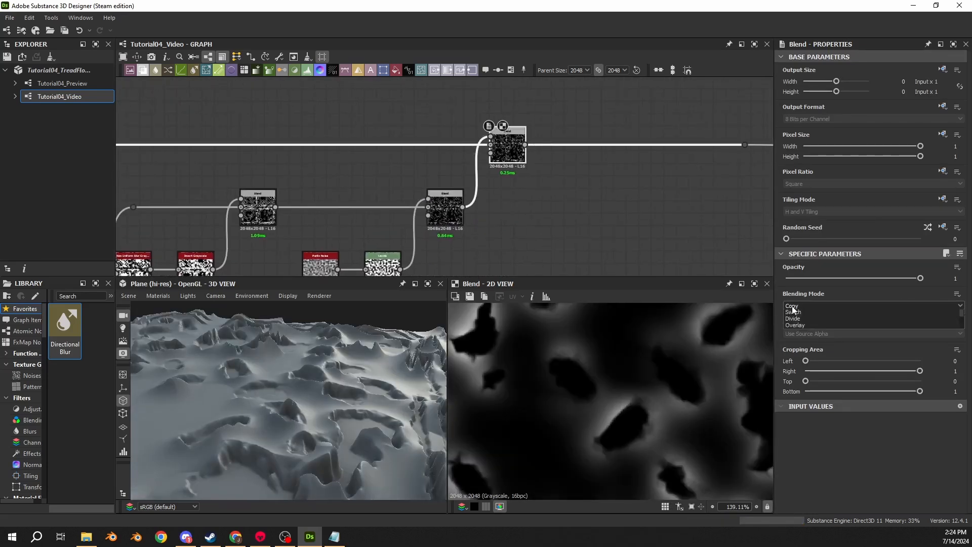
click(793, 306)
click(803, 321)
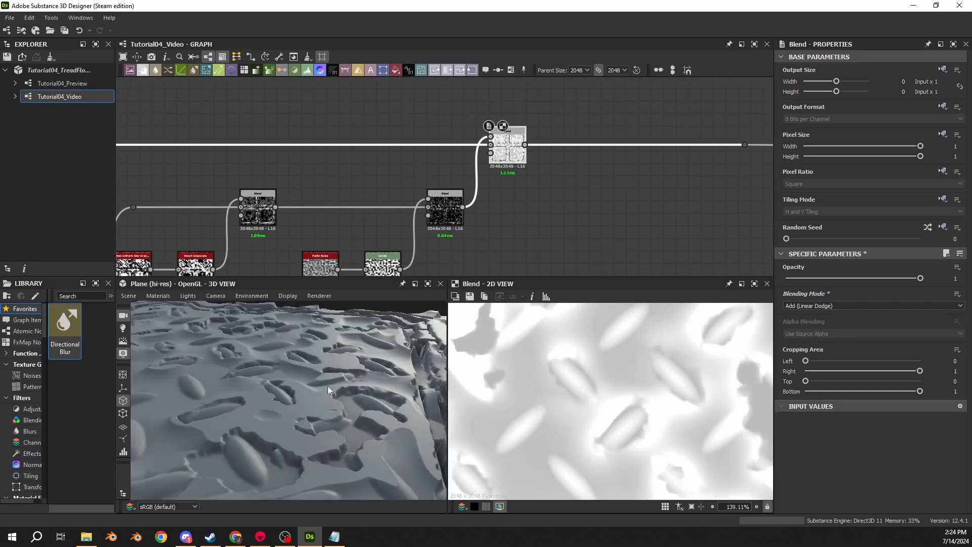
double_click(443, 214)
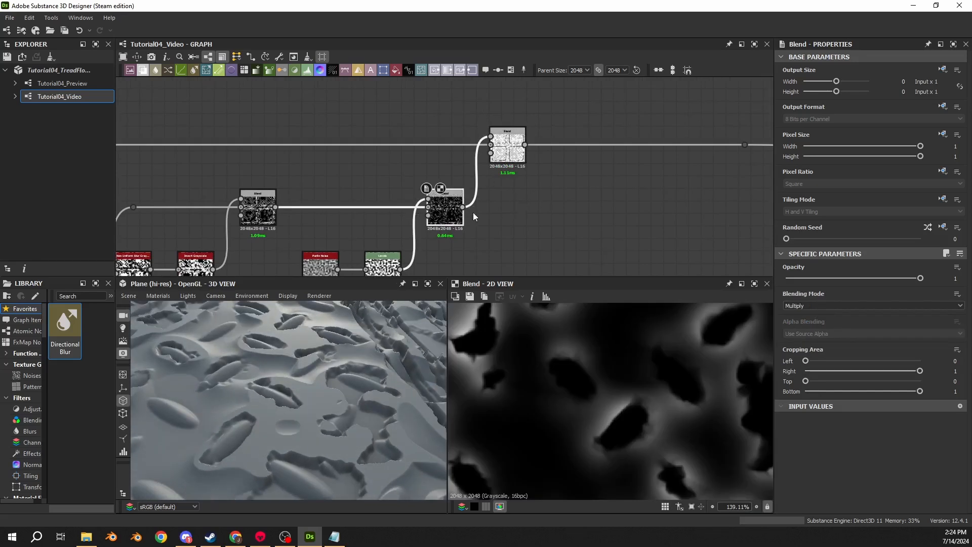
double_click(503, 152)
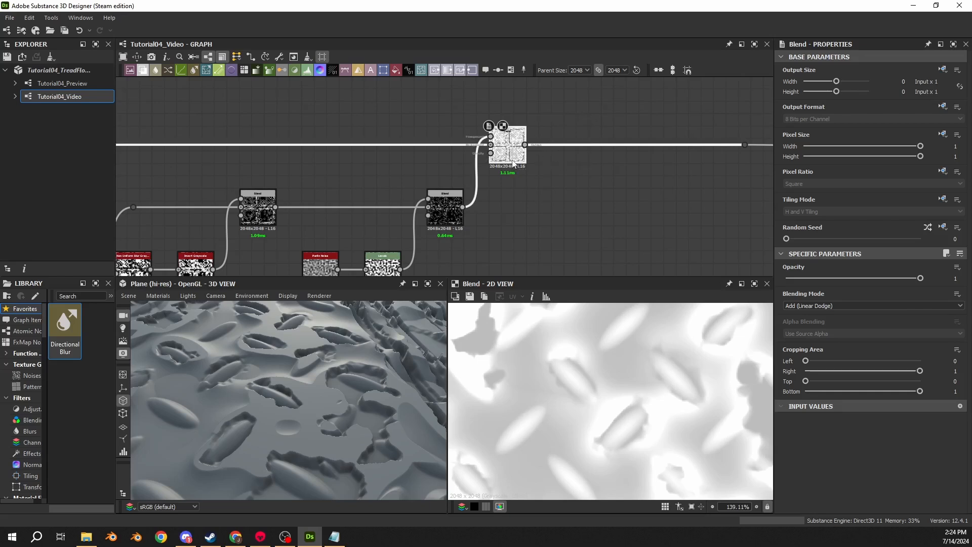
- Insert a Levels node between the multiplied mask and the Add Blend, and line up the nodes
drag(515, 163, 602, 162)
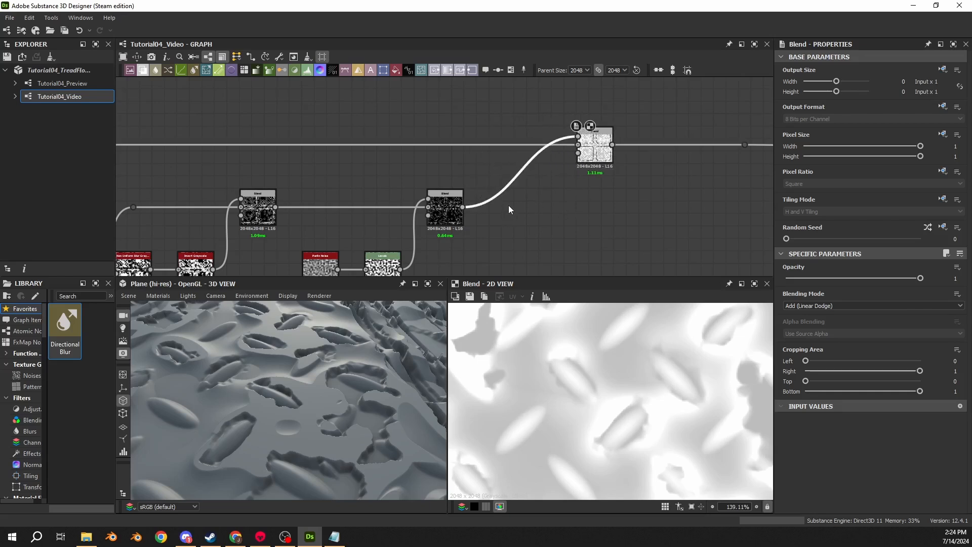
key(space)
text(lev)
key(Return)
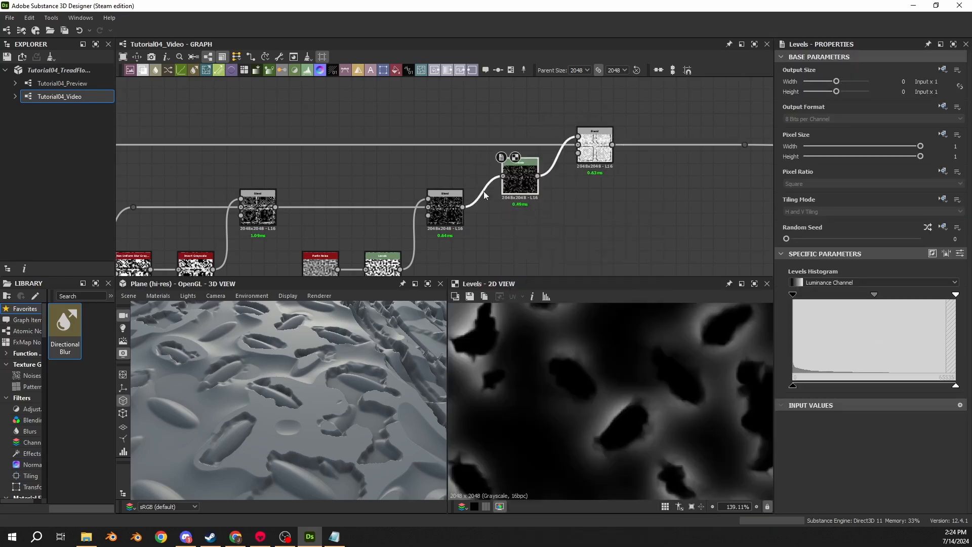
drag(531, 193, 518, 219)
drag(601, 156, 575, 156)
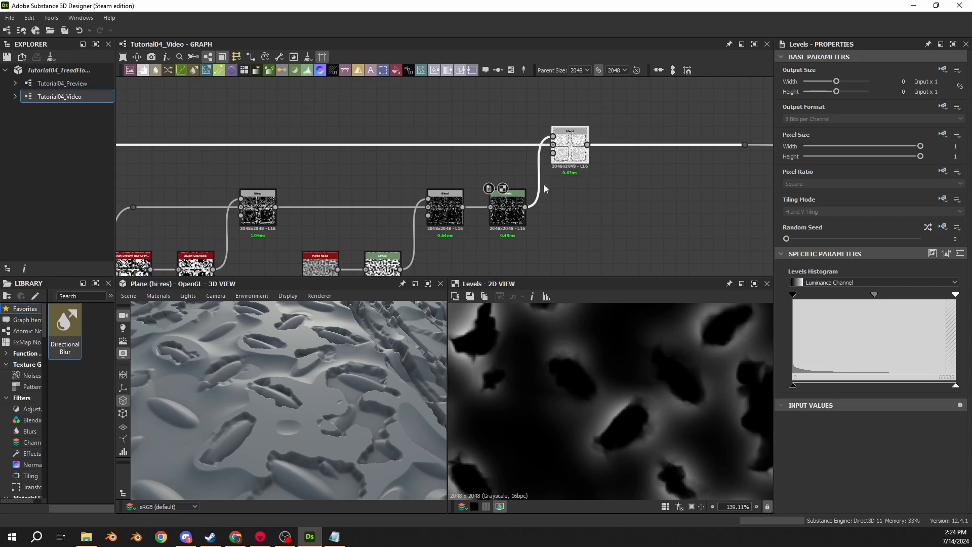
- Show the new Levels node's numeric parameters, set Level Out High to 0.1, and check the surface in the 3D view
click(514, 207)
click(961, 253)
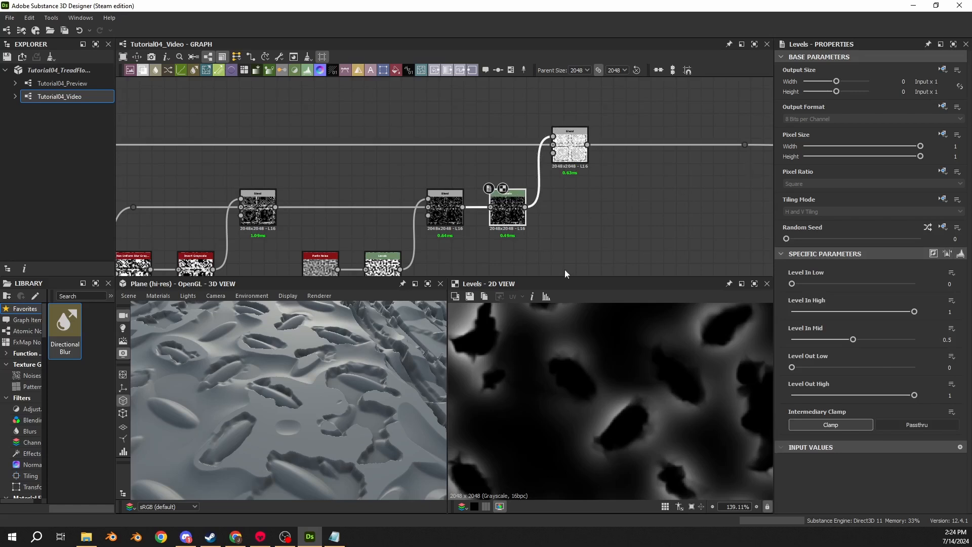
click(951, 395)
text(0.1)
key(Return)
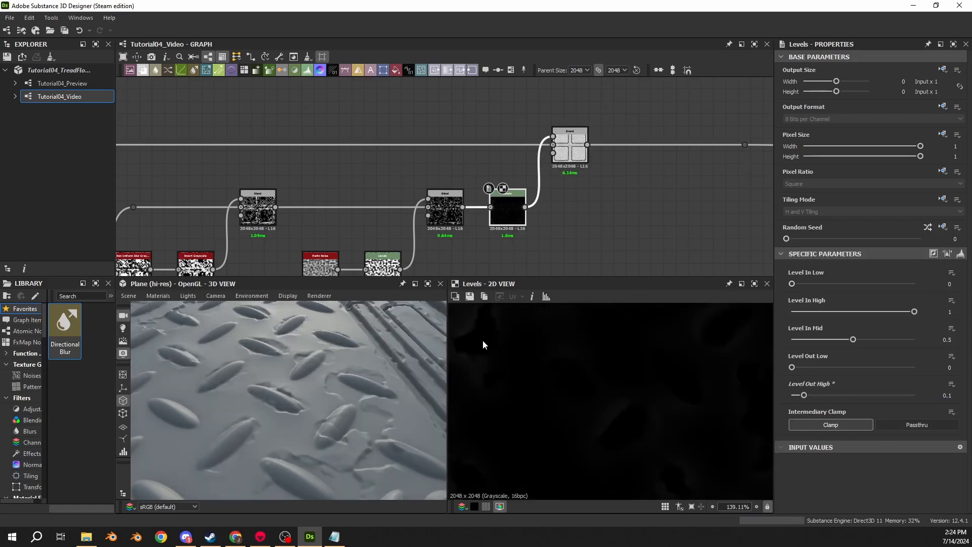
drag(405, 380, 307, 381)
middle_drag(452, 239, 491, 199)
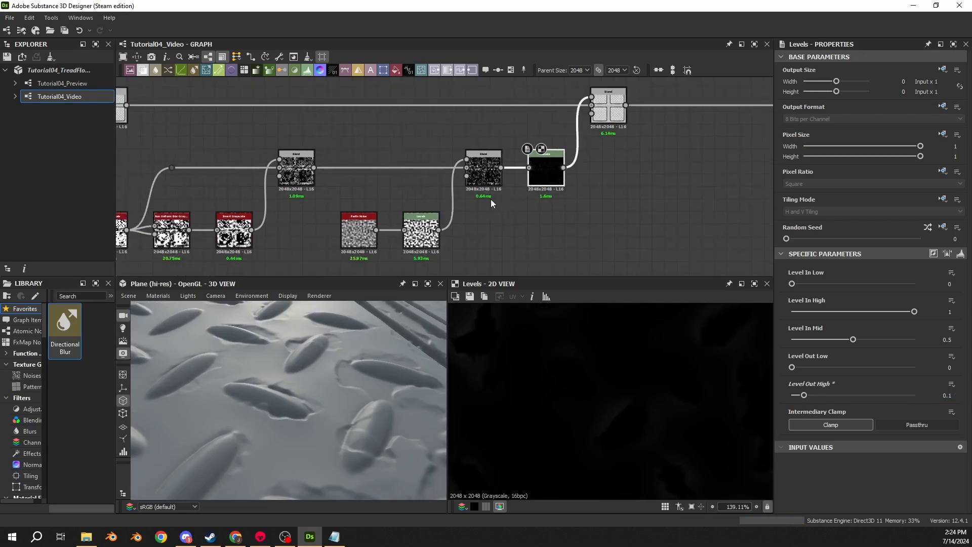
- Disable the Blend that multiplies in the Perlin noise and preview the preceding edge mask Blend in the 2D view
click(491, 178)
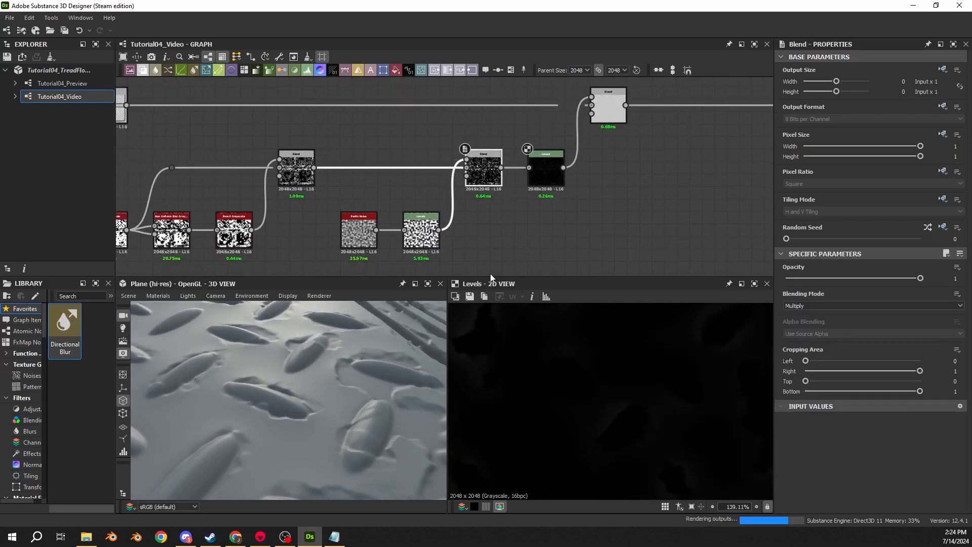
drag(294, 356, 297, 203)
double_click(297, 175)
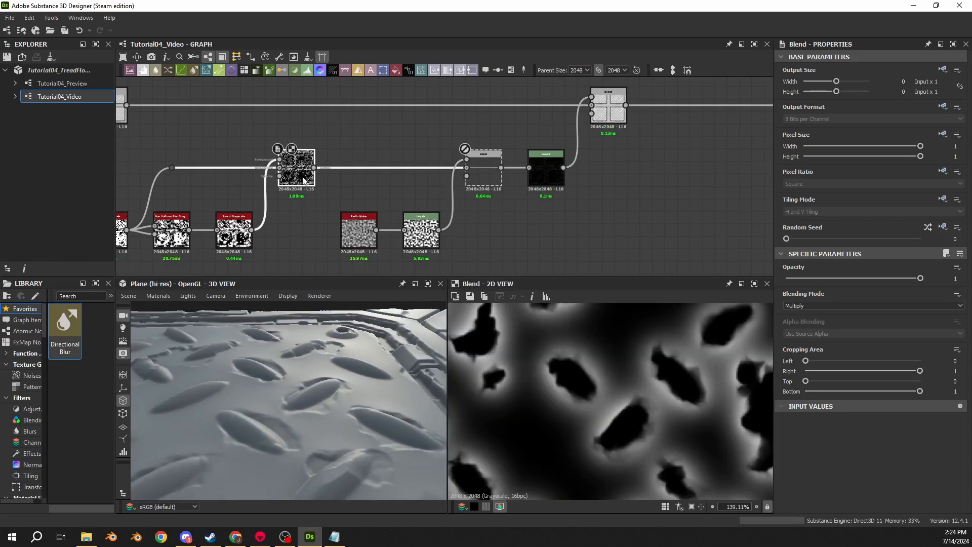
- Toggle the final Add (Linear Dodge) Blend off and on to compare the plate surface, and preview its output in the 2D view
click(609, 107)
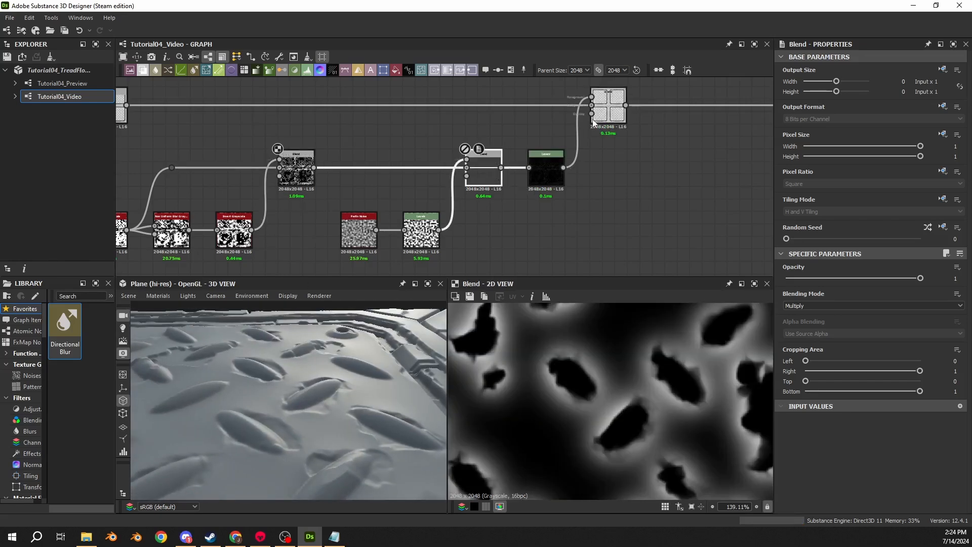
drag(276, 382, 310, 363)
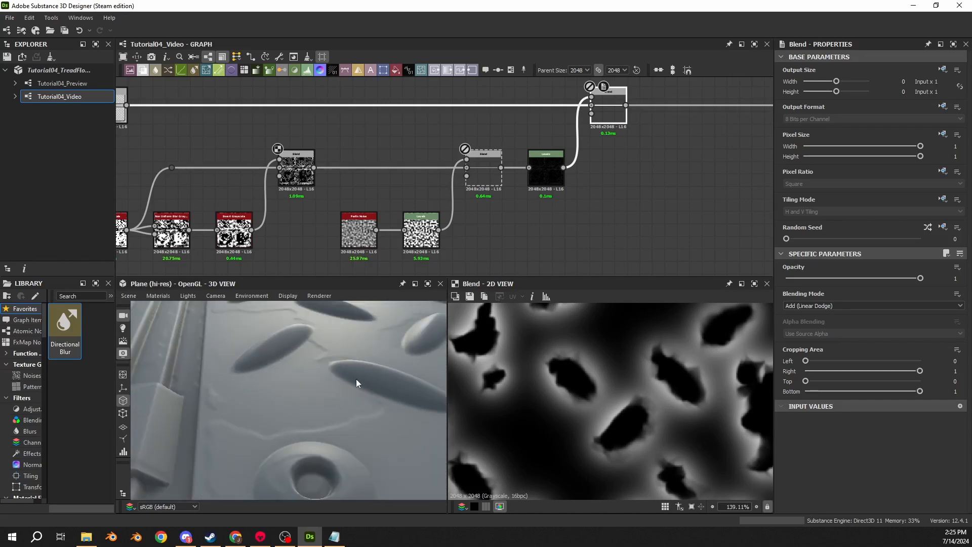
drag(356, 383, 217, 369)
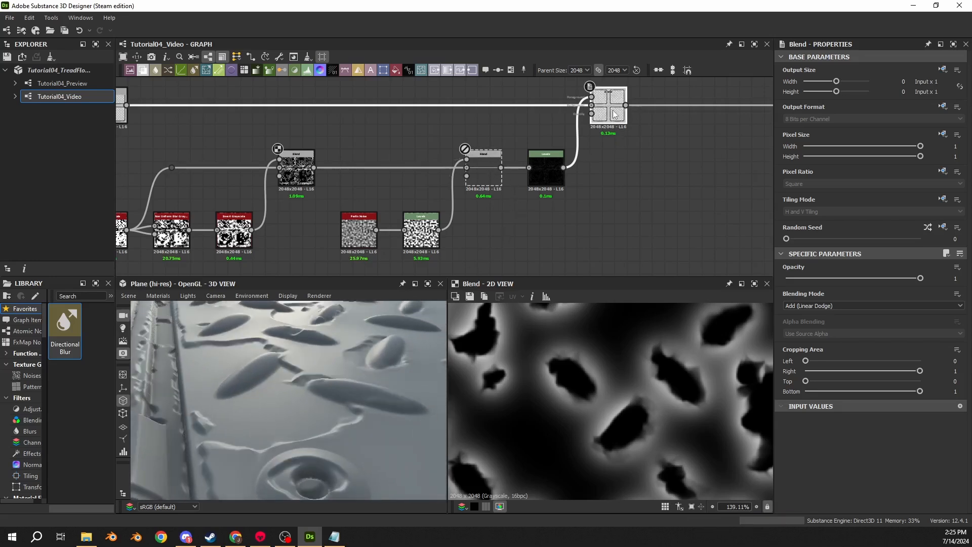
drag(229, 409, 247, 387)
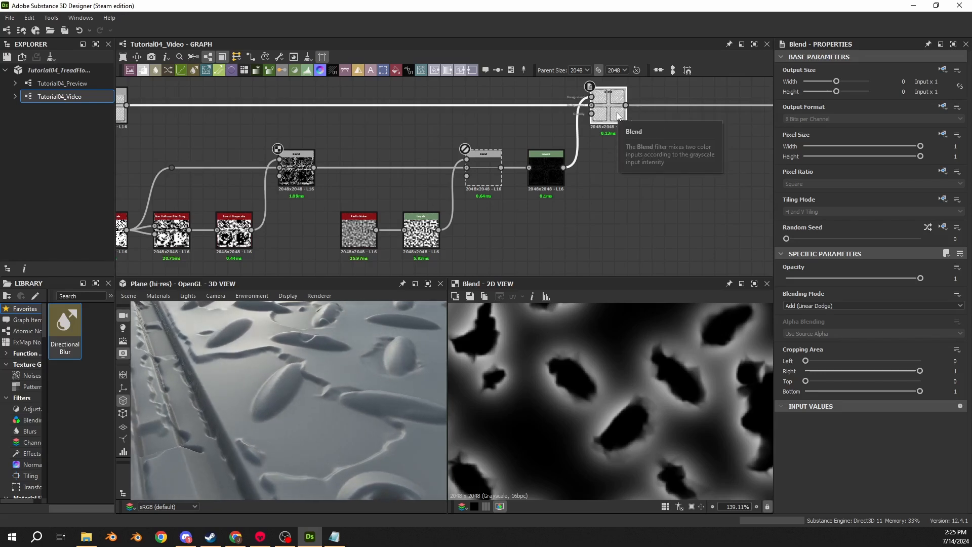
drag(285, 378, 260, 397)
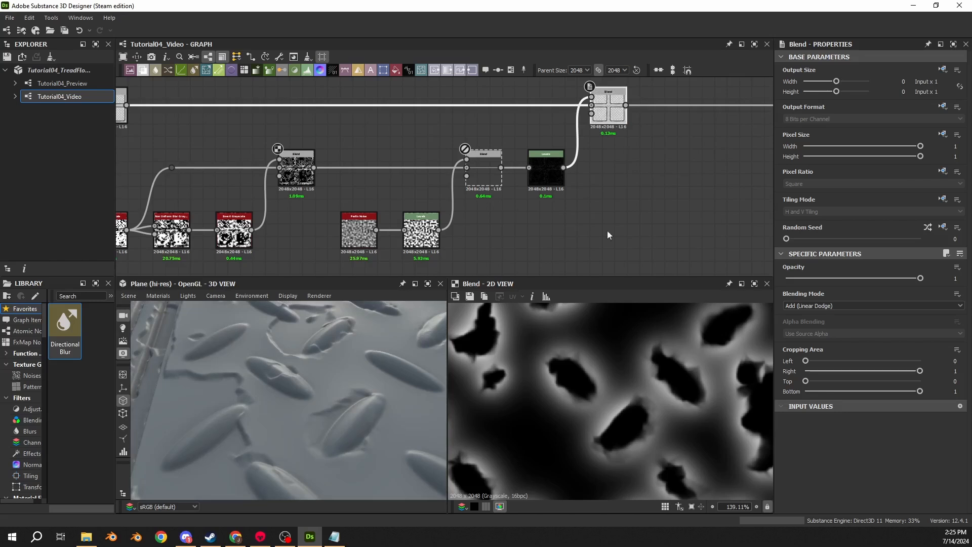
double_click(609, 109)
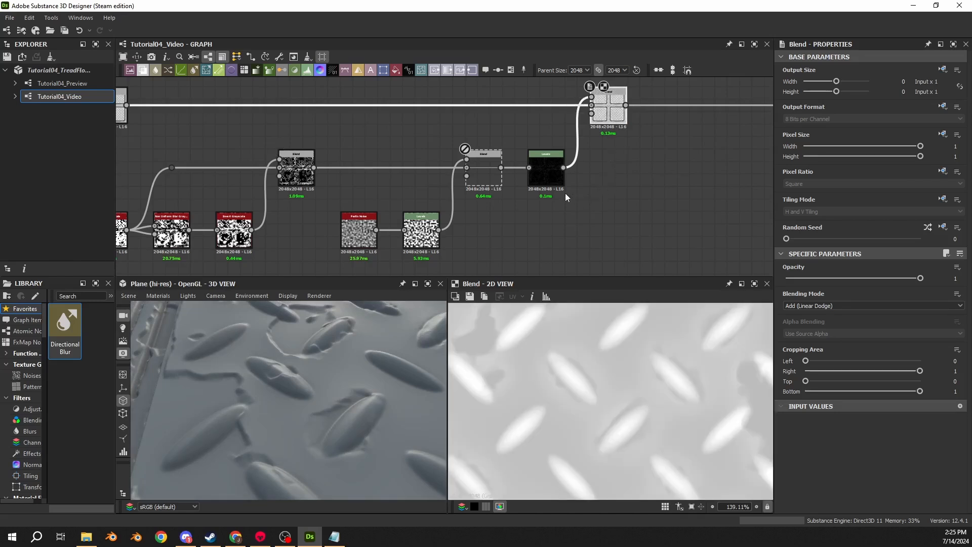
- Raise the output white level of the Levels node feeding the final Blend slightly and examine the raised paint edges in the 3D view
click(543, 182)
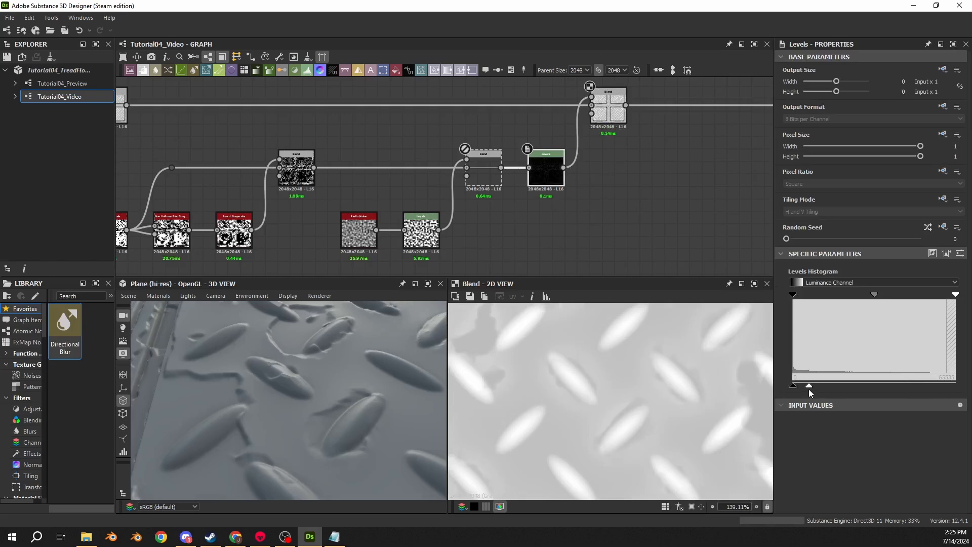
mouse_move(809, 389)
mouse_down()
mouse_move(880, 391)
mouse_move(822, 389)
mouse_up()
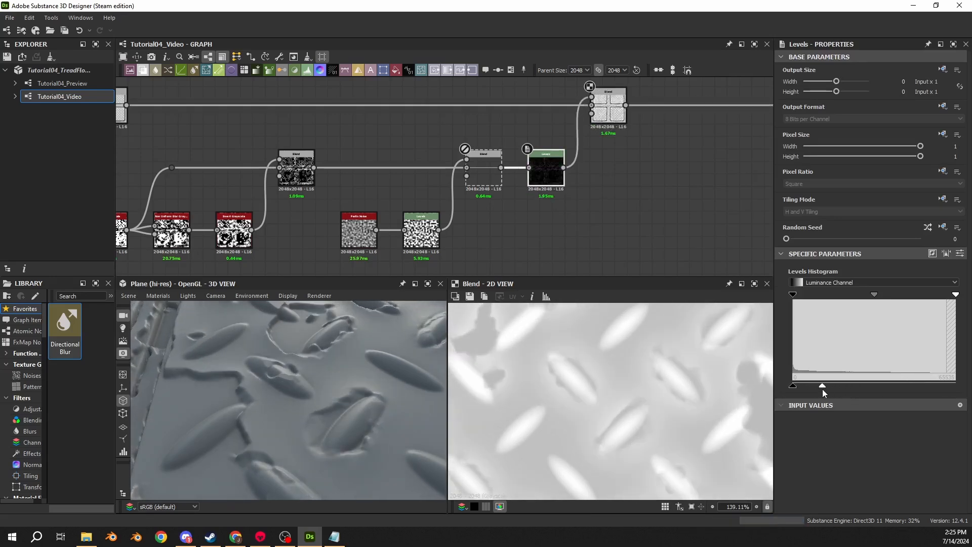
mouse_move(304, 378)
mouse_down()
mouse_move(184, 371)
mouse_move(266, 369)
mouse_move(295, 381)
mouse_move(270, 346)
mouse_move(315, 398)
mouse_move(311, 388)
mouse_up()
scroll(295, 381, up, 5)
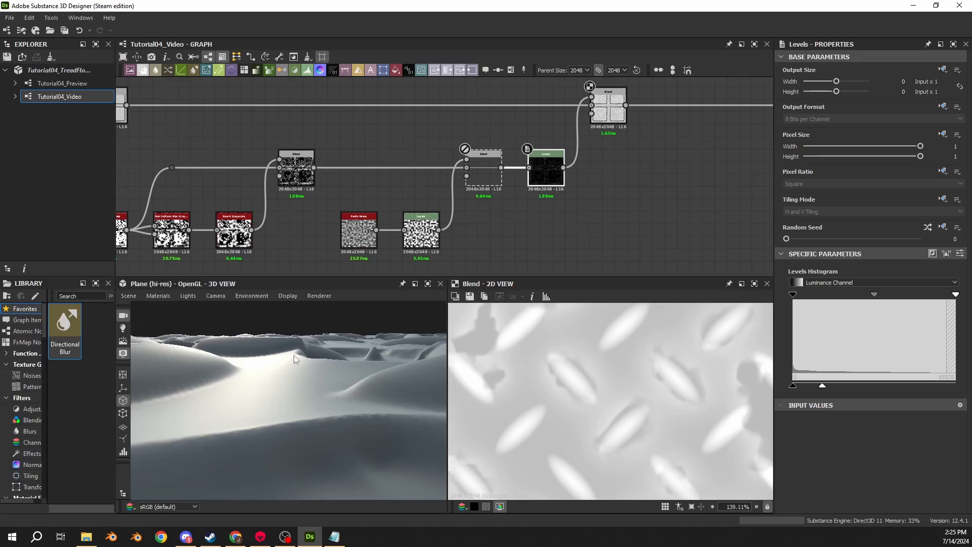
drag(294, 359, 260, 363)
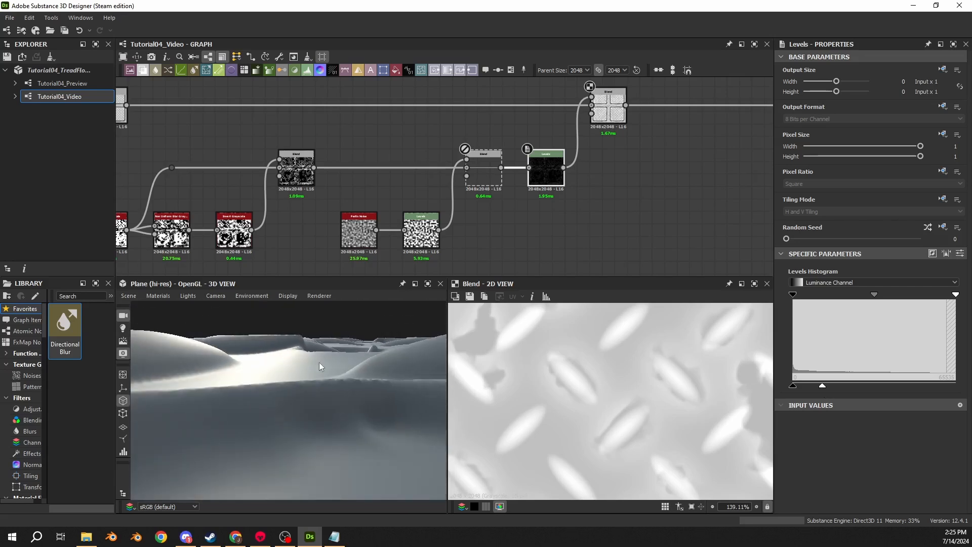
drag(320, 367, 274, 359)
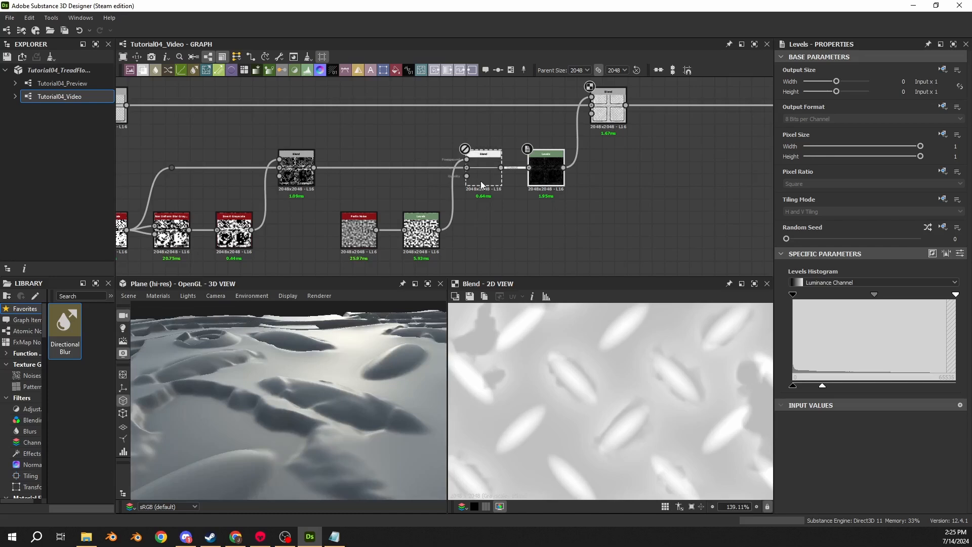
- Examine the falloff around the peeled areas in the 2D view for the Levels, the disabled Blend and the edge mask Blend
double_click(547, 182)
scroll(563, 333, down, 4)
scroll(547, 379, up, 5)
middle_drag(546, 377, 542, 384)
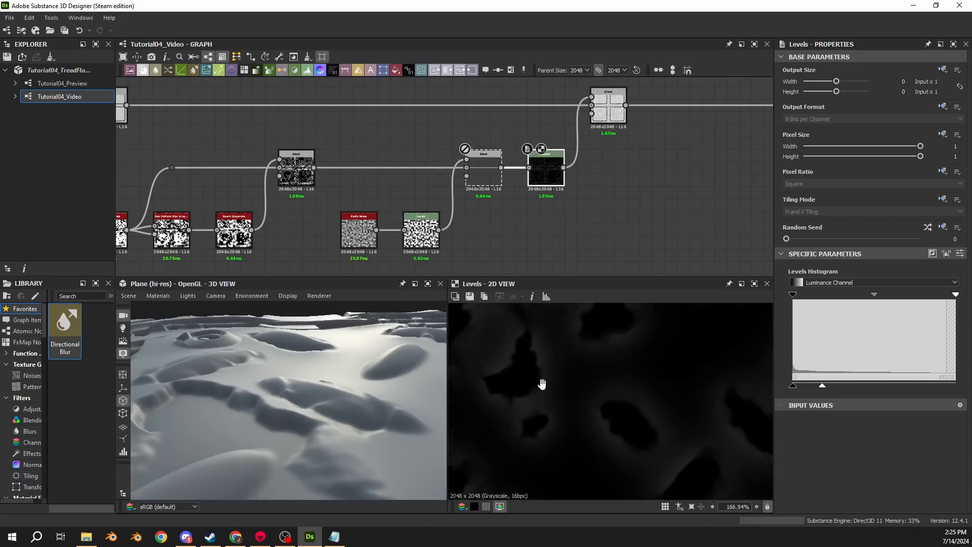
scroll(542, 384, up, 3)
double_click(476, 165)
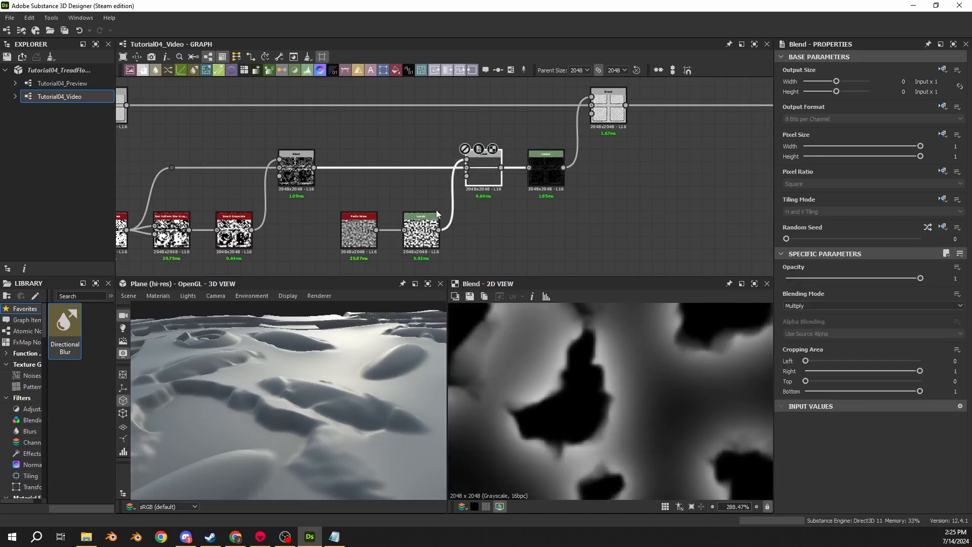
scroll(587, 336, up, 2)
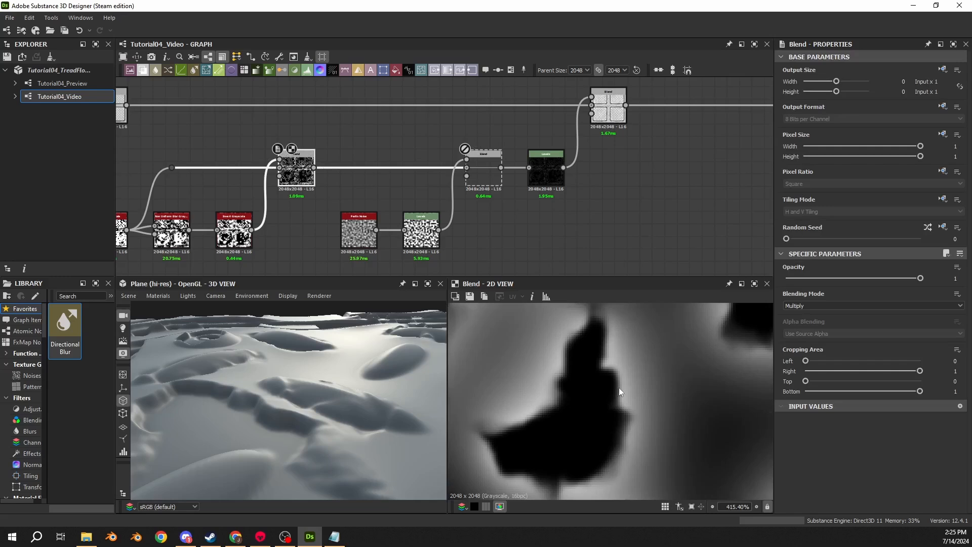
middle_drag(619, 389, 637, 359)
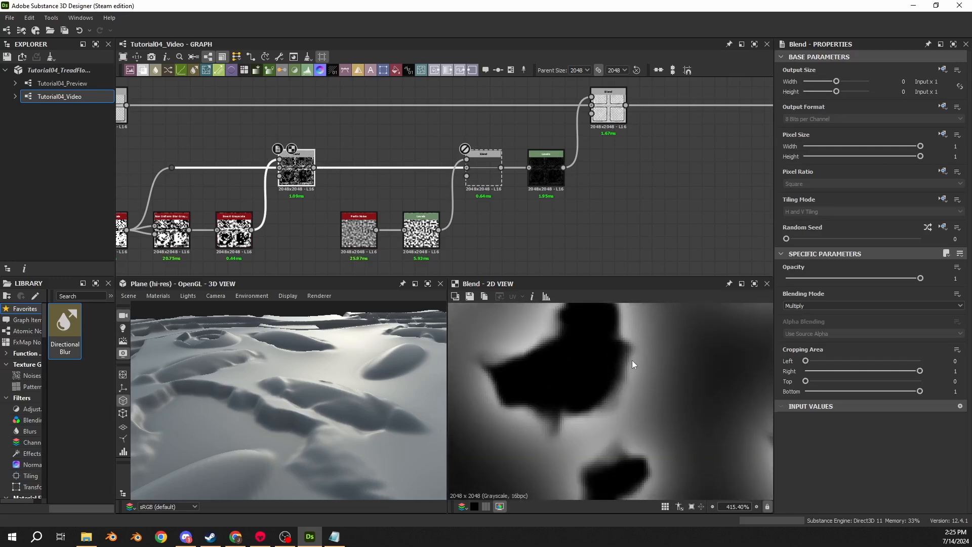
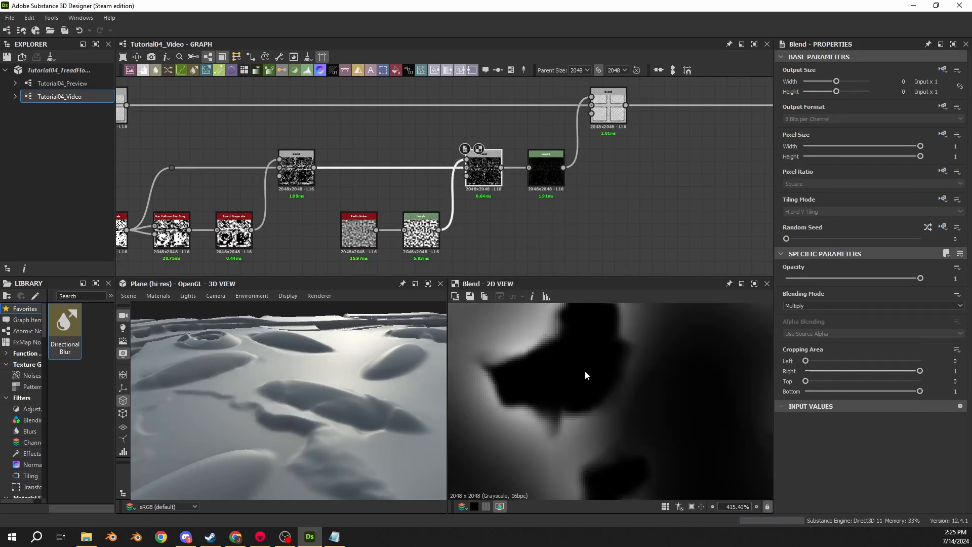
- Compare the surface in the 3D view with the Multiply Blend node disabled and re-enabled, examining the damage edges from several angles
middle_drag(555, 360, 556, 371)
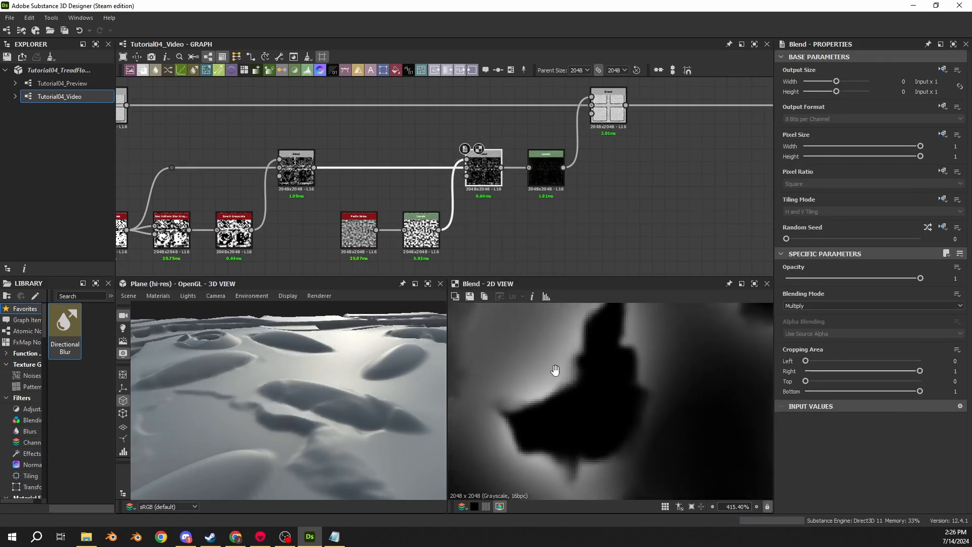
middle_drag(678, 423, 652, 424)
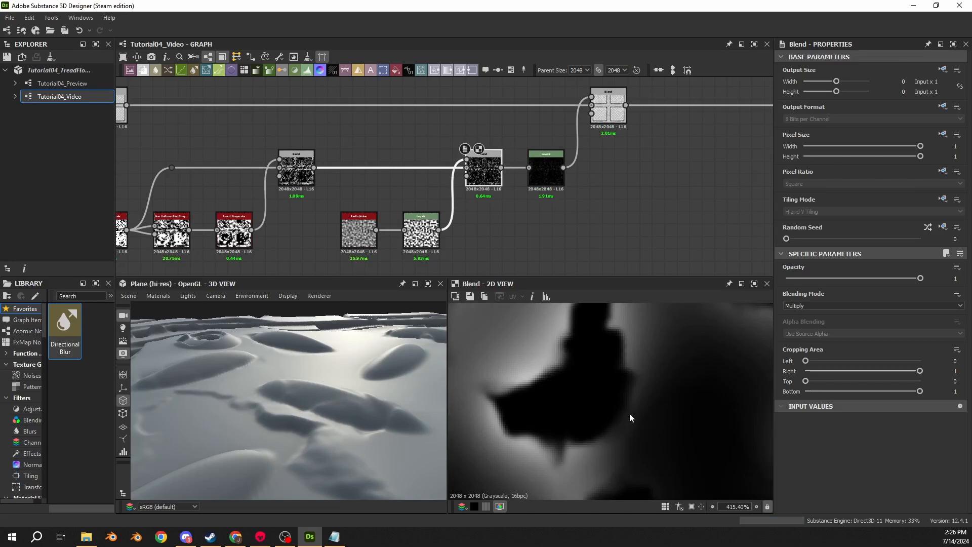
drag(355, 405, 278, 375)
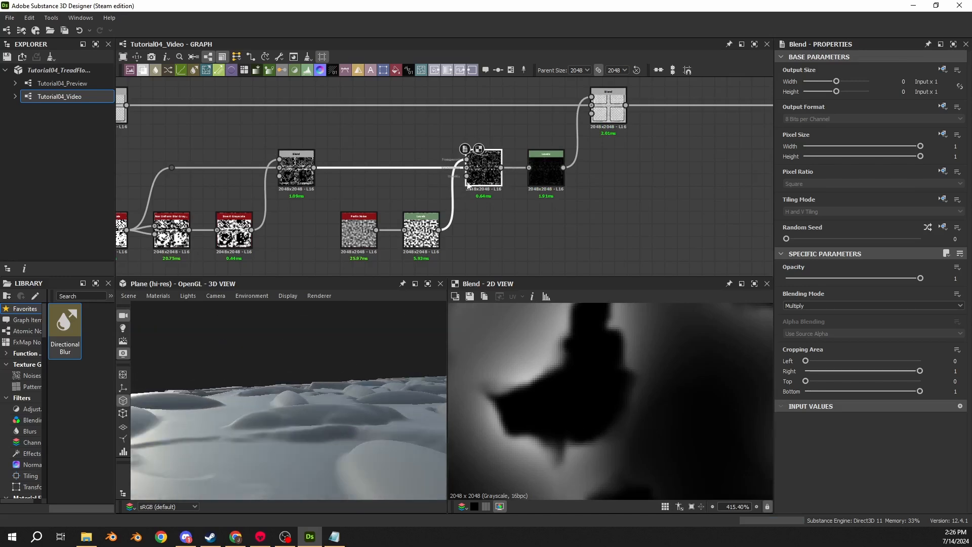
key(shift+d)
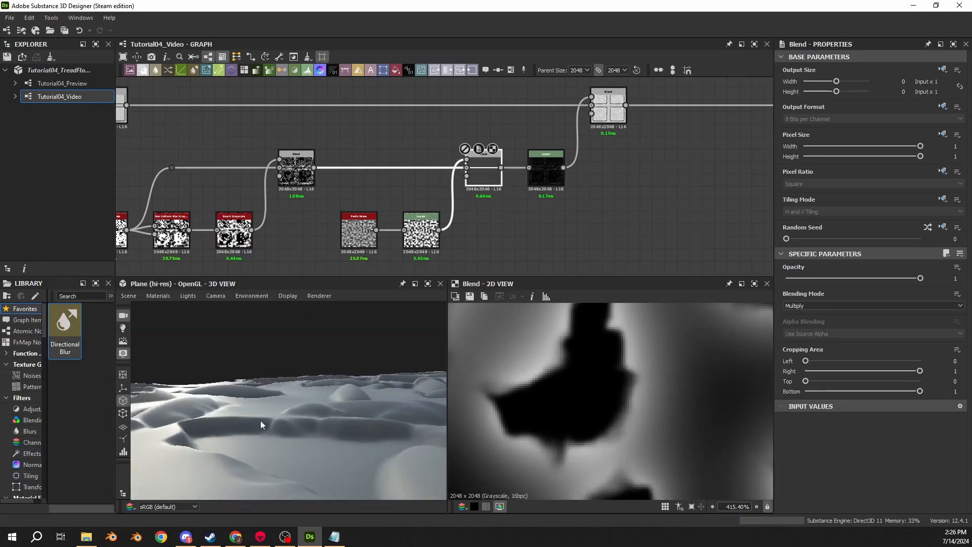
drag(299, 422, 235, 426)
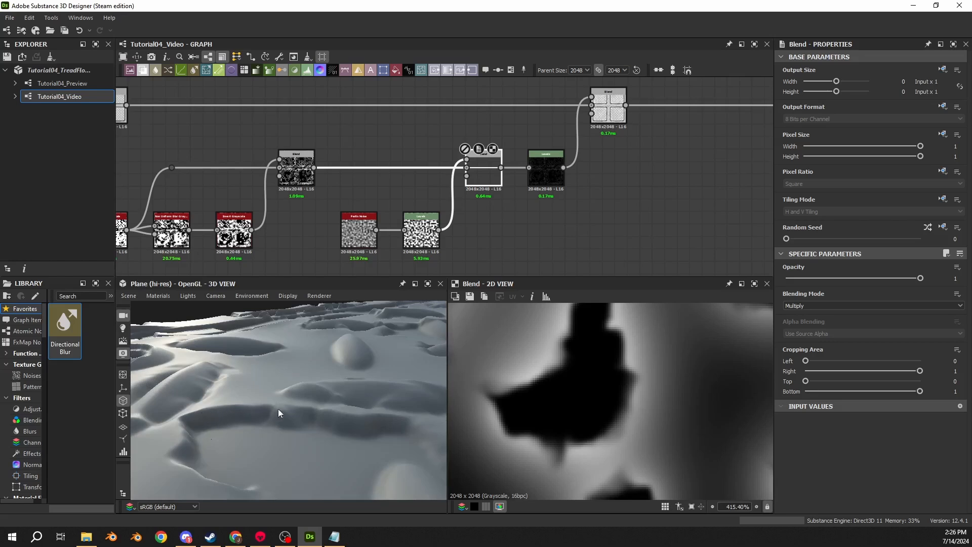
key(shift+d)
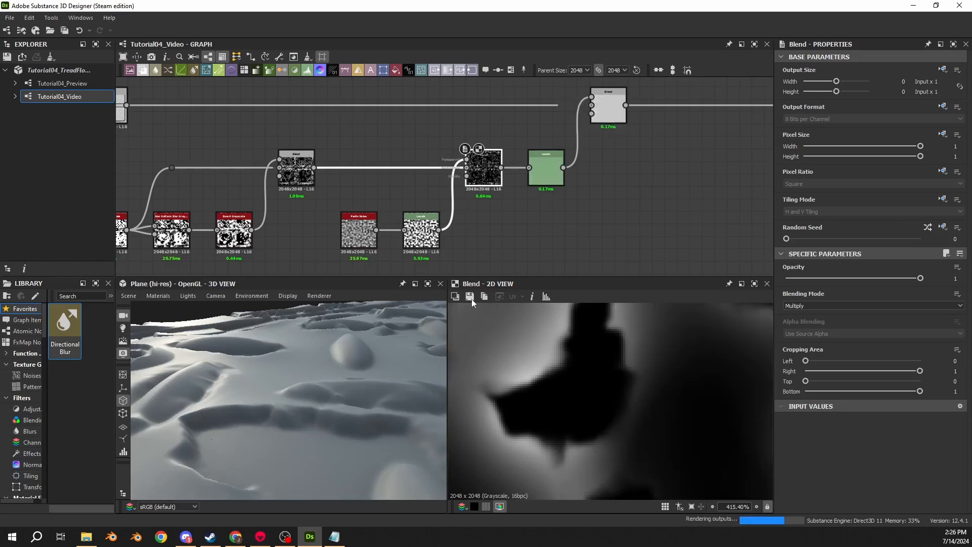
drag(261, 449, 234, 425)
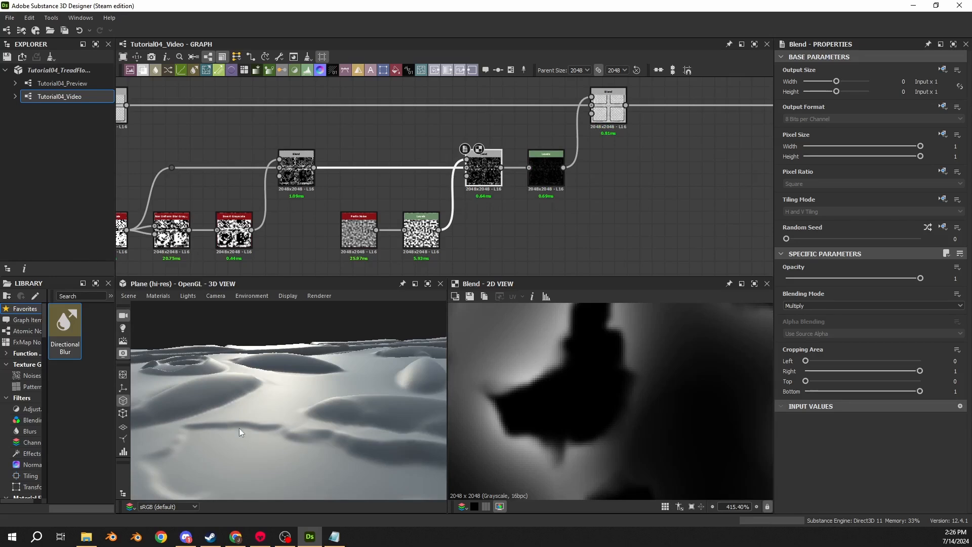
middle_drag(347, 429, 327, 424)
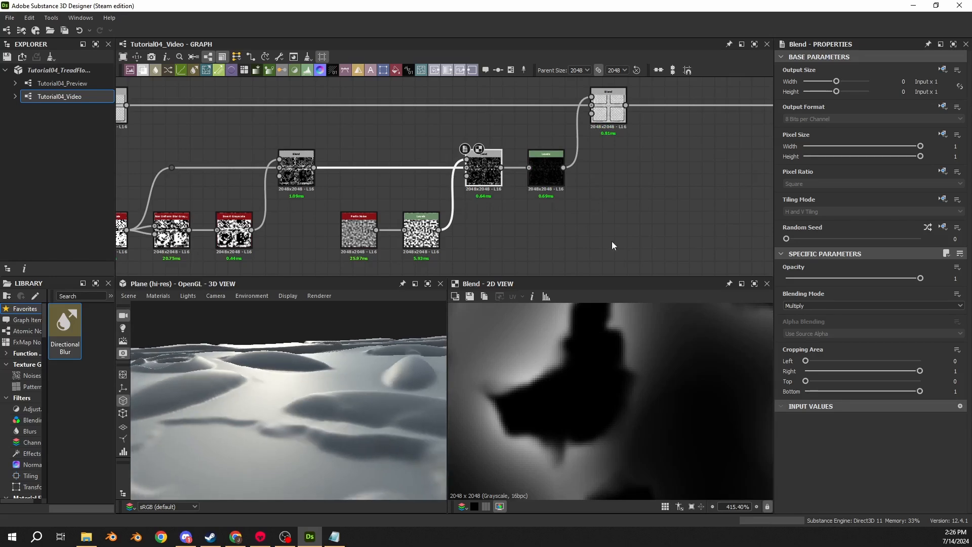
drag(293, 451, 225, 403)
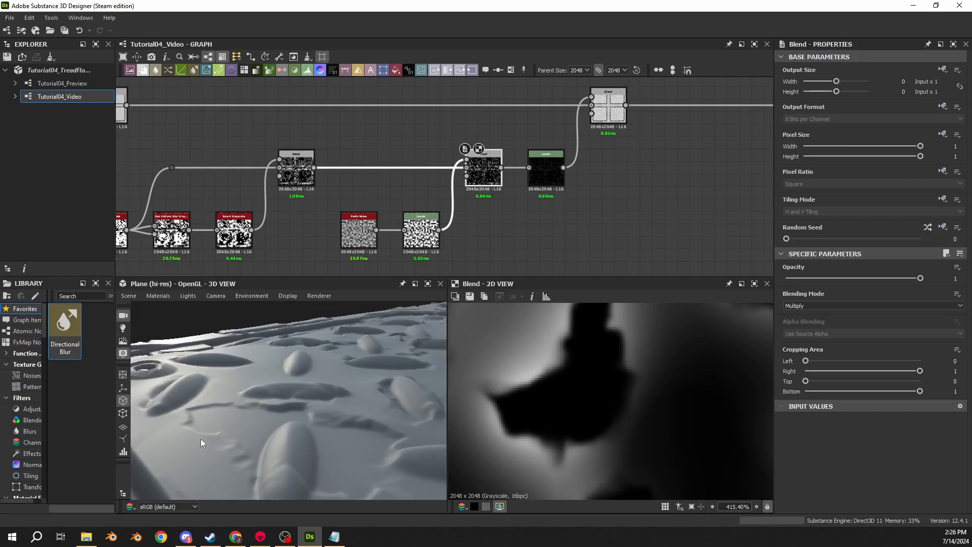
drag(201, 442, 314, 426)
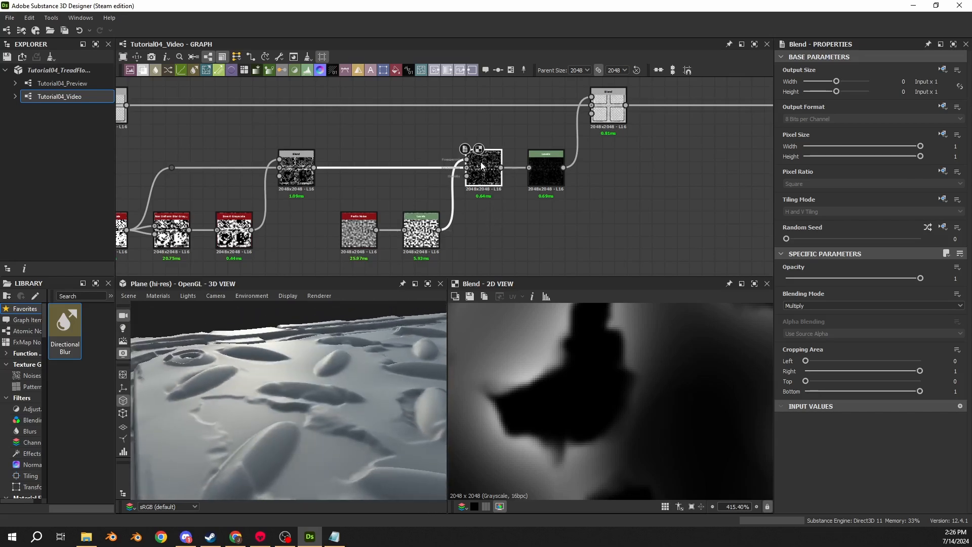
- Compare the output of the Blend node before the Perlin Noise masking with the output of the Multiply Blend node
scroll(600, 366, down, 10)
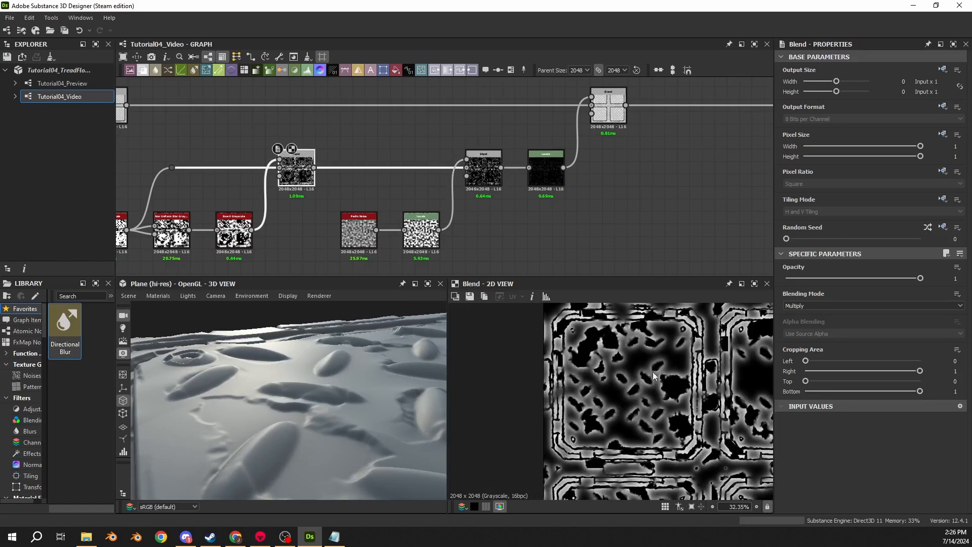
middle_drag(654, 376, 568, 341)
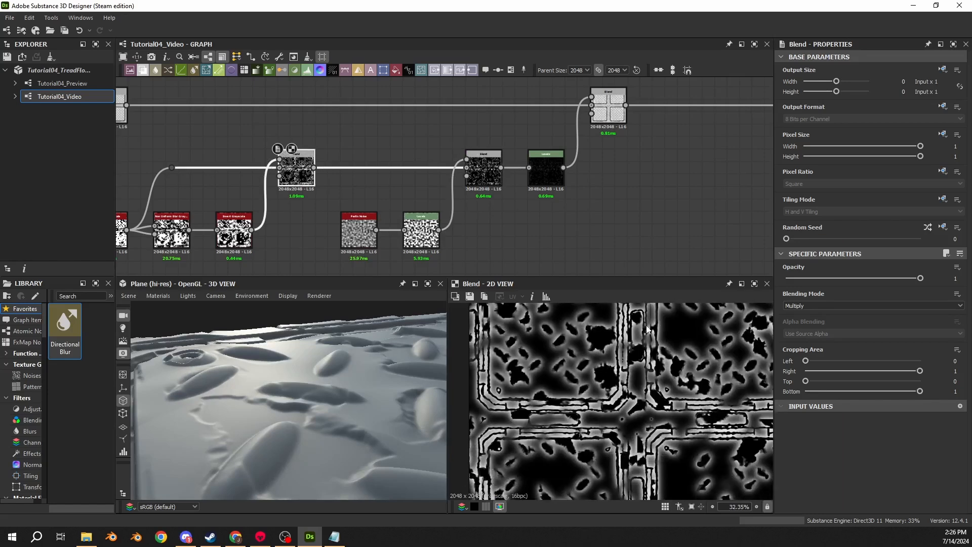
double_click(496, 185)
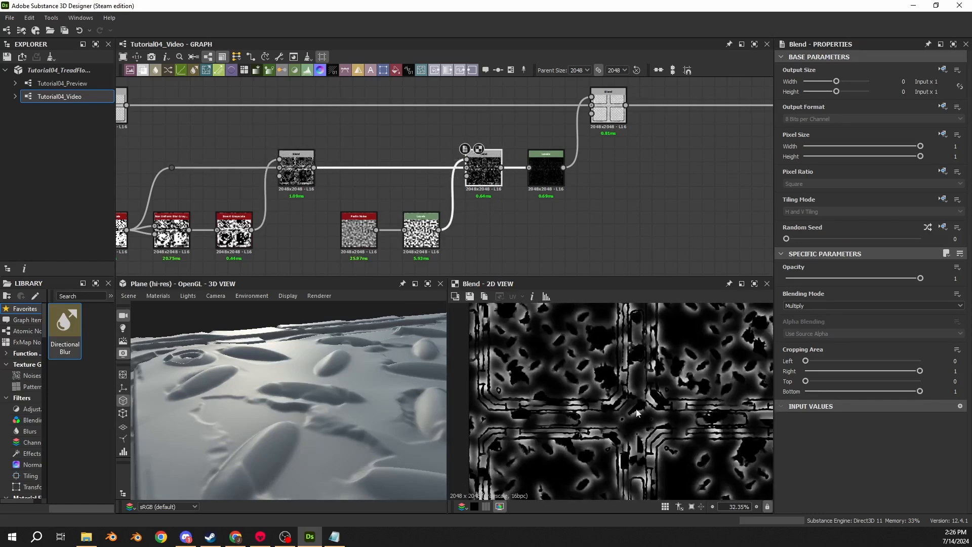
- Try a scale of 16 on the Perlin Noise node, compare it with the original through undo and redo, and restore the original
click(378, 251)
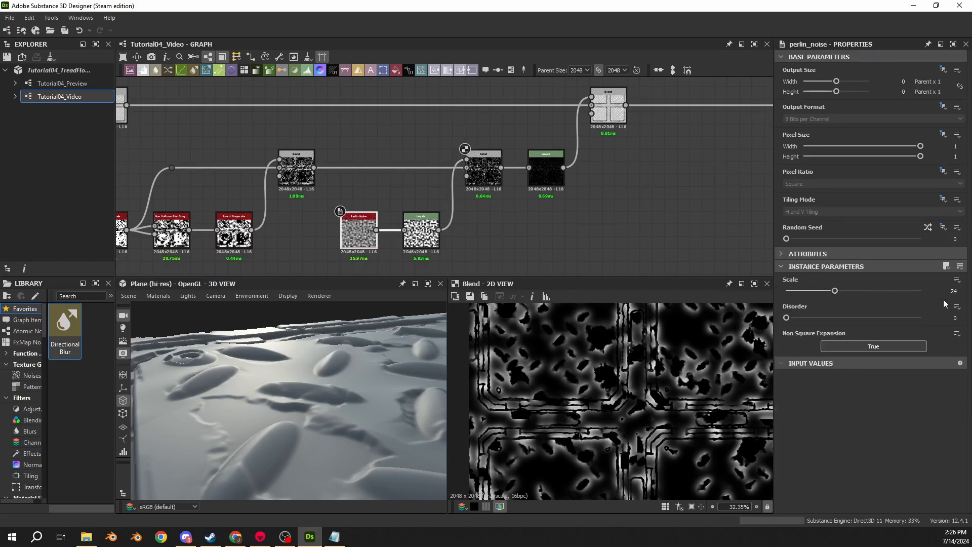
click(954, 291)
text(16)
key(Return)
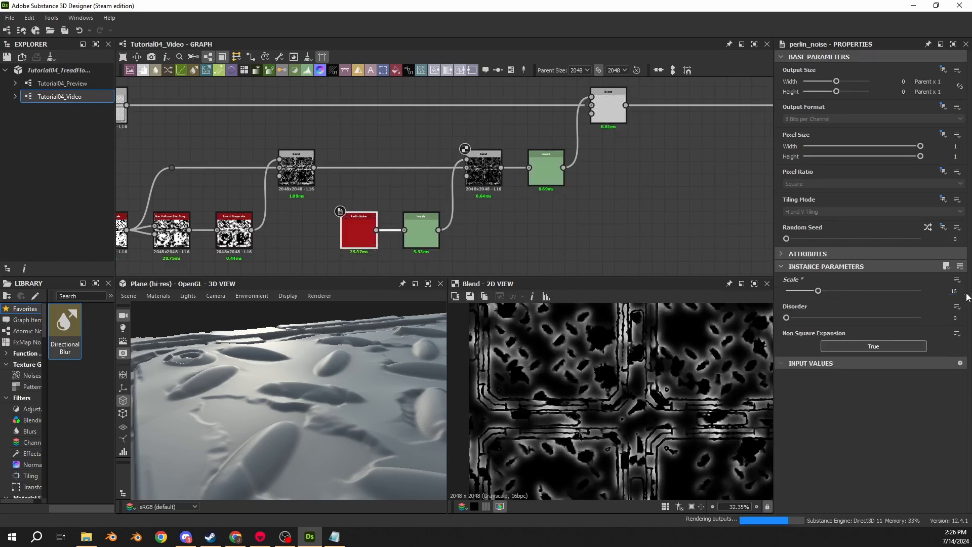
key(ctrl+z)
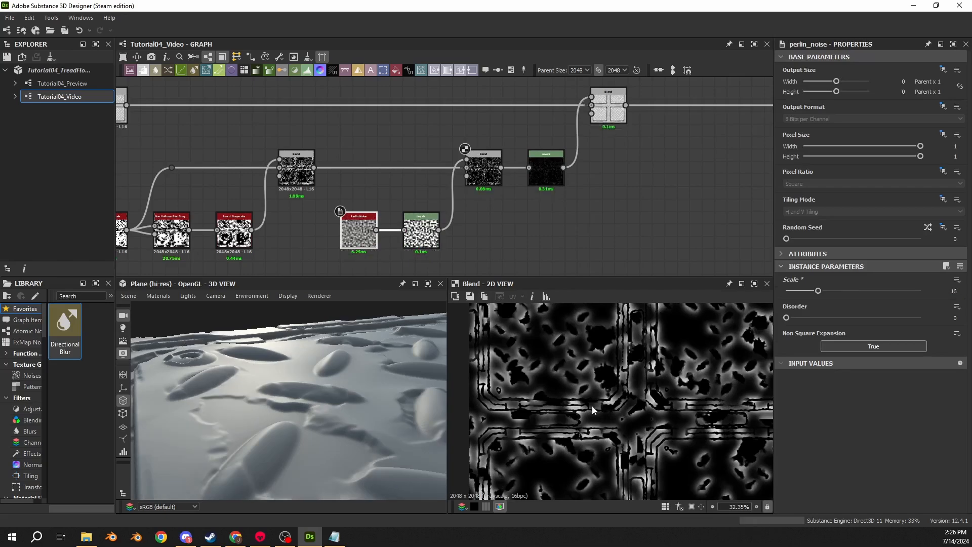
key(ctrl+y)
key(ctrl+z)
key(f)
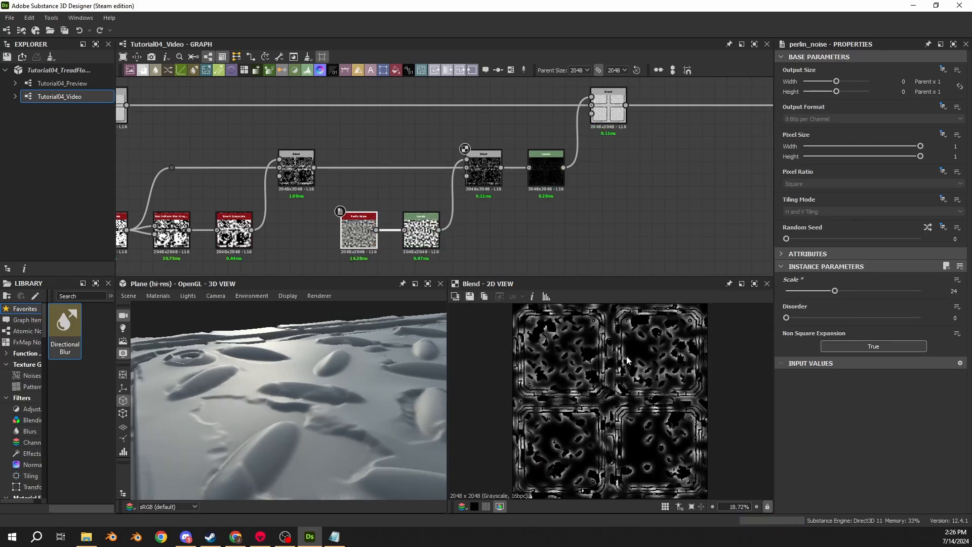
- Set Level Out High to 0.075 on the Levels node that follows the Multiply Blend node
click(546, 178)
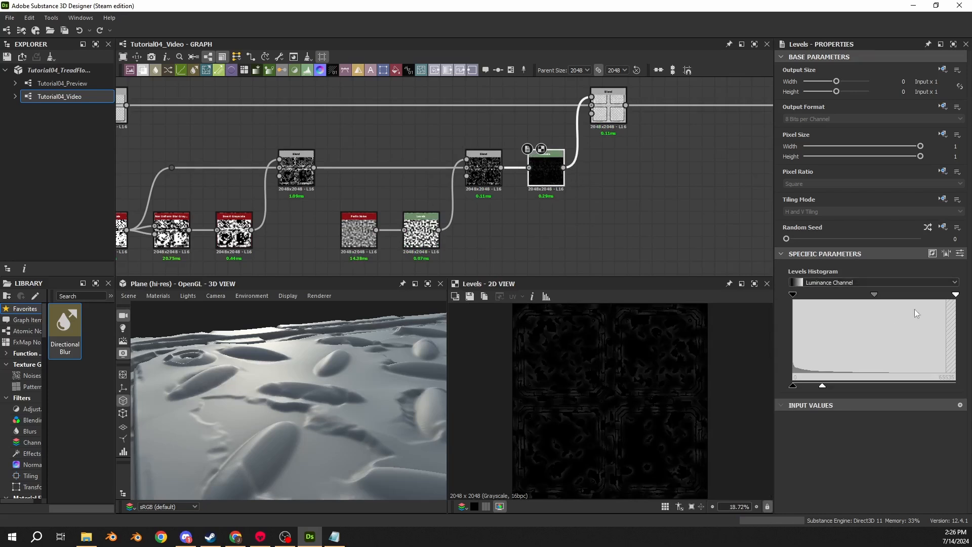
click(961, 254)
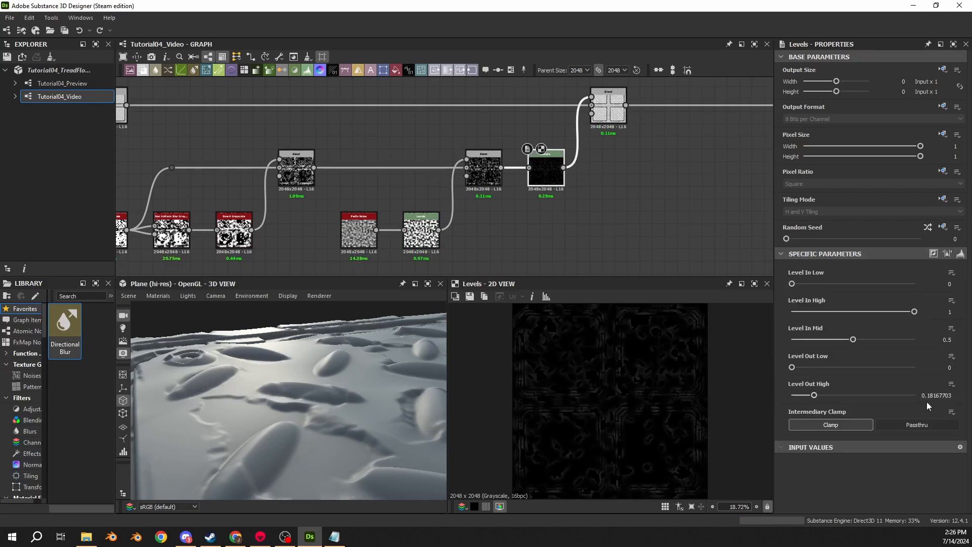
drag(347, 381, 286, 412)
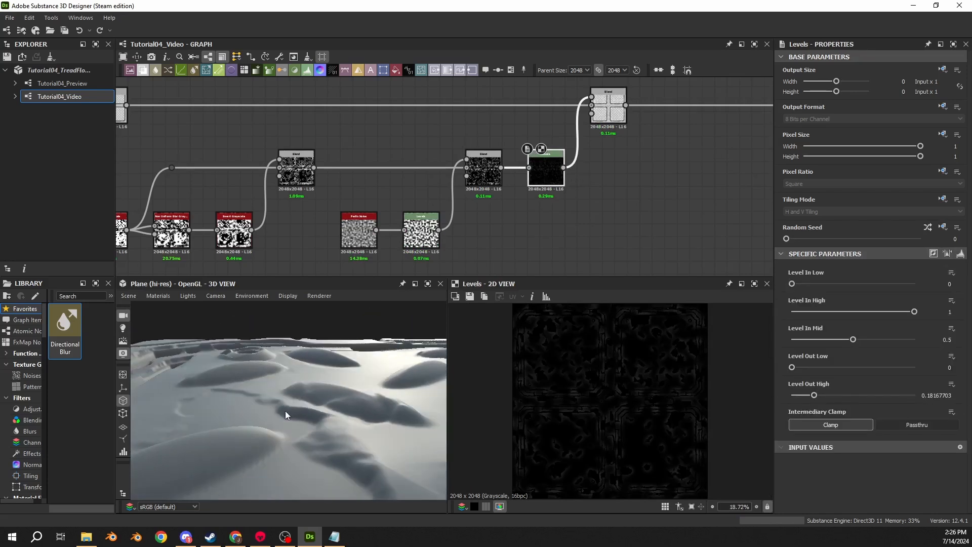
click(923, 397)
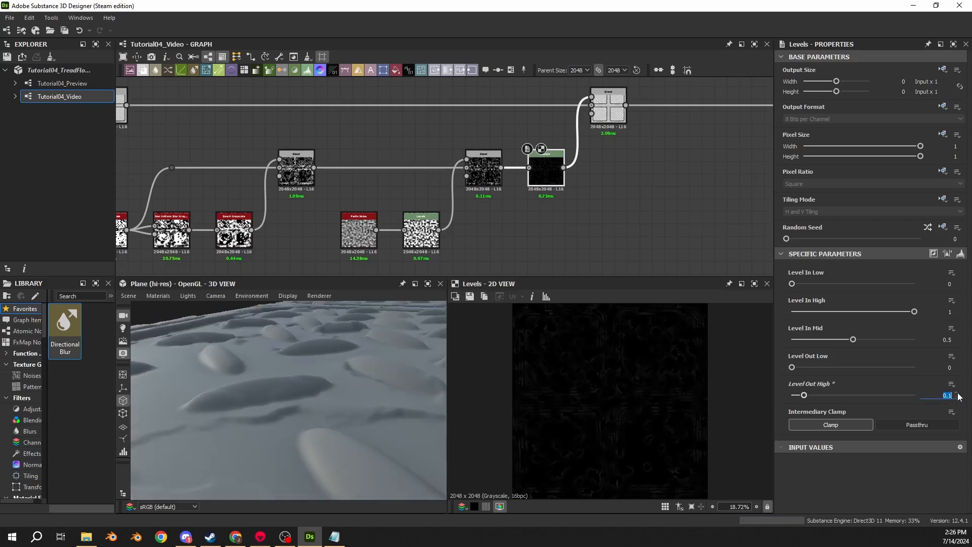
key(Return)
drag(405, 413, 330, 386)
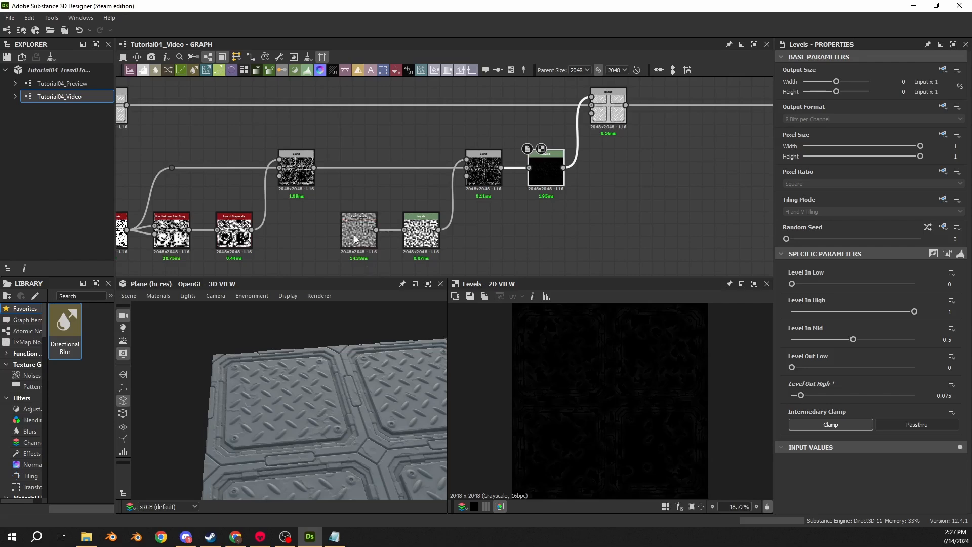
- Examine the tread panels and their borders in the 3D view, both close up and from a distance
scroll(378, 387, up, 3)
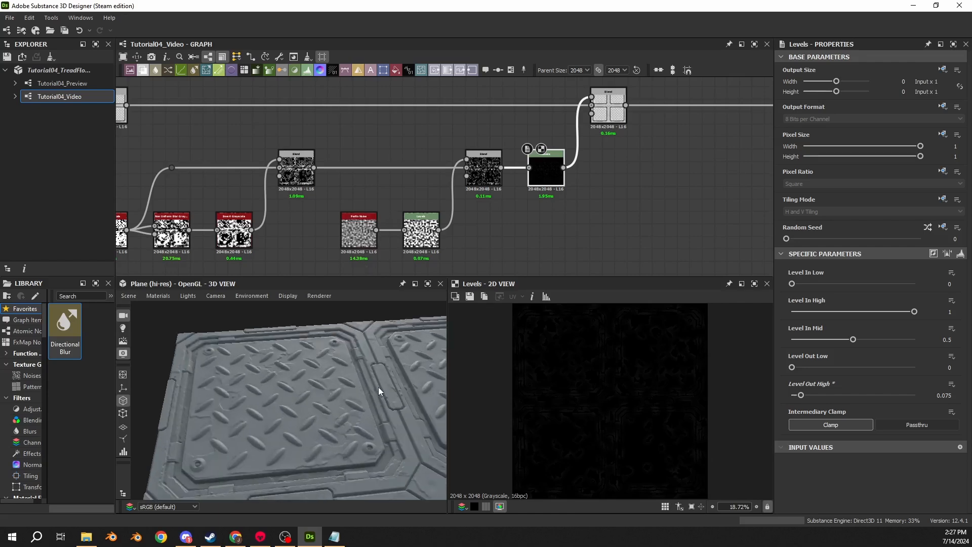
middle_drag(378, 387, 261, 361)
drag(261, 361, 326, 394)
scroll(332, 383, up, 3)
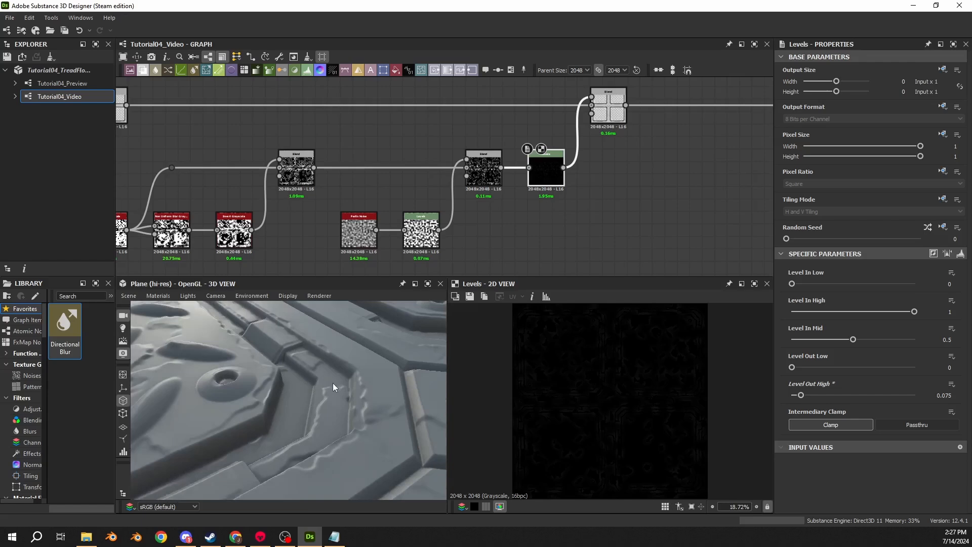
scroll(333, 383, down, 5)
scroll(329, 396, up, 4)
middle_drag(329, 396, 353, 380)
scroll(319, 110, down, 3)
- Disable the Subtract and Add (Linear Dodge) Blend nodes, and re-enable them one at a time to compare each node's effect on the surface
middle_drag(230, 139, 378, 165)
double_click(343, 139)
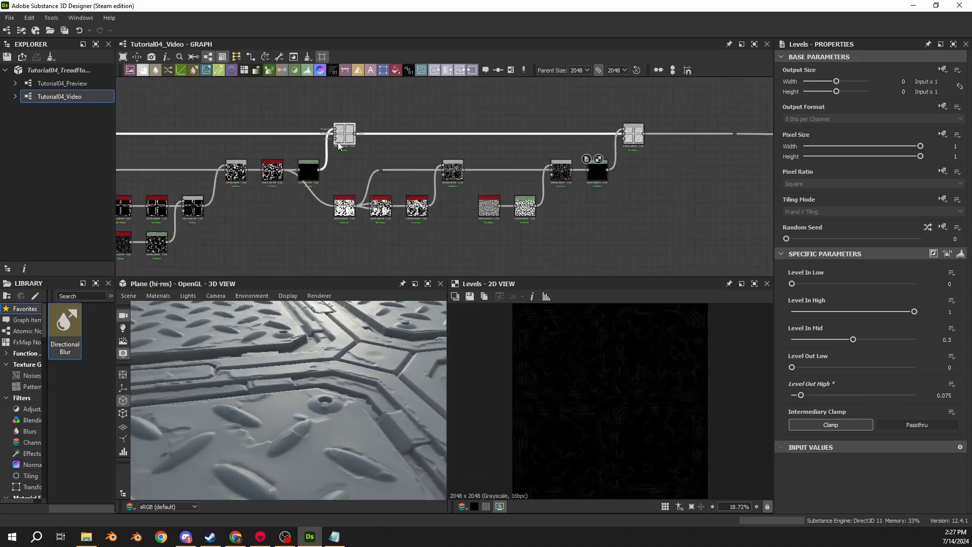
shift+click(639, 141)
key(shift+d)
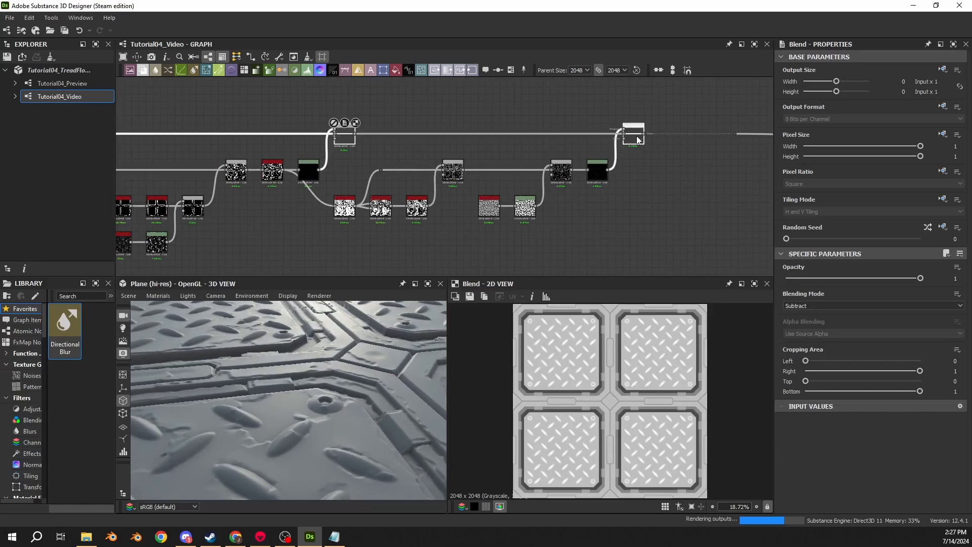
mouse_move(275, 381)
mouse_down()
mouse_move(281, 369)
mouse_move(285, 390)
mouse_move(276, 333)
mouse_move(256, 391)
mouse_move(273, 399)
mouse_move(245, 384)
mouse_move(250, 363)
mouse_move(280, 373)
mouse_move(259, 371)
mouse_up()
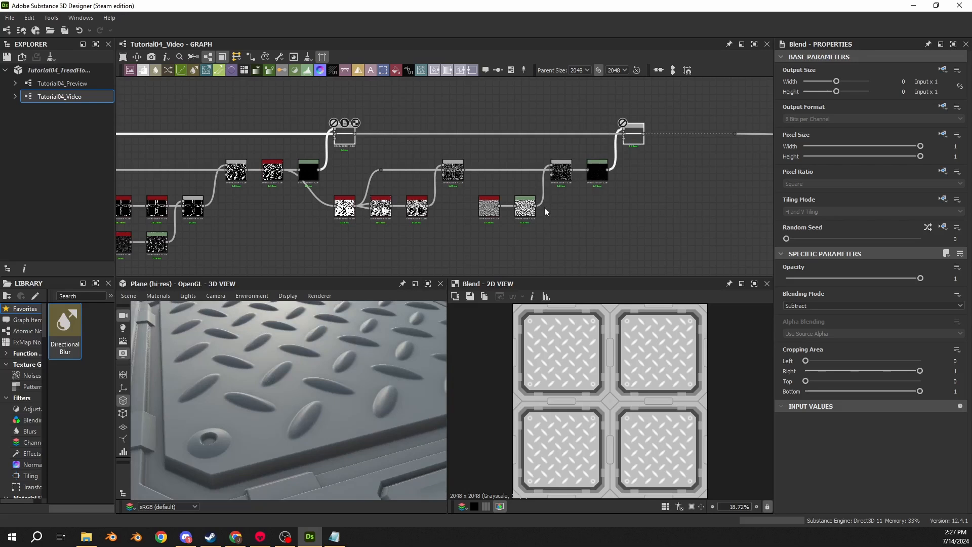
click(340, 134)
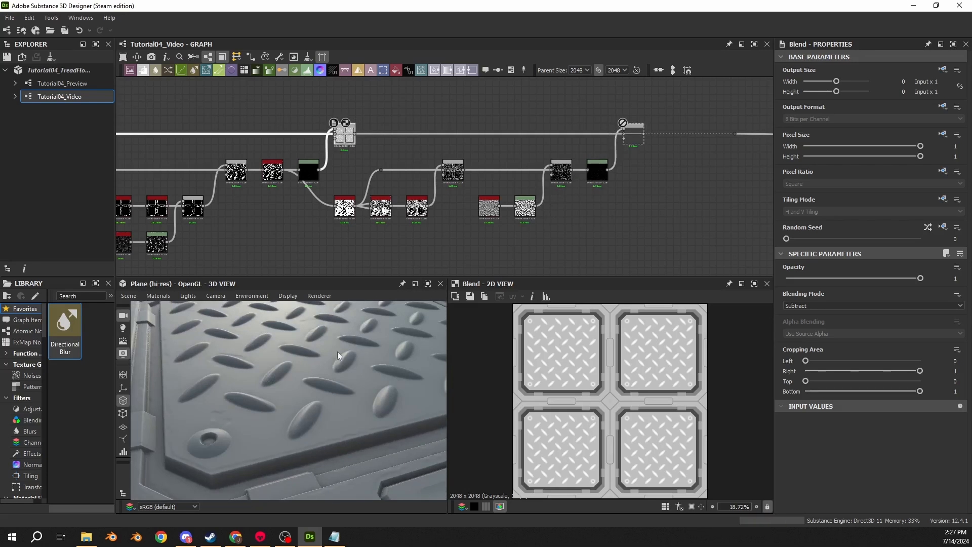
scroll(221, 430, up, 5)
click(633, 134)
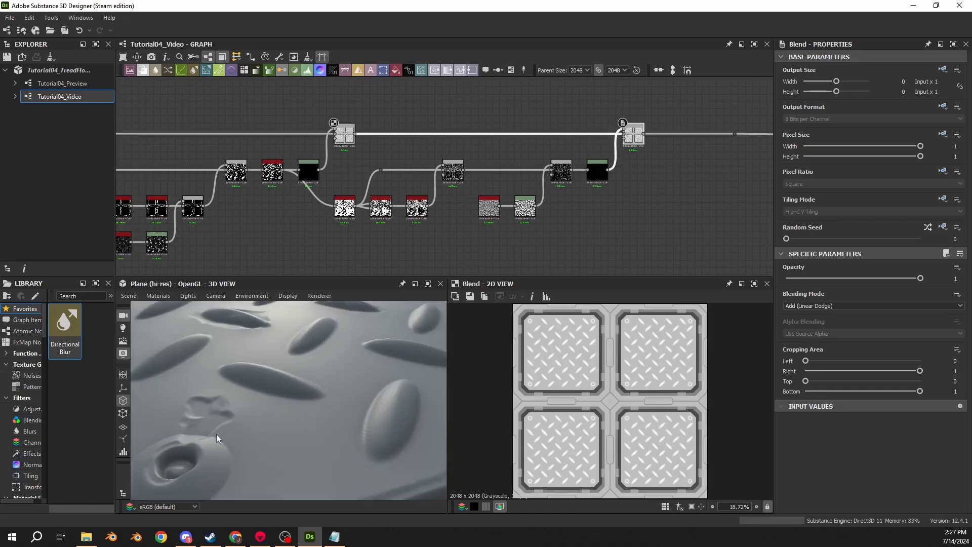
- Toggle the Subtract and Add (Linear Dodge) Blend nodes off and on together to compare the clean and damaged surface
click(348, 136)
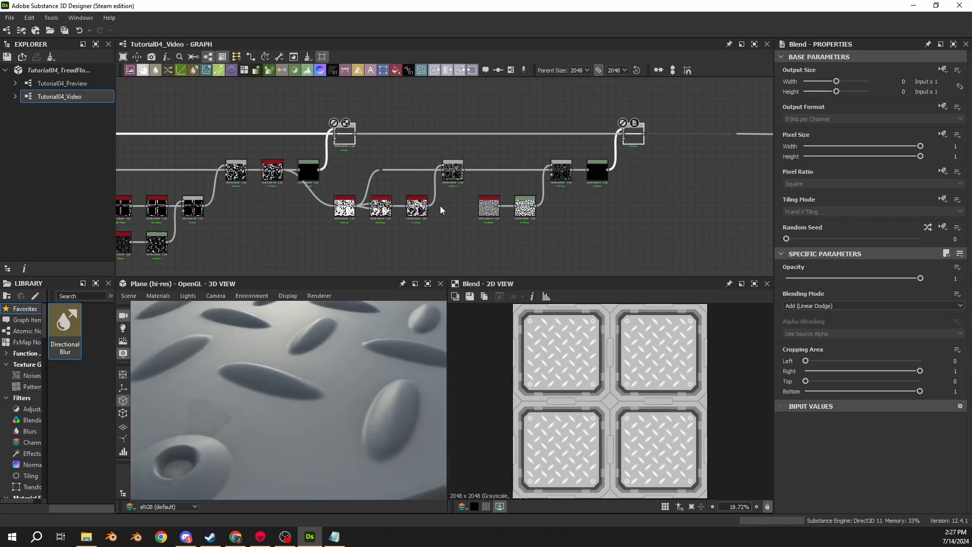
key(shift+d)
key(shift+d)
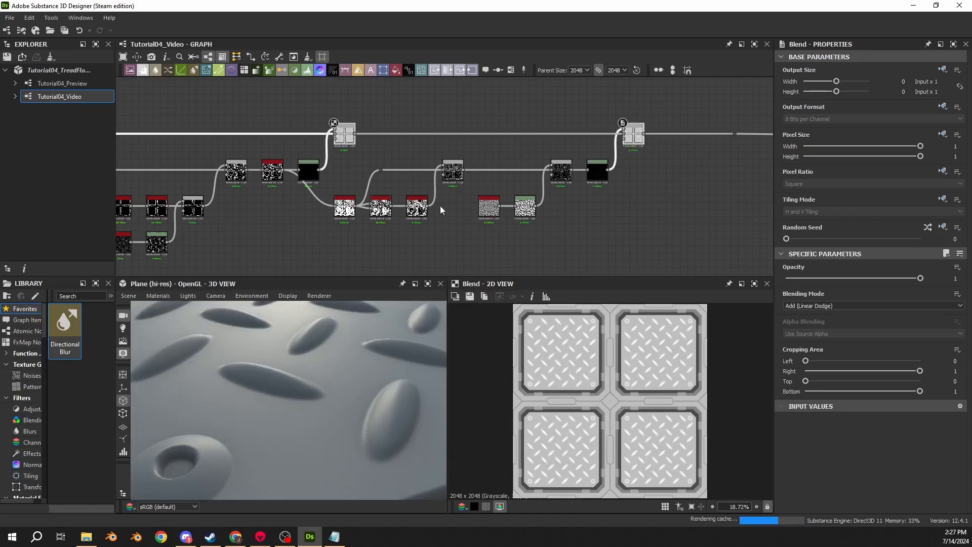
- Examine the damage detail around the panel junction in the 3D view, at an angle and from directly above
scroll(610, 165, down, 5)
middle_drag(654, 169, 606, 170)
scroll(351, 334, down, 3)
scroll(351, 333, down, 5)
drag(317, 330, 316, 400)
scroll(328, 412, up, 6)
scroll(330, 431, down, 5)
scroll(316, 400, up, 5)
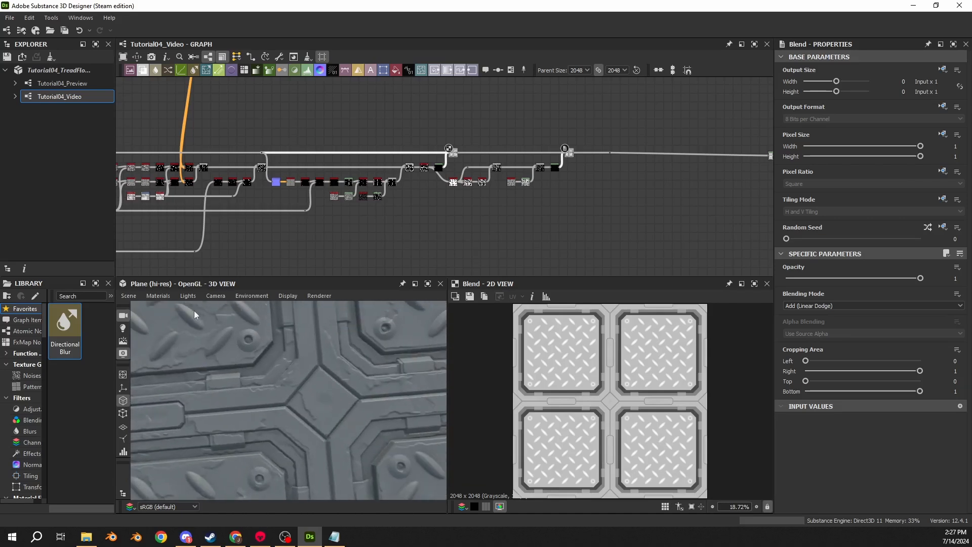
click(215, 296)
click(216, 421)
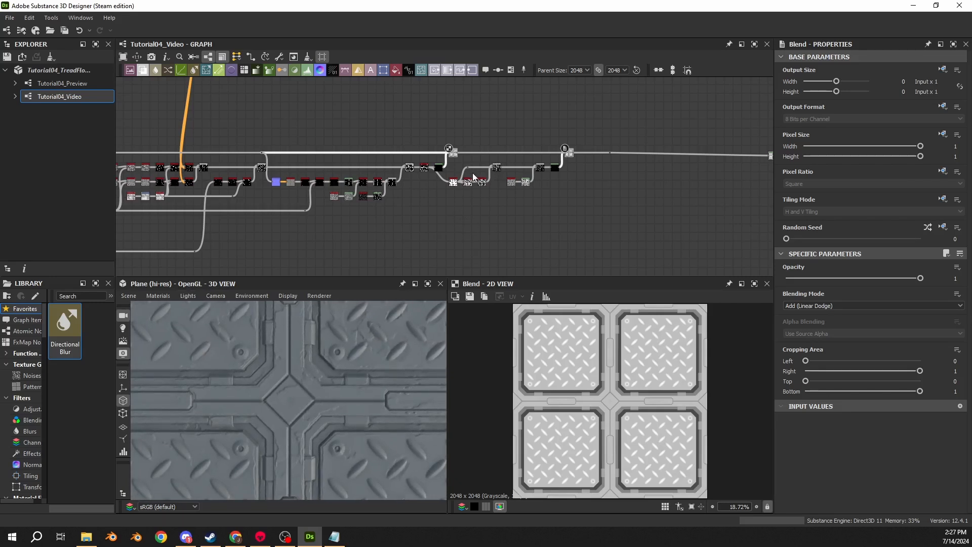
drag(298, 374, 348, 253)
- Inspect the outputs of the first Invert Grayscale node and the Non Uniform Blur Grayscale node up close
scroll(395, 182, up, 2)
scroll(395, 181, up, 6)
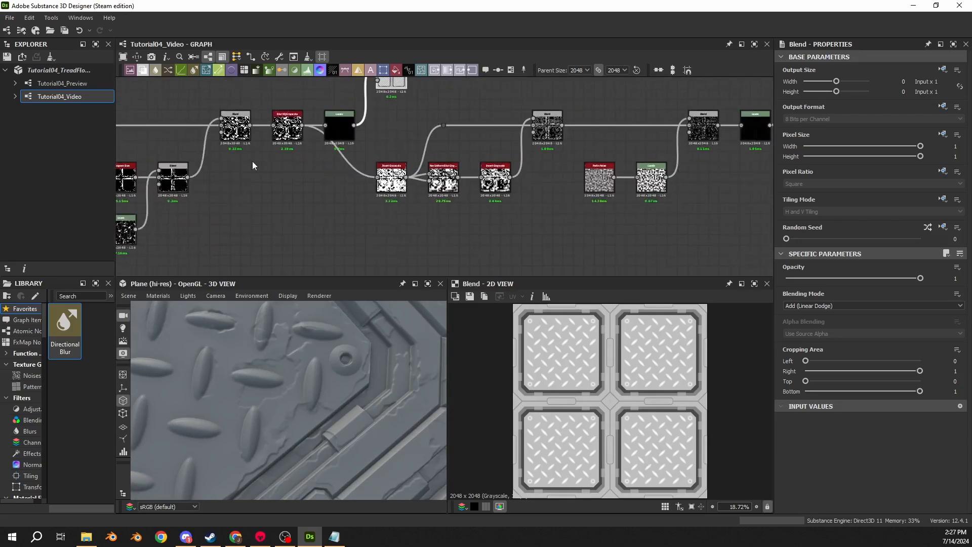
double_click(347, 183)
scroll(592, 393, up, 7)
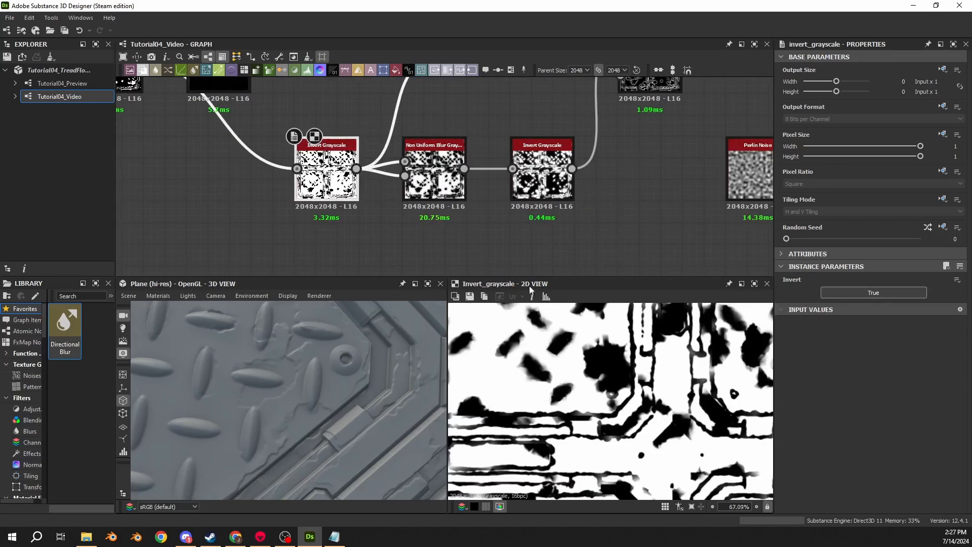
double_click(436, 176)
scroll(582, 350, up, 4)
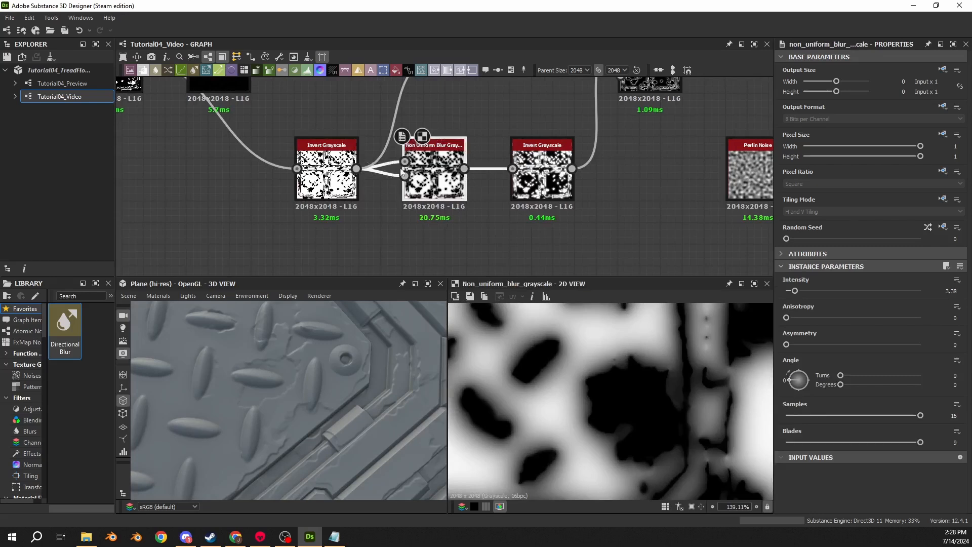
- Compare the outputs of the first Invert Grayscale, Blur HQ Grayscale and Non Uniform Blur Grayscale nodes
double_click(337, 178)
double_click(436, 183)
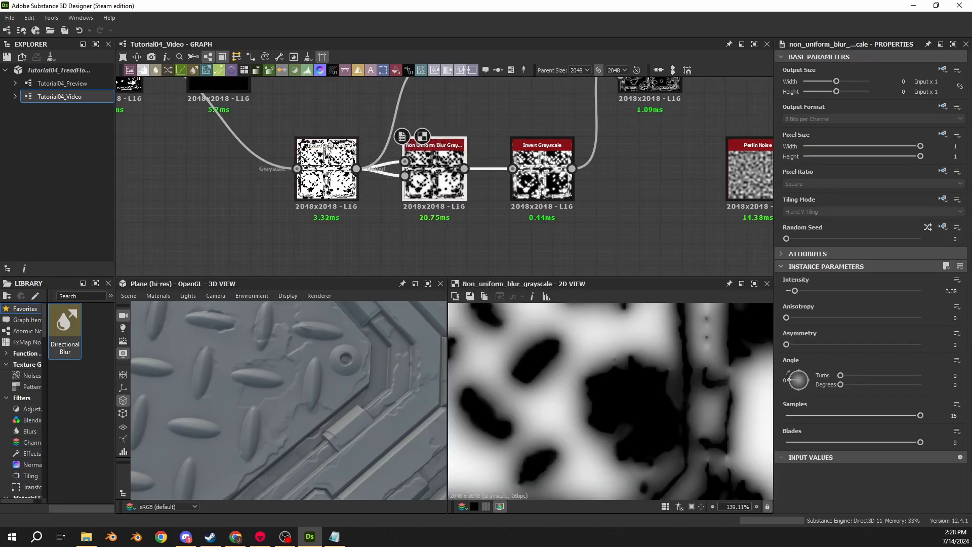
middle_drag(388, 210, 381, 227)
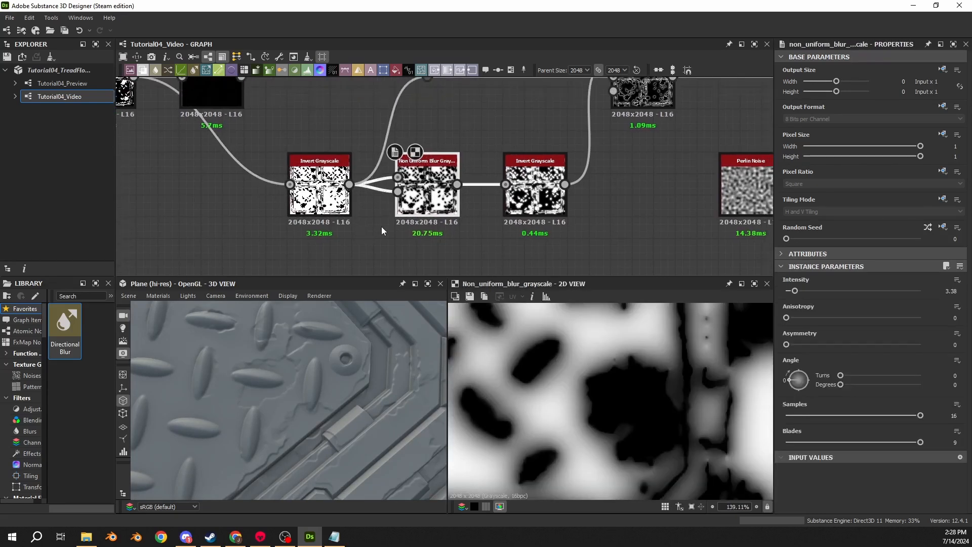
double_click(319, 187)
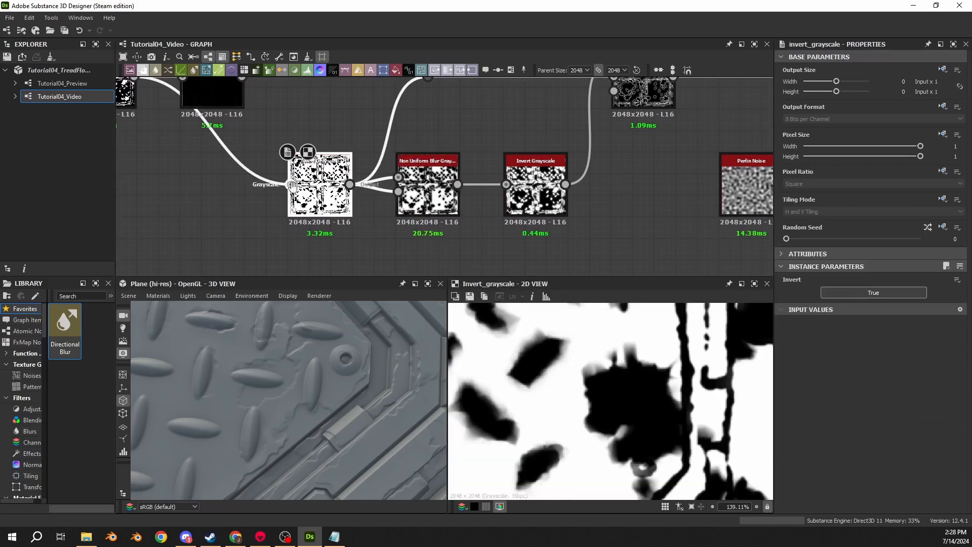
middle_drag(167, 134, 278, 131)
double_click(241, 125)
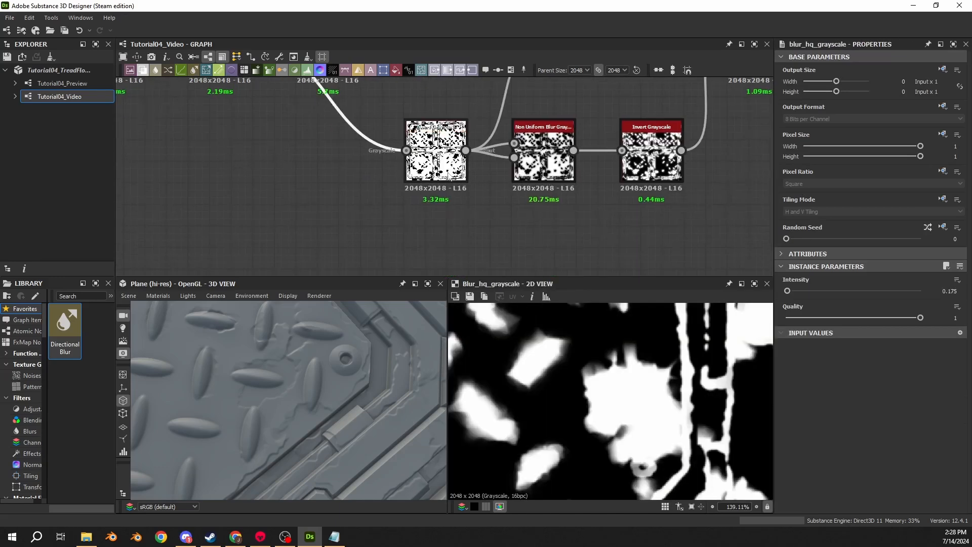
middle_drag(424, 146, 430, 192)
scroll(268, 211, down, 3)
middle_drag(269, 211, 275, 242)
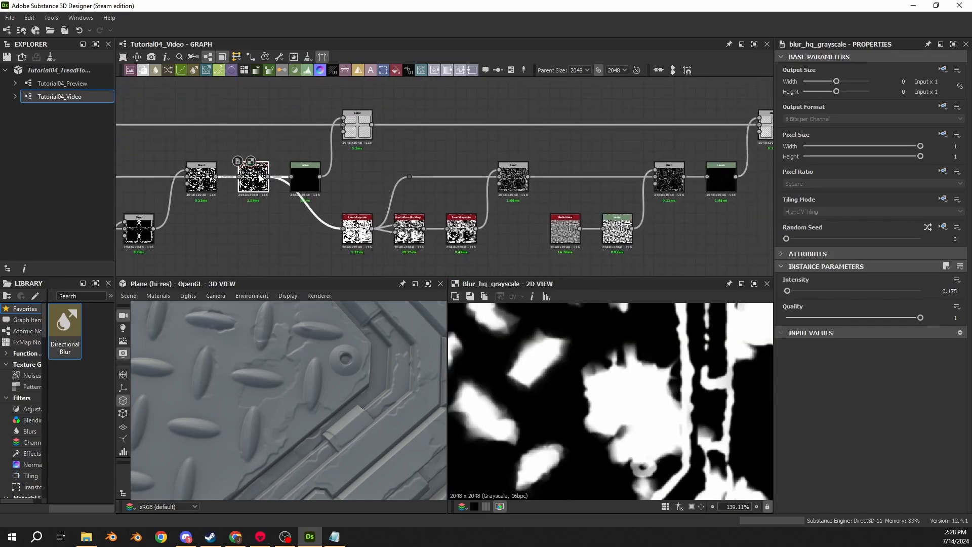
double_click(357, 228)
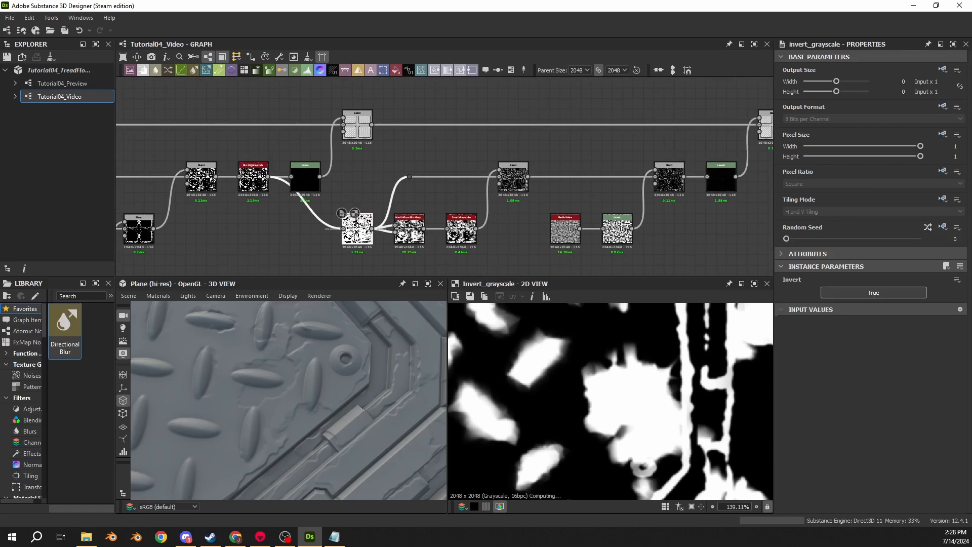
double_click(409, 230)
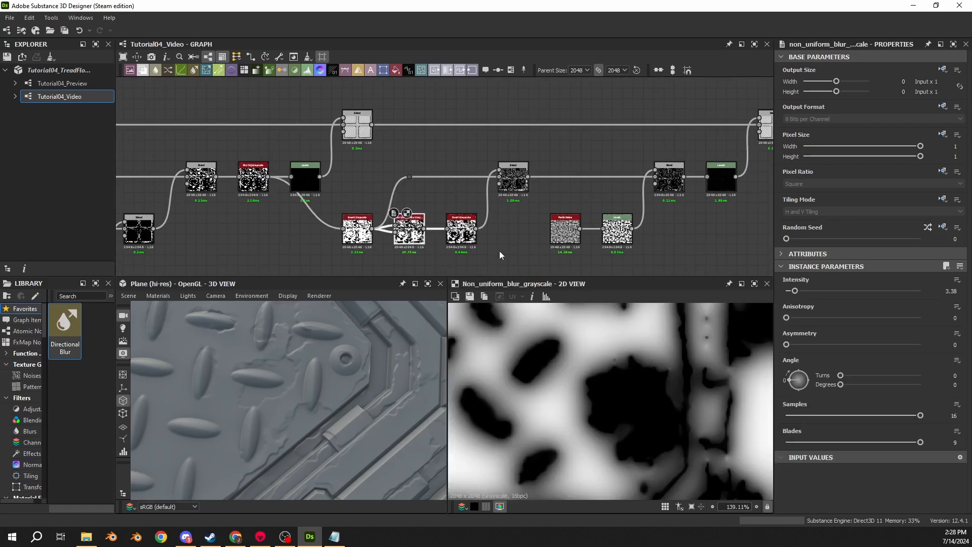
- Inspect the outputs of the second Invert Grayscale, the first Multiply Blend and the Blur HQ Grayscale nodes up close
scroll(542, 369, up, 4)
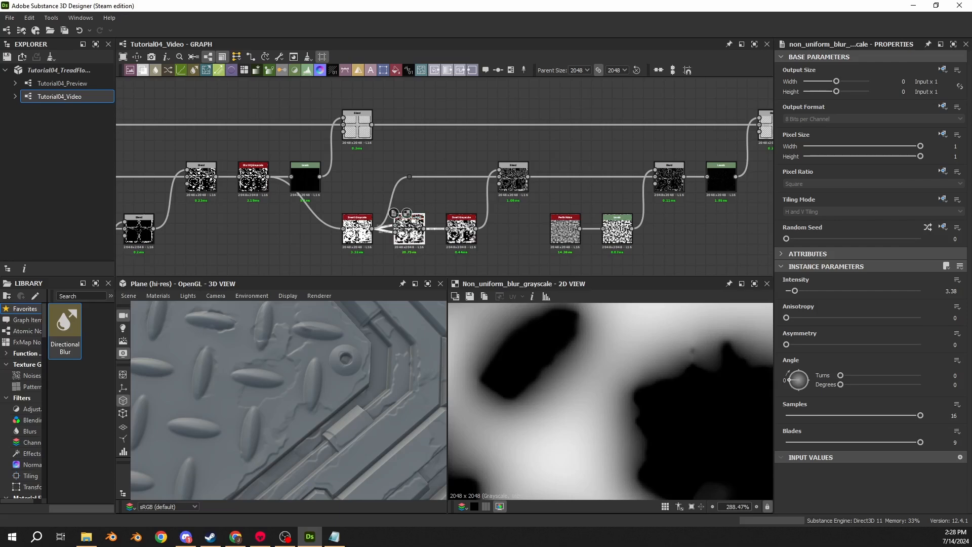
scroll(441, 249, up, 4)
double_click(482, 212)
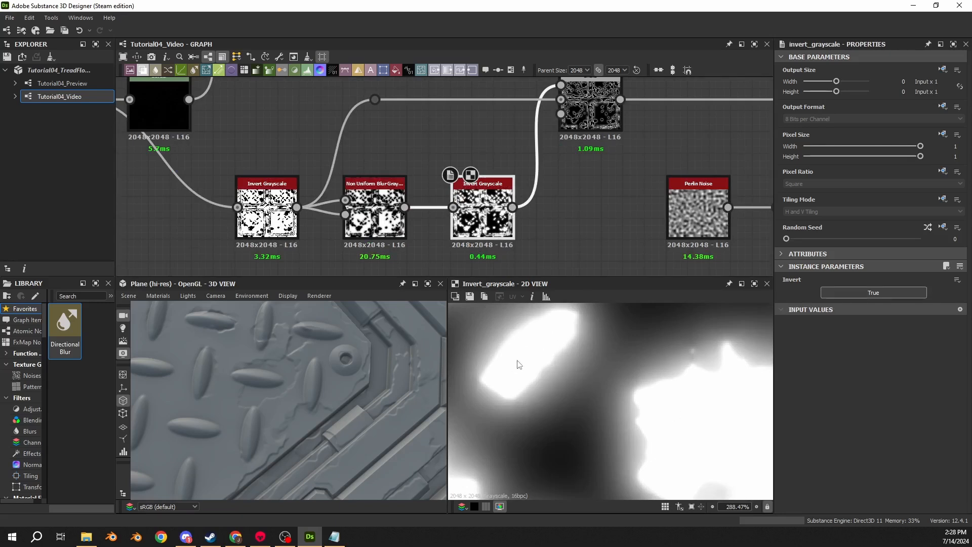
double_click(587, 108)
middle_drag(393, 138, 481, 164)
double_click(149, 137)
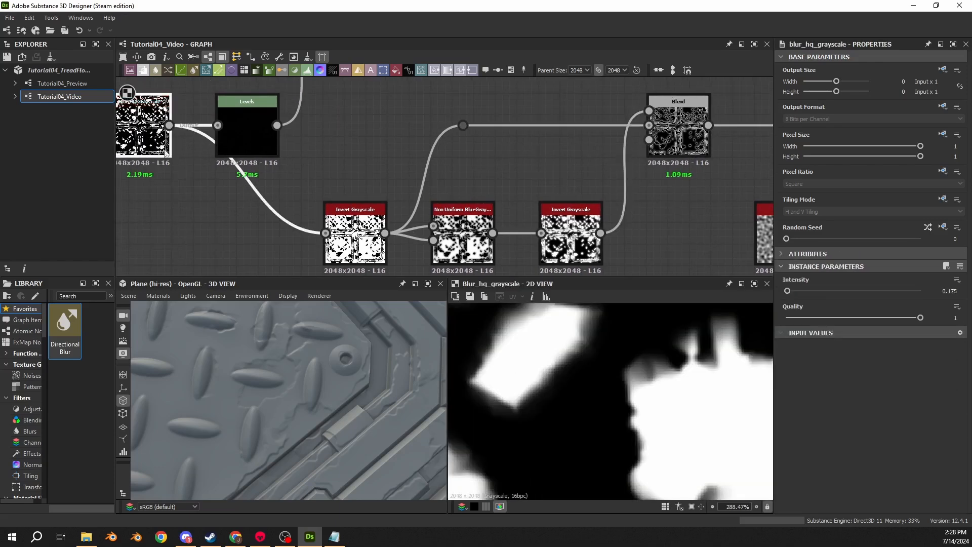
- Compare the first Invert Grayscale node's output with the Multiply Blend it feeds through the background input
double_click(355, 228)
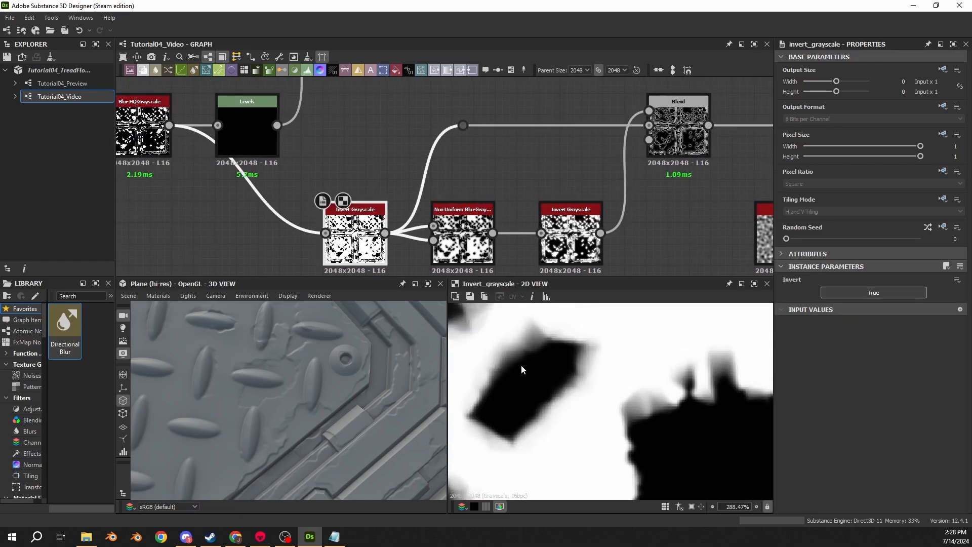
double_click(674, 126)
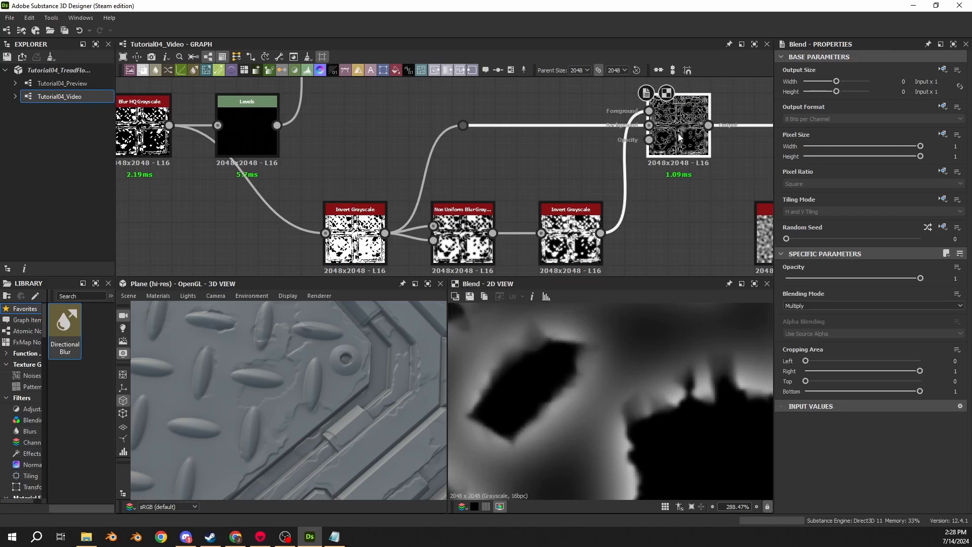
double_click(380, 240)
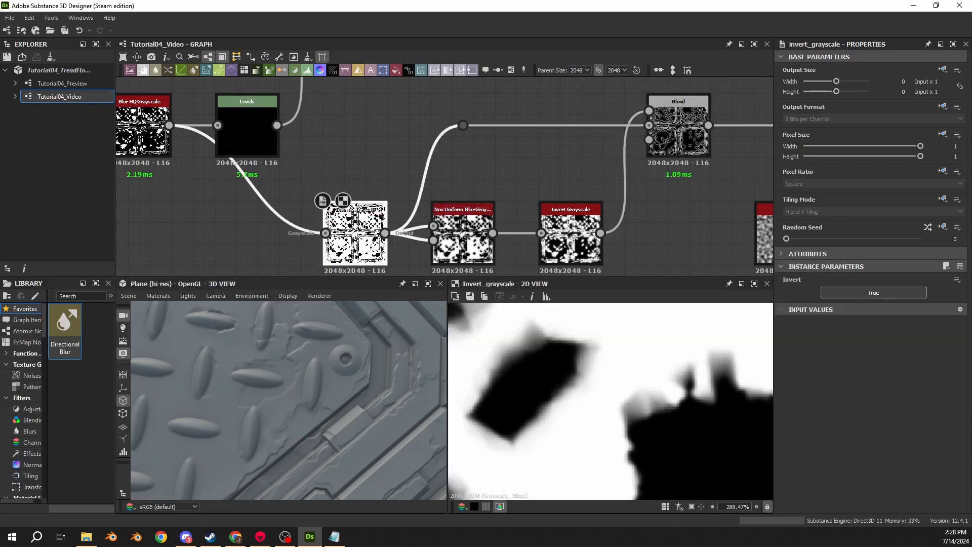
double_click(679, 144)
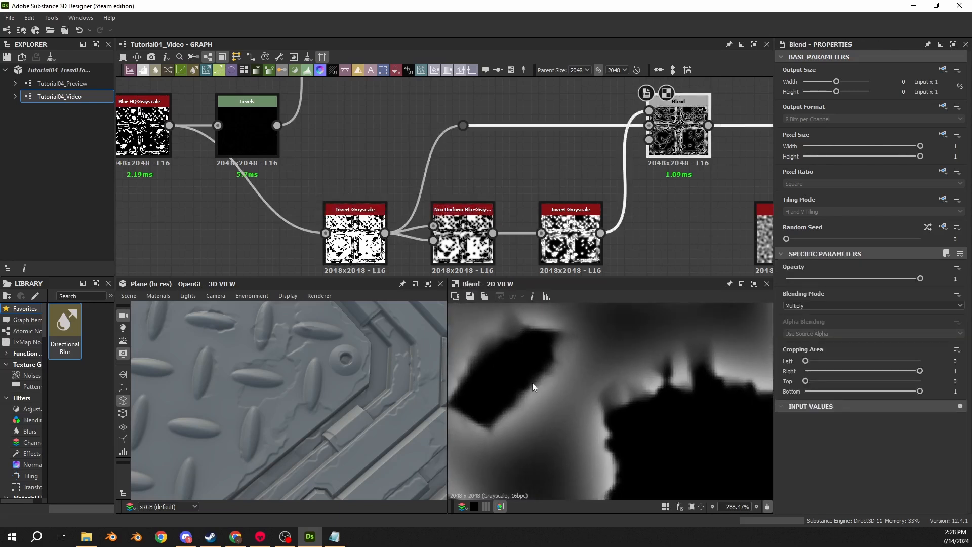
- Follow the mask from Non Uniform Blur Grayscale through the second Invert Grayscale to the Multiply Blend, and examine the falloff around the chipped shapes
double_click(571, 235)
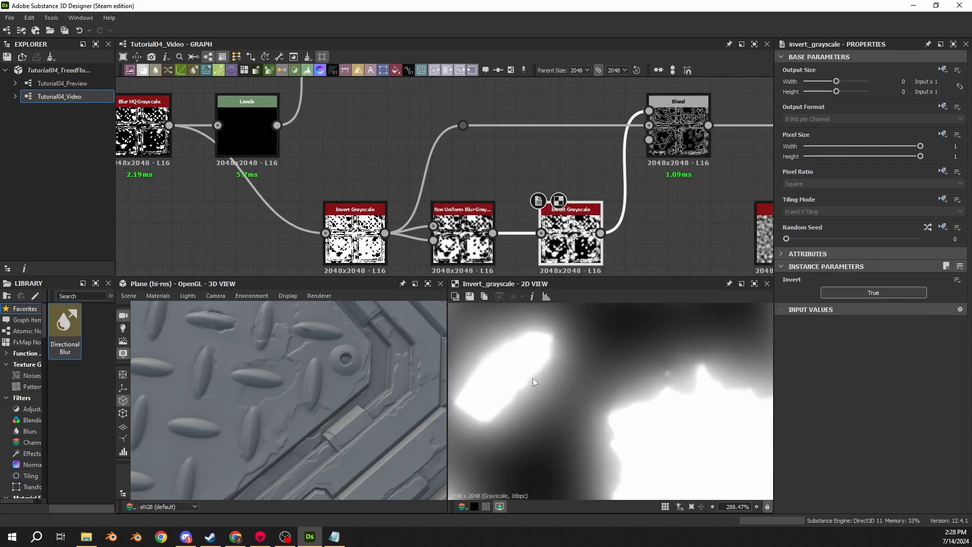
double_click(479, 255)
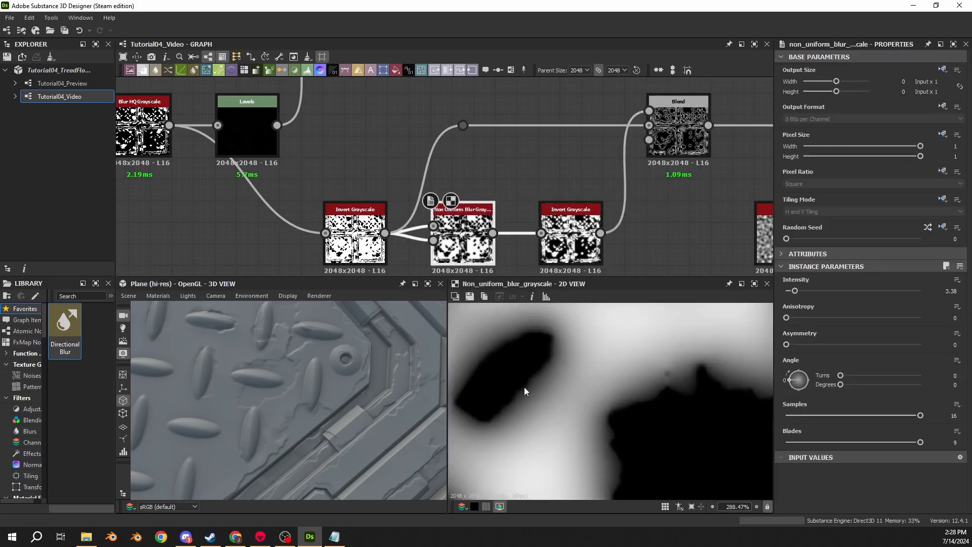
double_click(559, 259)
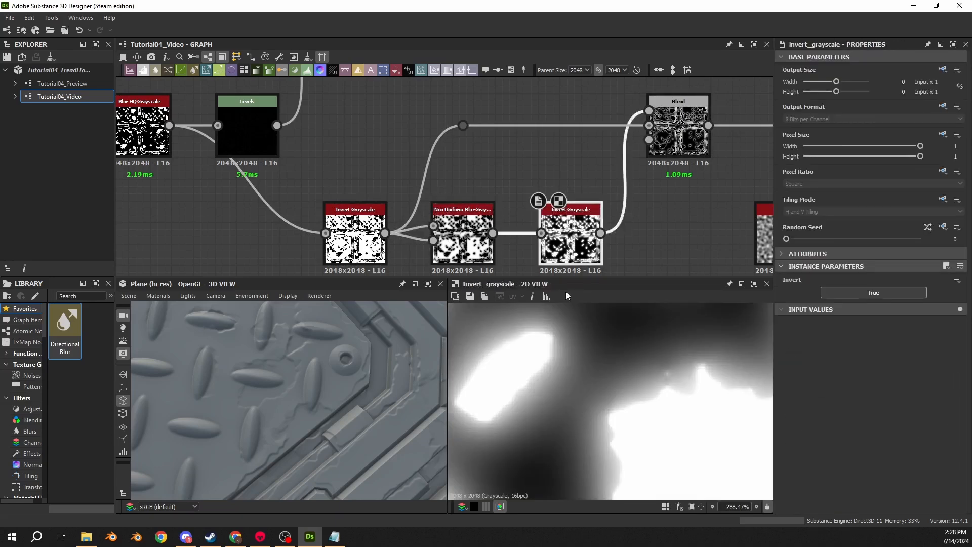
double_click(673, 145)
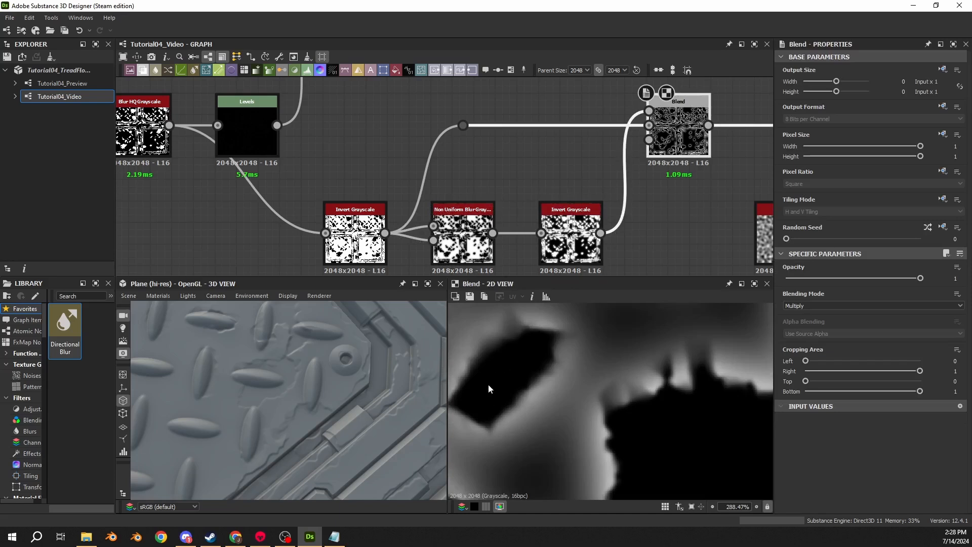
scroll(519, 396, down, 2)
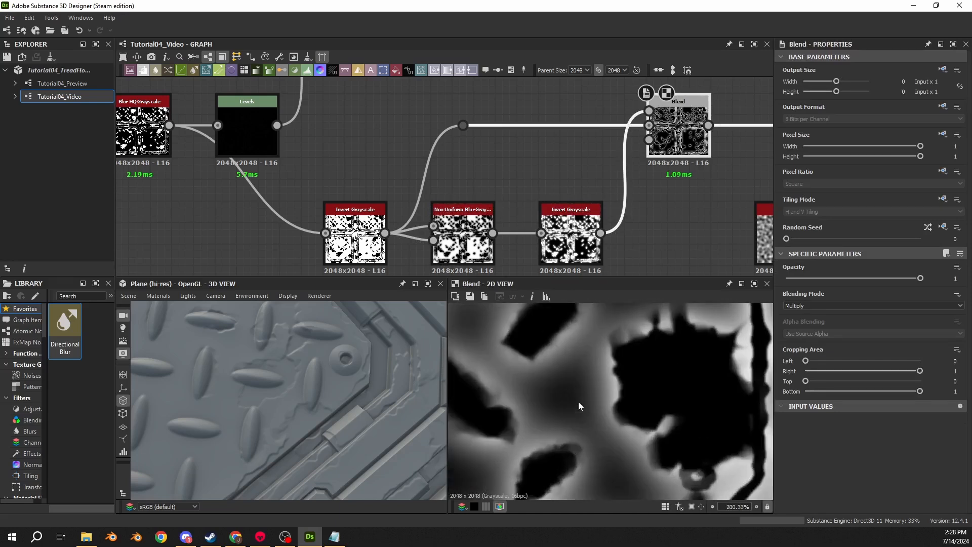
scroll(569, 400, up, 4)
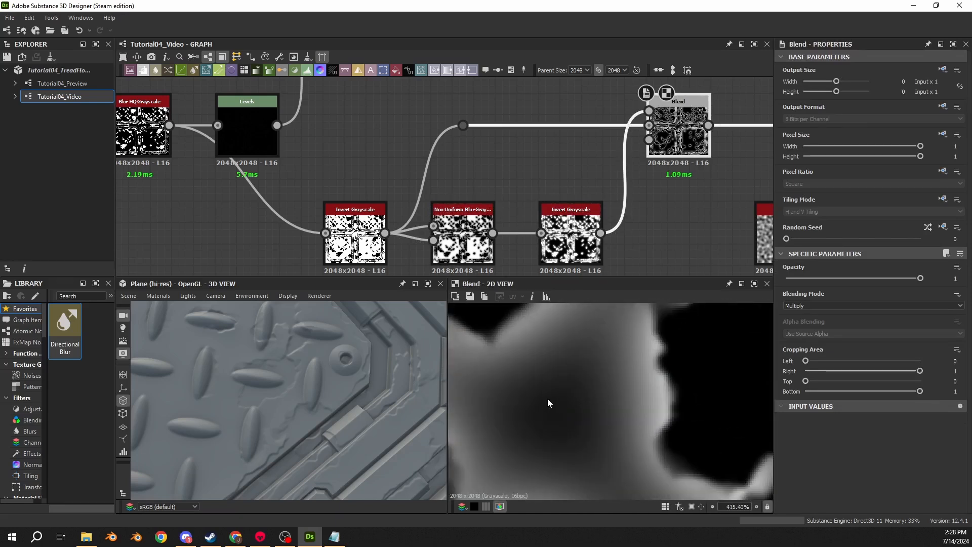
middle_drag(545, 377, 563, 380)
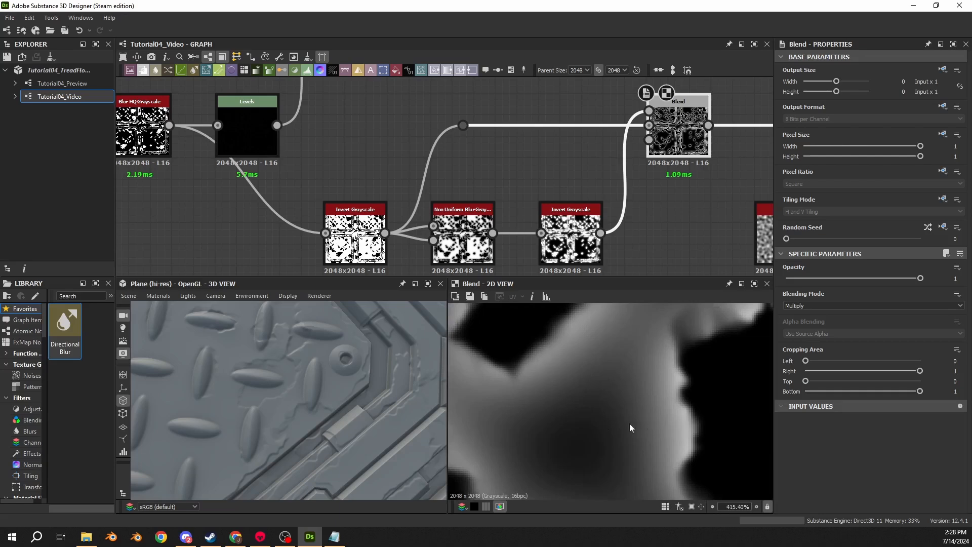
- Tilt the 3D surface and examine the output of the Multiply Blend that combines the edge mask with Perlin Noise
drag(330, 444, 316, 373)
middle_drag(634, 200, 399, 198)
middle_drag(550, 167, 342, 172)
double_click(589, 147)
scroll(577, 400, down, 6)
scroll(542, 425, up, 5)
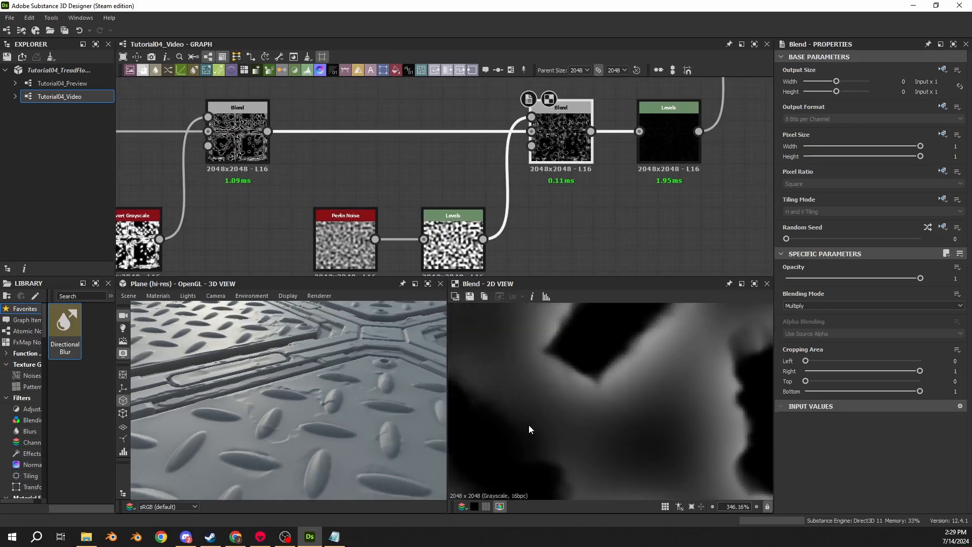
middle_drag(529, 424, 583, 358)
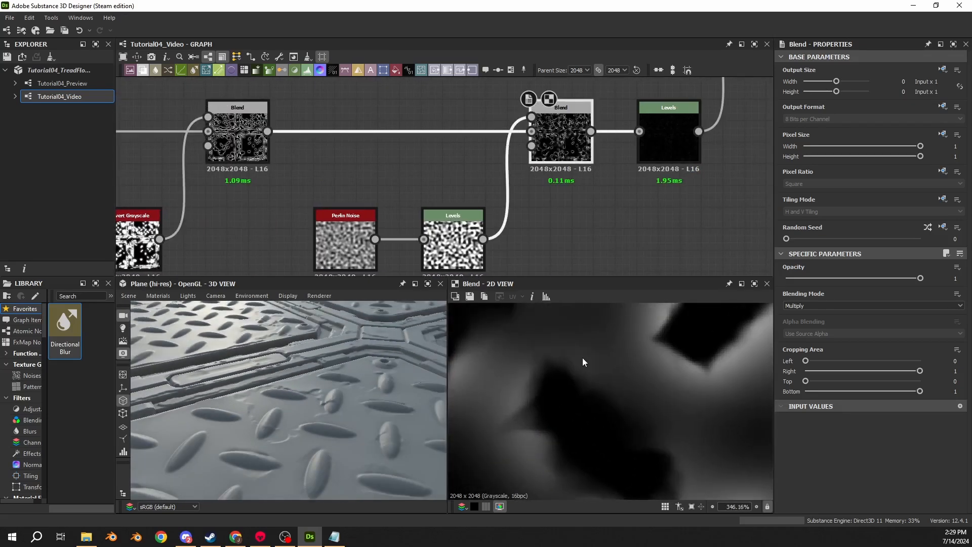
- Set Level Out Low to 0 on the Levels node that follows Perlin Noise, keeping its input levels at 0.3 and 0.665
click(670, 147)
click(573, 138)
double_click(453, 243)
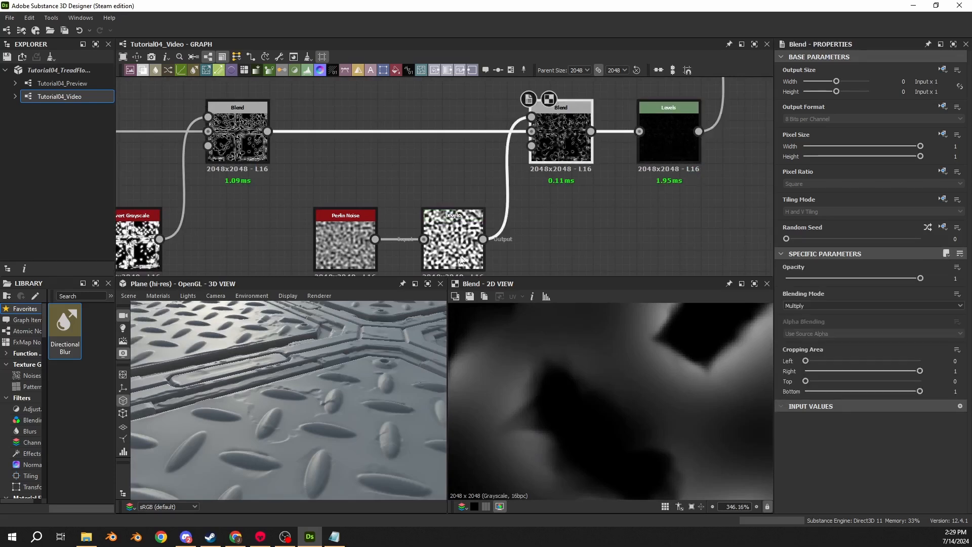
drag(813, 387, 793, 386)
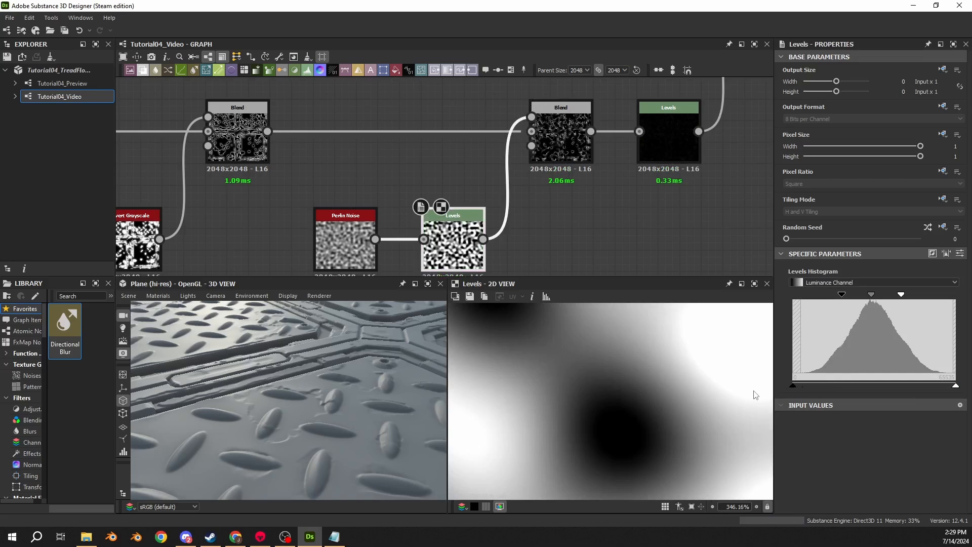
click(947, 253)
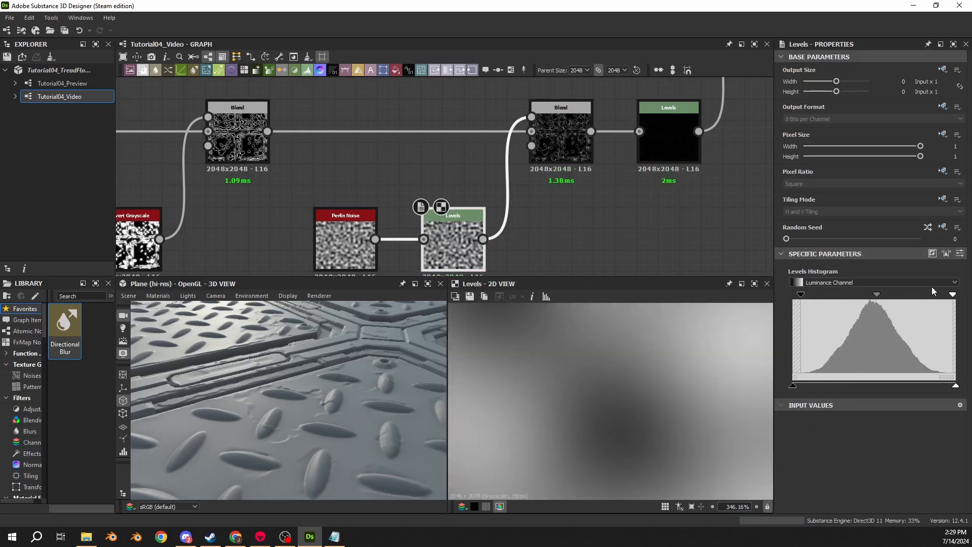
key(ctrl+z)
click(961, 253)
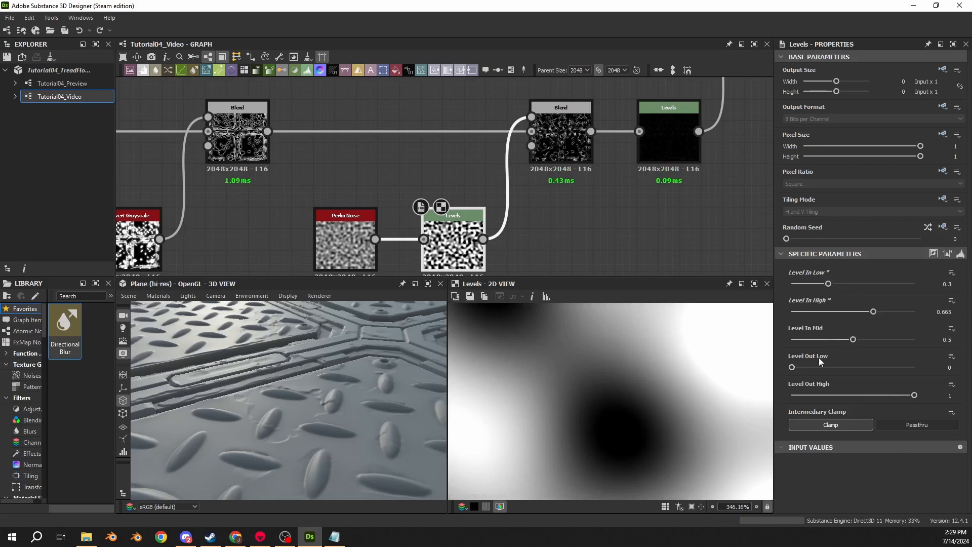
mouse_move(795, 368)
mouse_down()
mouse_move(812, 369)
mouse_move(789, 369)
mouse_up()
click(961, 253)
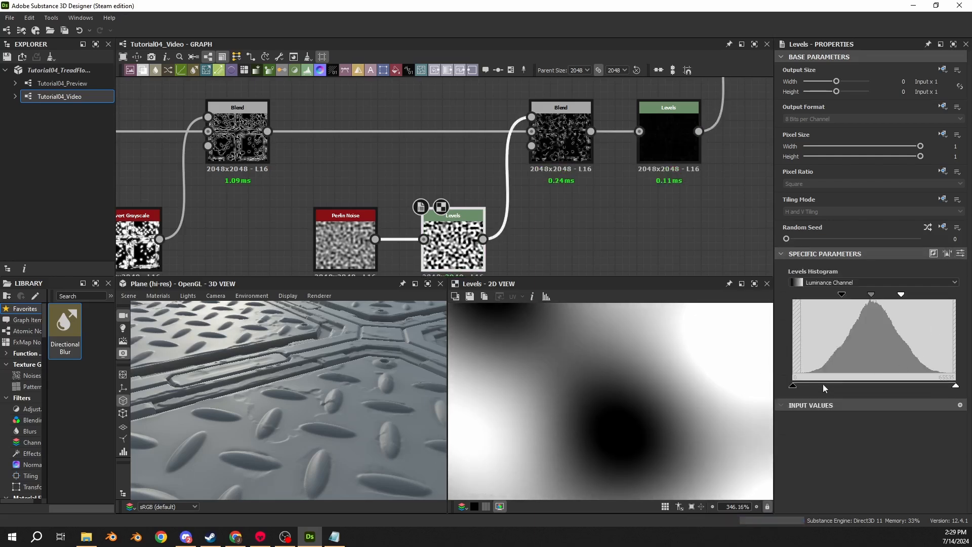
- Examine the contrasted Perlin Noise pattern alongside the raised detail around the treads in the 3D view
scroll(640, 430, down, 4)
scroll(640, 429, down, 5)
scroll(293, 420, up, 5)
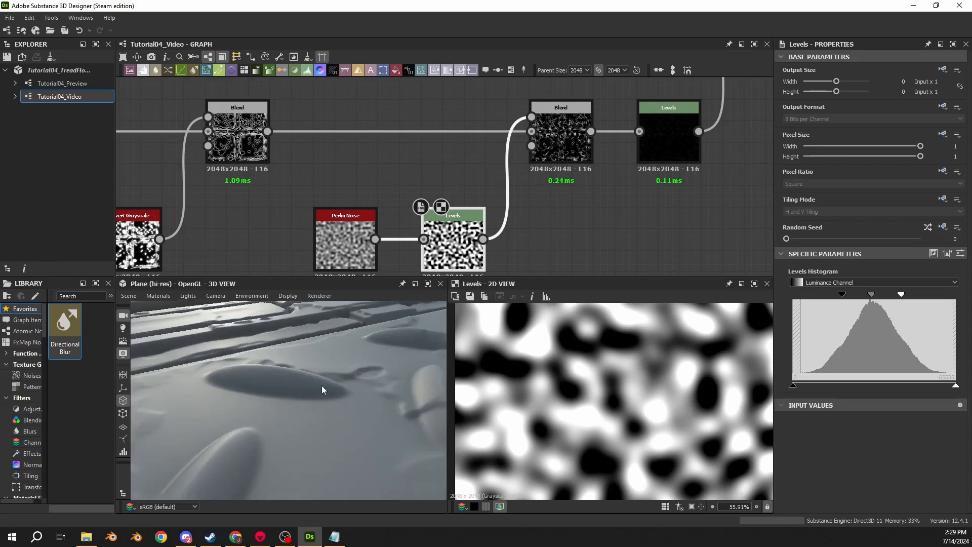
scroll(396, 407, down, 4)
scroll(563, 384, up, 2)
scroll(568, 385, down, 4)
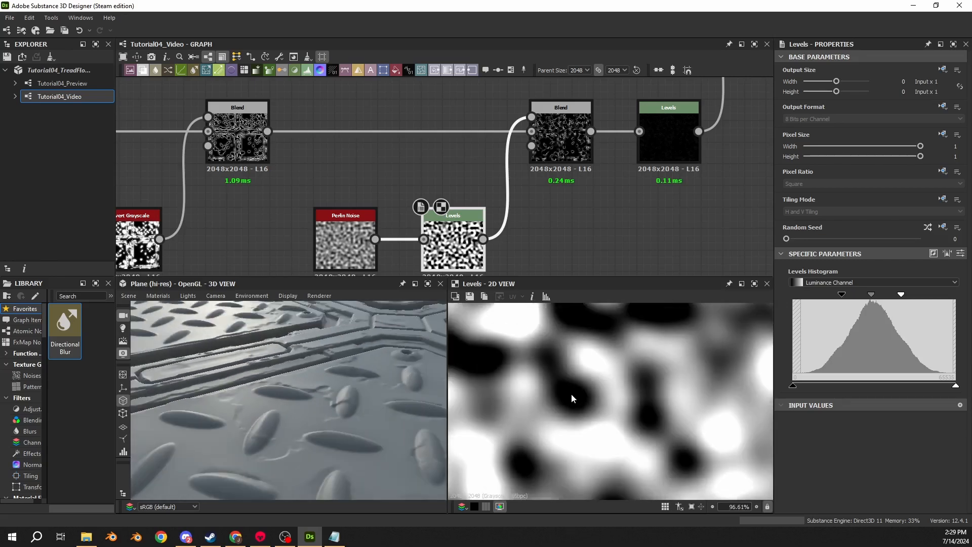
- Inspect the outputs of the last Levels node and the Add (Linear Dodge) Blend node it feeds
scroll(611, 170, down, 5)
double_click(635, 163)
scroll(656, 178, up, 3)
middle_drag(714, 164, 687, 242)
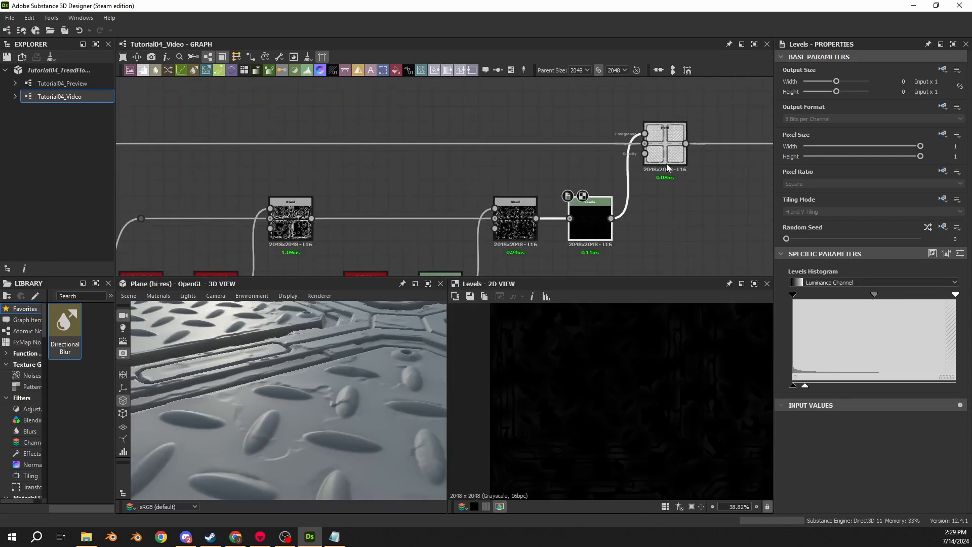
double_click(666, 158)
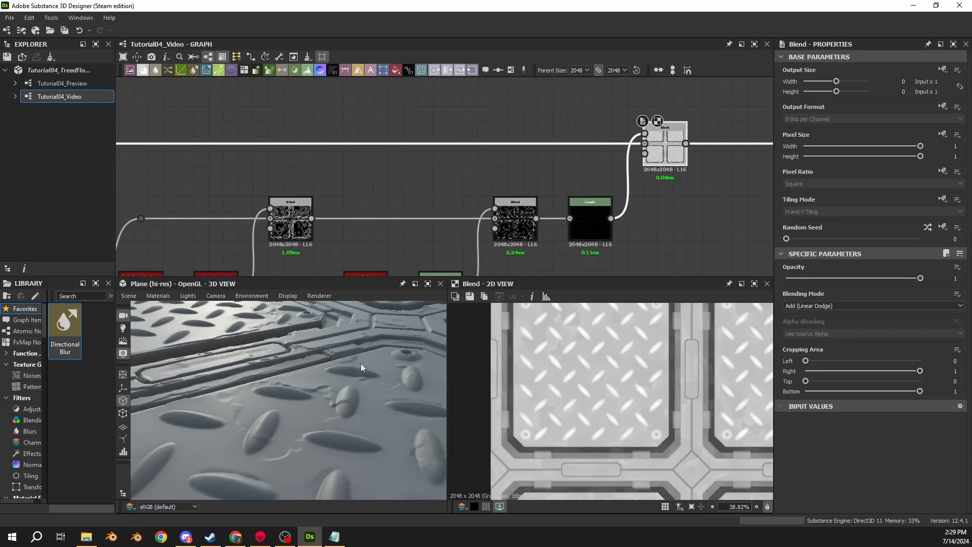
- Examine the damaged panels and their junction in the 3D view, from above and at a low angle
scroll(361, 363, down, 5)
drag(360, 363, 307, 430)
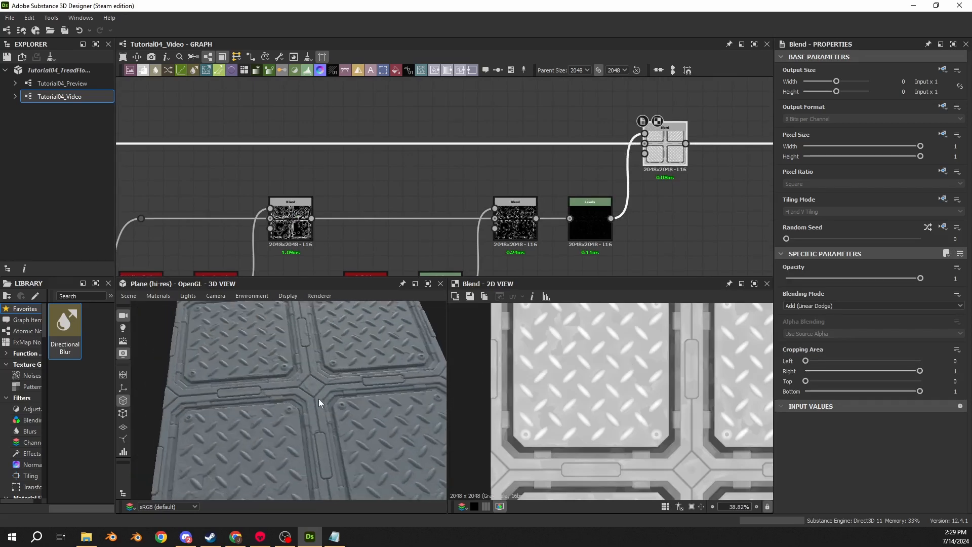
scroll(320, 397, up, 4)
drag(320, 397, 275, 335)
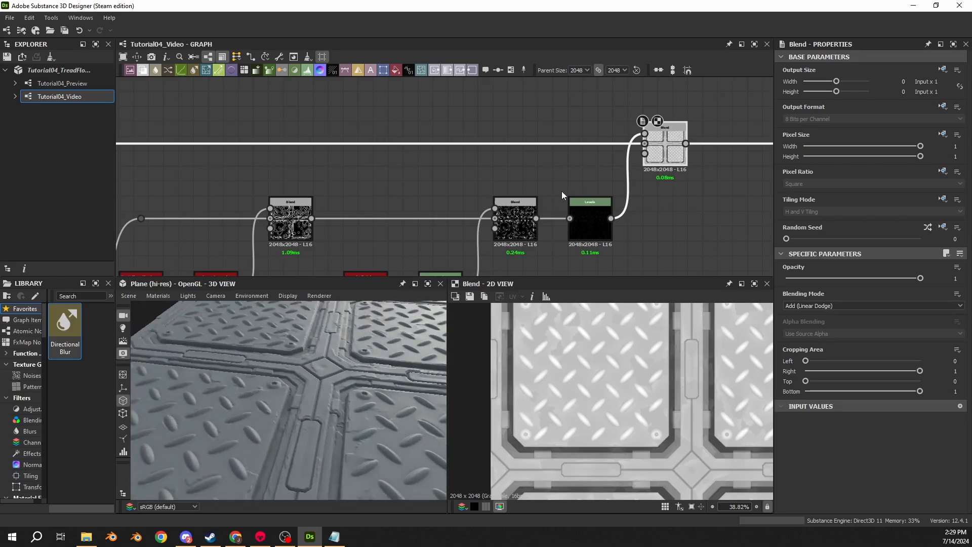
- Look over the whole height graph through to its output nodes, and view the panel junction from another angle
scroll(561, 191, down, 4)
middle_drag(565, 180, 337, 165)
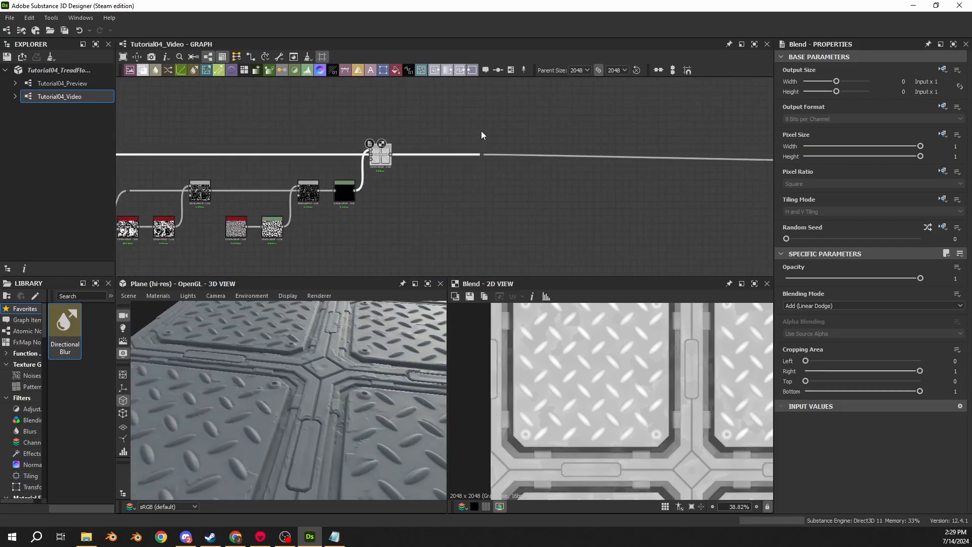
middle_drag(578, 136, 297, 142)
scroll(522, 129, up, 1)
scroll(656, 165, down, 5)
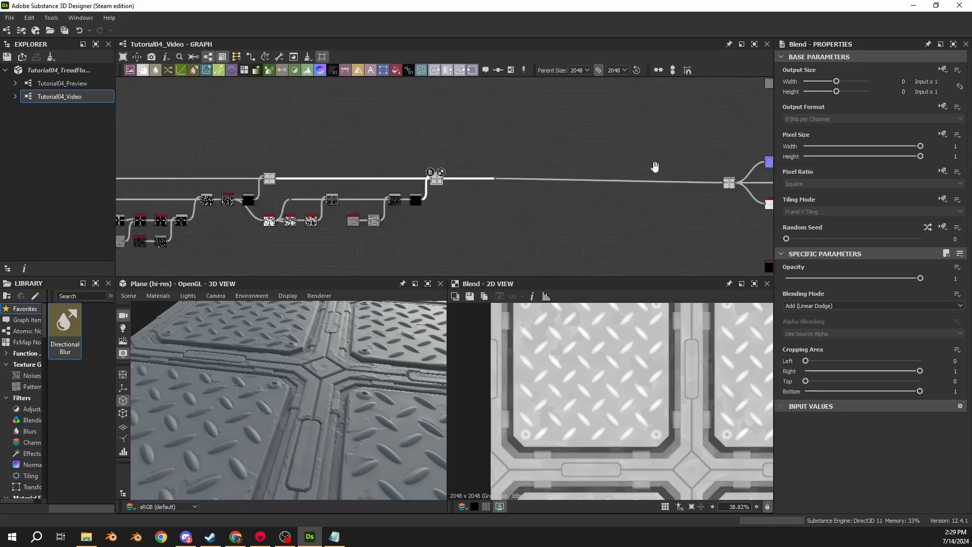
middle_drag(231, 147, 285, 132)
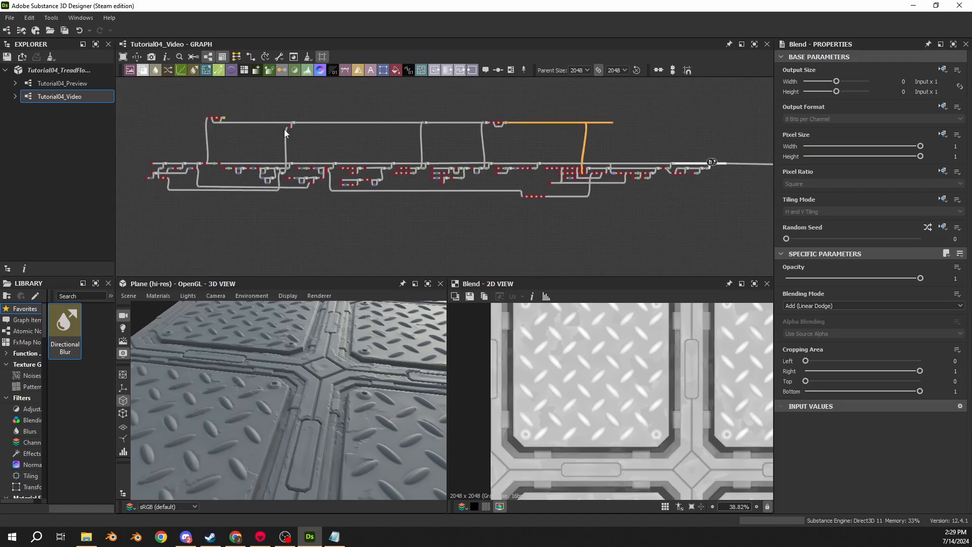
middle_drag(646, 147, 381, 170)
scroll(508, 199, up, 3)
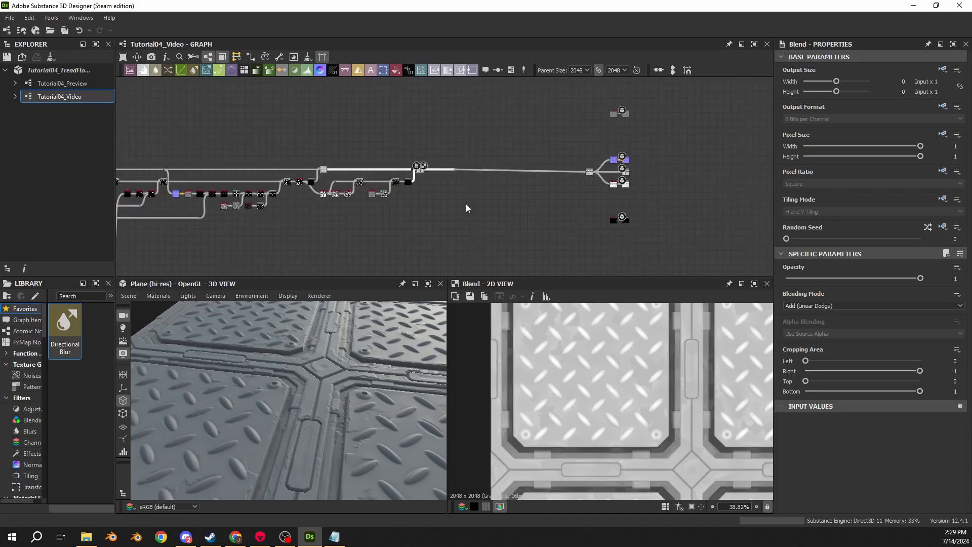
drag(291, 388, 390, 287)
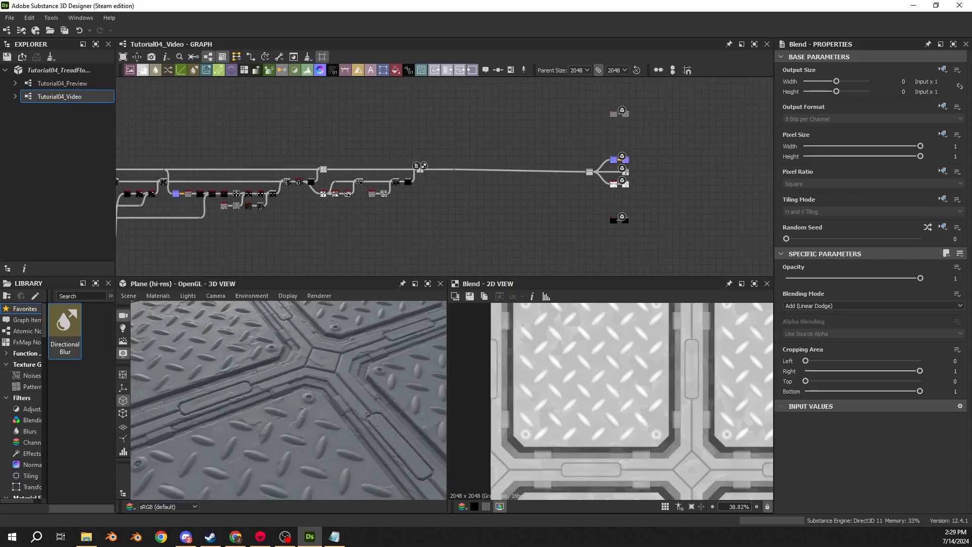